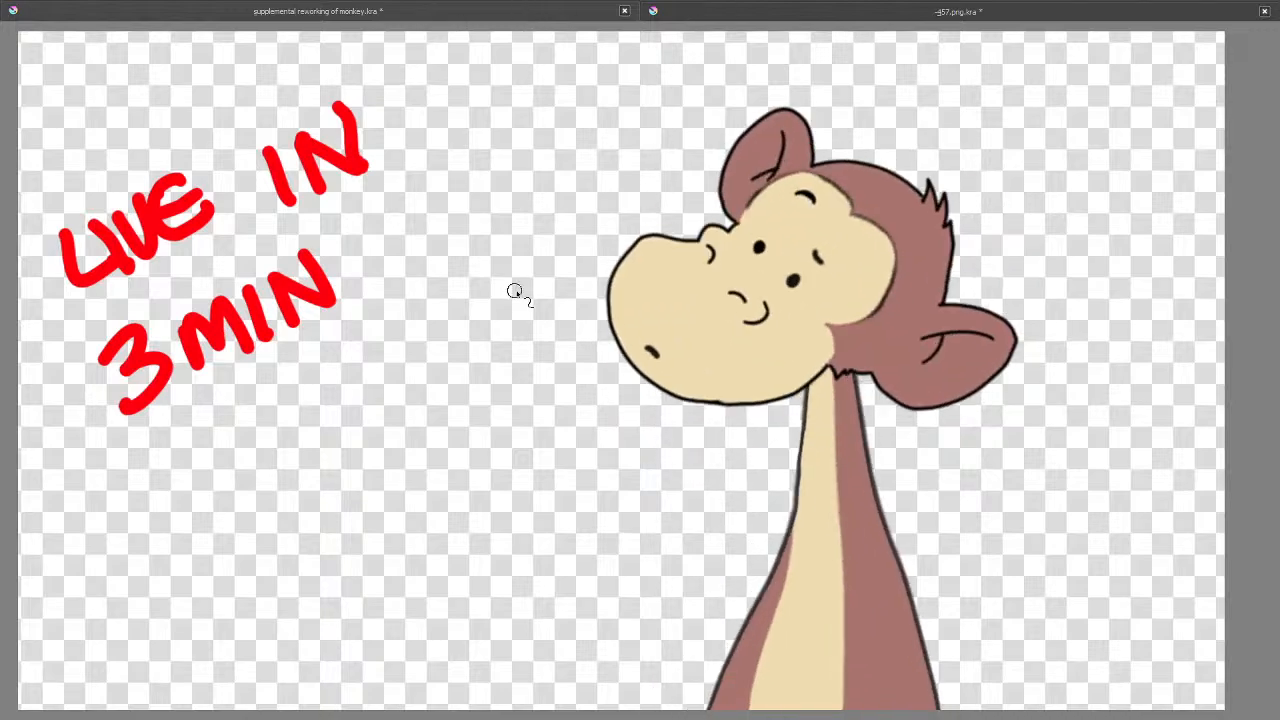
# Restore the full workspace from canvas-only view and return the monkey animation to frame 0.
pyautogui.press('Tab')
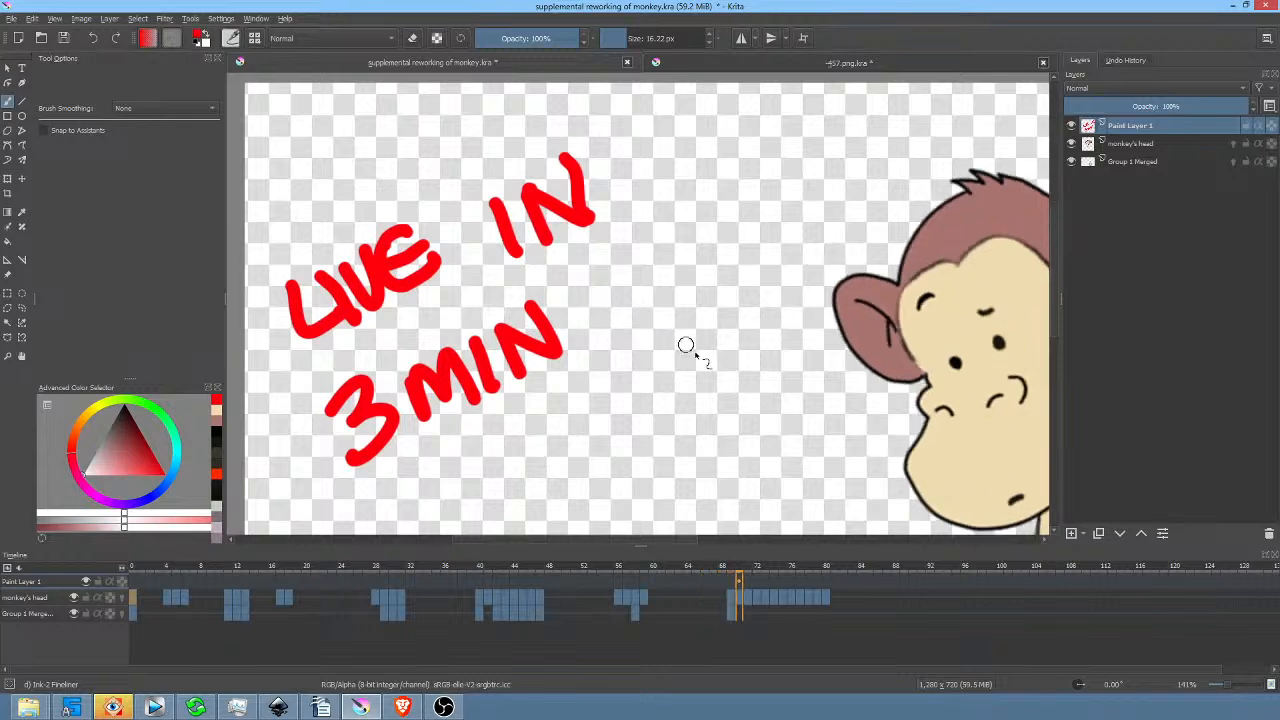
pyautogui.scroll(-3, 690, 348)
pyautogui.moveTo(712, 356); pyautogui.dragTo(641, 331)
pyautogui.scroll(1, 640, 331)
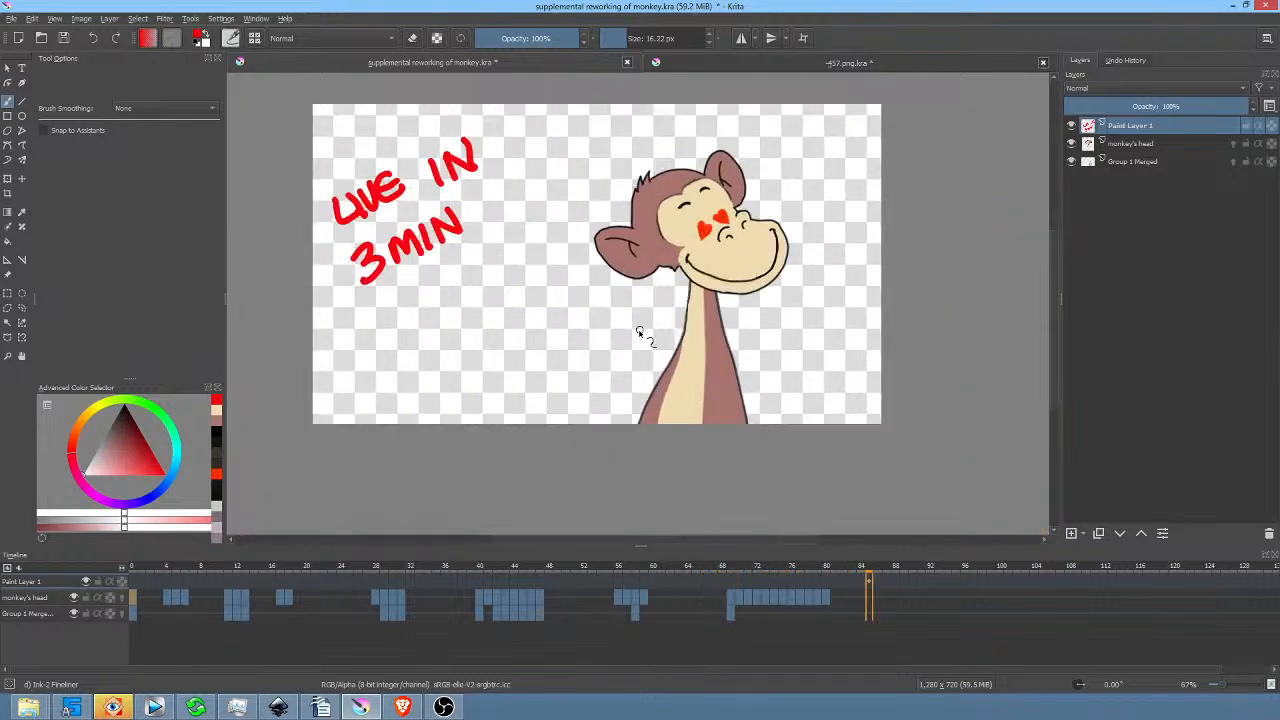
pyautogui.scroll(1, 640, 331)
pyautogui.moveTo(680, 371); pyautogui.dragTo(737, 410)
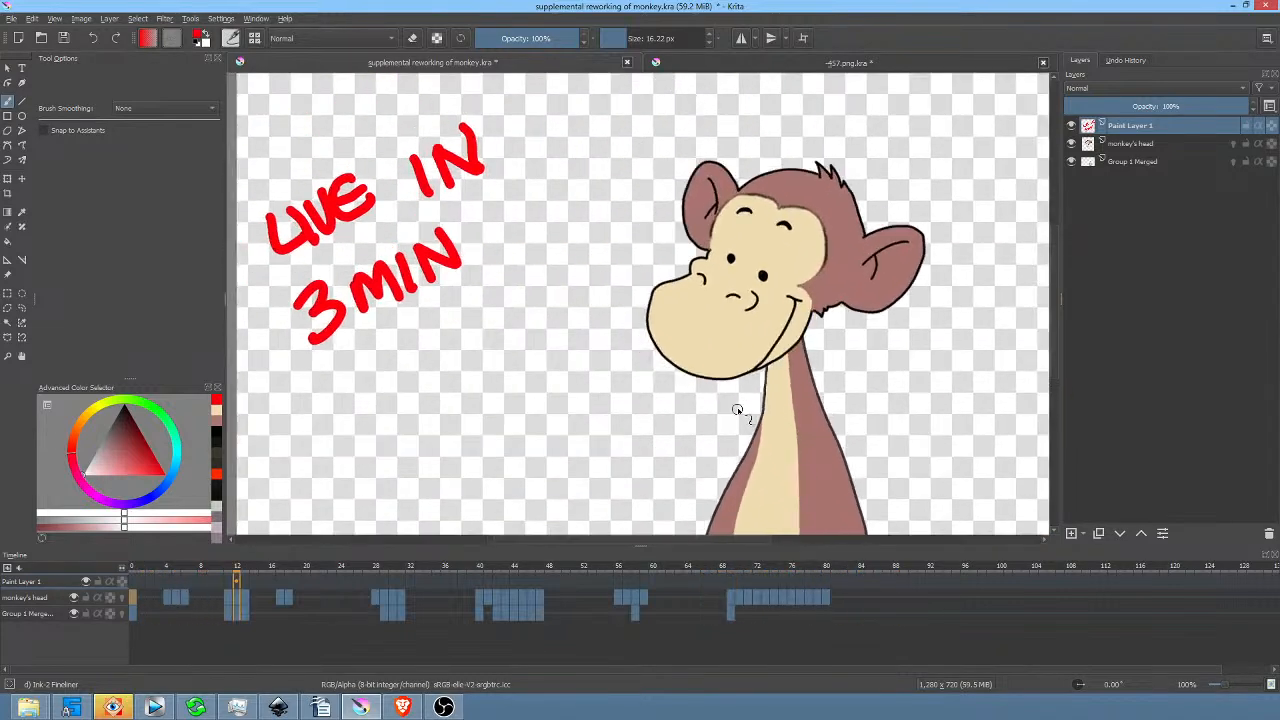
pyautogui.click(134, 580)
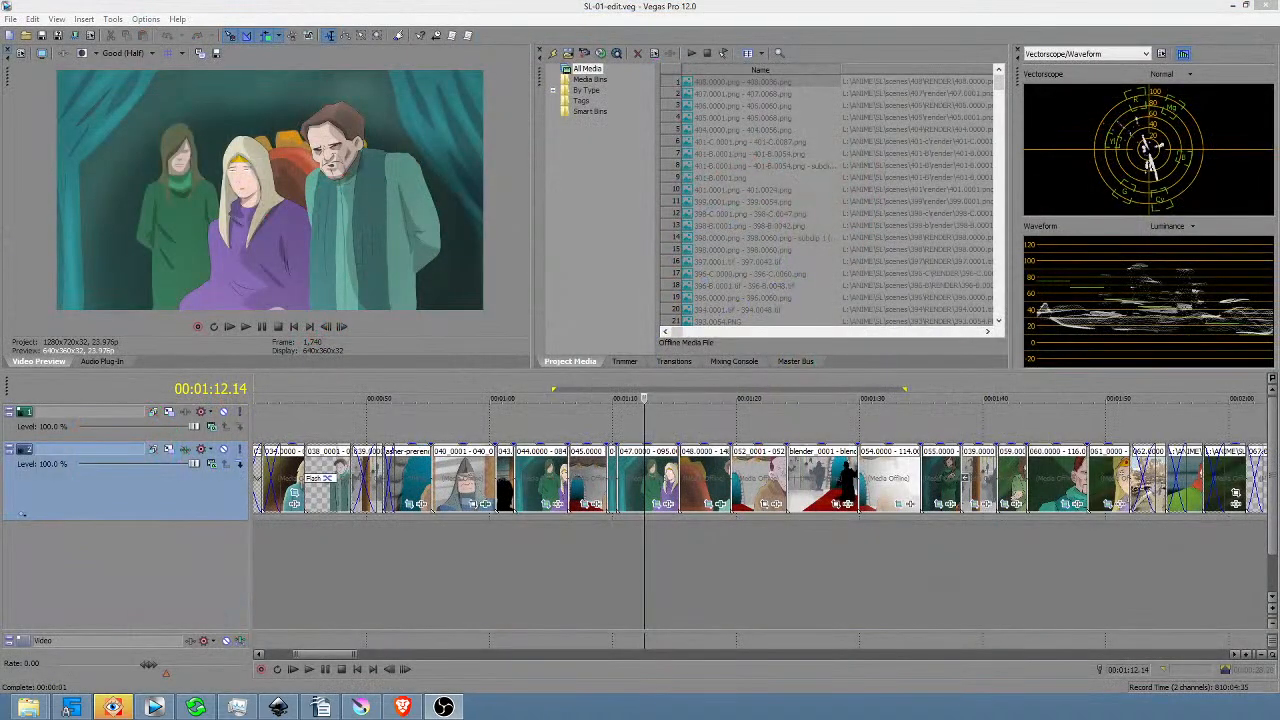
# In Vegas Pro, show the entire SL-01-edit timeline, sweep back through its clips and place the playhead at 00:02:47.01.
pyautogui.click(734, 554)
pyautogui.scroll(-10, 749, 556)
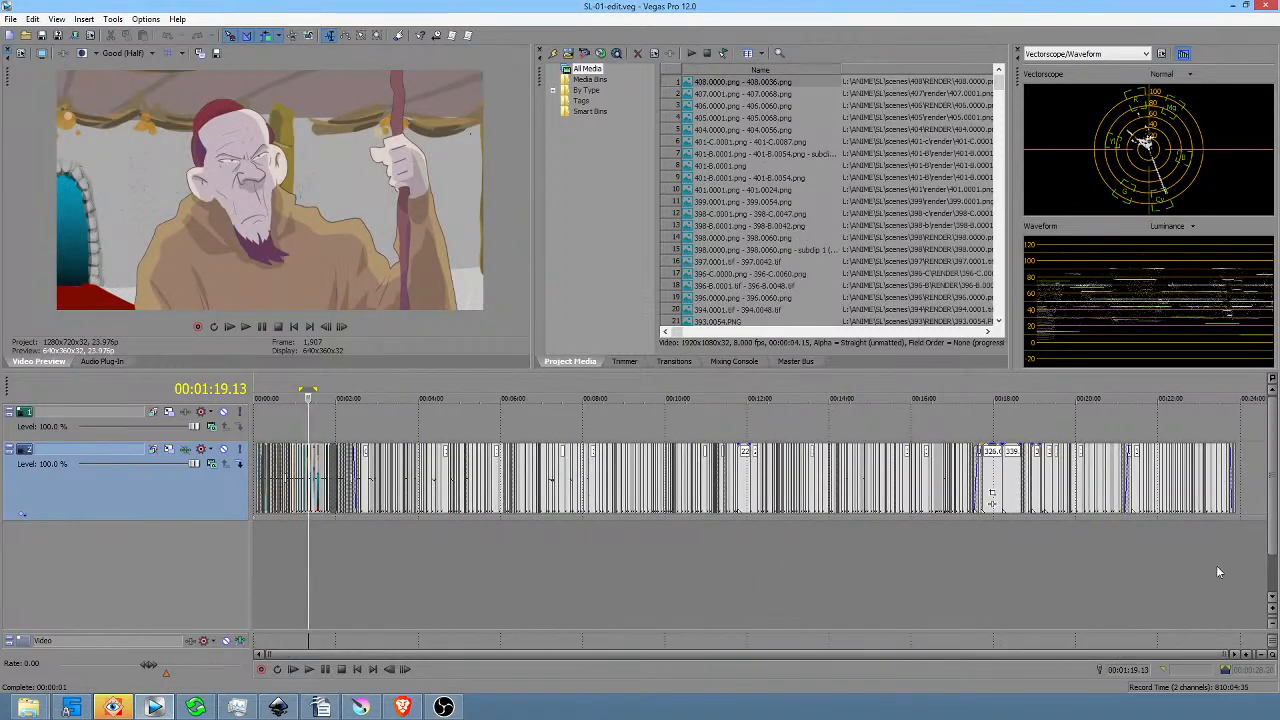
pyautogui.moveTo(1218, 572); pyautogui.dragTo(393, 630)
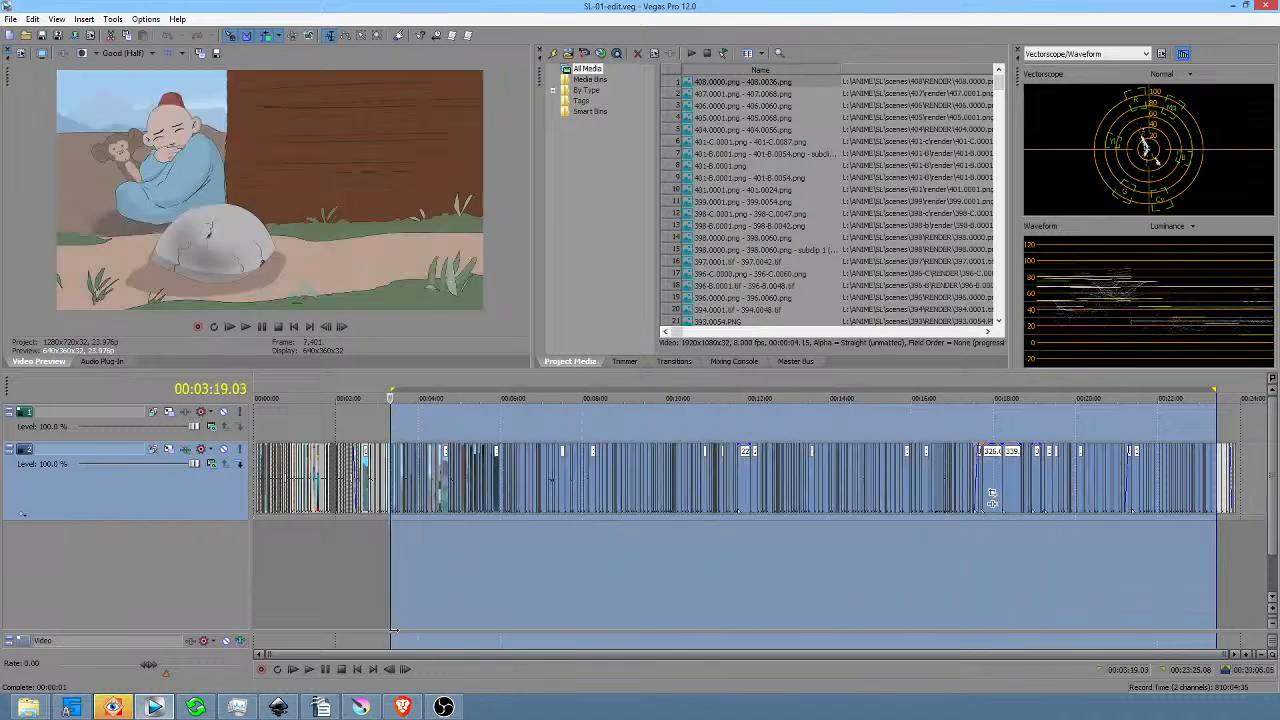
pyautogui.click(370, 620)
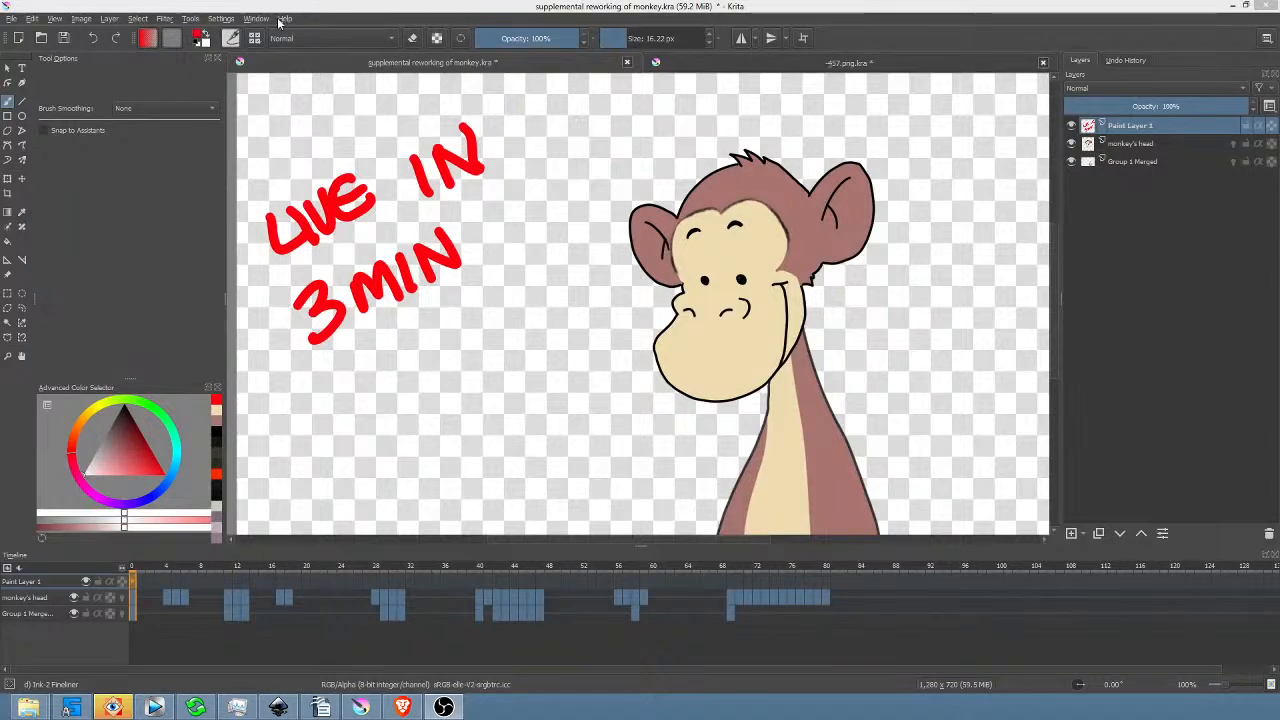
# In Krita, check the version in the About Krita window, close it and save the monkey document.
pyautogui.click(285, 19)
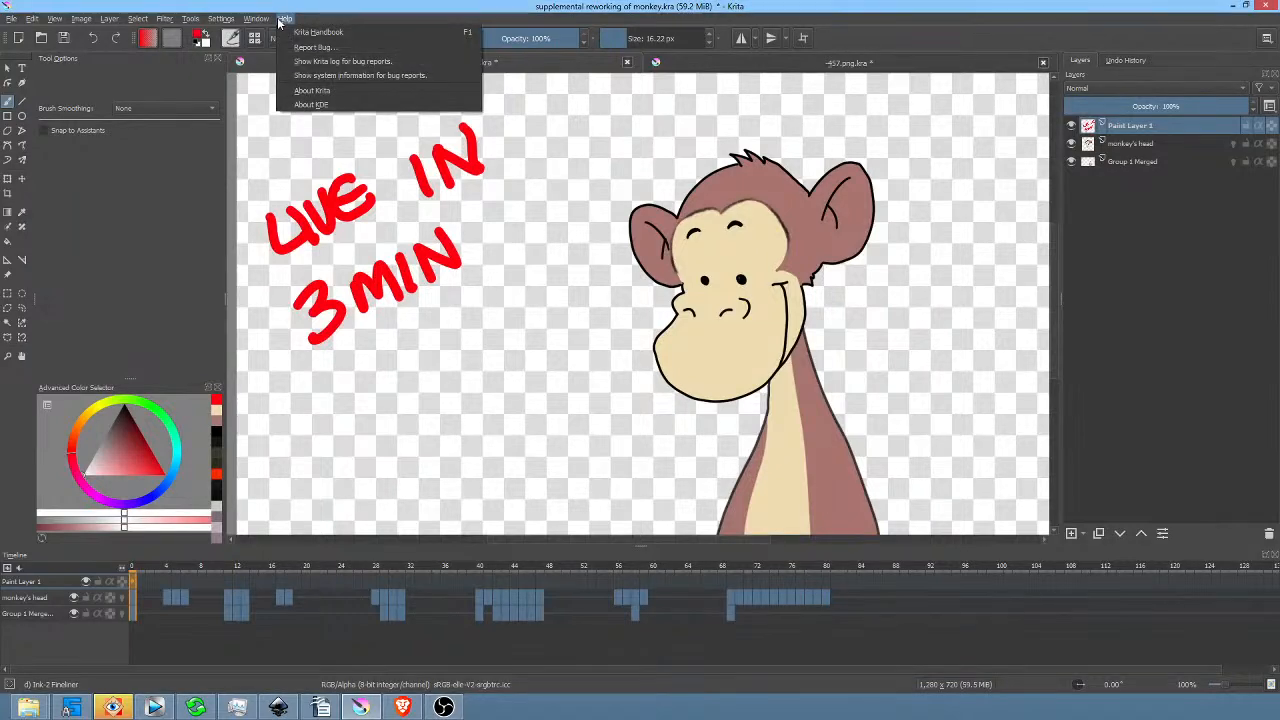
pyautogui.click(311, 90)
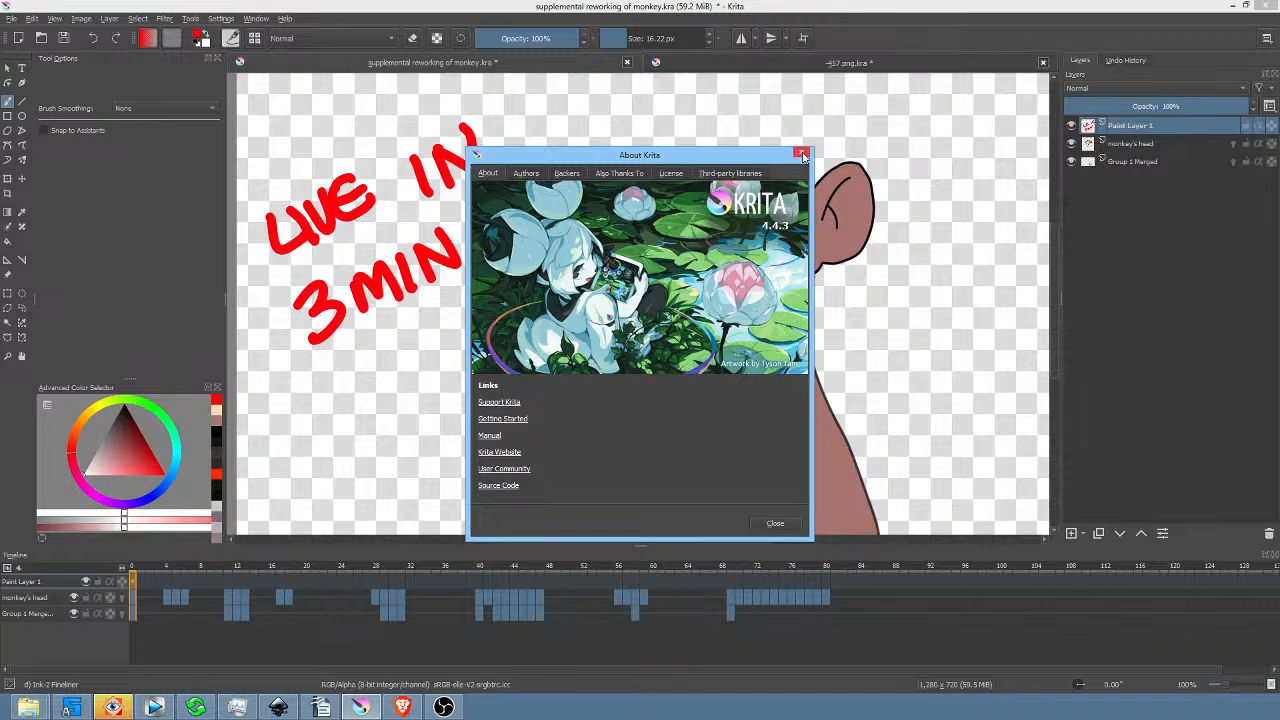
pyautogui.moveTo(731, 158); pyautogui.dragTo(717, 159)
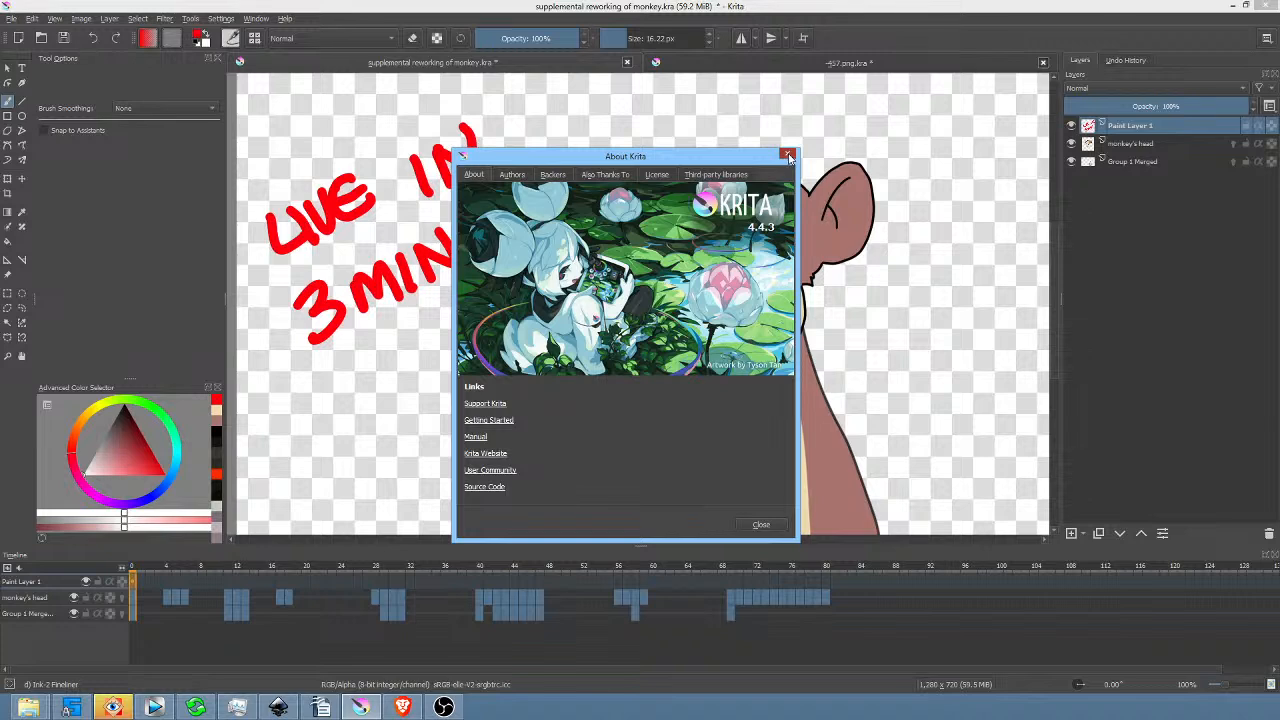
pyautogui.click(788, 156)
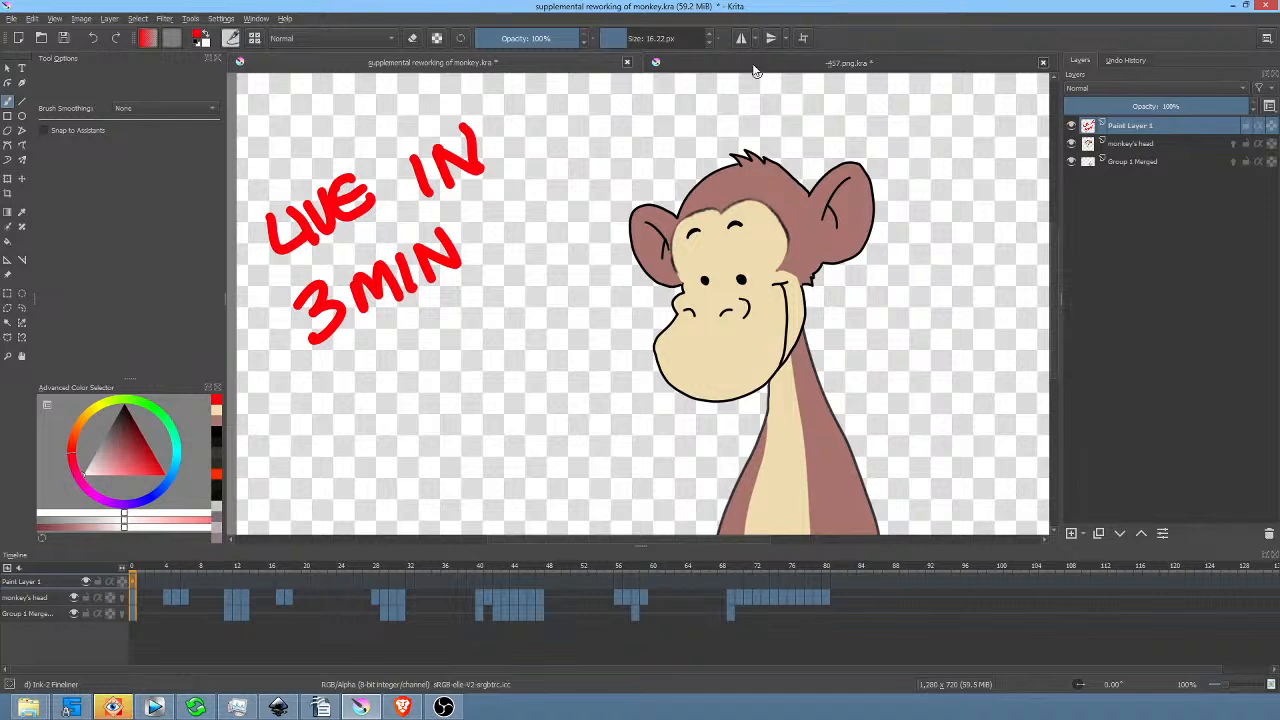
pyautogui.click(64, 39)
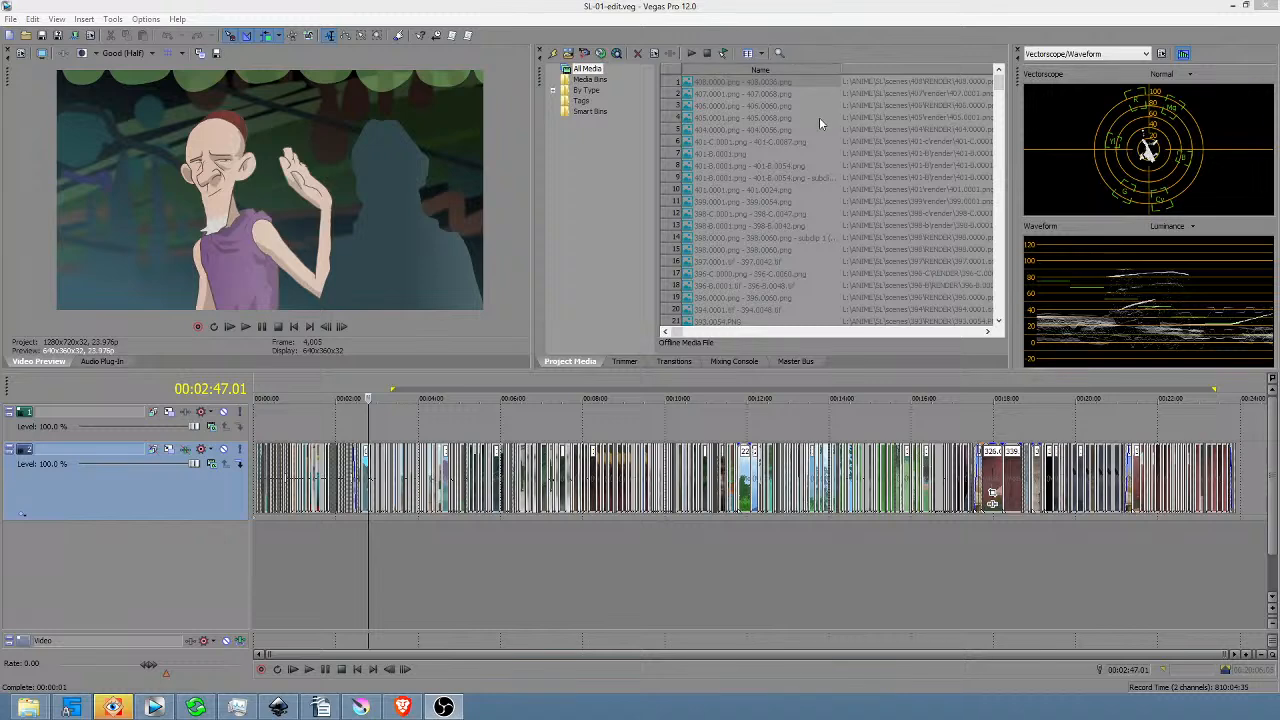
# In Vegas Pro, place the playhead at 00:01:41.02 and examine the surrounding clips against the whole edit.
pyautogui.click(326, 538)
pyautogui.scroll(10, 326, 534)
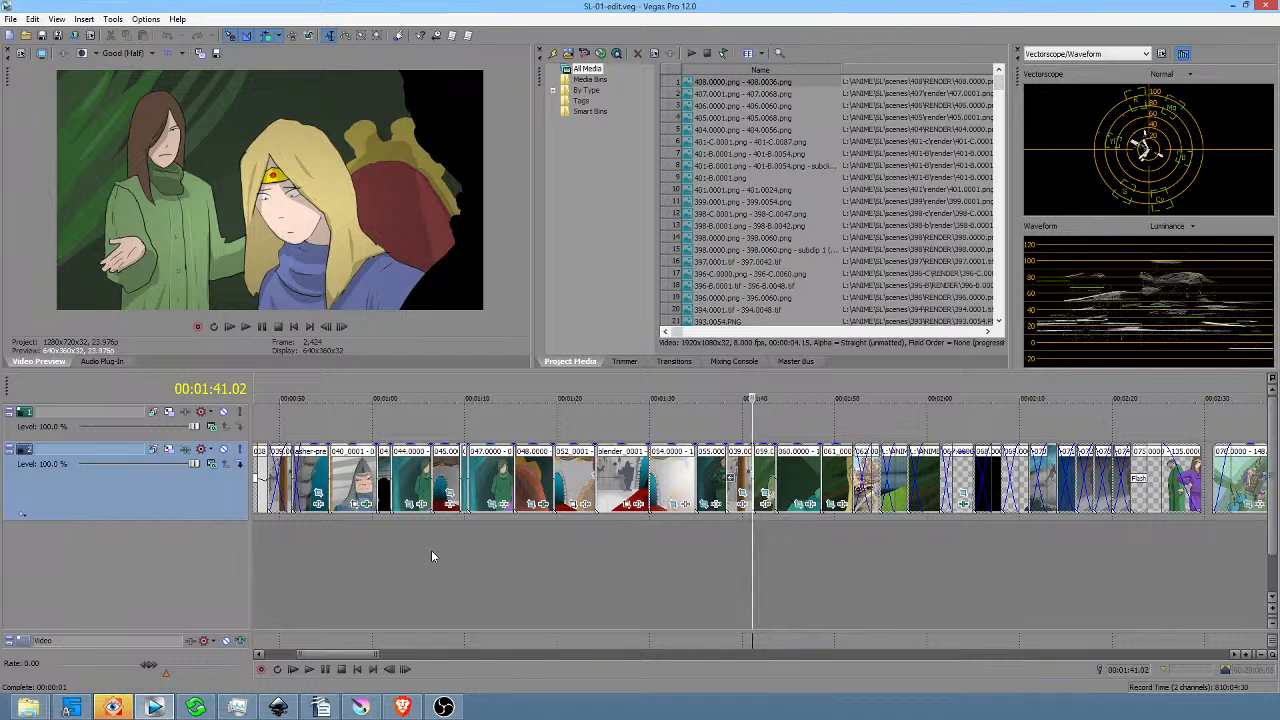
pyautogui.scroll(-10, 726, 562)
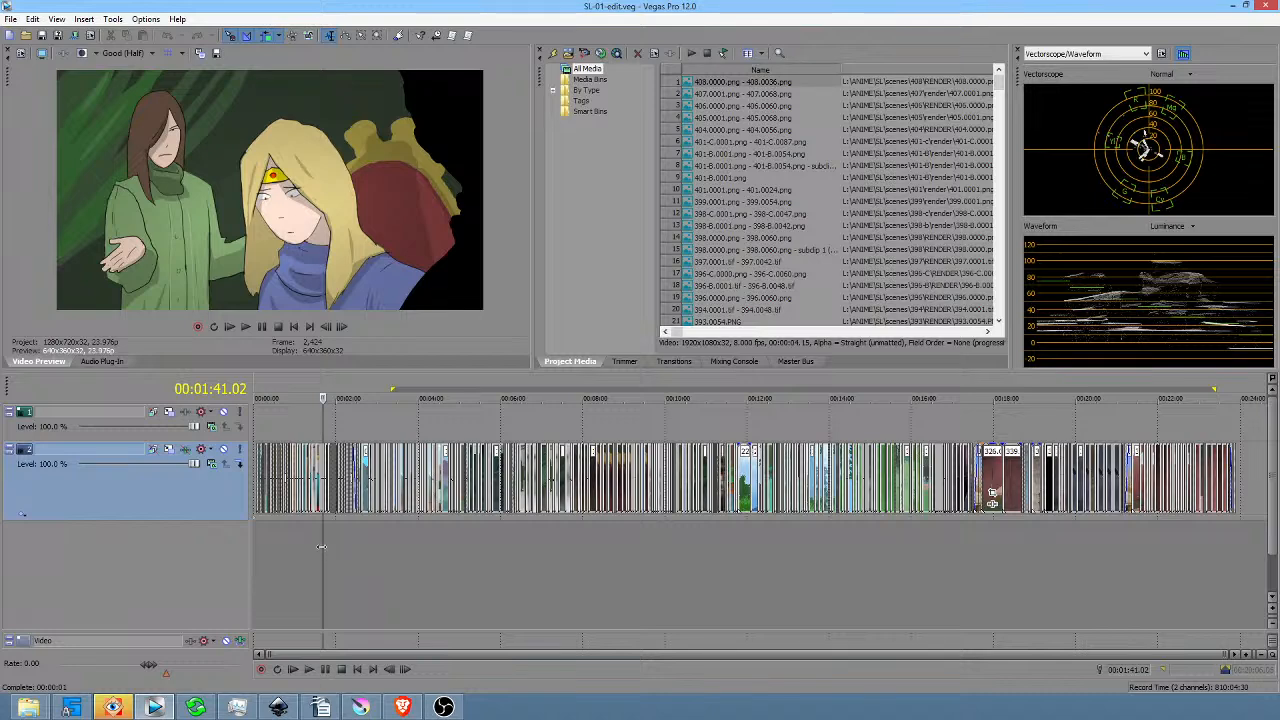
pyautogui.scroll(6, 310, 551)
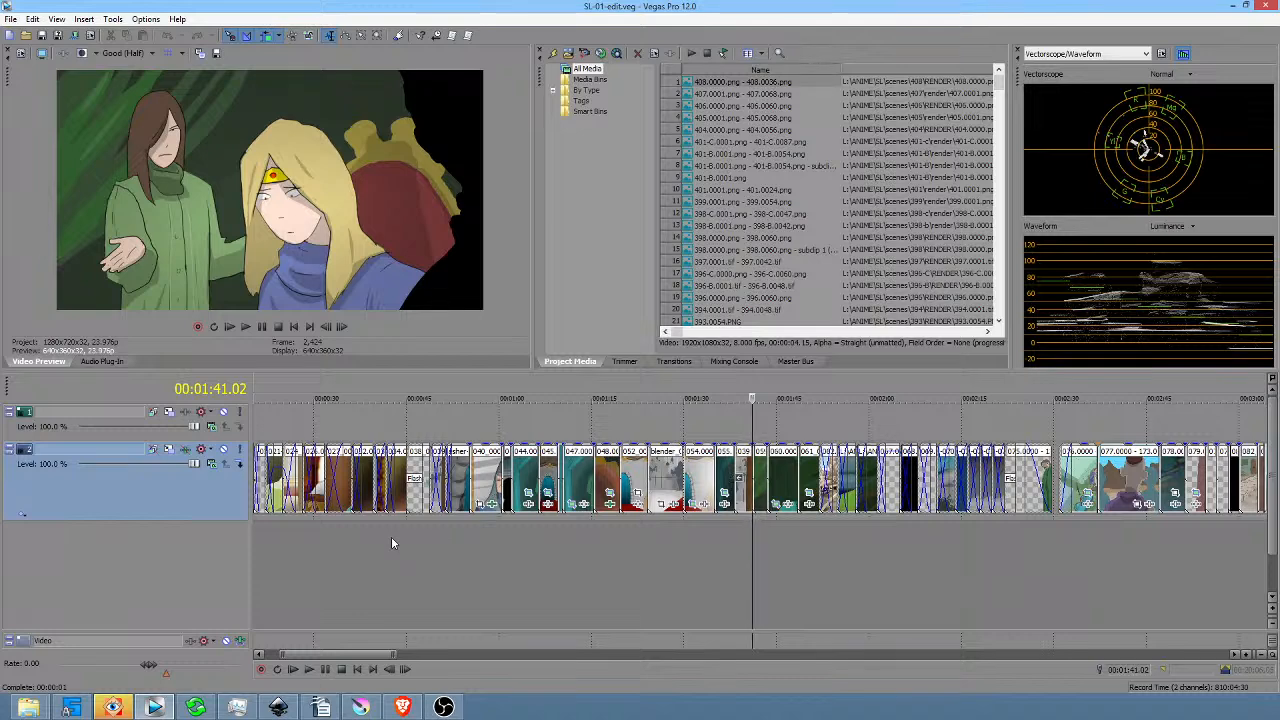
# Scrub the timeline from 00:00:41.12 to 00:00:57.10, and again from 00:00:55.06 to 00:01:03.07, to preview the shots around clip 040.
pyautogui.moveTo(388, 537); pyautogui.dragTo(482, 548)
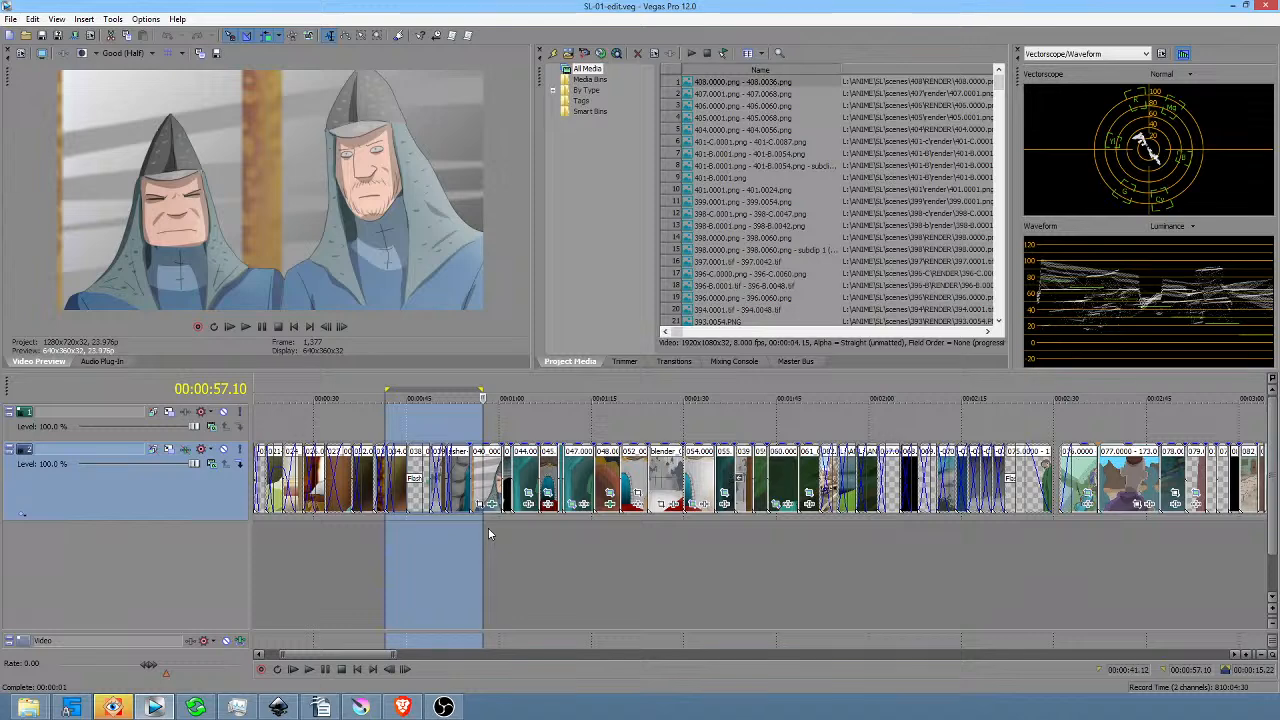
pyautogui.click(486, 534)
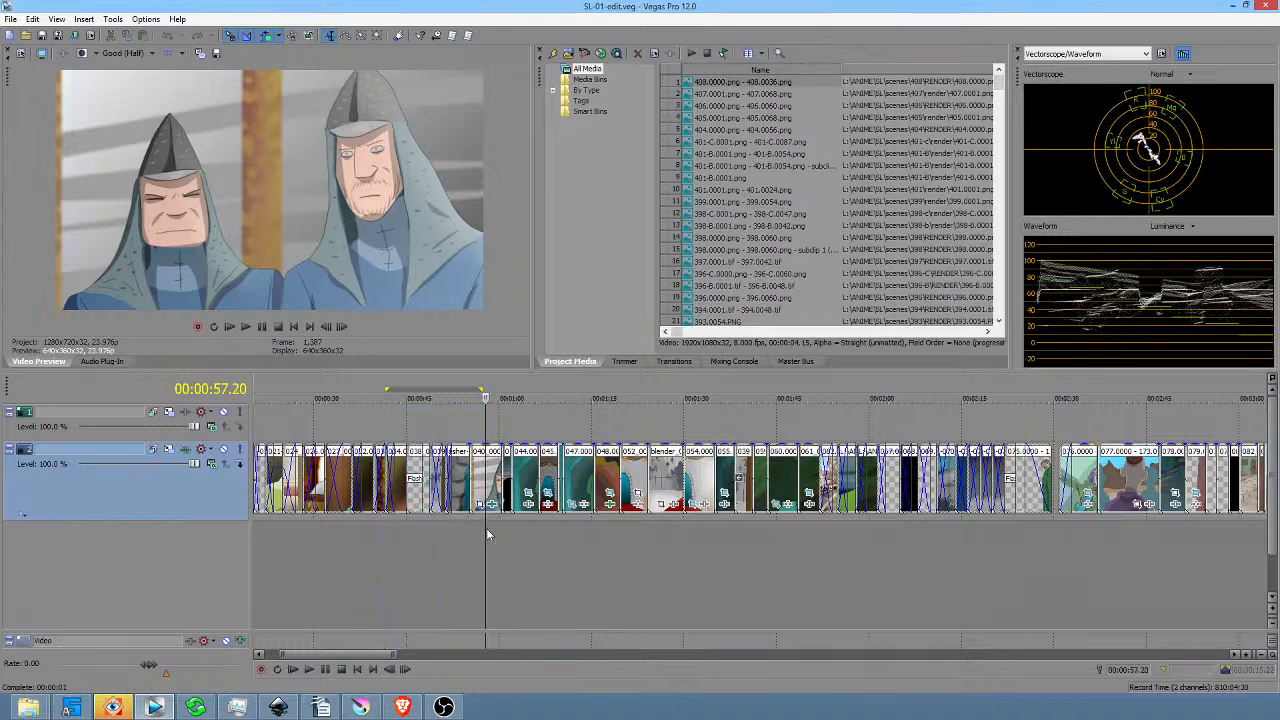
pyautogui.moveTo(470, 530); pyautogui.dragTo(524, 543)
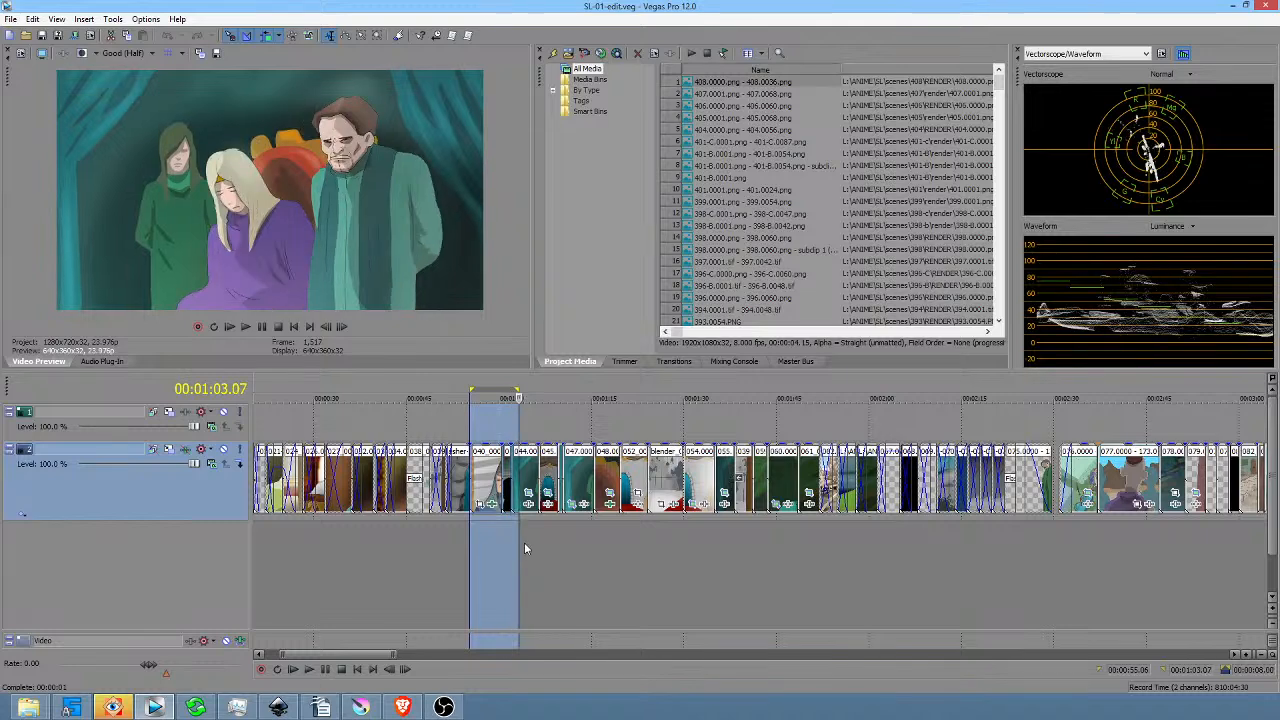
pyautogui.scroll(5, 524, 542)
pyautogui.scroll(-2, 801, 588)
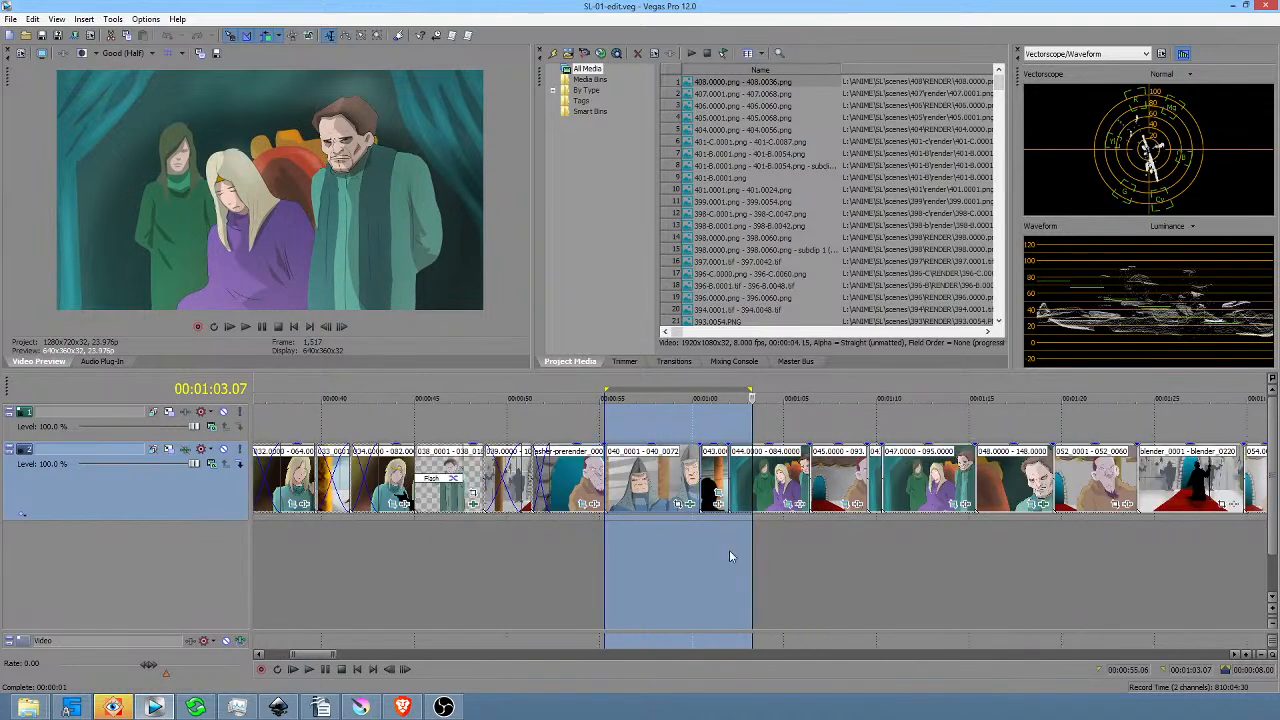
# Preview the cuts between clips 040 and 045 by scrubbing up to 00:01:07.05, and return the playhead to 00:00:55.17.
pyautogui.moveTo(692, 542); pyautogui.dragTo(797, 555)
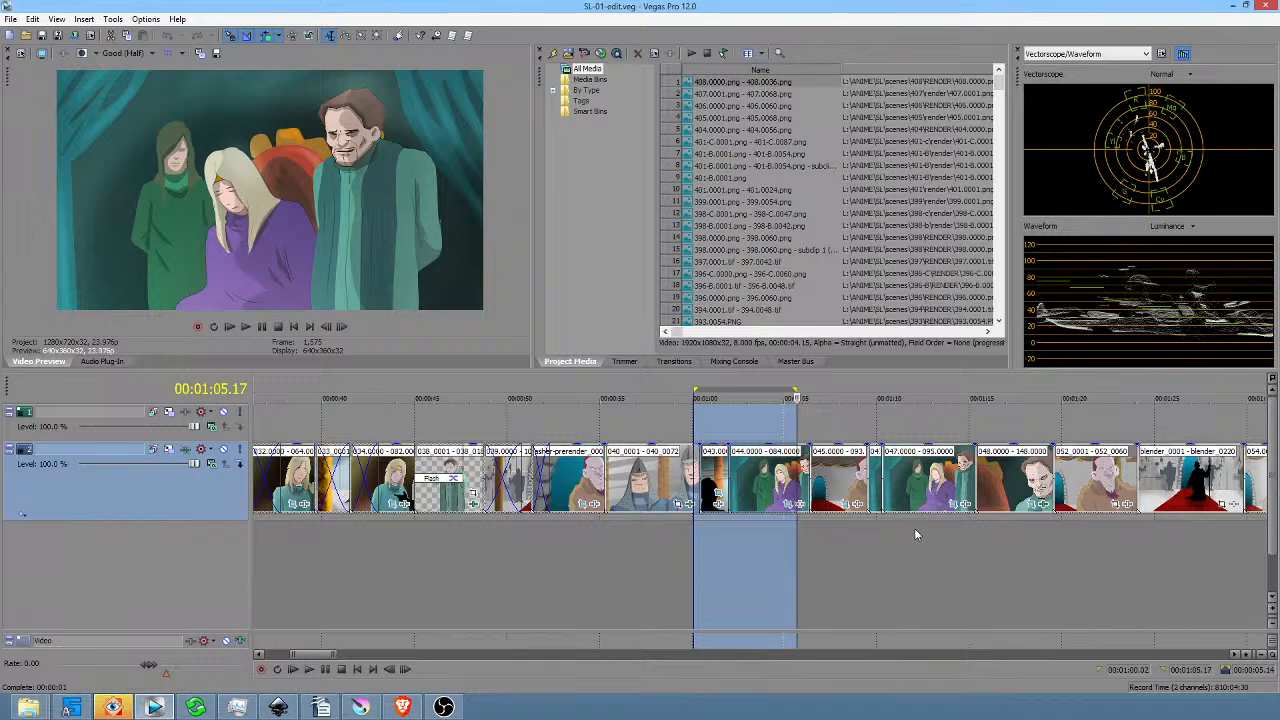
pyautogui.moveTo(676, 537); pyautogui.dragTo(775, 543)
pyautogui.moveTo(783, 541); pyautogui.dragTo(825, 558)
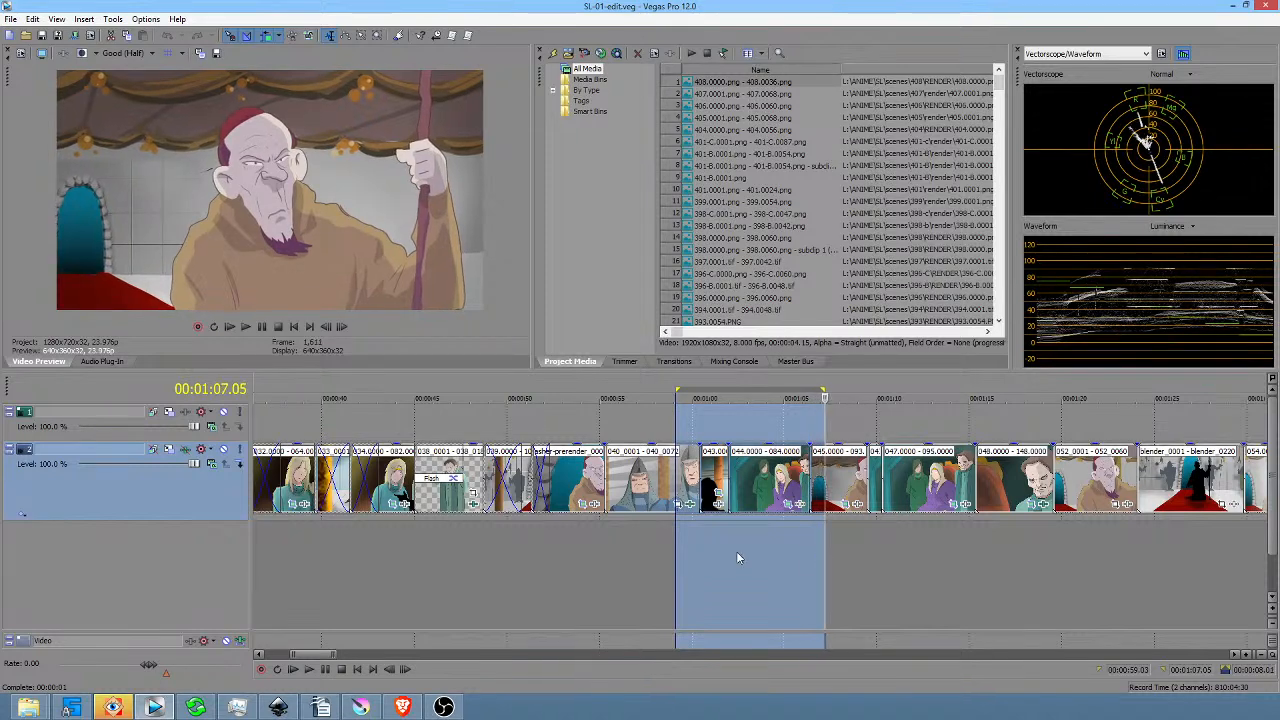
pyautogui.click(612, 538)
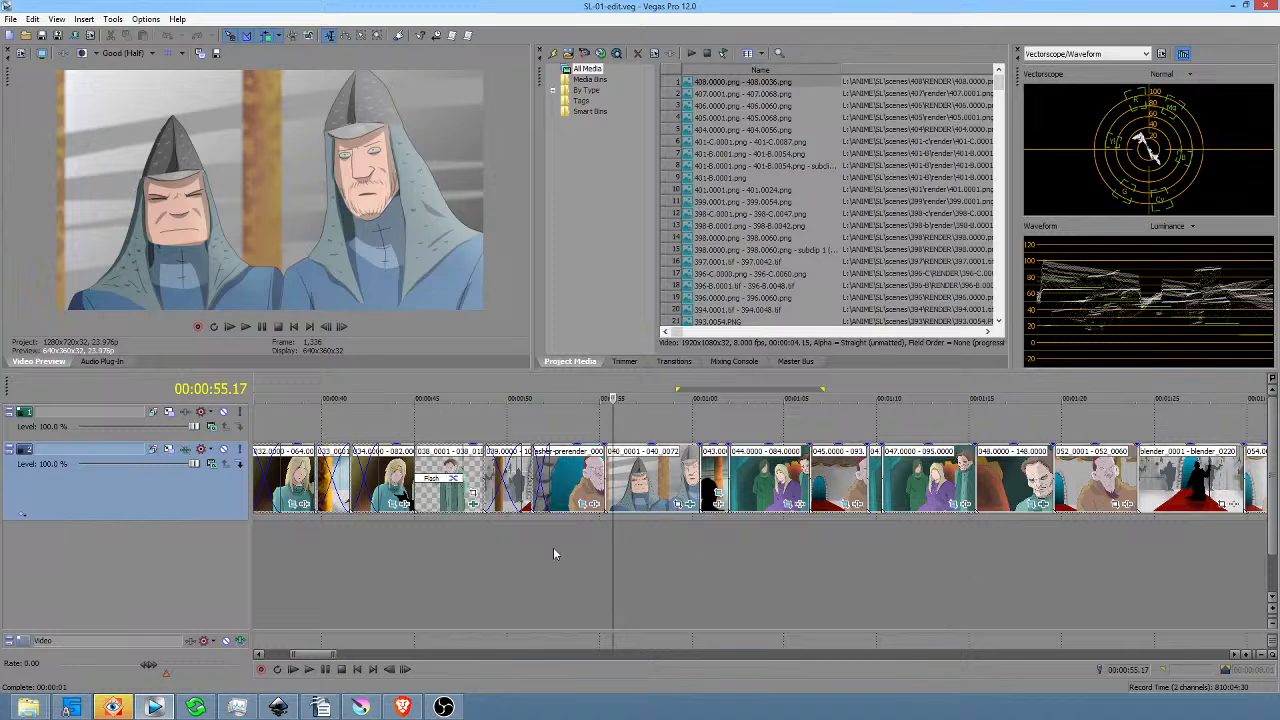
# Preview the opening market and doorway scenes by scrubbing from 00:00:08.22 to 00:00:17.18.
pyautogui.scroll(-6, 553, 548)
pyautogui.moveTo(310, 537)
pyautogui.mouseDown()
pyautogui.moveTo(352, 537)
pyautogui.moveTo(331, 537)
pyautogui.mouseUp()
pyautogui.scroll(5, 334, 538)
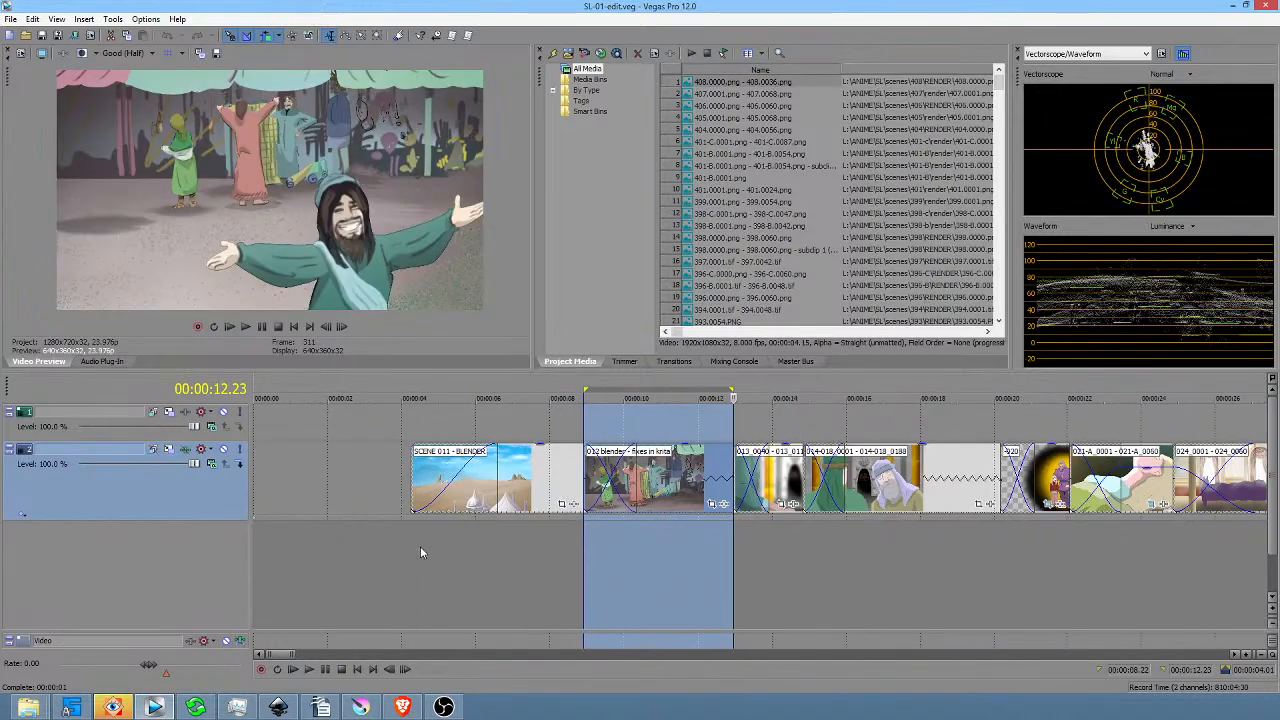
pyautogui.moveTo(622, 551); pyautogui.dragTo(911, 576)
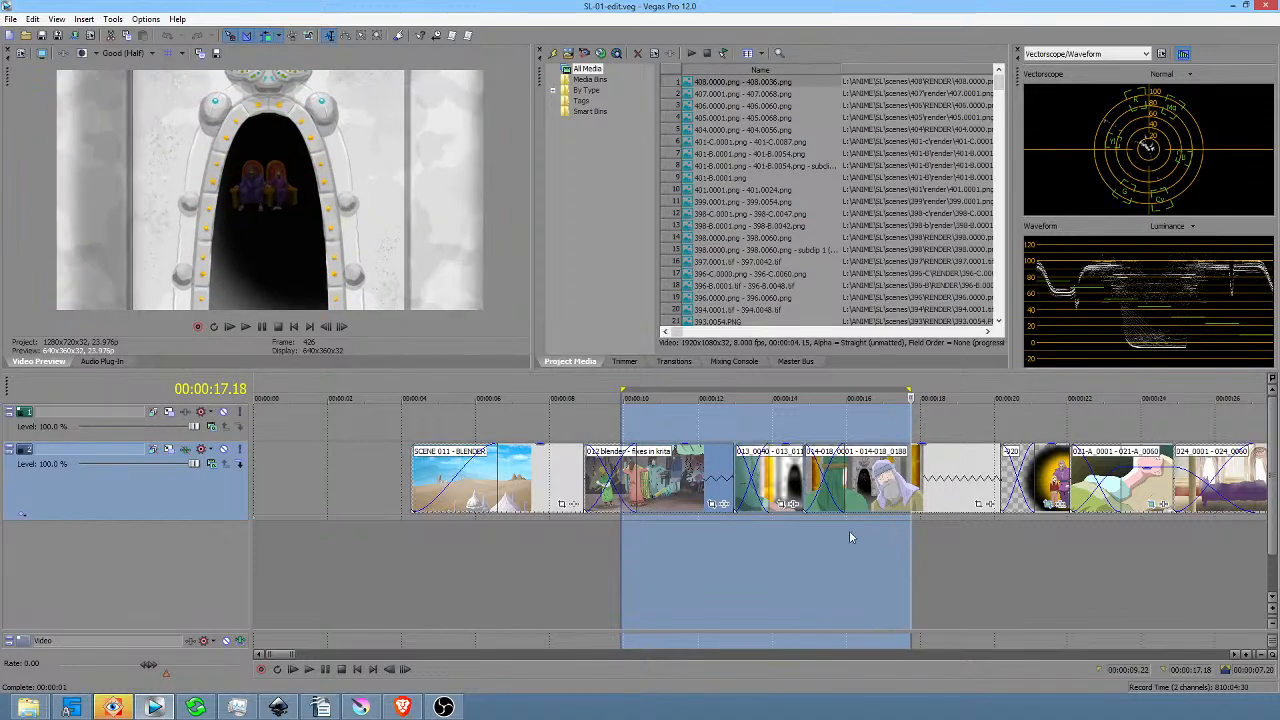
# Scrub from clip 014-018 through the bedroom scenes to 00:00:31.16 in clip 026.
pyautogui.hscroll(2, 845, 550)
pyautogui.moveTo(684, 550); pyautogui.dragTo(1146, 572)
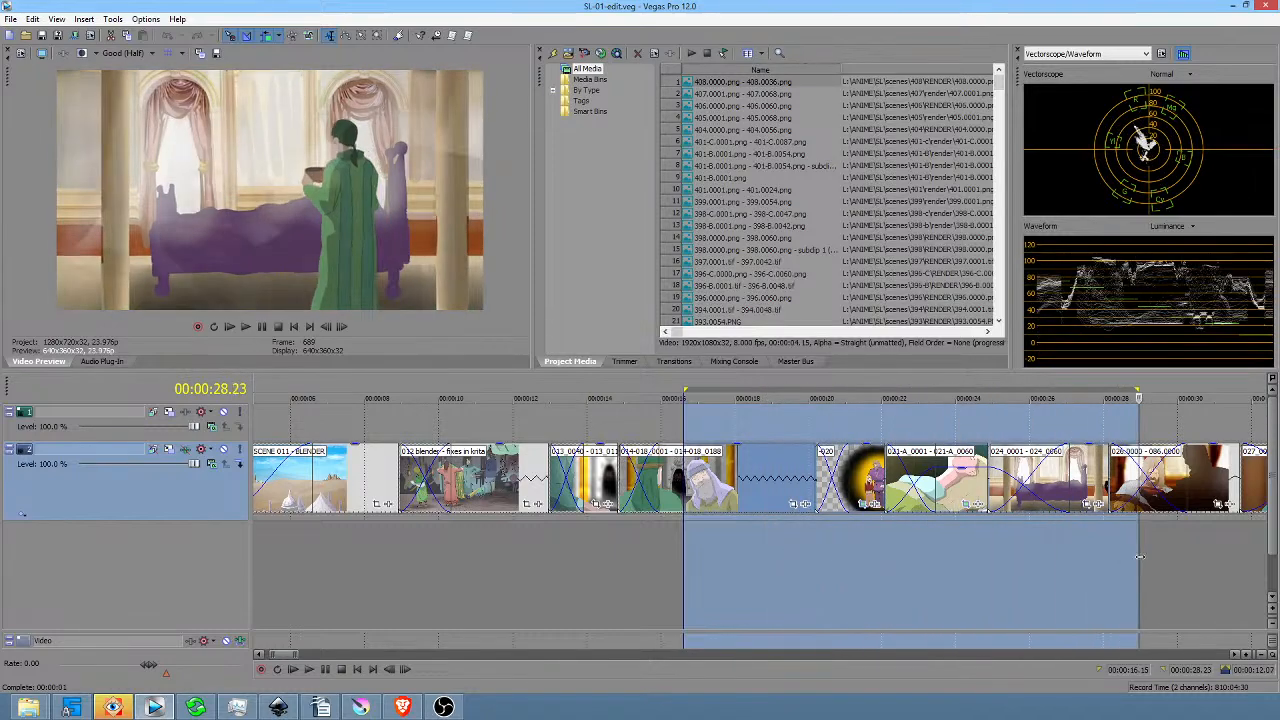
pyautogui.hscroll(6, 918, 572)
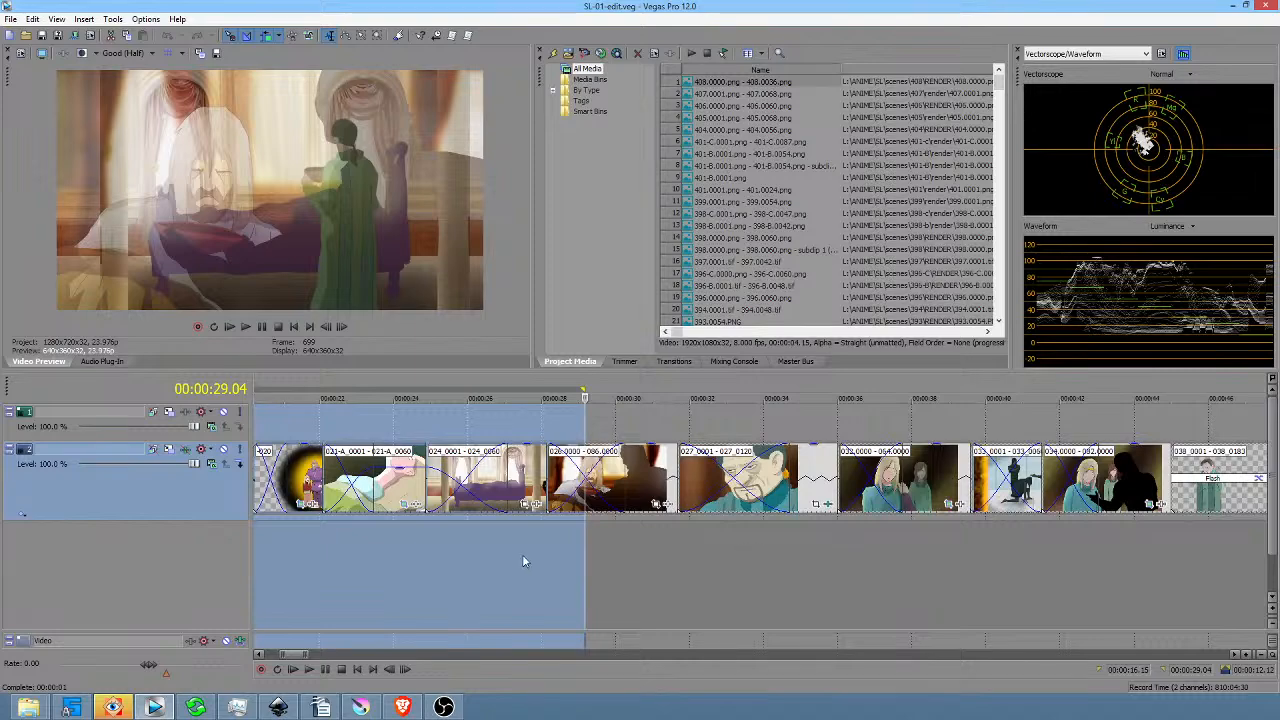
pyautogui.moveTo(538, 561); pyautogui.dragTo(680, 563)
pyautogui.scroll(-3, 720, 560)
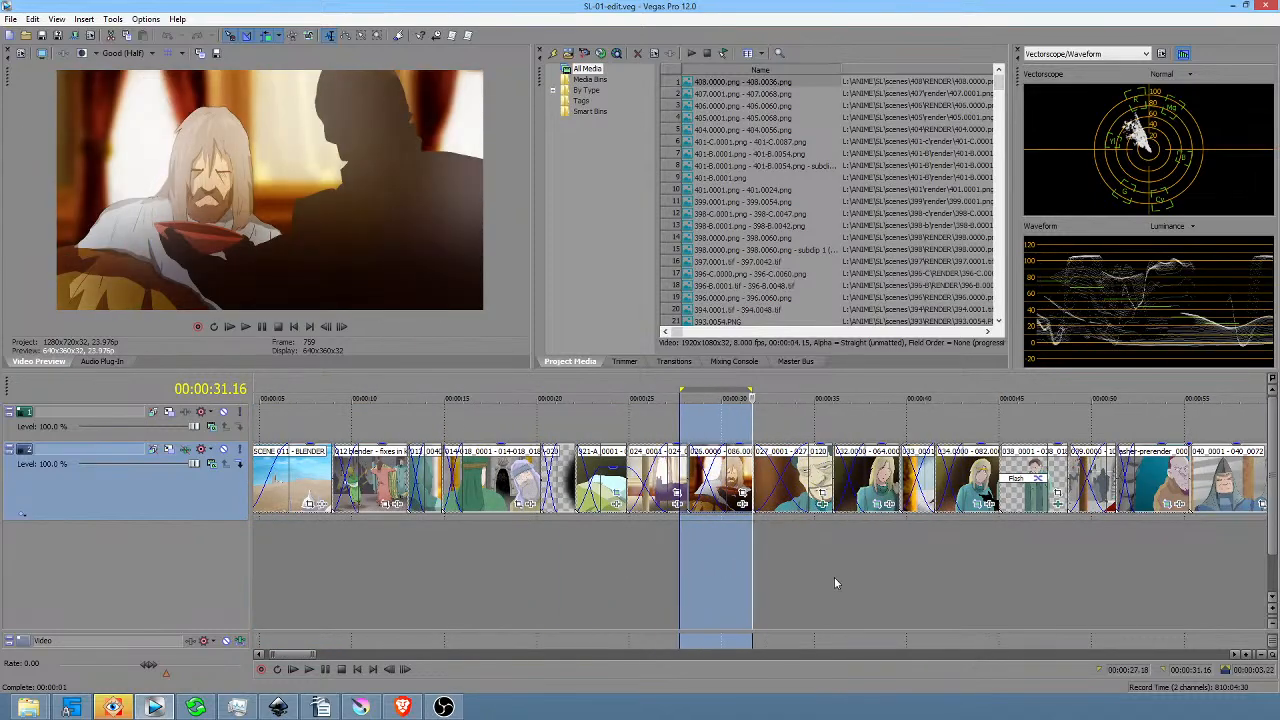
# Spot-check the frames at 00:00:19.05, 00:01:14.13 and 00:01:16.13 on the timeline.
pyautogui.hscroll(4, 836, 583)
pyautogui.hscroll(-5, 908, 576)
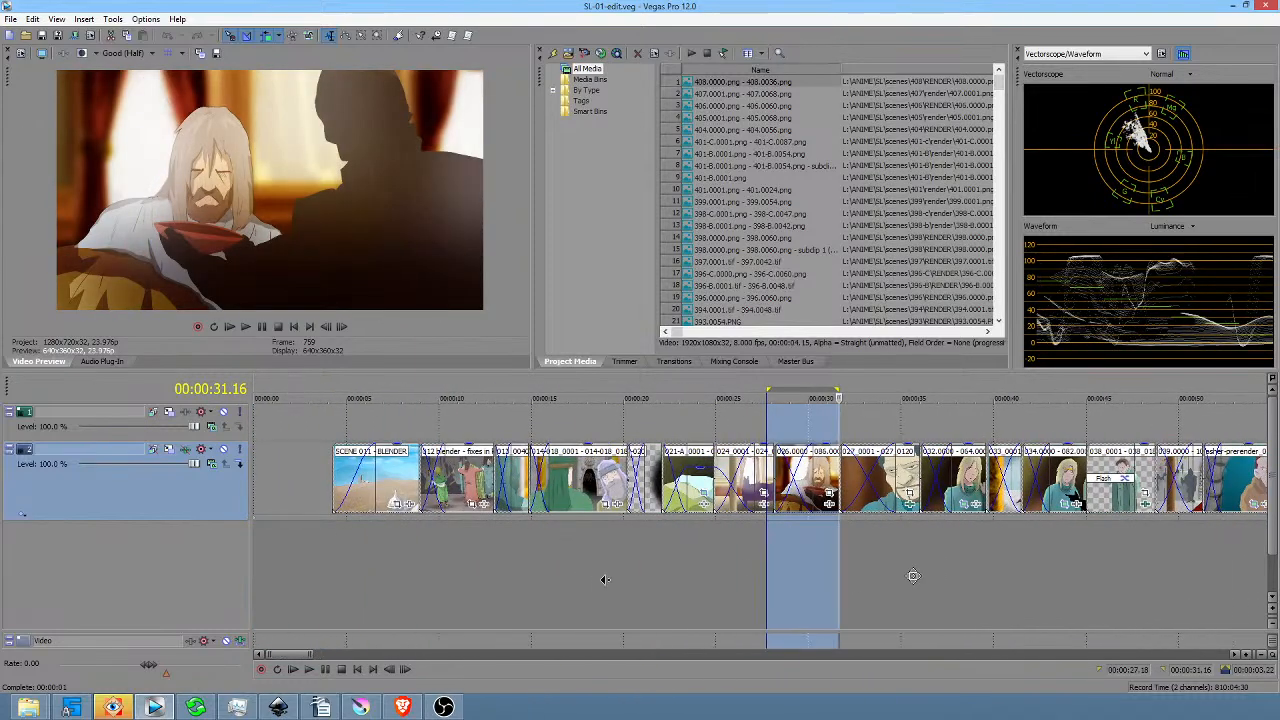
pyautogui.click(608, 578)
pyautogui.hscroll(8, 883, 571)
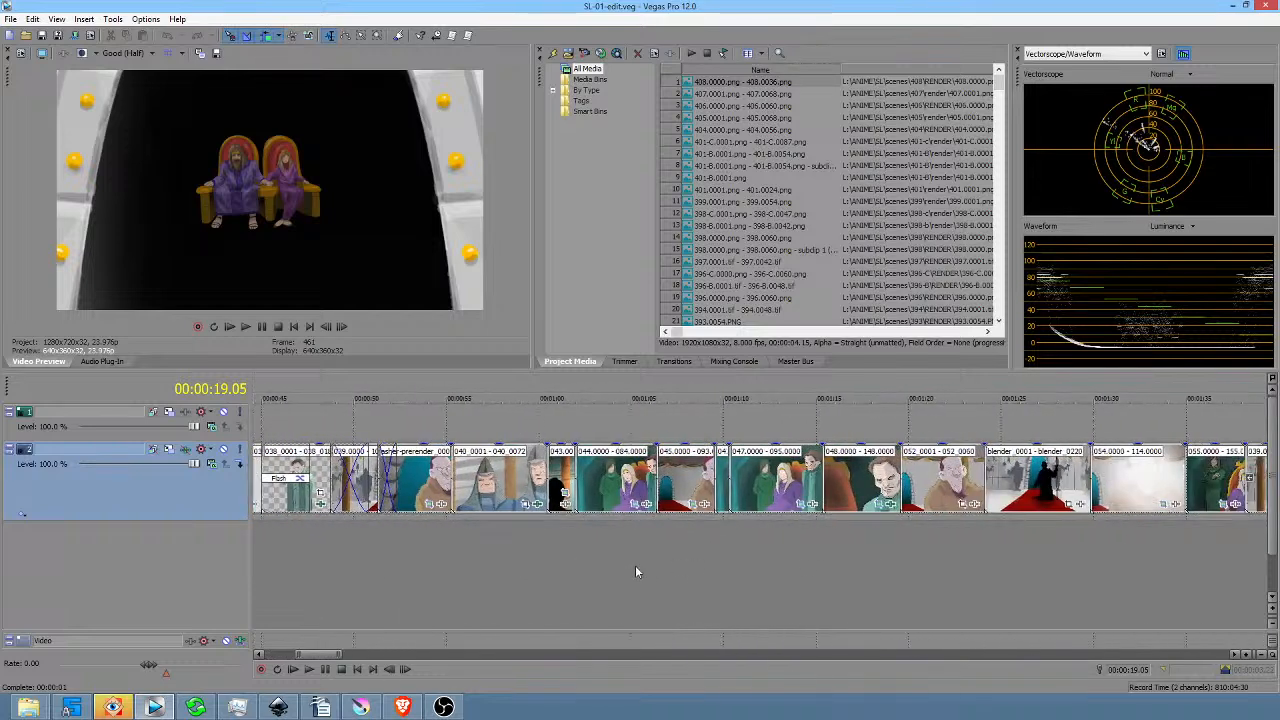
pyautogui.hscroll(1, 718, 578)
pyautogui.click(798, 578)
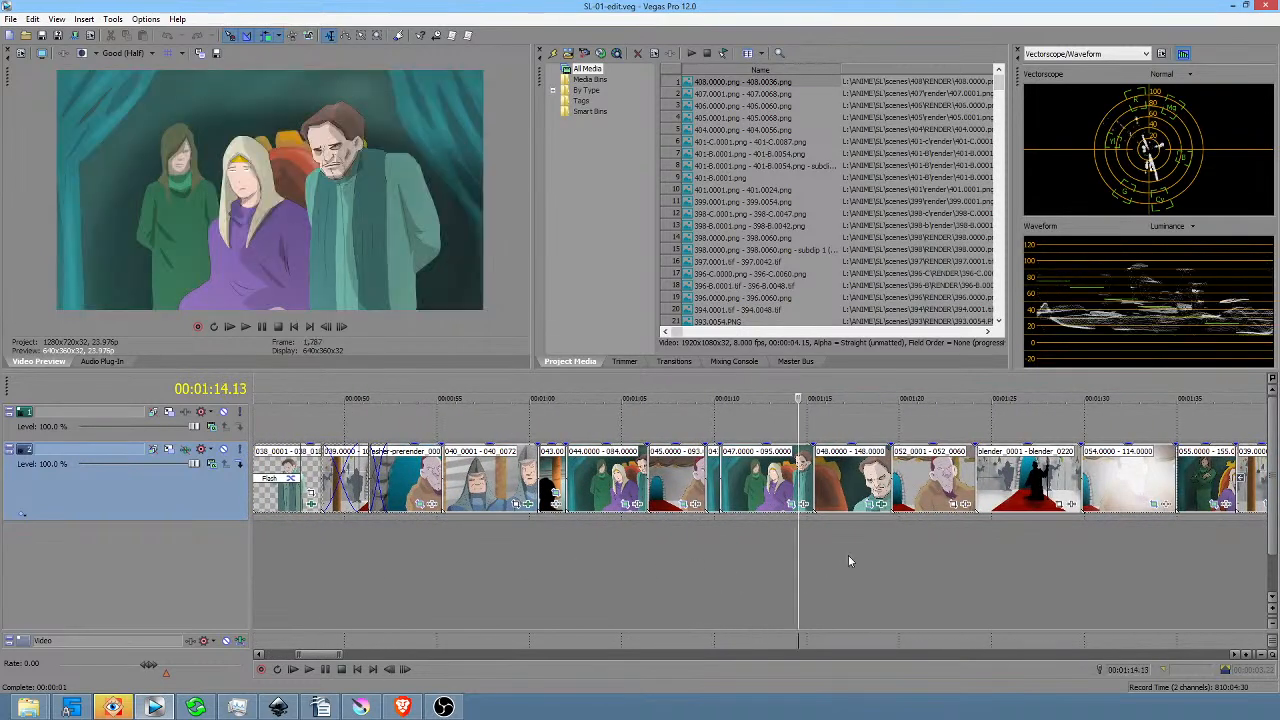
pyautogui.moveTo(815, 553); pyautogui.dragTo(833, 554)
pyautogui.click(835, 555)
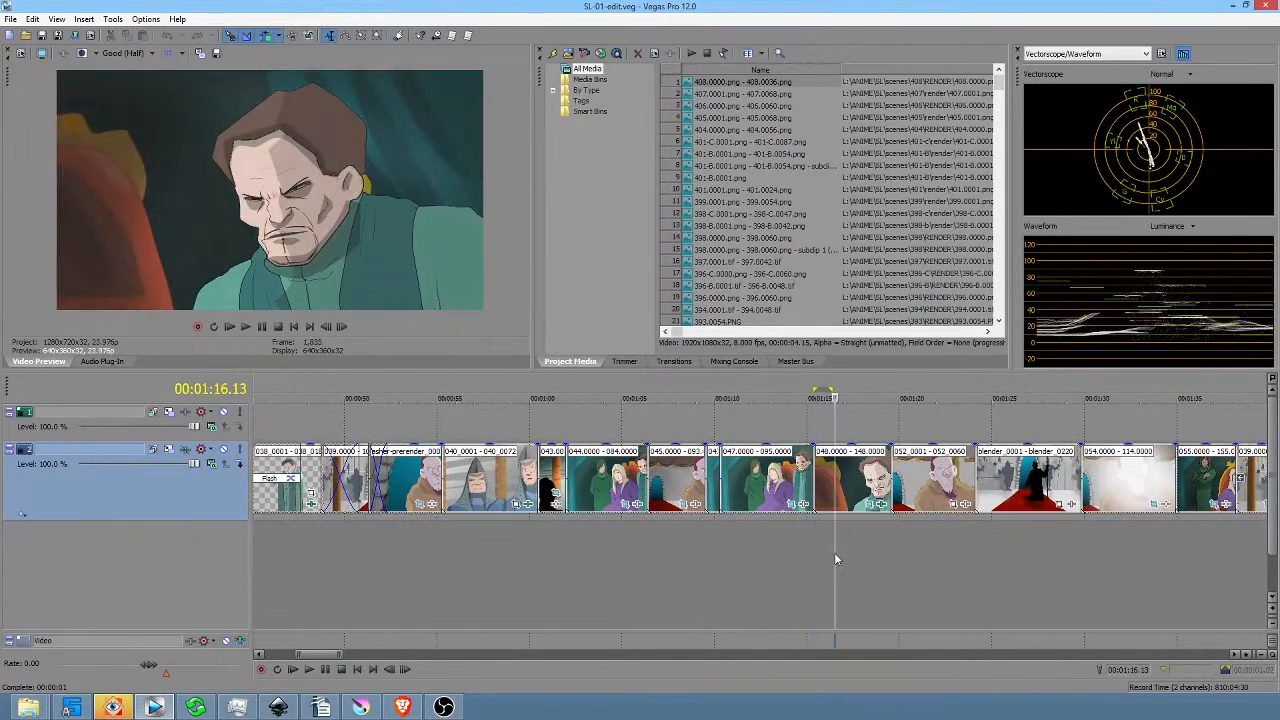
# Play back the throne room cuts from clip 045, and replay the sequence from 00:01:00.01 in clip 040.
pyautogui.click(693, 538)
pyautogui.press('space')
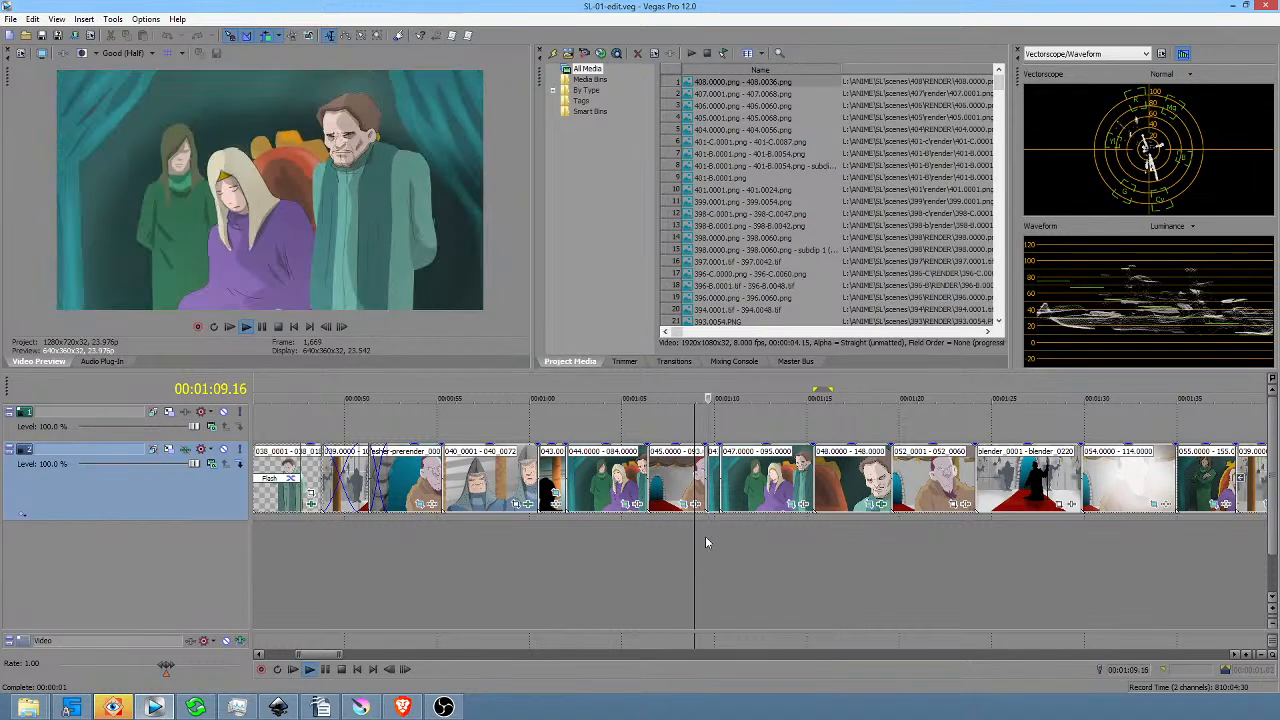
pyautogui.press('space')
pyautogui.click(532, 530)
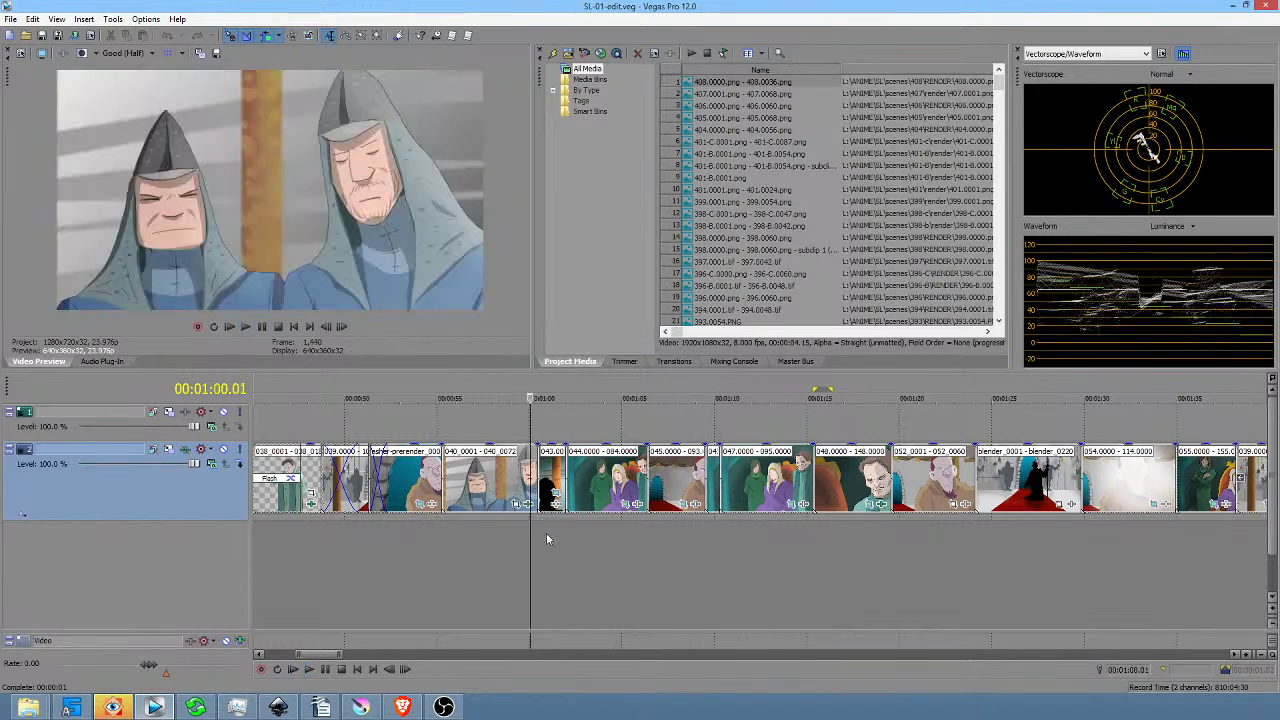
pyautogui.press('space')
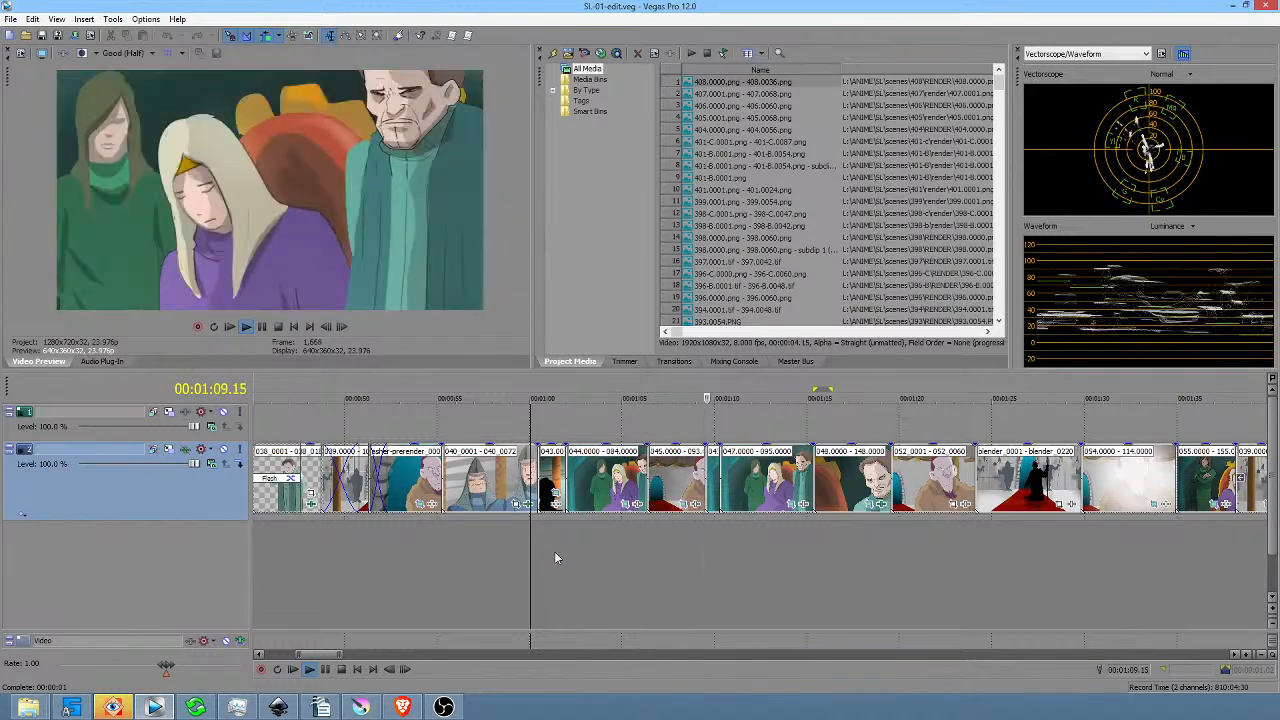
pyautogui.press('space')
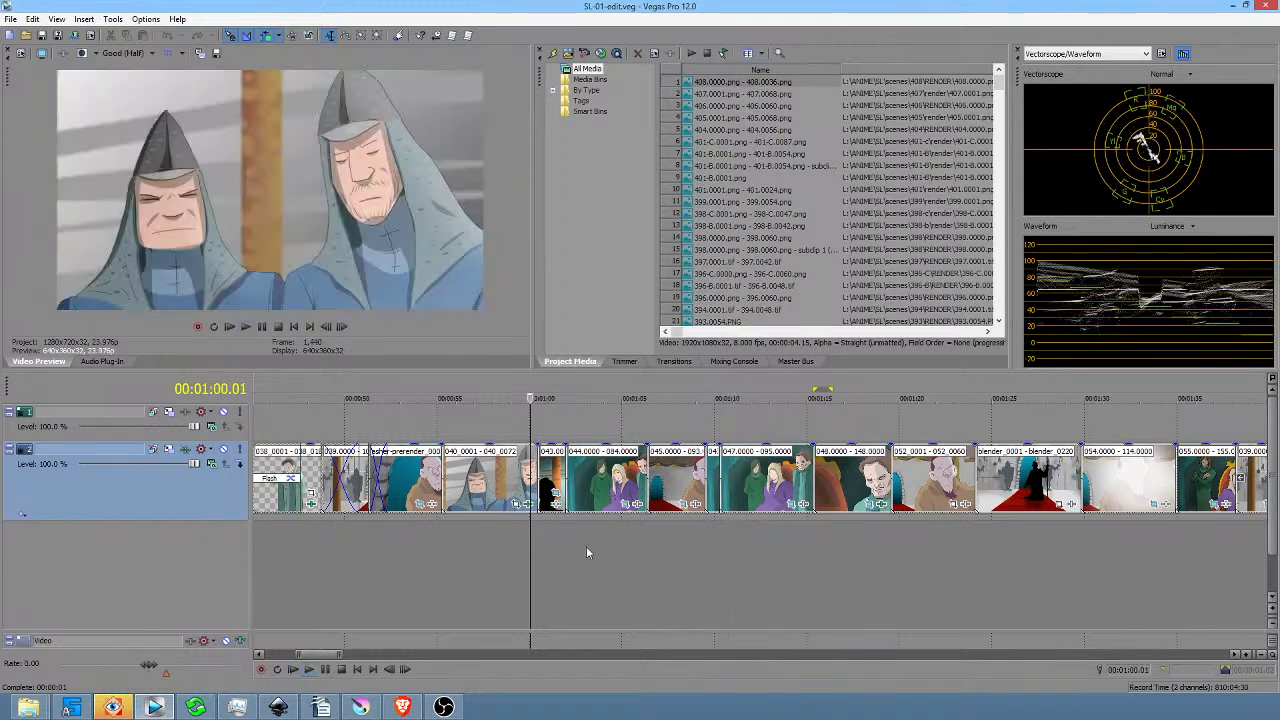
# Play back the throne room cuts from clip 045 at 00:01:08.22, continuing through clip 047 to clip 055.
pyautogui.click(693, 528)
pyautogui.scroll(2, 693, 530)
pyautogui.moveTo(810, 548); pyautogui.dragTo(622, 524)
pyautogui.press('space')
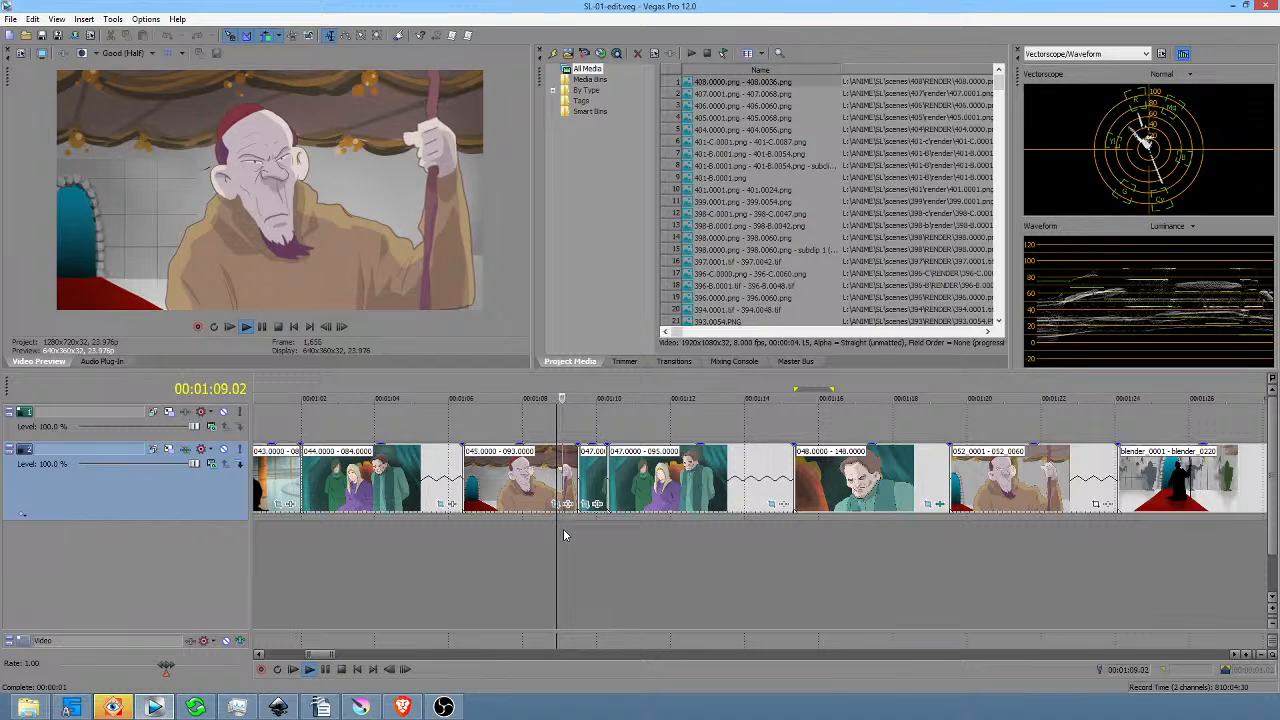
pyautogui.press('space')
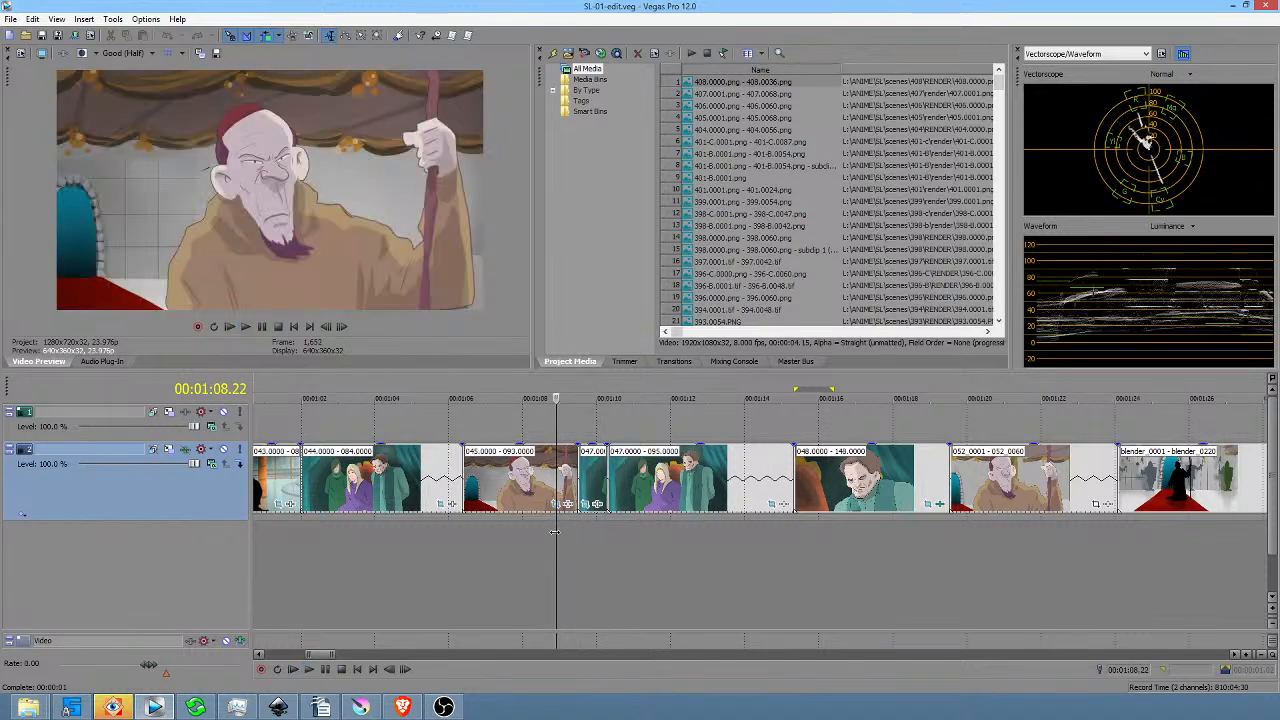
pyautogui.press('space')
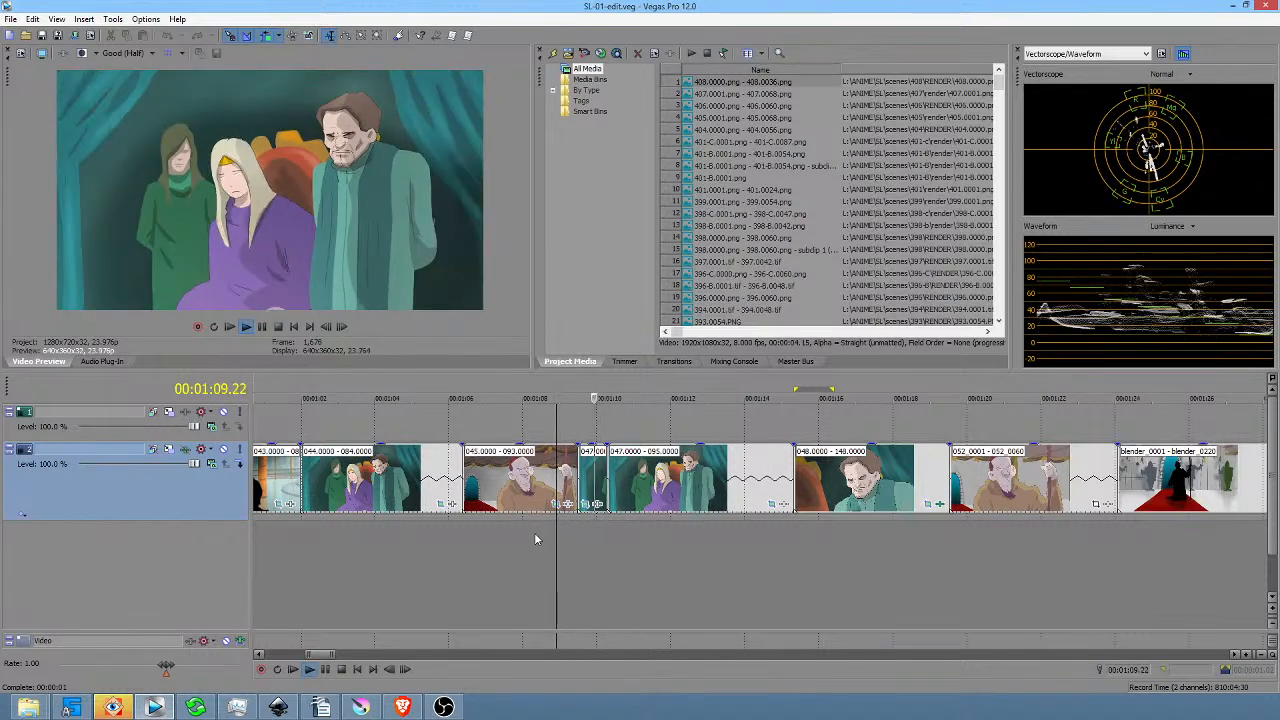
pyautogui.press('space')
pyautogui.press('space')
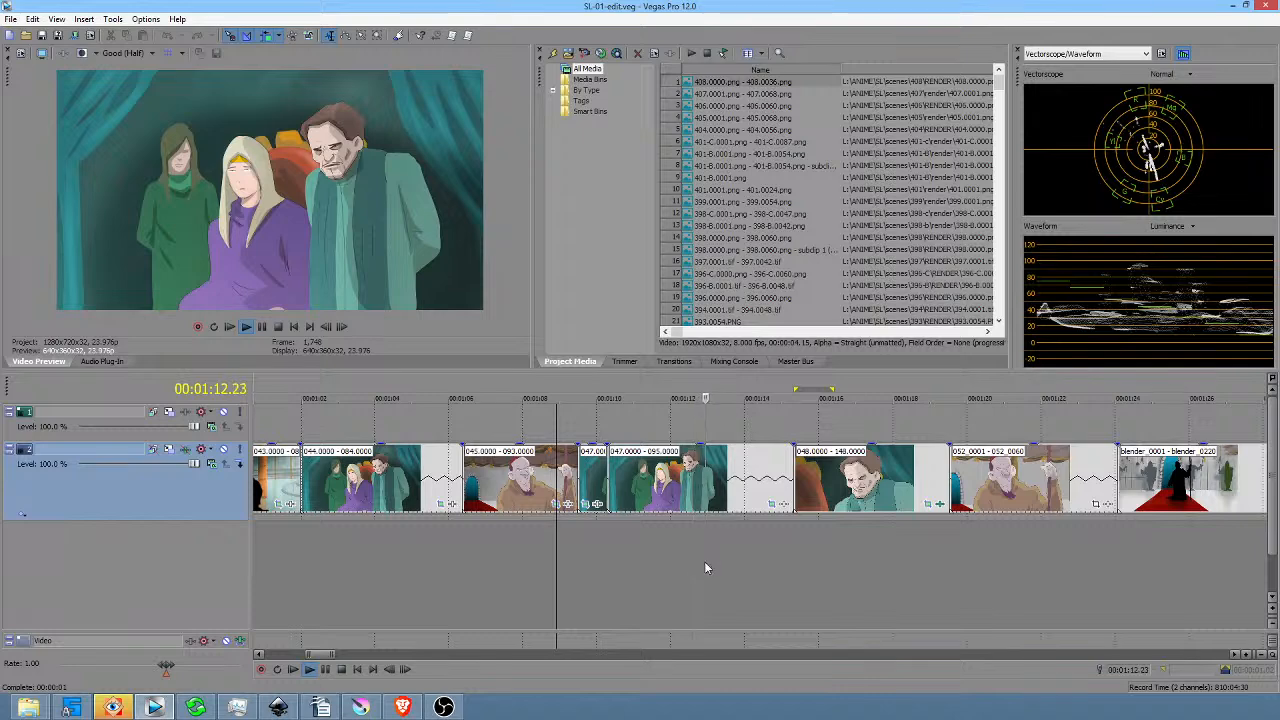
pyautogui.hscroll(5, 734, 558)
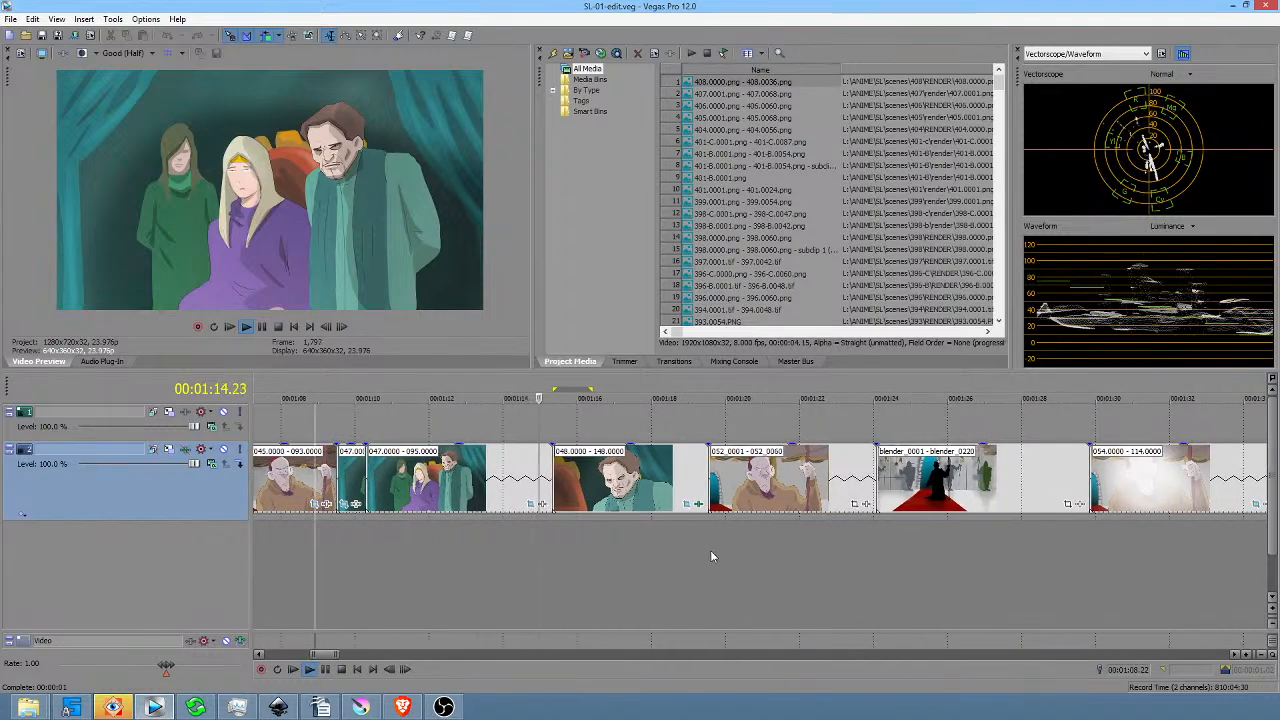
pyautogui.click(492, 528)
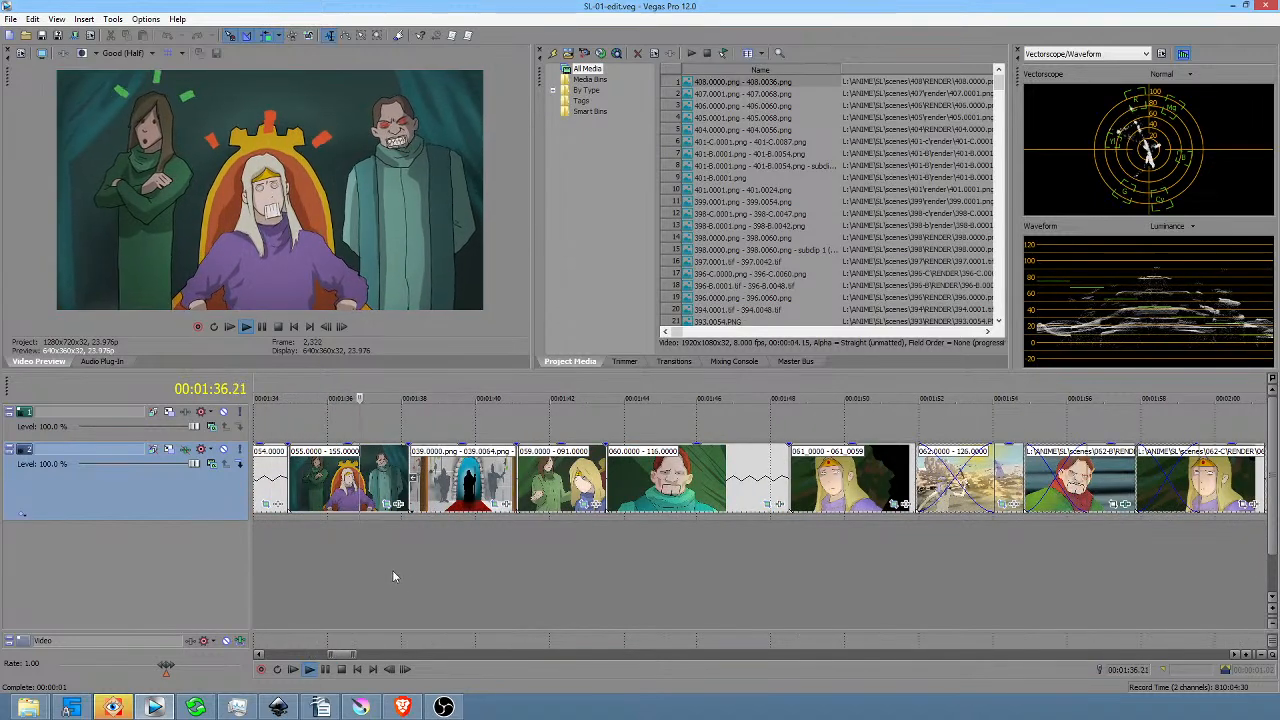
# Scrub and replay the cut from clip 054 into clip 055, between 00:01:33.14 and 00:01:37.15.
pyautogui.click(362, 541)
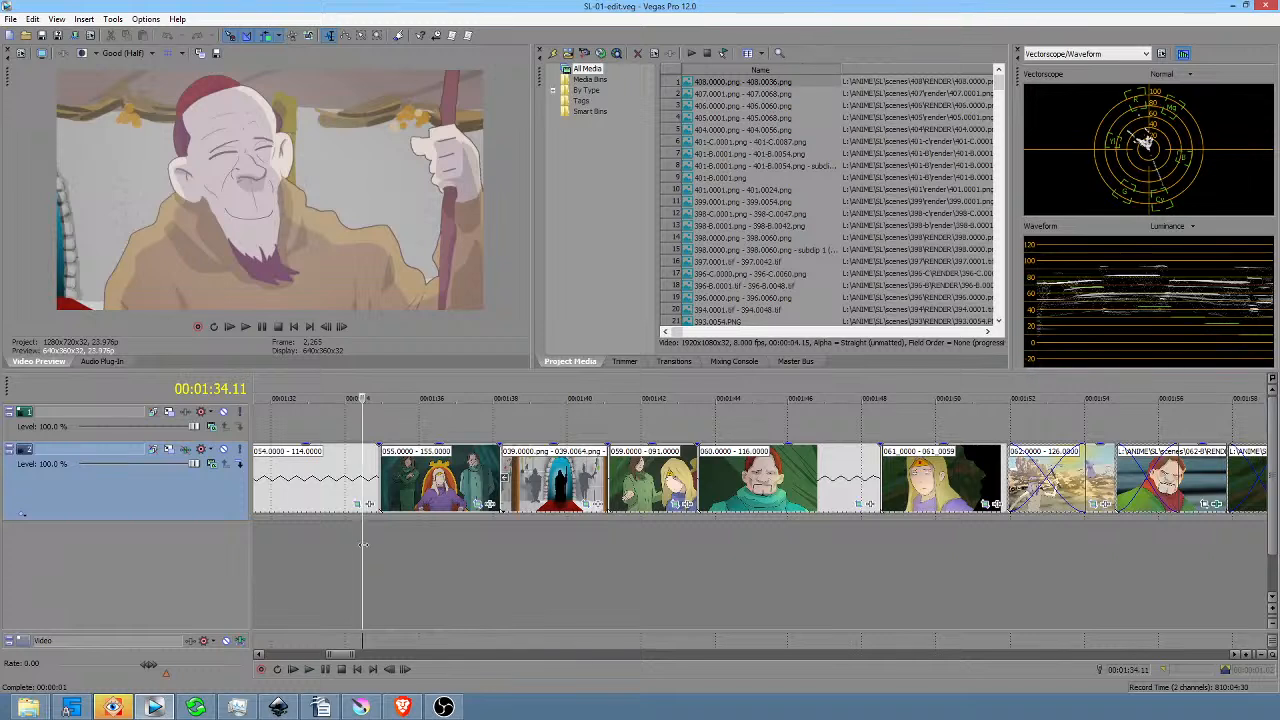
pyautogui.click(328, 521)
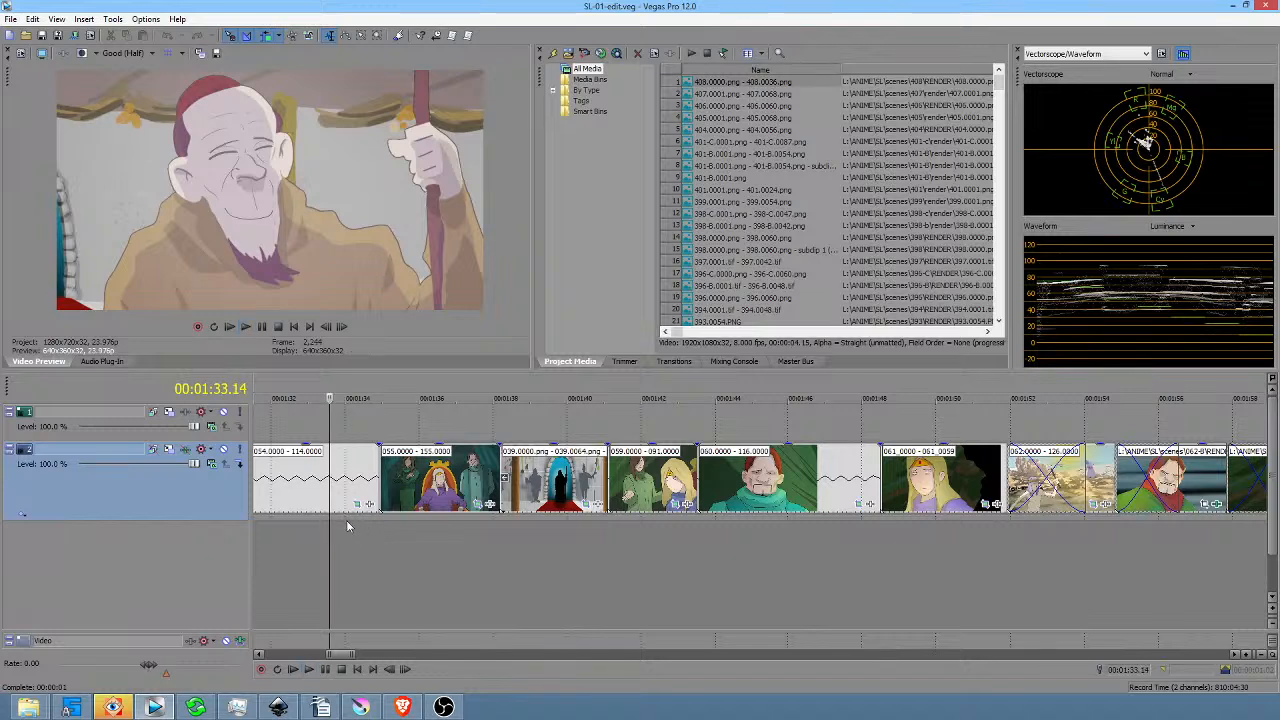
pyautogui.moveTo(347, 525); pyautogui.dragTo(393, 522)
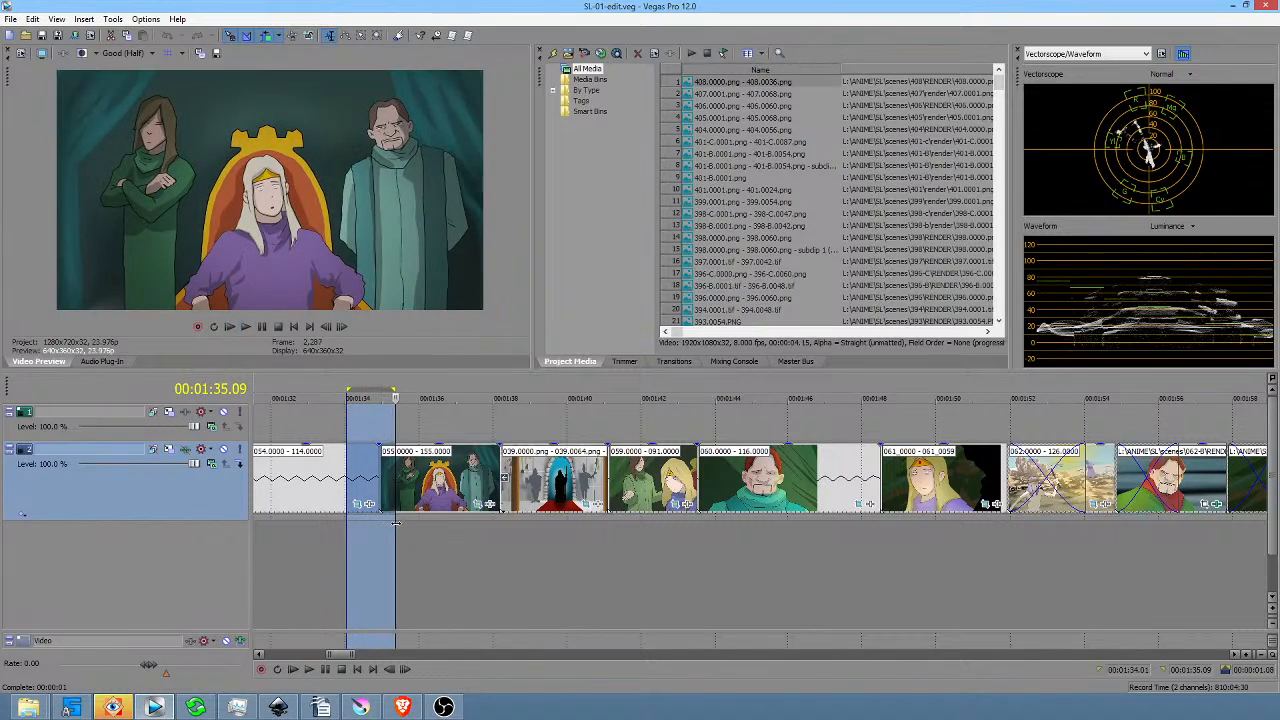
pyautogui.click(355, 530)
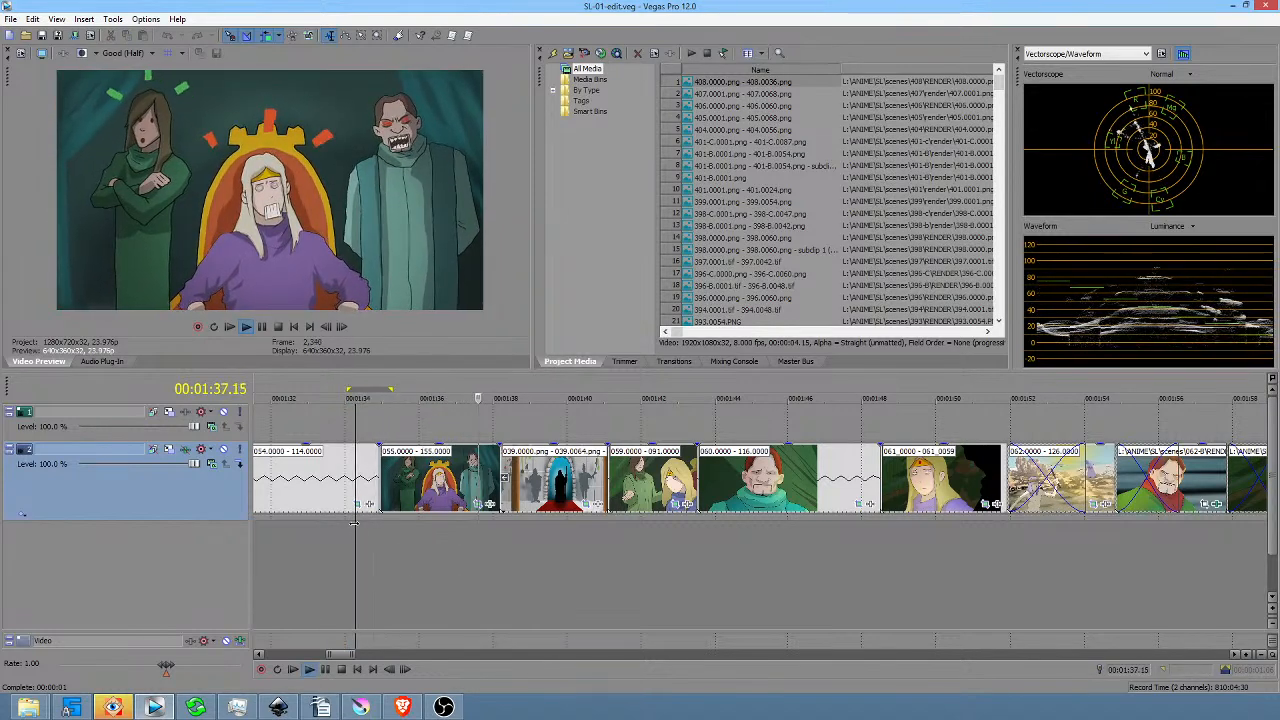
pyautogui.press('space')
pyautogui.moveTo(360, 528); pyautogui.dragTo(401, 540)
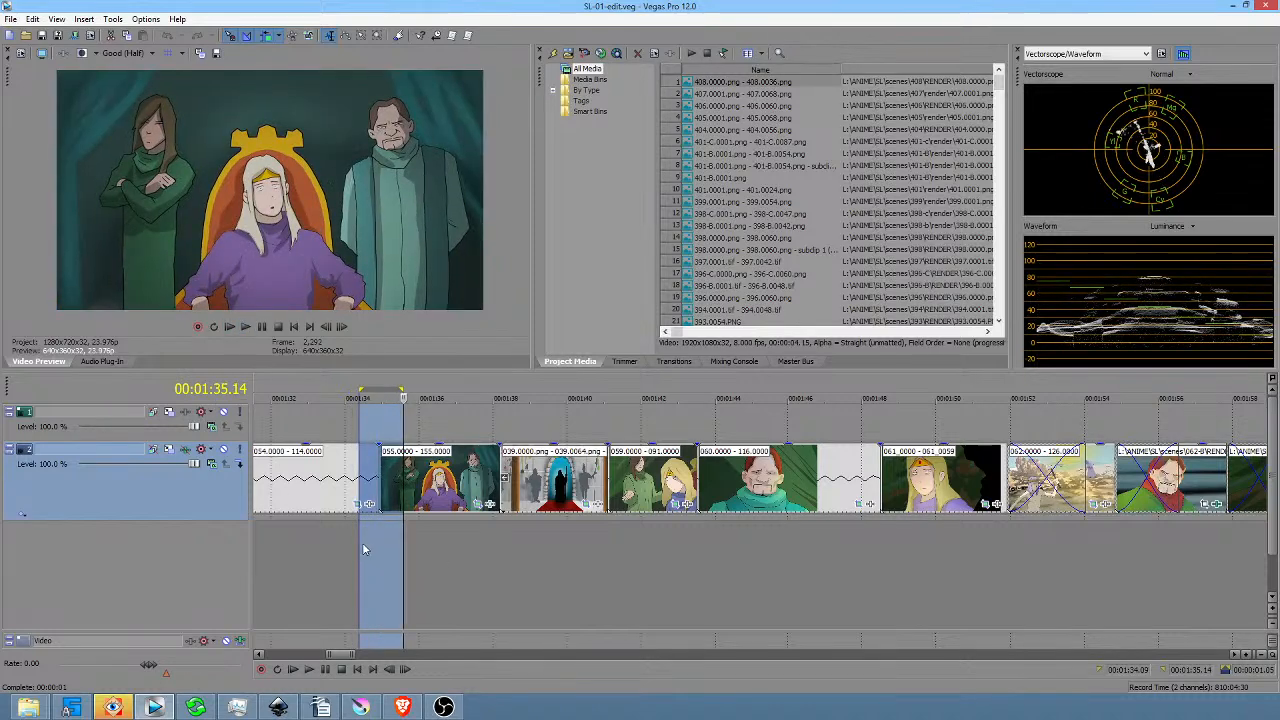
pyautogui.moveTo(364, 549); pyautogui.dragTo(421, 547)
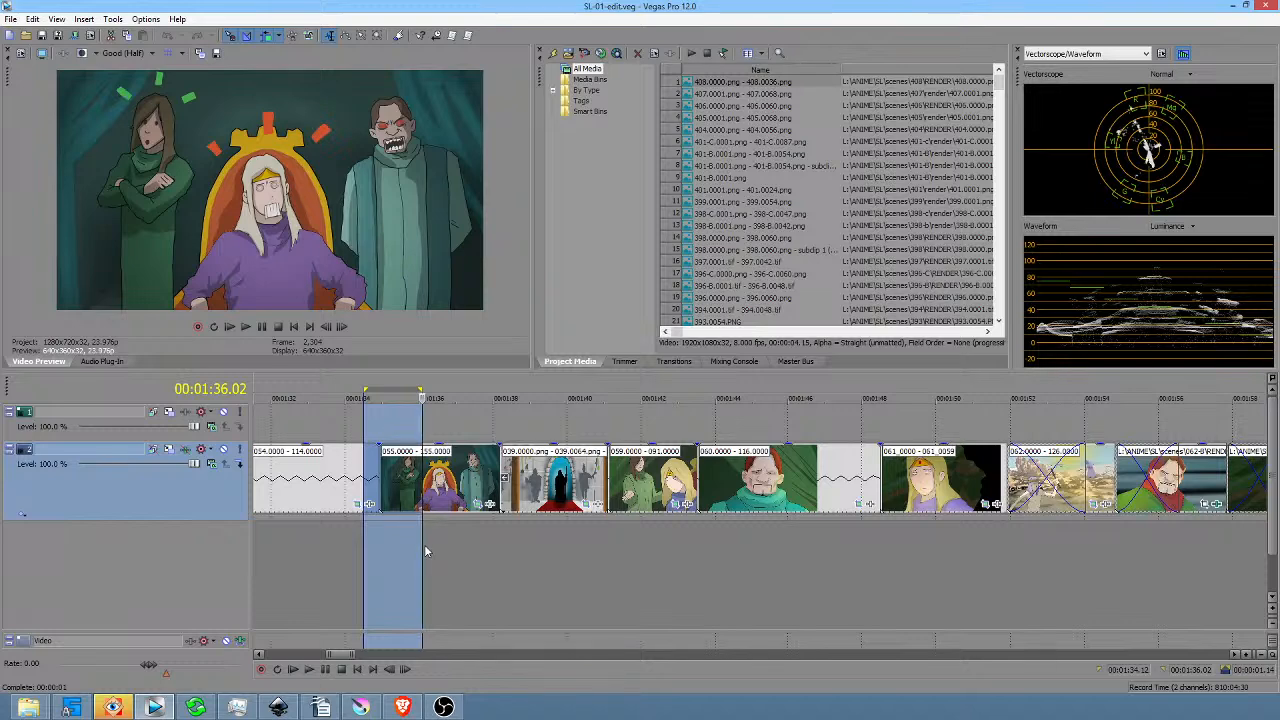
# Scrub through the edit from 00:01:34.01, past clip 061, to 00:02:25.03 in clip 075.
pyautogui.moveTo(348, 535); pyautogui.dragTo(943, 578)
pyautogui.scroll(-5, 934, 600)
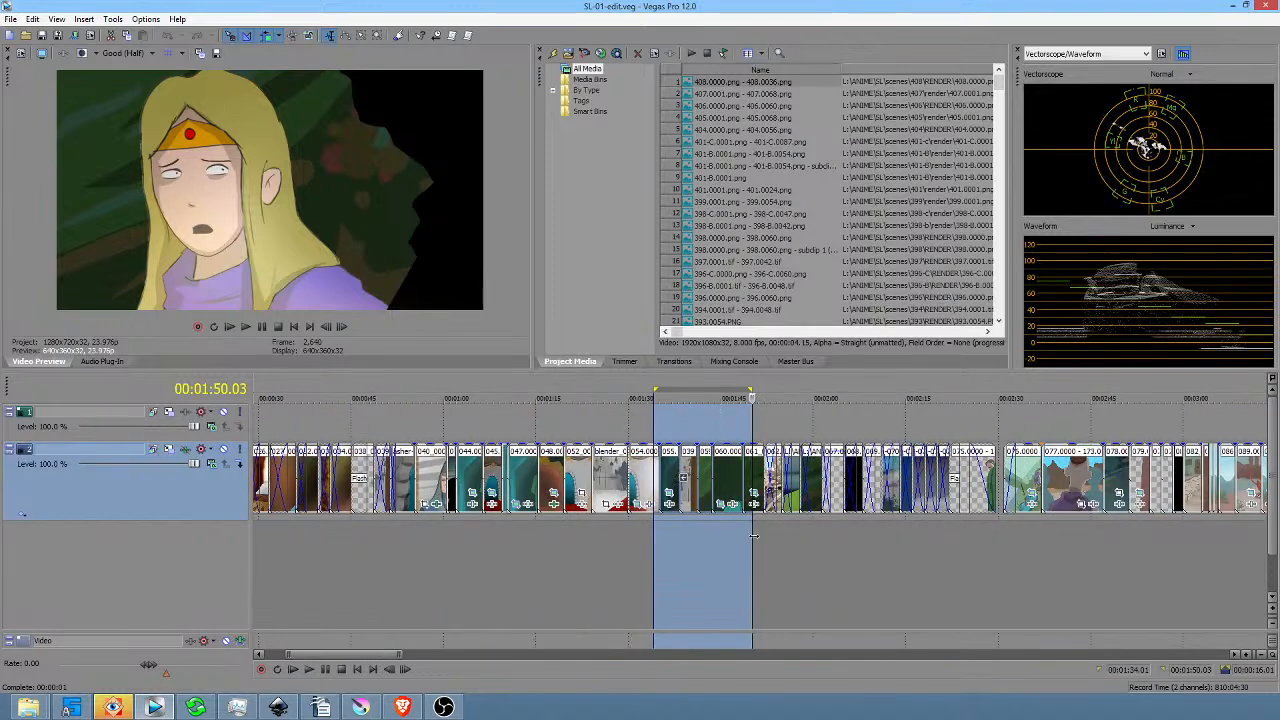
pyautogui.moveTo(758, 538); pyautogui.dragTo(962, 554)
pyautogui.scroll(5, 962, 554)
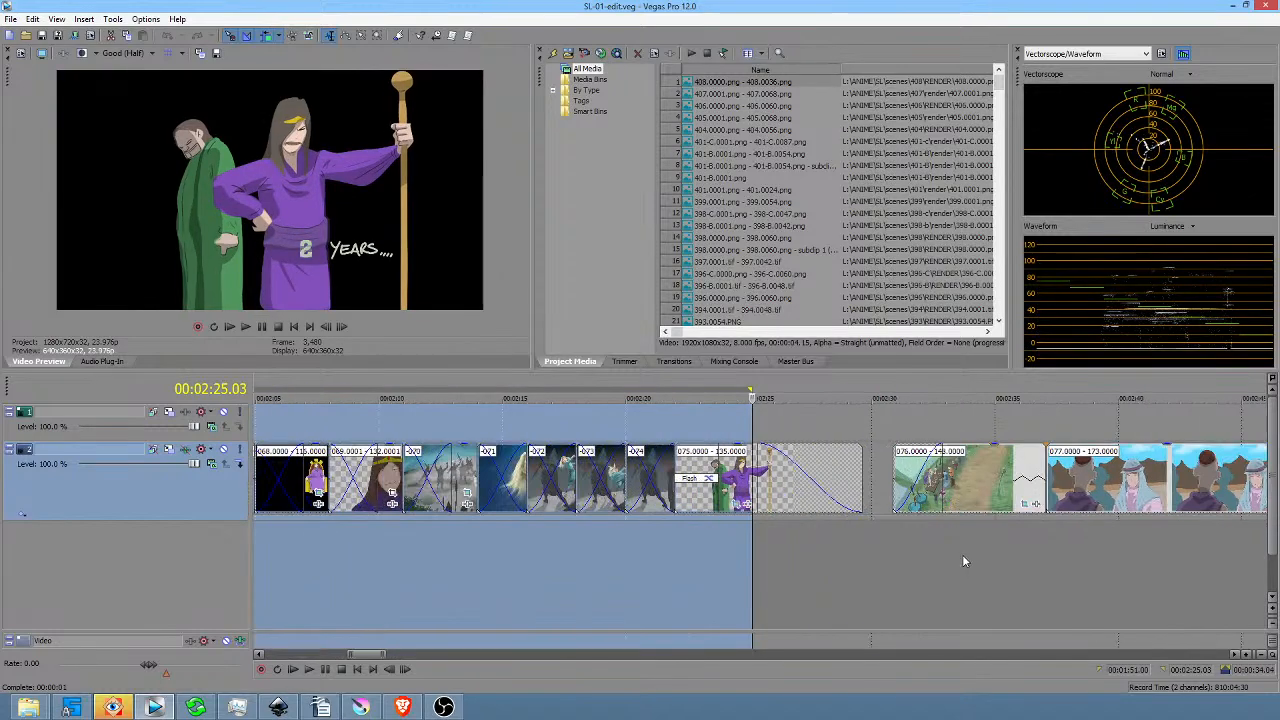
# Play back the transition from clip 074 into the "20 years" shot, replaying it from 00:02:20.21.
pyautogui.click(645, 525)
pyautogui.press('space')
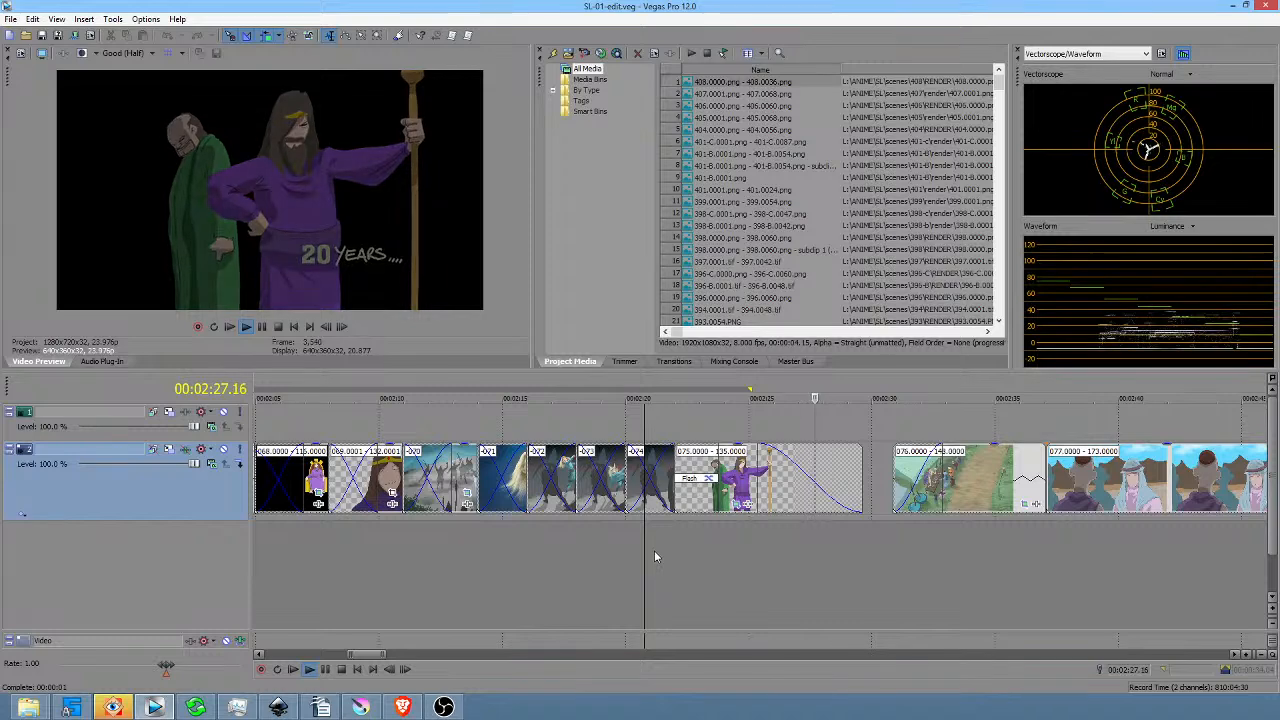
pyautogui.click(647, 566)
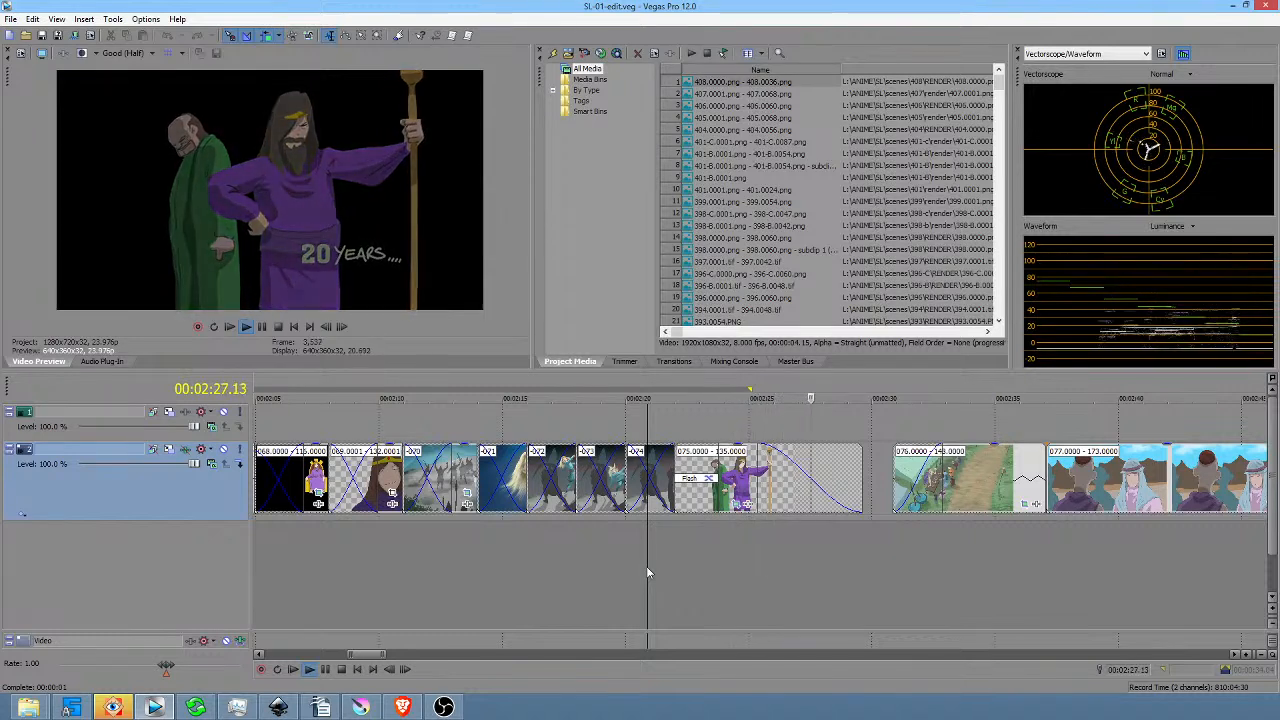
pyautogui.press('space')
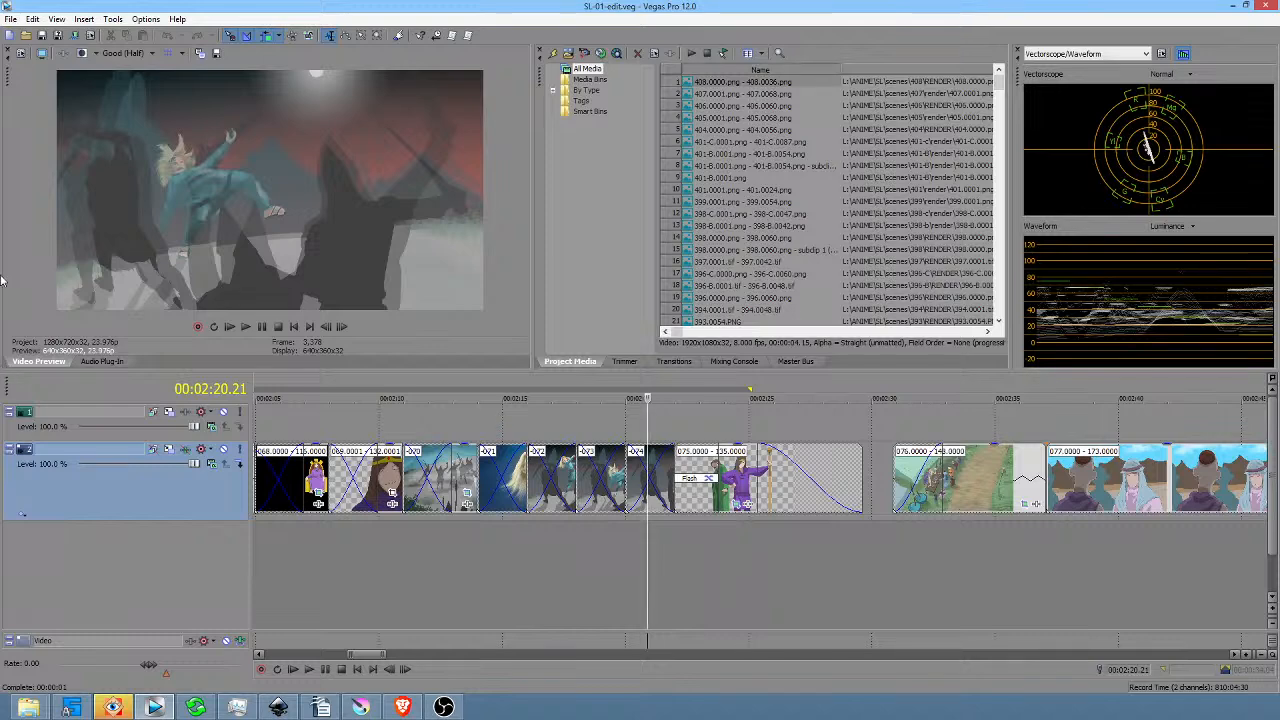
# Open the recent project SL-02-edit.veg and select the monkey clip 4570000 - 4570064 on the first track.
pyautogui.click(10, 19)
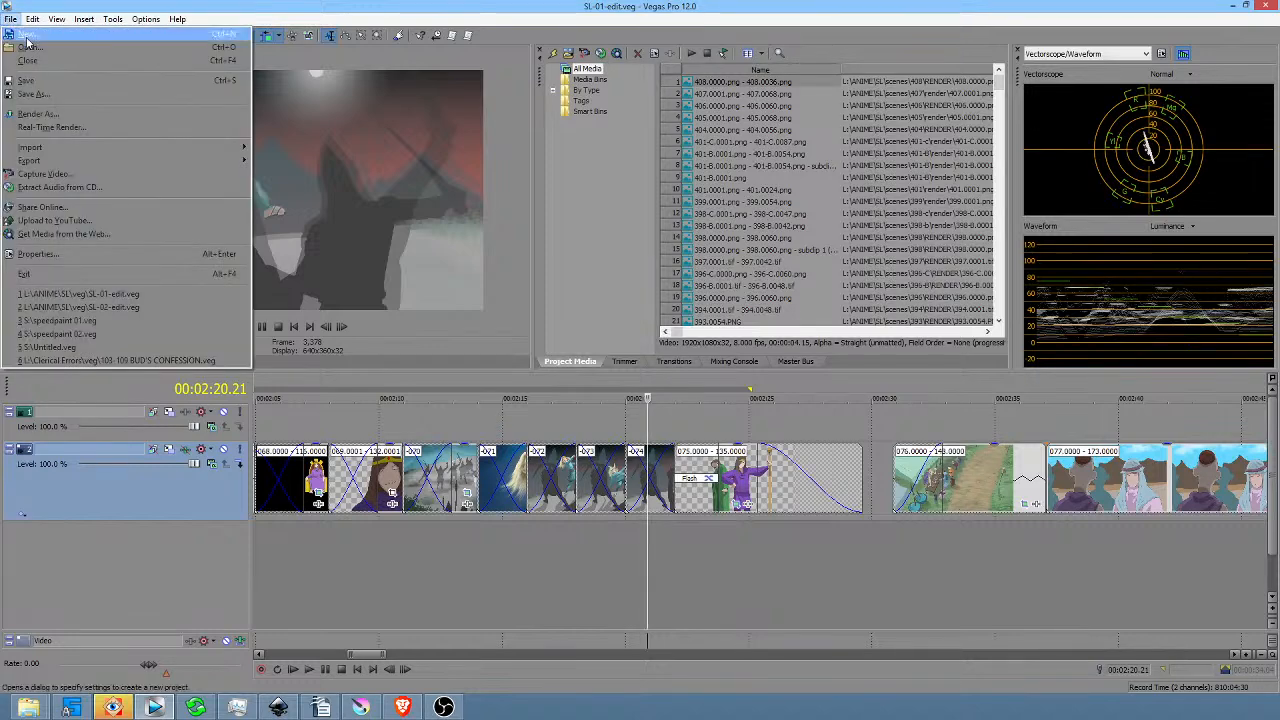
pyautogui.click(78, 307)
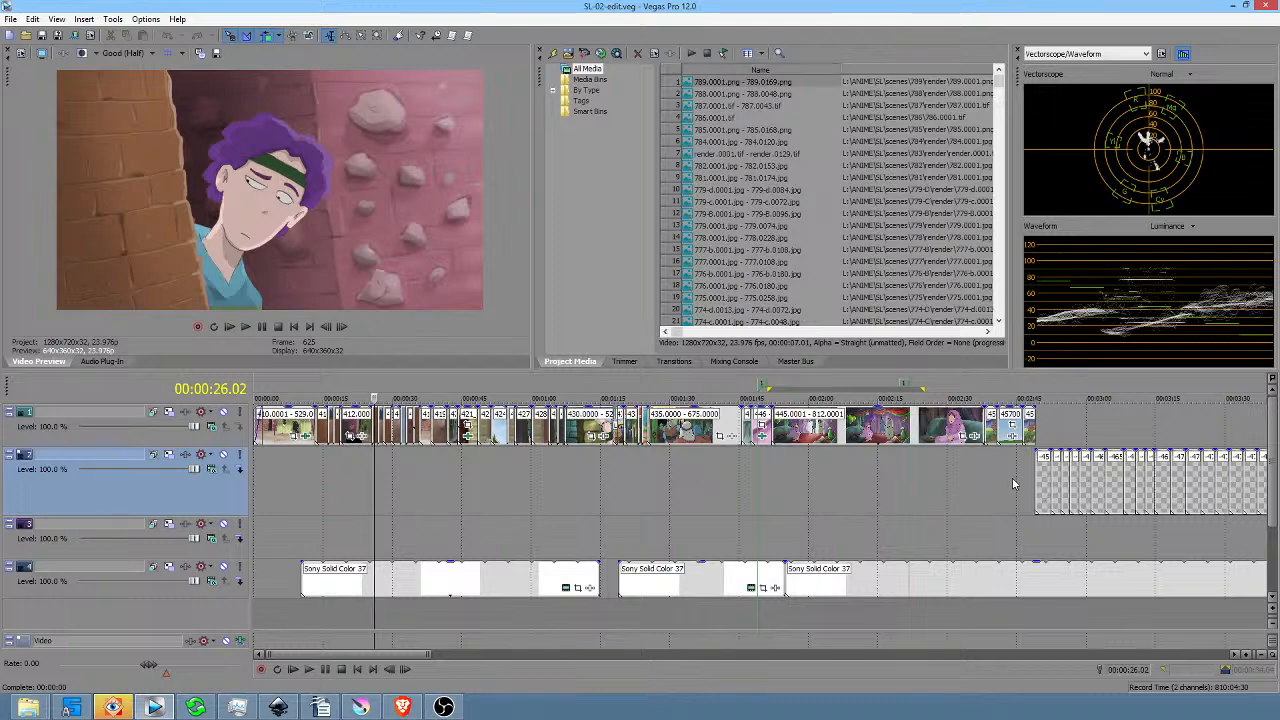
pyautogui.click(1006, 476)
pyautogui.scroll(5, 998, 473)
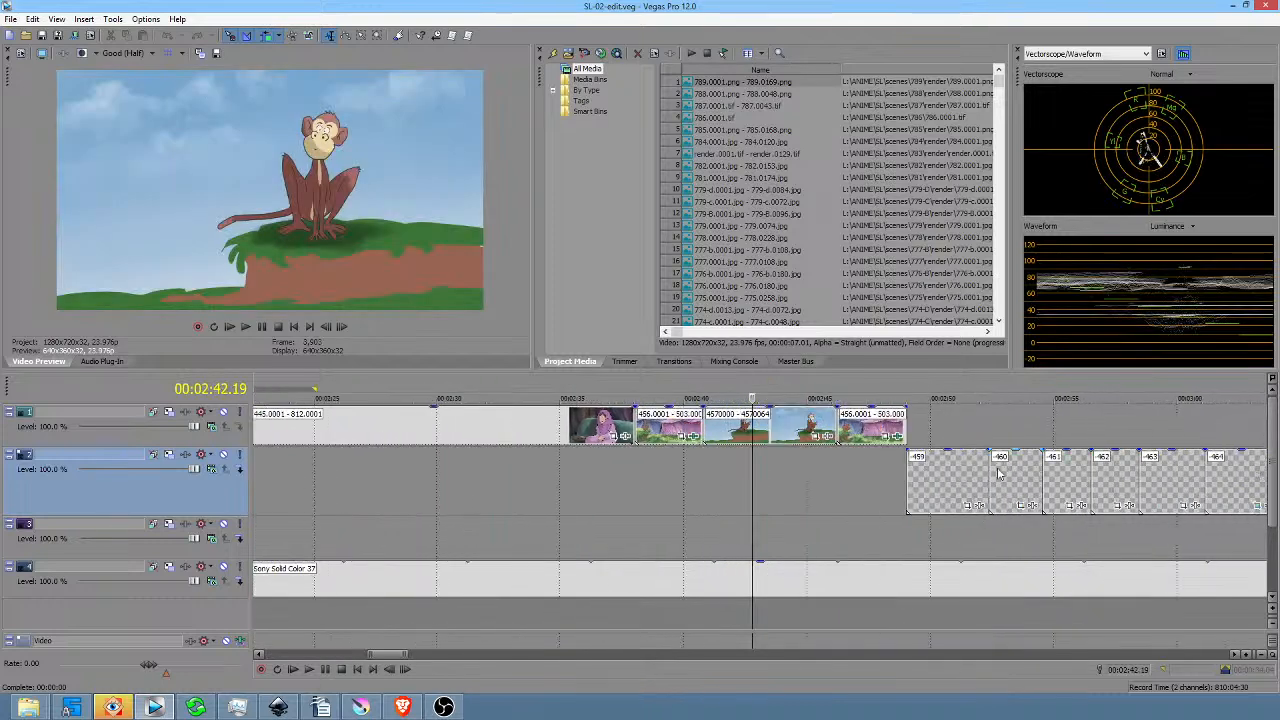
pyautogui.doubleClick(724, 438)
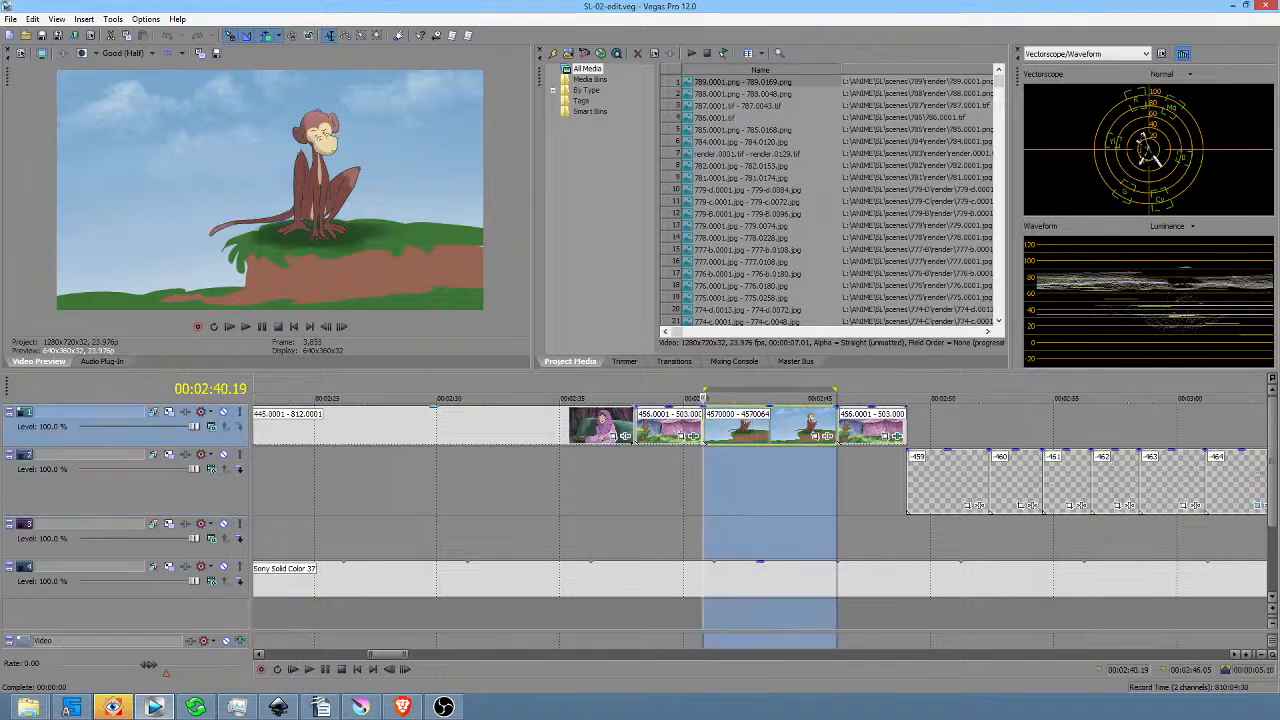
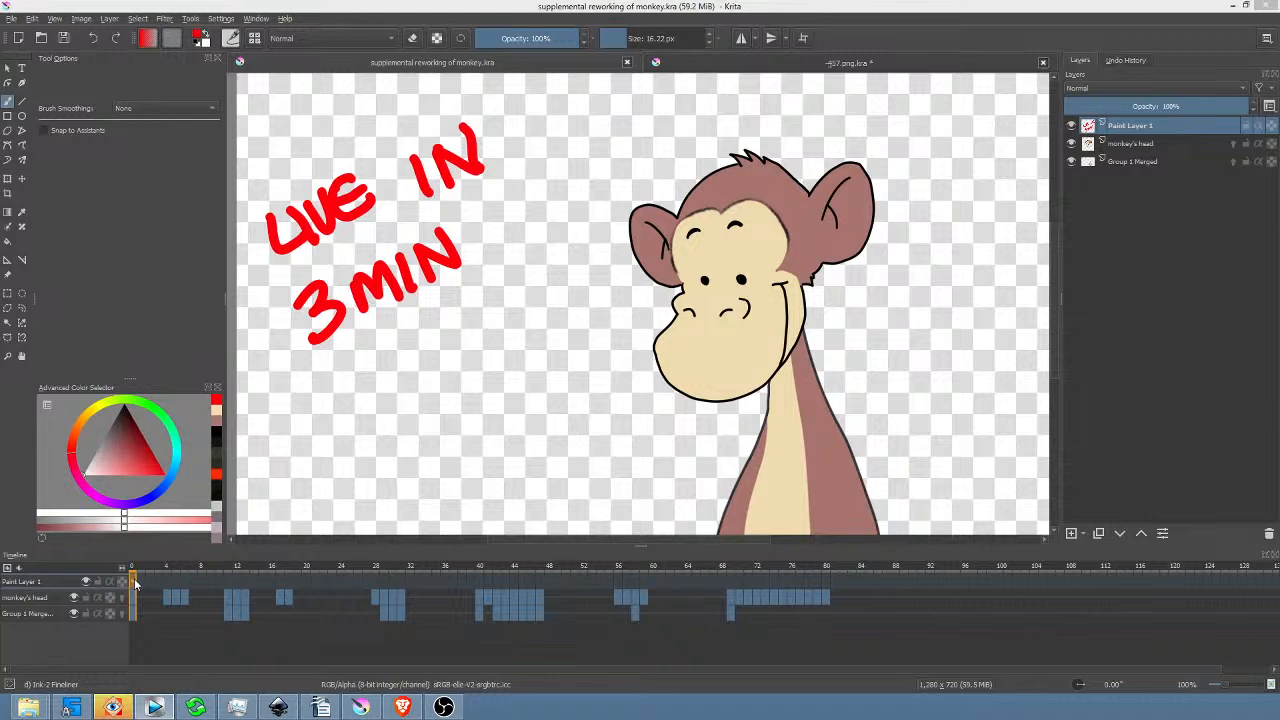
# In Krita's monkey rework document, delete Paint Layer 1 containing the red "LIVE IN 3 MIN" lettering.
pyautogui.click(141, 569)
pyautogui.moveTo(141, 569)
pyautogui.mouseDown()
pyautogui.moveTo(222, 587)
pyautogui.moveTo(116, 583)
pyautogui.mouseUp()
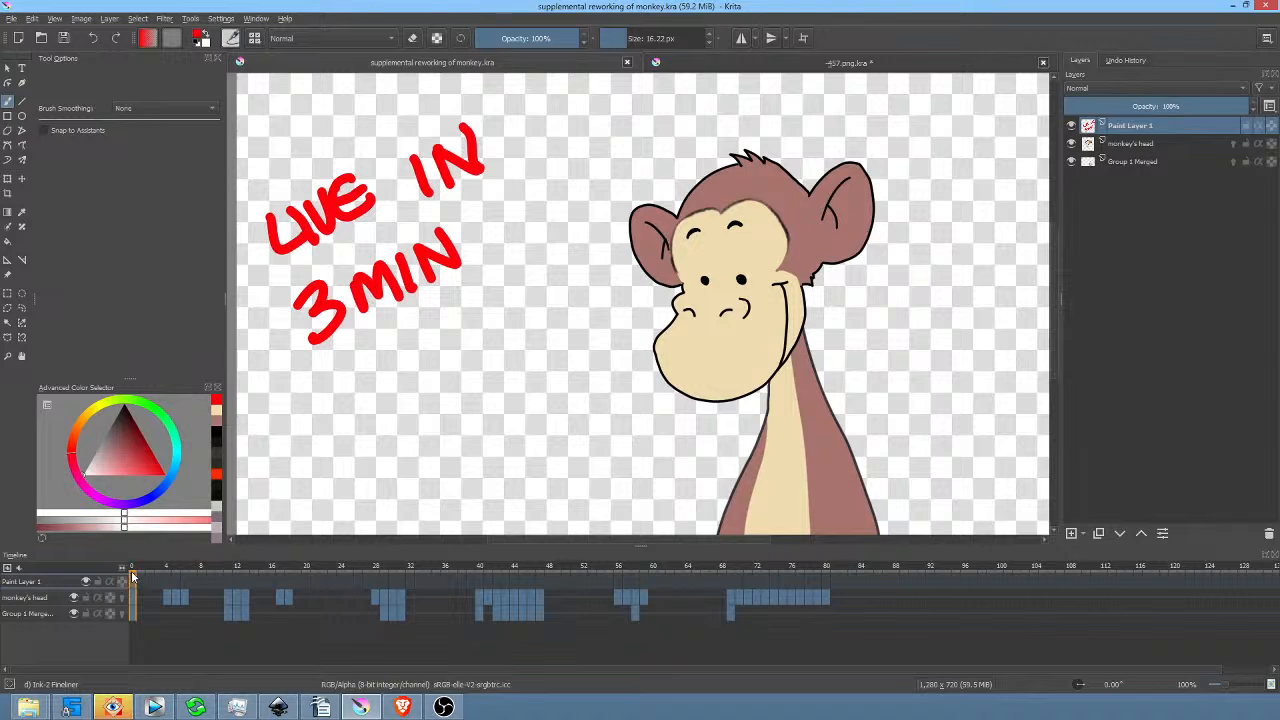
pyautogui.moveTo(139, 570); pyautogui.dragTo(114, 582)
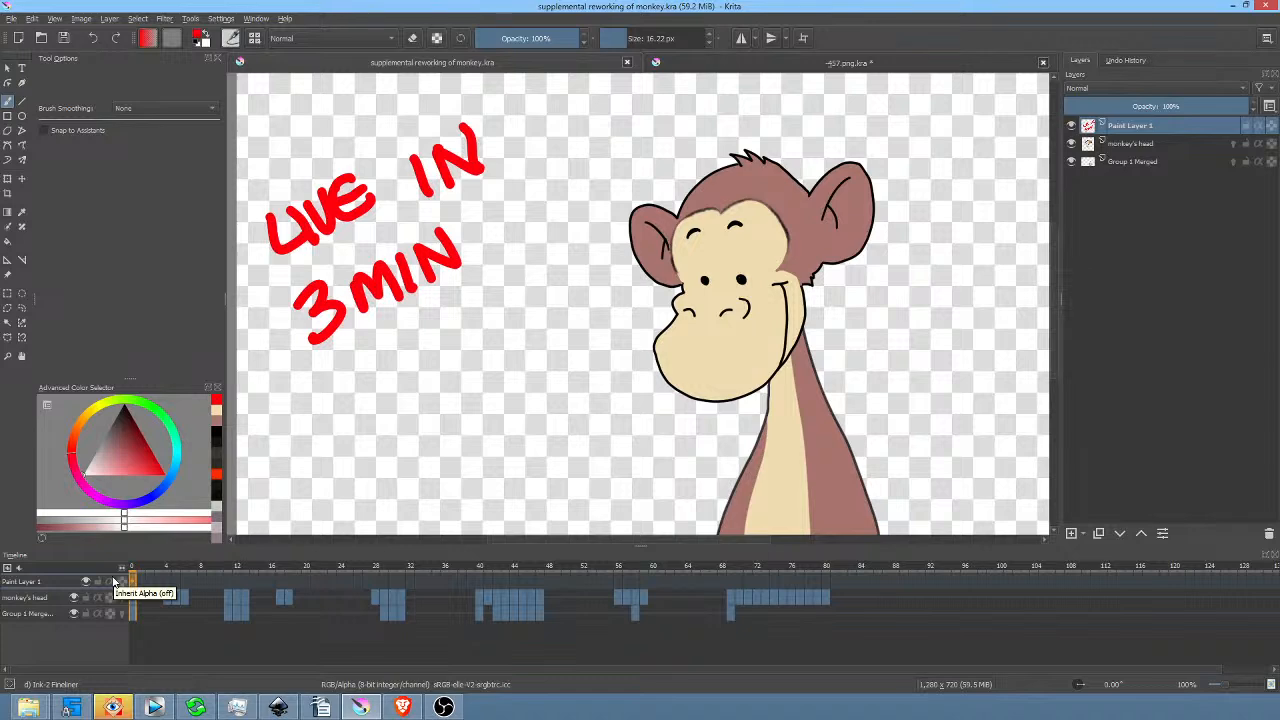
pyautogui.click(1269, 537)
pyautogui.press('space')
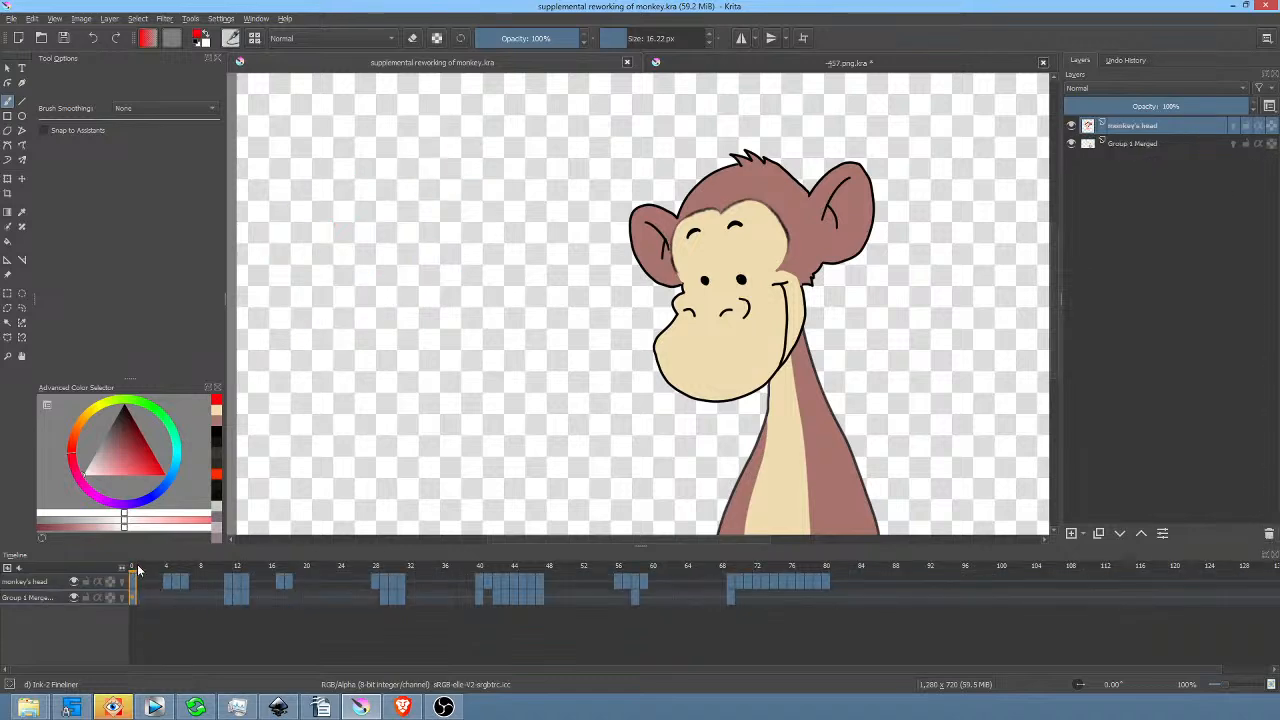
# Add a paint layer directly above Group 1 Merged at frame 0 and name it "arm".
pyautogui.click(133, 579)
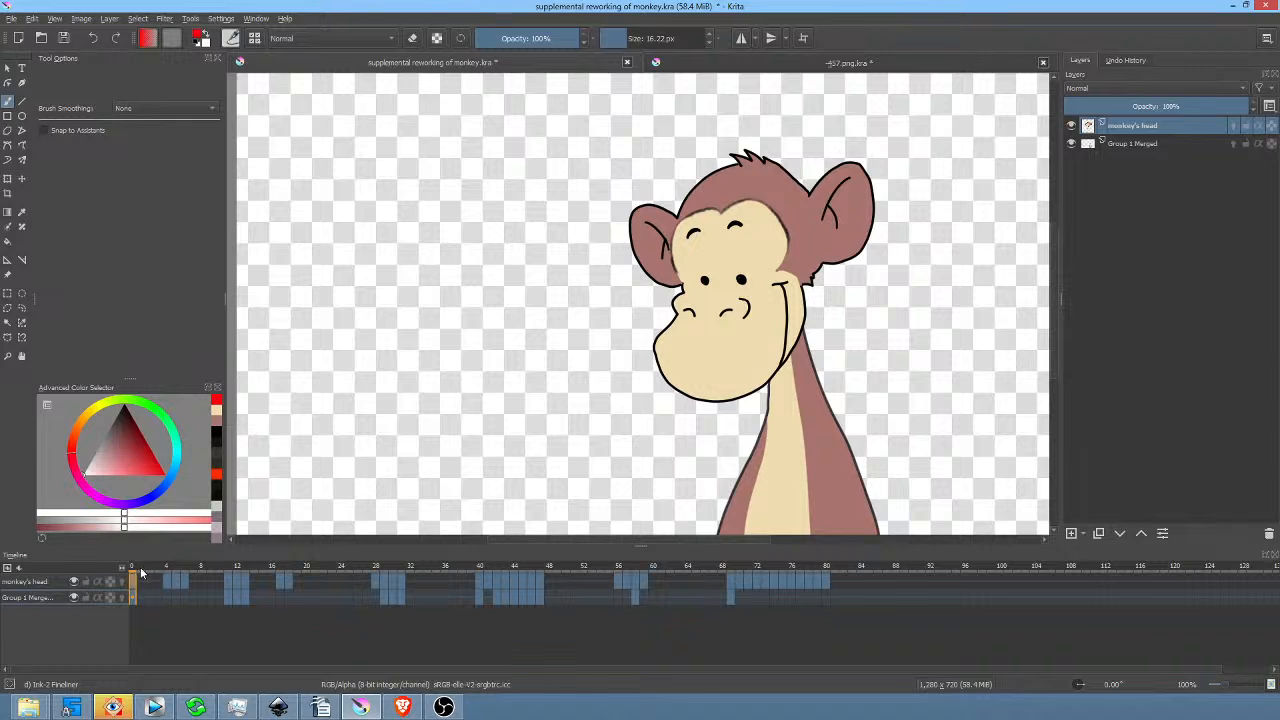
pyautogui.click(159, 569)
pyautogui.moveTo(160, 570); pyautogui.dragTo(133, 580)
pyautogui.click(1138, 145)
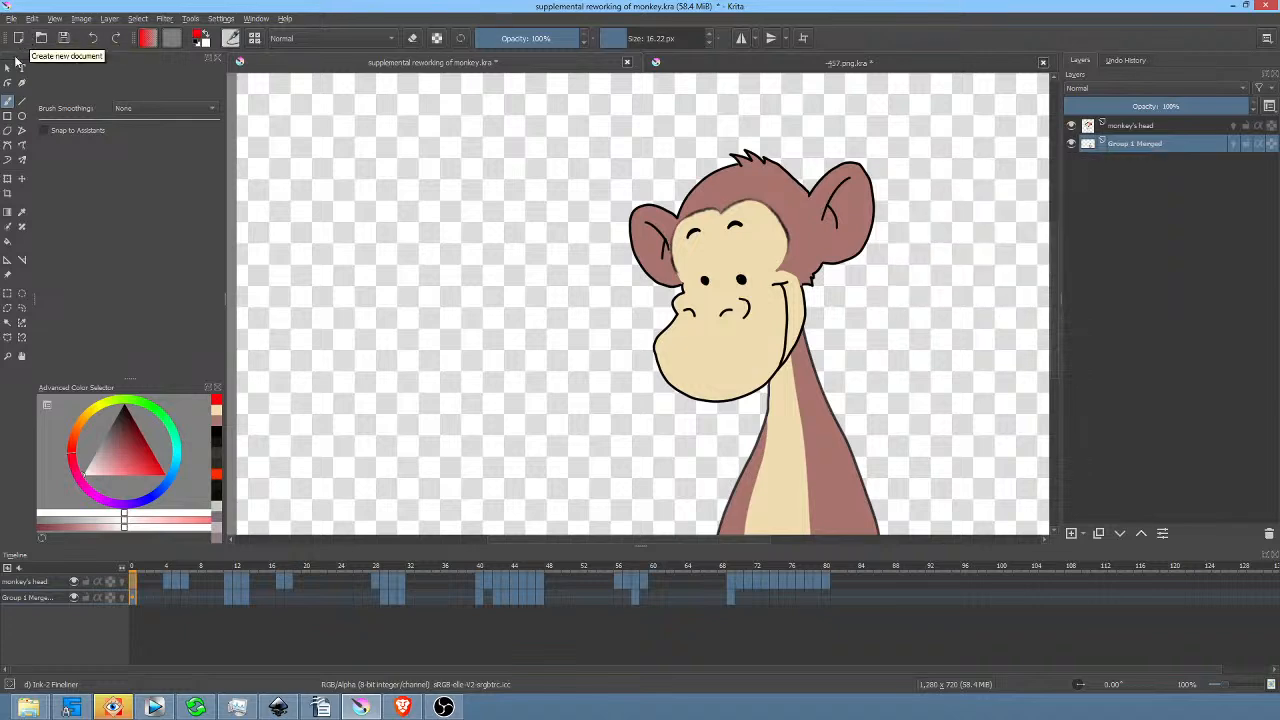
pyautogui.click(1071, 533)
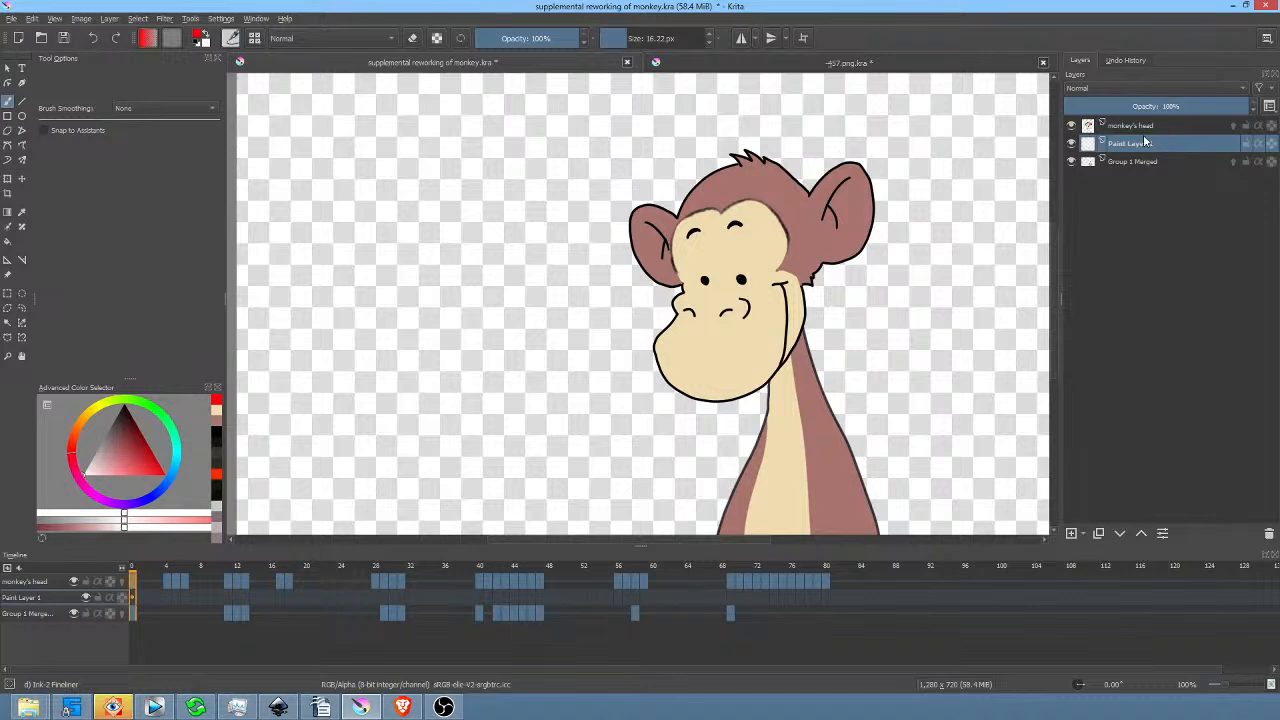
pyautogui.doubleClick(1144, 142)
pyautogui.write('arm')
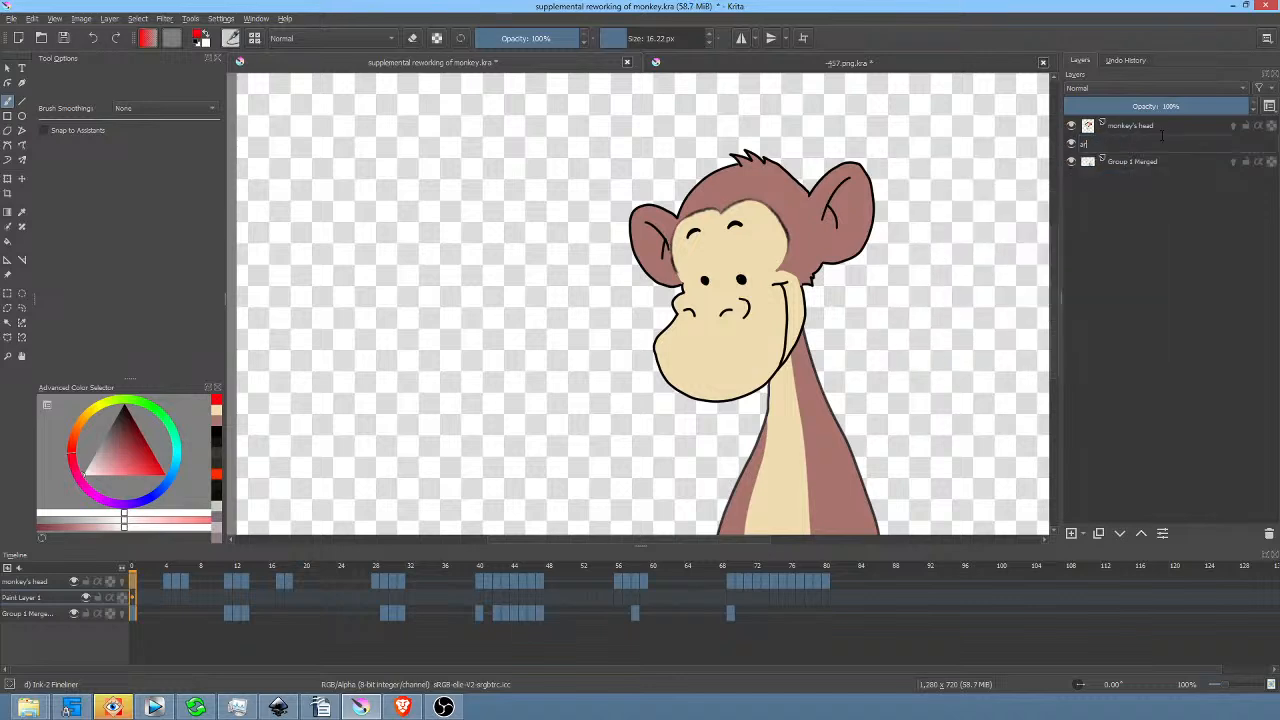
pyautogui.press('Return')
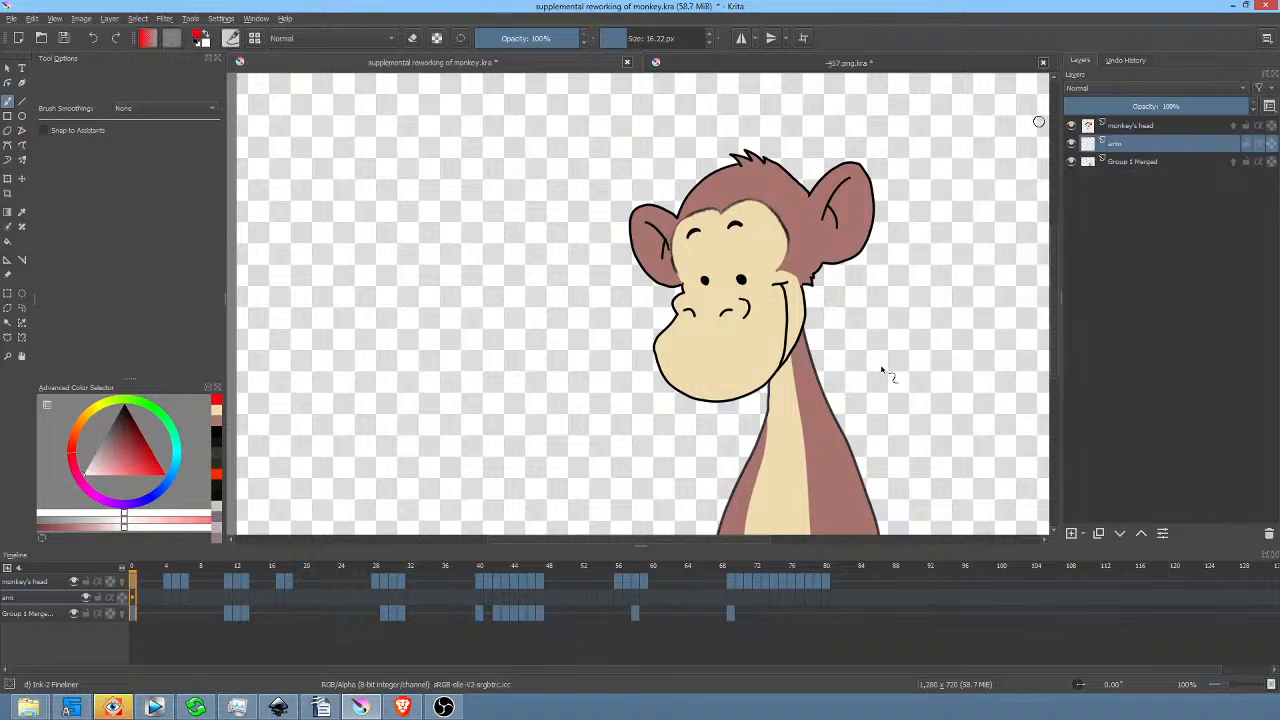
# Sample the reddish-brown body color and set up the Freehand Path tool with the Pencil-2 brush at 6 px.
pyautogui.moveTo(863, 371); pyautogui.dragTo(877, 251)
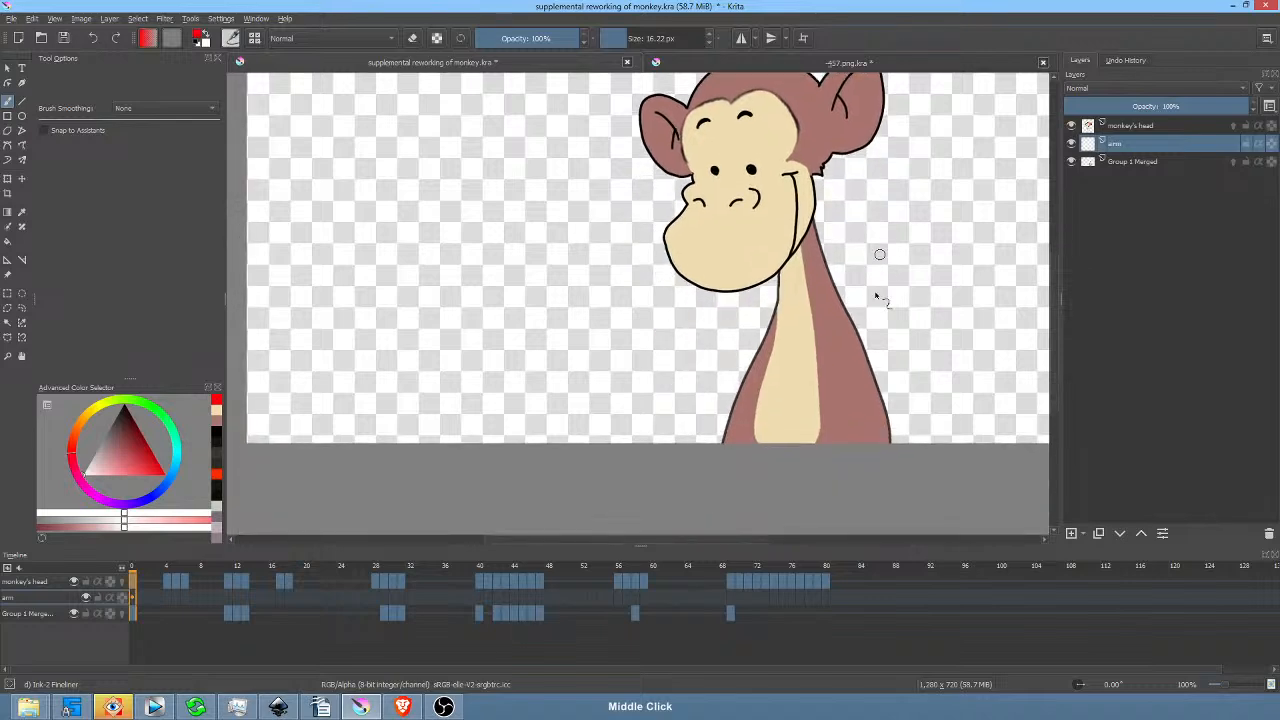
pyautogui.keyDown('ctrl'); pyautogui.click(838, 342); pyautogui.keyUp('ctrl')
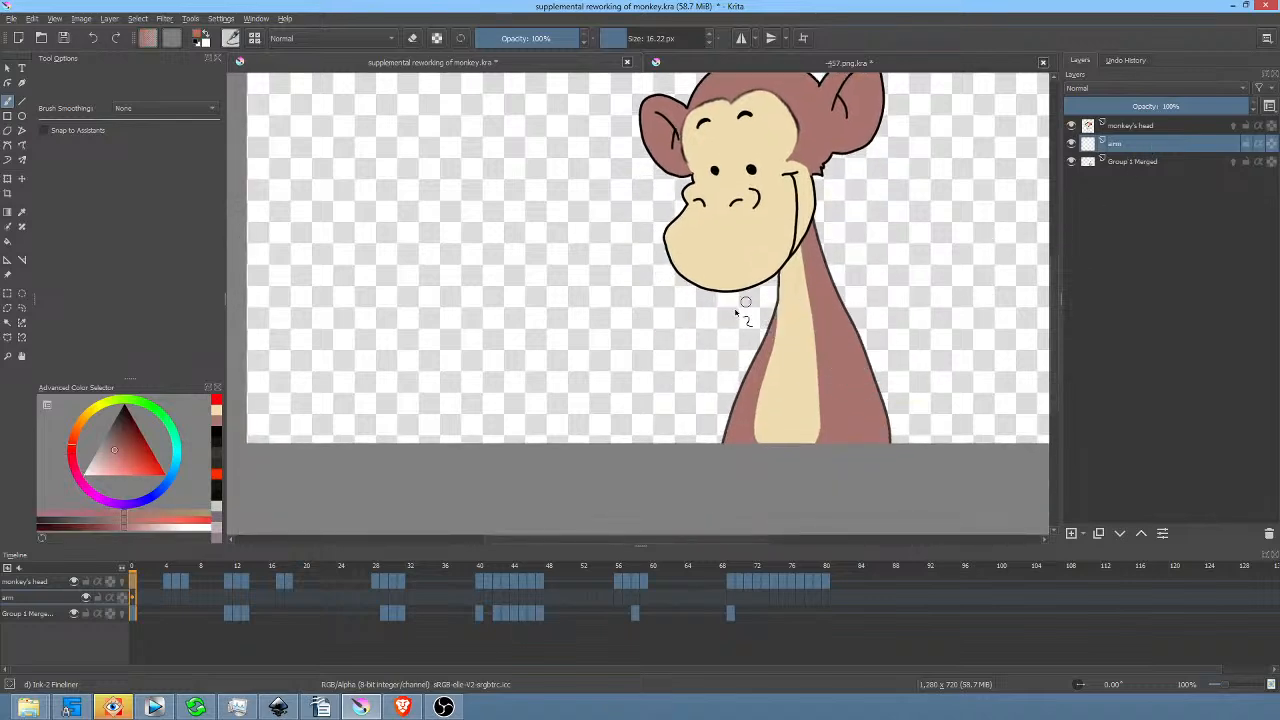
pyautogui.press('p')
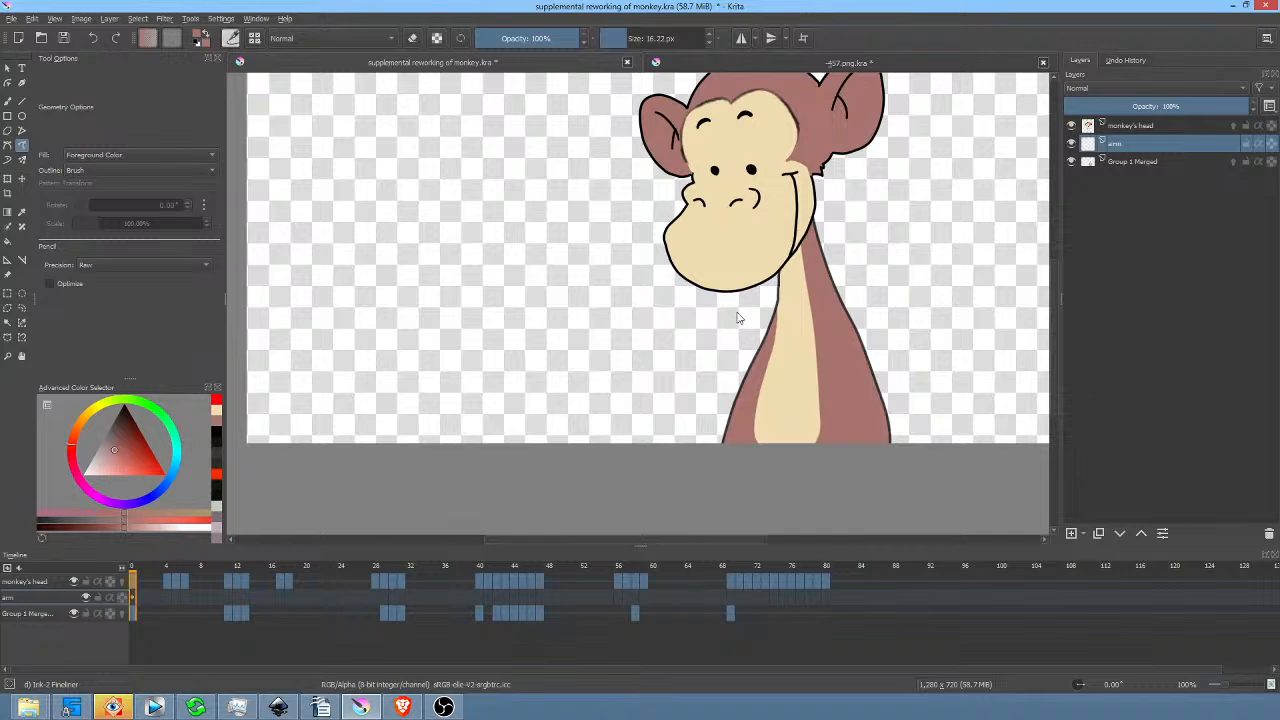
pyautogui.rightClick(721, 313)
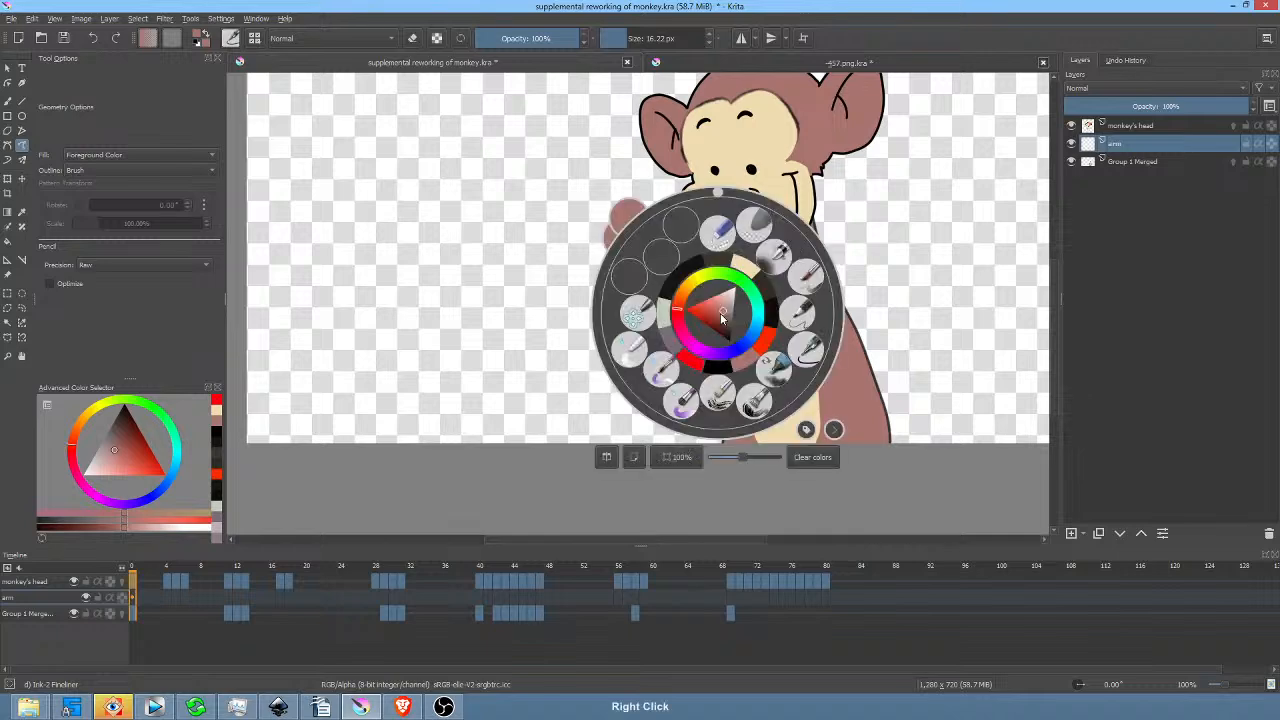
pyautogui.click(805, 320)
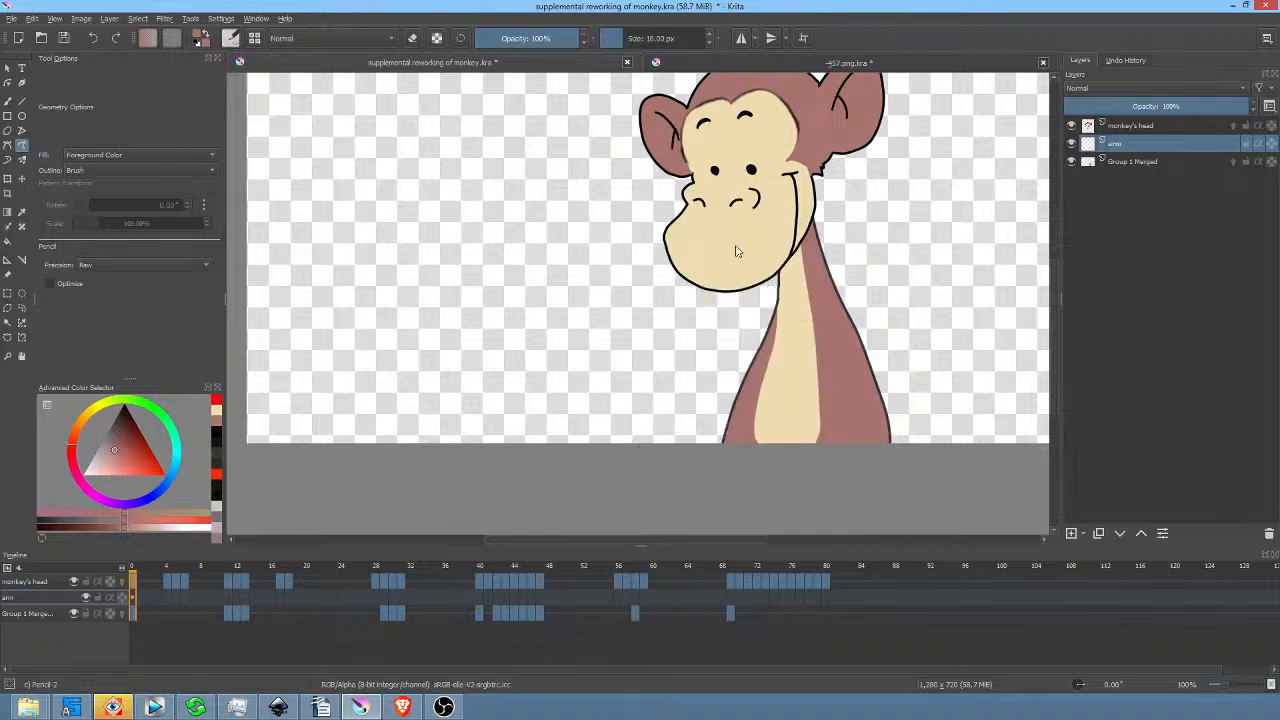
pyautogui.click(661, 38)
pyautogui.click(619, 38)
# Draw a filled arm shape running from the monkey's shoulder diagonally down past the canvas's lower edge on the arm layer.
pyautogui.moveTo(711, 230); pyautogui.dragTo(746, 313)
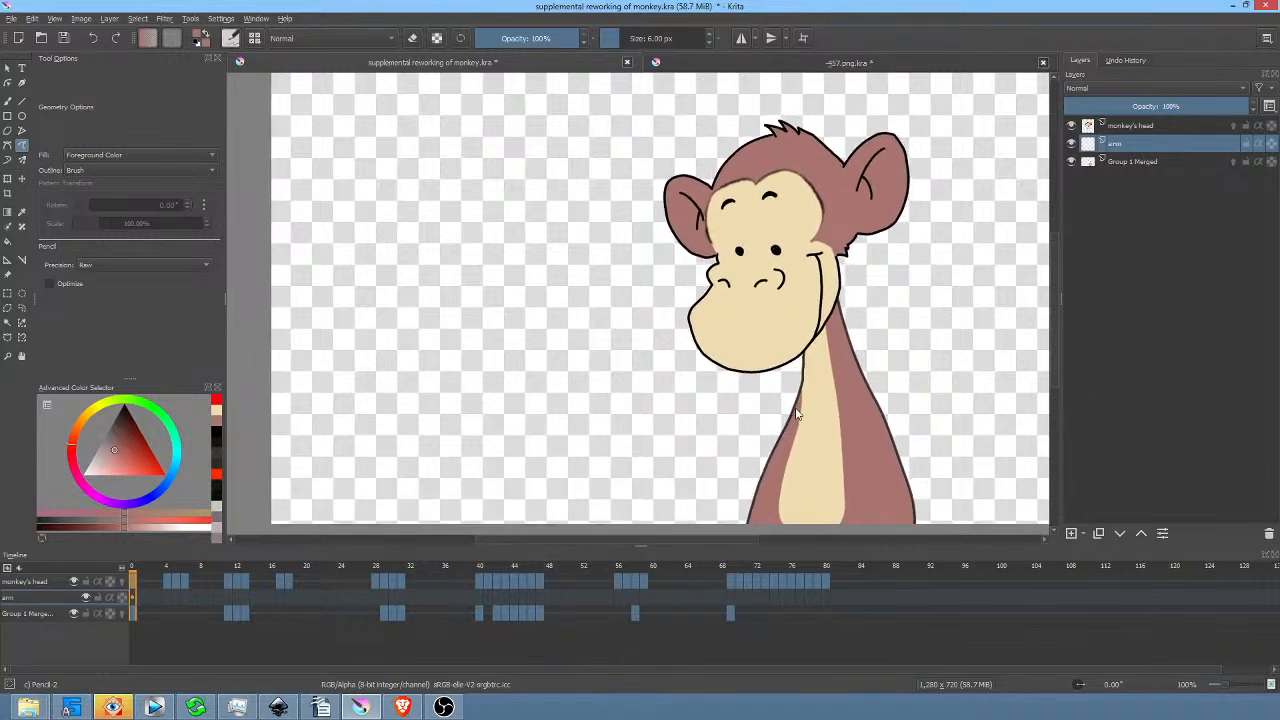
pyautogui.moveTo(797, 363); pyautogui.dragTo(800, 328)
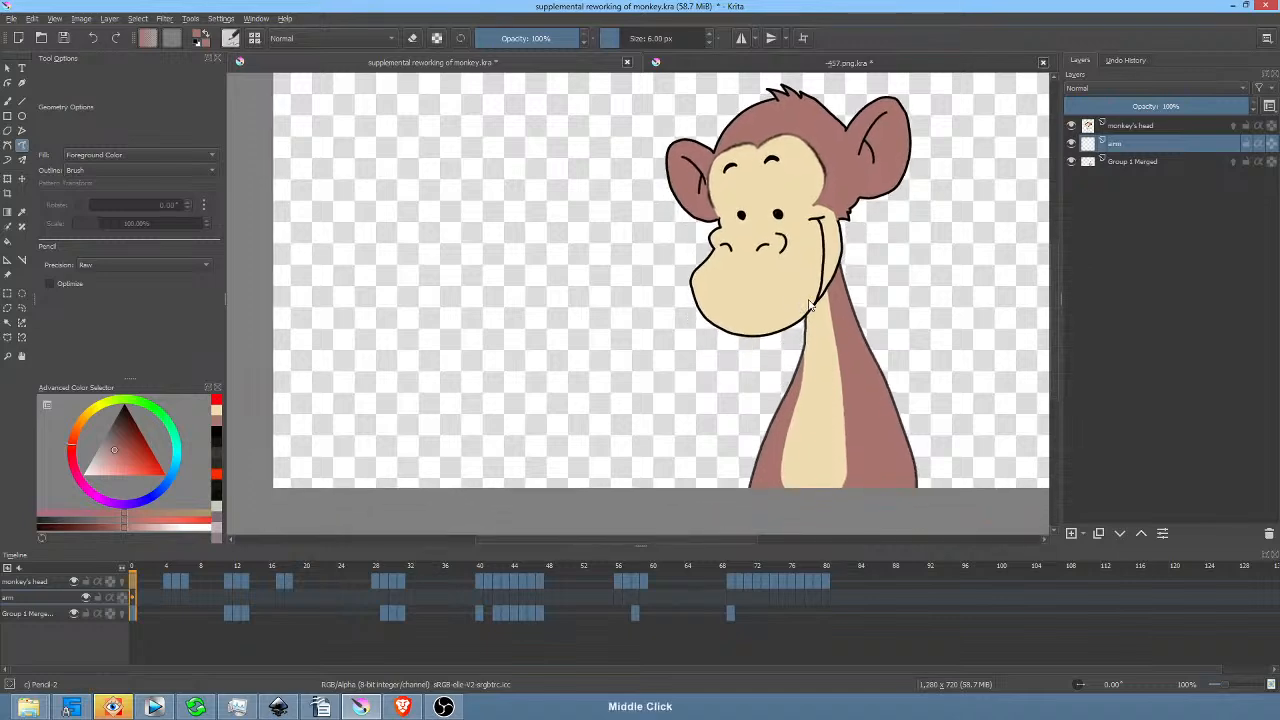
pyautogui.moveTo(790, 380)
pyautogui.mouseDown()
pyautogui.moveTo(618, 509)
pyautogui.moveTo(632, 518)
pyautogui.moveTo(729, 466)
pyautogui.moveTo(800, 408)
pyautogui.mouseUp()
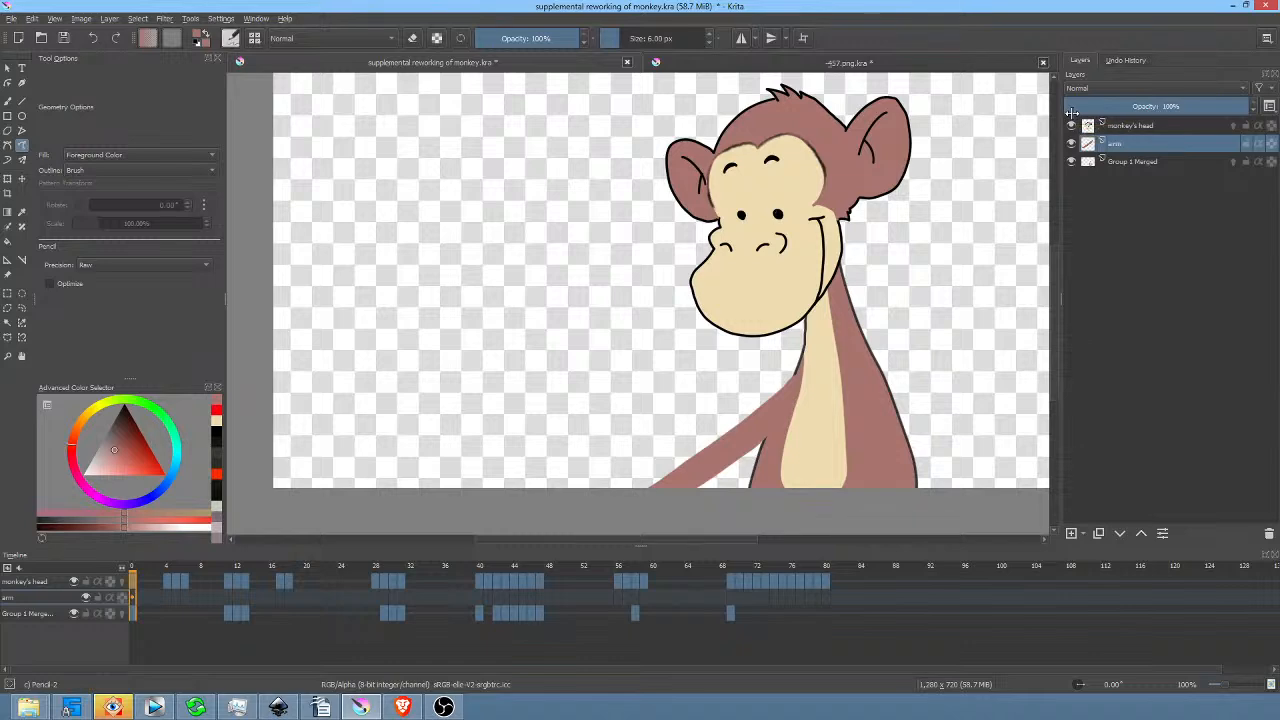
# Give the arm layer a Stroke layer style of 4 px positioned Inside, and move the layer below Group 1 Merged.
pyautogui.rightClick(1133, 143)
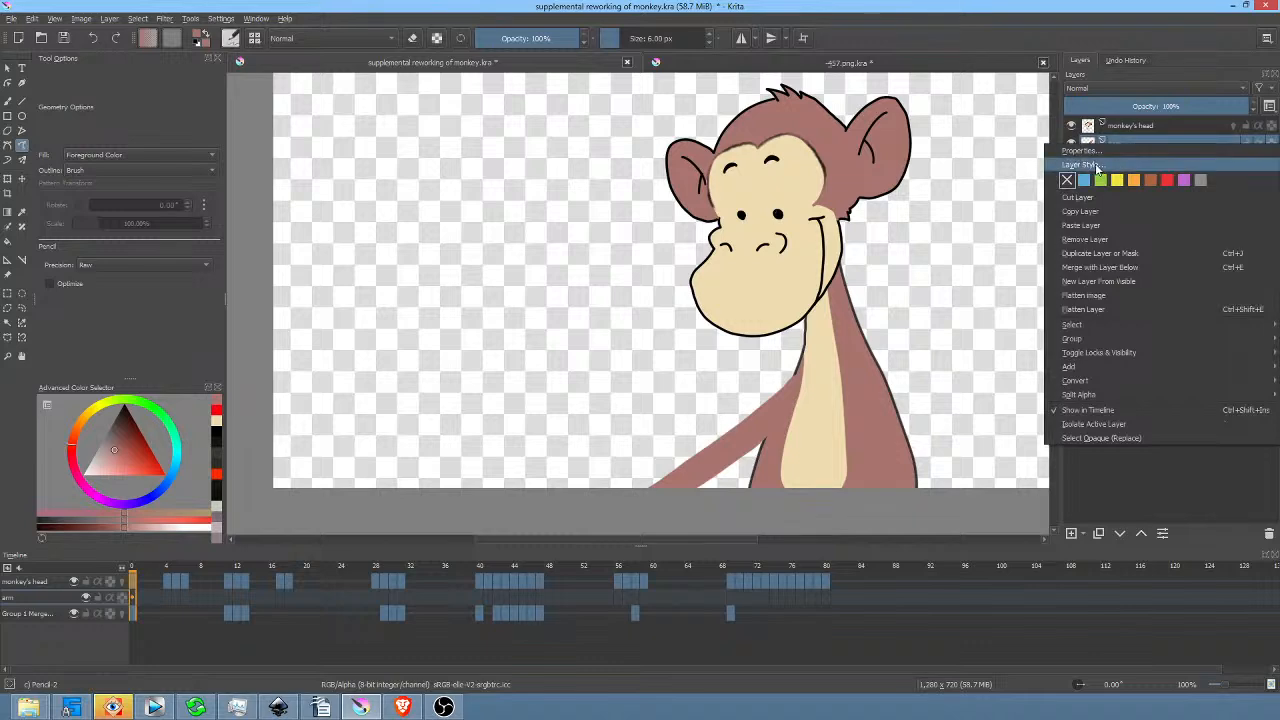
pyautogui.click(1096, 166)
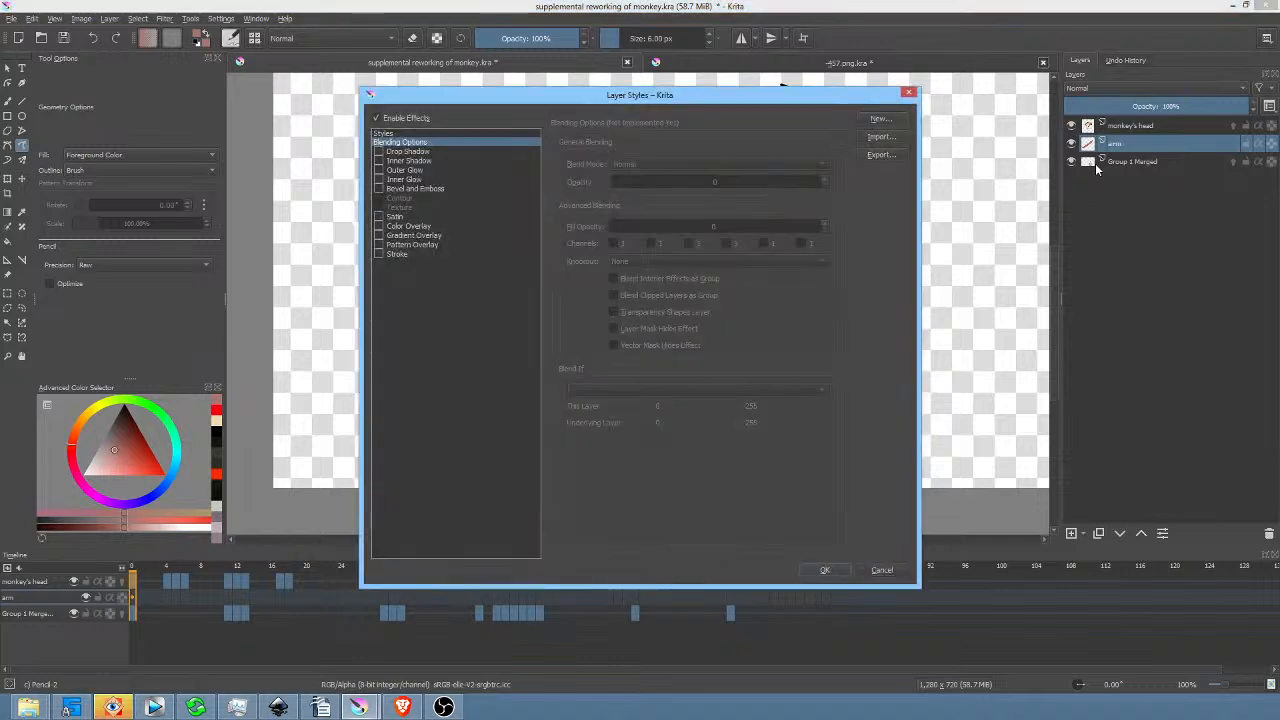
pyautogui.moveTo(534, 99); pyautogui.dragTo(246, 104)
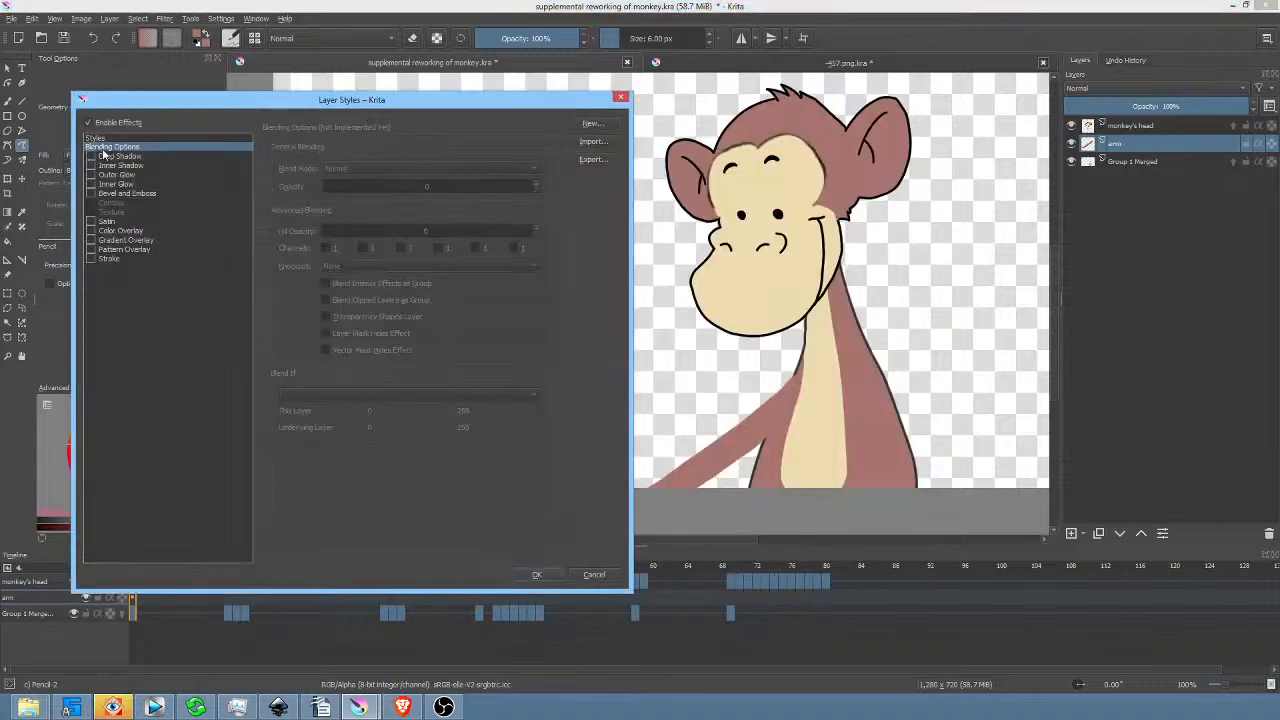
pyautogui.click(91, 259)
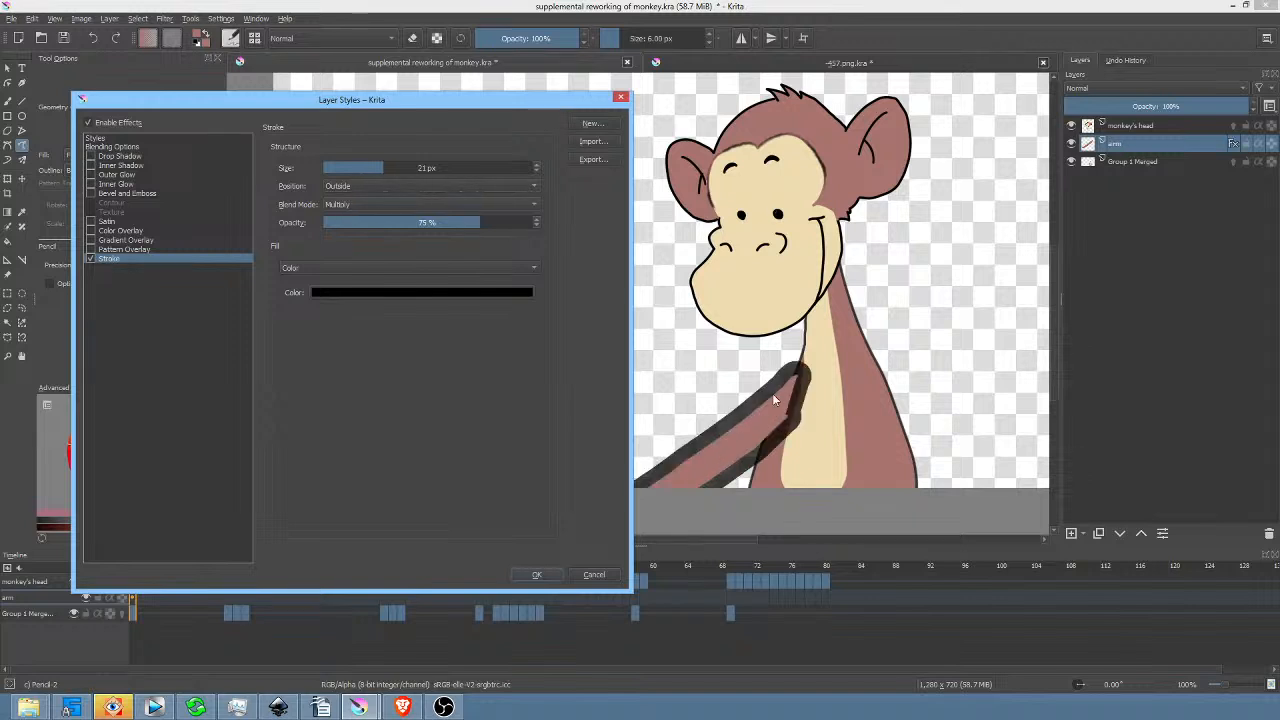
pyautogui.moveTo(385, 168); pyautogui.dragTo(353, 167)
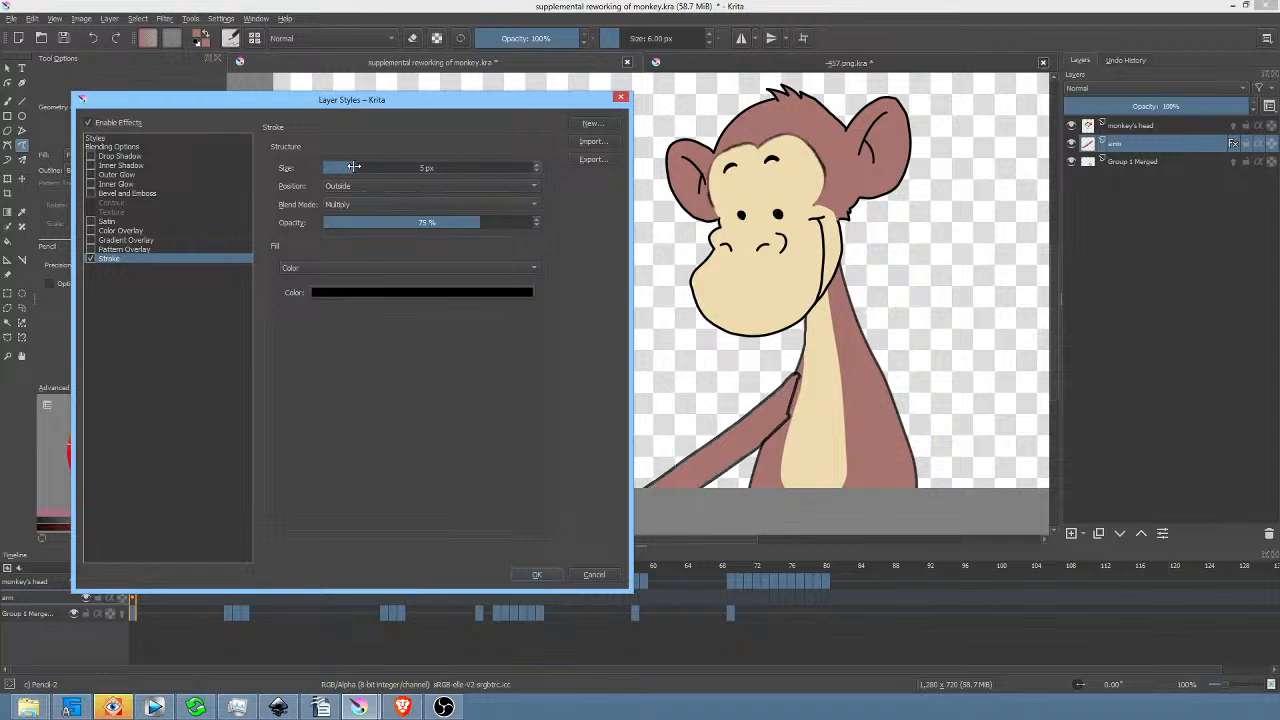
pyautogui.moveTo(353, 167); pyautogui.dragTo(350, 167)
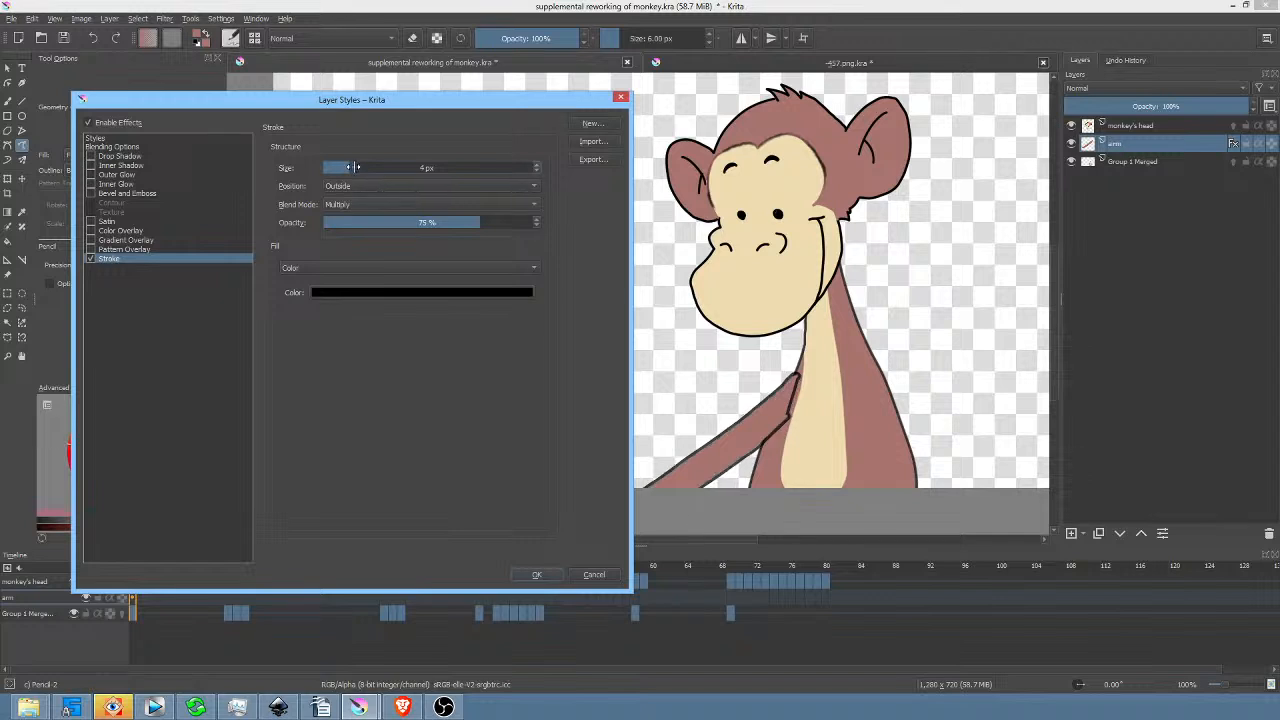
pyautogui.click(407, 186)
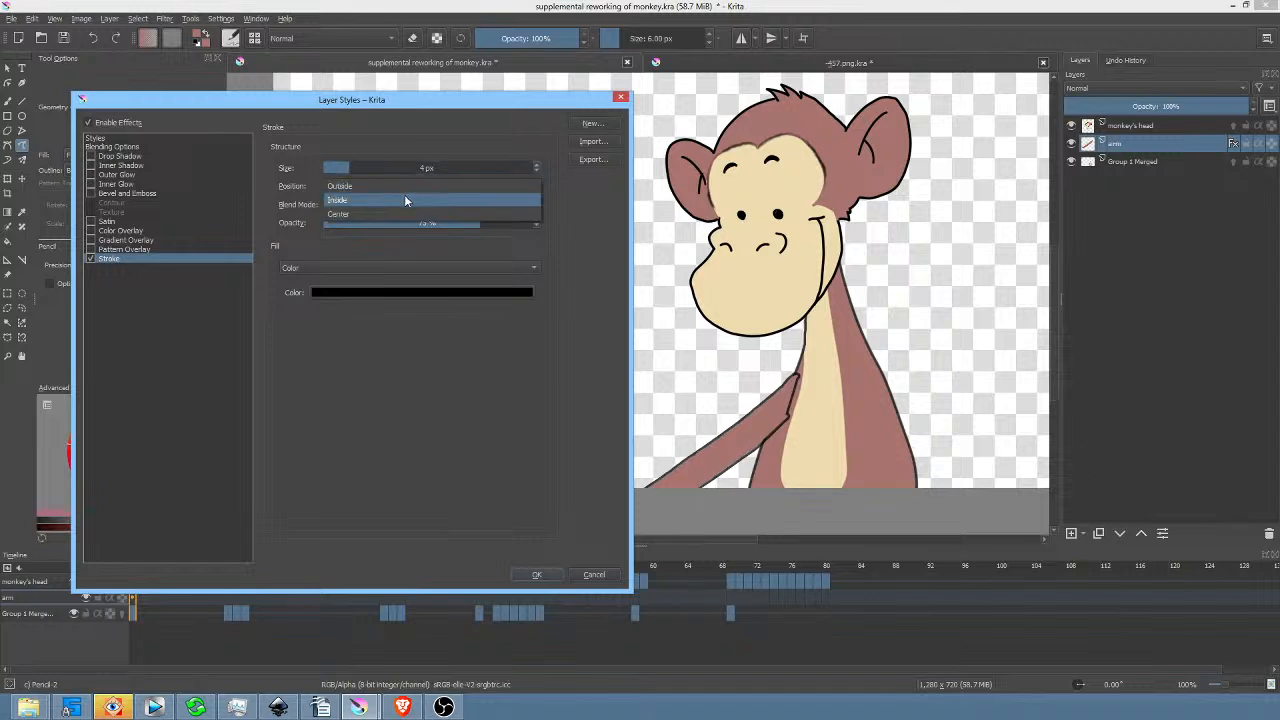
pyautogui.click(405, 200)
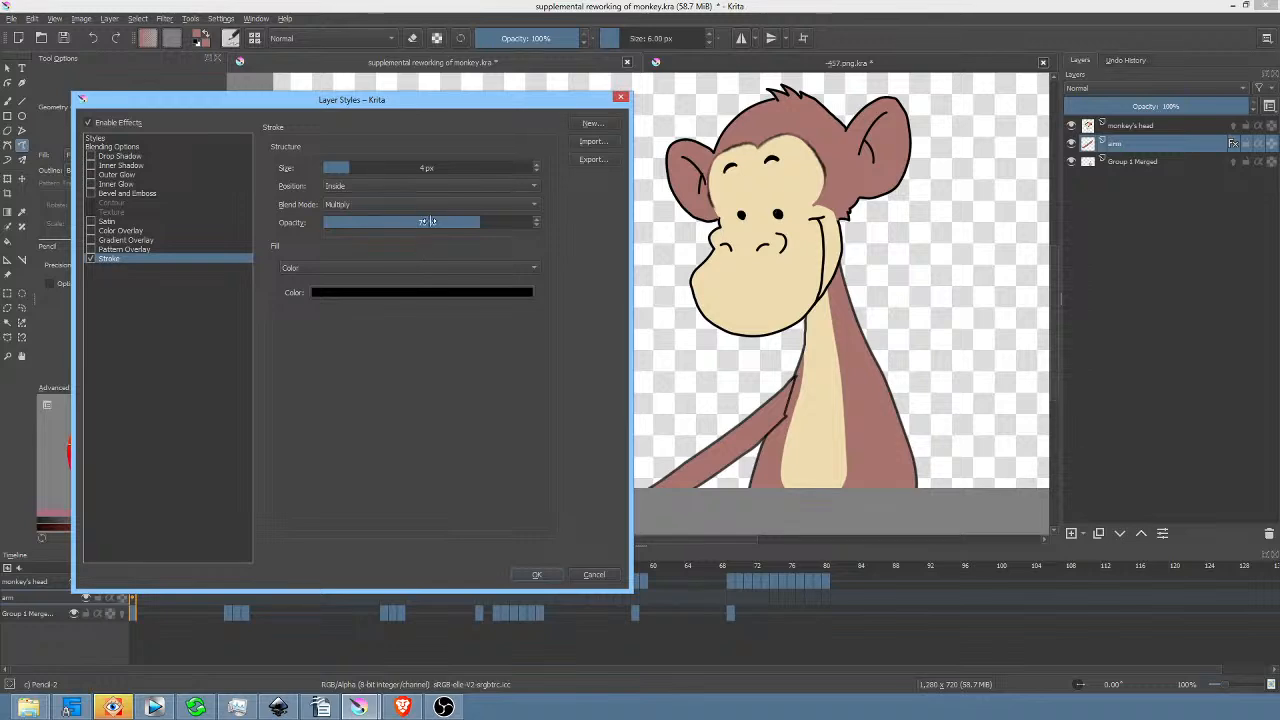
pyautogui.click(538, 573)
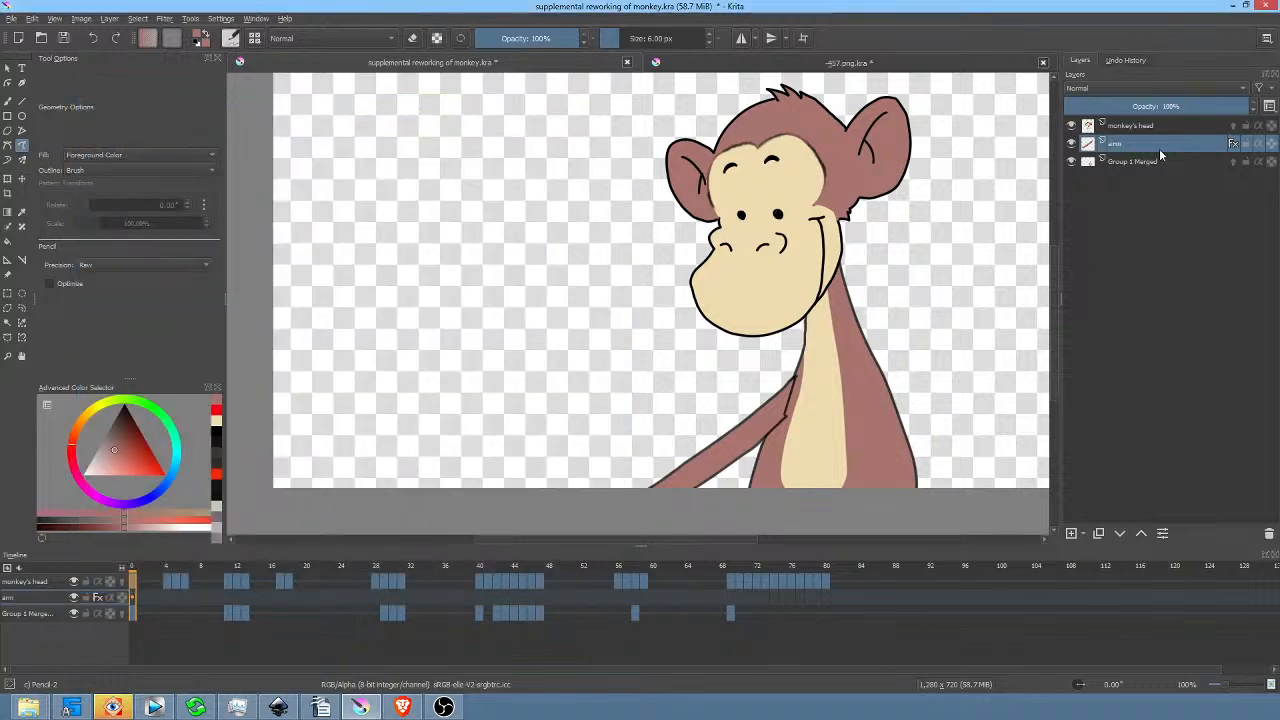
pyautogui.click(1120, 533)
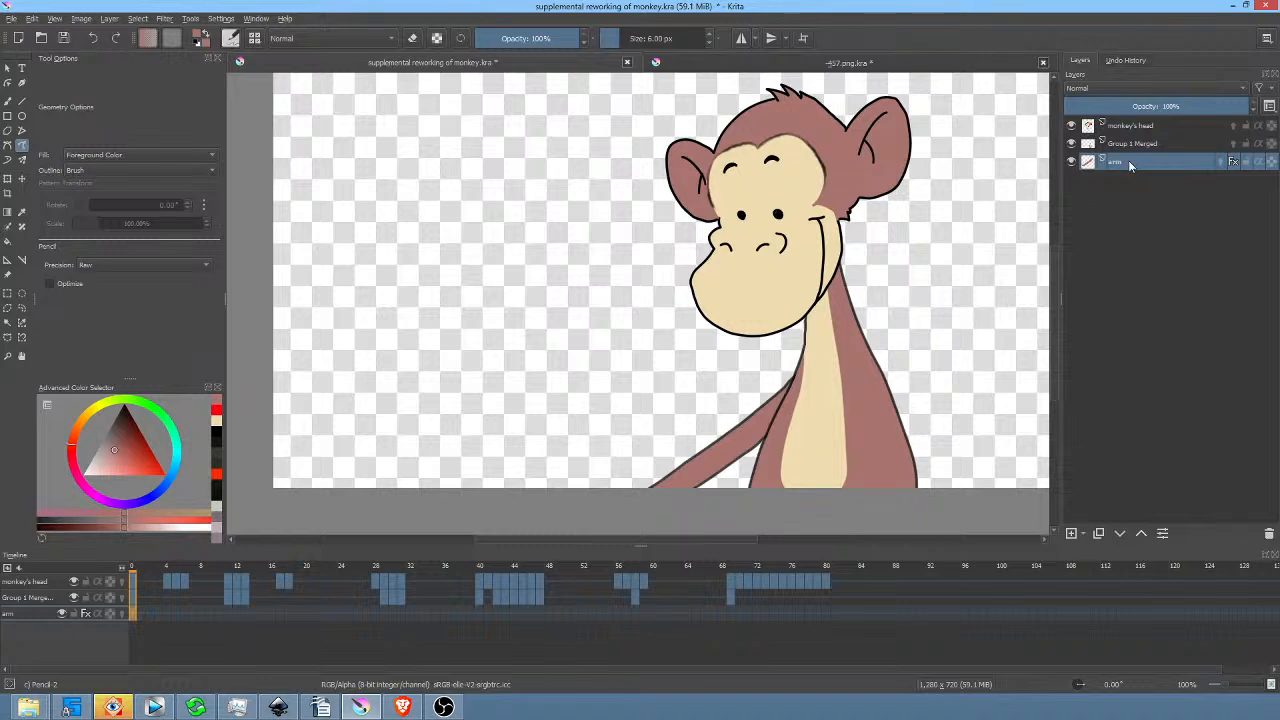
# Copy the arm's frame 0 keyframe to frame 4, and rotate the frame 0 arm downward around the shoulder.
pyautogui.moveTo(159, 563)
pyautogui.mouseDown()
pyautogui.moveTo(143, 566)
pyautogui.moveTo(205, 572)
pyautogui.moveTo(126, 584)
pyautogui.moveTo(164, 585)
pyautogui.moveTo(172, 620)
pyautogui.mouseUp()
pyautogui.click(133, 612)
pyautogui.hotkey('ctrl', 't')
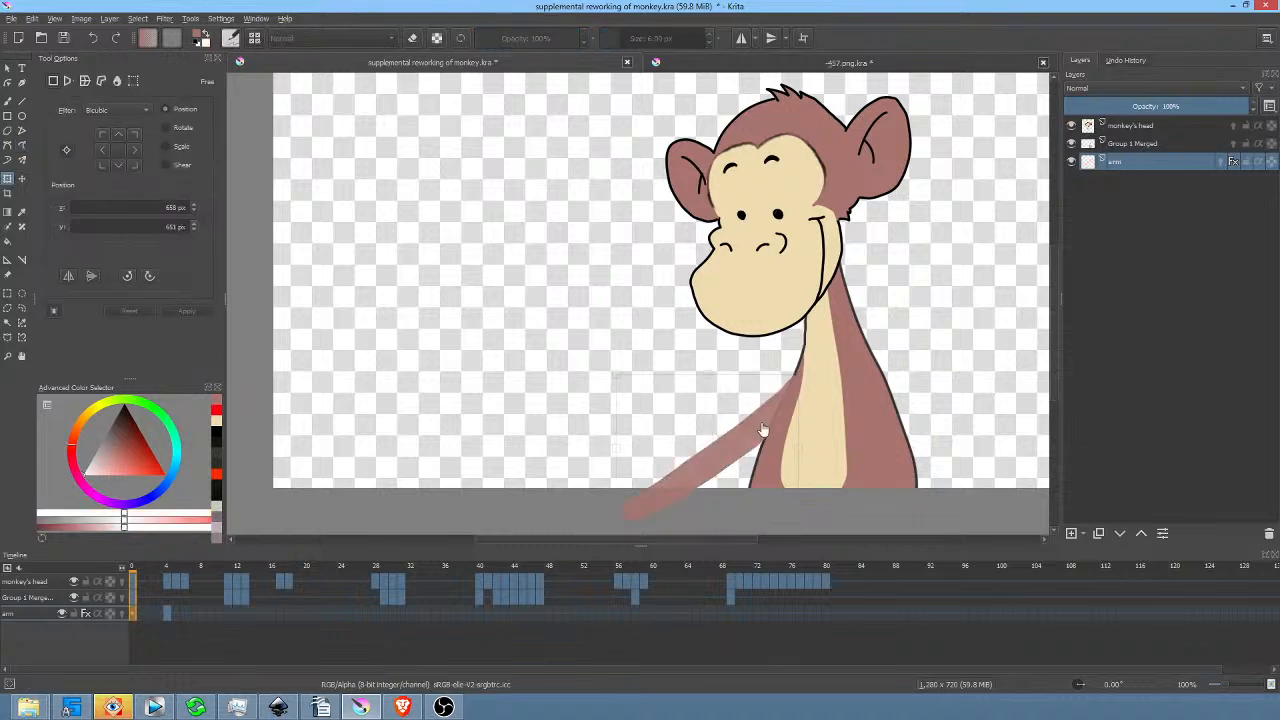
pyautogui.moveTo(934, 436); pyautogui.dragTo(914, 394)
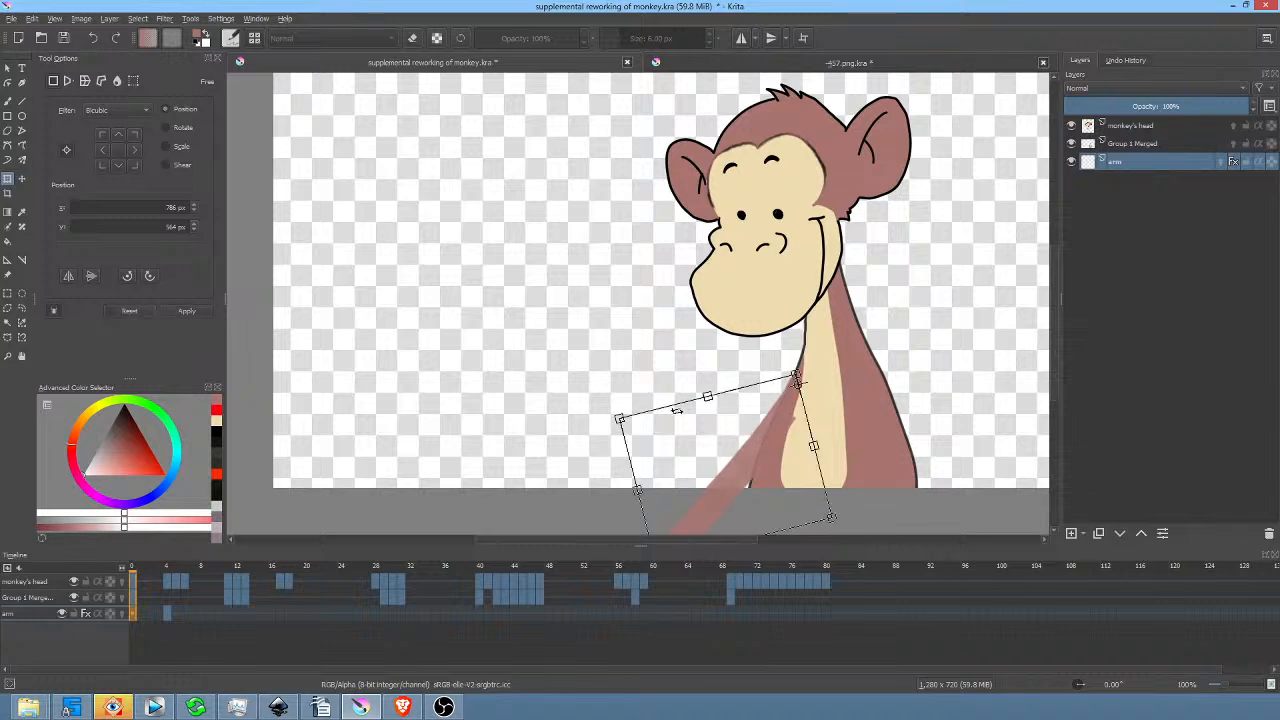
pyautogui.press('Return')
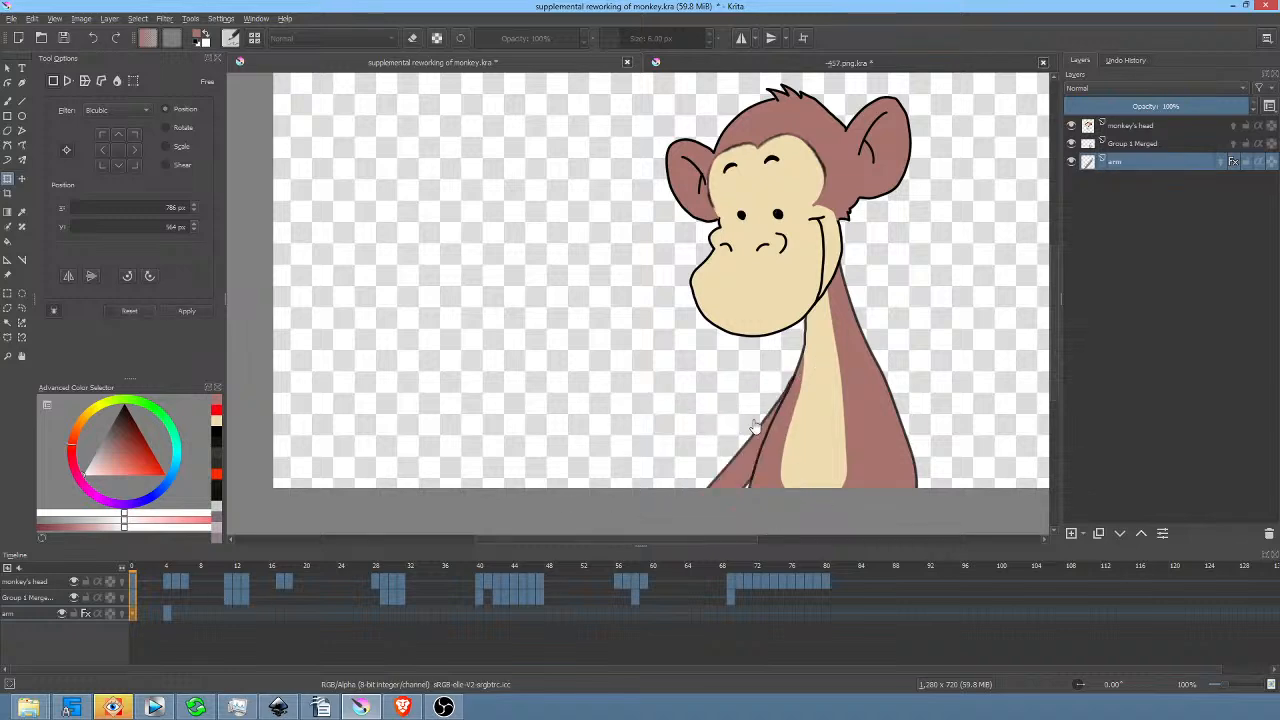
# Place a copied arm keyframe at frame 5 and clear the arm drawing from it.
pyautogui.click(167, 613)
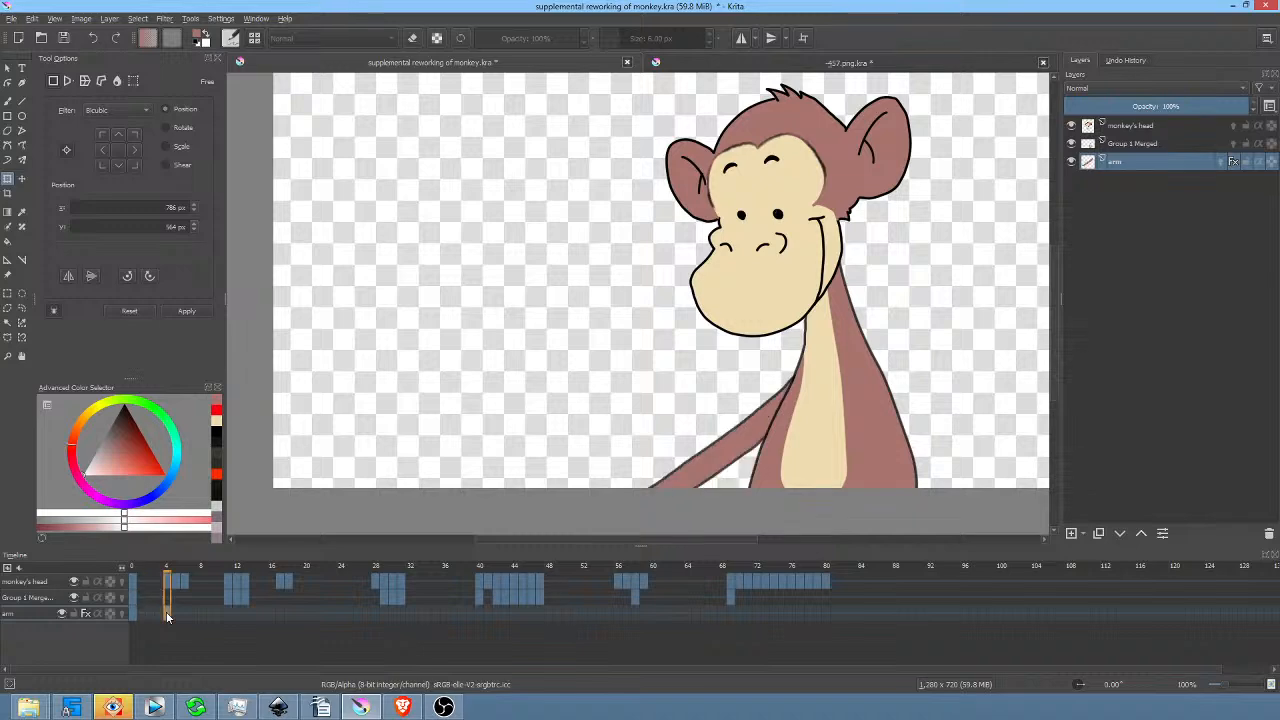
pyautogui.click(174, 613)
pyautogui.click(185, 612)
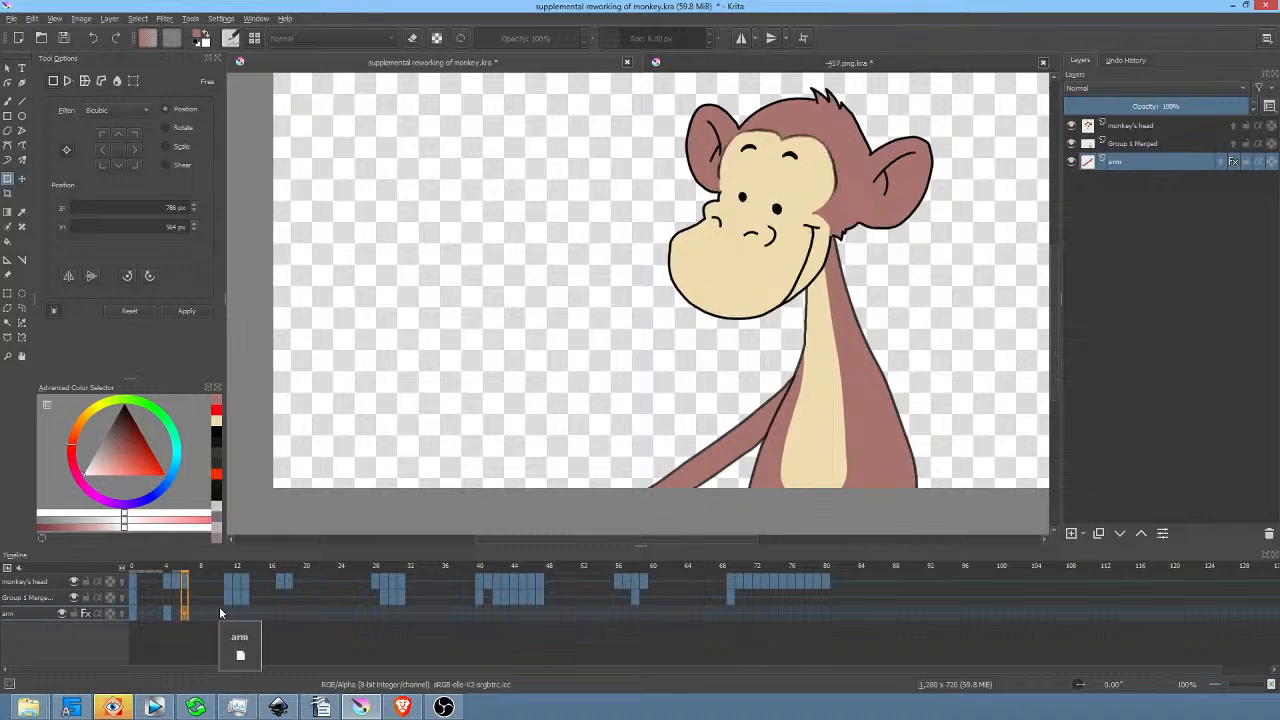
pyautogui.moveTo(200, 613); pyautogui.dragTo(175, 620)
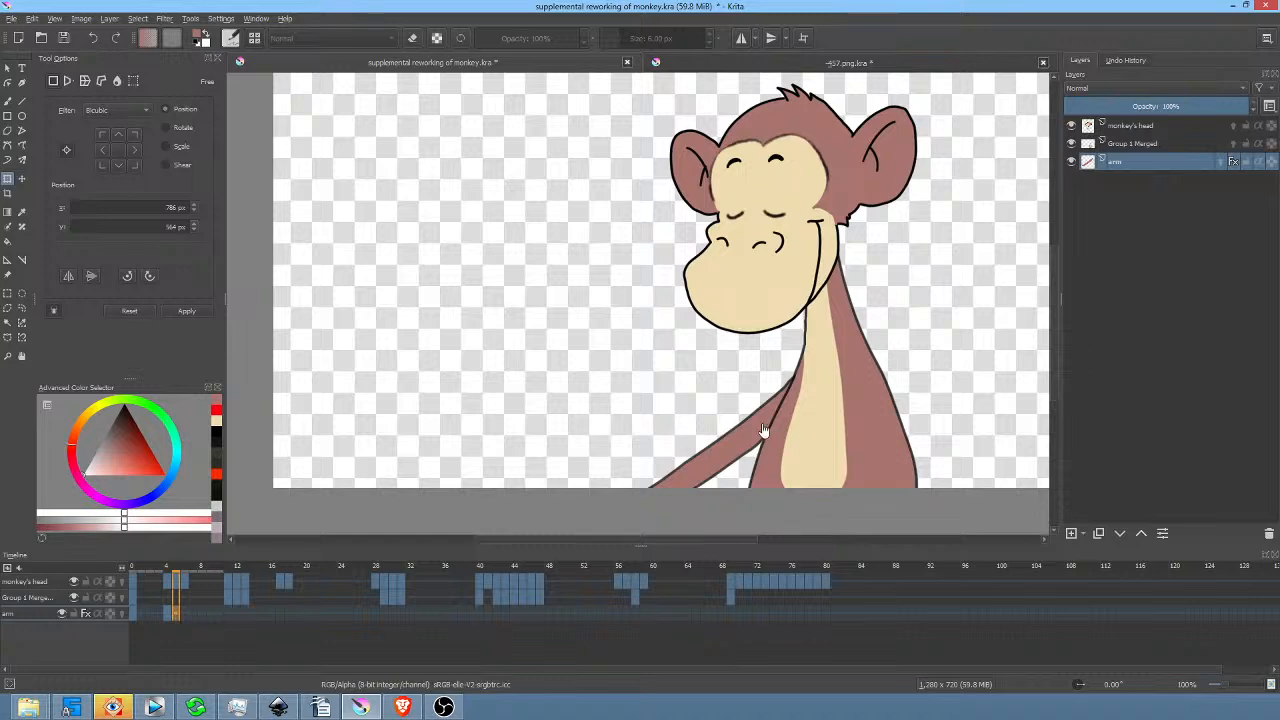
pyautogui.press('p')
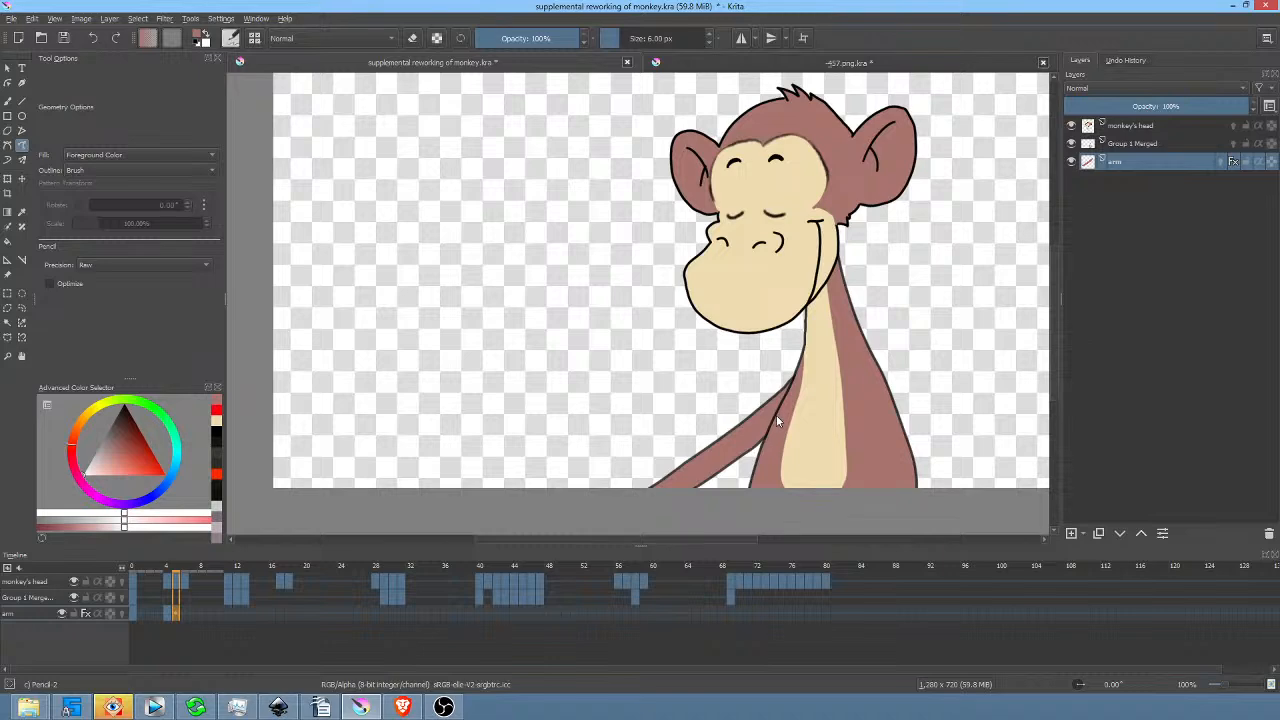
pyautogui.press('Delete')
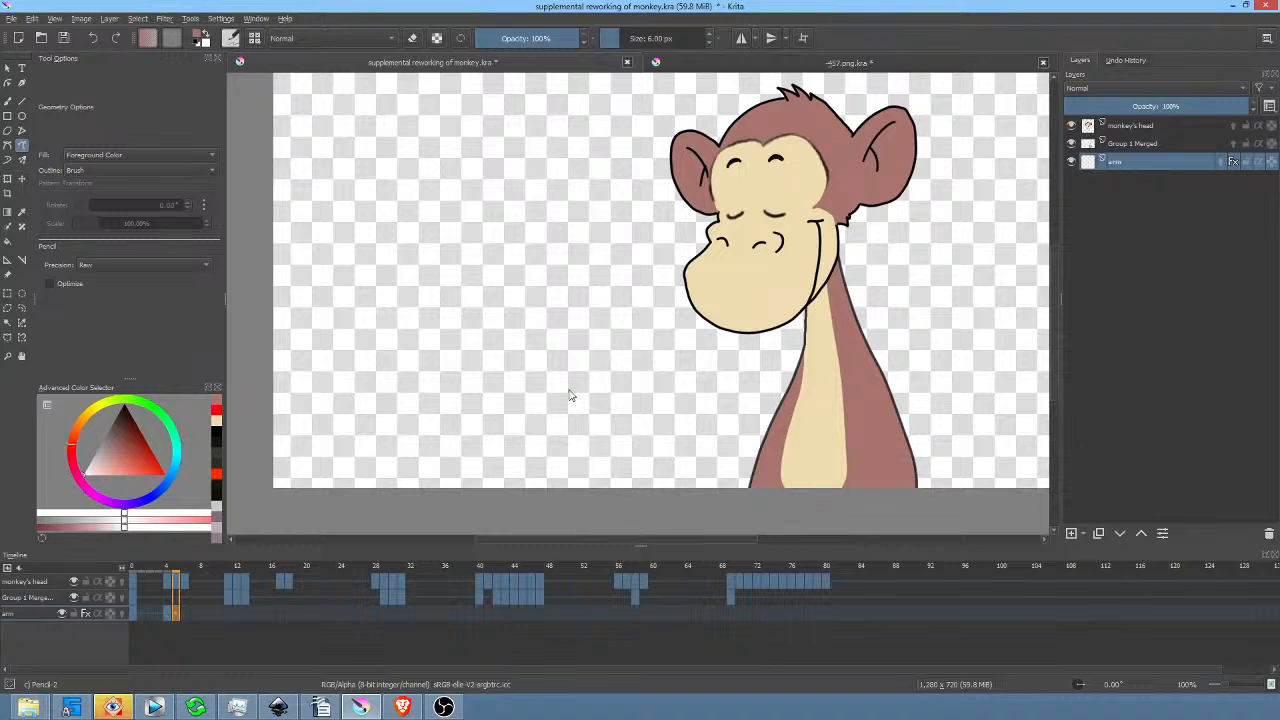
# Compare the poses at frames 5 and 6, and draw reddish-brown hand and finger shapes on the arm layer at frame 6.
pyautogui.click(185, 615)
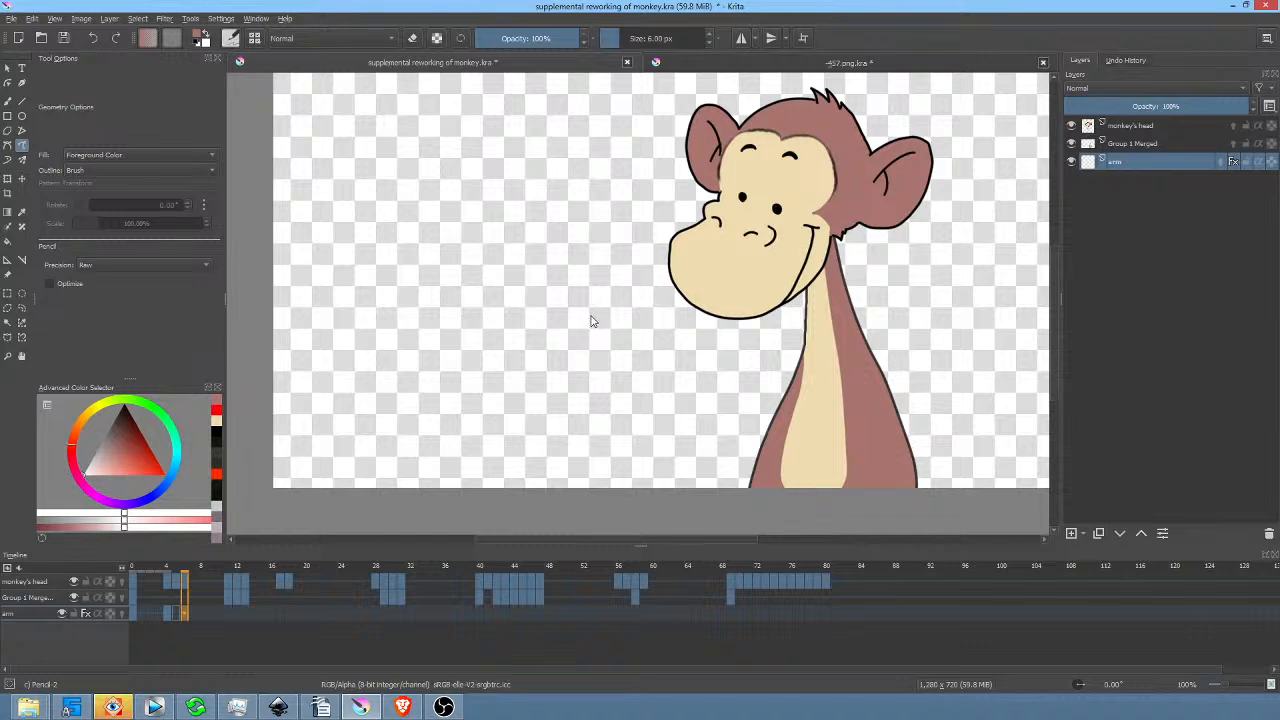
pyautogui.click(176, 615)
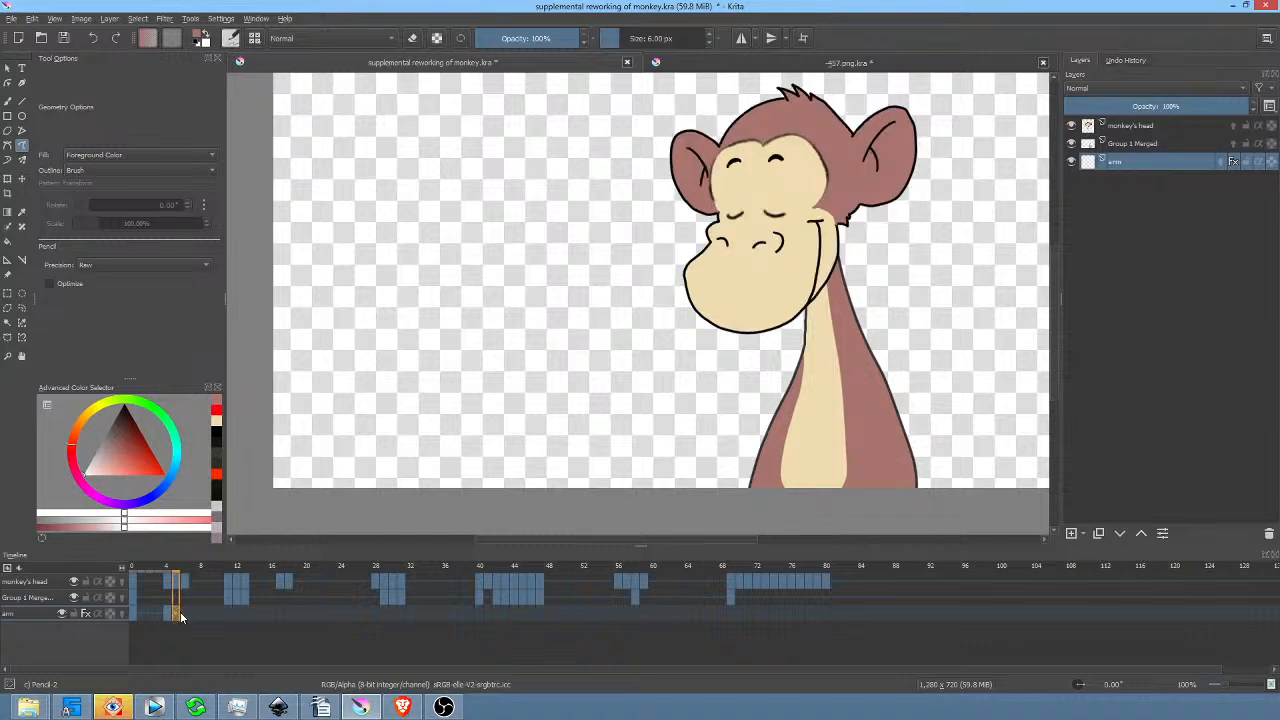
pyautogui.click(185, 615)
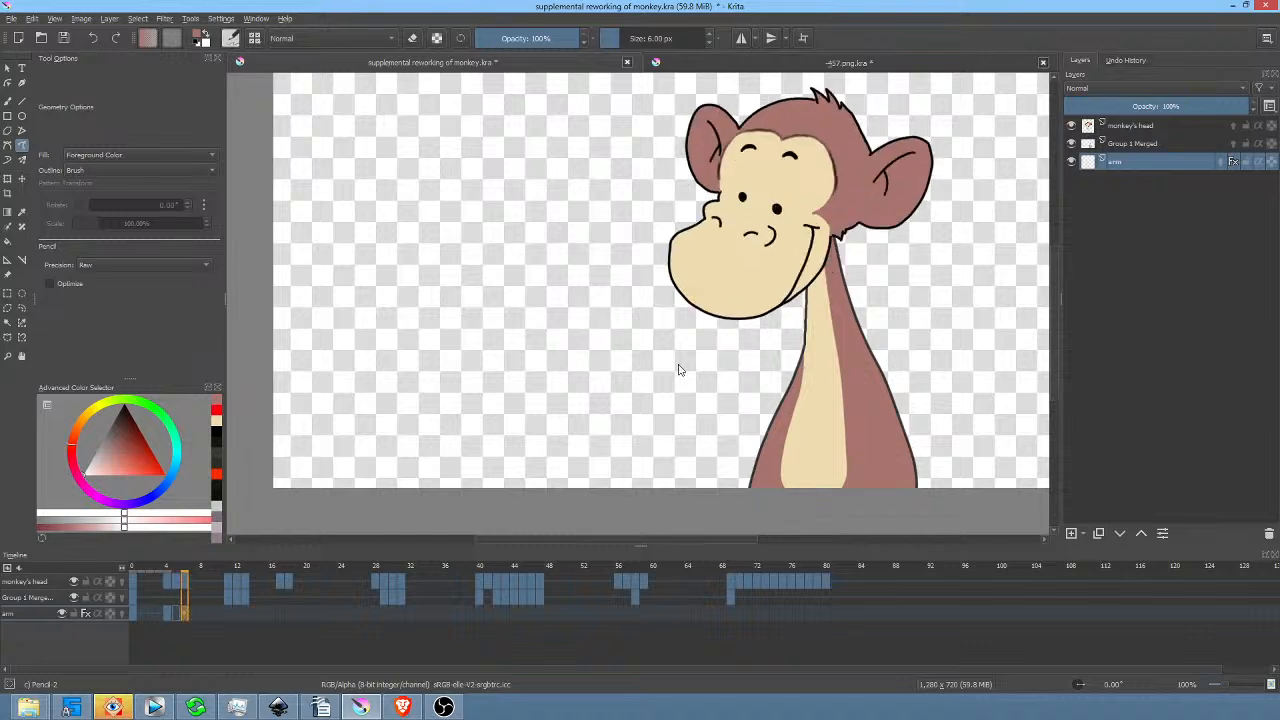
pyautogui.moveTo(605, 308)
pyautogui.mouseDown()
pyautogui.moveTo(588, 308)
pyautogui.moveTo(608, 326)
pyautogui.moveTo(604, 309)
pyautogui.moveTo(556, 321)
pyautogui.moveTo(560, 340)
pyautogui.moveTo(577, 322)
pyautogui.moveTo(566, 318)
pyautogui.moveTo(575, 362)
pyautogui.moveTo(590, 353)
pyautogui.moveTo(564, 337)
pyautogui.mouseUp()
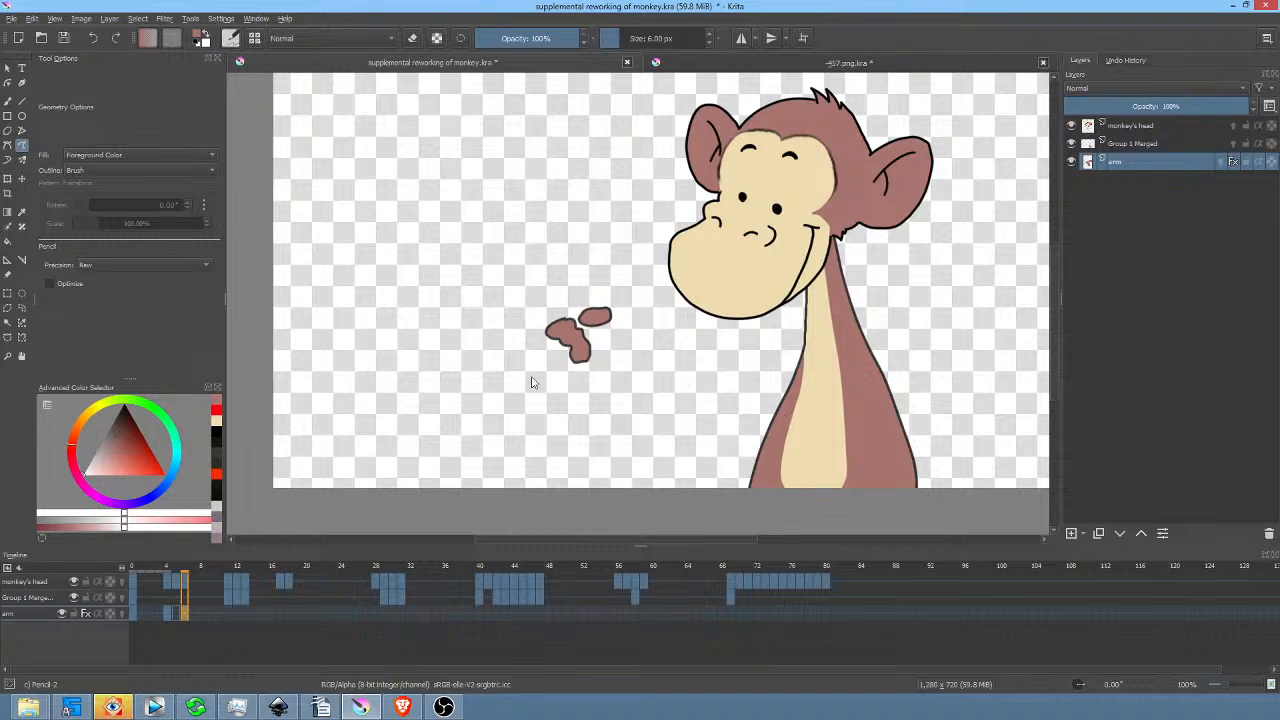
# Draw a pale blue-grey tied sack behind the fingers at frame 6, using the Behind blending mode.
pyautogui.moveTo(92, 470)
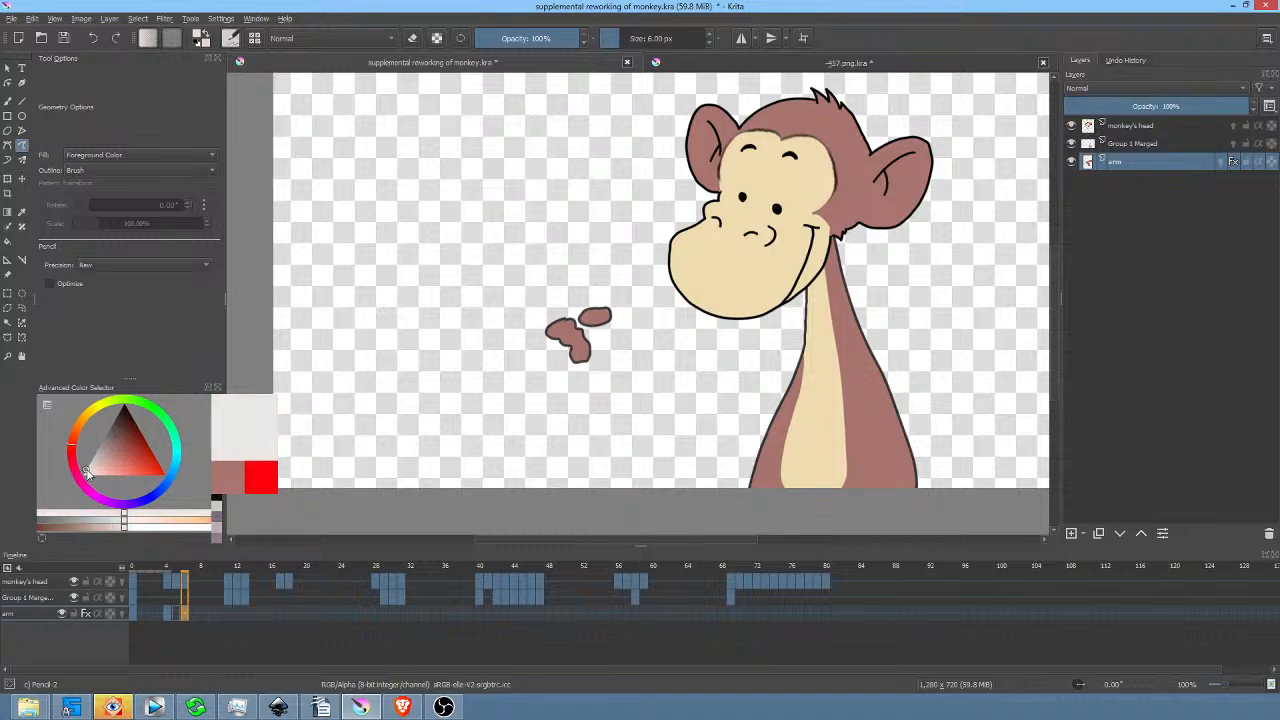
pyautogui.click(97, 470)
pyautogui.click(99, 466)
pyautogui.click(175, 467)
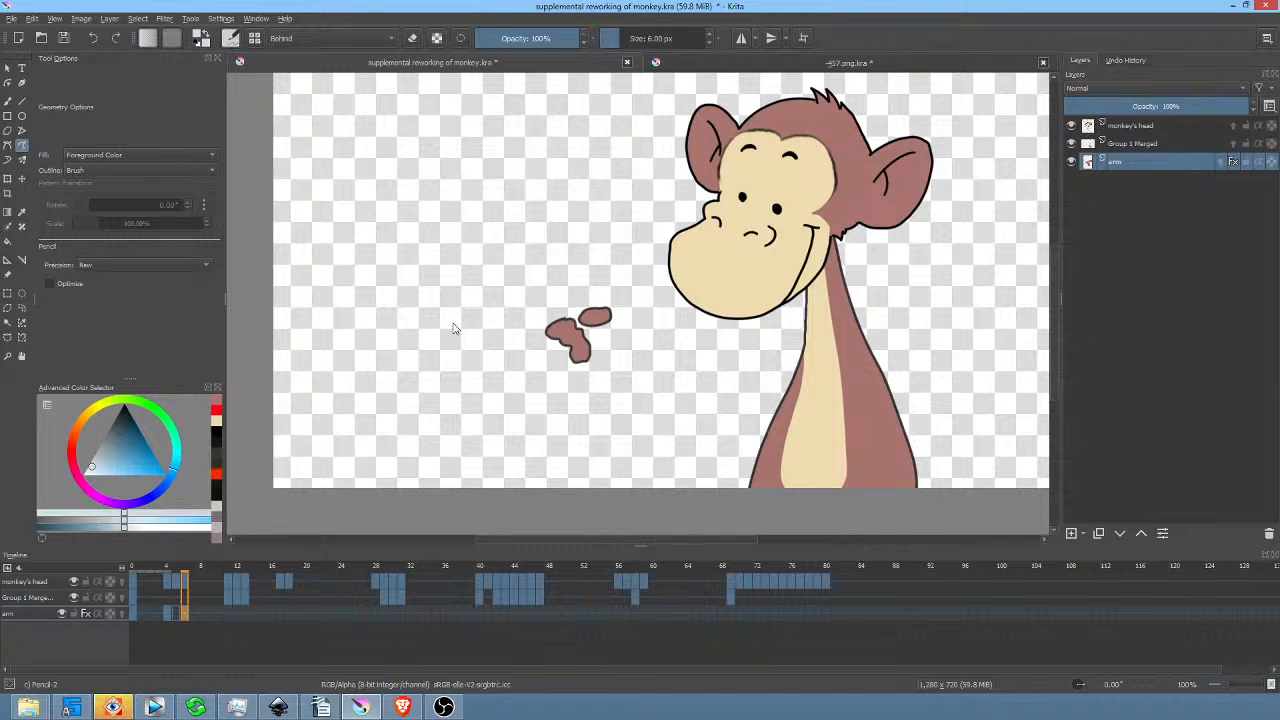
pyautogui.moveTo(560, 322)
pyautogui.mouseDown()
pyautogui.moveTo(548, 322)
pyautogui.moveTo(550, 304)
pyautogui.moveTo(606, 292)
pyautogui.moveTo(596, 334)
pyautogui.moveTo(651, 389)
pyautogui.moveTo(613, 433)
pyautogui.moveTo(562, 420)
pyautogui.moveTo(600, 322)
pyautogui.moveTo(595, 343)
pyautogui.mouseUp()
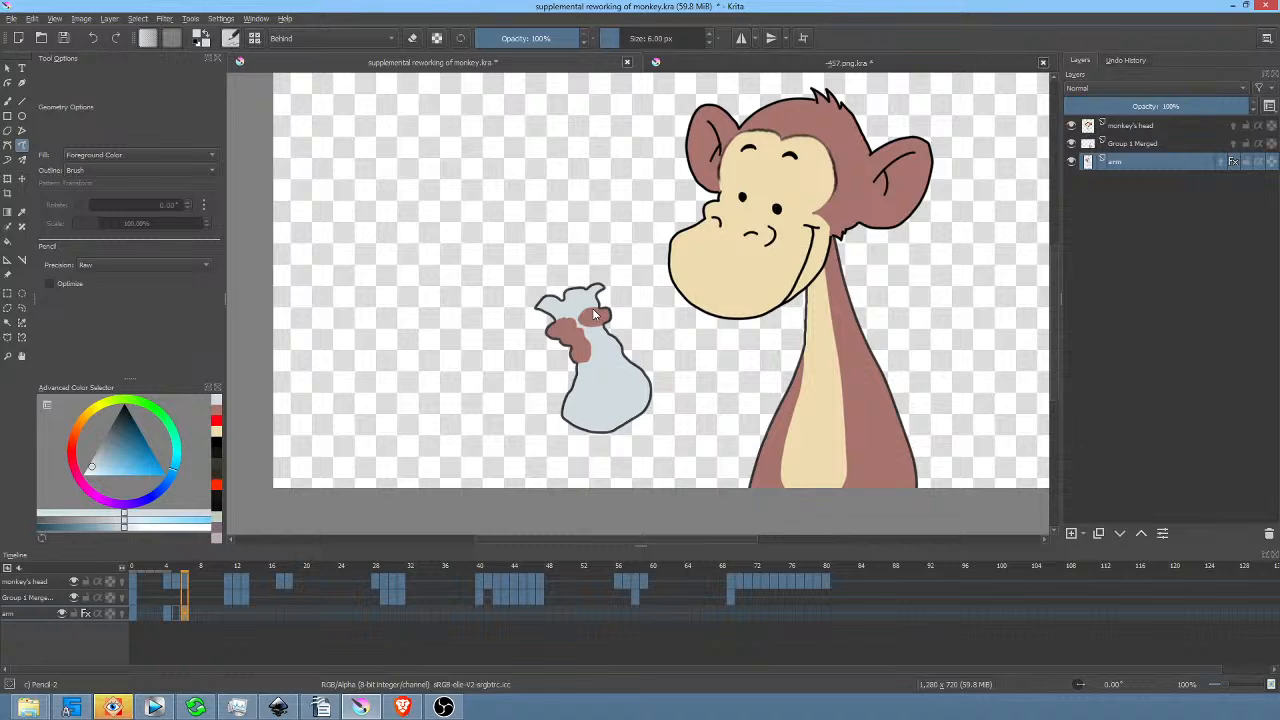
# Examine the Stroke settings in the arm layer's style, including the available position options.
pyautogui.rightClick(1145, 158)
pyautogui.click(1136, 173)
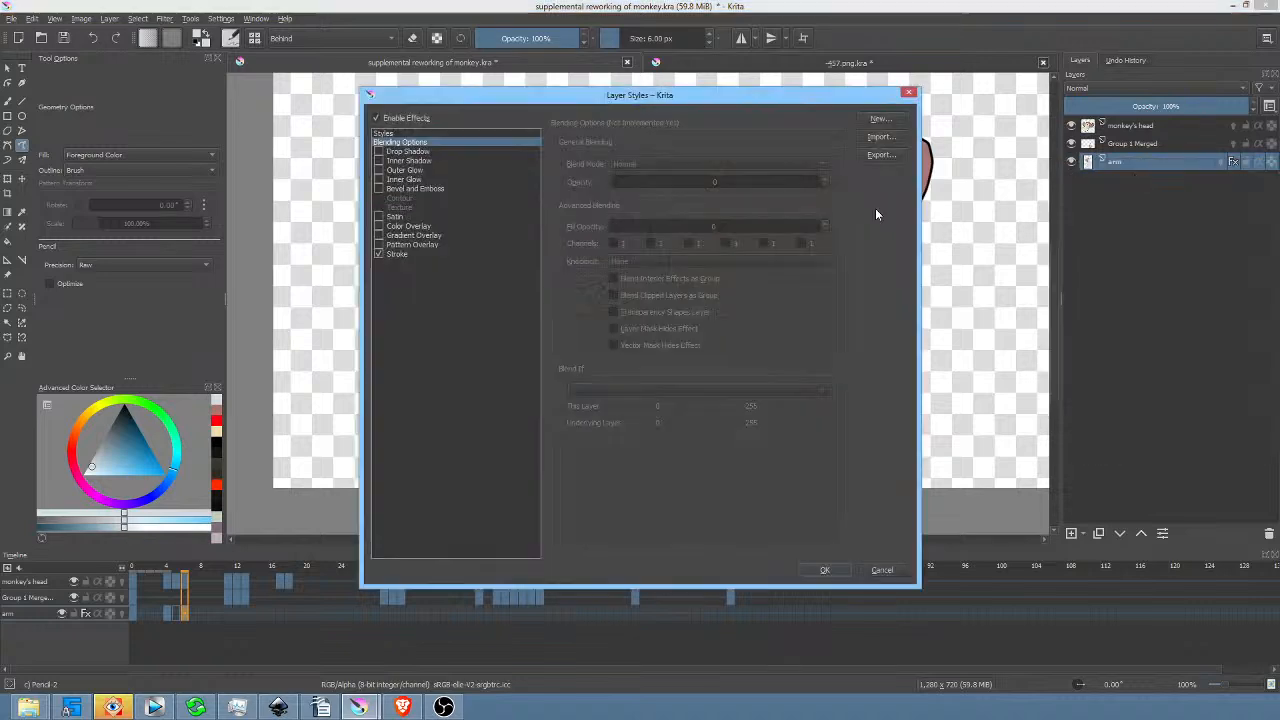
pyautogui.moveTo(777, 106)
pyautogui.mouseDown()
pyautogui.moveTo(380, 97)
pyautogui.moveTo(445, 83)
pyautogui.mouseUp()
pyautogui.click(76, 234)
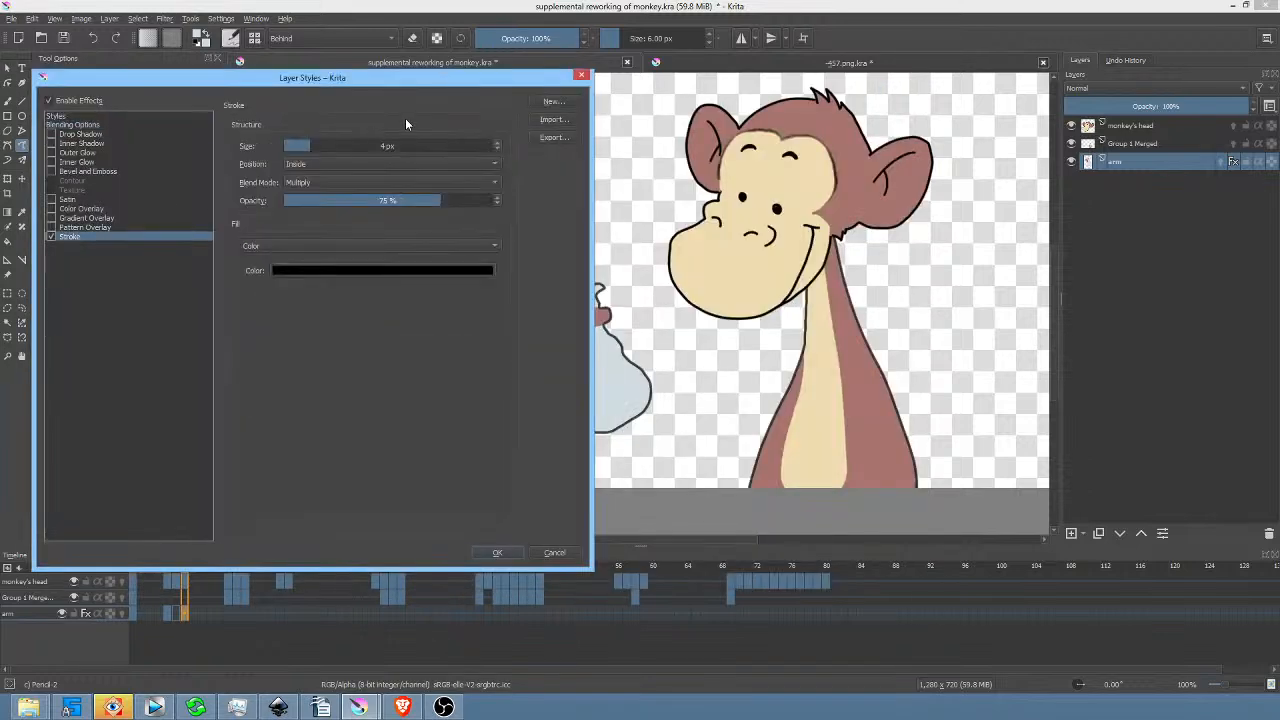
pyautogui.click(372, 165)
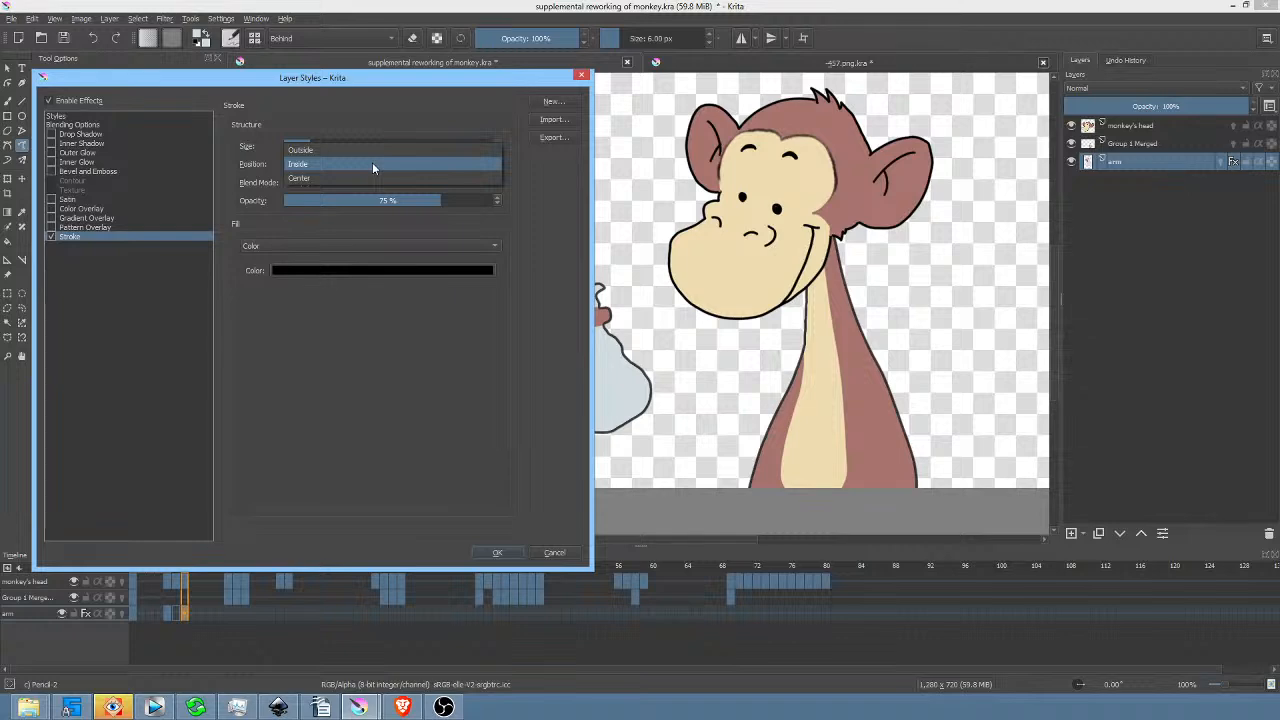
pyautogui.click(372, 164)
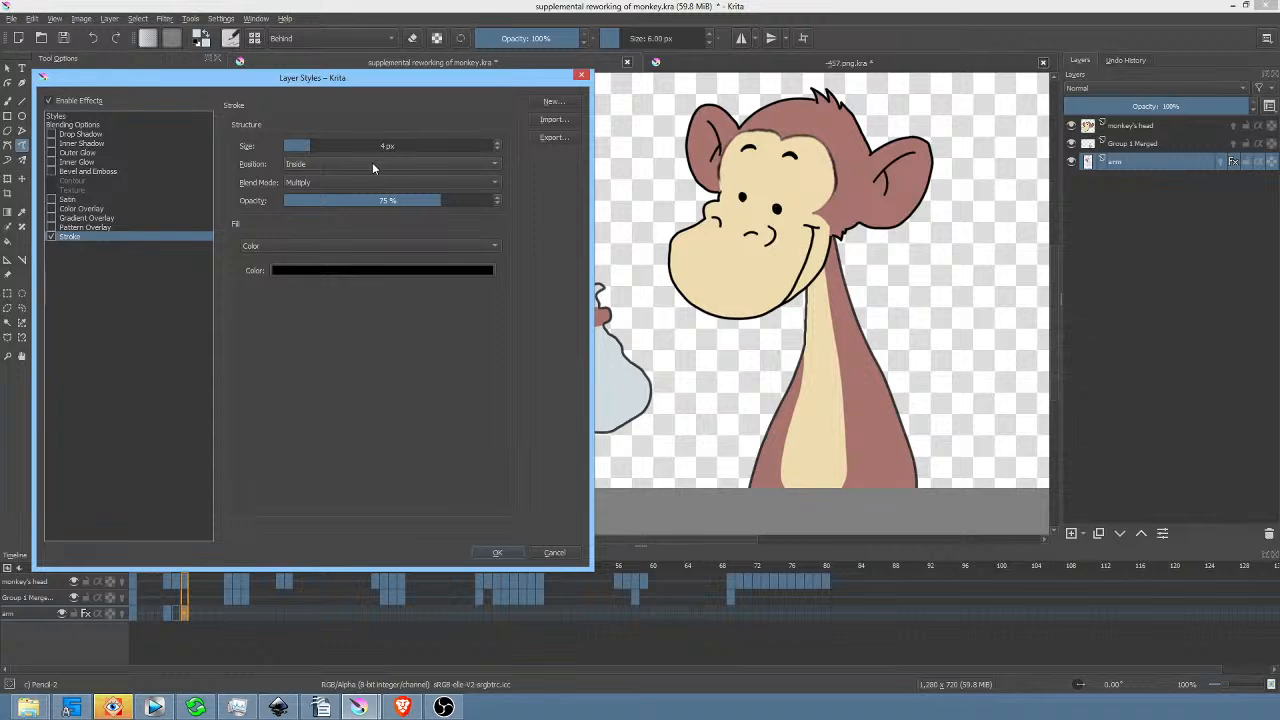
pyautogui.click(581, 75)
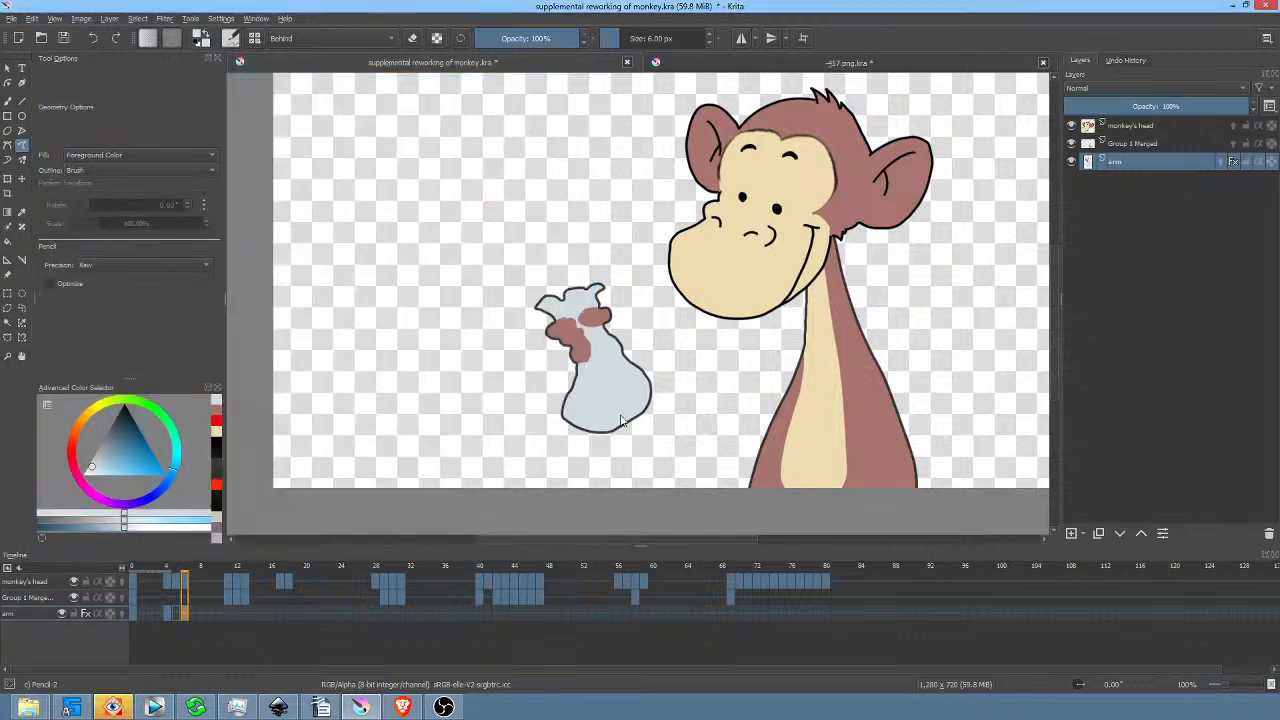
# Draw the monkey's bent arm behind the sack at frame 6, from the sack to the shoulder, in the body's reddish-brown.
pyautogui.moveTo(650, 373); pyautogui.dragTo(633, 336)
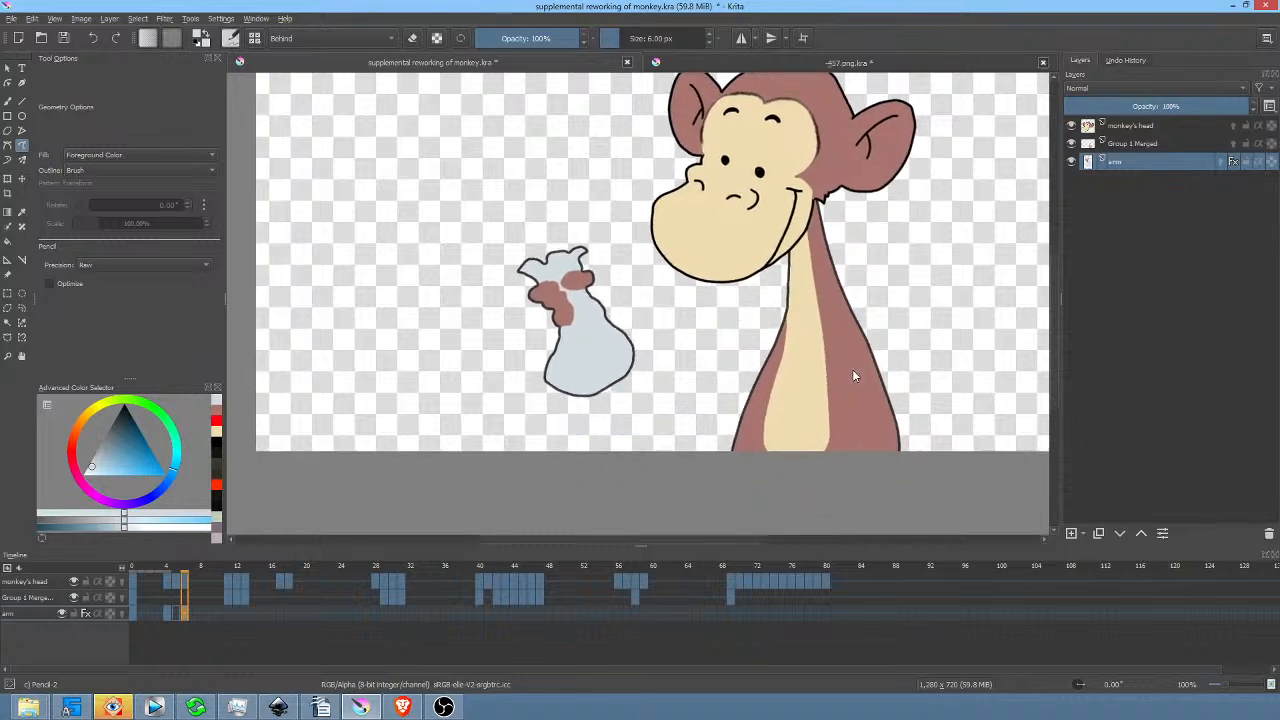
pyautogui.keyDown('ctrl'); pyautogui.click(766, 388); pyautogui.keyUp('ctrl')
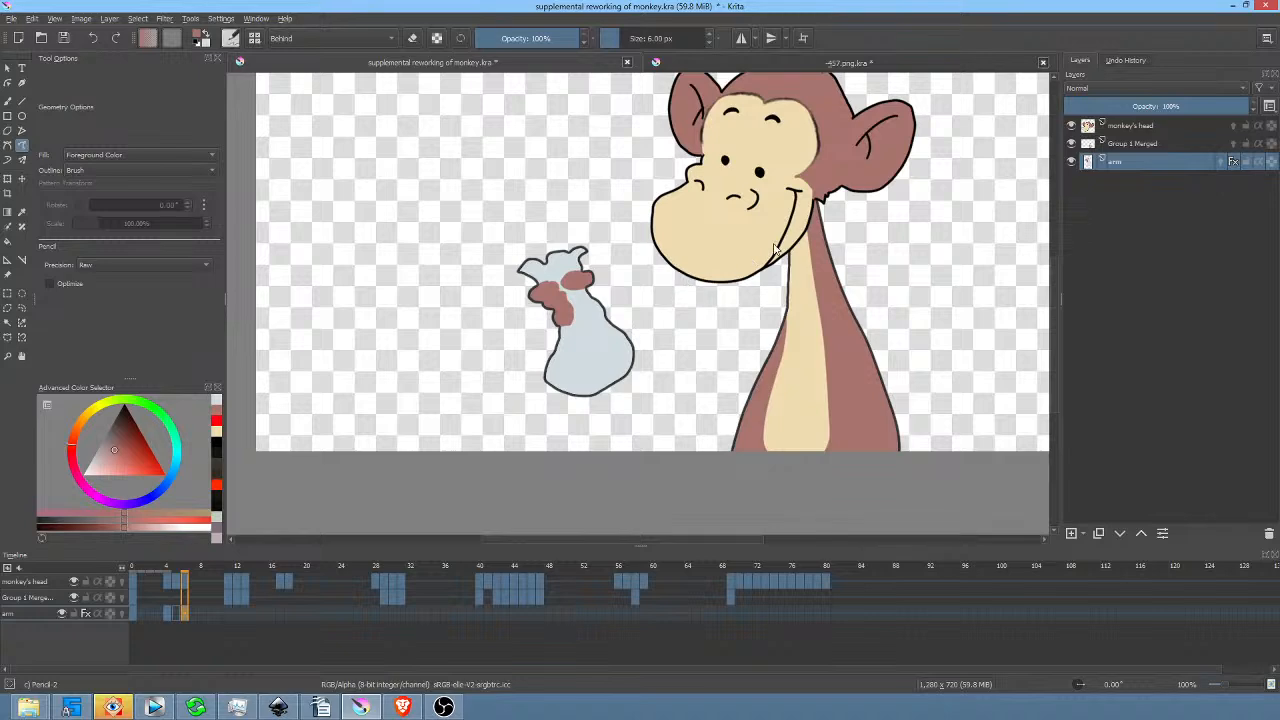
pyautogui.moveTo(567, 350)
pyautogui.mouseDown()
pyautogui.moveTo(585, 436)
pyautogui.moveTo(622, 488)
pyautogui.moveTo(594, 354)
pyautogui.mouseUp()
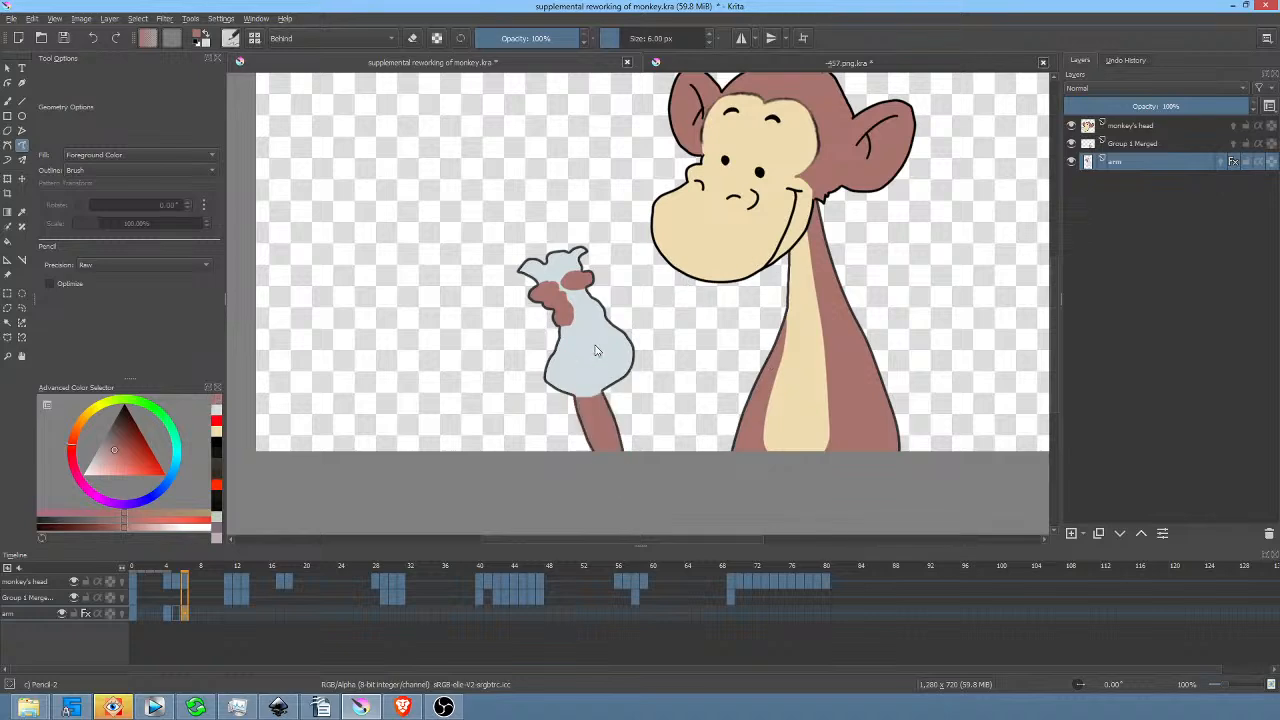
pyautogui.hotkey('ctrl', 'z')
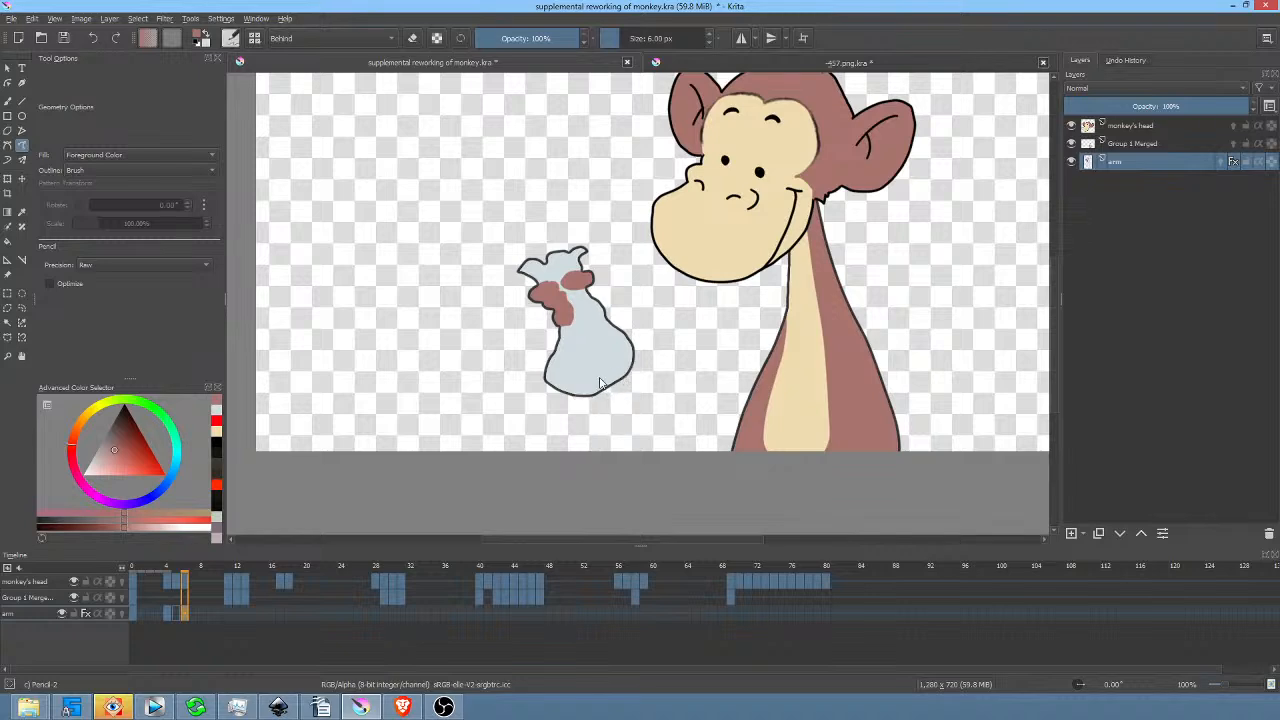
pyautogui.moveTo(585, 388)
pyautogui.mouseDown()
pyautogui.moveTo(619, 464)
pyautogui.moveTo(641, 467)
pyautogui.moveTo(652, 458)
pyautogui.moveTo(607, 385)
pyautogui.mouseUp()
pyautogui.moveTo(788, 318)
pyautogui.mouseDown()
pyautogui.moveTo(624, 430)
pyautogui.moveTo(619, 447)
pyautogui.mouseUp()
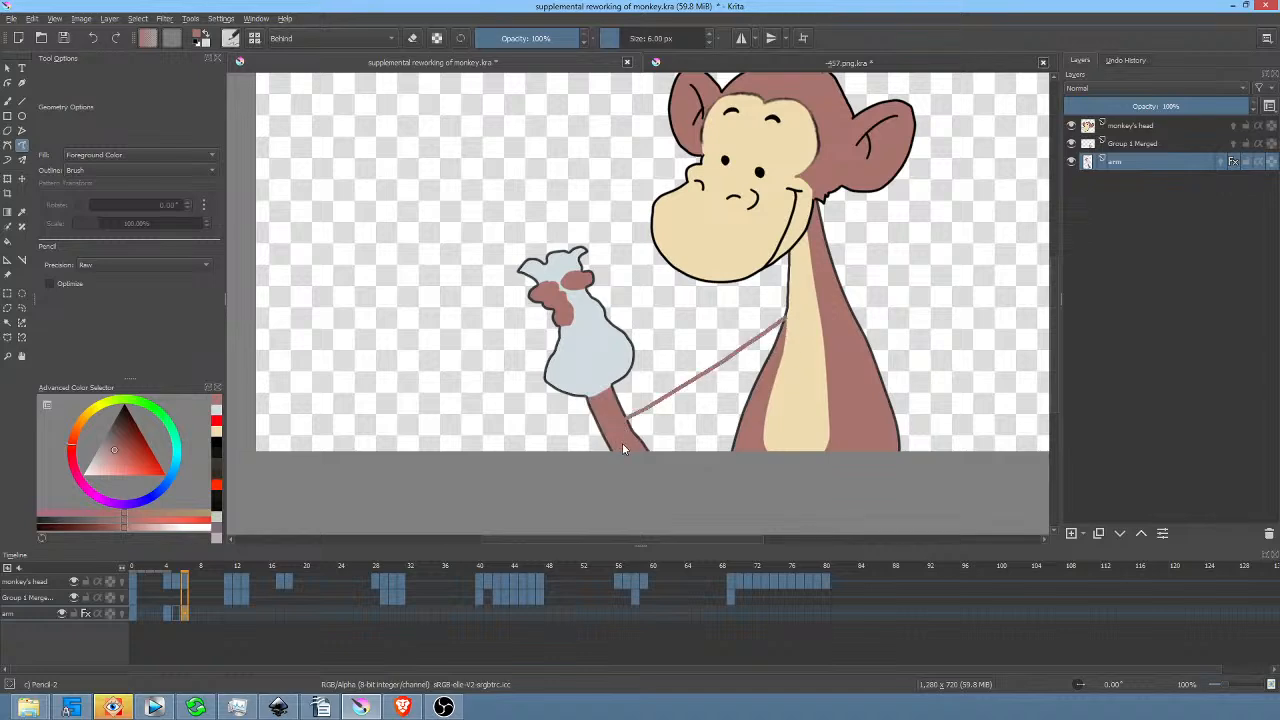
pyautogui.moveTo(702, 416)
pyautogui.mouseDown()
pyautogui.moveTo(765, 345)
pyautogui.moveTo(785, 358)
pyautogui.mouseUp()
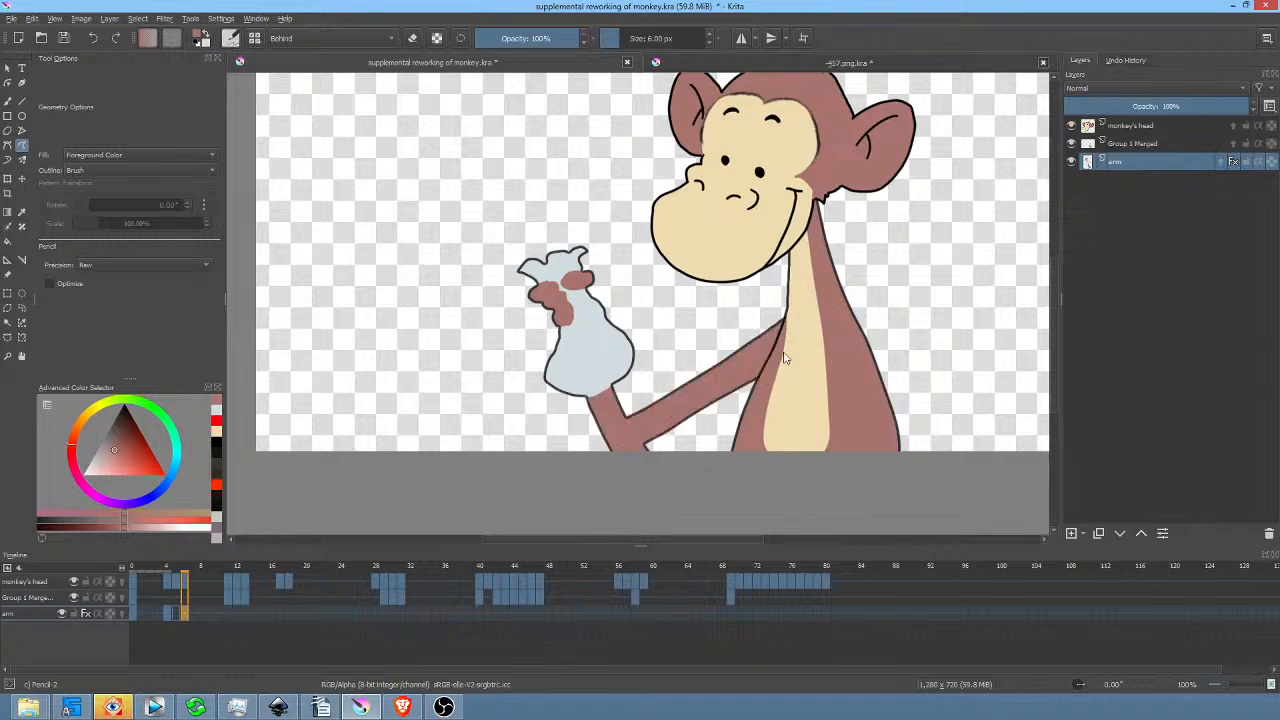
pyautogui.moveTo(613, 376)
pyautogui.mouseDown()
pyautogui.moveTo(631, 416)
pyautogui.moveTo(614, 412)
pyautogui.moveTo(615, 384)
pyautogui.mouseUp()
# Erase the forearm below the sack and redraw it running down to a pointed elbow at frame 6.
pyautogui.press('e')
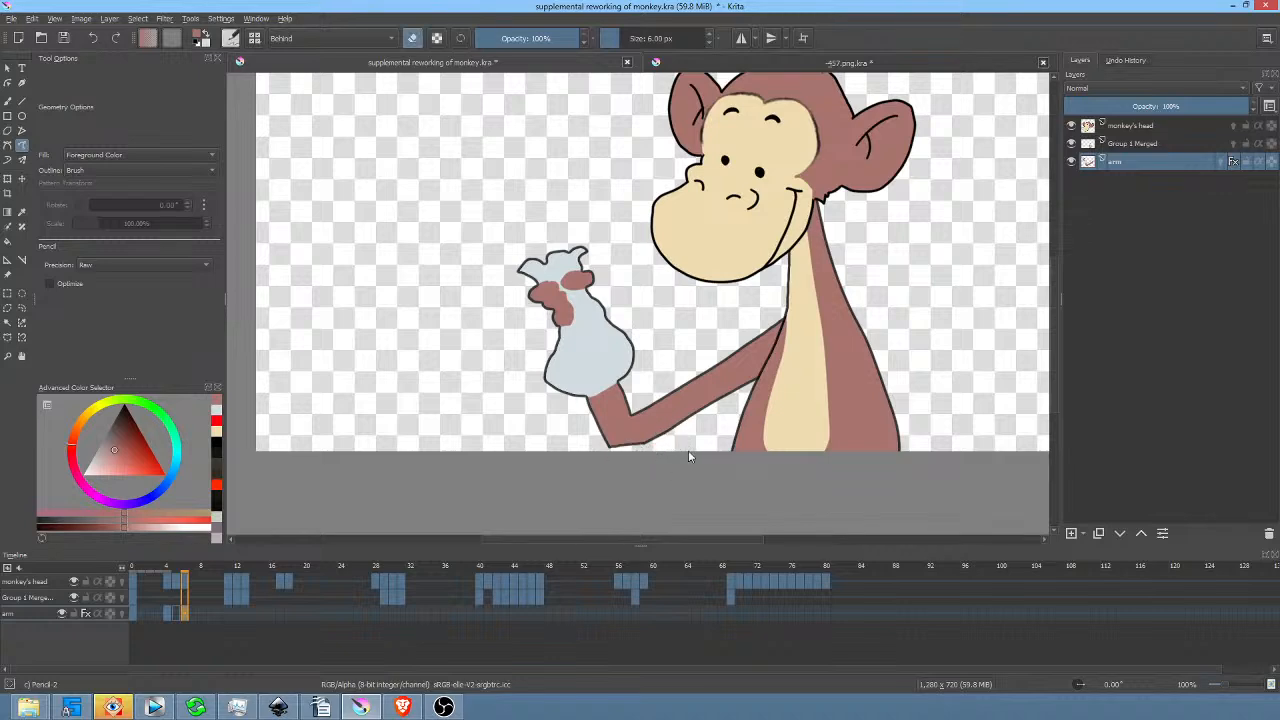
pyautogui.press('e')
pyautogui.press('e')
pyautogui.moveTo(634, 376)
pyautogui.mouseDown()
pyautogui.moveTo(574, 407)
pyautogui.moveTo(609, 459)
pyautogui.moveTo(651, 447)
pyautogui.moveTo(646, 400)
pyautogui.mouseUp()
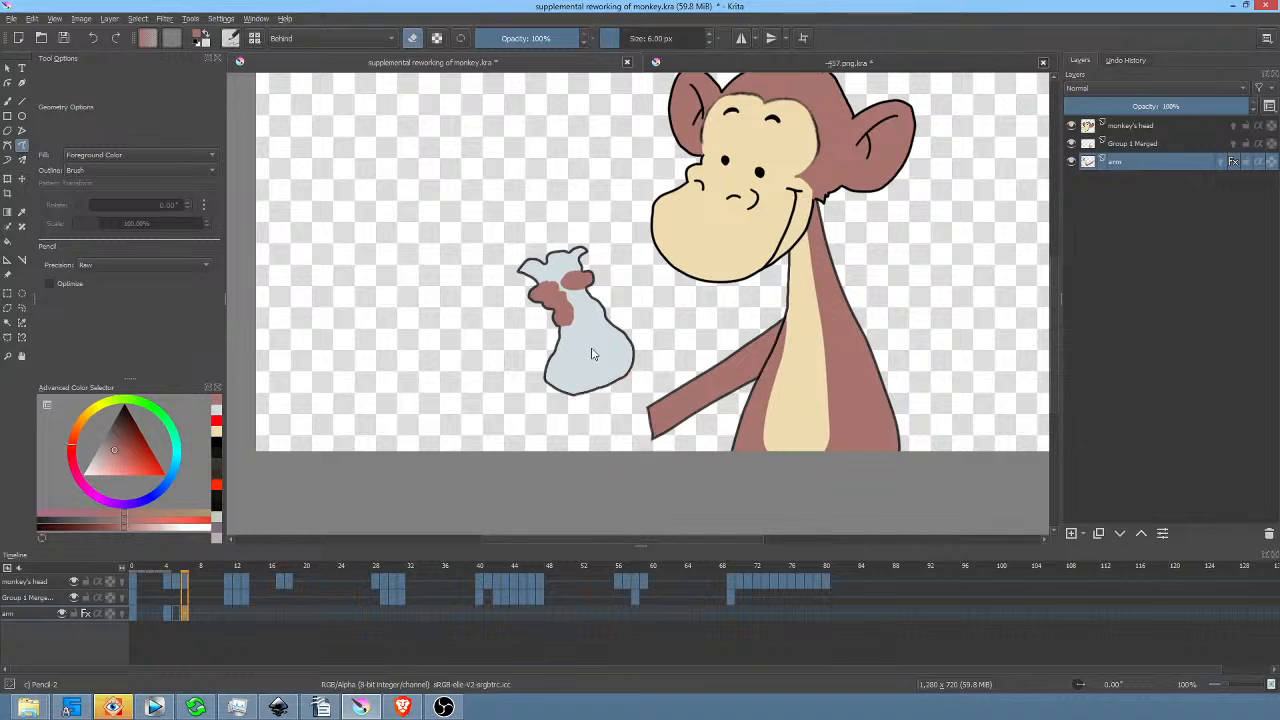
pyautogui.press('e')
pyautogui.moveTo(600, 392)
pyautogui.mouseDown()
pyautogui.moveTo(659, 459)
pyautogui.moveTo(674, 449)
pyautogui.moveTo(618, 376)
pyautogui.moveTo(613, 387)
pyautogui.moveTo(621, 380)
pyautogui.moveTo(673, 447)
pyautogui.mouseUp()
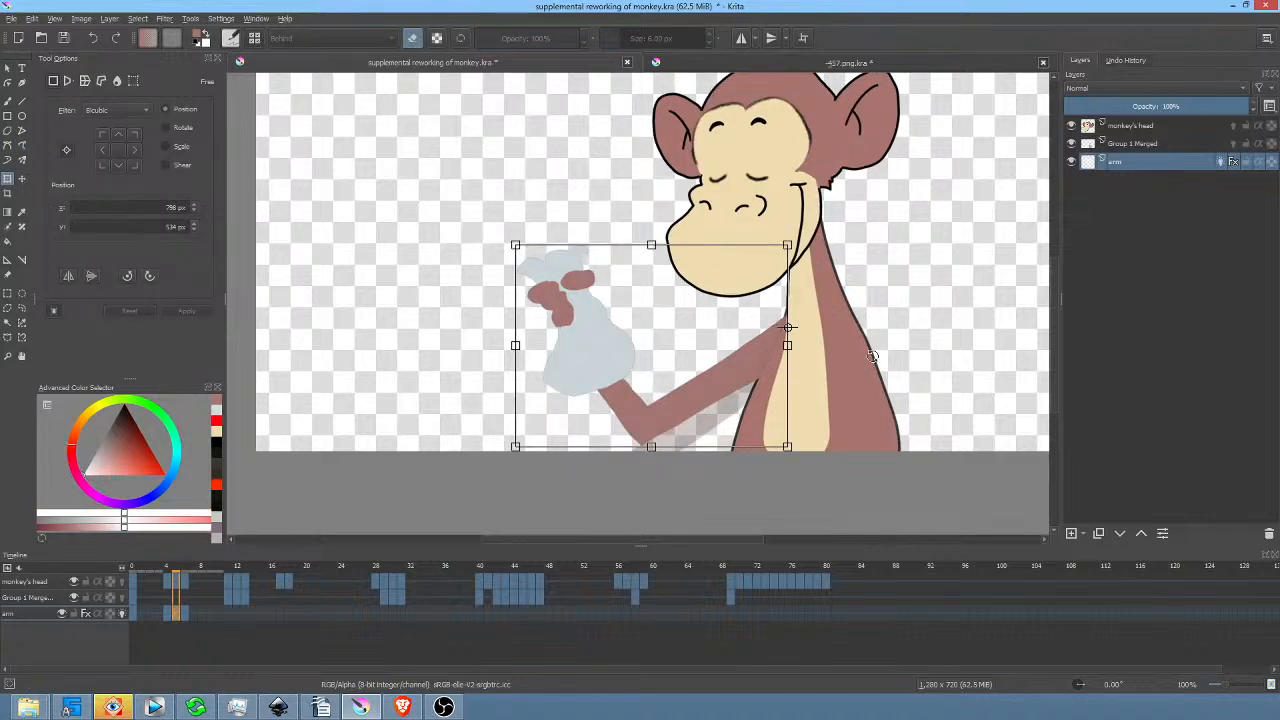
# At frame 5, rotate the whole arm slightly downward around the shoulder, and rotate the lassoed forearm and sack further down at the elbow.
pyautogui.moveTo(873, 363)
pyautogui.mouseDown()
pyautogui.moveTo(870, 330)
pyautogui.moveTo(870, 341)
pyautogui.mouseUp()
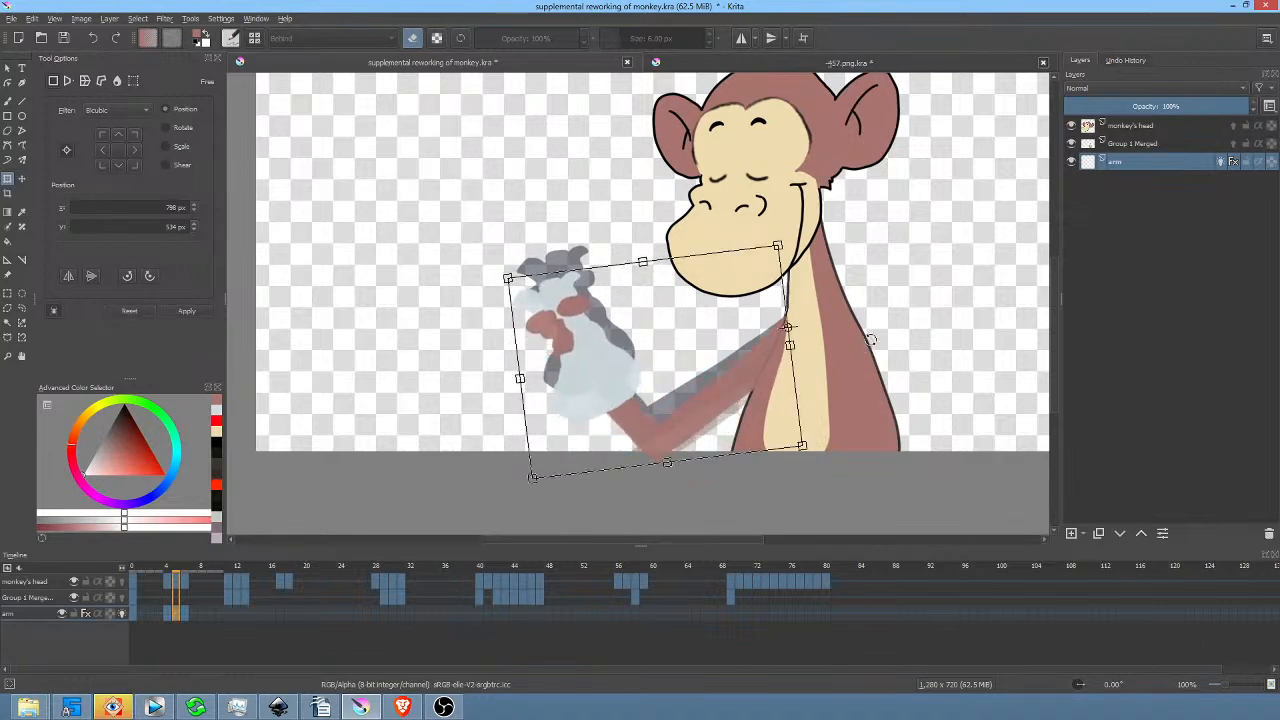
pyautogui.press('Return')
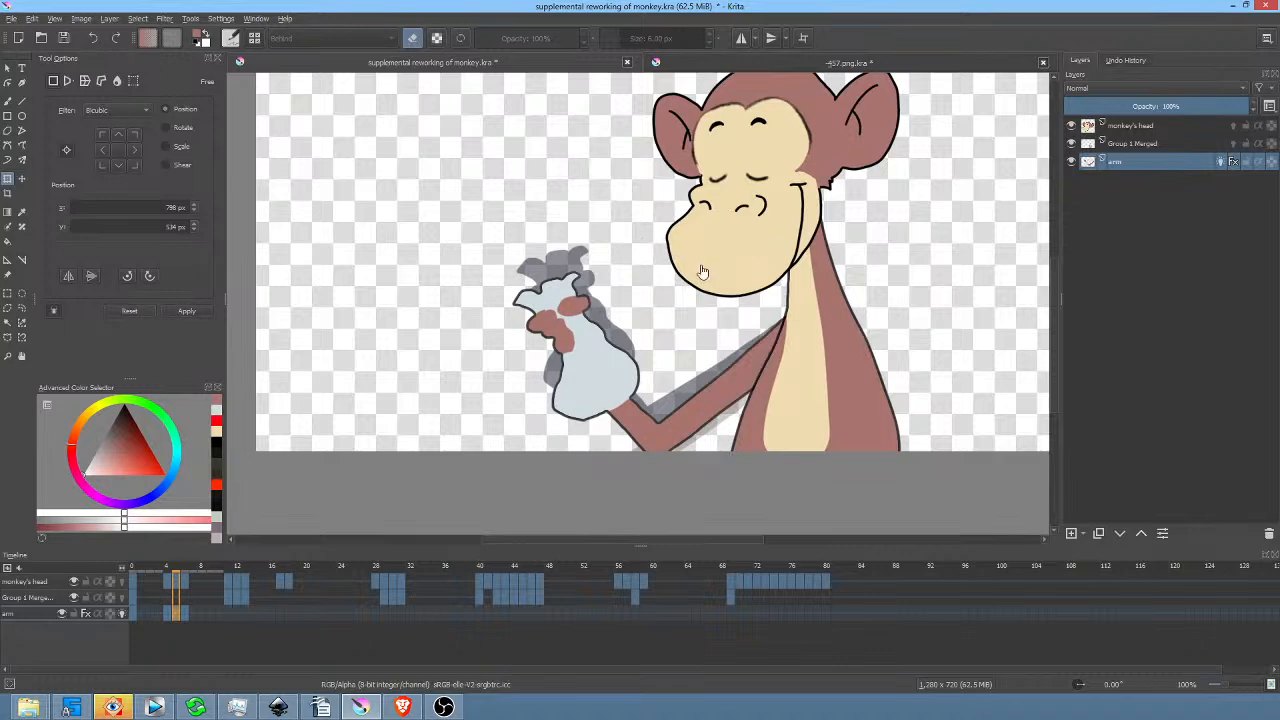
pyautogui.press('l')
pyautogui.moveTo(643, 284)
pyautogui.mouseDown()
pyautogui.moveTo(542, 228)
pyautogui.moveTo(452, 367)
pyautogui.moveTo(558, 485)
pyautogui.mouseUp()
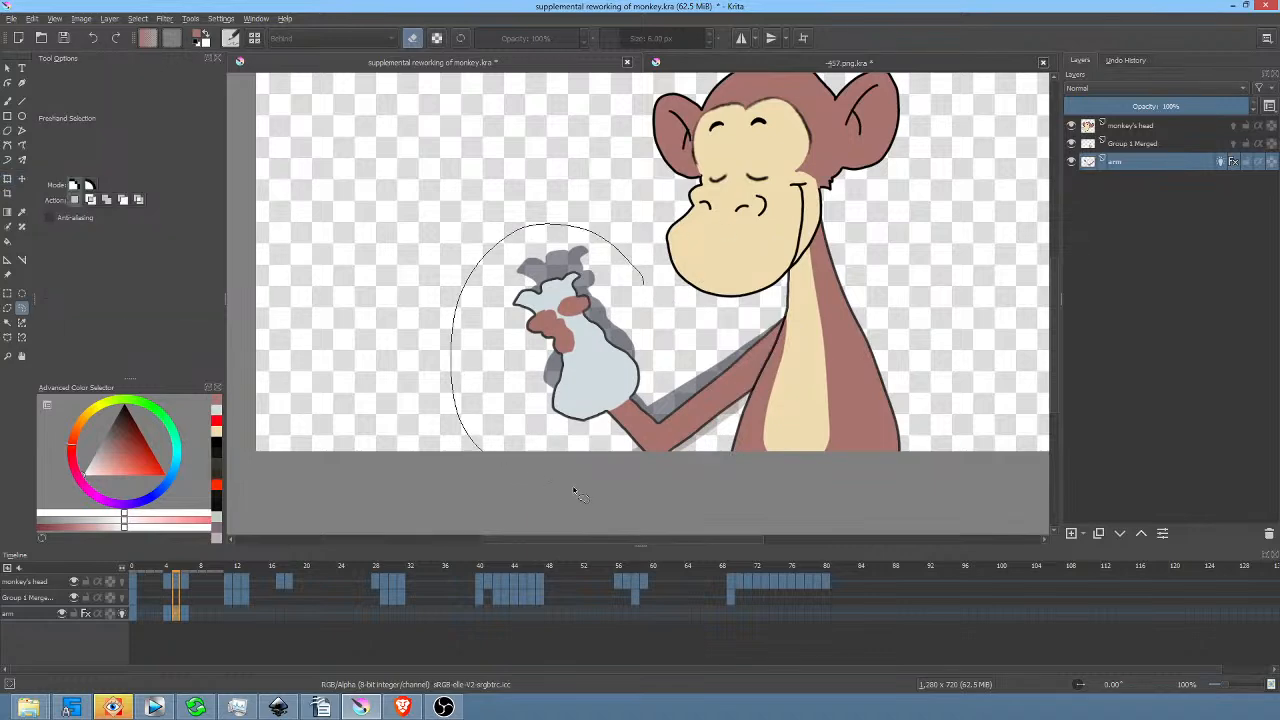
pyautogui.moveTo(653, 460); pyautogui.dragTo(660, 455)
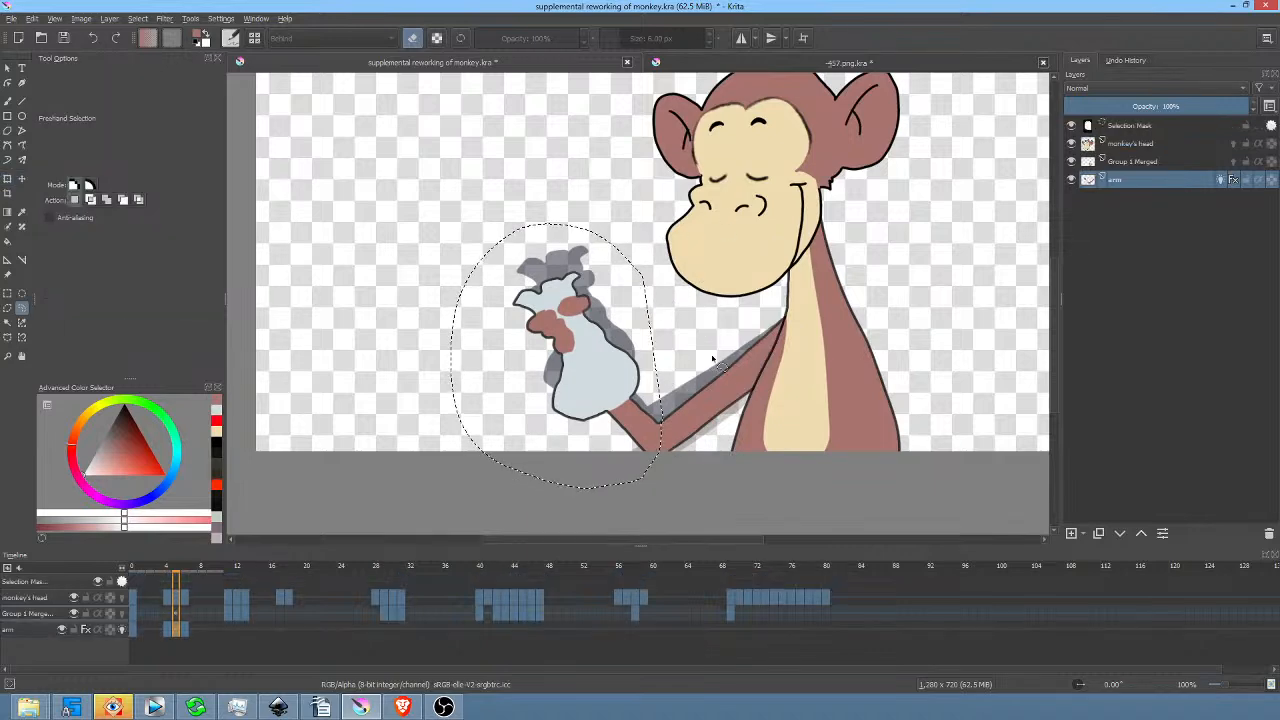
pyautogui.hotkey('ctrl', 't')
pyautogui.moveTo(748, 381); pyautogui.dragTo(716, 270)
pyautogui.moveTo(652, 335); pyautogui.dragTo(635, 429)
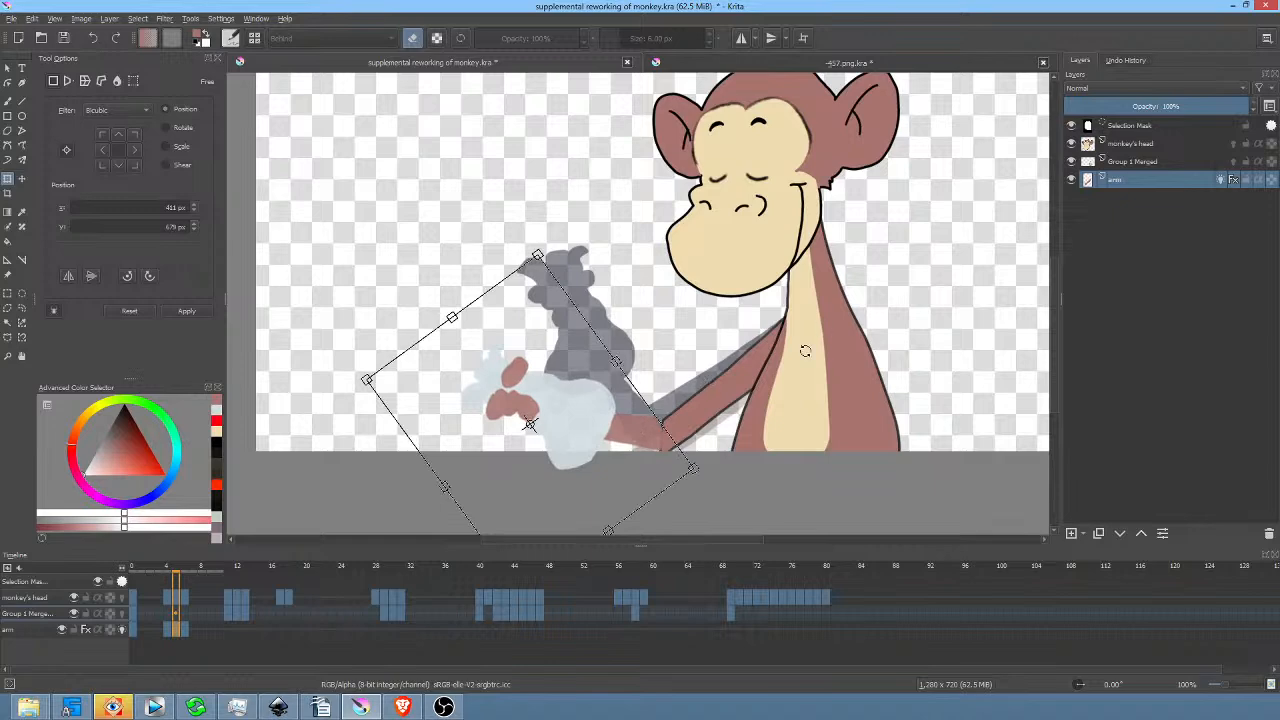
pyautogui.press('Return')
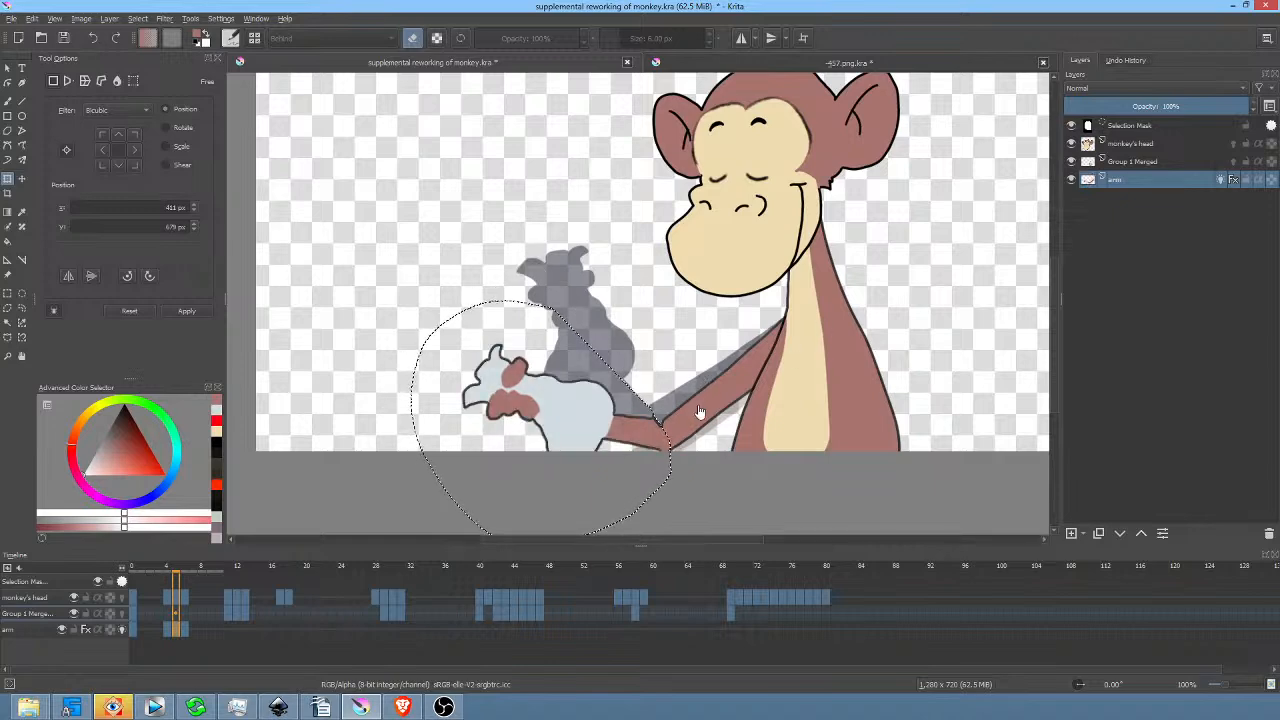
# Clear the selection and clean up the arm's outline at the elbow joint on frame 5 with the pencil and eraser.
pyautogui.hotkey('ctrl', 'shift', 'a')
pyautogui.press('p')
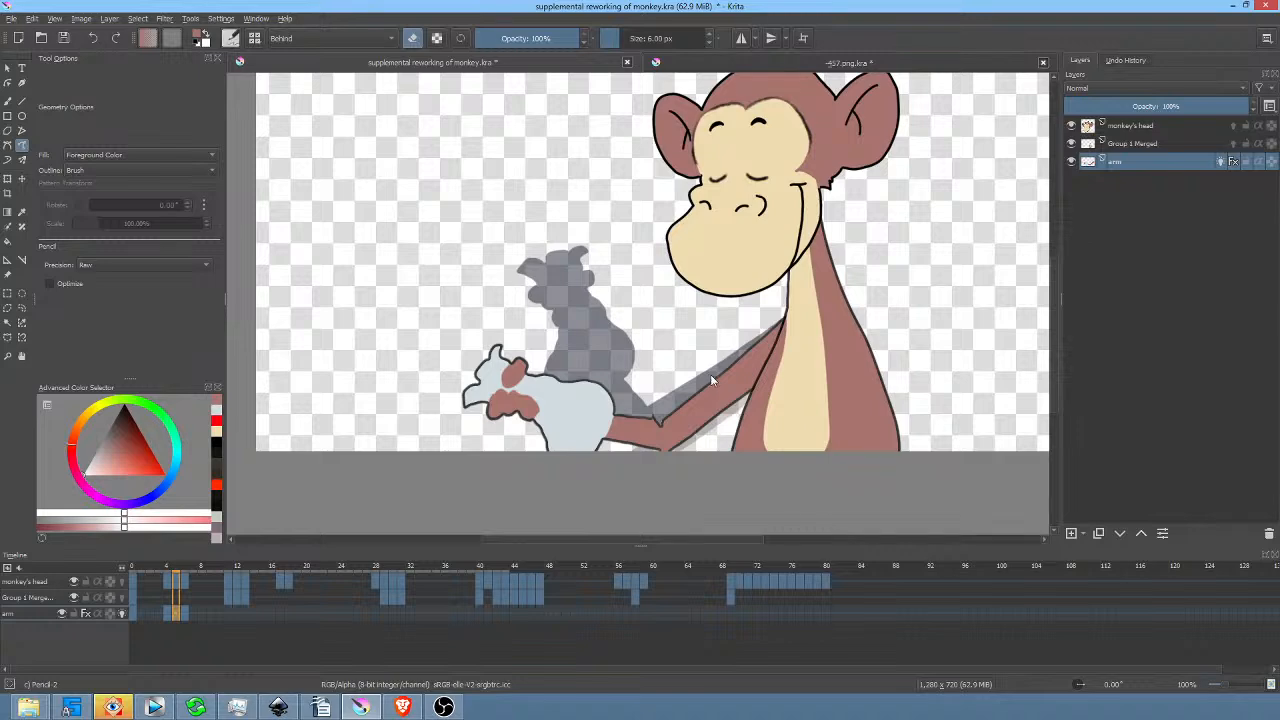
pyautogui.press('e')
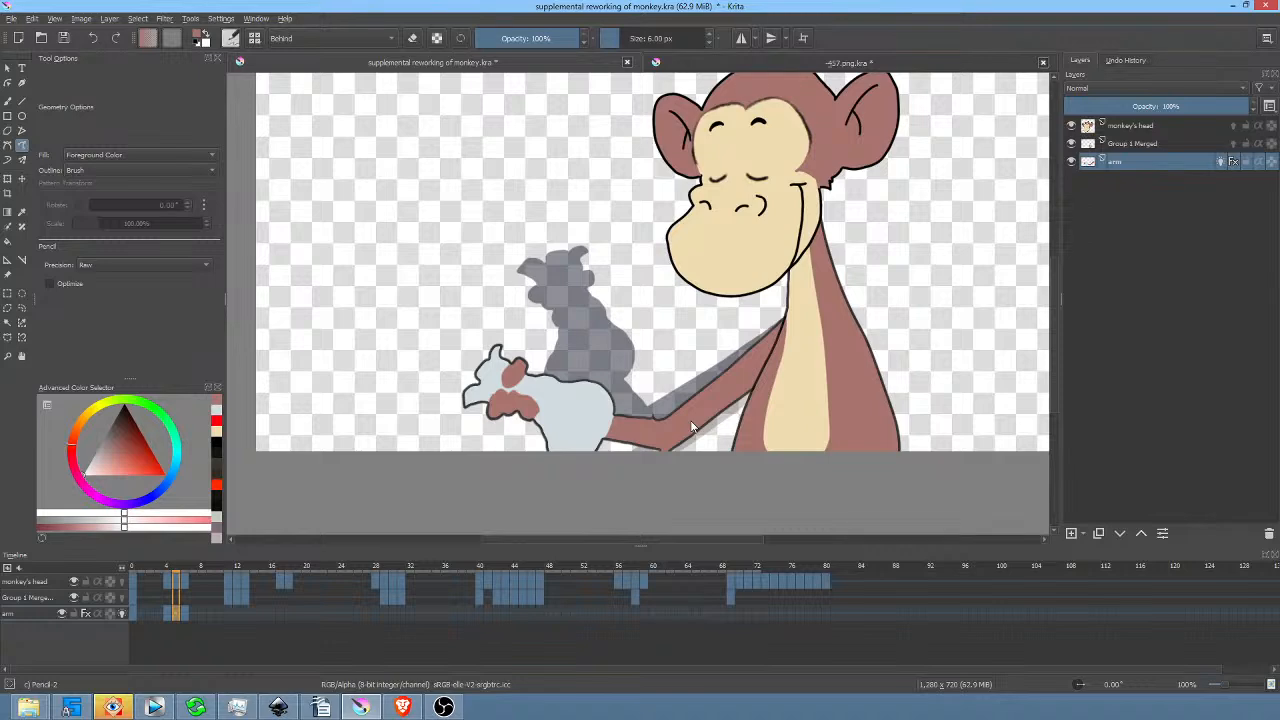
# Turn off the arm layer's onion skins and scrub the arm-raising motion from frame 0 to frame 6.
pyautogui.click(132, 612)
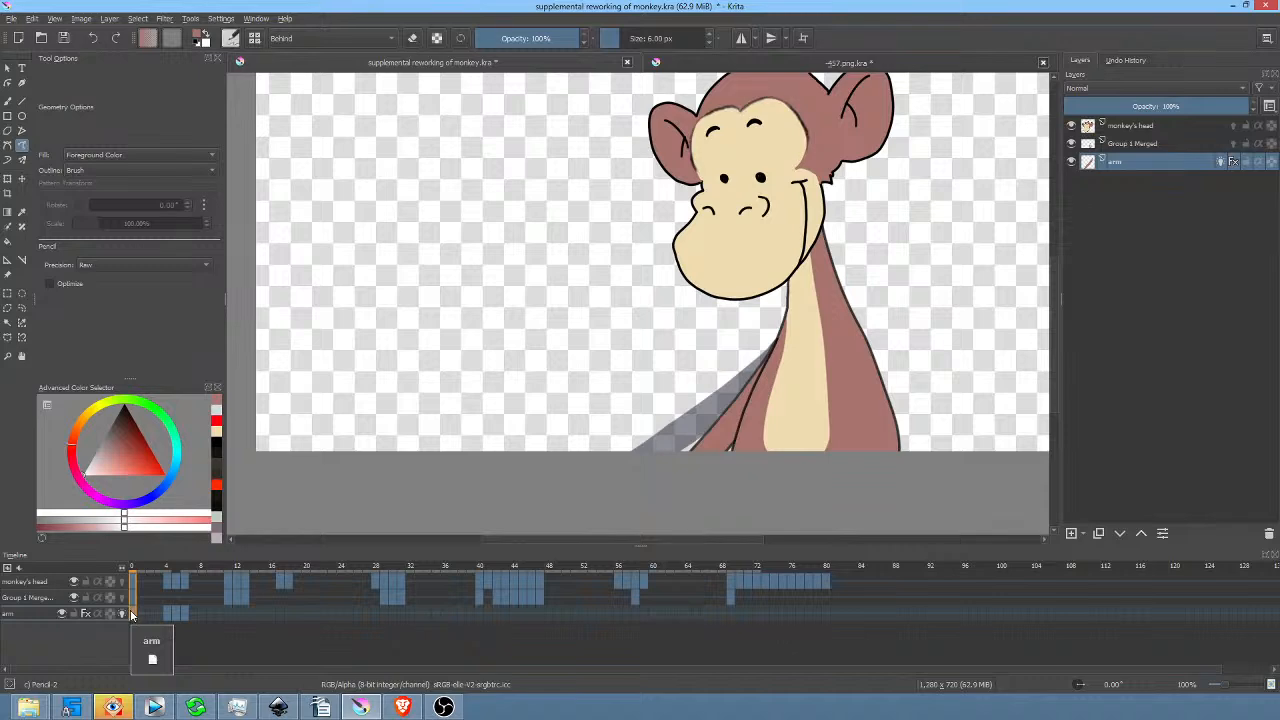
pyautogui.click(126, 614)
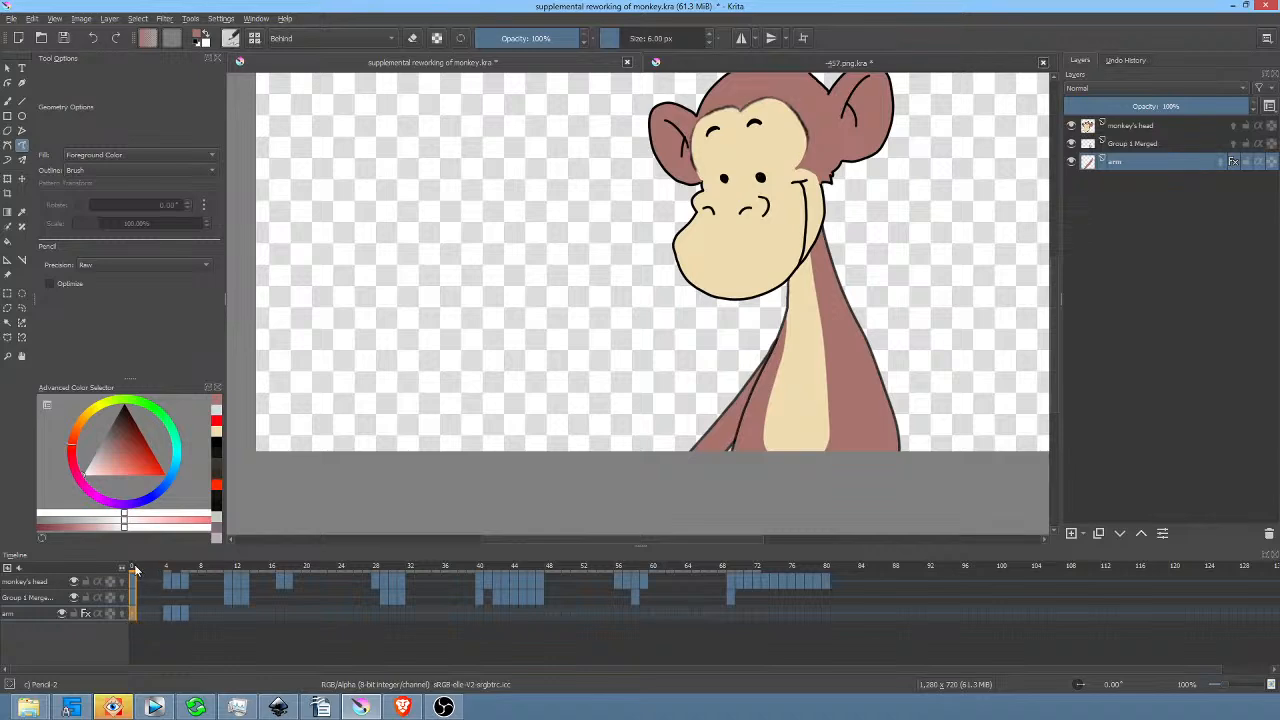
pyautogui.moveTo(135, 569); pyautogui.dragTo(188, 570)
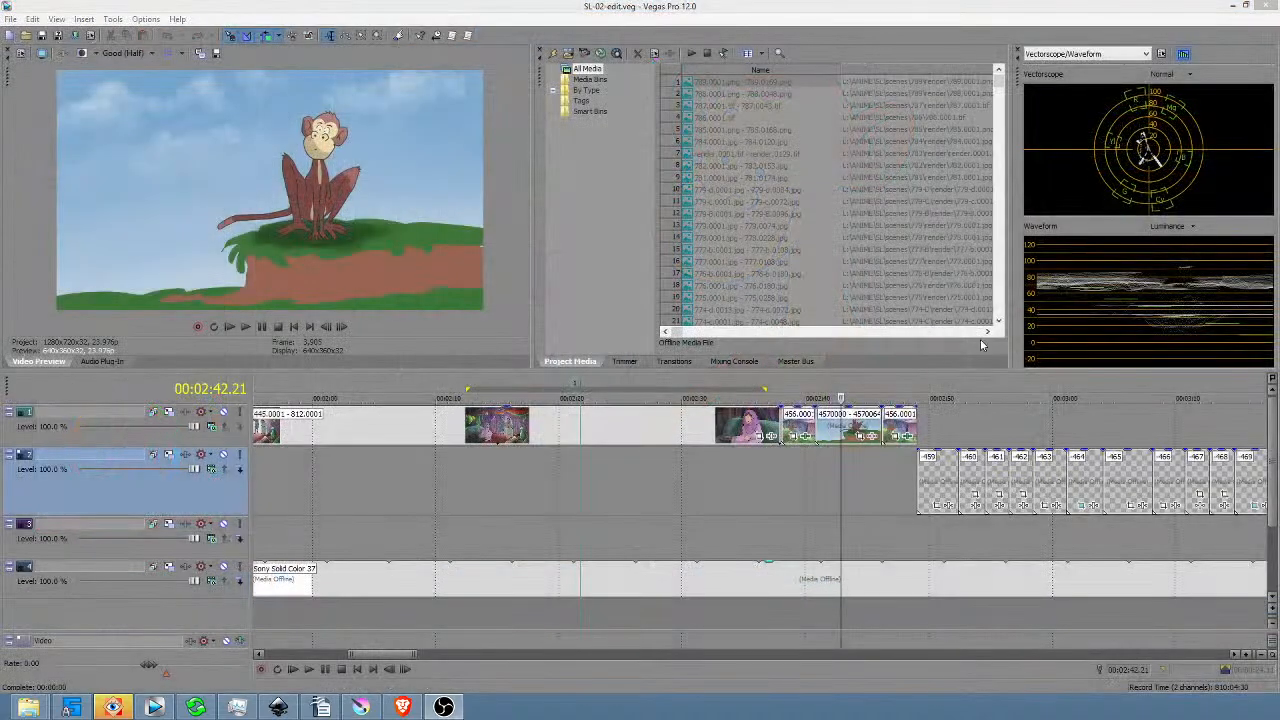
# Switch to Vegas Pro and review the monkey holding the sack near 00:01:14 and the earlier shots from about 00:00:37.
pyautogui.moveTo(446, 488); pyautogui.dragTo(662, 519)
pyautogui.scroll(-3, 662, 519)
pyautogui.moveTo(361, 473); pyautogui.dragTo(420, 470)
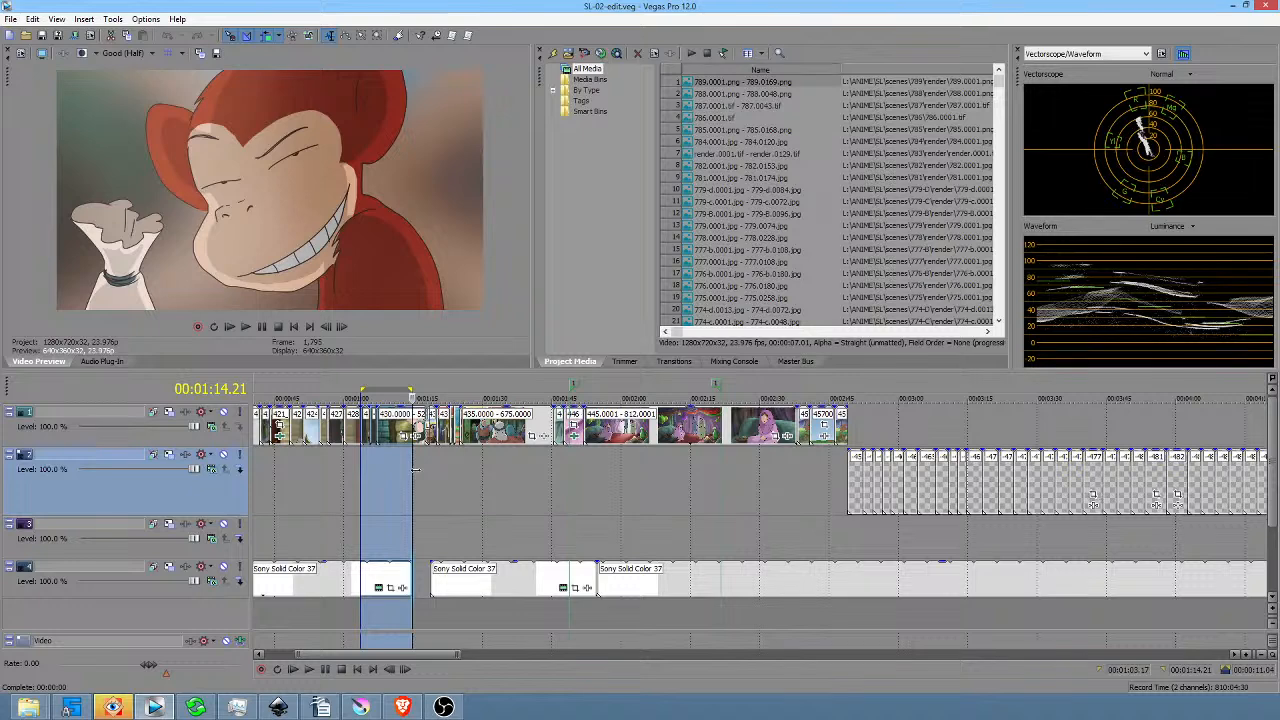
pyautogui.scroll(4, 690, 488)
pyautogui.click(710, 477)
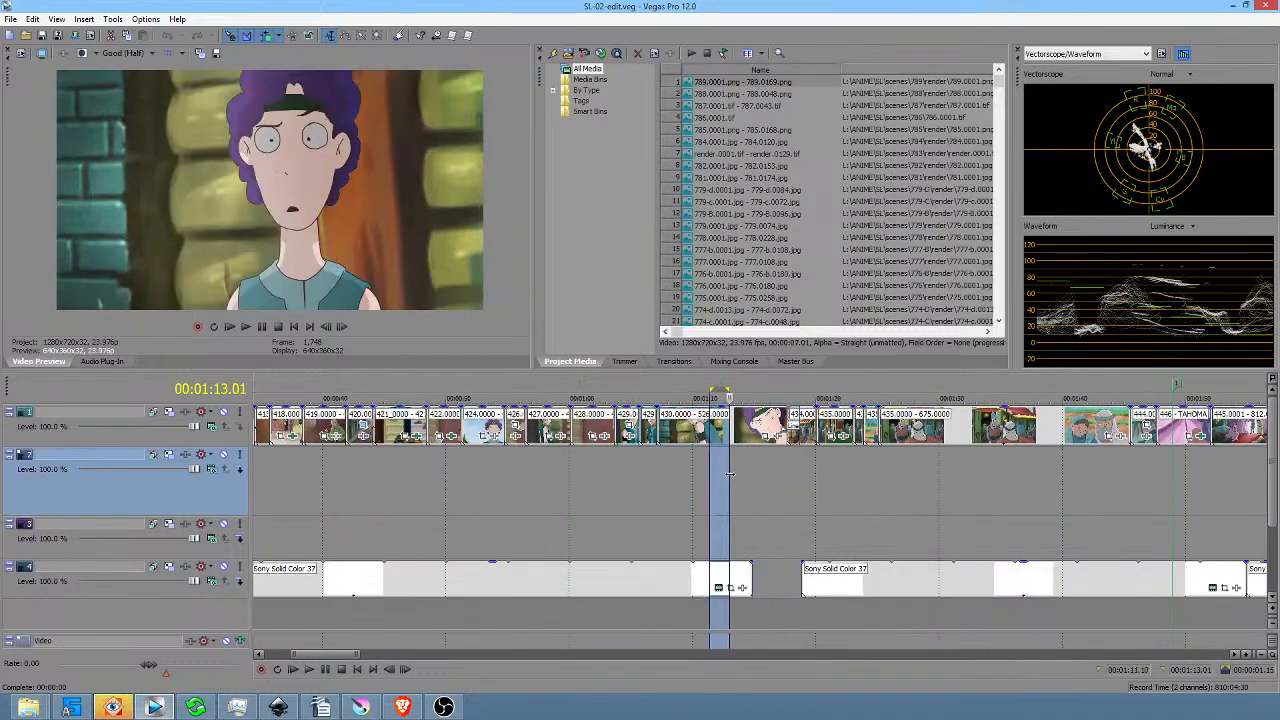
pyautogui.moveTo(710, 477); pyautogui.dragTo(752, 480)
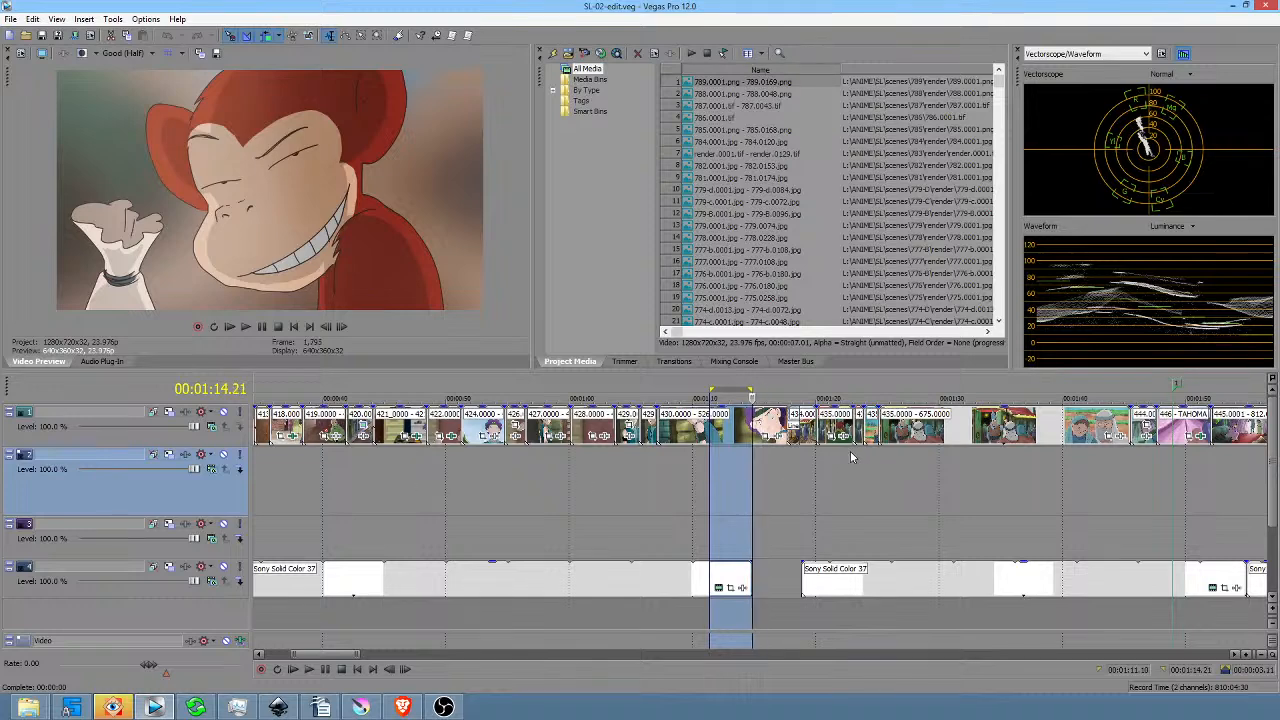
pyautogui.click(294, 462)
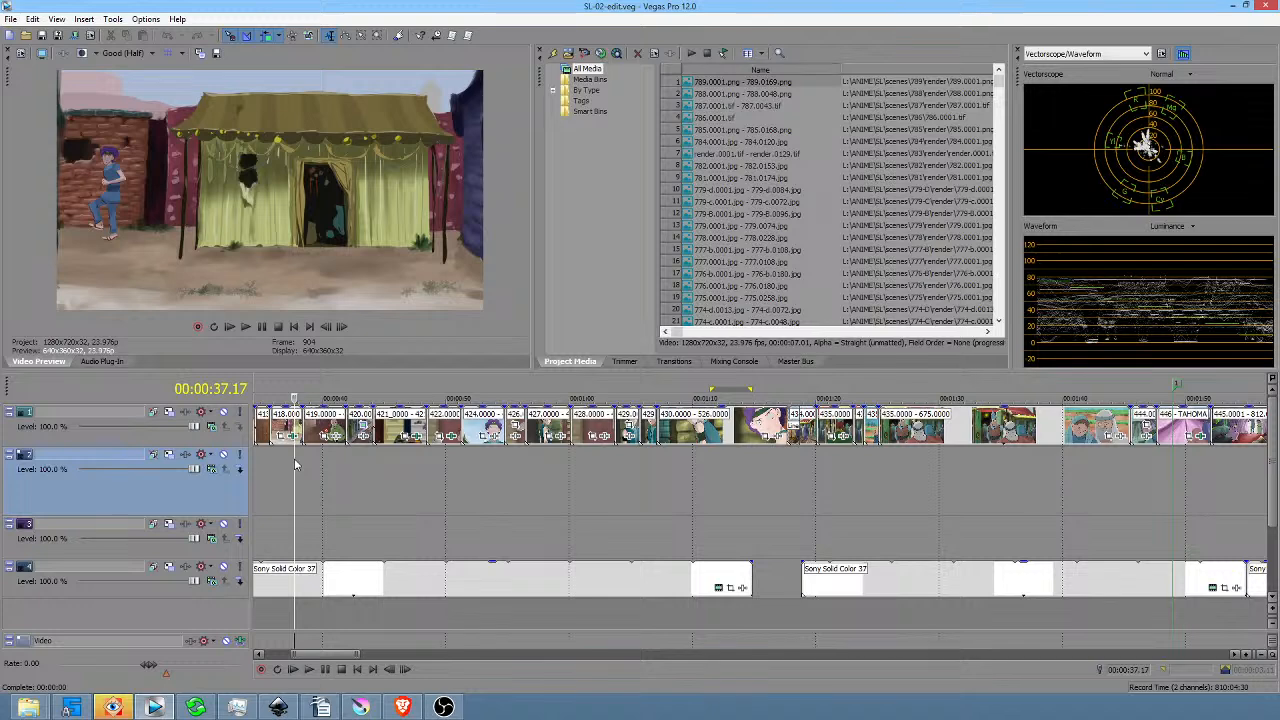
pyautogui.moveTo(331, 474); pyautogui.dragTo(404, 473)
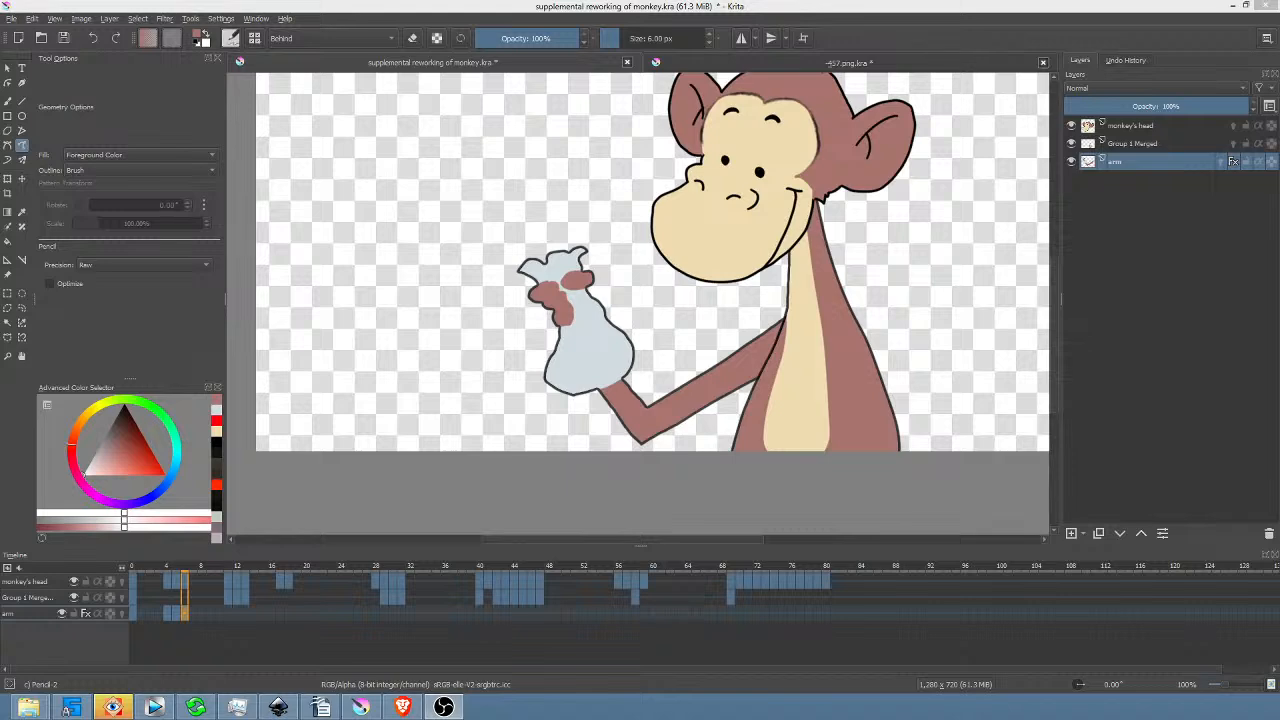
# Back in Krita, copy the arm's frame 6 keyframe to frame 8 and draw the sack's lower part wider in its pale blue-grey.
pyautogui.click(131, 613)
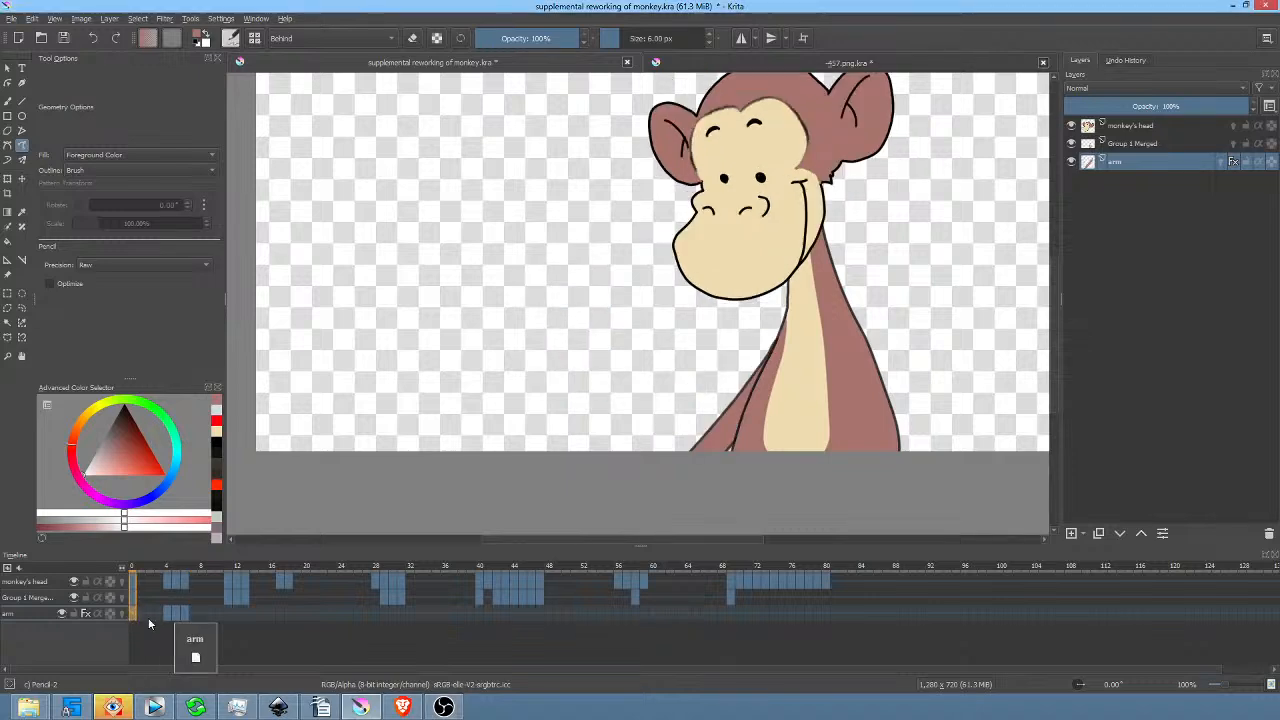
pyautogui.moveTo(209, 615); pyautogui.dragTo(113, 610)
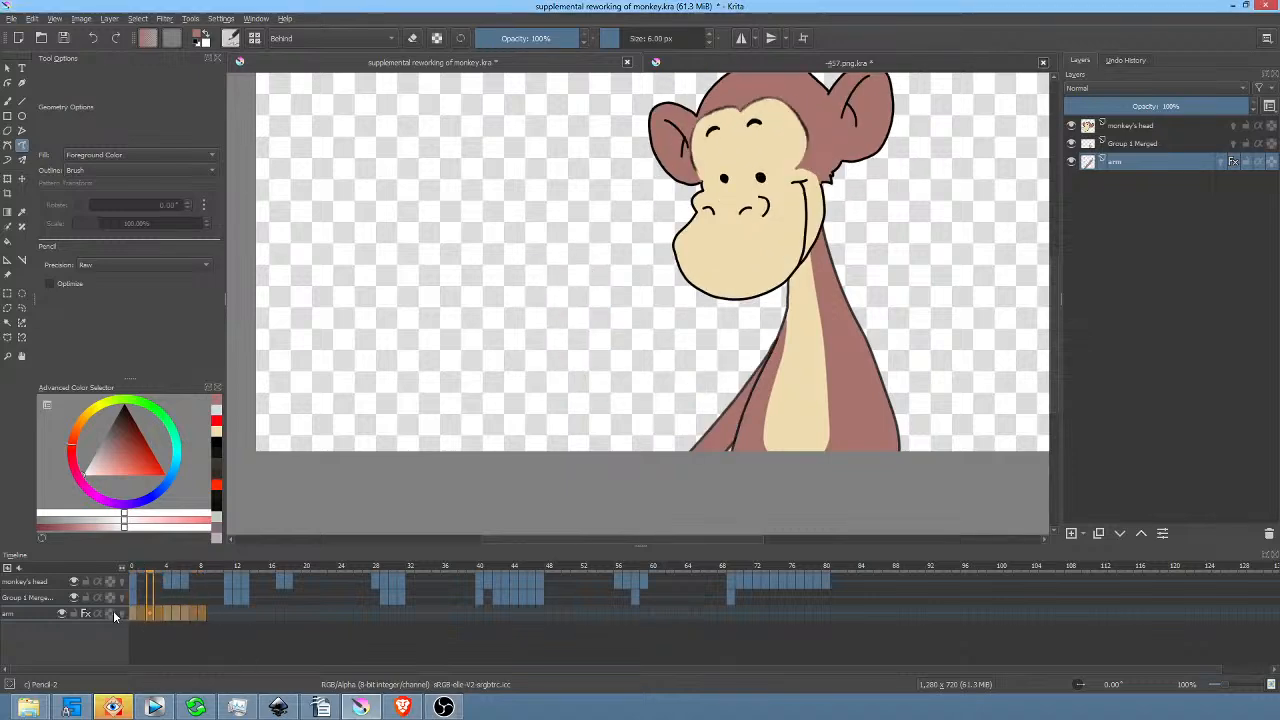
pyautogui.click(186, 612)
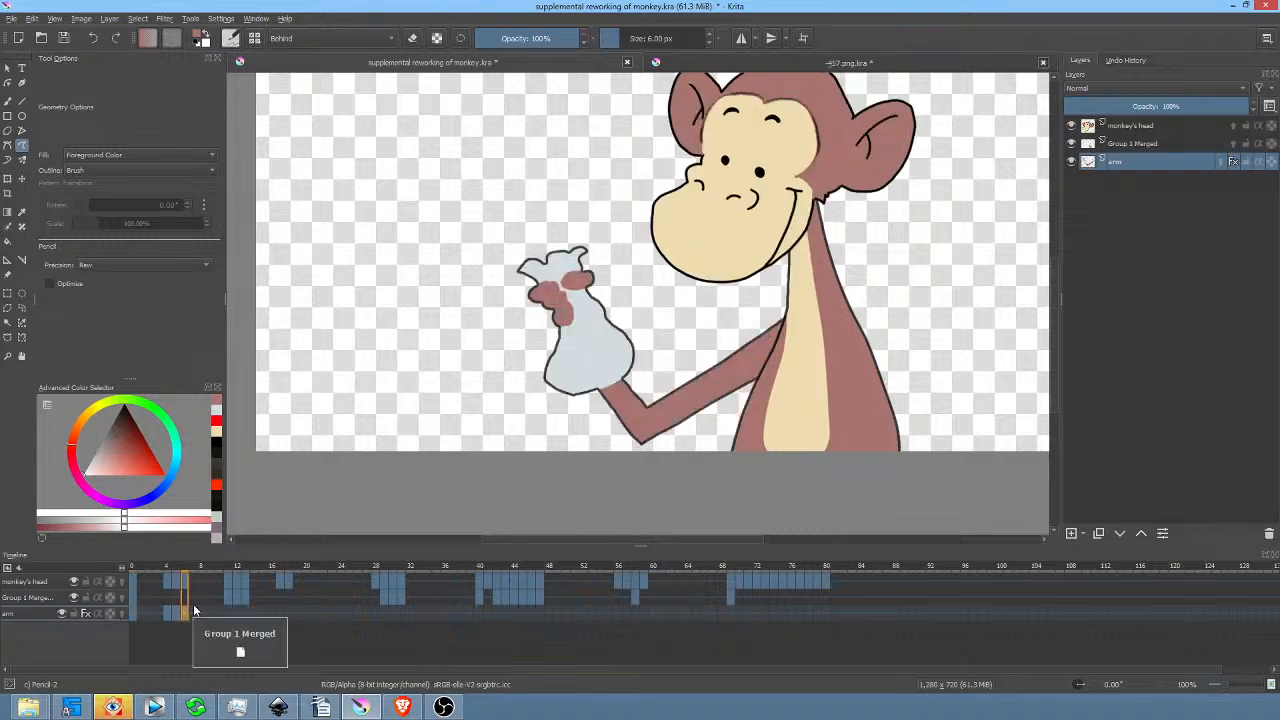
pyautogui.press('ctrl')
pyautogui.keyDown('ctrl'); pyautogui.click(587, 340); pyautogui.keyUp('ctrl')
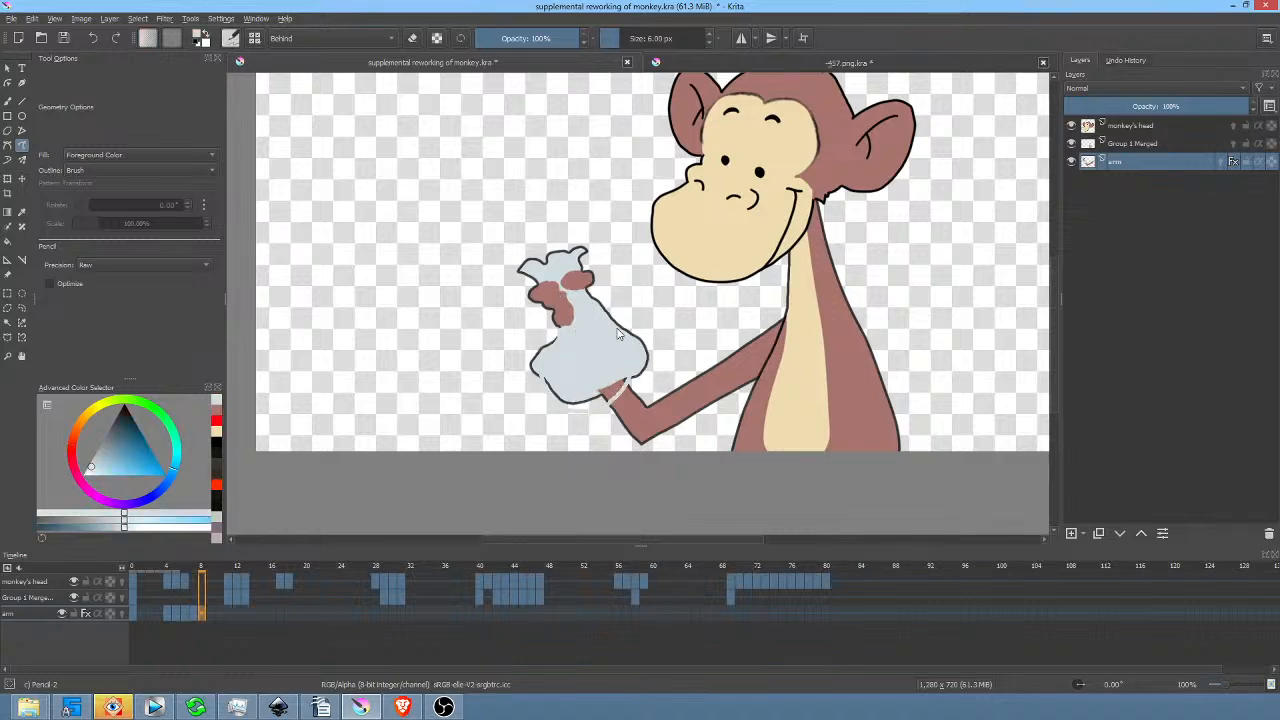
pyautogui.moveTo(617, 328); pyautogui.dragTo(610, 314)
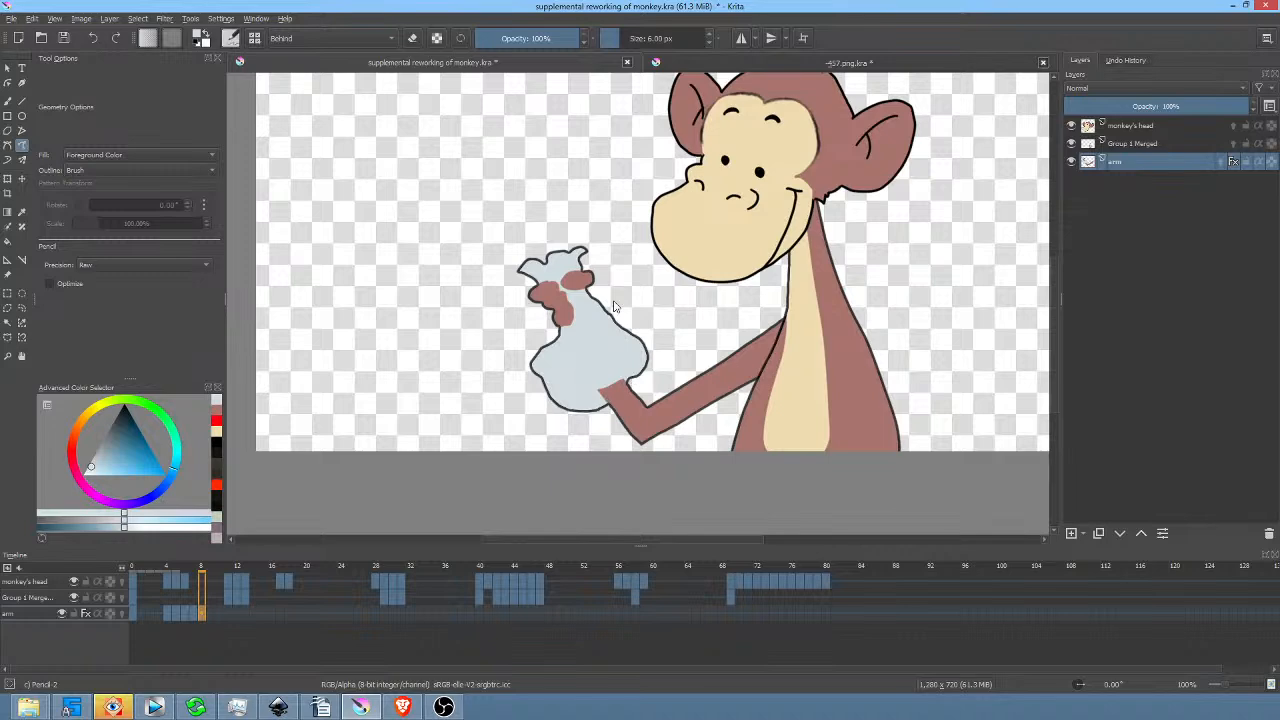
# On frame 8, switch the pencil to Normal blending and paint the sack's lower edge in pale blue-grey over the forearm.
pyautogui.hotkey('alt', 'shift', 'n')
pyautogui.moveTo(604, 410); pyautogui.dragTo(640, 350)
pyautogui.moveTo(587, 392); pyautogui.dragTo(637, 357)
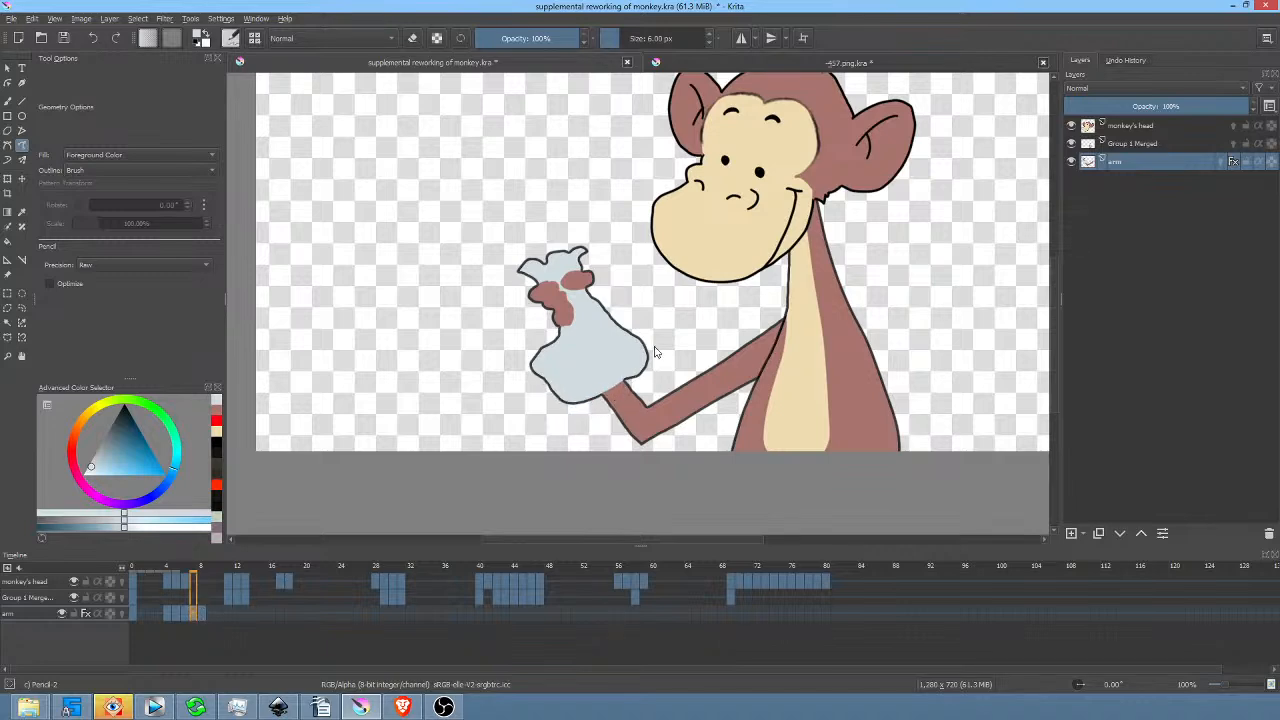
# Erase along the sack's underside on frame 7 for a flatter bottom and compare it with frame 6.
pyautogui.press('e')
pyautogui.moveTo(539, 378)
pyautogui.mouseDown()
pyautogui.moveTo(599, 402)
pyautogui.moveTo(566, 429)
pyautogui.moveTo(576, 421)
pyautogui.mouseUp()
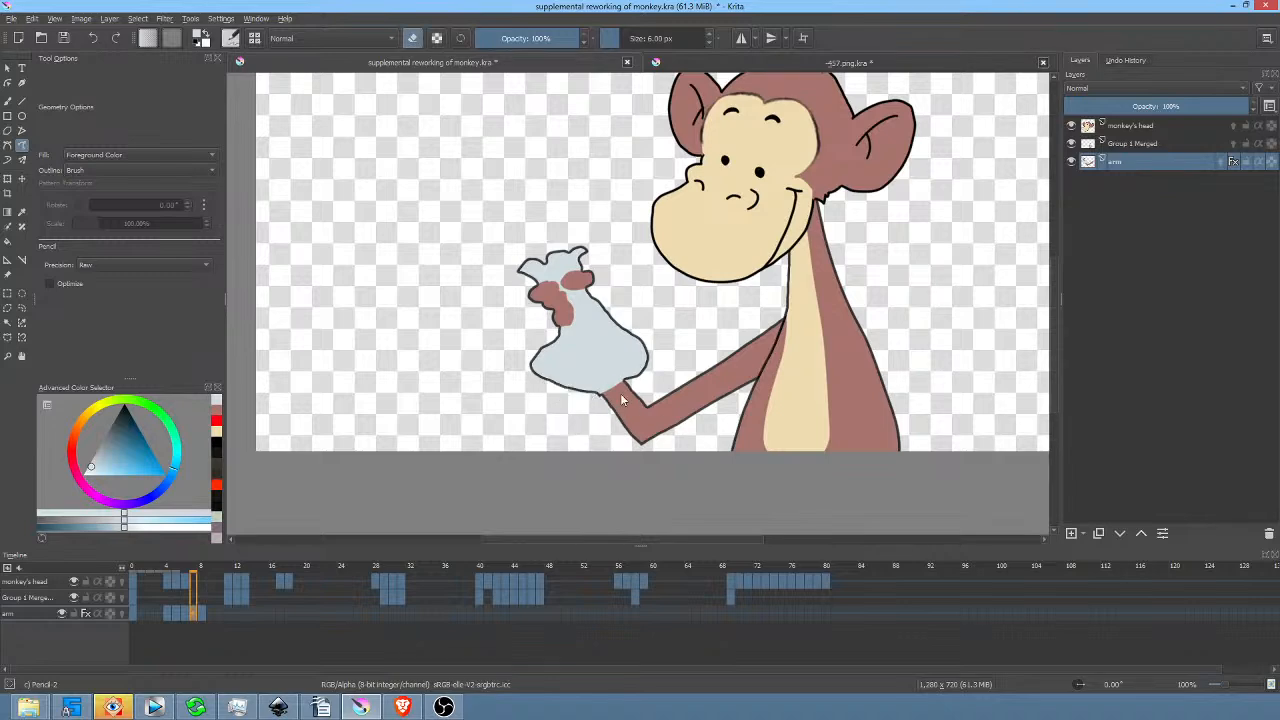
pyautogui.click(185, 612)
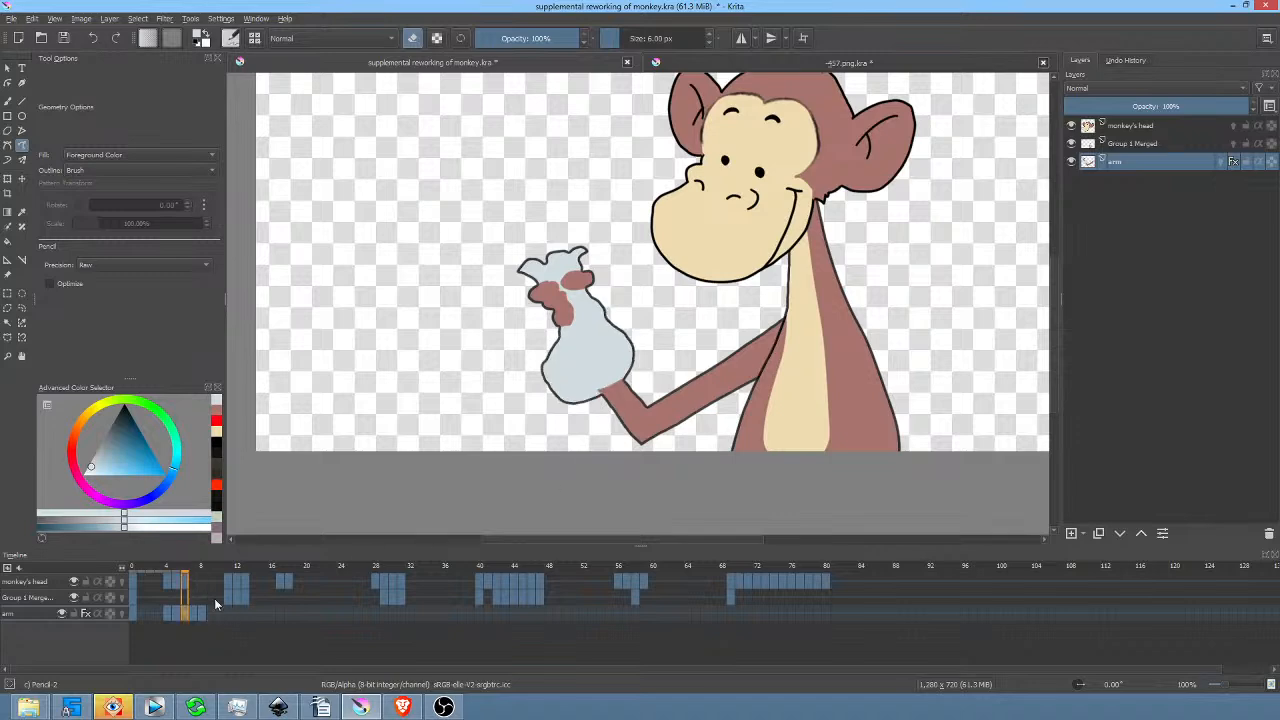
pyautogui.press('e')
# Step through the arm's frames 5 to 8, then slim the sack's sides on frame 8 with the eraser and pencil.
pyautogui.click(180, 614)
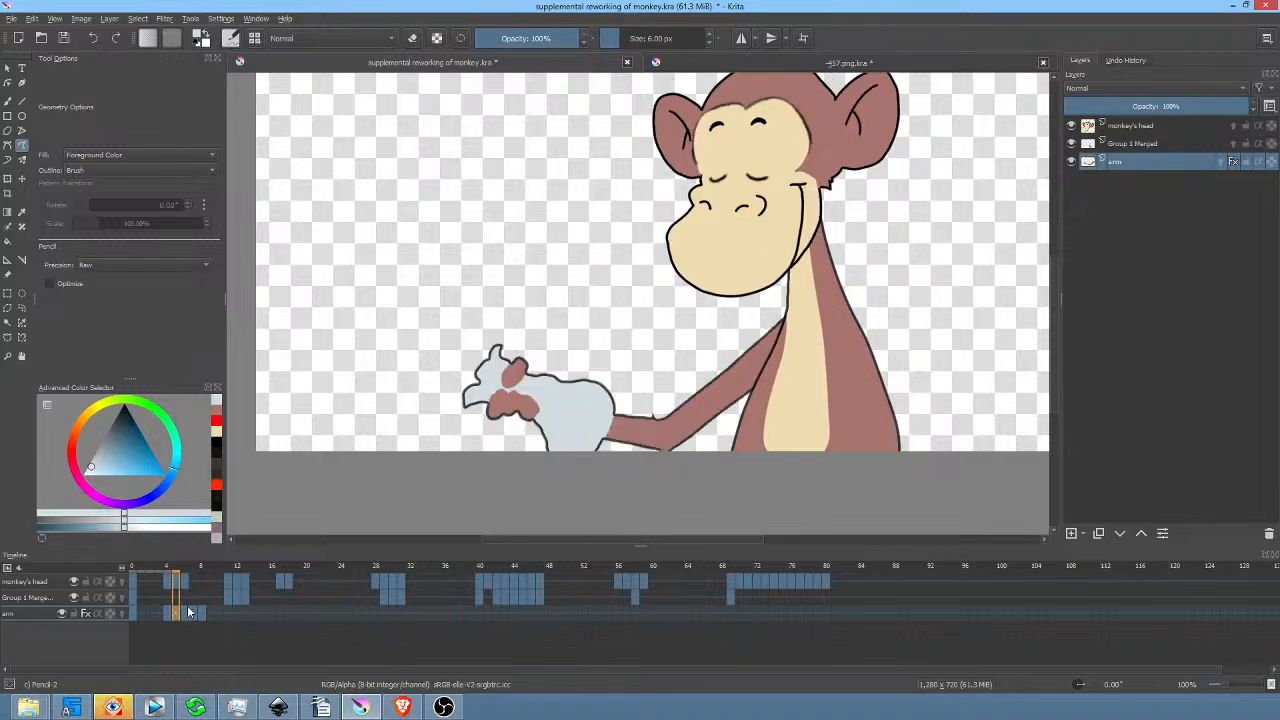
pyautogui.click(187, 613)
pyautogui.click(195, 613)
pyautogui.click(203, 614)
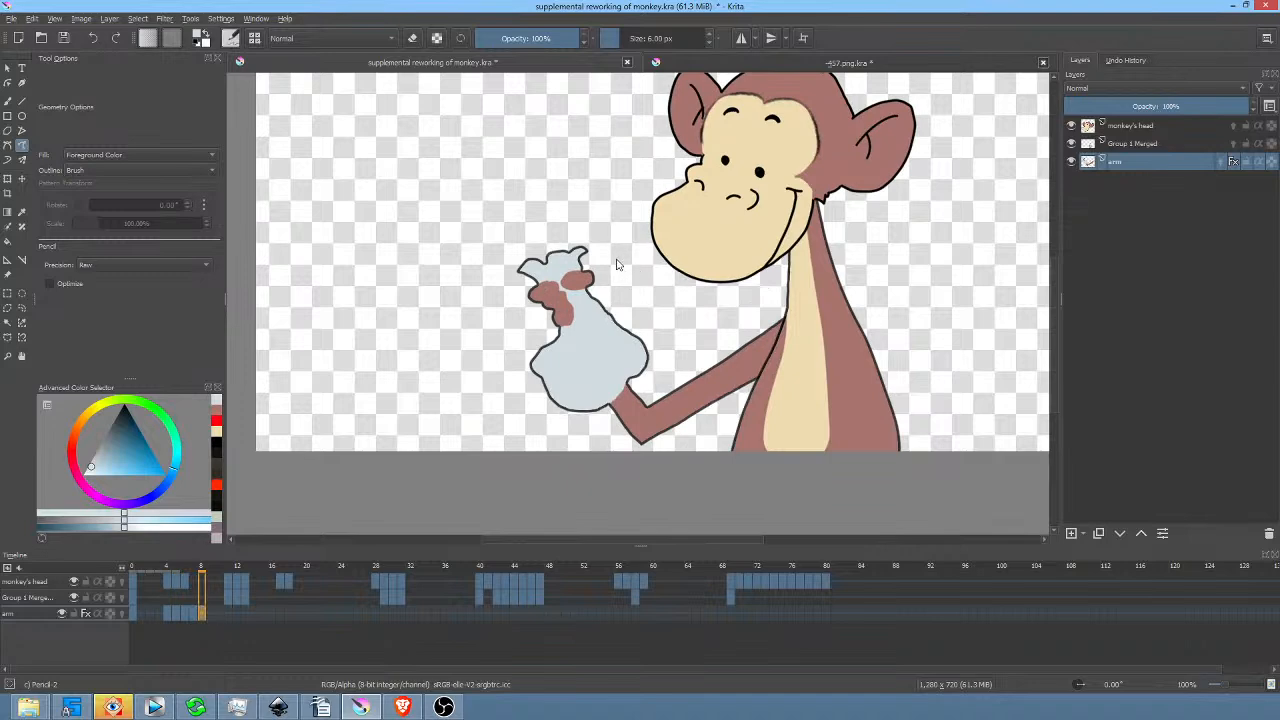
pyautogui.press('e')
pyautogui.moveTo(614, 312)
pyautogui.mouseDown()
pyautogui.moveTo(635, 384)
pyautogui.moveTo(660, 304)
pyautogui.mouseUp()
pyautogui.press('e')
pyautogui.moveTo(621, 324); pyautogui.dragTo(629, 374)
pyautogui.press('e')
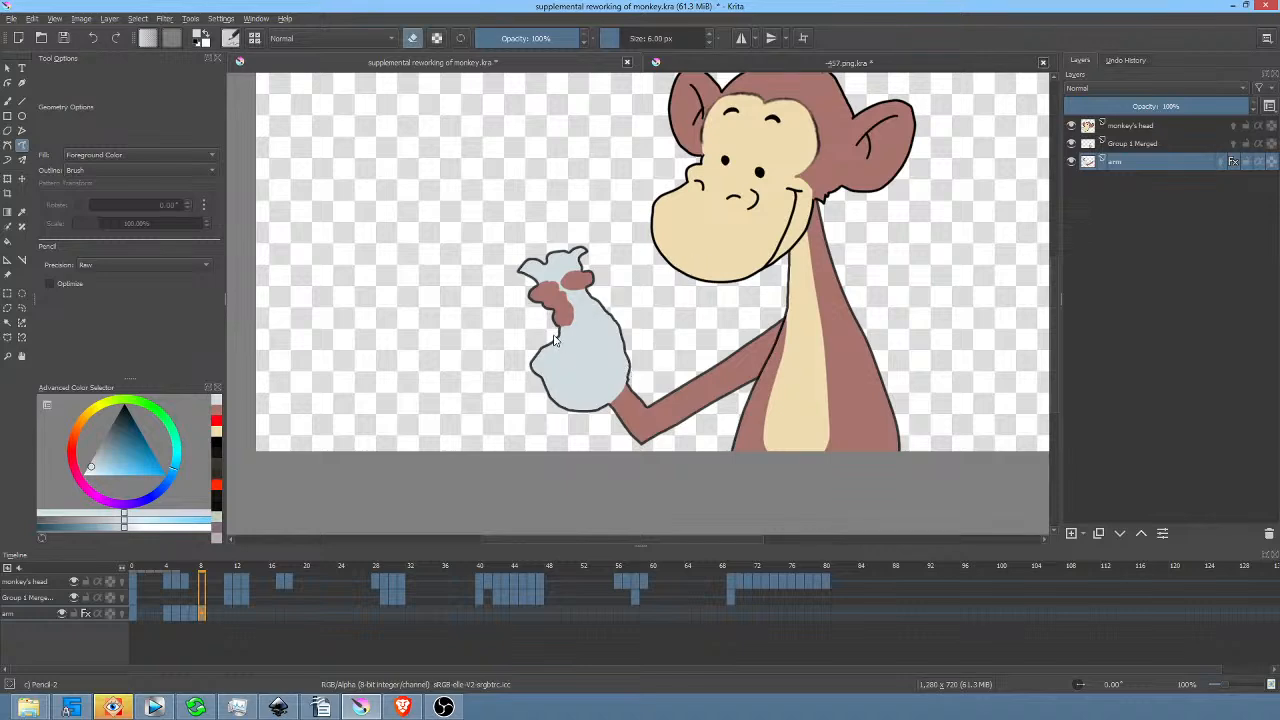
pyautogui.moveTo(557, 343)
pyautogui.mouseDown()
pyautogui.moveTo(541, 385)
pyautogui.moveTo(535, 305)
pyautogui.mouseUp()
# On frame 7, turn on the arm layer's onion skins, extend the sack's bottom downward and erase its sides slightly narrower.
pyautogui.click(151, 613)
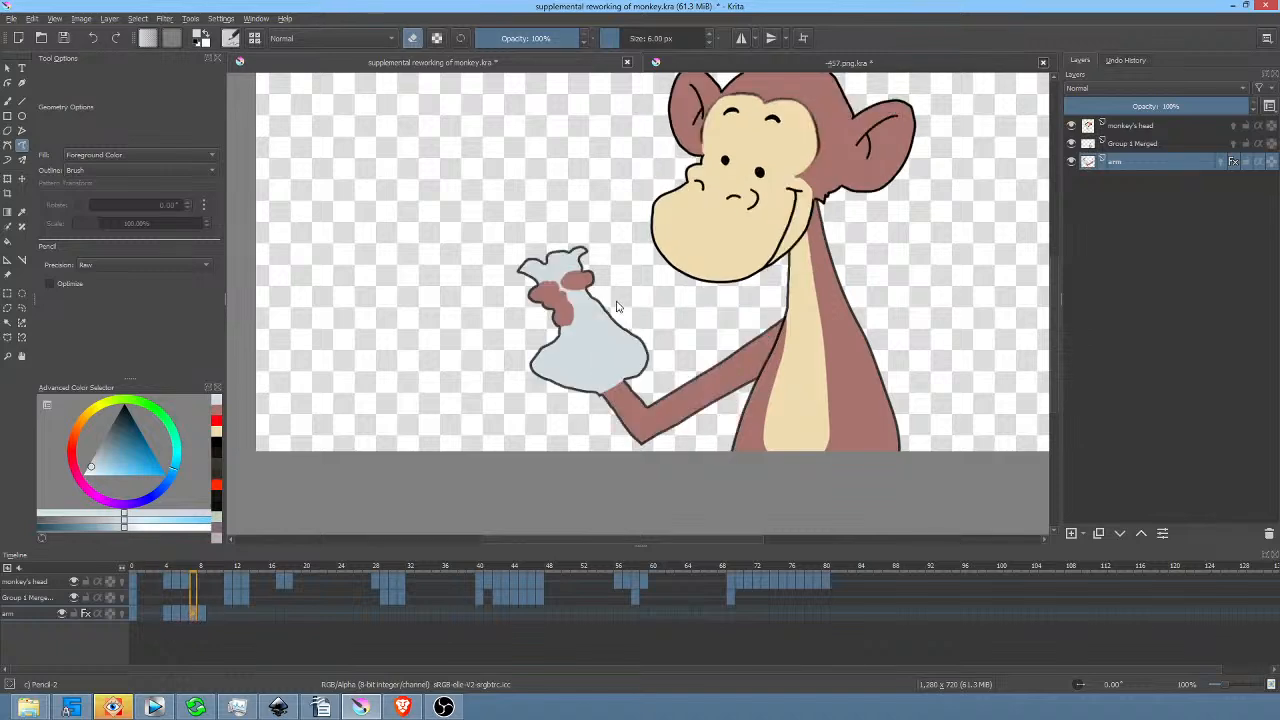
pyautogui.click(123, 614)
pyautogui.press('e')
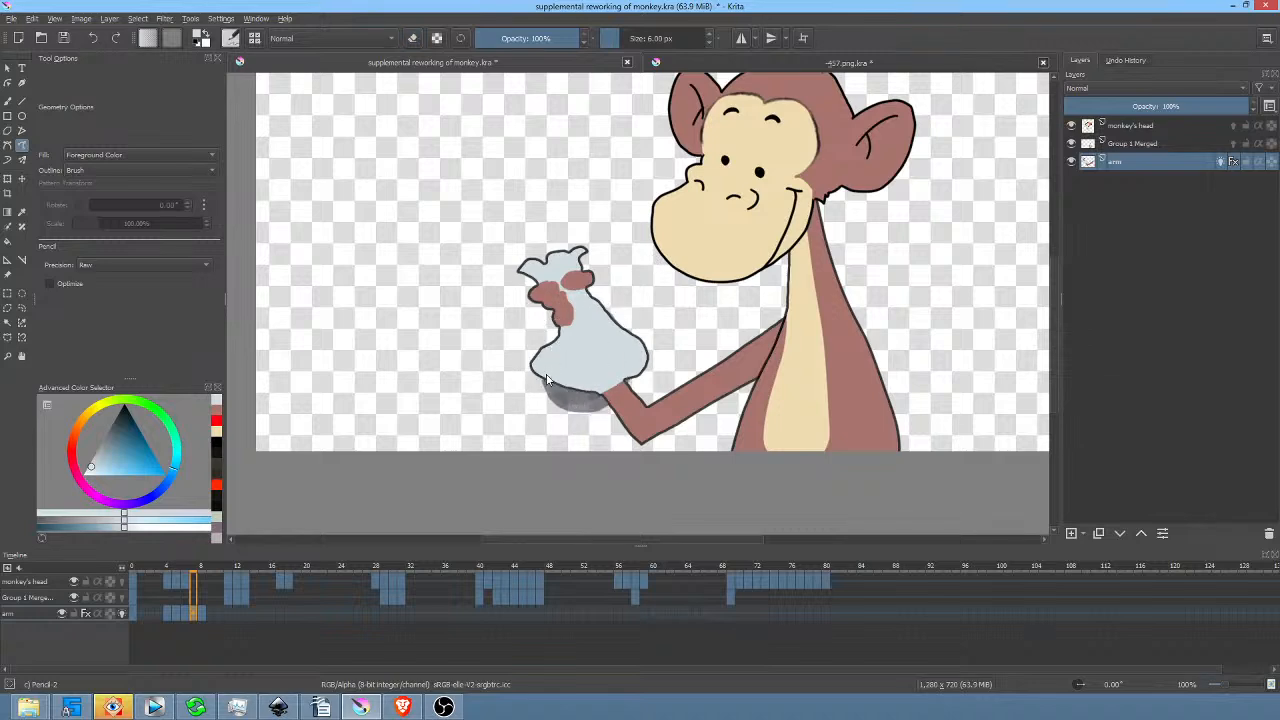
pyautogui.moveTo(574, 402)
pyautogui.mouseDown()
pyautogui.moveTo(604, 404)
pyautogui.moveTo(638, 378)
pyautogui.mouseUp()
pyautogui.press('e')
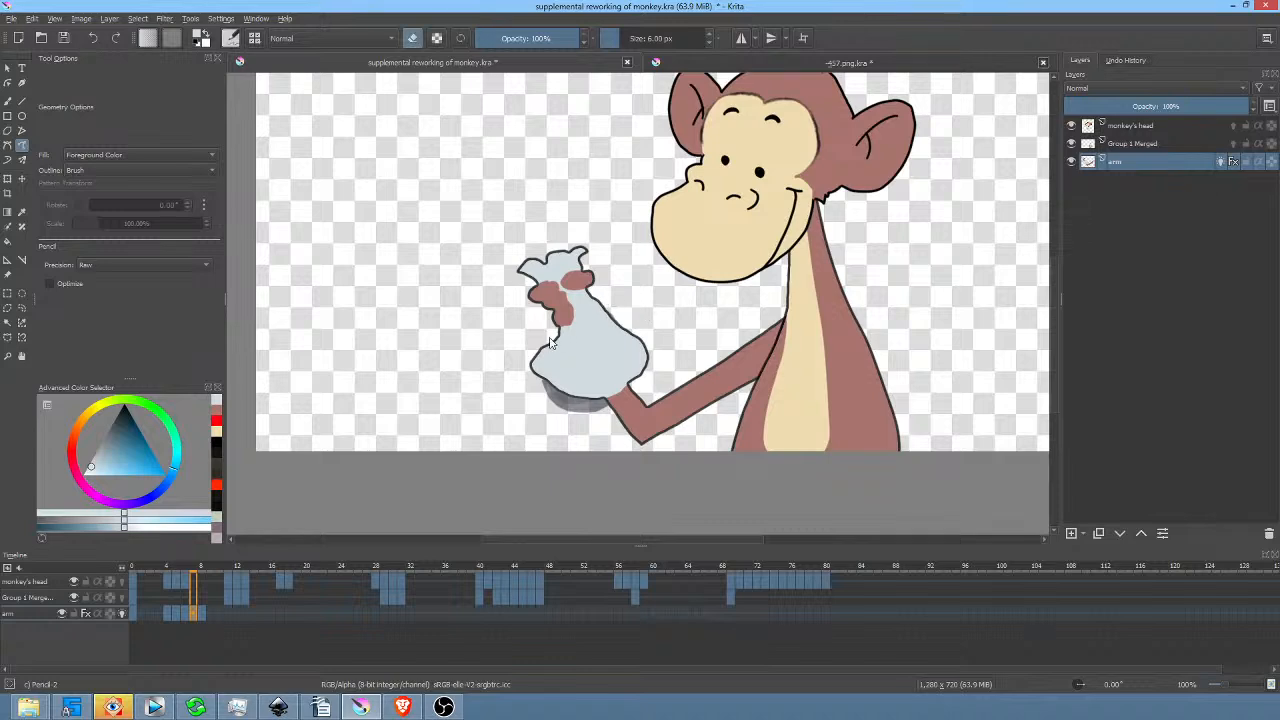
pyautogui.moveTo(548, 345)
pyautogui.mouseDown()
pyautogui.moveTo(536, 385)
pyautogui.moveTo(514, 357)
pyautogui.moveTo(537, 315)
pyautogui.mouseUp()
pyautogui.moveTo(630, 325)
pyautogui.mouseDown()
pyautogui.moveTo(644, 346)
pyautogui.moveTo(634, 380)
pyautogui.moveTo(661, 304)
pyautogui.moveTo(642, 350)
pyautogui.moveTo(670, 352)
pyautogui.mouseUp()
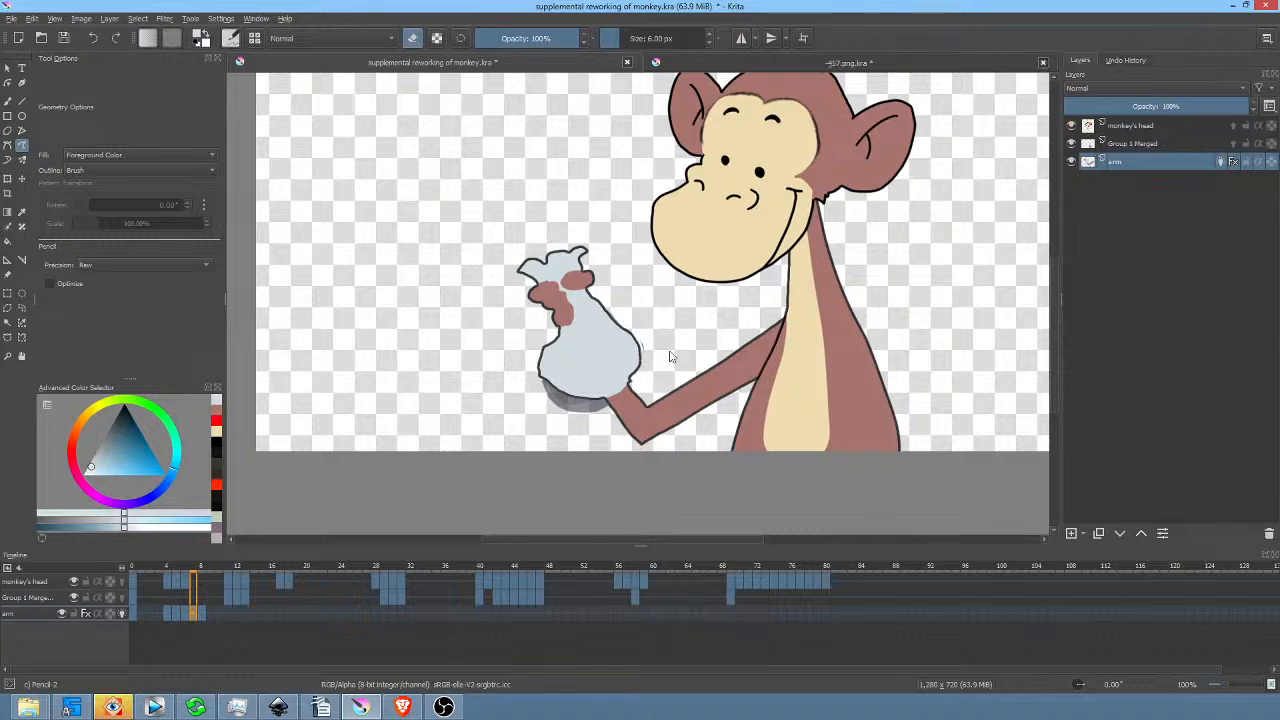
# Check the arm motion from frame 2 to frame 7, then remove its frame 6 drawing and shift the following keyframes one frame earlier.
pyautogui.click(149, 615)
pyautogui.press('space')
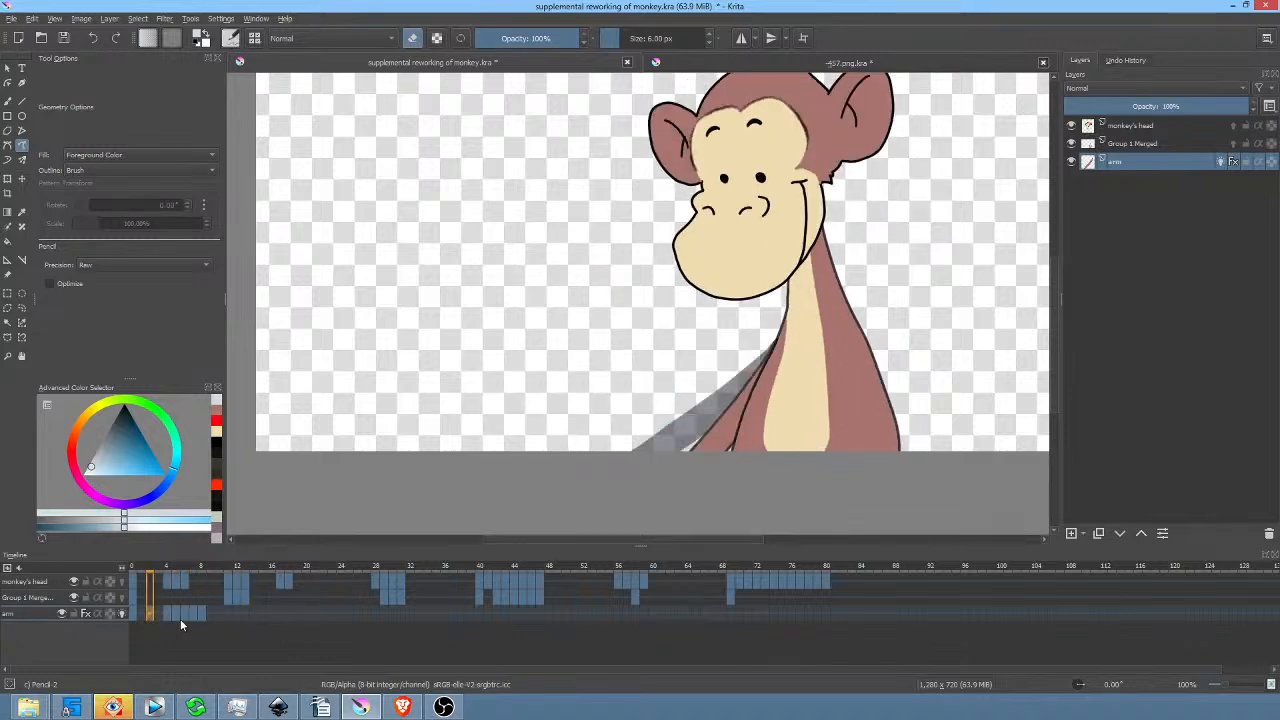
pyautogui.click(177, 614)
pyautogui.click(185, 612)
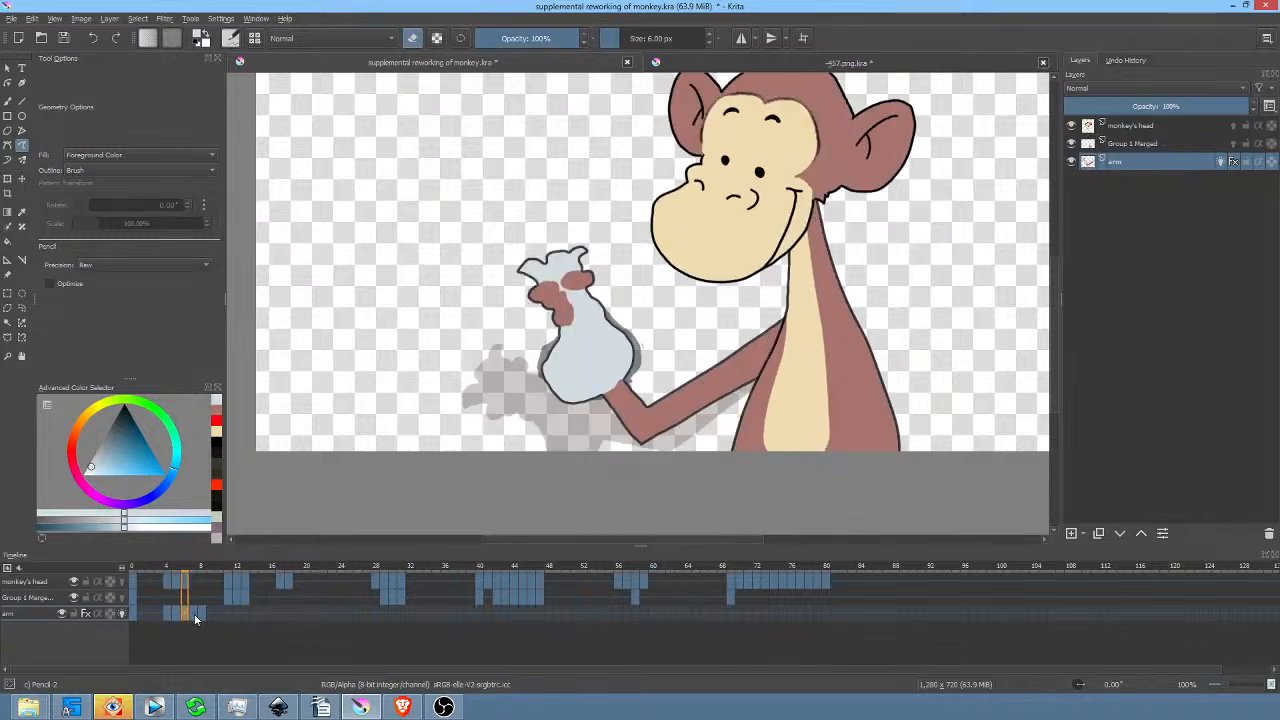
pyautogui.click(195, 613)
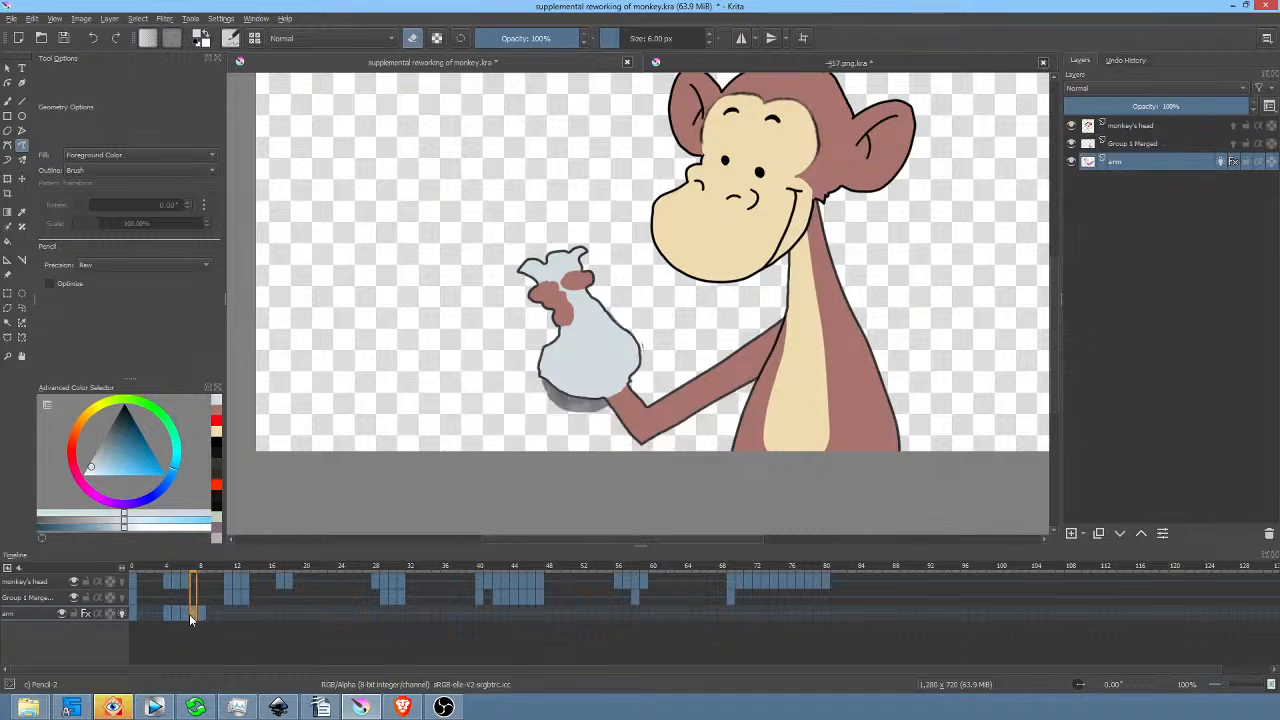
pyautogui.click(186, 614)
pyautogui.moveTo(193, 613); pyautogui.dragTo(186, 614)
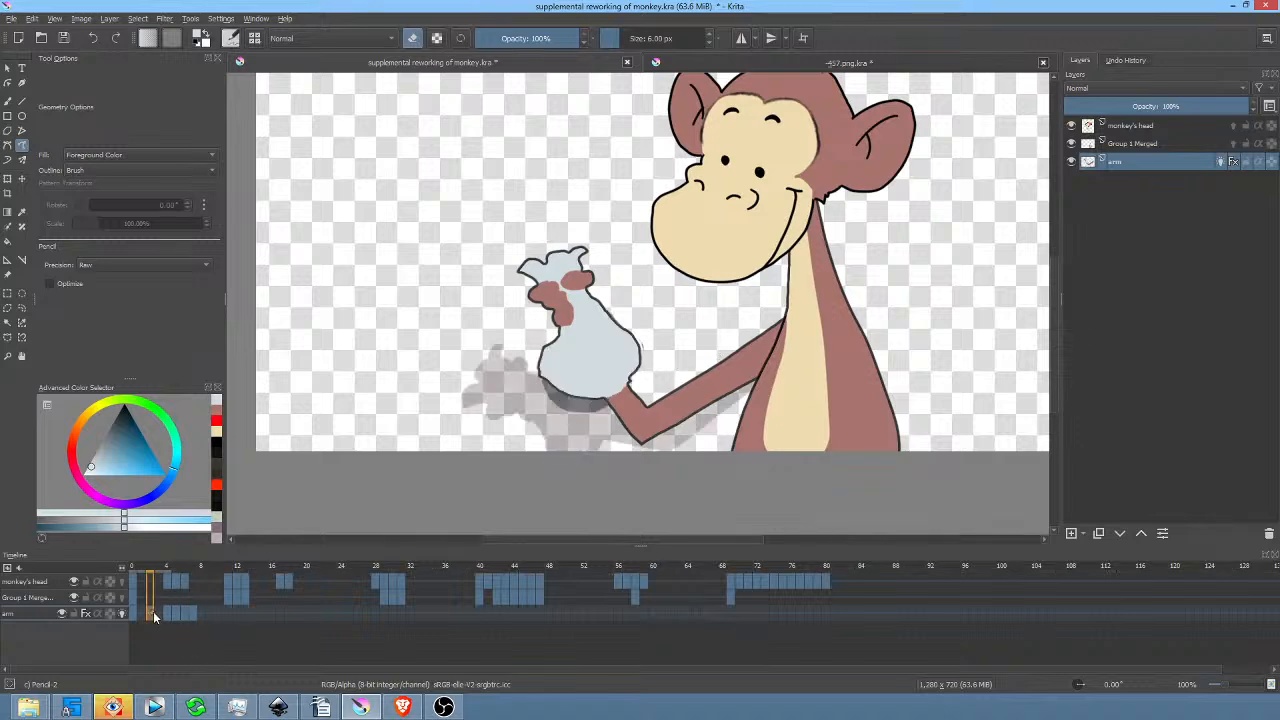
# Play the shortened arm animation from frame 4, turn off its onion skins and scrub through frames 2 to 8.
pyautogui.click(163, 613)
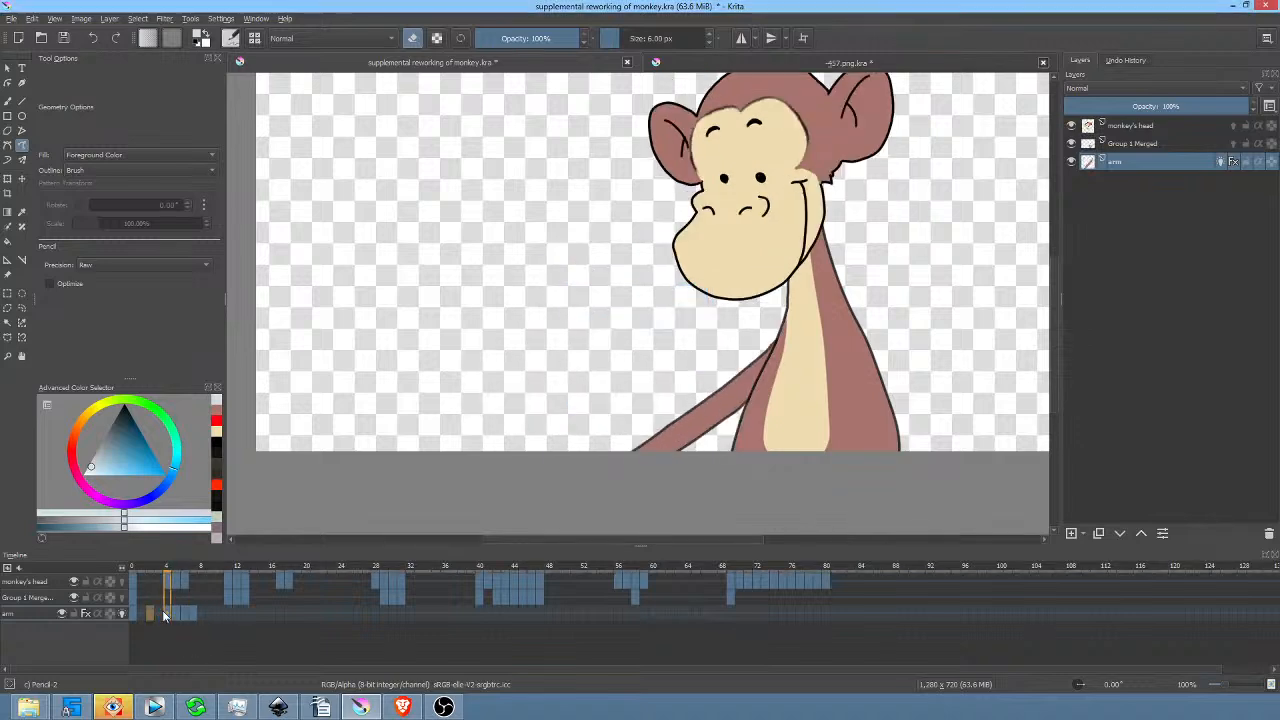
pyautogui.press('space')
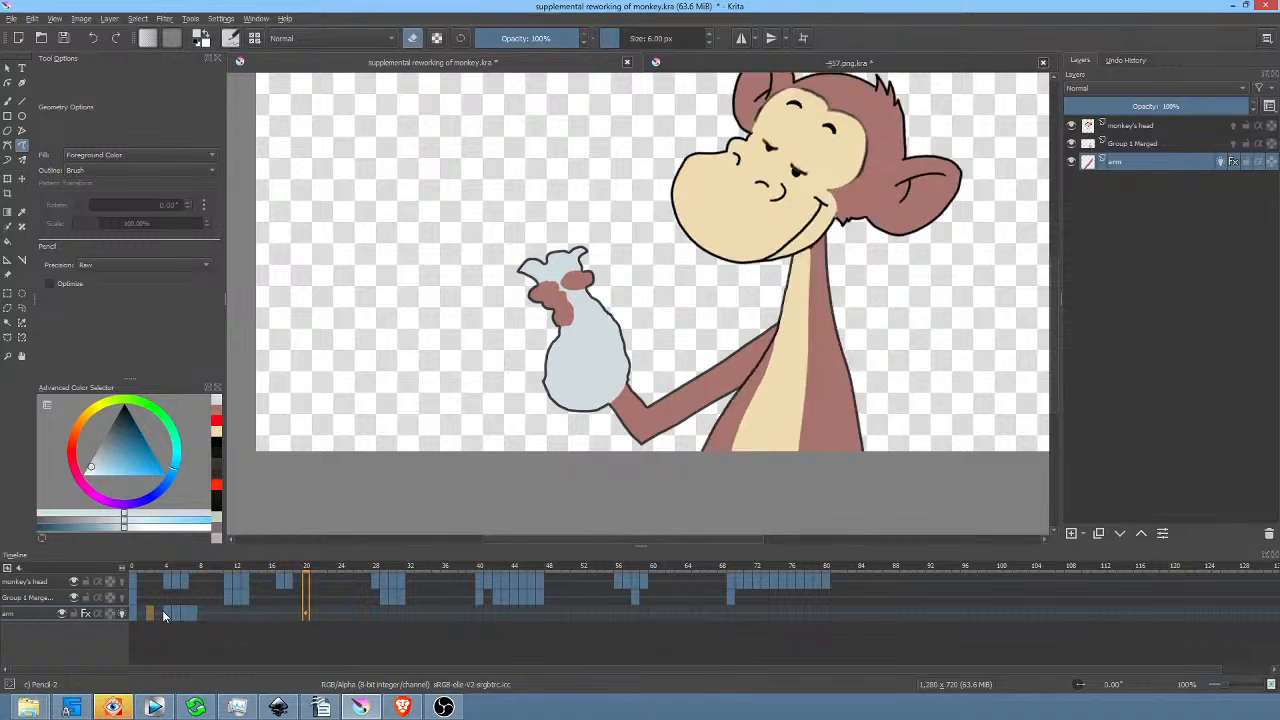
pyautogui.click(228, 615)
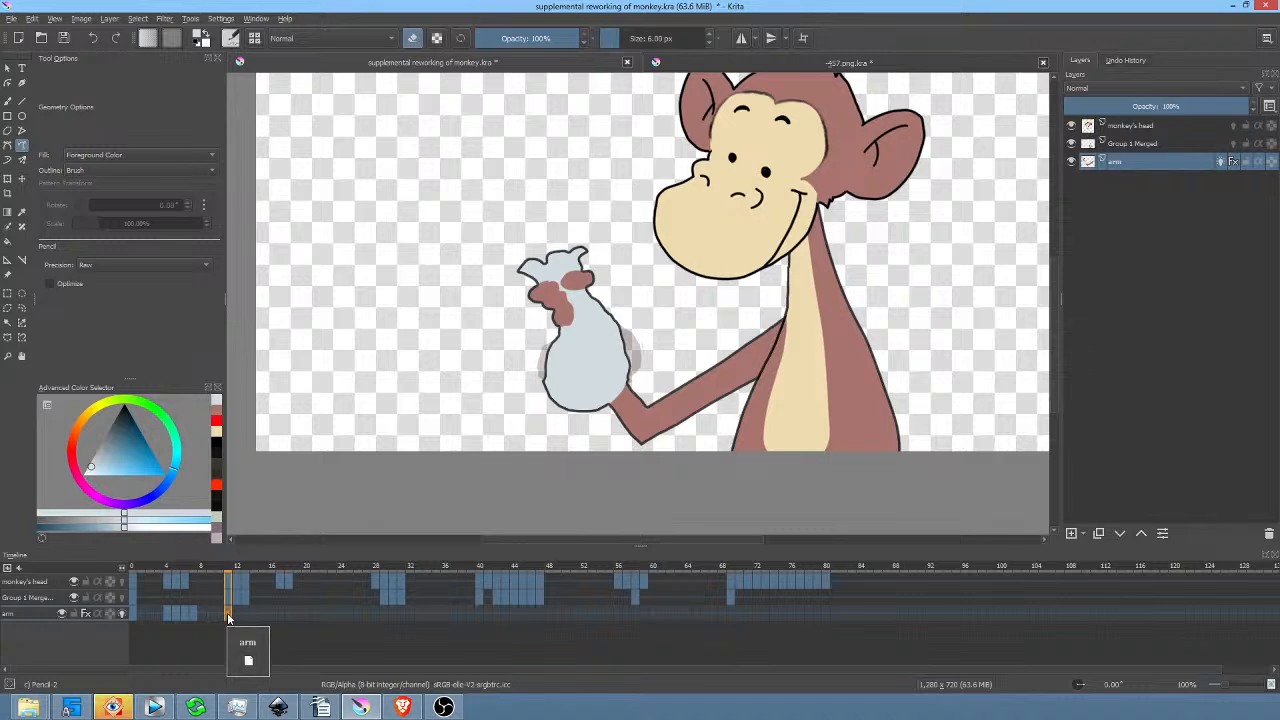
pyautogui.click(167, 614)
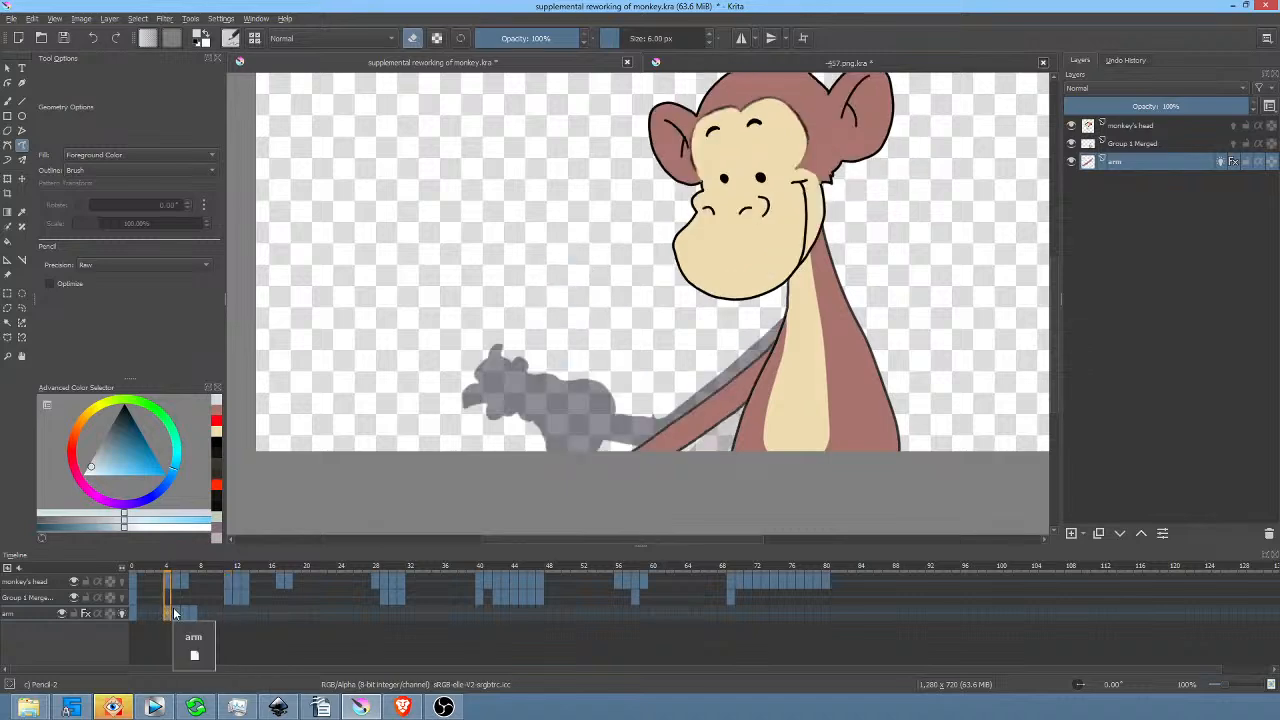
pyautogui.click(122, 613)
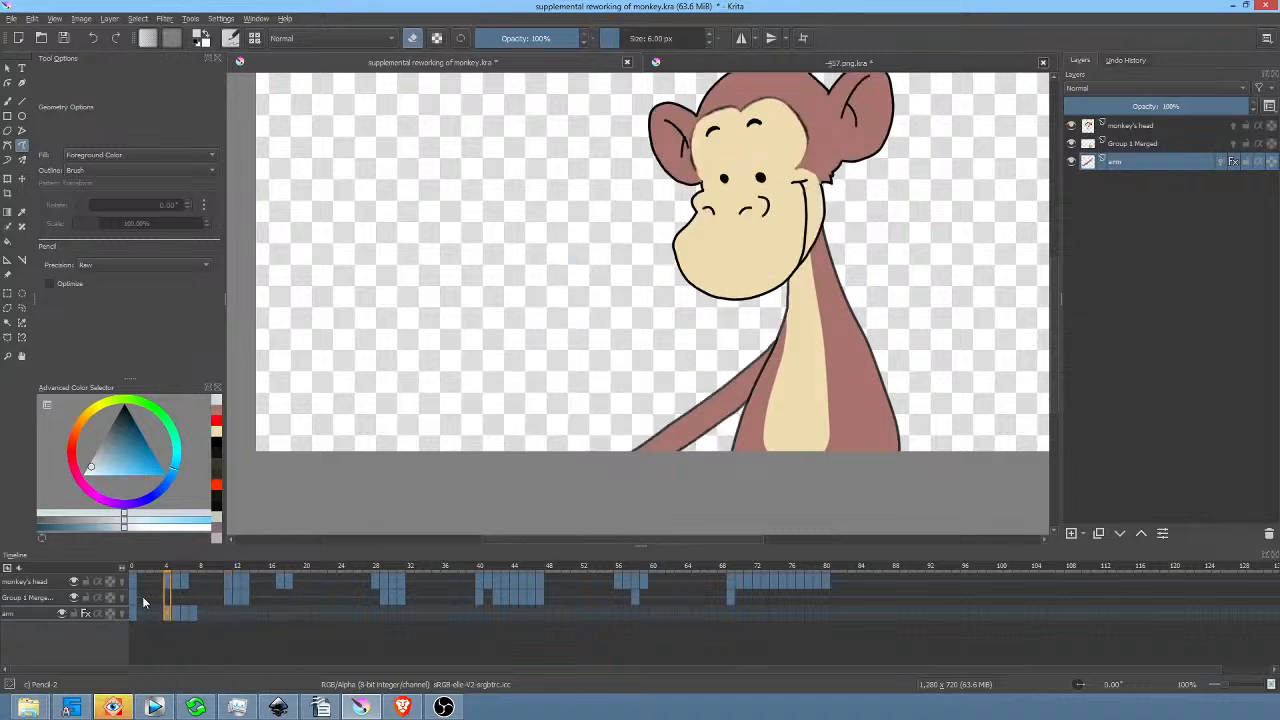
pyautogui.moveTo(148, 614); pyautogui.dragTo(204, 616)
pyautogui.press('space')
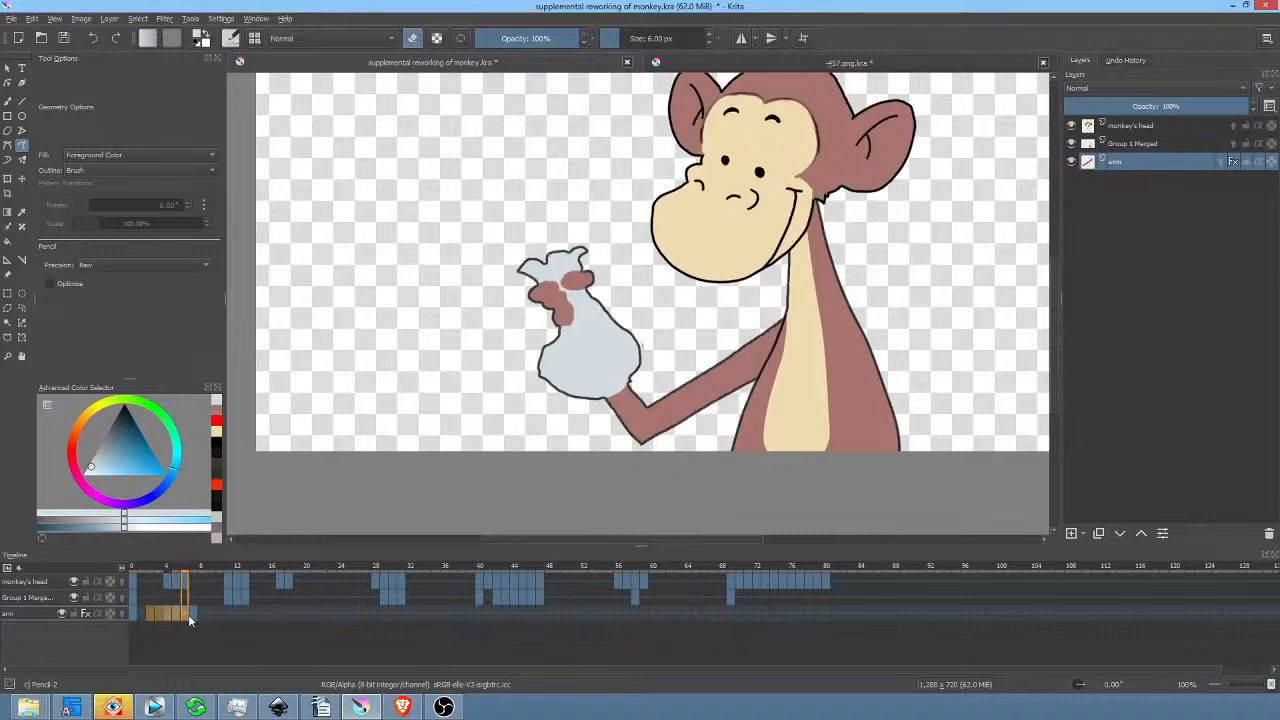
pyautogui.moveTo(802, 243); pyautogui.dragTo(760, 335)
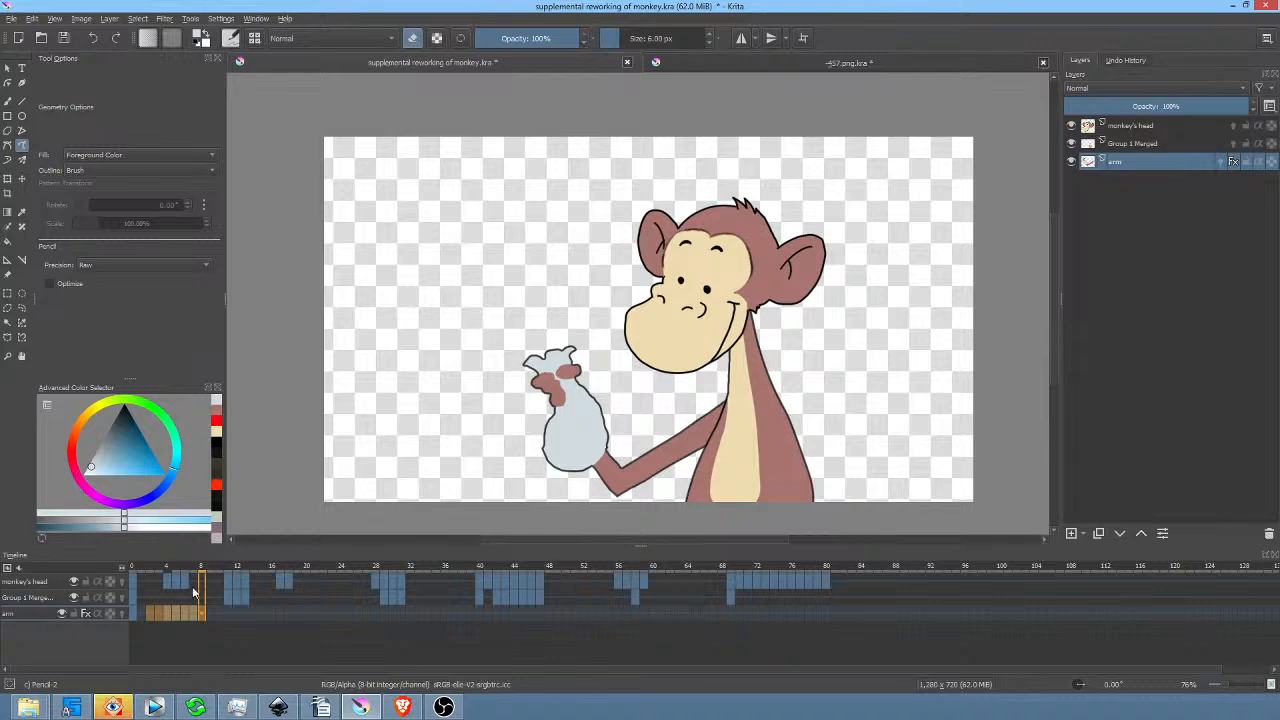
pyautogui.moveTo(218, 613)
pyautogui.mouseDown()
pyautogui.moveTo(162, 614)
pyautogui.moveTo(195, 616)
pyautogui.mouseUp()
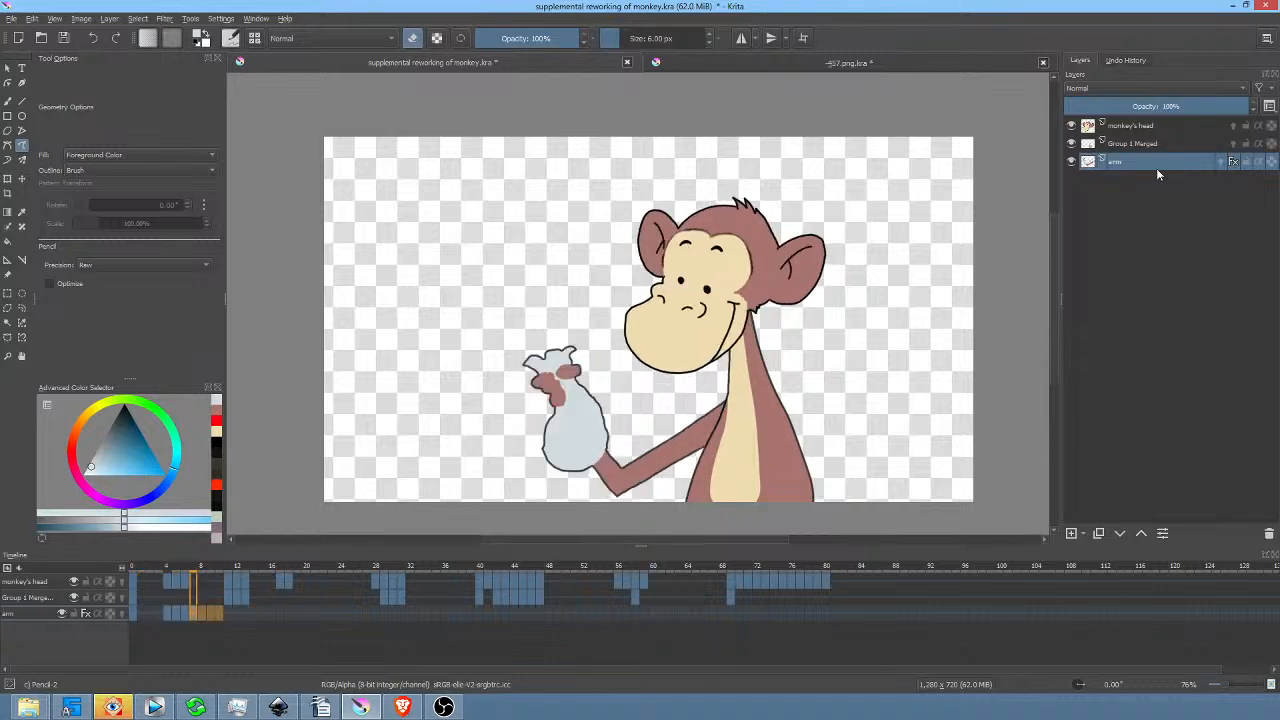
# Open the arm layer's style settings and try an Inner Shadow effect on it.
pyautogui.moveTo(1157, 172)
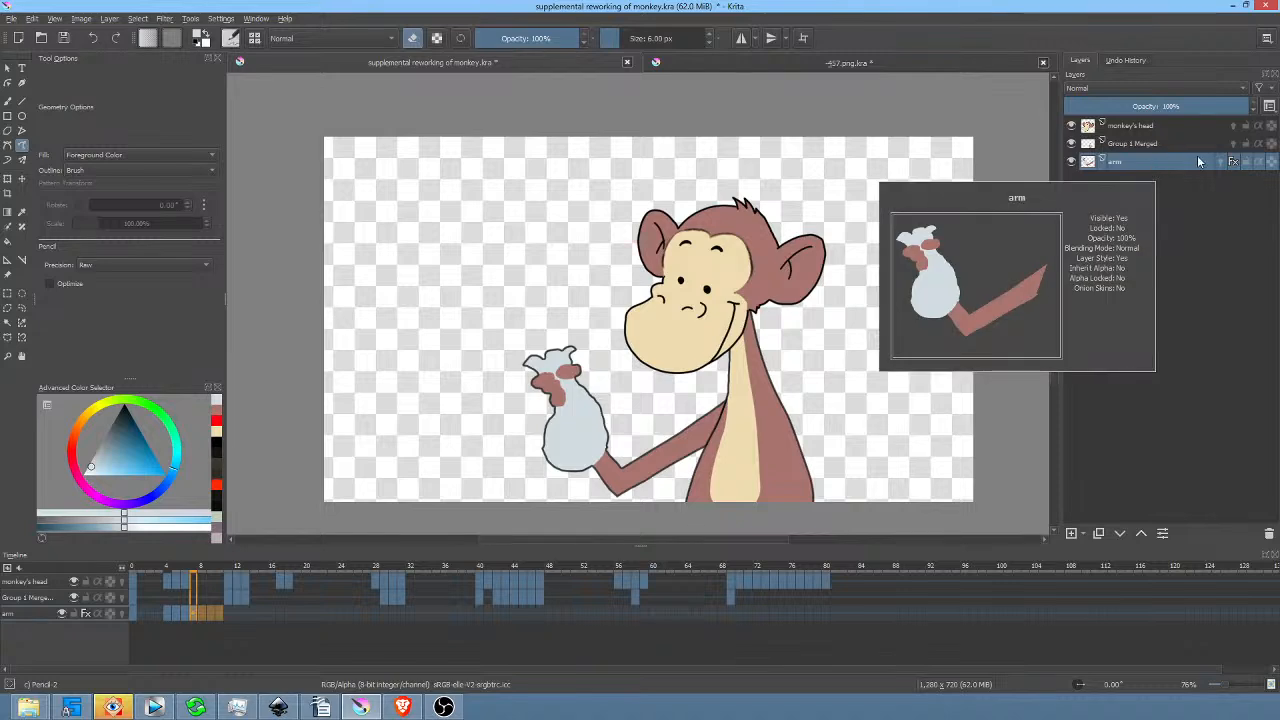
pyautogui.rightClick(1160, 162)
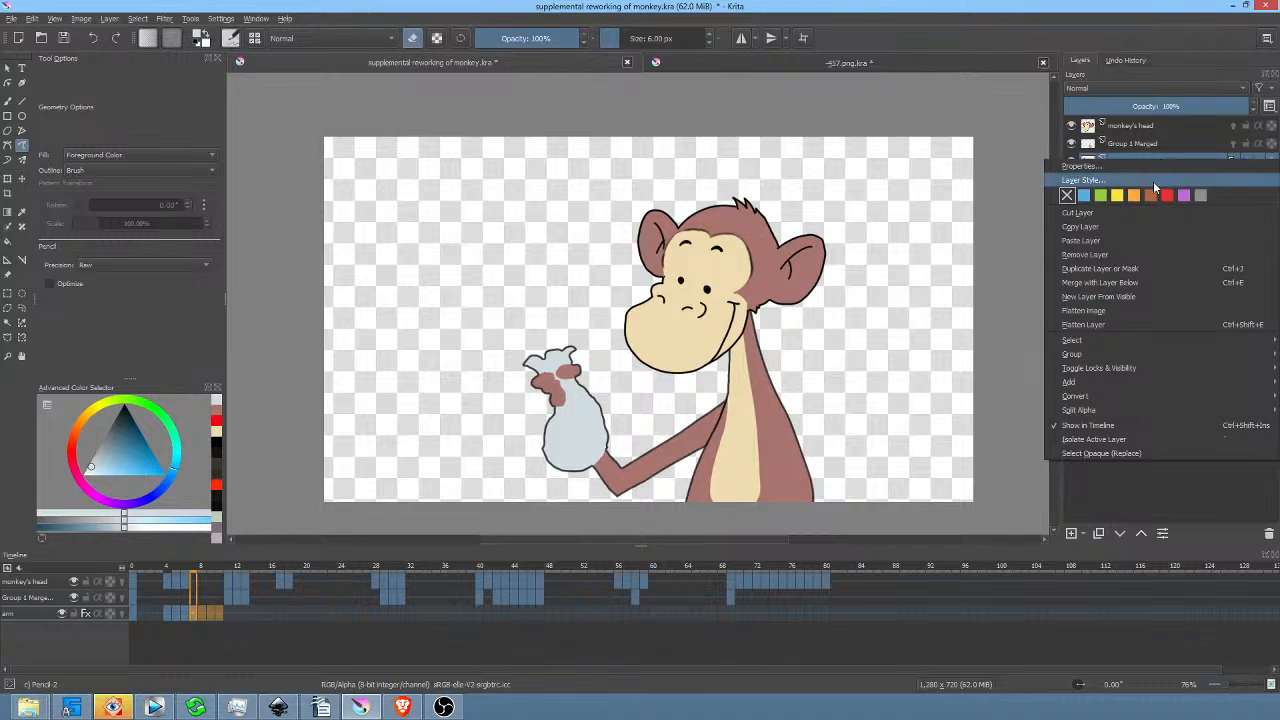
pyautogui.click(1153, 181)
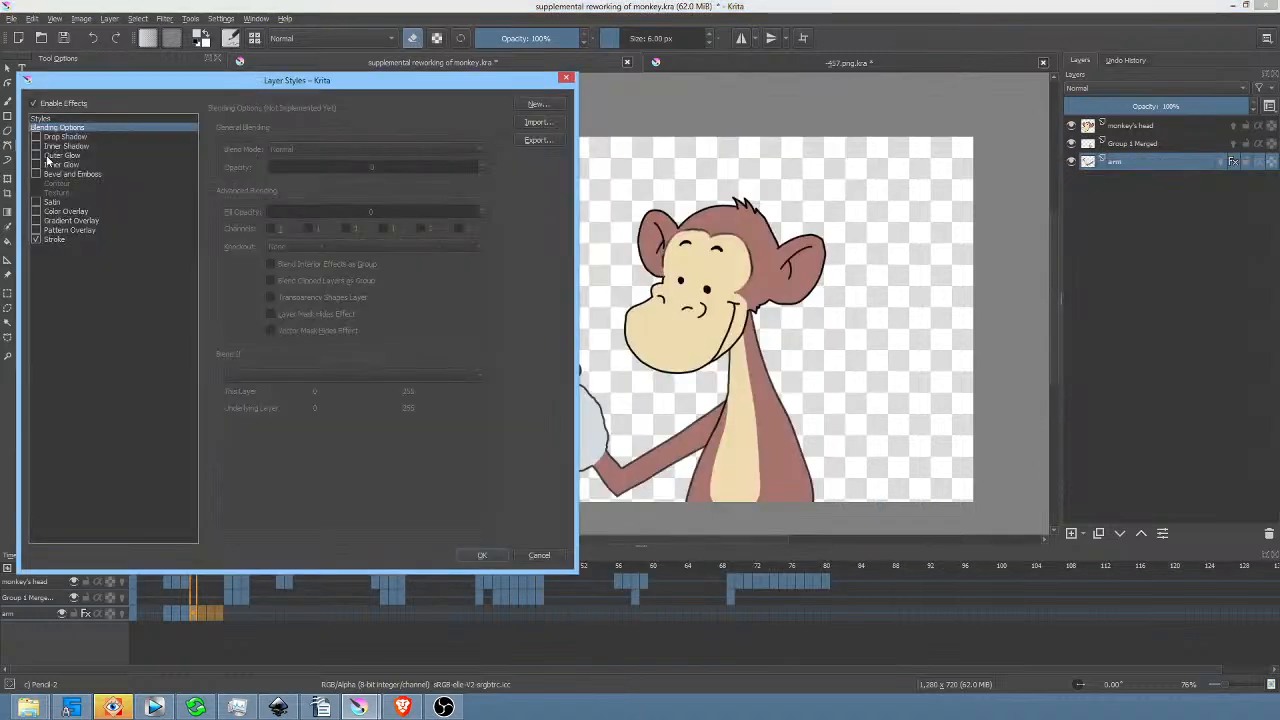
pyautogui.click(36, 146)
pyautogui.click(66, 147)
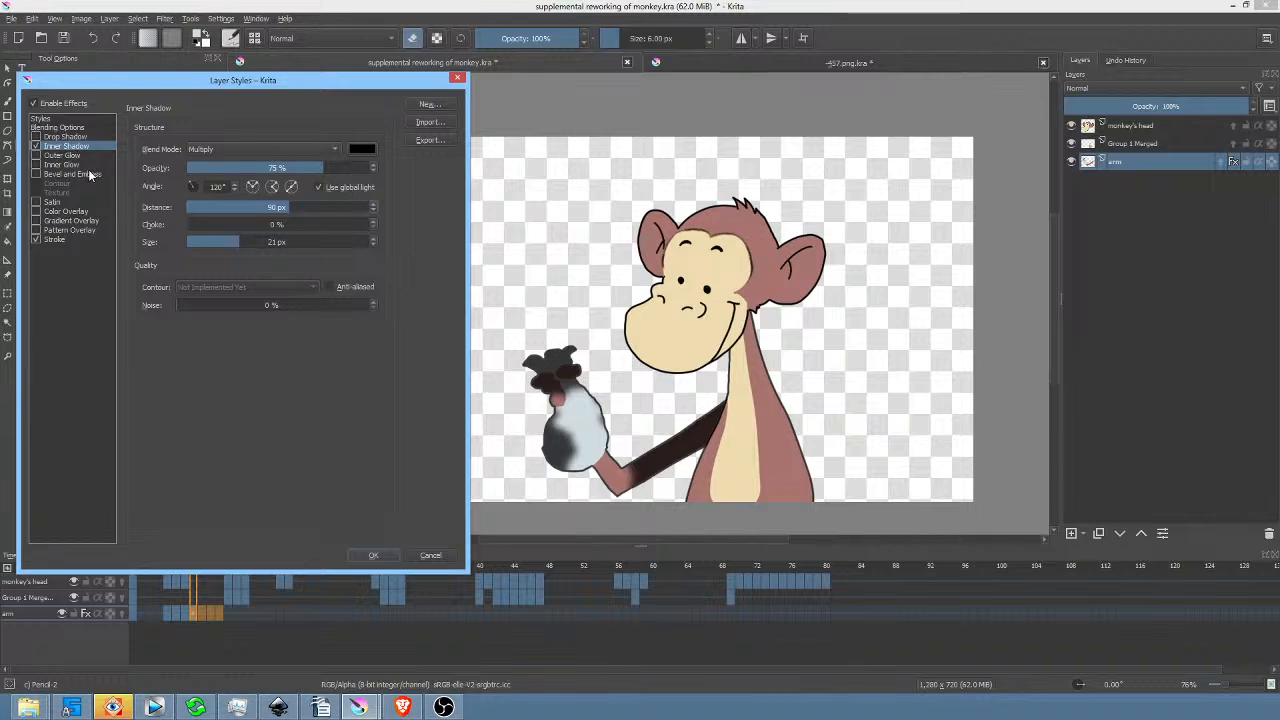
pyautogui.click(37, 147)
# Try a black Inner Glow on the arm layer with 45 % noise and Multiply blending, and discard the style changes.
pyautogui.click(36, 165)
pyautogui.click(60, 165)
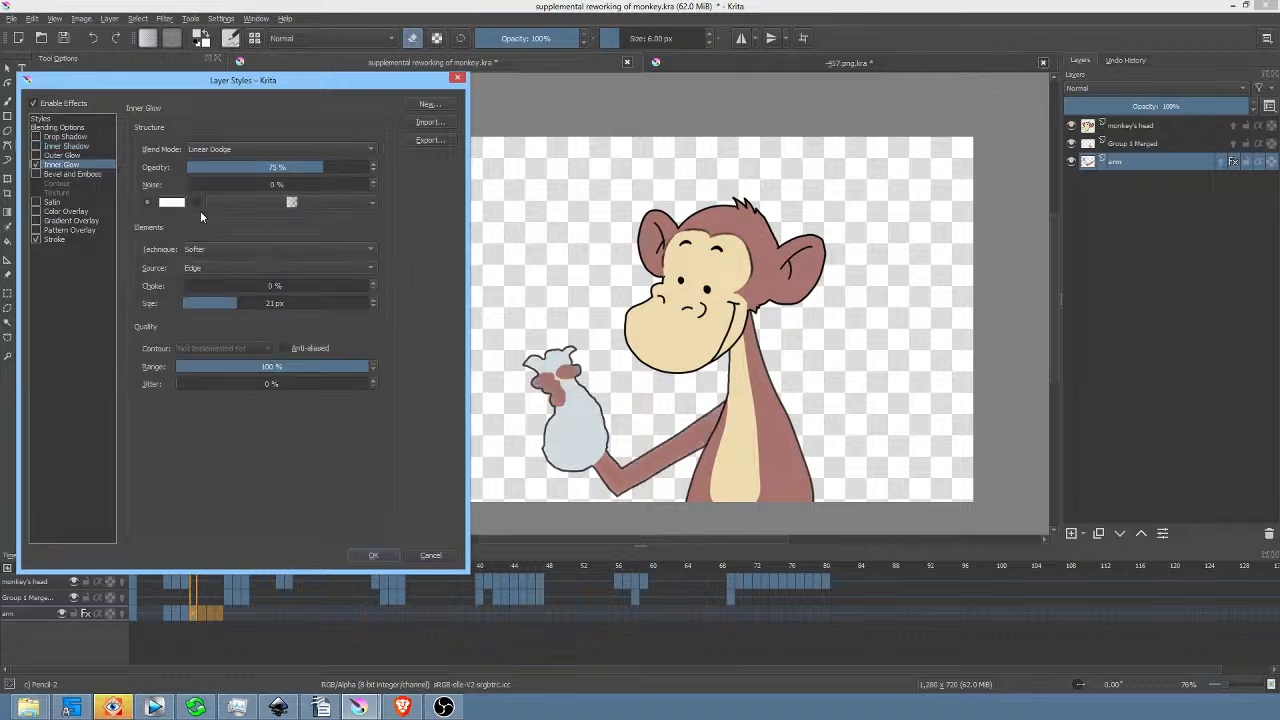
pyautogui.click(175, 203)
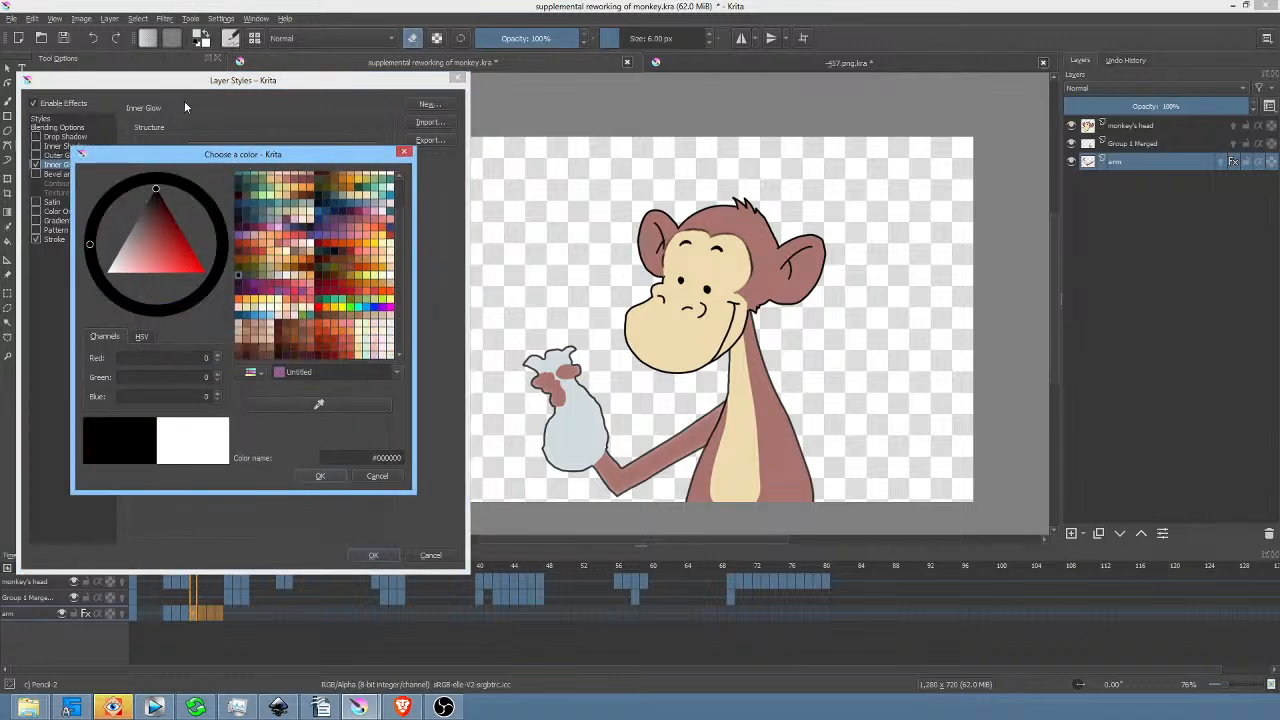
pyautogui.click(320, 476)
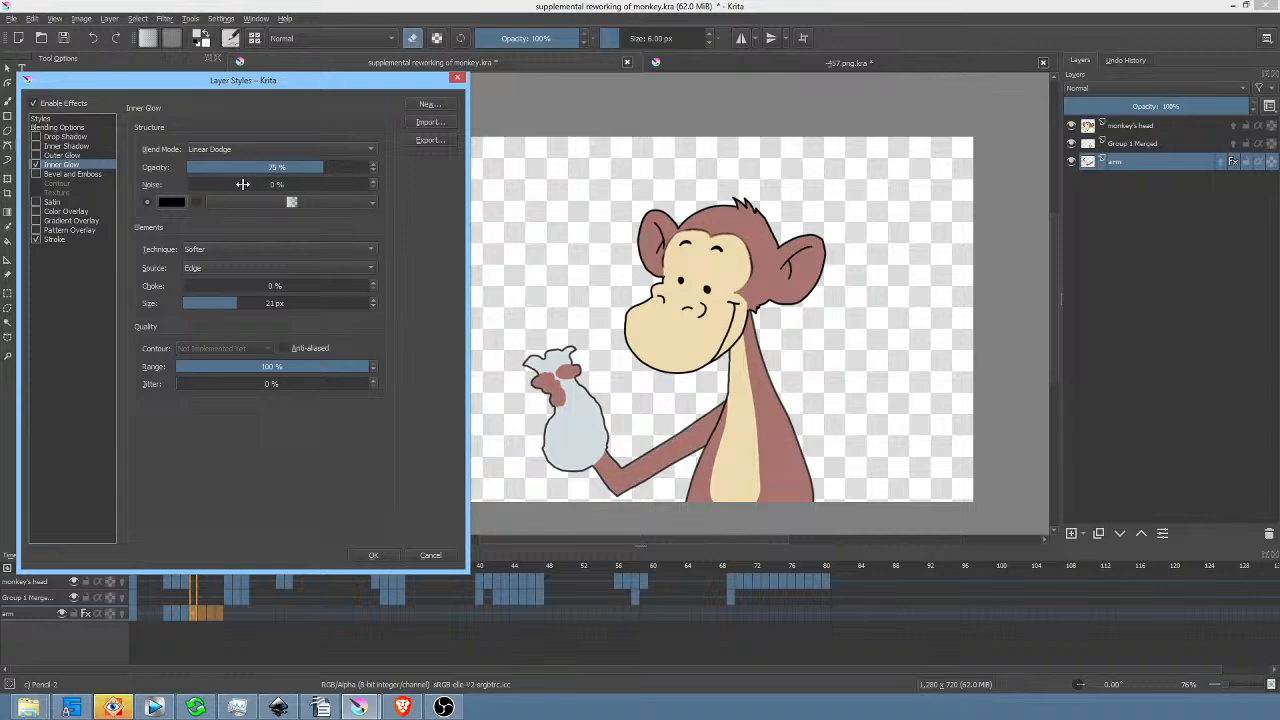
pyautogui.moveTo(215, 186); pyautogui.dragTo(268, 186)
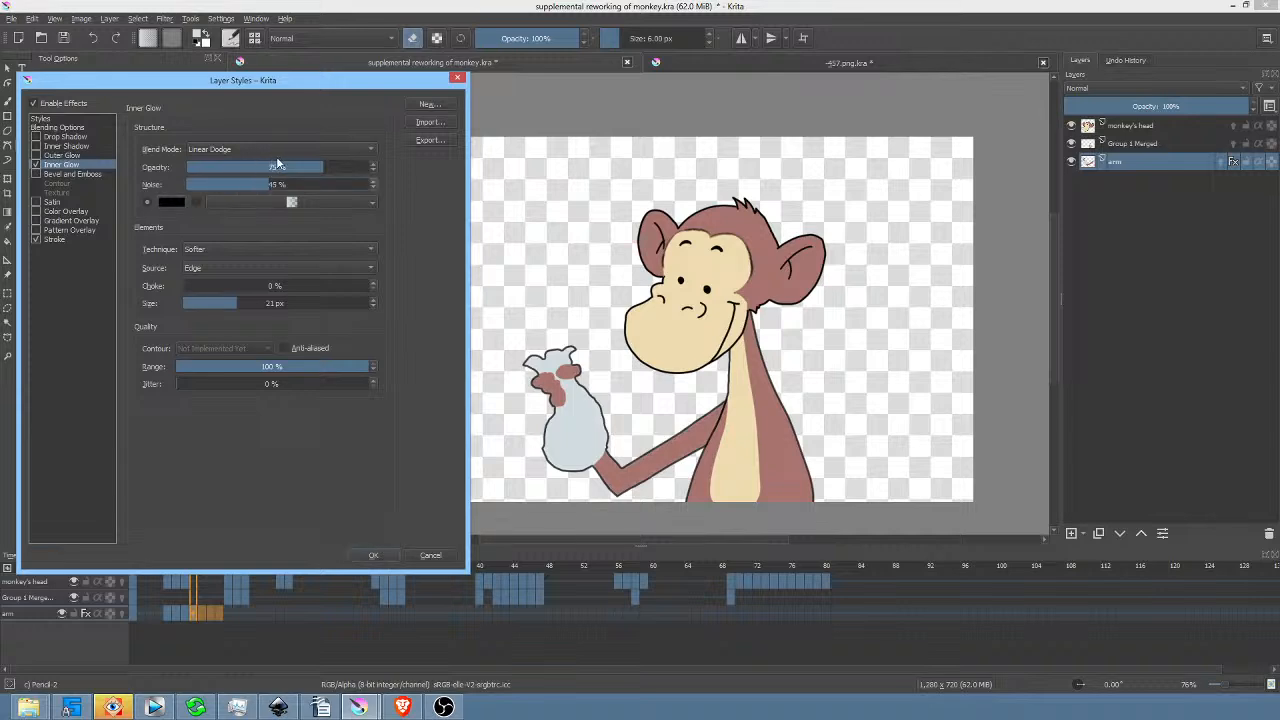
pyautogui.click(271, 150)
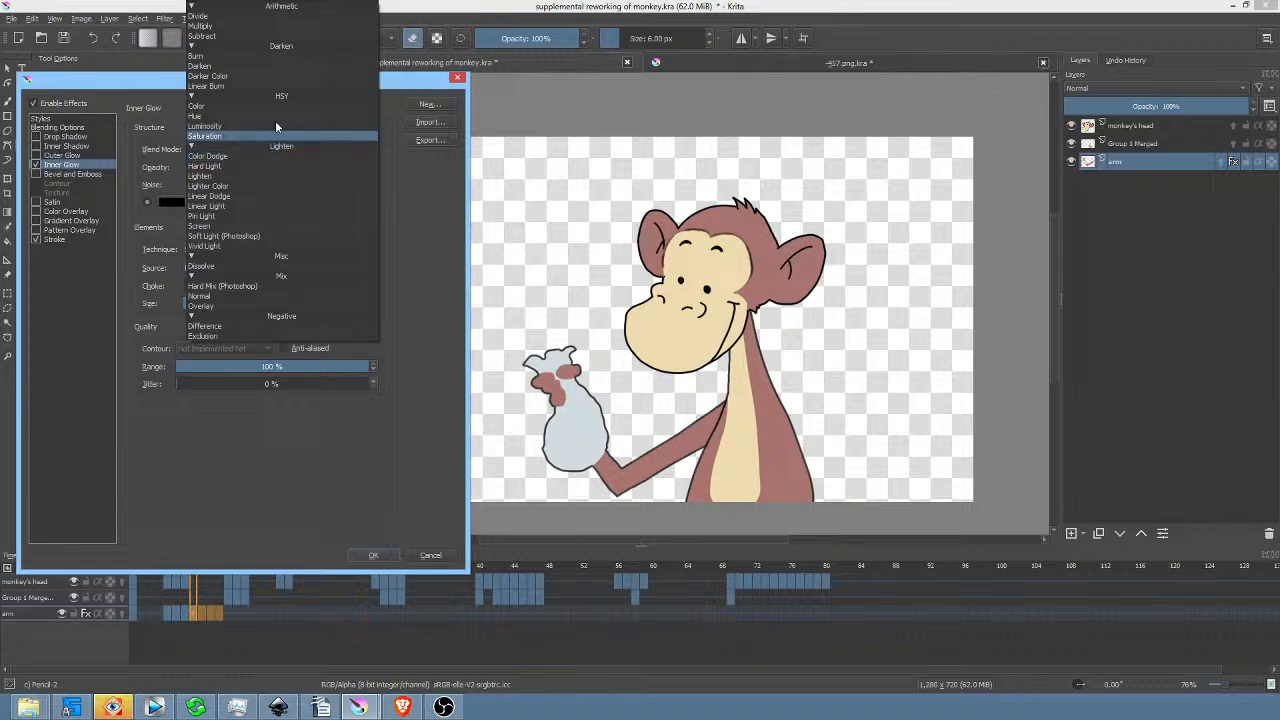
pyautogui.click(278, 26)
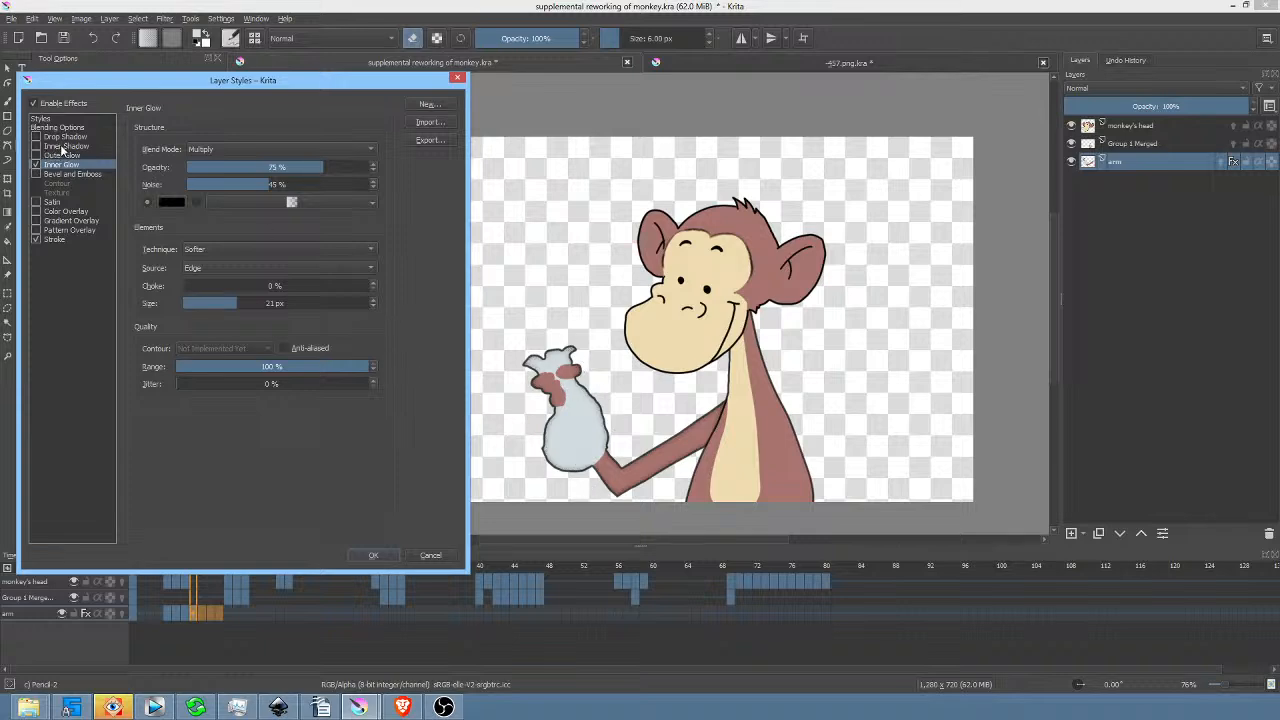
pyautogui.click(422, 552)
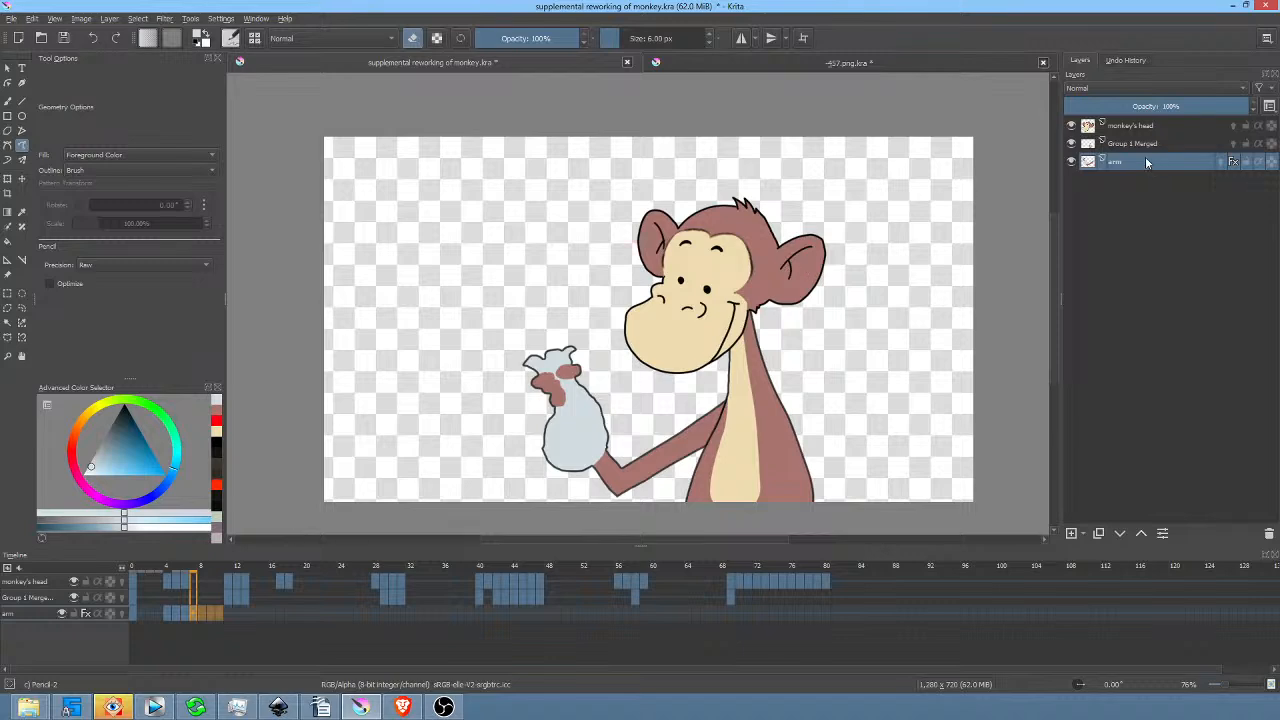
# Check the arm layer's drawings with the layer style applied, stepping through frames 4 to 13.
pyautogui.moveTo(244, 615); pyautogui.dragTo(214, 613)
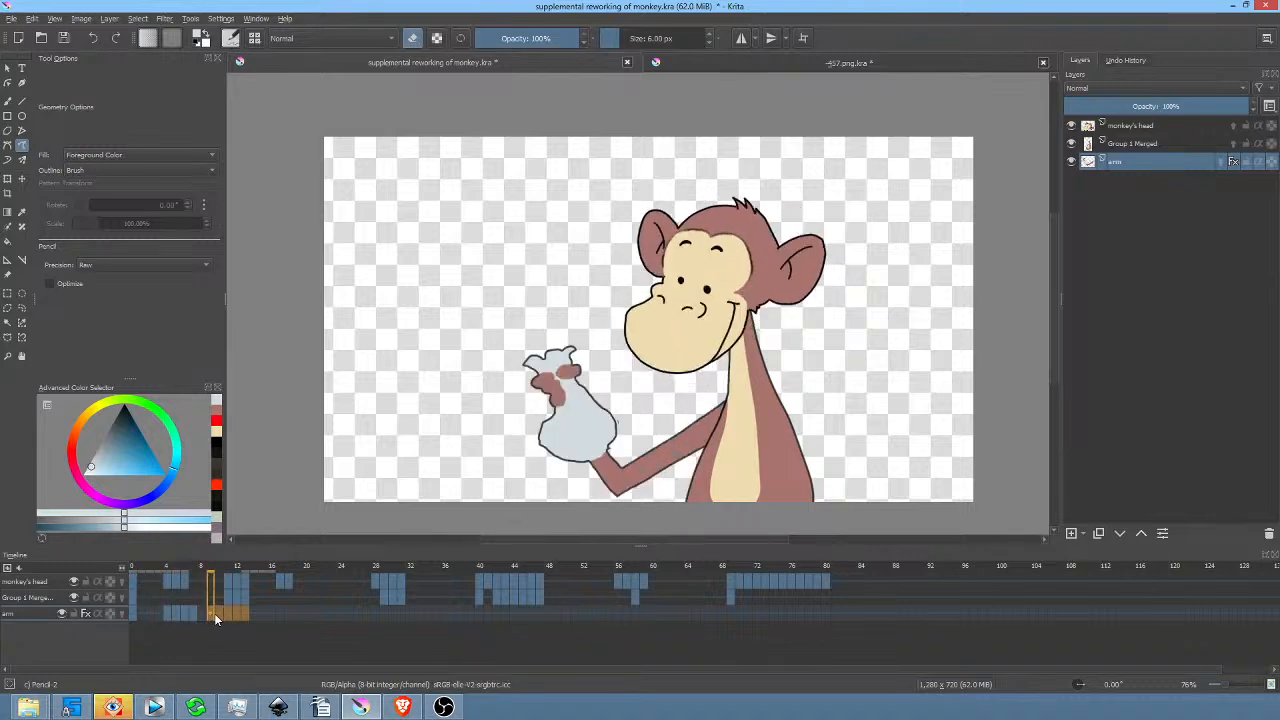
pyautogui.click(170, 611)
pyautogui.click(177, 612)
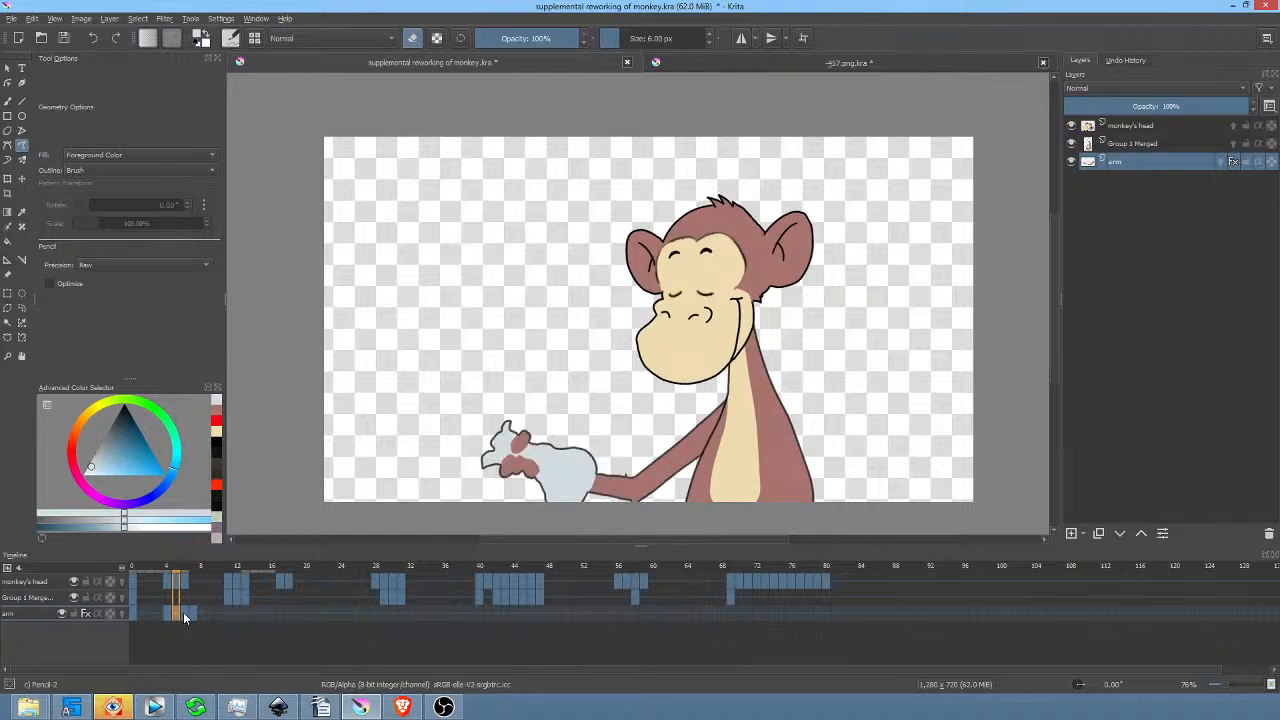
pyautogui.click(185, 612)
pyautogui.click(200, 613)
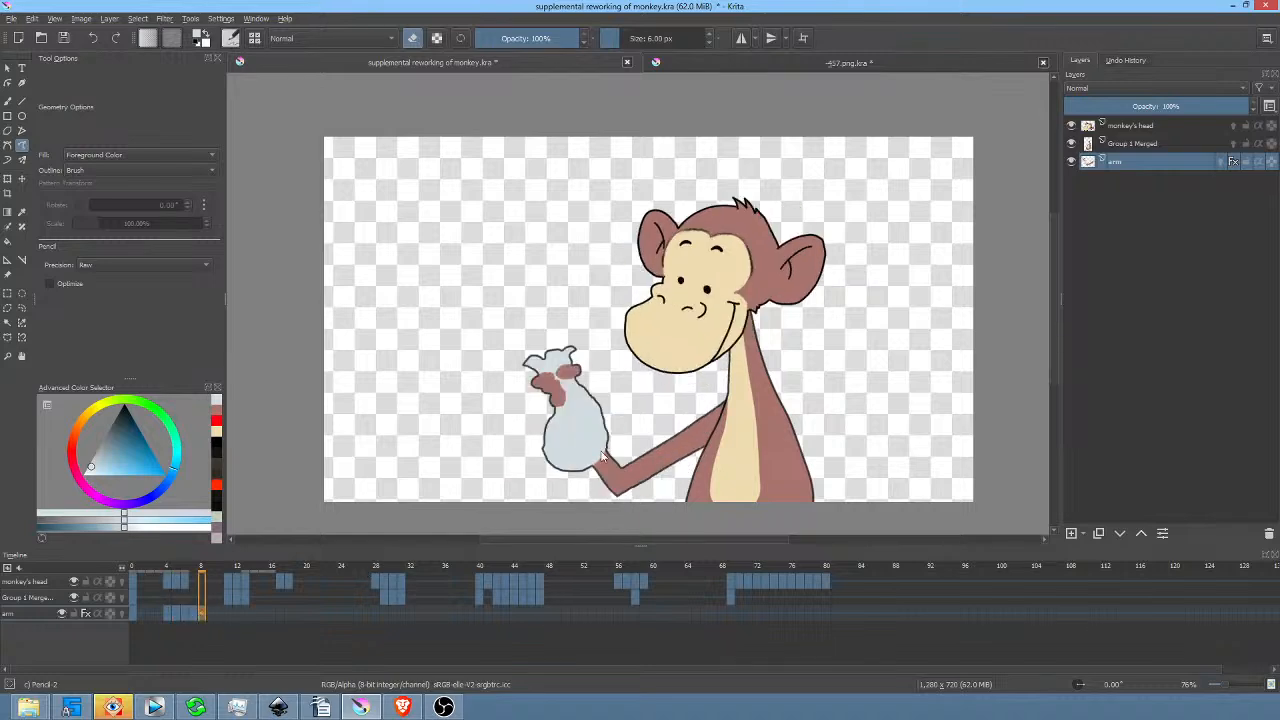
# Place the arm layer in a new group and bring up the Merge Group option without applying it.
pyautogui.rightClick(1169, 162)
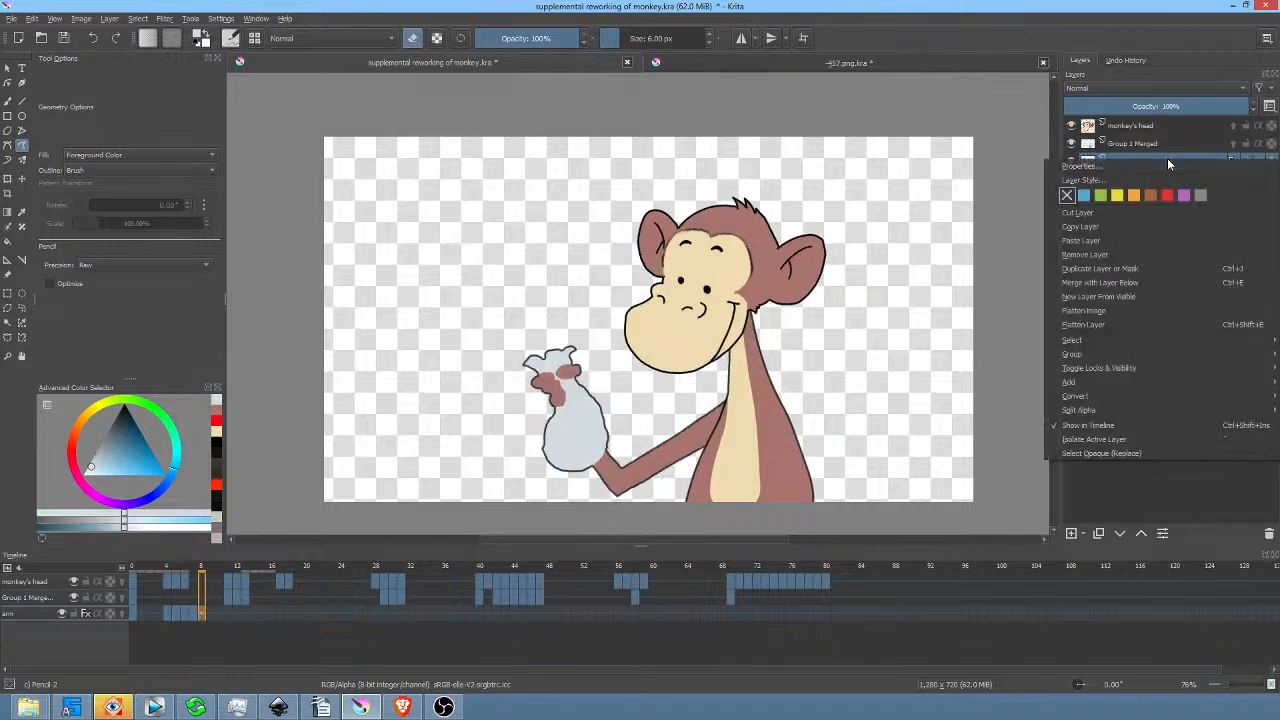
pyautogui.click(1096, 326)
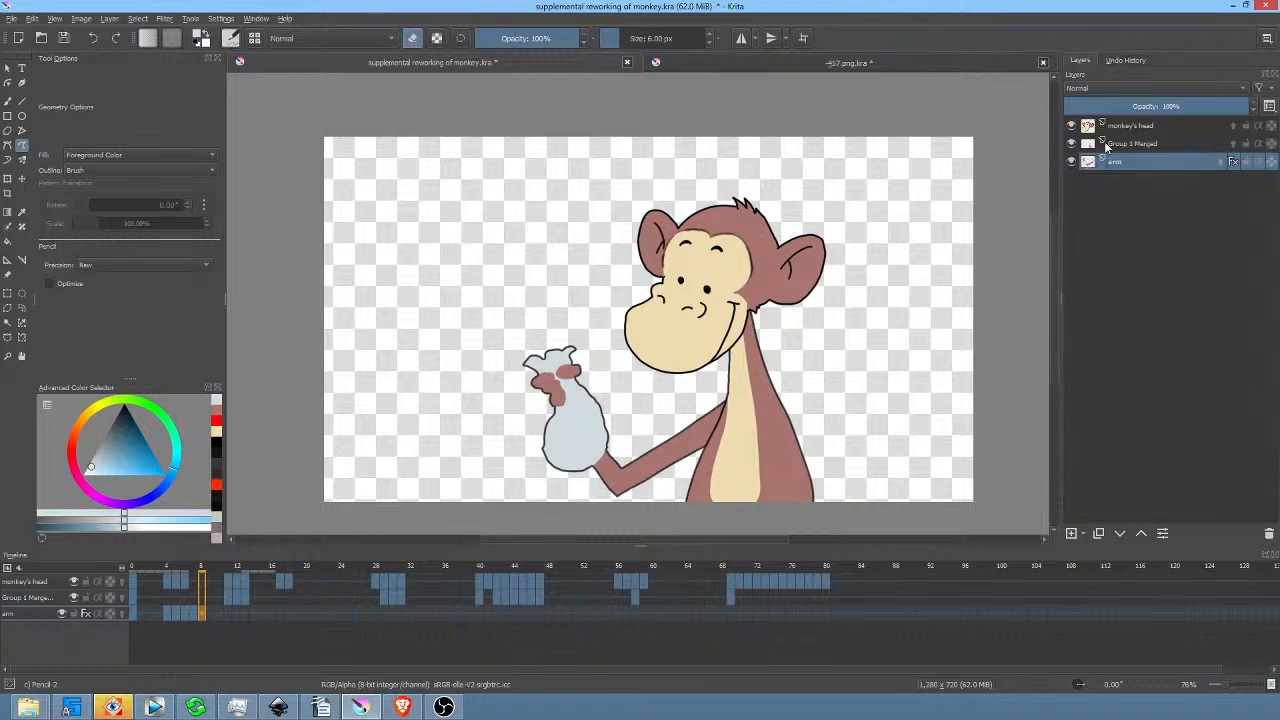
pyautogui.moveTo(1120, 166)
pyautogui.hotkey('ctrl', 'g')
pyautogui.click(1125, 165)
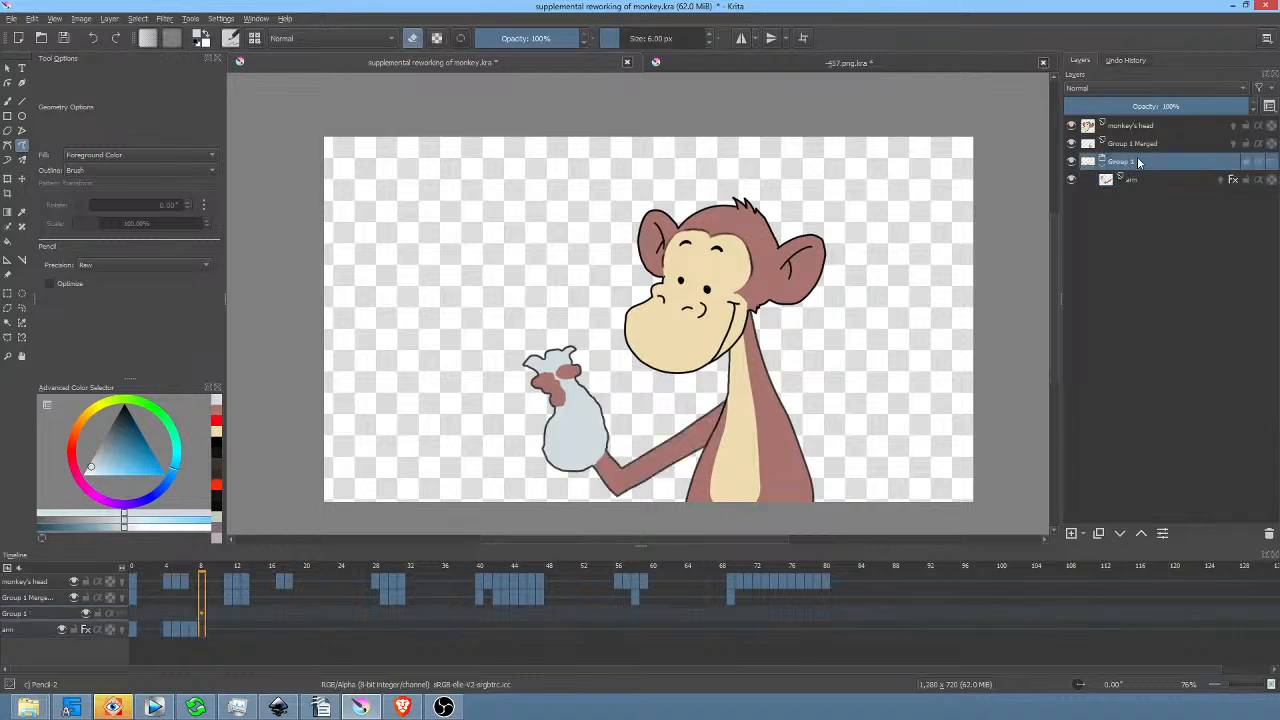
pyautogui.rightClick(1137, 157)
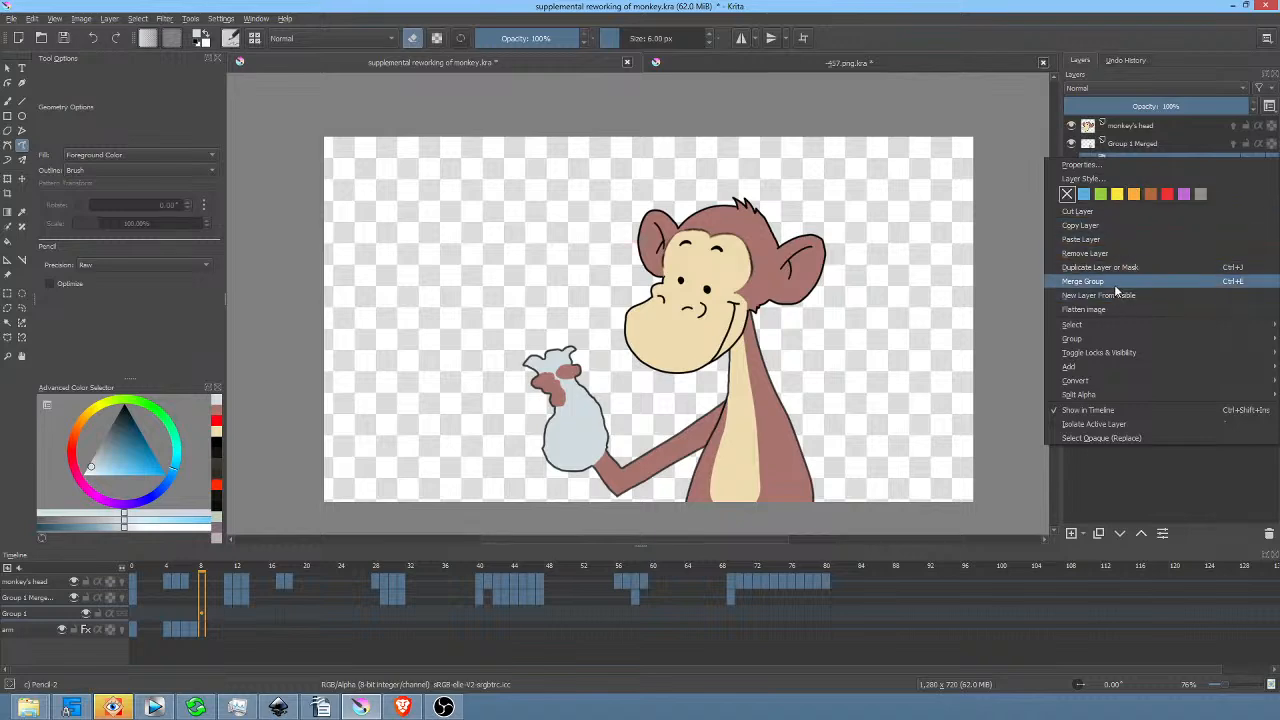
pyautogui.click(1046, 10)
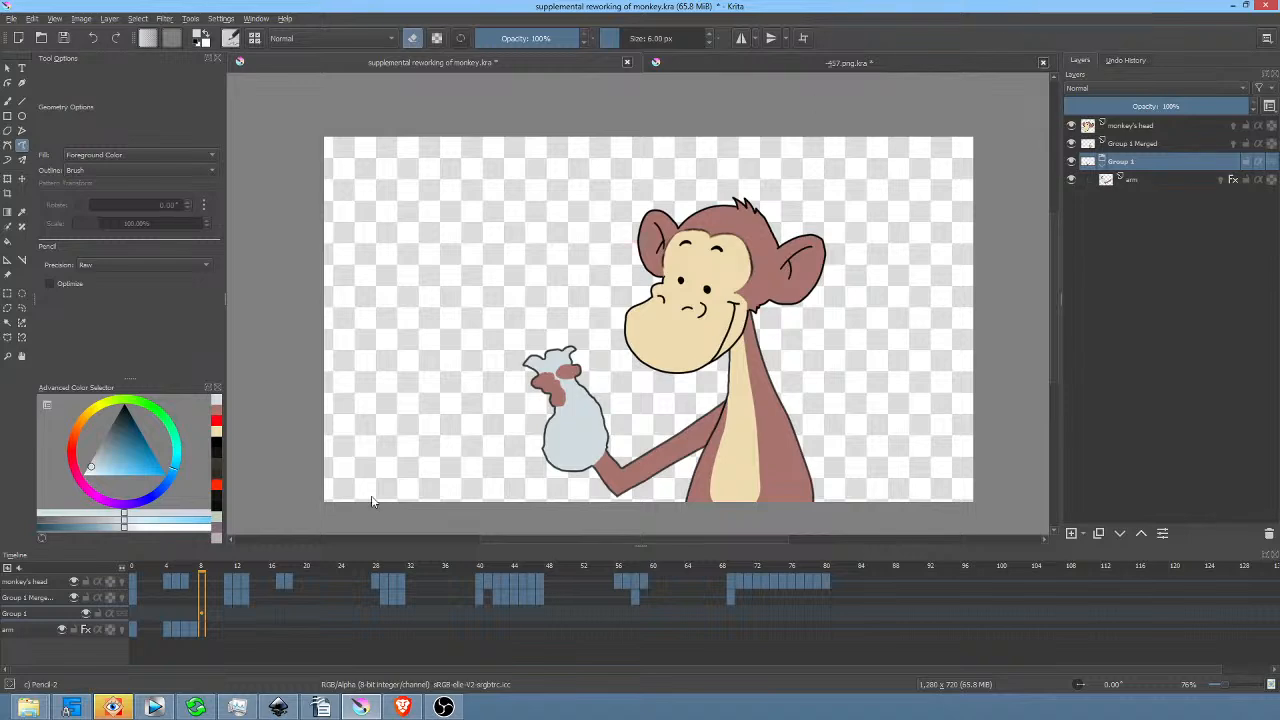
# Scrub the grouped arm animation between frames 0 and 14 to inspect its outlined drawings.
pyautogui.moveTo(200, 607)
pyautogui.mouseDown()
pyautogui.moveTo(131, 613)
pyautogui.moveTo(200, 614)
pyautogui.moveTo(141, 616)
pyautogui.moveTo(191, 621)
pyautogui.mouseUp()
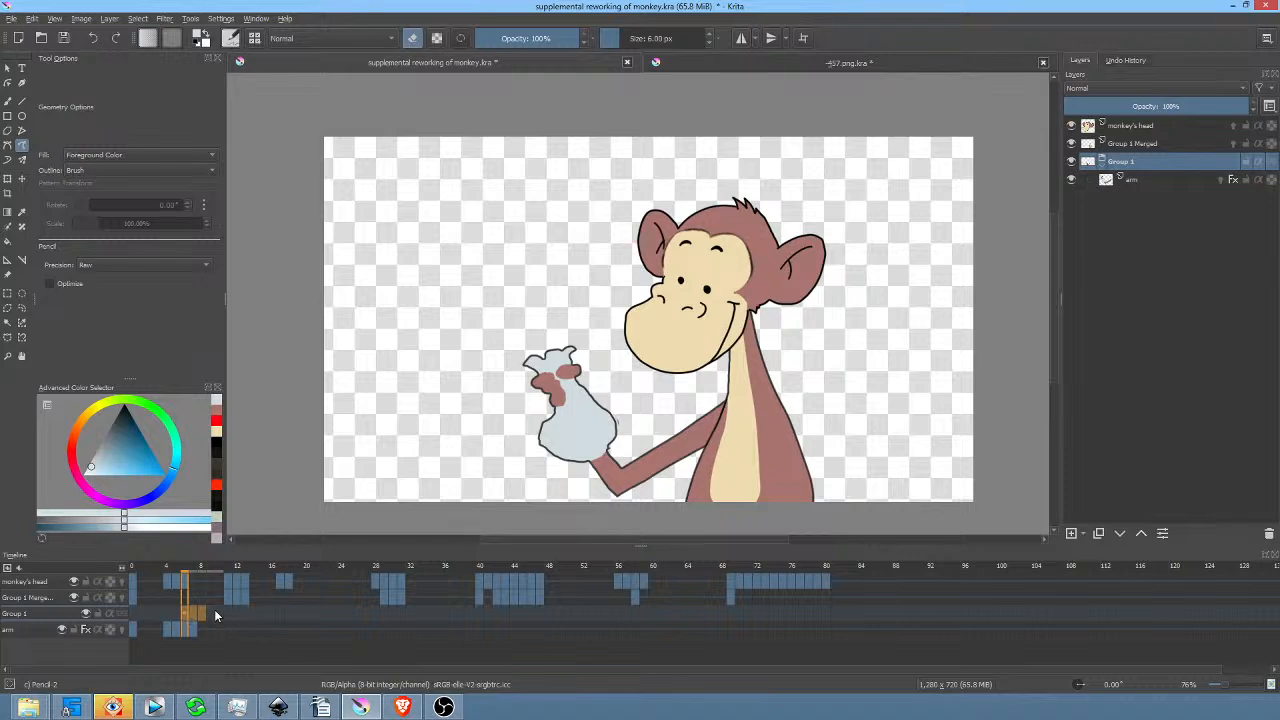
pyautogui.moveTo(194, 612)
pyautogui.mouseDown()
pyautogui.moveTo(163, 610)
pyautogui.moveTo(184, 616)
pyautogui.mouseUp()
pyautogui.moveTo(166, 612); pyautogui.dragTo(120, 600)
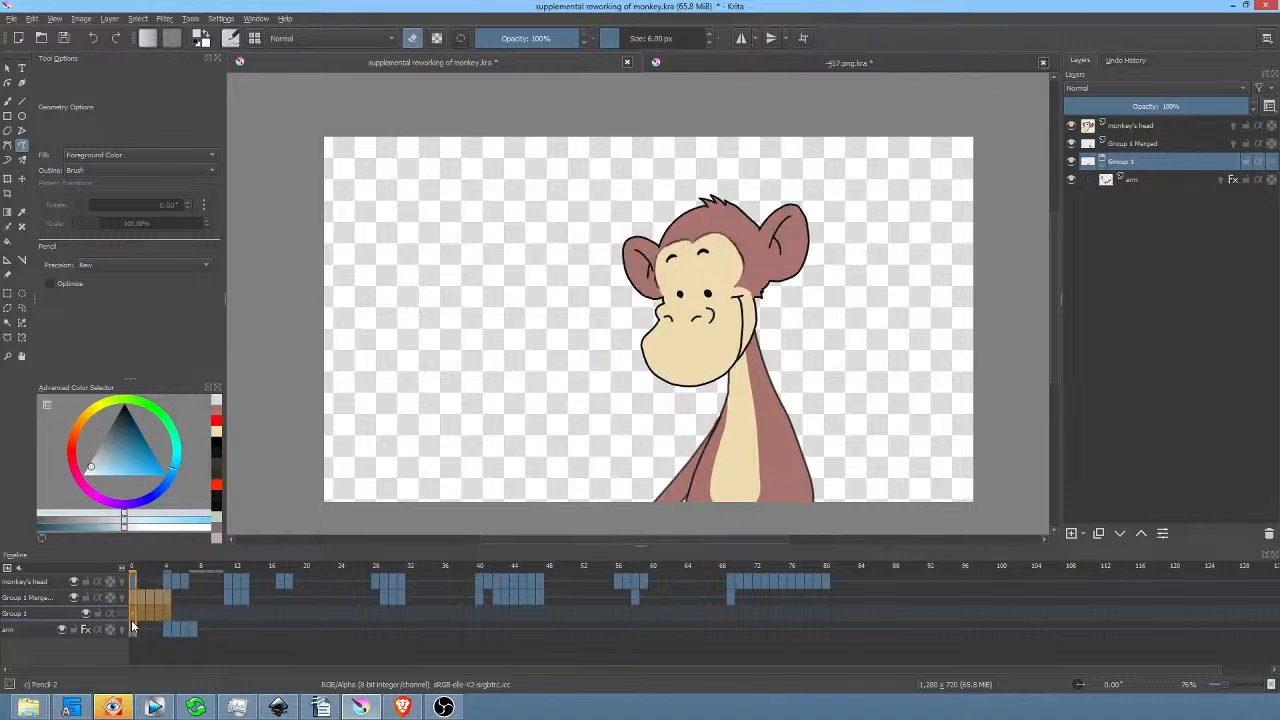
pyautogui.click(136, 629)
pyautogui.moveTo(138, 568)
pyautogui.mouseDown()
pyautogui.moveTo(263, 569)
pyautogui.moveTo(129, 563)
pyautogui.moveTo(202, 567)
pyautogui.moveTo(135, 567)
pyautogui.moveTo(216, 586)
pyautogui.moveTo(130, 588)
pyautogui.mouseUp()
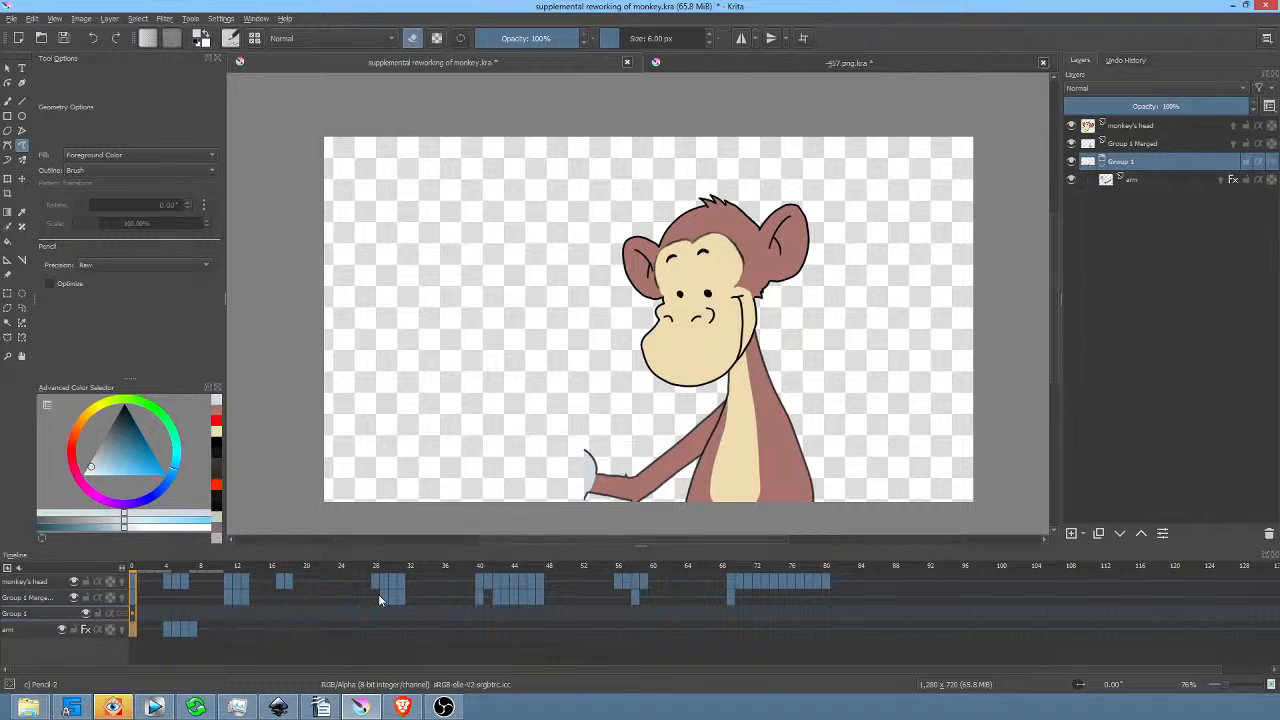
pyautogui.moveTo(220, 627); pyautogui.dragTo(104, 631)
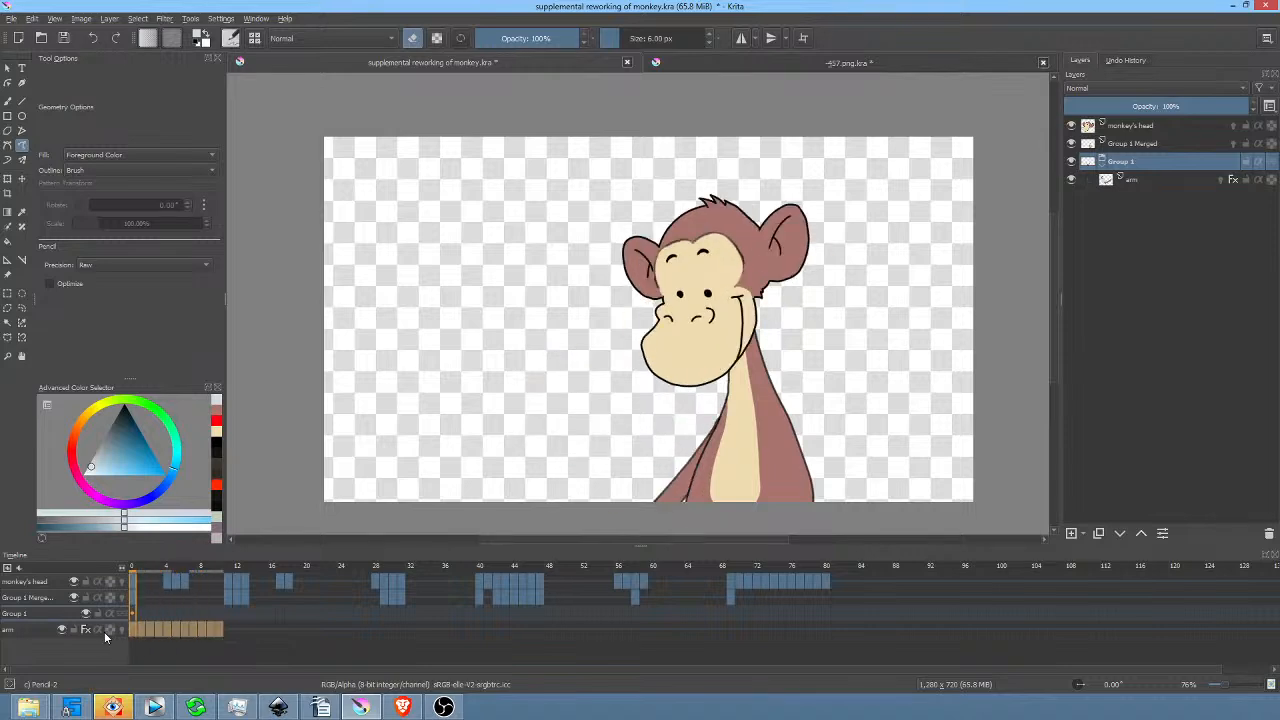
pyautogui.click(136, 627)
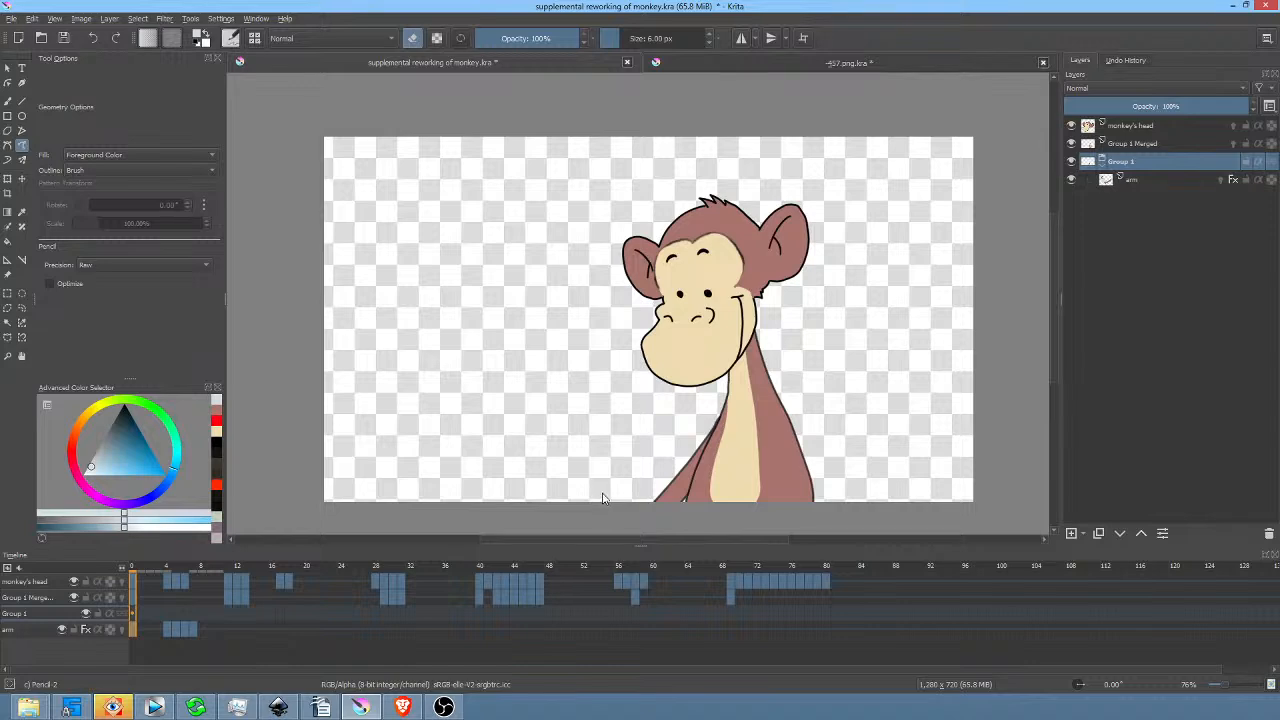
pyautogui.moveTo(223, 630)
pyautogui.mouseDown()
pyautogui.moveTo(121, 629)
pyautogui.moveTo(250, 631)
pyautogui.mouseUp()
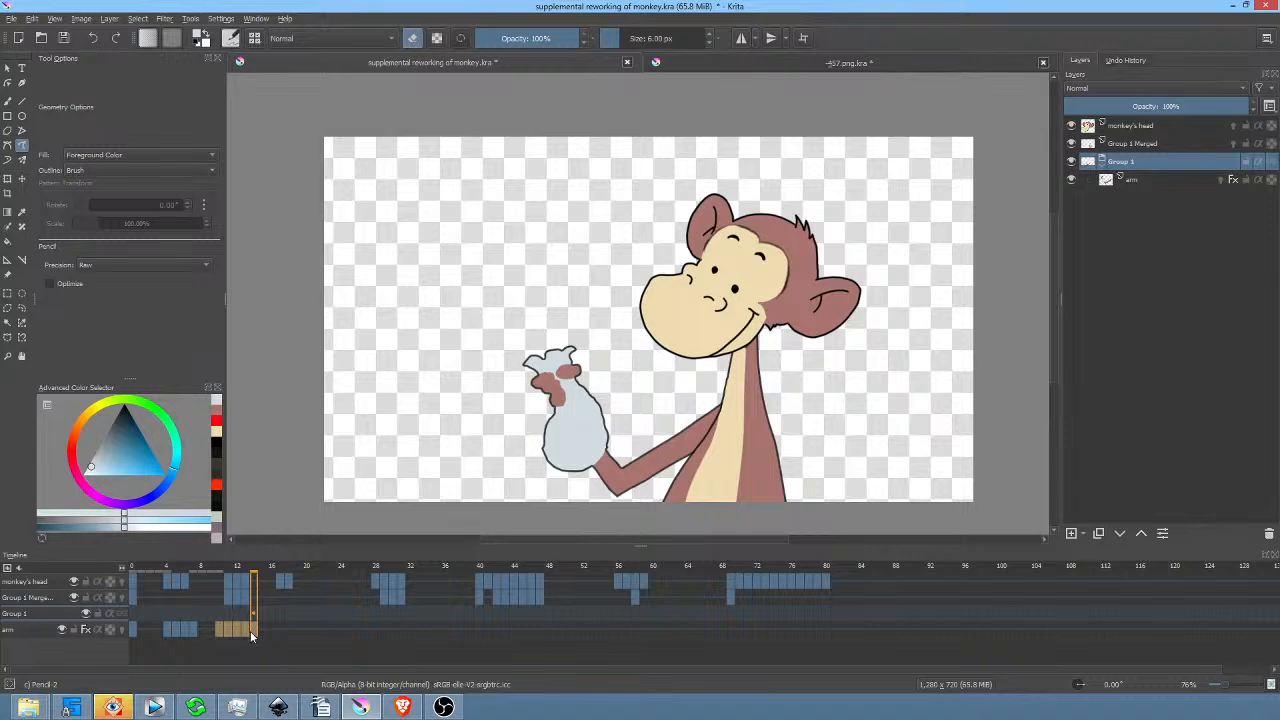
# Turn off the arm layer's style effects, compare frames 0 to 10 without the outline, and turn the effects back on.
pyautogui.click(1142, 180)
pyautogui.click(1233, 180)
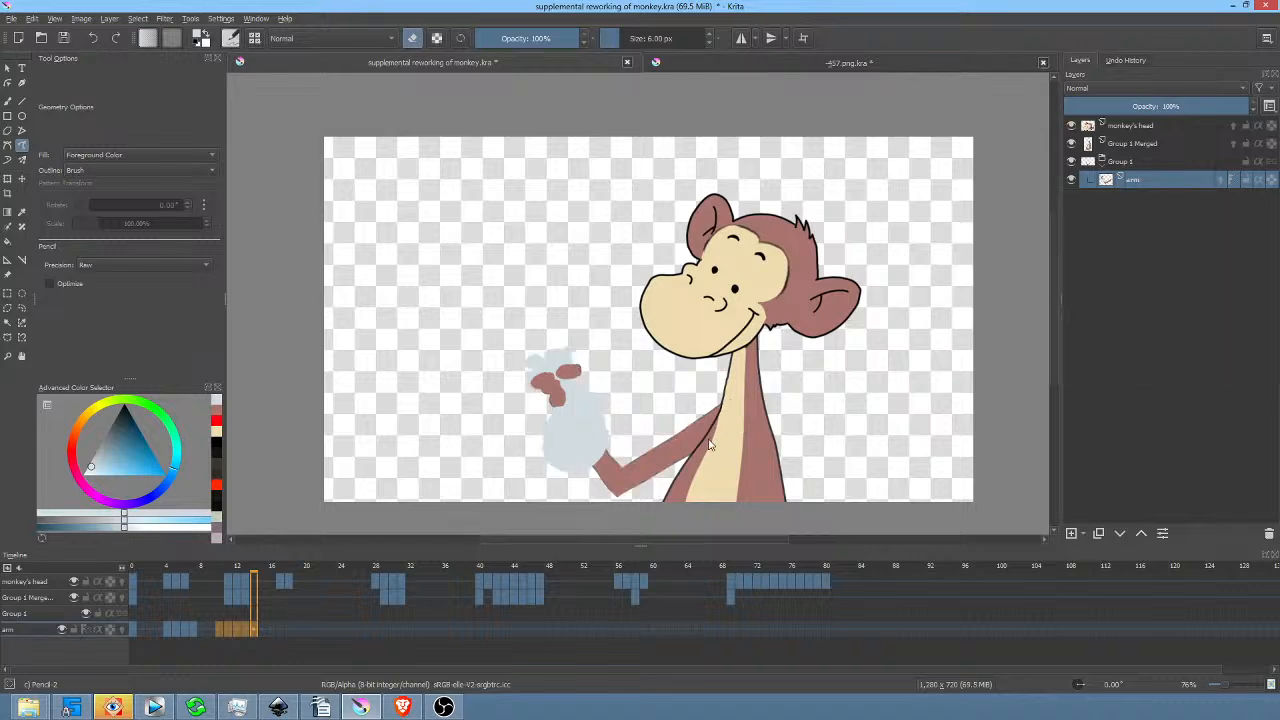
pyautogui.click(133, 630)
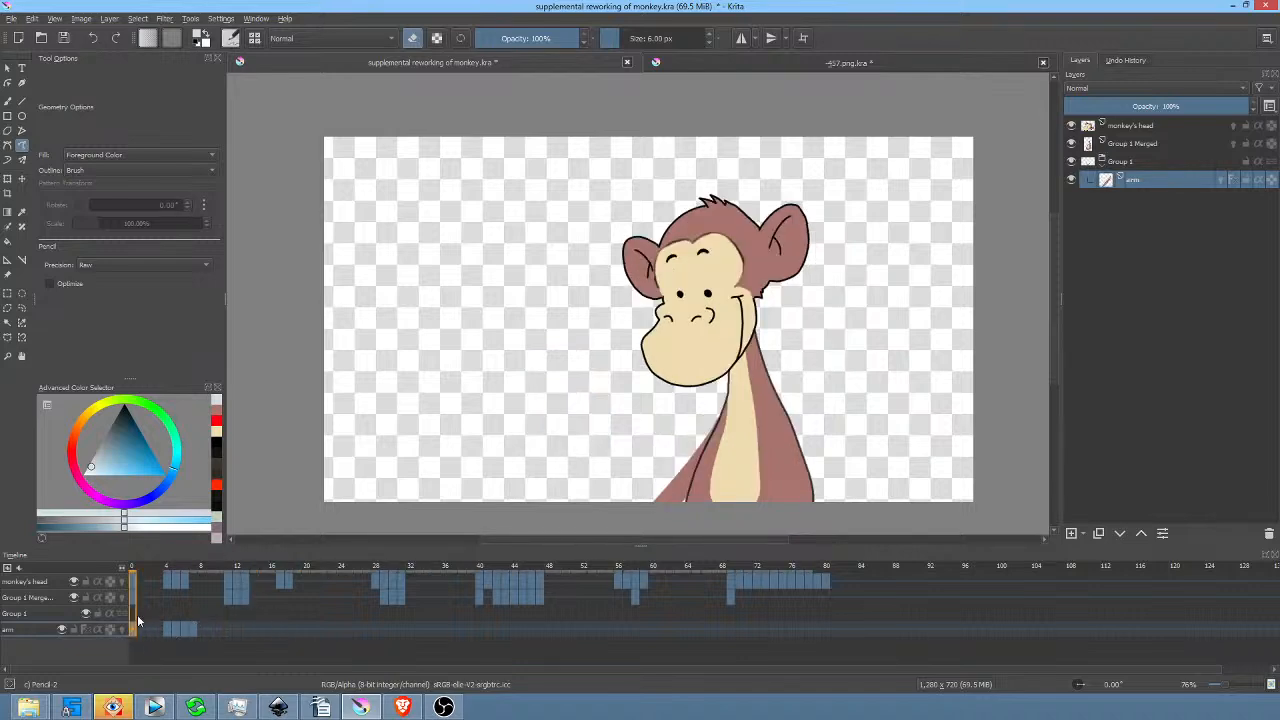
pyautogui.click(190, 577)
pyautogui.click(218, 572)
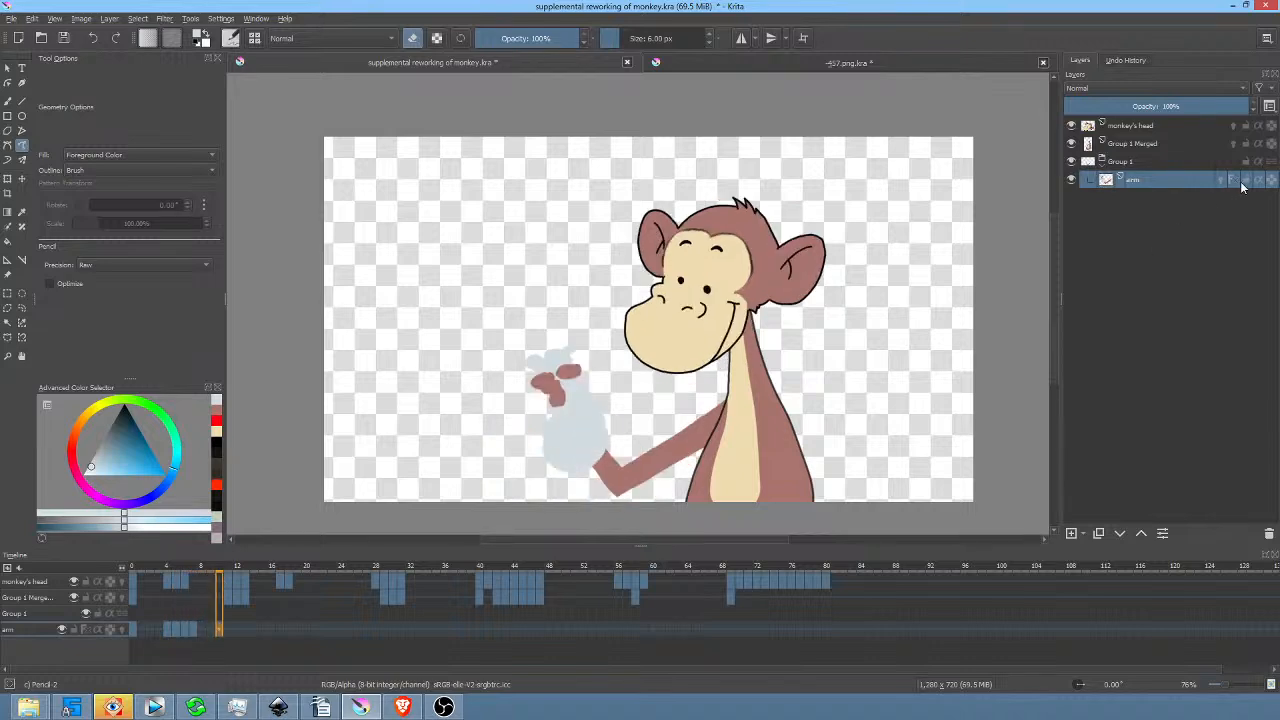
pyautogui.click(1232, 180)
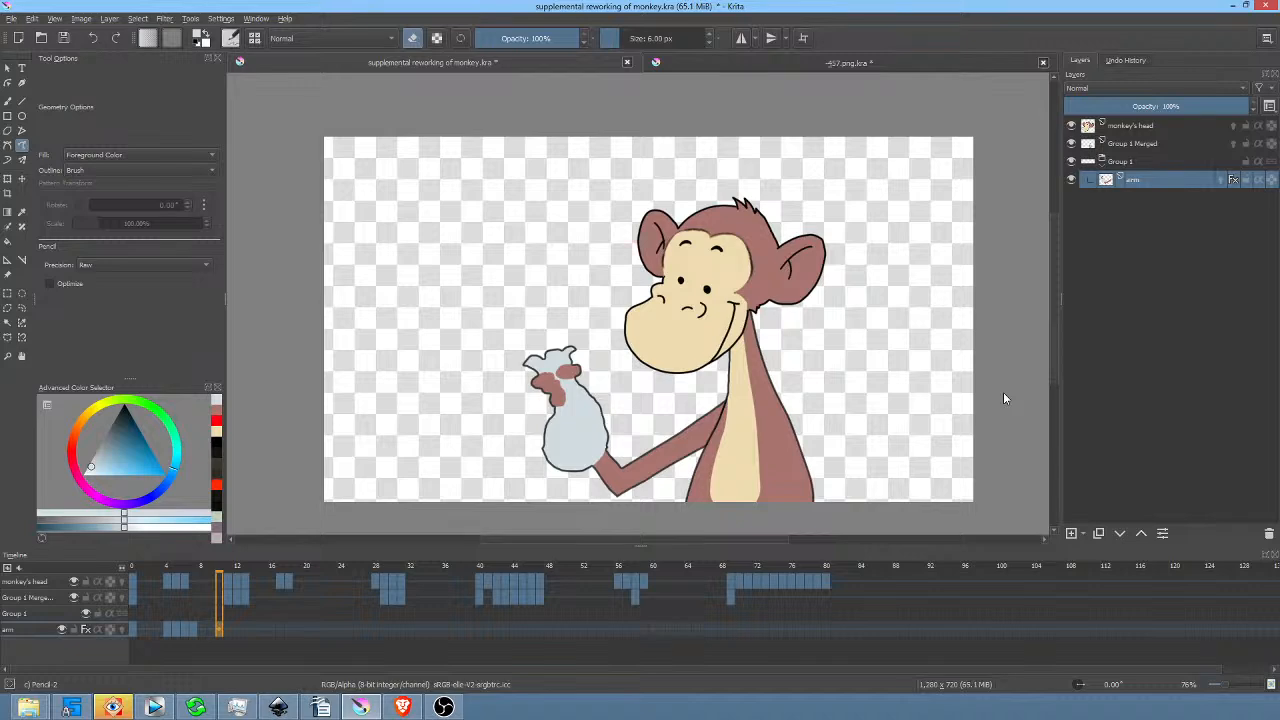
# Pick black as the foreground colour and check the arm layer's drawings from frame 0 to frame 10.
pyautogui.click(122, 447)
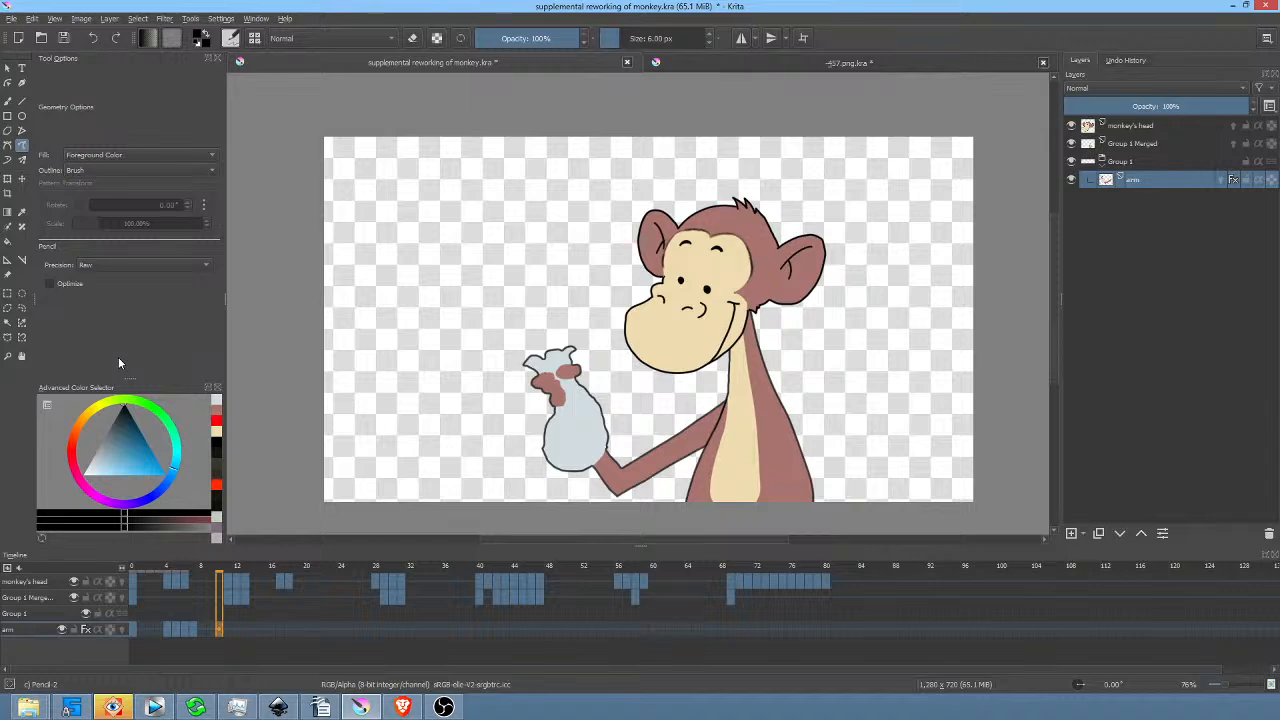
pyautogui.click(131, 628)
pyautogui.moveTo(227, 628); pyautogui.dragTo(149, 629)
pyautogui.click(195, 628)
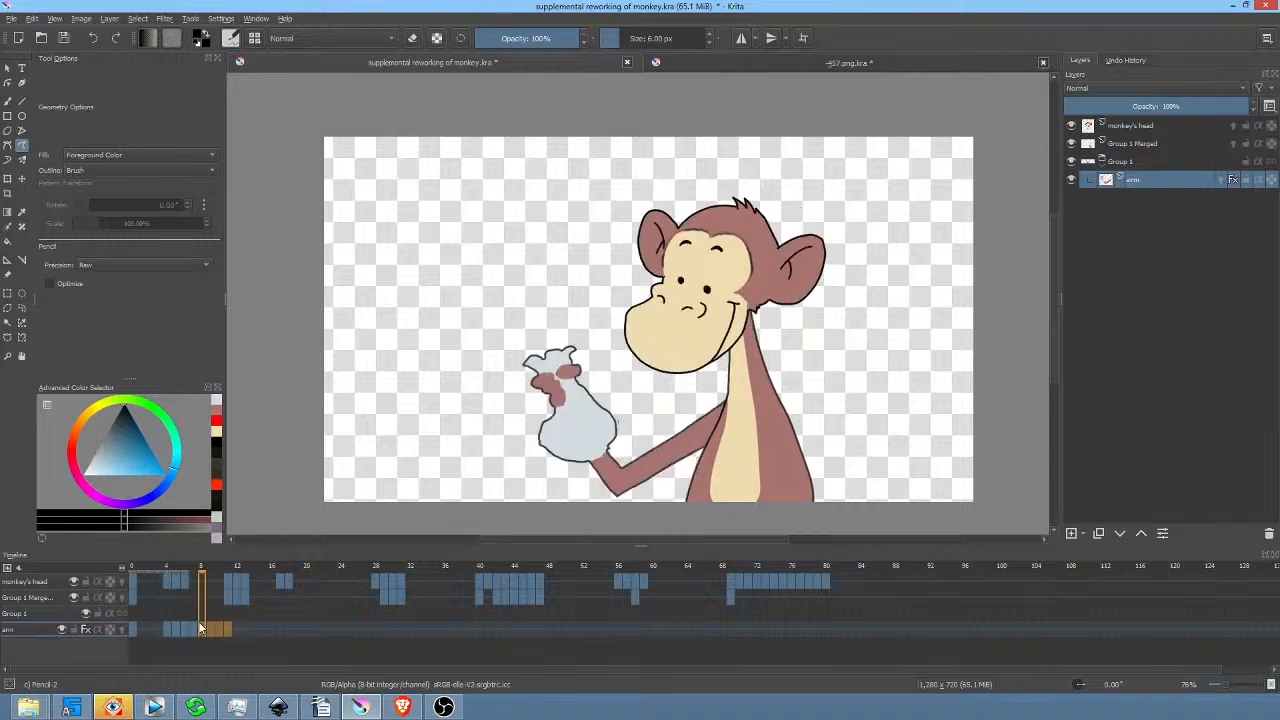
pyautogui.click(220, 628)
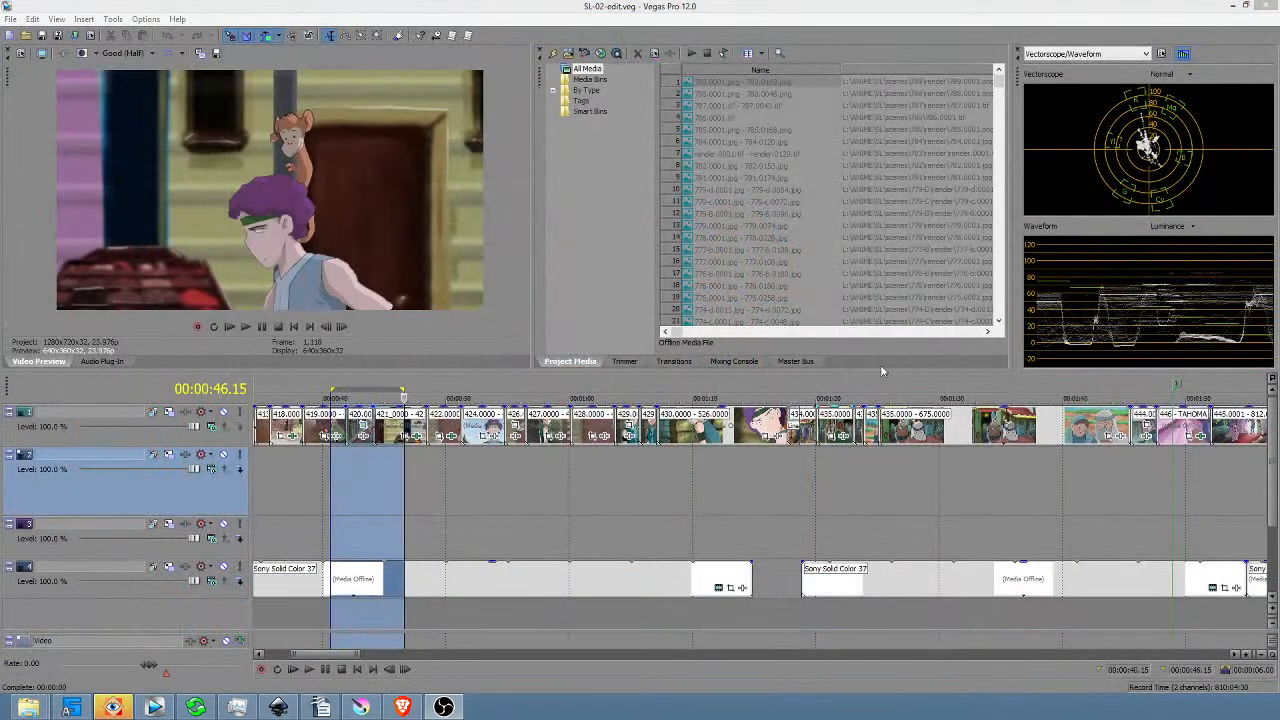
# Switch to the film edit in Vegas Pro and view the monkey shots around 1:02 and 2:43.
pyautogui.click(598, 478)
pyautogui.scroll(-4, 598, 478)
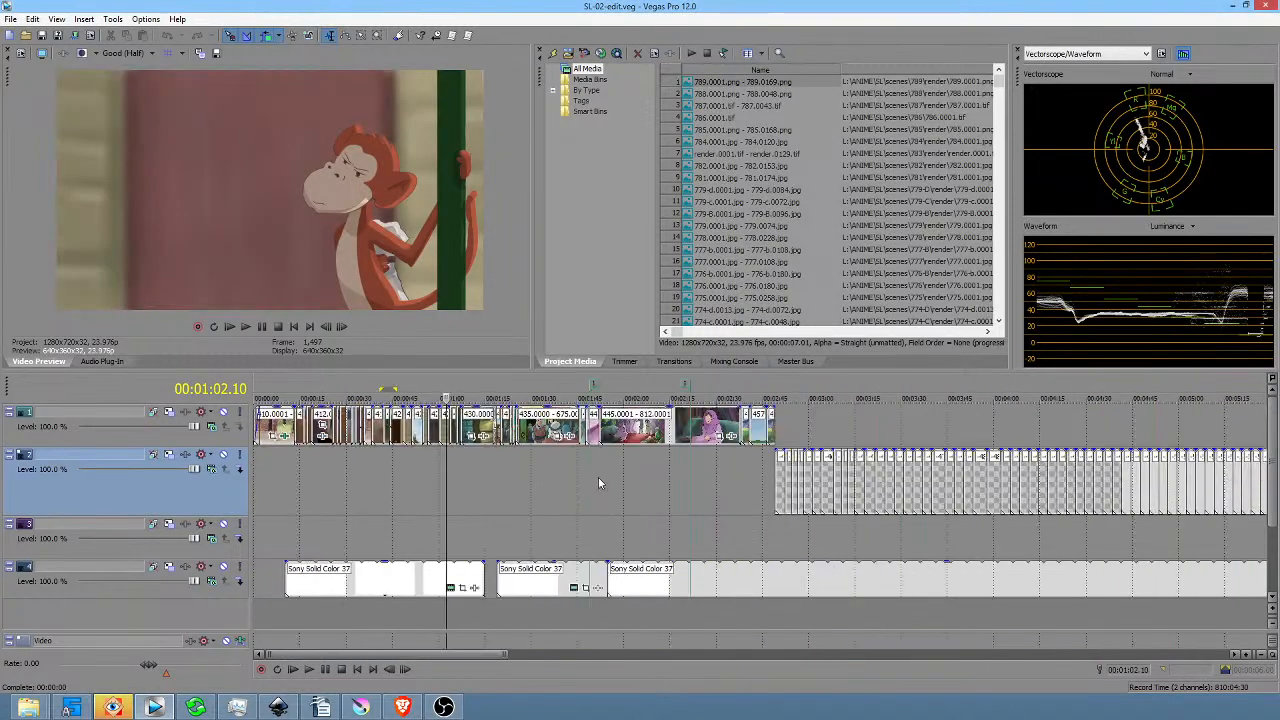
pyautogui.scroll(2, 469, 472)
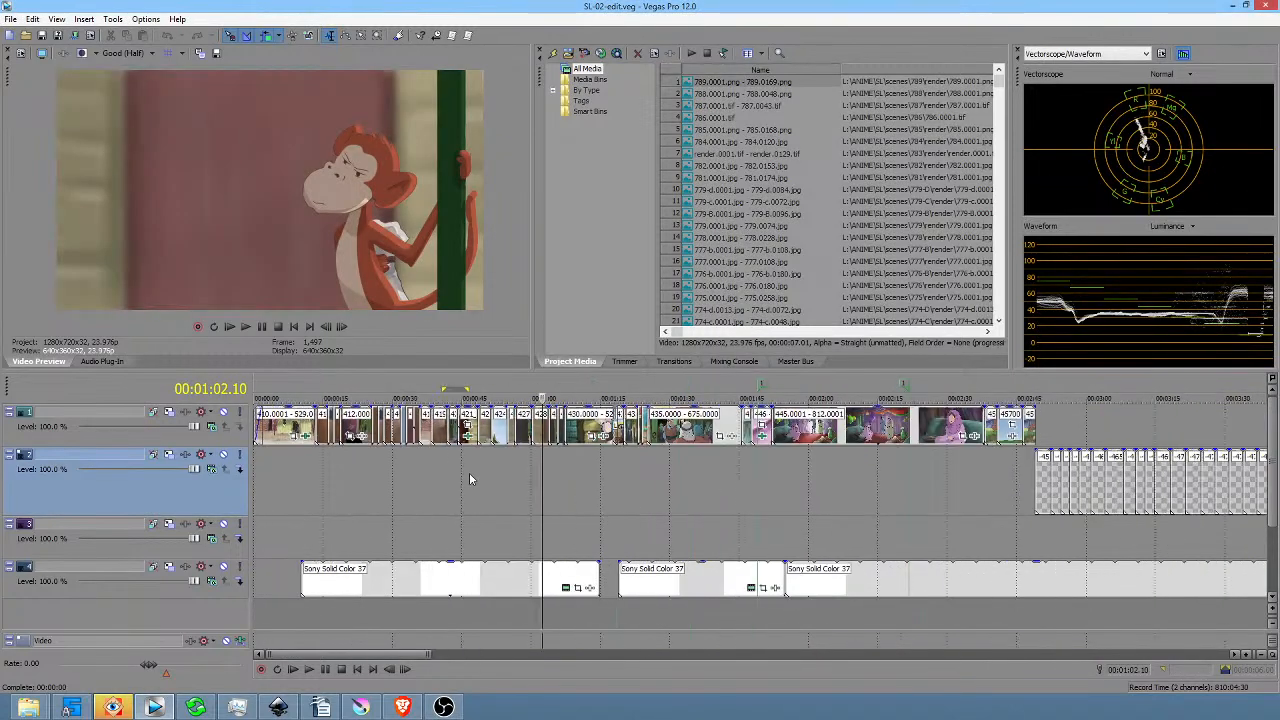
pyautogui.click(1010, 476)
pyautogui.scroll(5, 1010, 476)
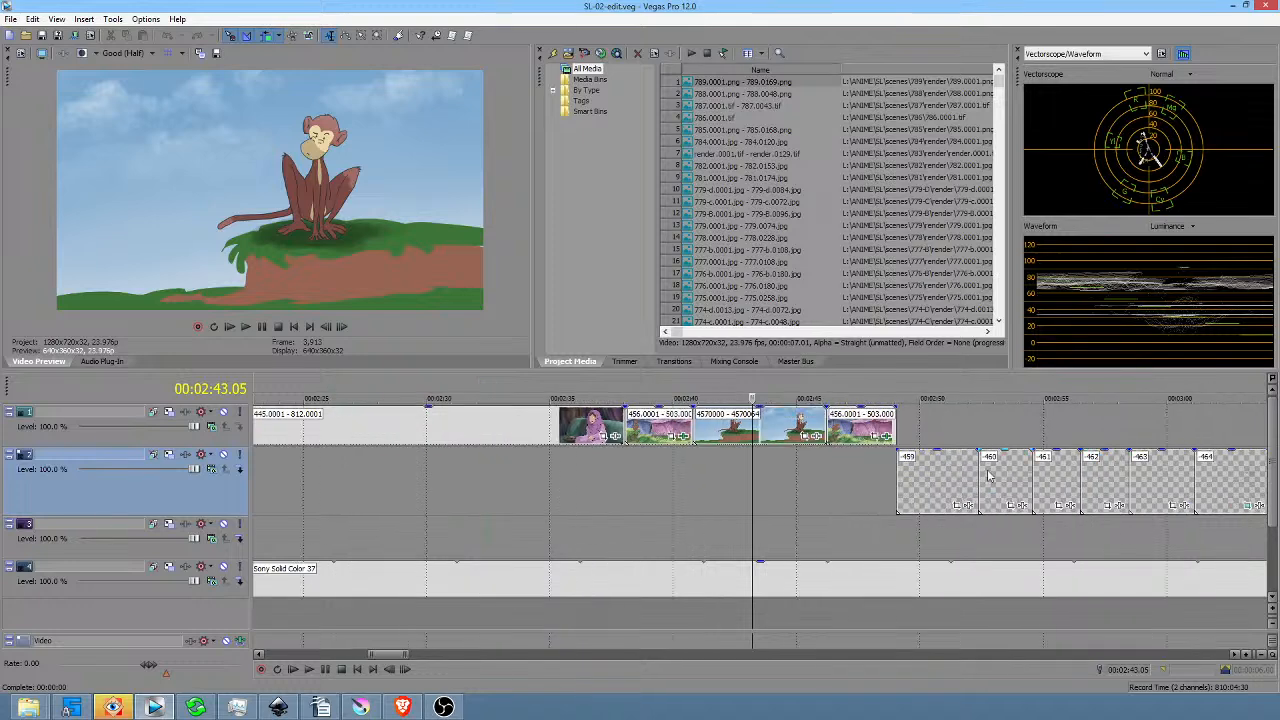
pyautogui.moveTo(697, 464); pyautogui.dragTo(782, 471)
pyautogui.moveTo(638, 502); pyautogui.dragTo(874, 520)
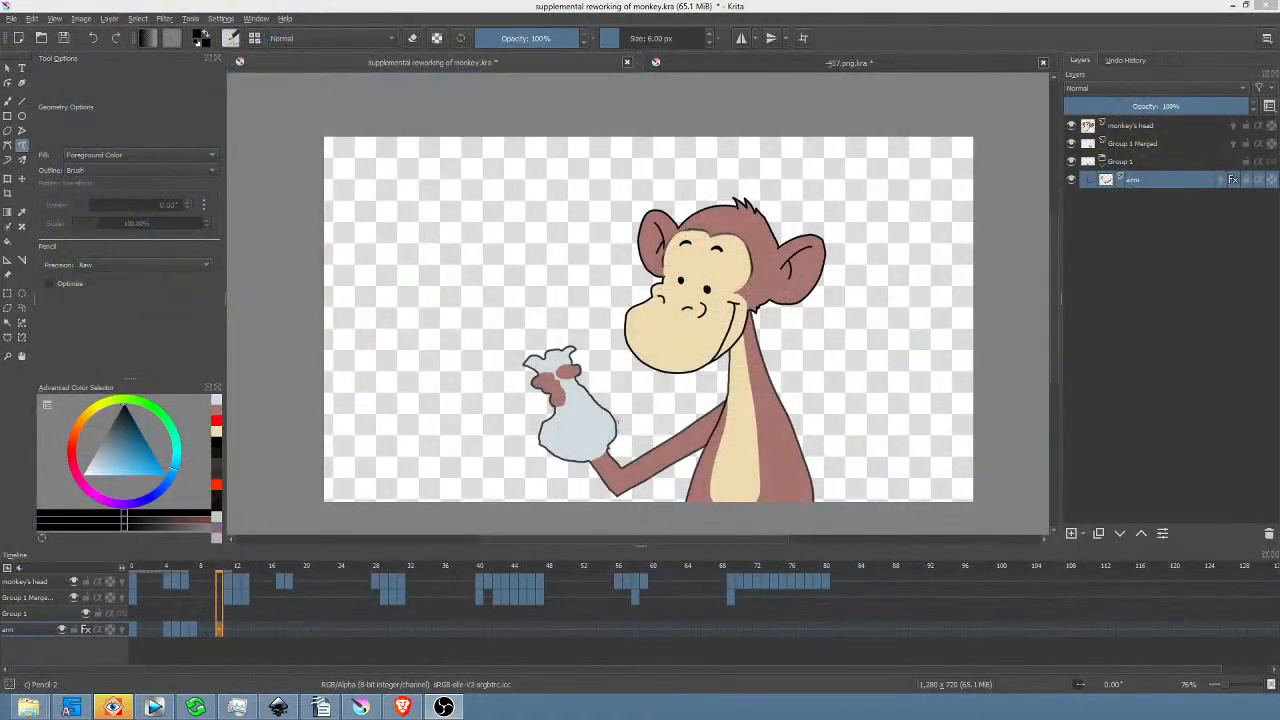
# Return to Krita and play the monkey animation from frame 0, then replay it from frame 37.
pyautogui.click(133, 618)
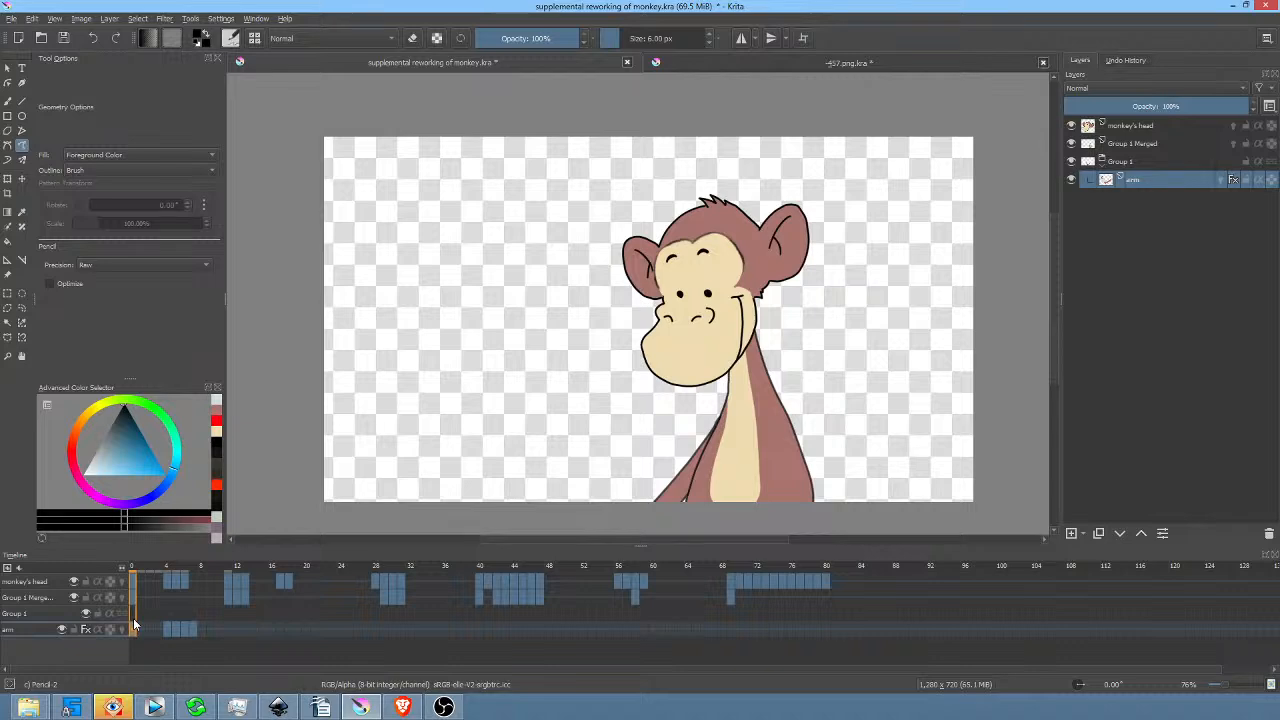
pyautogui.moveTo(140, 571); pyautogui.dragTo(120, 588)
pyautogui.press('space')
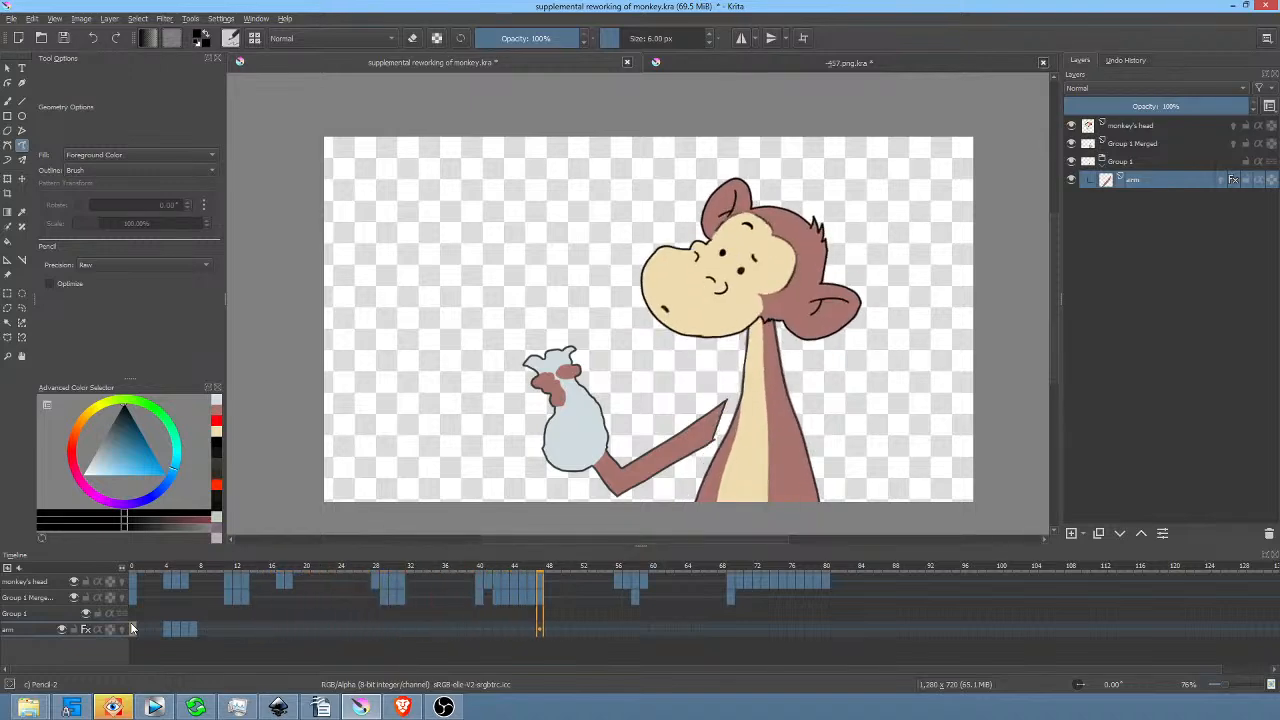
pyautogui.click(455, 565)
pyautogui.press('space')
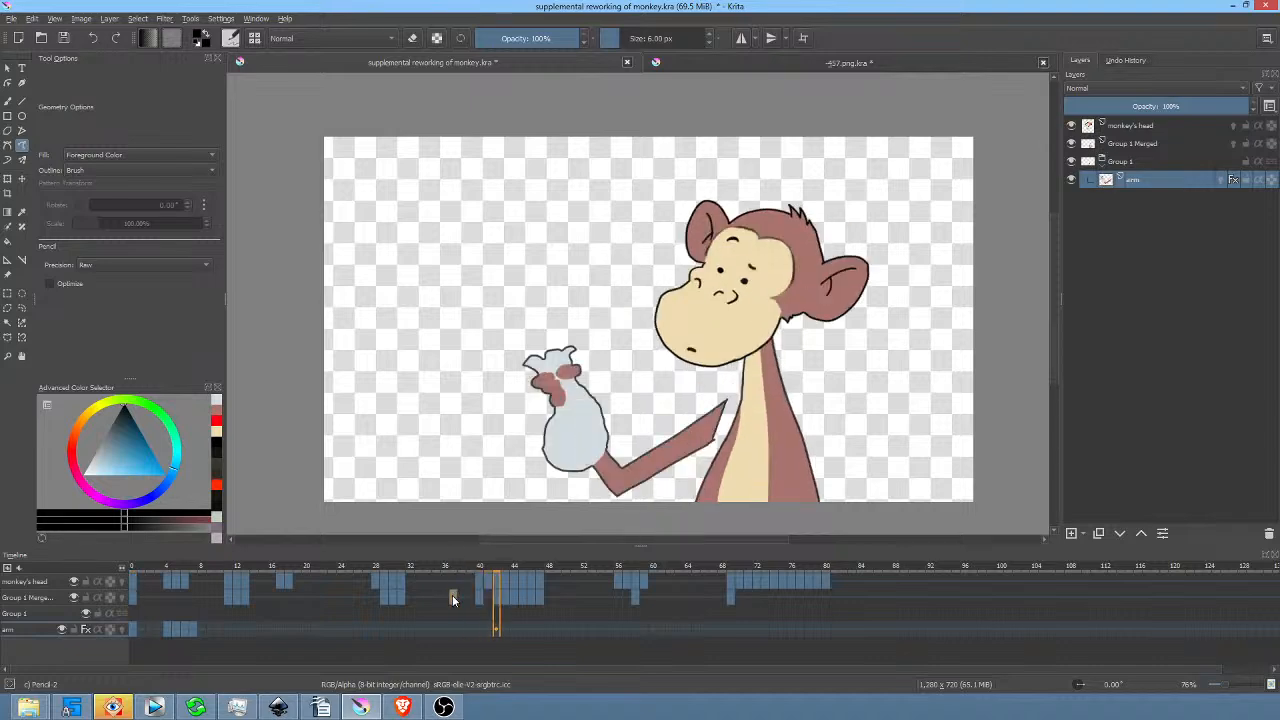
pyautogui.press('space')
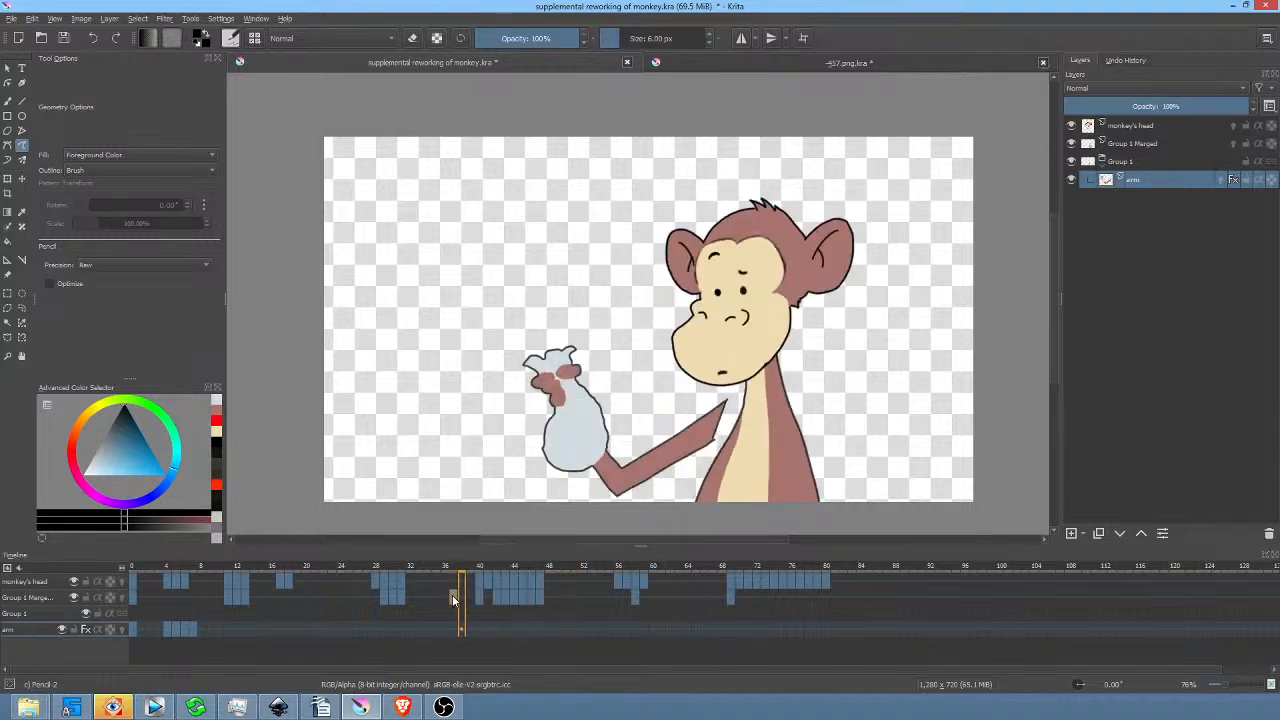
pyautogui.press('space')
pyautogui.click(452, 595)
pyautogui.press('space')
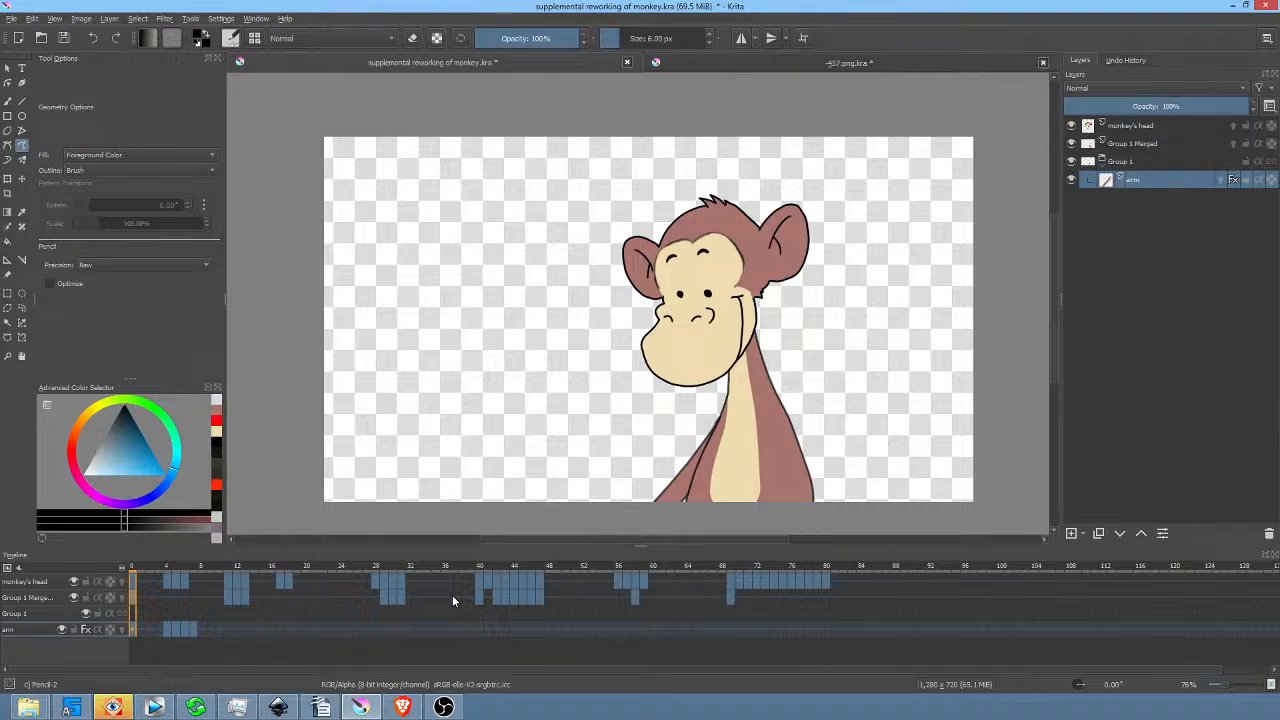
# Replay the animation from frame 0 and check the arm drawings between frames 1 and 11.
pyautogui.moveTo(160, 567); pyautogui.dragTo(130, 566)
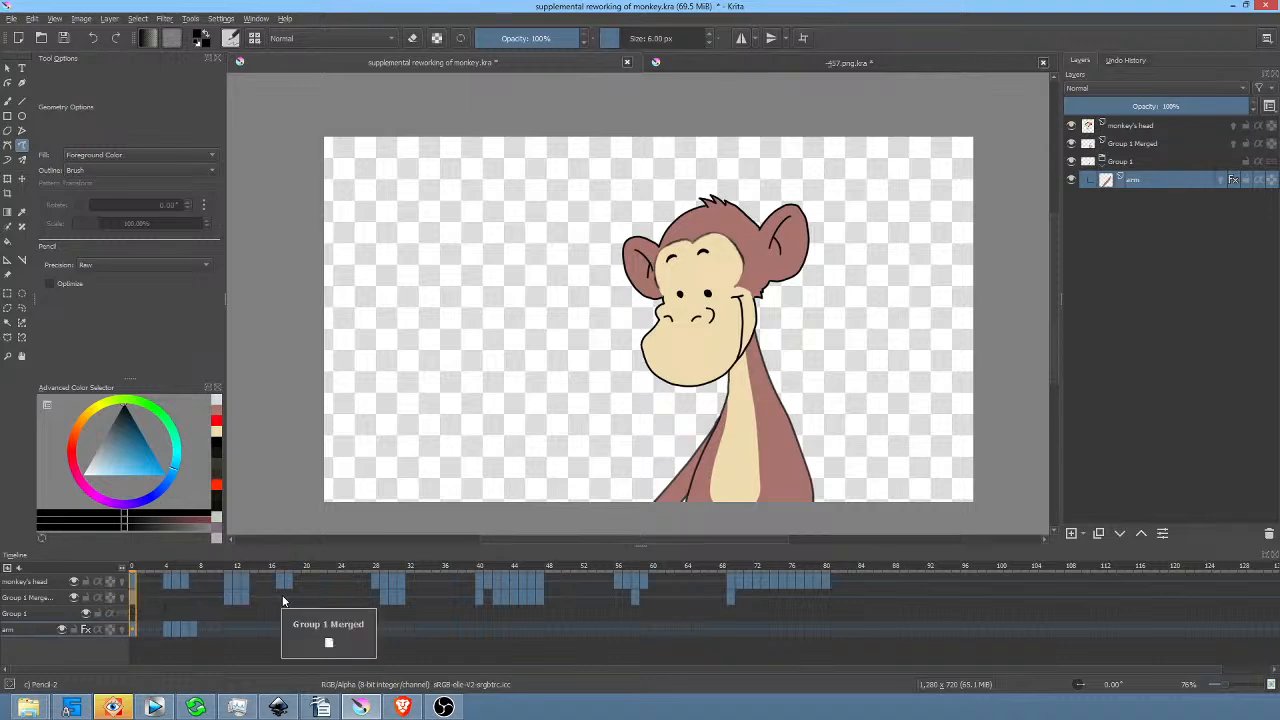
pyautogui.moveTo(160, 566); pyautogui.dragTo(136, 598)
pyautogui.press('space')
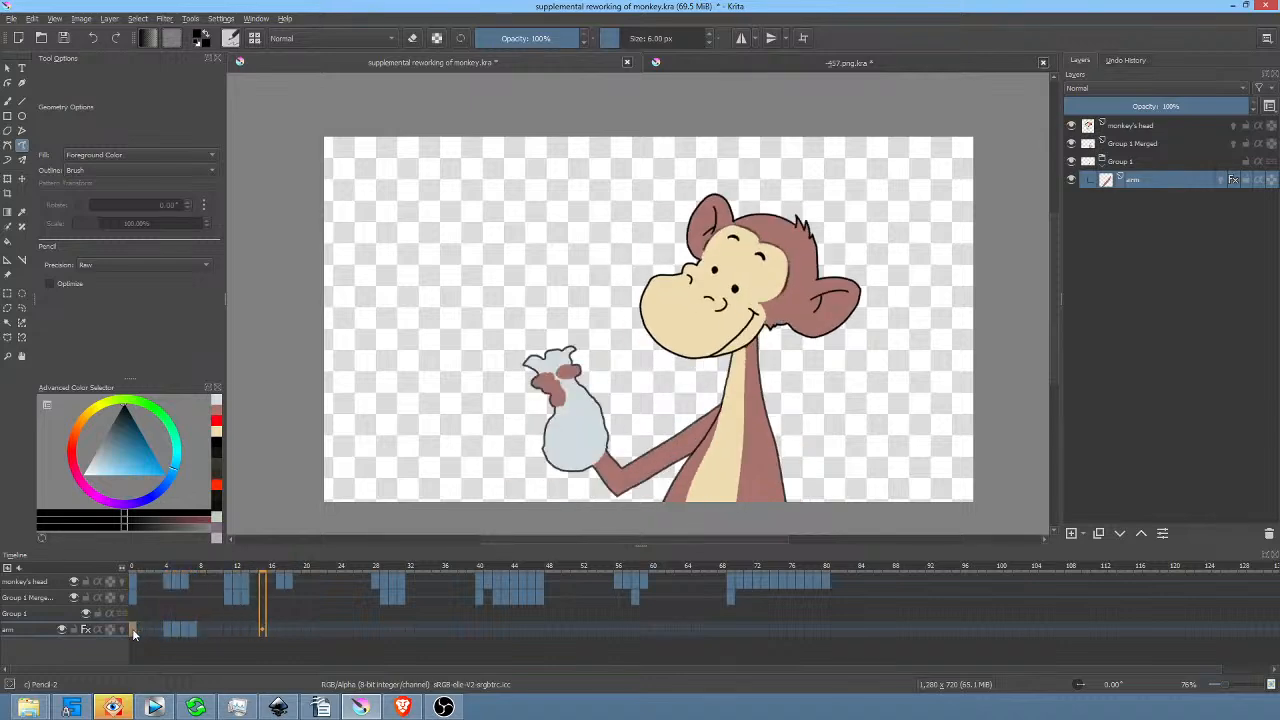
pyautogui.press('space')
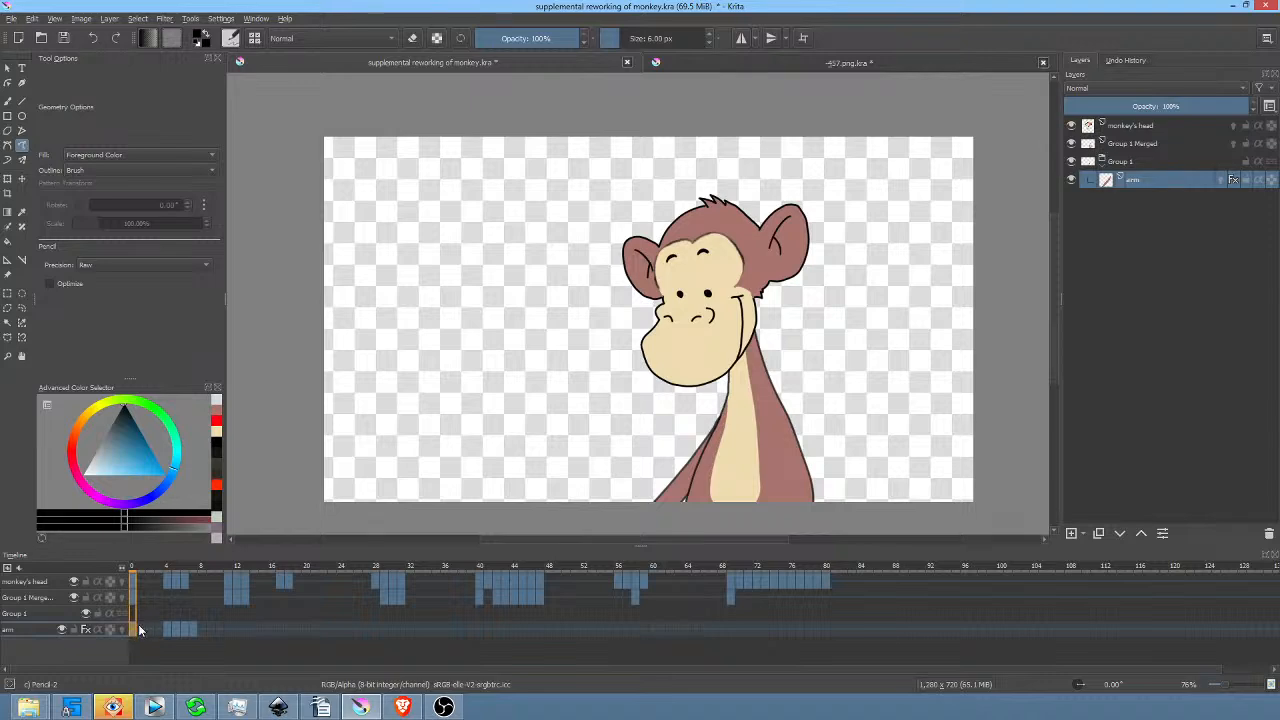
pyautogui.moveTo(141, 626); pyautogui.dragTo(193, 634)
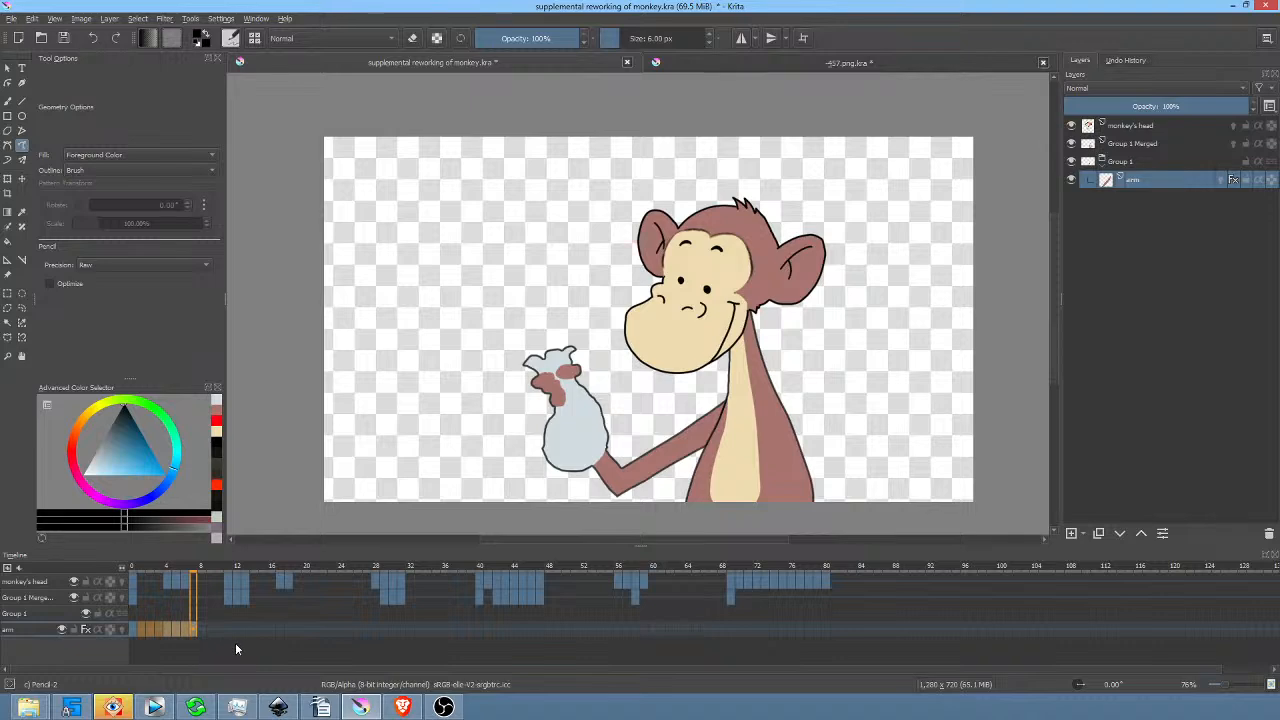
pyautogui.click(224, 630)
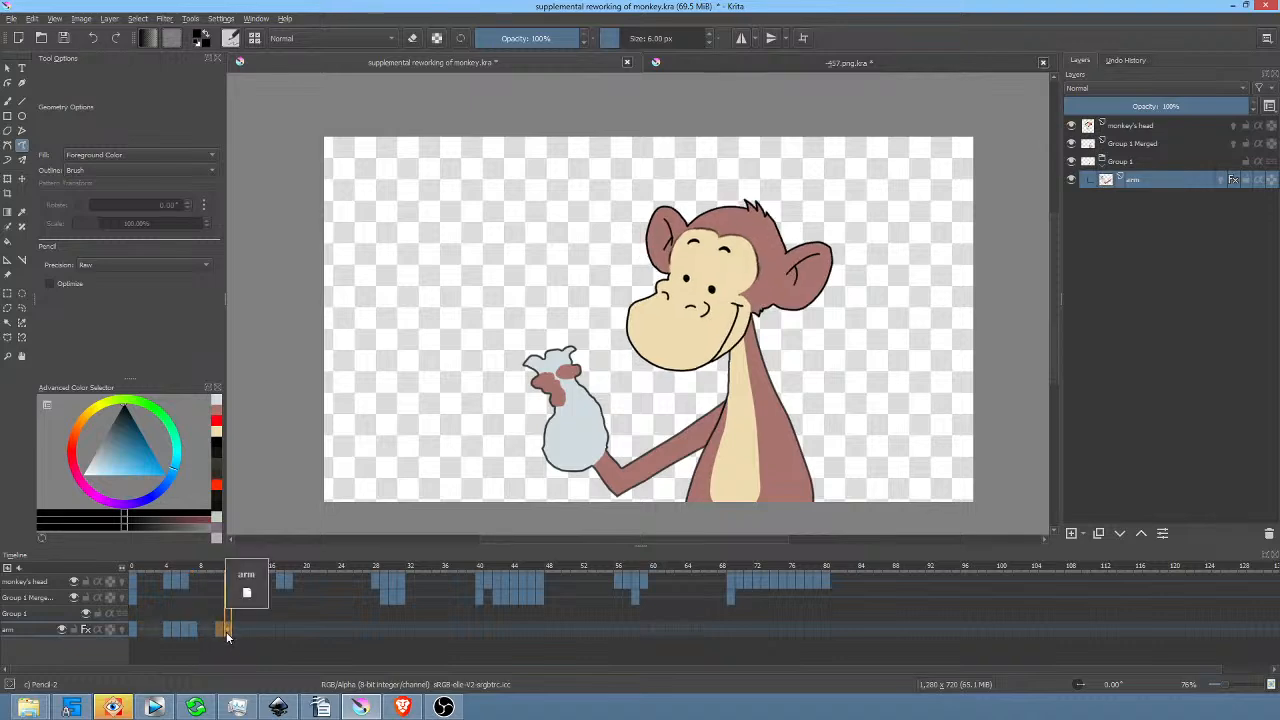
# Rotate the arm and sack slightly upward about the shoulder on the arm layer's keyframe at frame 12.
pyautogui.click(219, 630)
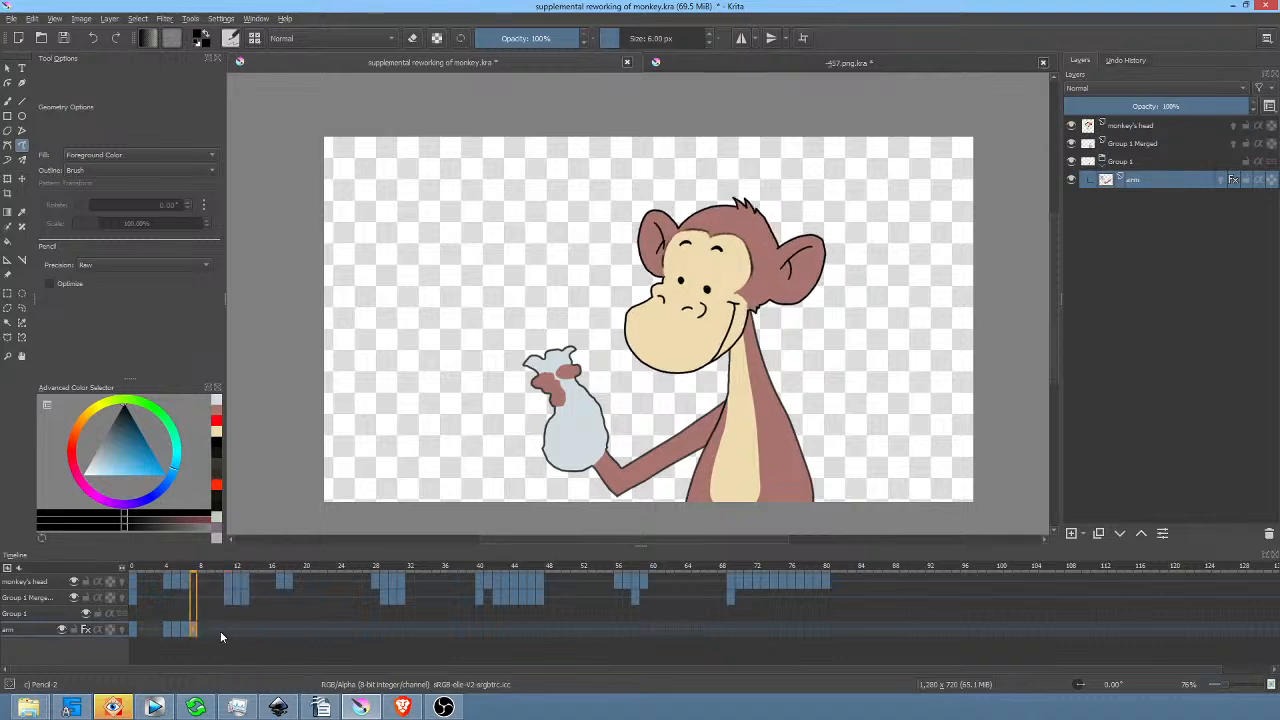
pyautogui.click(229, 630)
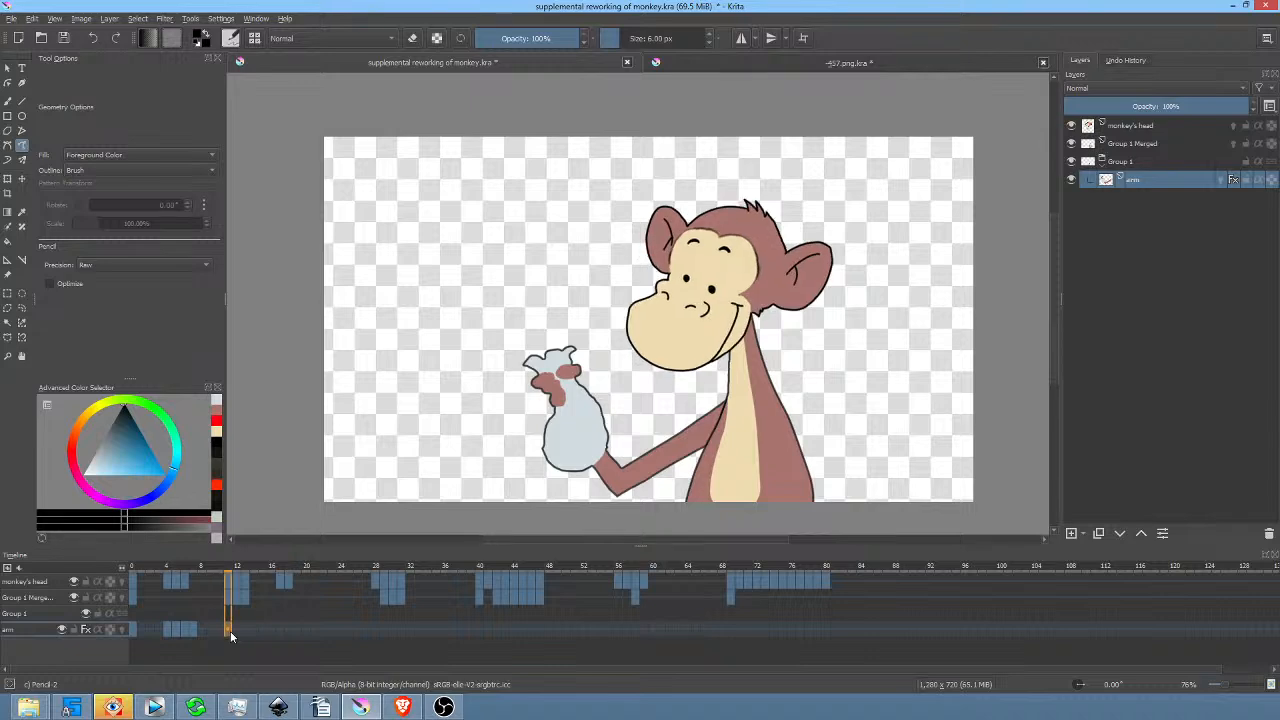
pyautogui.click(238, 631)
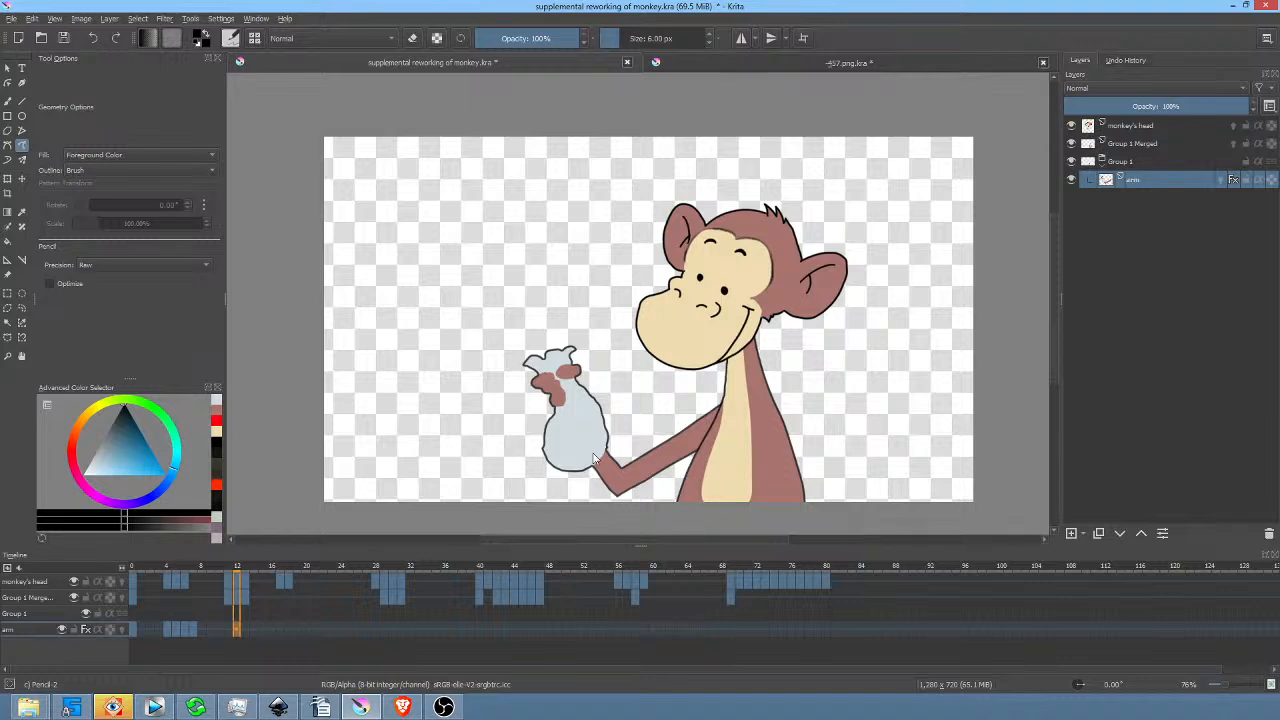
pyautogui.hotkey('ctrl', 't')
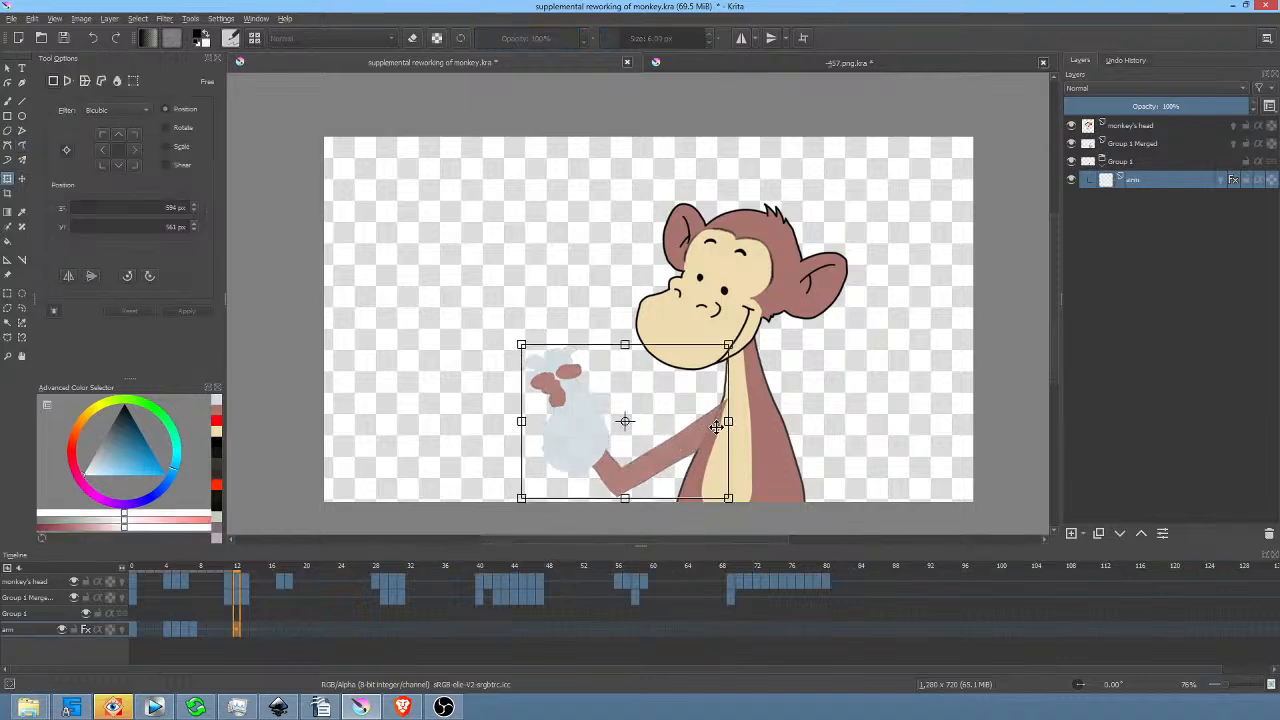
pyautogui.press('Return')
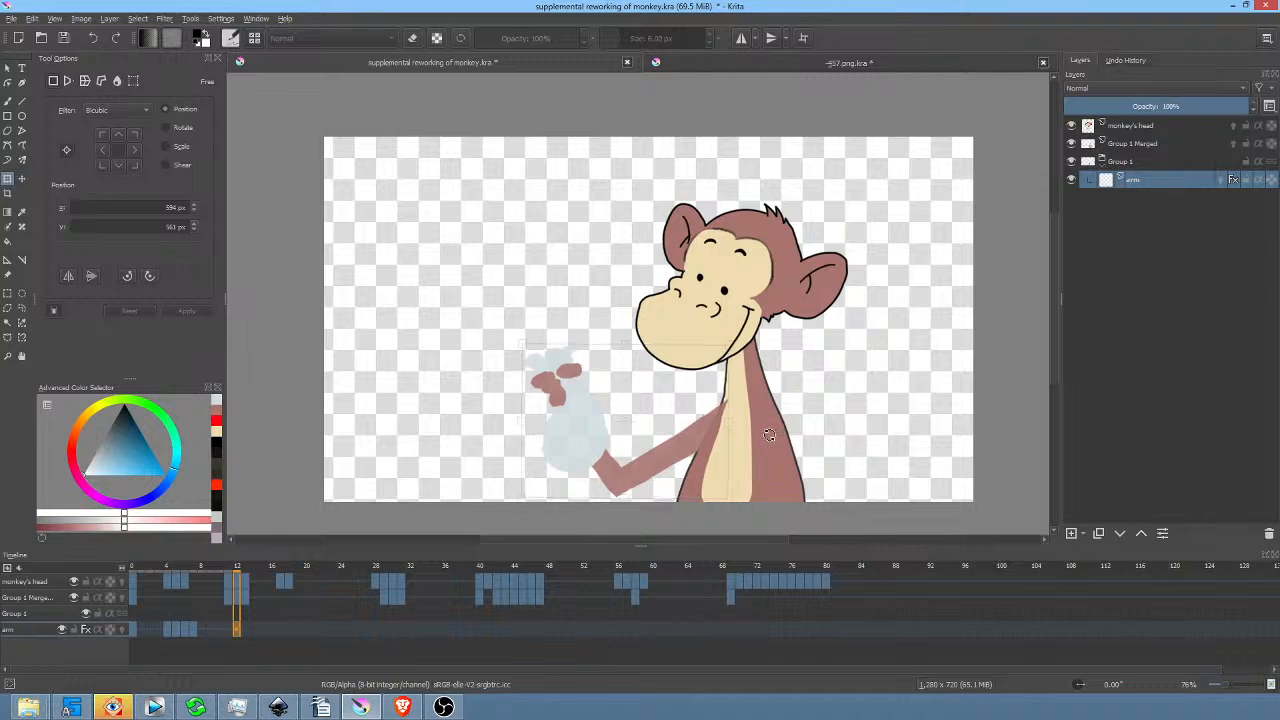
pyautogui.click(648, 431)
pyautogui.moveTo(625, 425); pyautogui.dragTo(755, 434)
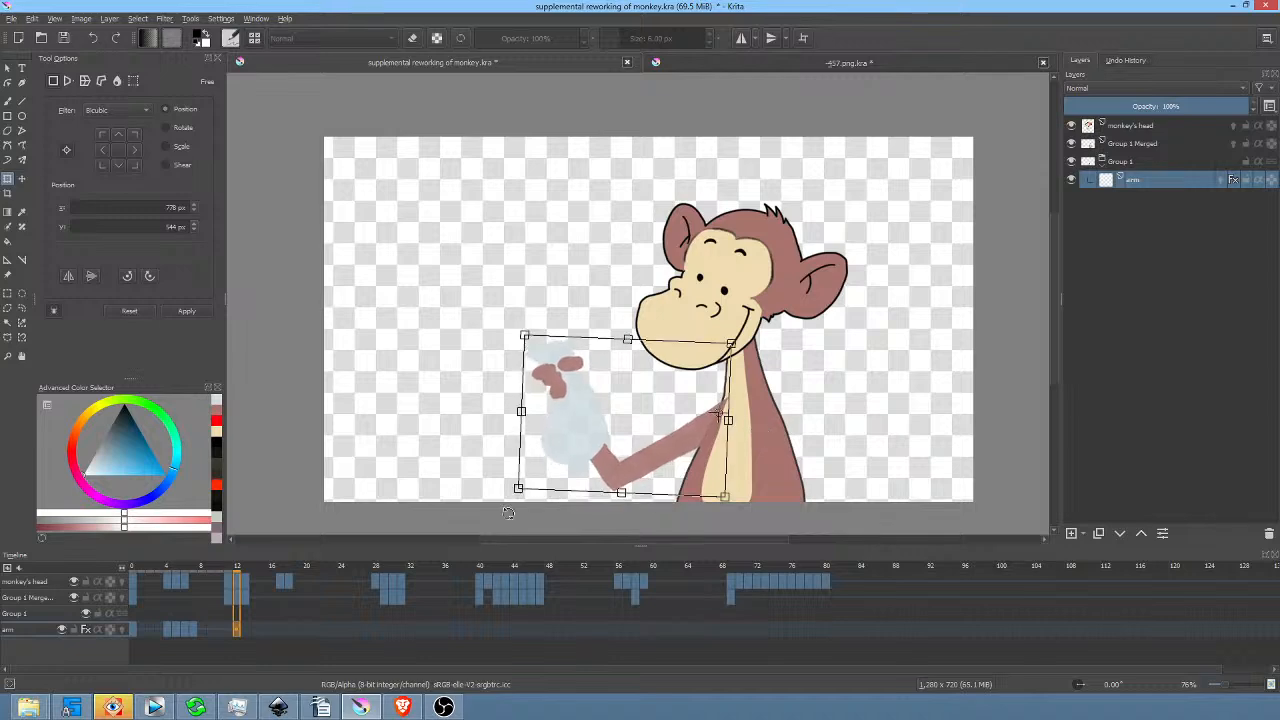
# Add an arm keyframe at frame 13 and compare it with the drawing at frame 12.
pyautogui.click(244, 630)
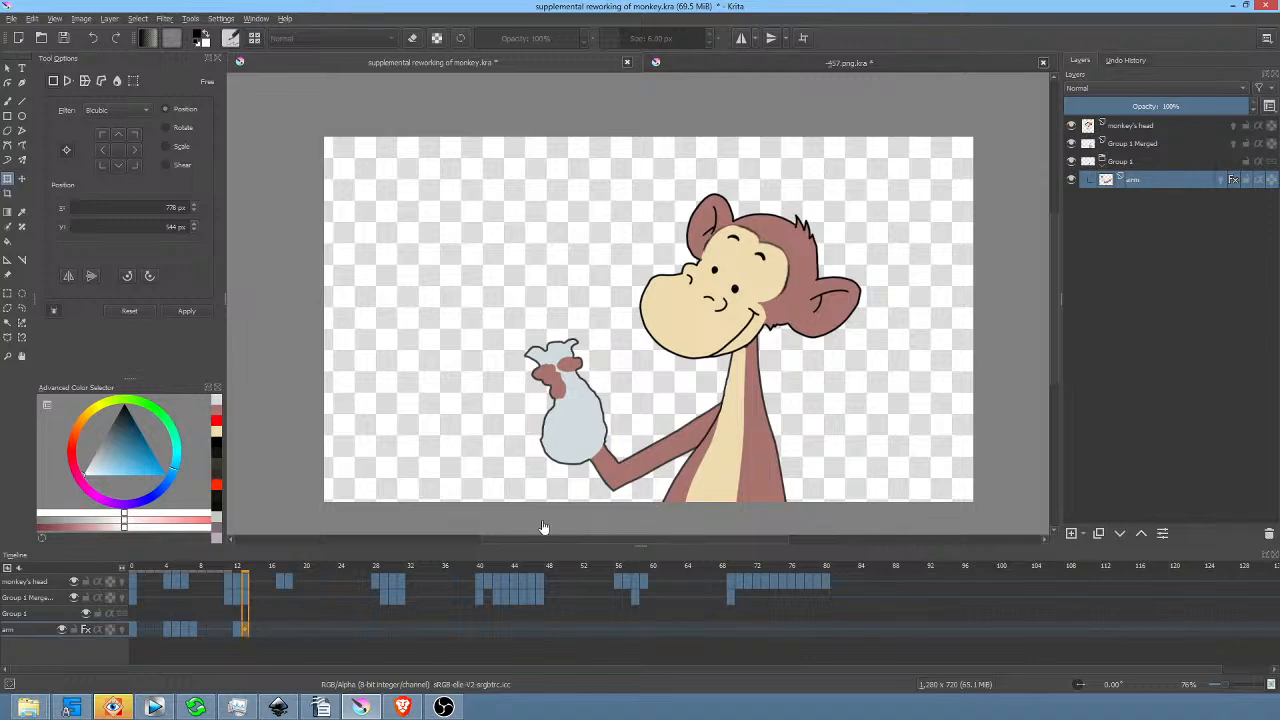
pyautogui.click(212, 629)
pyautogui.moveTo(218, 633); pyautogui.dragTo(251, 640)
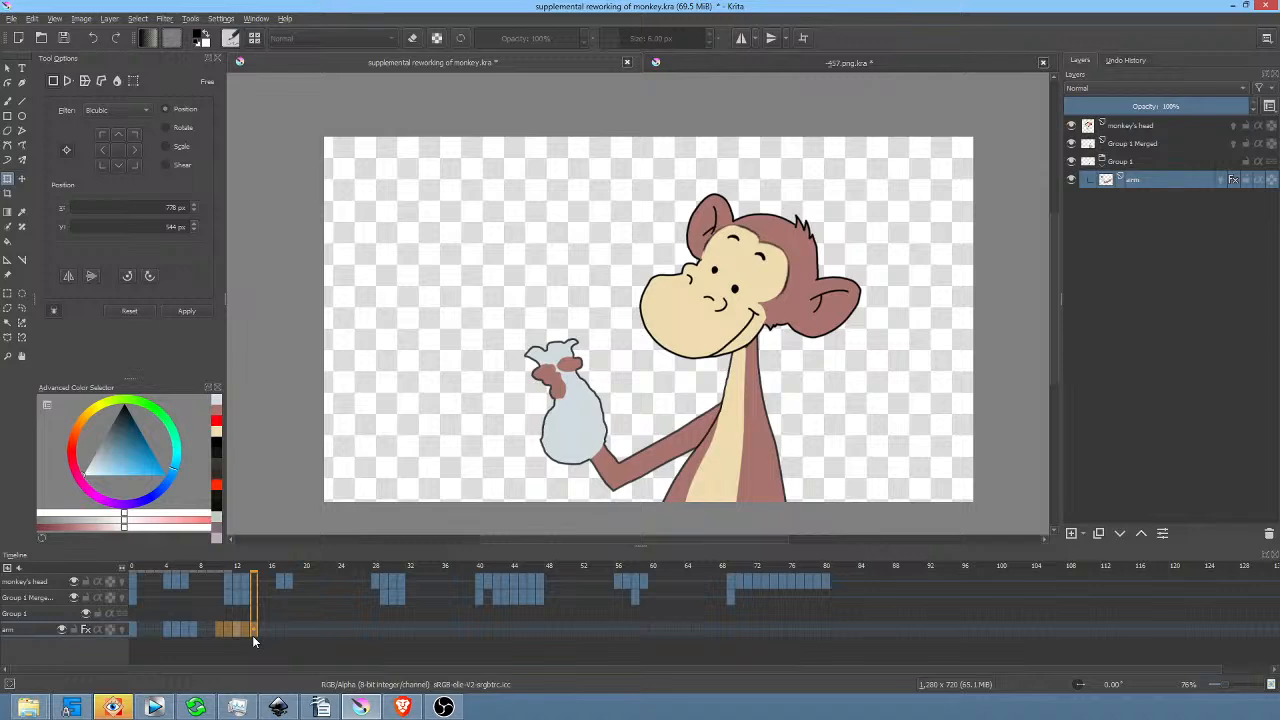
pyautogui.click(237, 631)
pyautogui.click(244, 629)
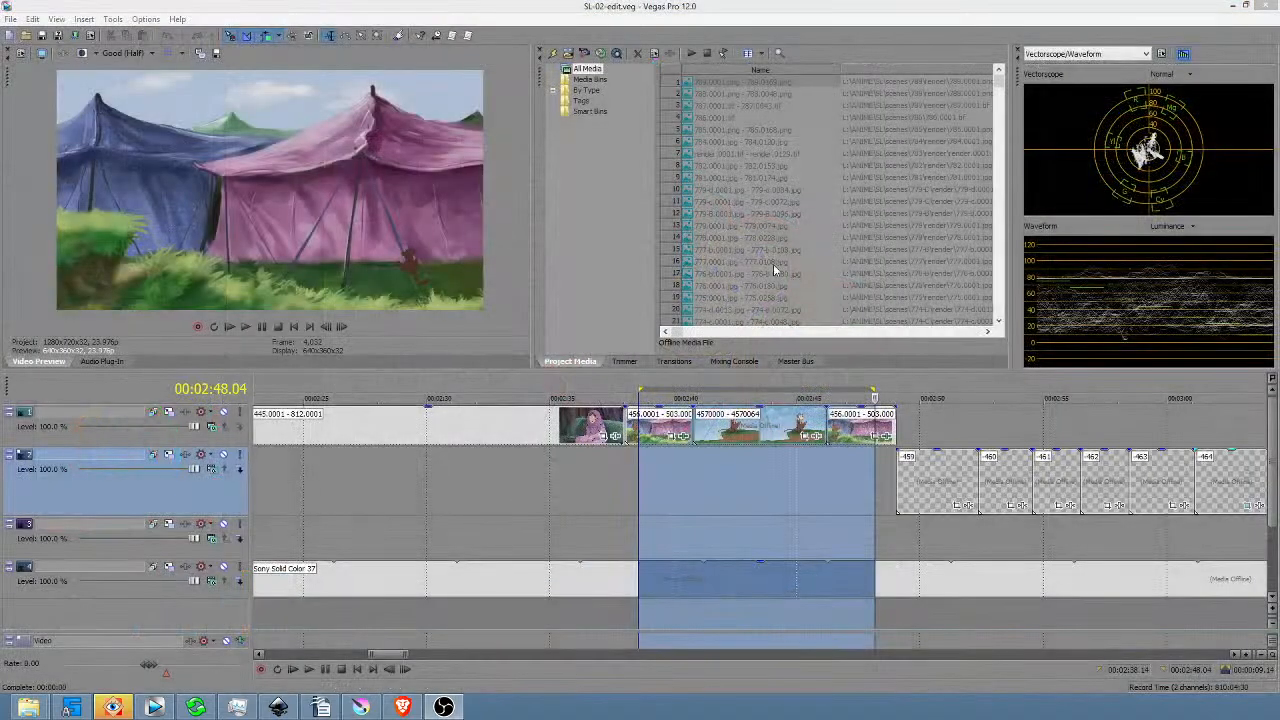
# Switch to the film edit in Vegas Pro and view the tent and monkey shots around 2:39 and 2:42.
pyautogui.moveTo(652, 488); pyautogui.dragTo(748, 487)
pyautogui.click(738, 485)
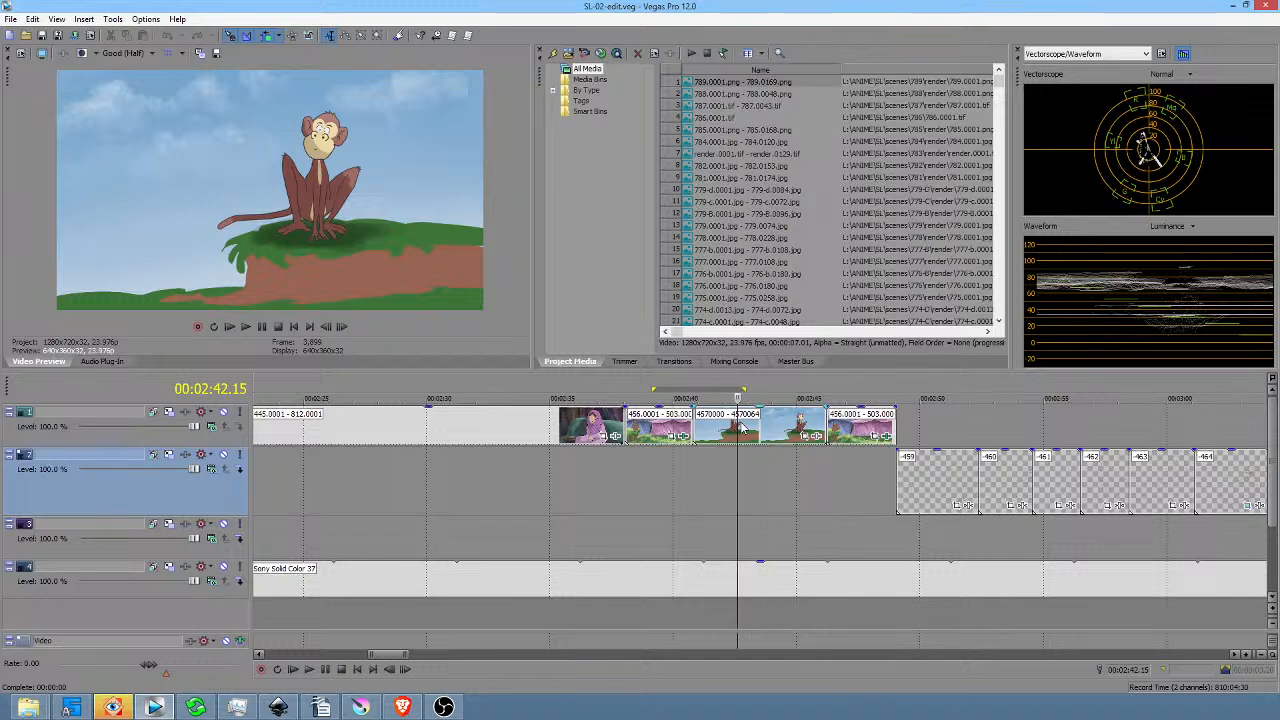
pyautogui.click(663, 461)
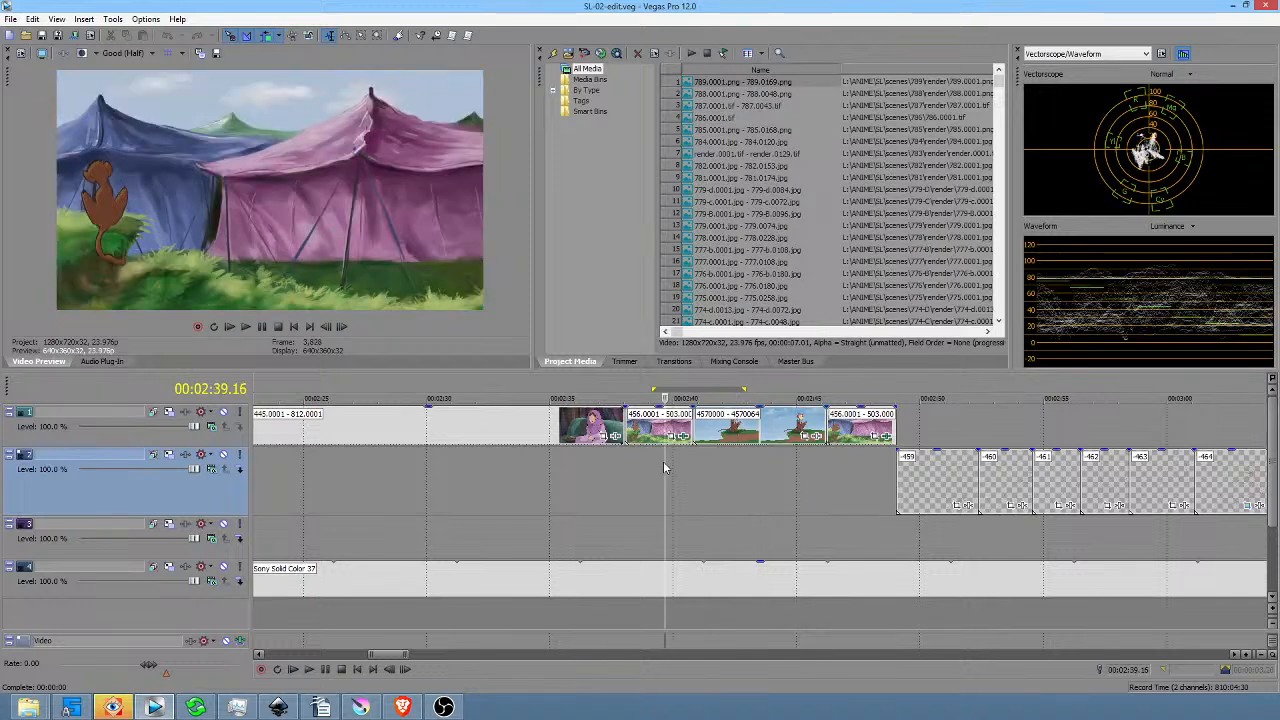
pyautogui.click(728, 472)
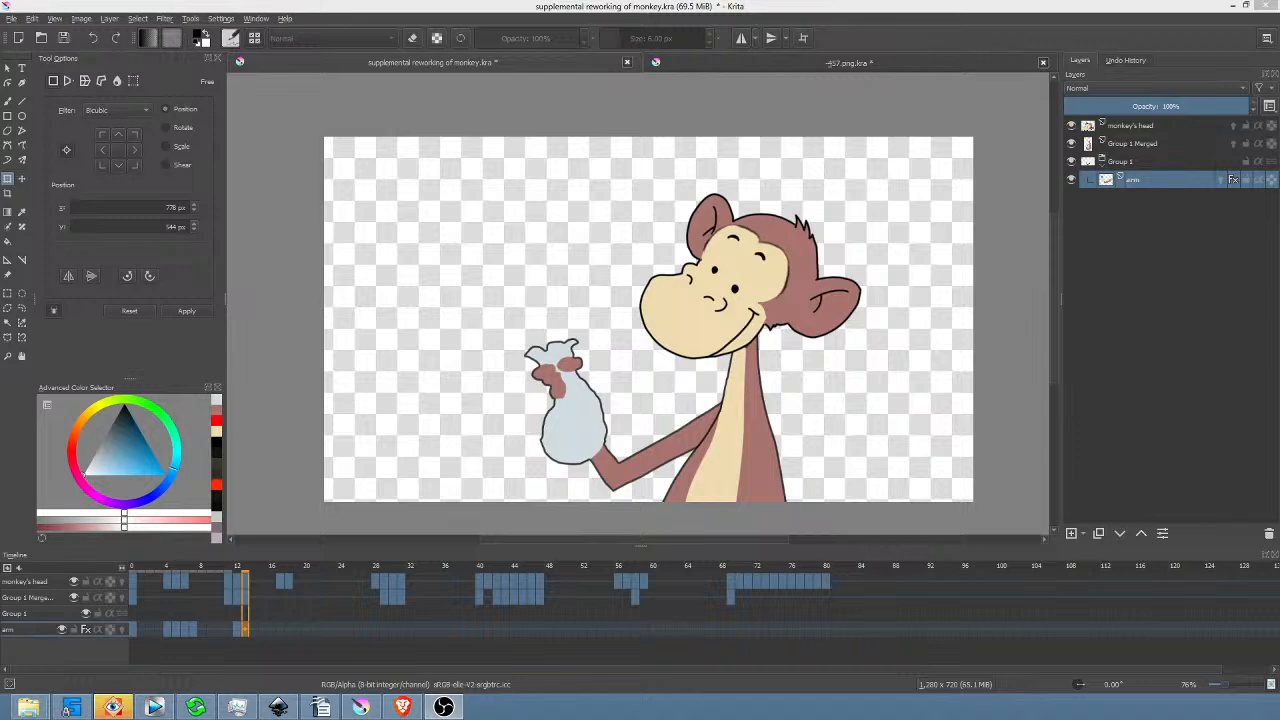
# Return to Krita and choose the Ink-2 Fineliner brush for freehand drawing.
pyautogui.click(114, 425)
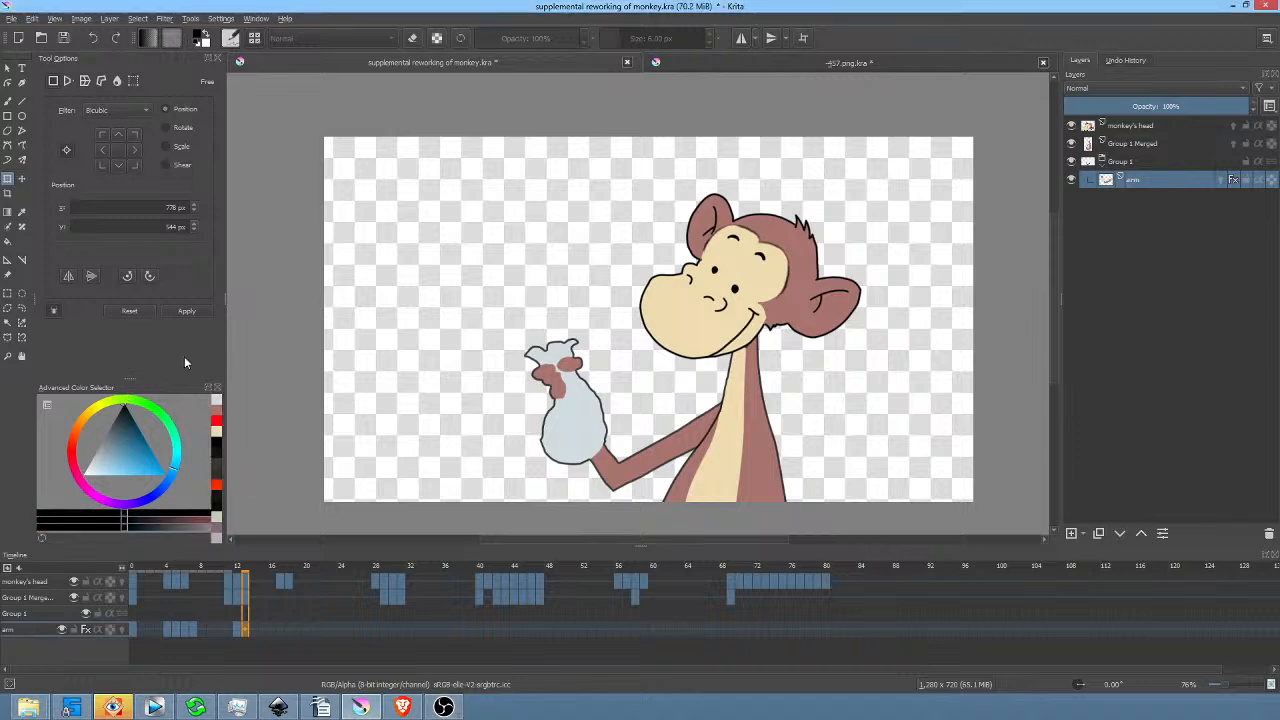
pyautogui.rightClick(768, 195)
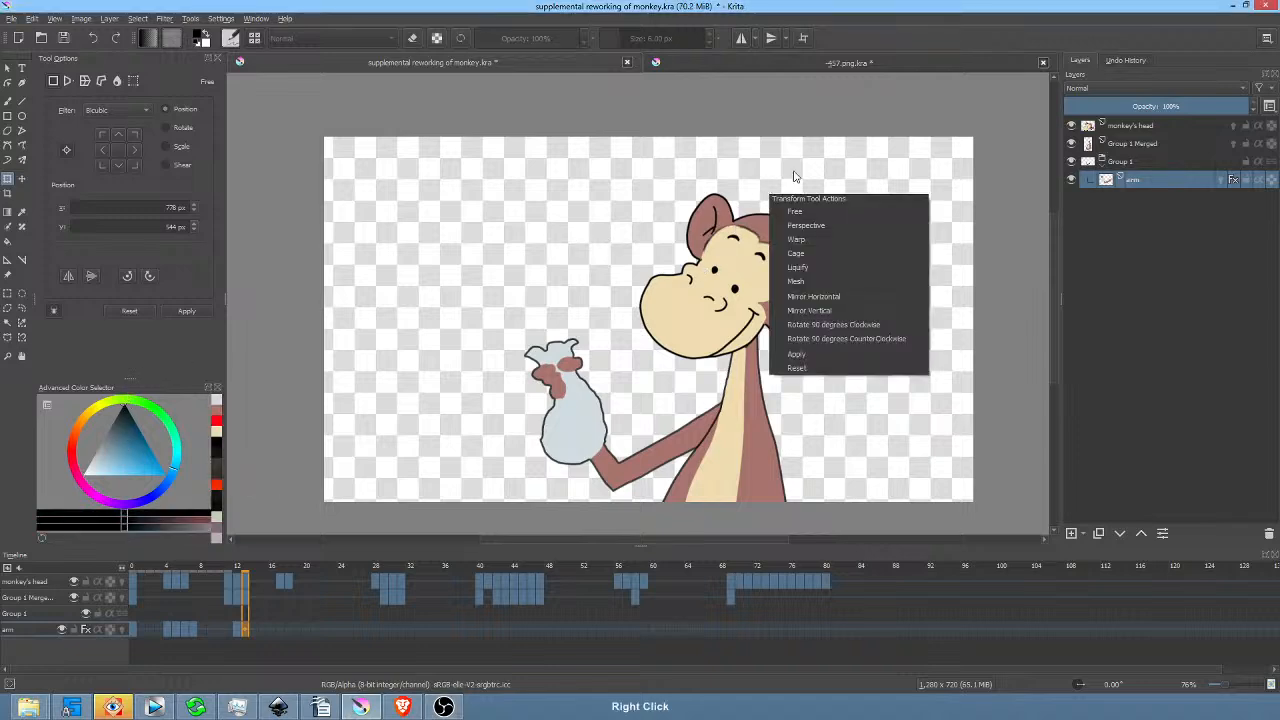
pyautogui.press('Escape')
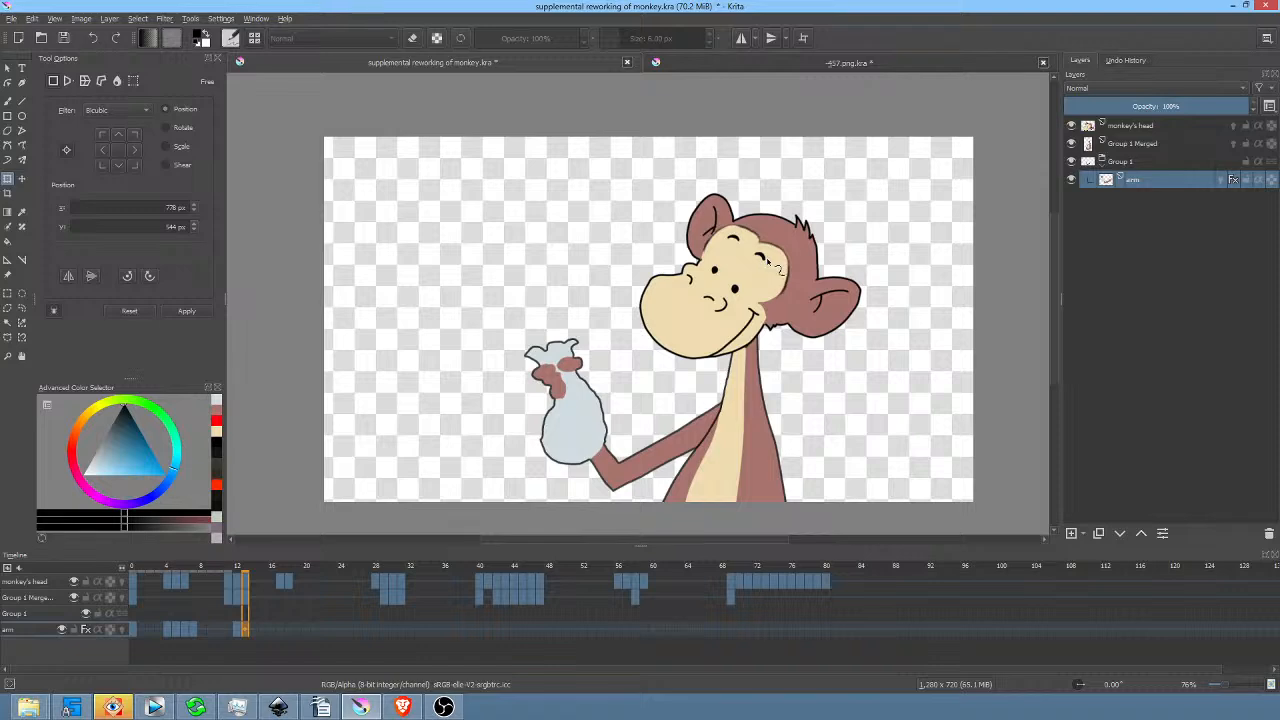
pyautogui.press('b')
pyautogui.rightClick(918, 232)
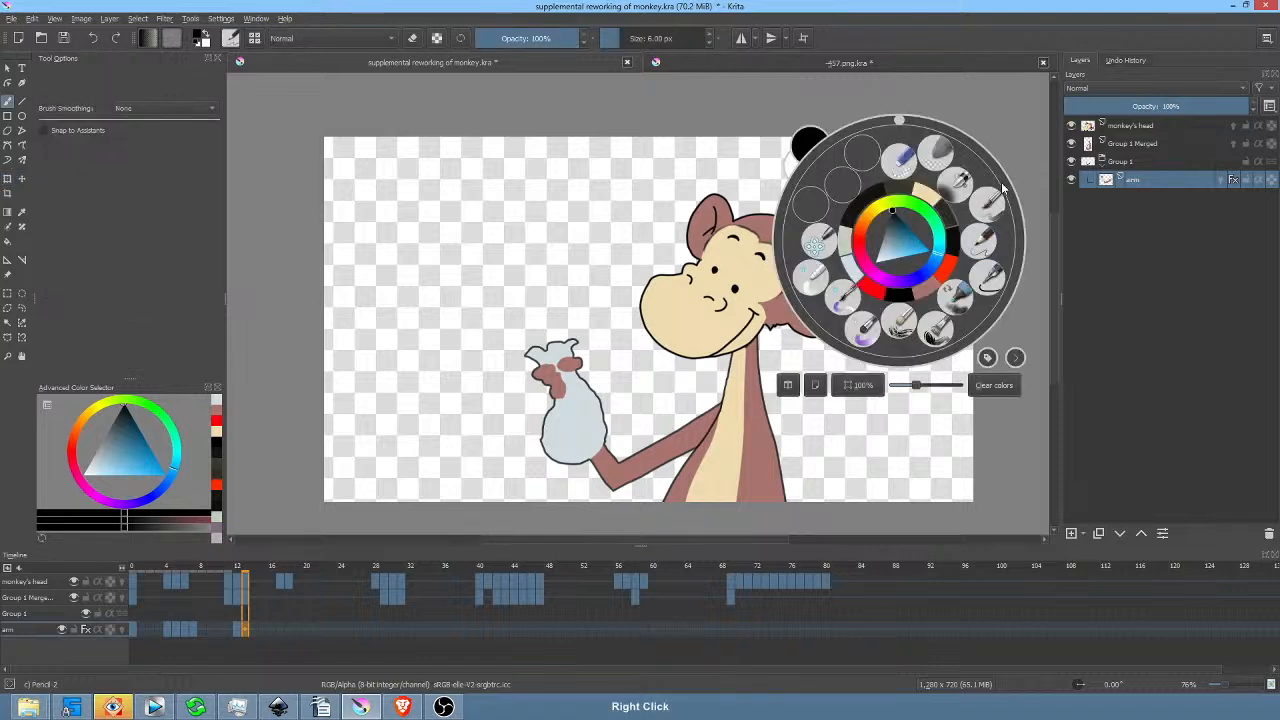
pyautogui.click(988, 283)
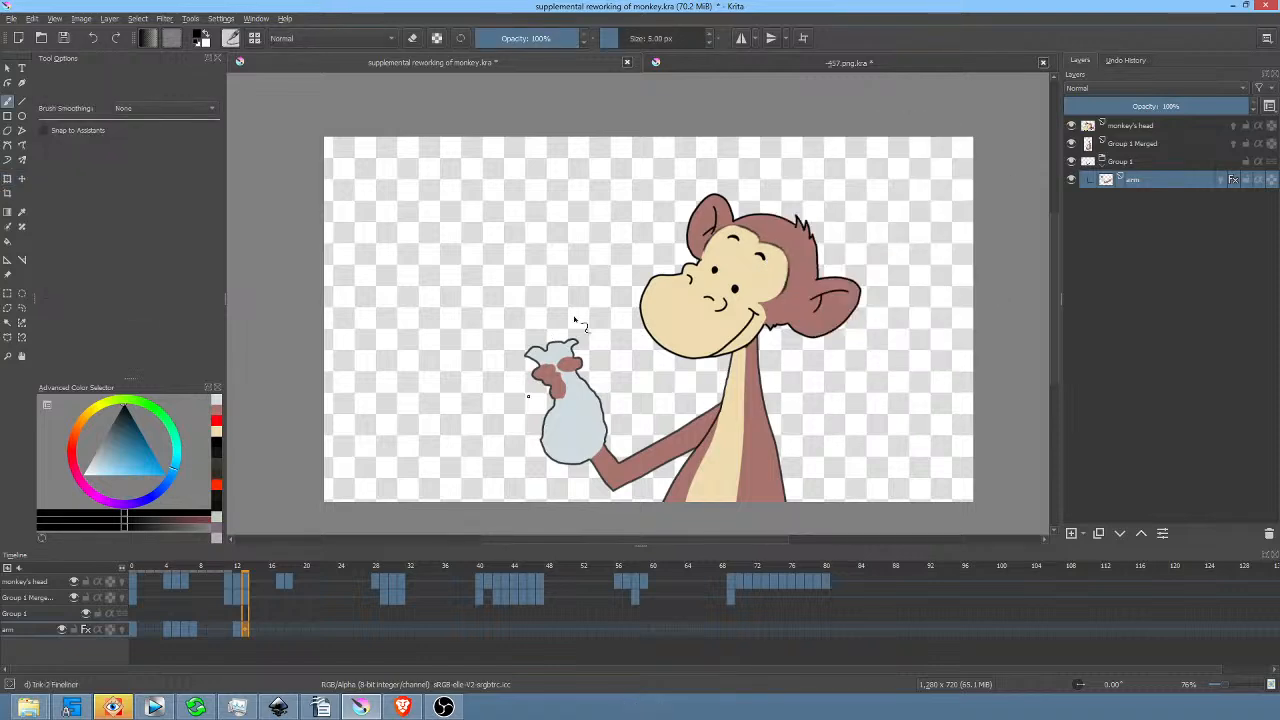
# Try a black outline around the thumb at frame 13, undo it and lower the brush opacity to 74%.
pyautogui.moveTo(558, 400); pyautogui.dragTo(694, 252)
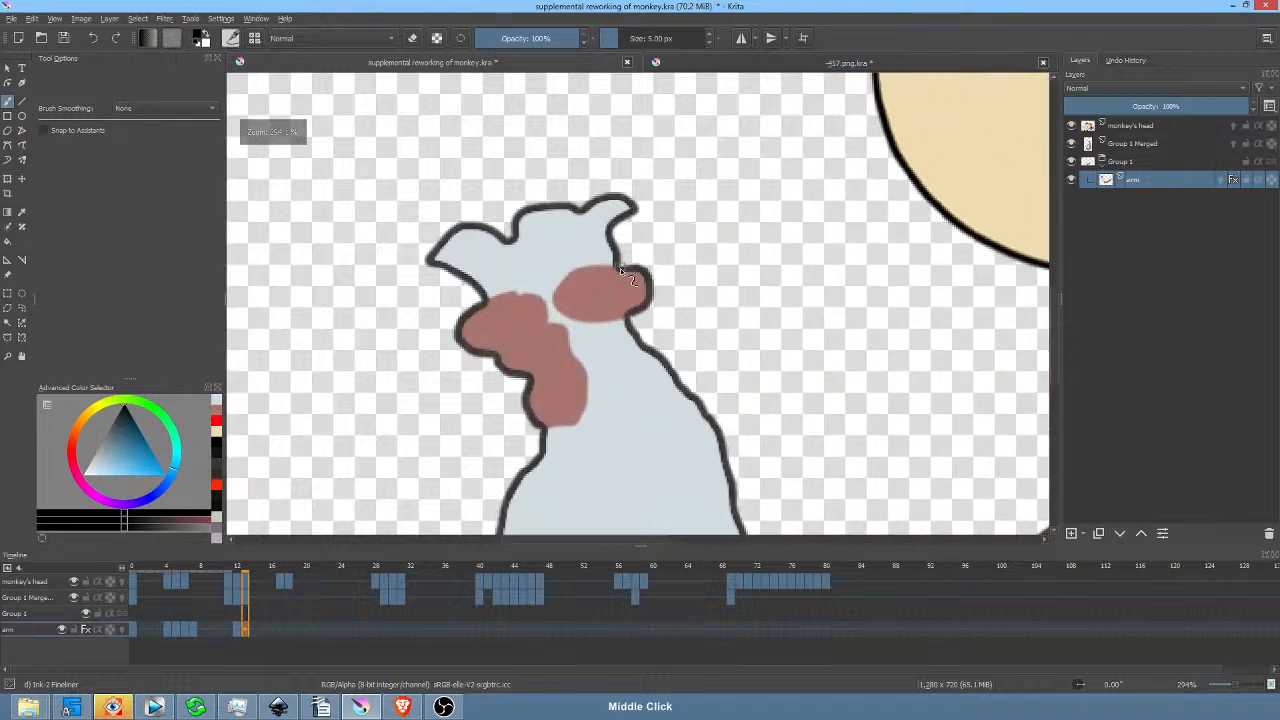
pyautogui.moveTo(558, 290)
pyautogui.mouseDown()
pyautogui.moveTo(580, 320)
pyautogui.moveTo(610, 322)
pyautogui.moveTo(648, 298)
pyautogui.mouseUp()
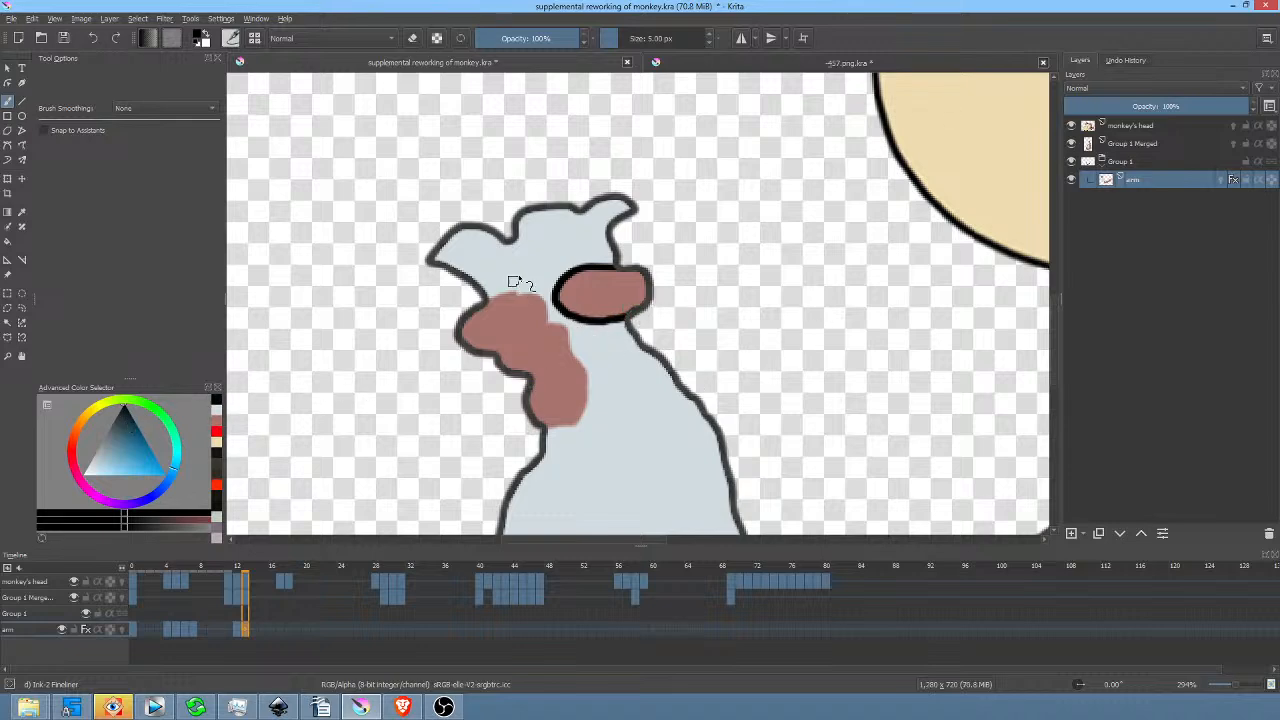
pyautogui.click(562, 46)
pyautogui.hotkey('ctrl', 'z')
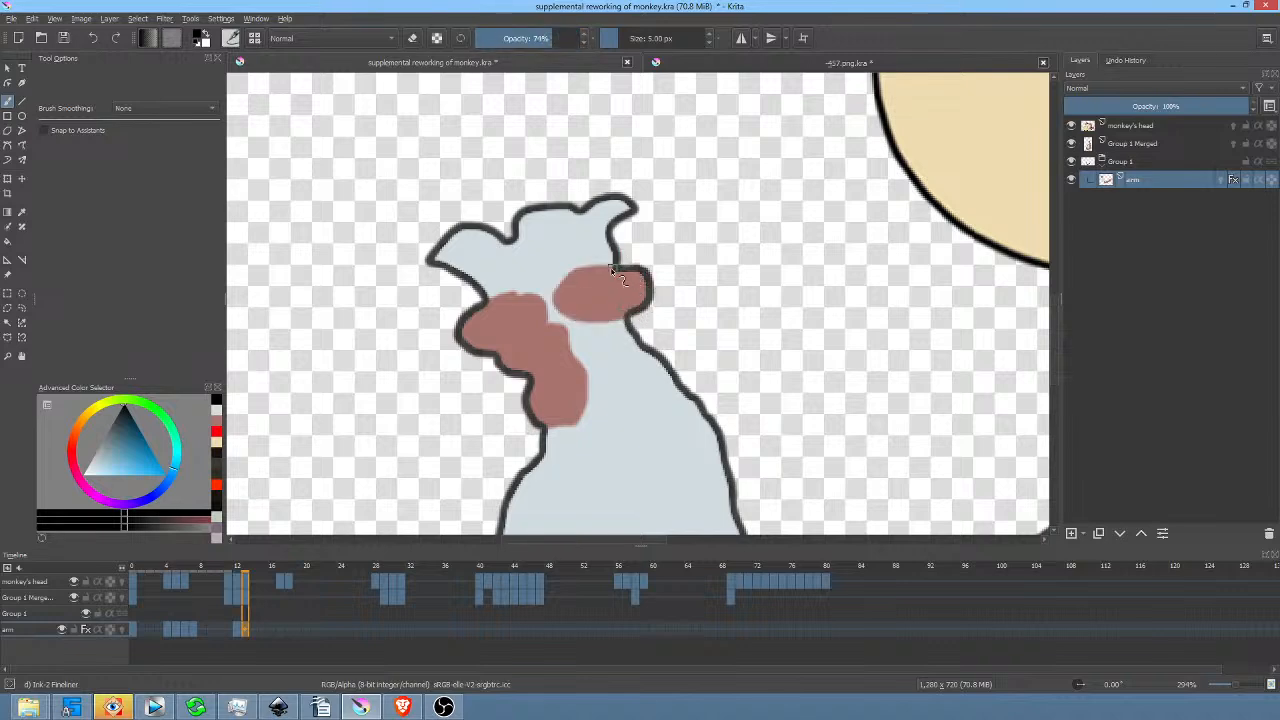
# Outline the thumb and fingers gripping the sack at frame 13, and separate the fingers with two short curved lines.
pyautogui.moveTo(585, 268)
pyautogui.mouseDown()
pyautogui.moveTo(564, 276)
pyautogui.moveTo(574, 312)
pyautogui.moveTo(612, 310)
pyautogui.mouseUp()
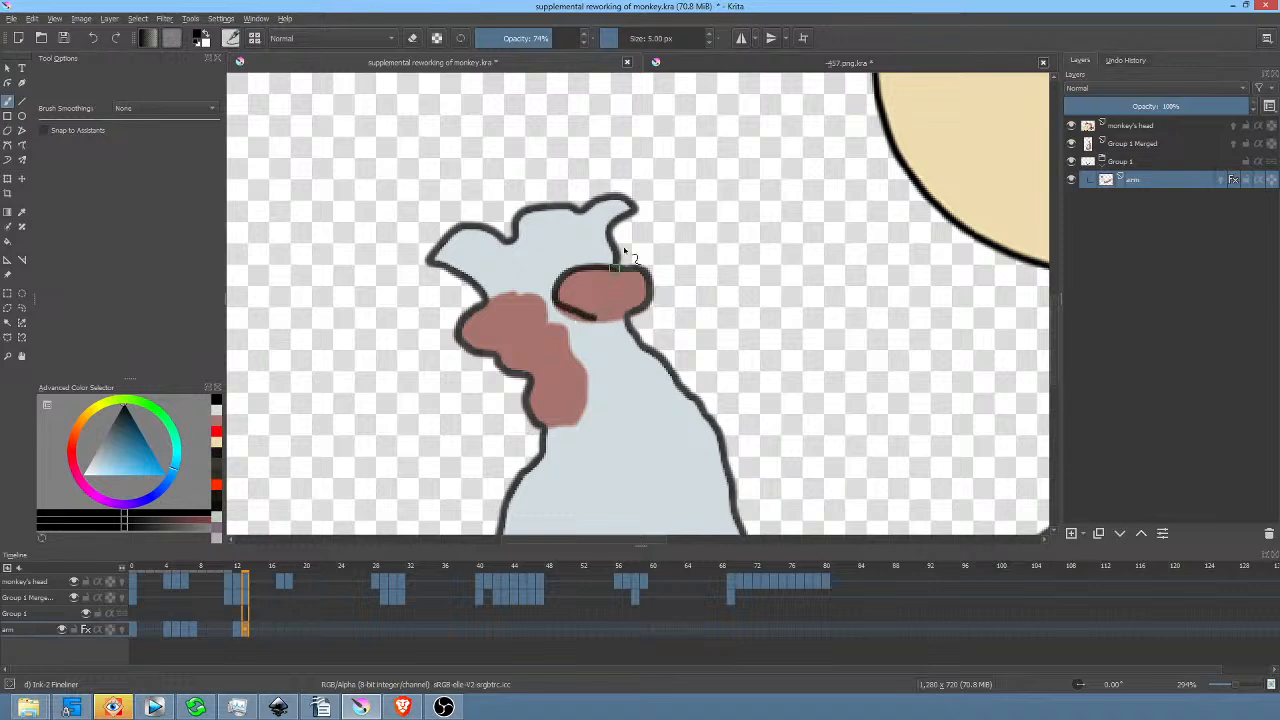
pyautogui.hotkey('ctrl', 'z')
pyautogui.hotkey('ctrl', 'z')
pyautogui.hotkey('ctrl', 'z')
pyautogui.hotkey('ctrl', 'z')
pyautogui.moveTo(553, 297)
pyautogui.mouseDown()
pyautogui.moveTo(580, 330)
pyautogui.moveTo(620, 336)
pyautogui.moveTo(648, 298)
pyautogui.mouseUp()
pyautogui.moveTo(539, 302)
pyautogui.mouseDown()
pyautogui.moveTo(585, 369)
pyautogui.moveTo(582, 419)
pyautogui.moveTo(540, 426)
pyautogui.mouseUp()
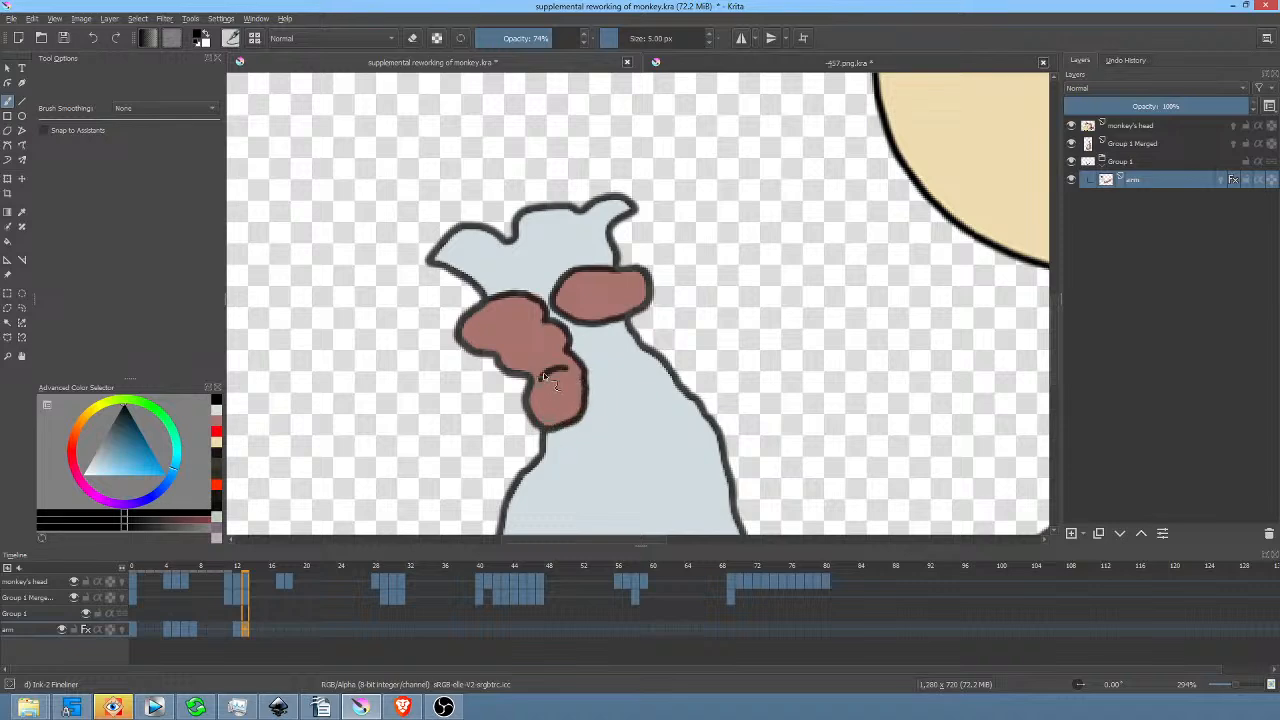
pyautogui.moveTo(540, 325); pyautogui.dragTo(508, 341)
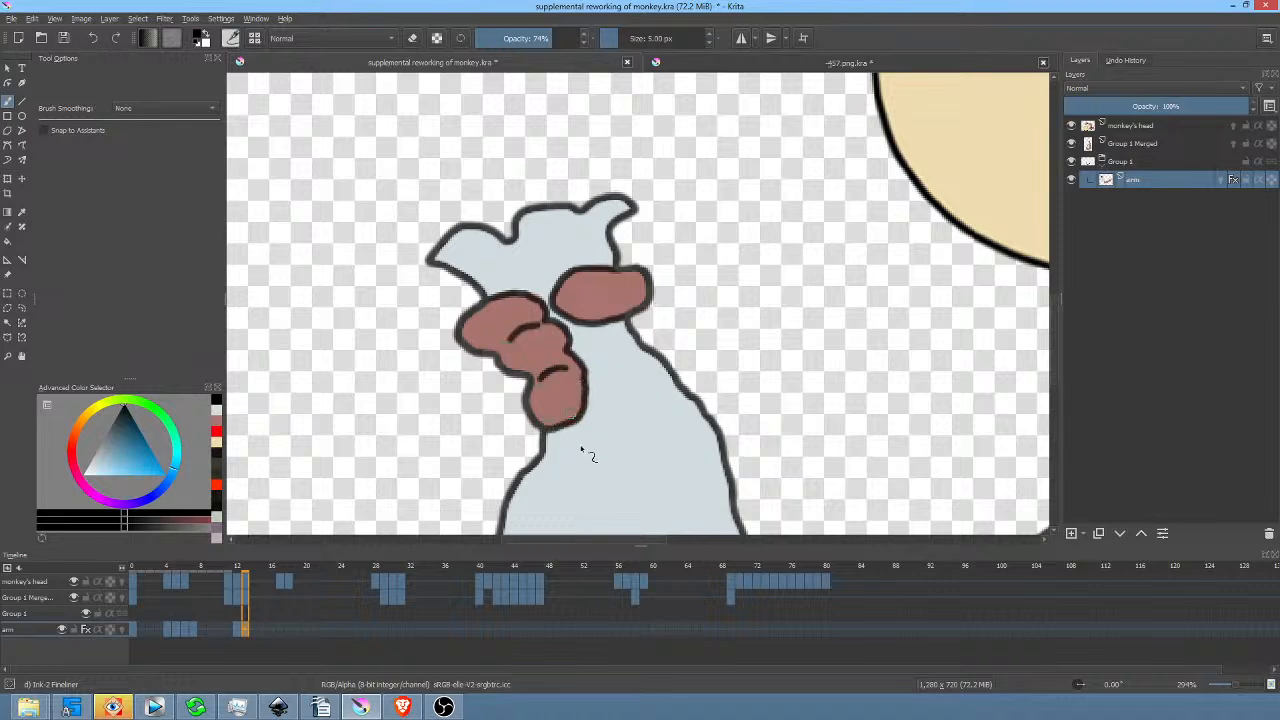
# Outline the thumb and fingers on the arm drawing at frame 12, and add two short lines between the fingers.
pyautogui.click(239, 630)
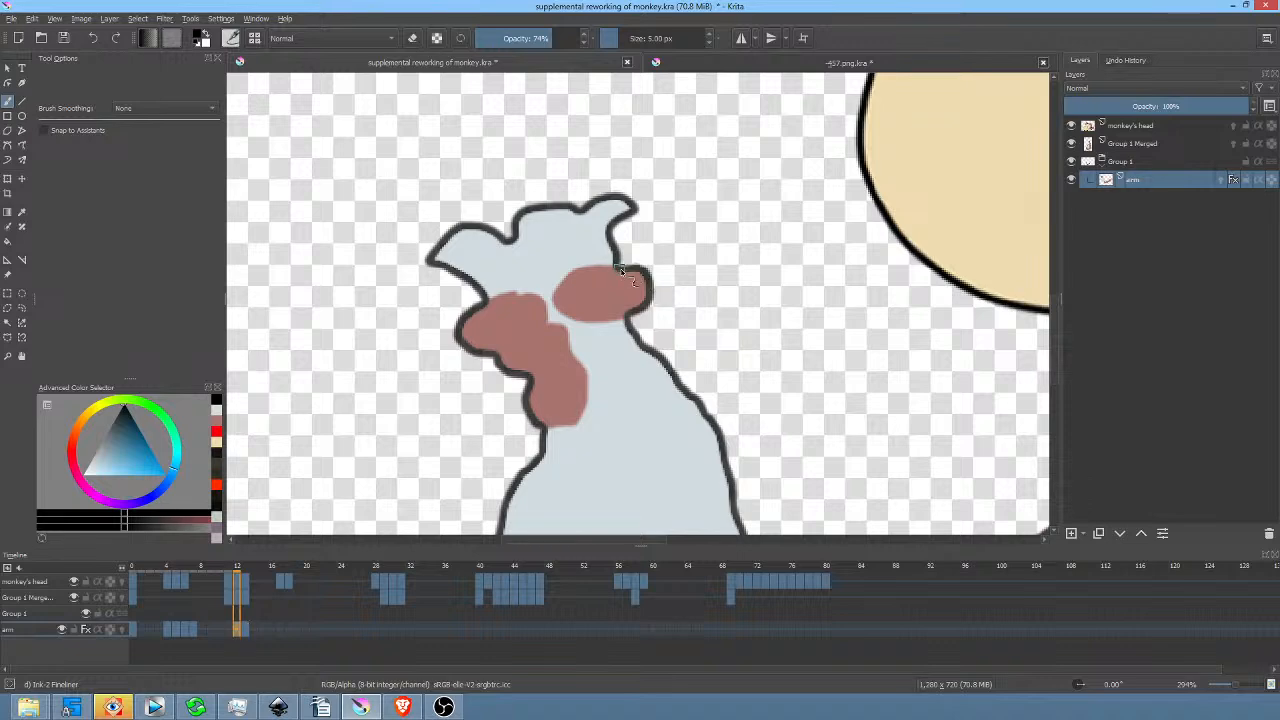
pyautogui.moveTo(620, 268); pyautogui.dragTo(577, 269)
pyautogui.moveTo(562, 313)
pyautogui.mouseDown()
pyautogui.moveTo(614, 322)
pyautogui.moveTo(658, 292)
pyautogui.mouseUp()
pyautogui.press('Right')
pyautogui.press('Left')
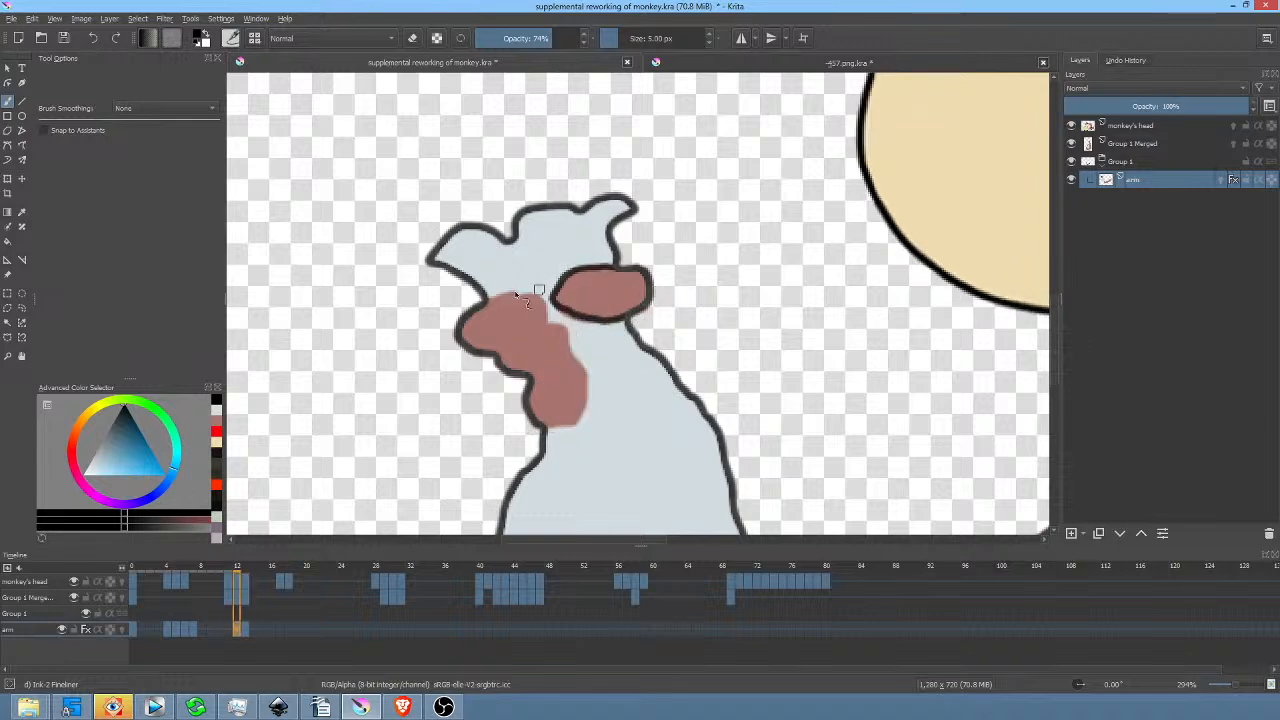
pyautogui.moveTo(540, 300)
pyautogui.mouseDown()
pyautogui.moveTo(590, 390)
pyautogui.moveTo(588, 418)
pyautogui.moveTo(566, 434)
pyautogui.moveTo(545, 428)
pyautogui.mouseUp()
pyautogui.press('Left')
pyautogui.press('Right')
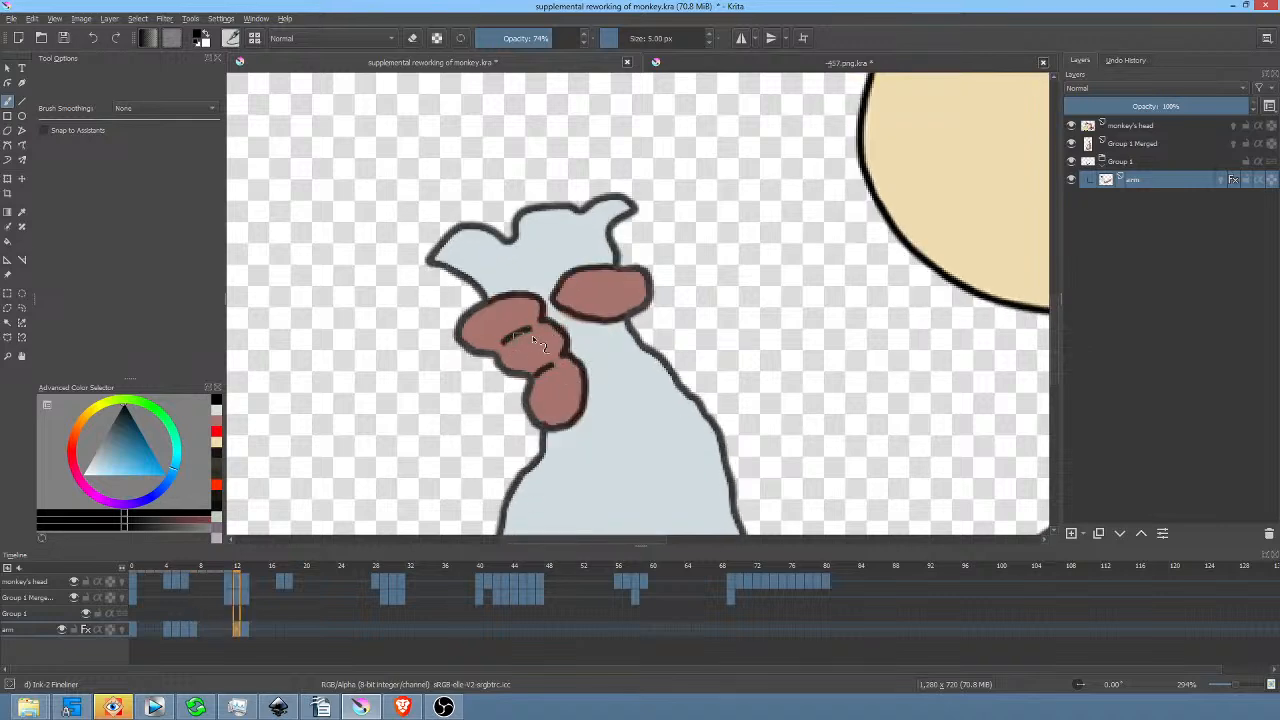
# Outline the thumb and fingers on the arm drawing at frame 7, redrawing the finger contour and adding two dividing lines.
pyautogui.press('Left')
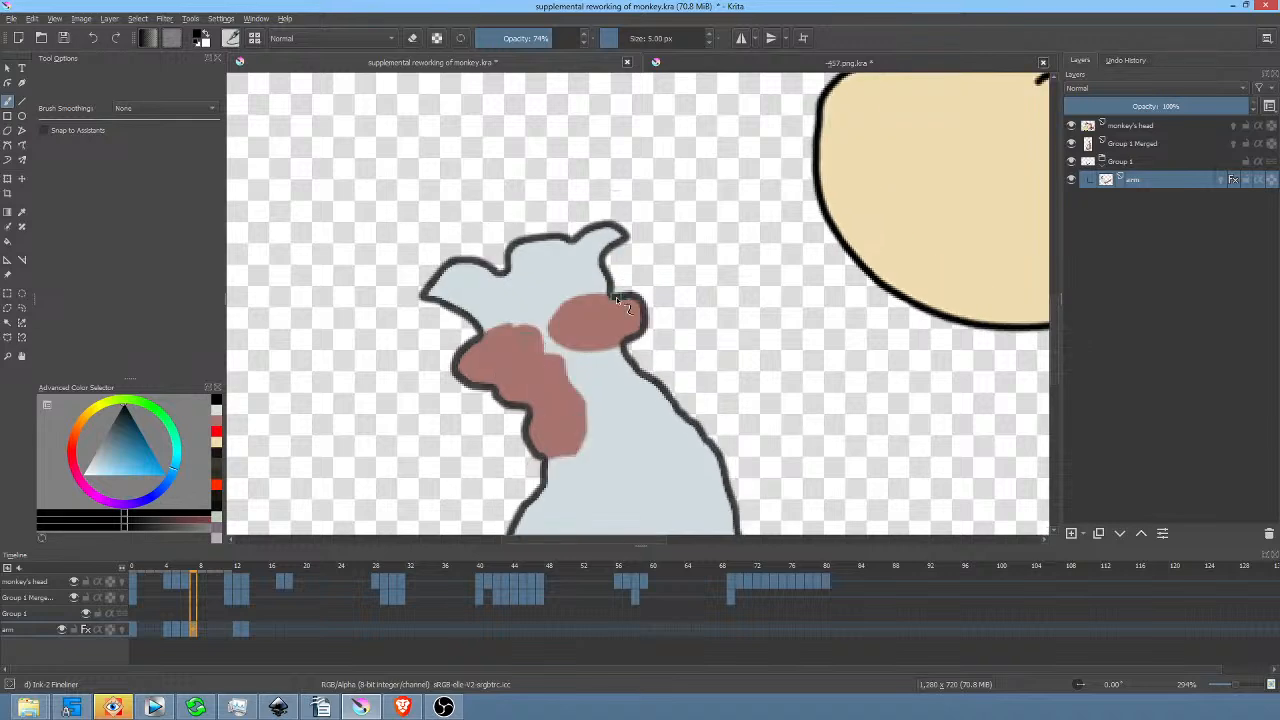
pyautogui.moveTo(588, 299)
pyautogui.mouseDown()
pyautogui.moveTo(556, 311)
pyautogui.moveTo(555, 339)
pyautogui.moveTo(598, 353)
pyautogui.moveTo(644, 326)
pyautogui.mouseUp()
pyautogui.moveTo(495, 328); pyautogui.dragTo(540, 338)
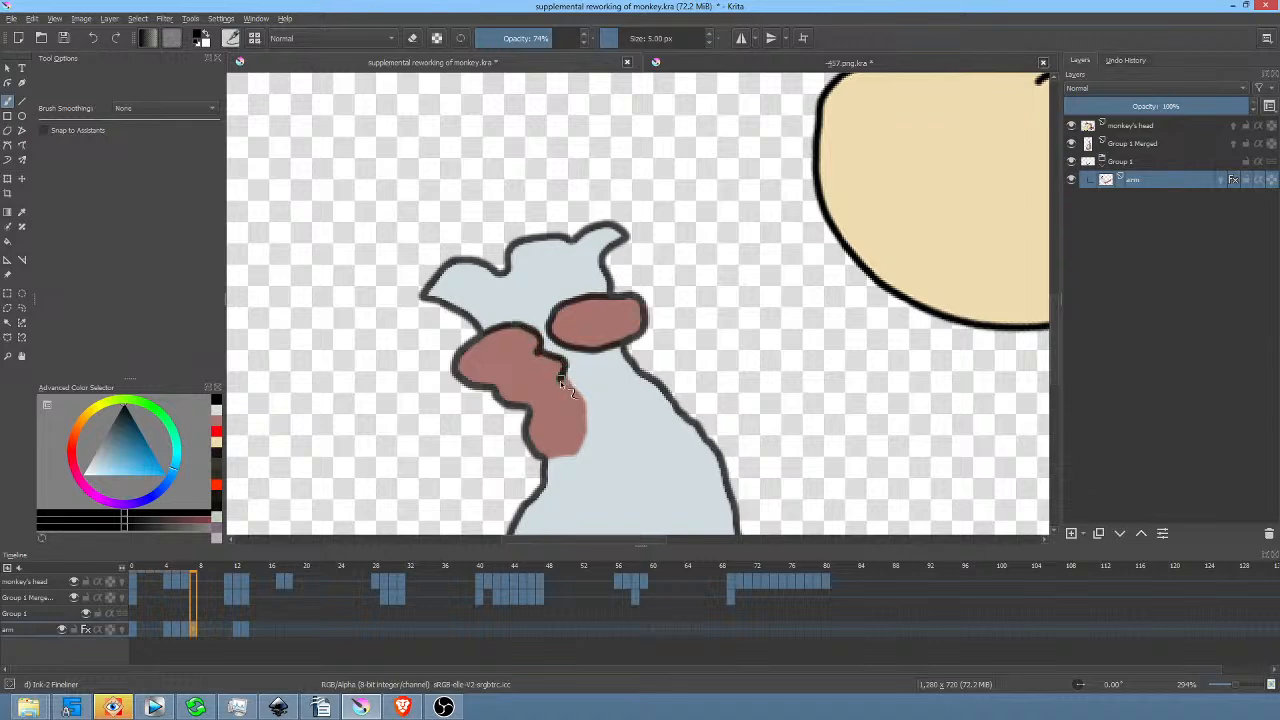
pyautogui.moveTo(574, 388)
pyautogui.mouseDown()
pyautogui.moveTo(579, 445)
pyautogui.moveTo(541, 460)
pyautogui.mouseUp()
pyautogui.hotkey('ctrl', 'z')
pyautogui.hotkey('ctrl', 'z')
pyautogui.moveTo(537, 330)
pyautogui.mouseDown()
pyautogui.moveTo(583, 406)
pyautogui.moveTo(586, 432)
pyautogui.moveTo(537, 454)
pyautogui.mouseUp()
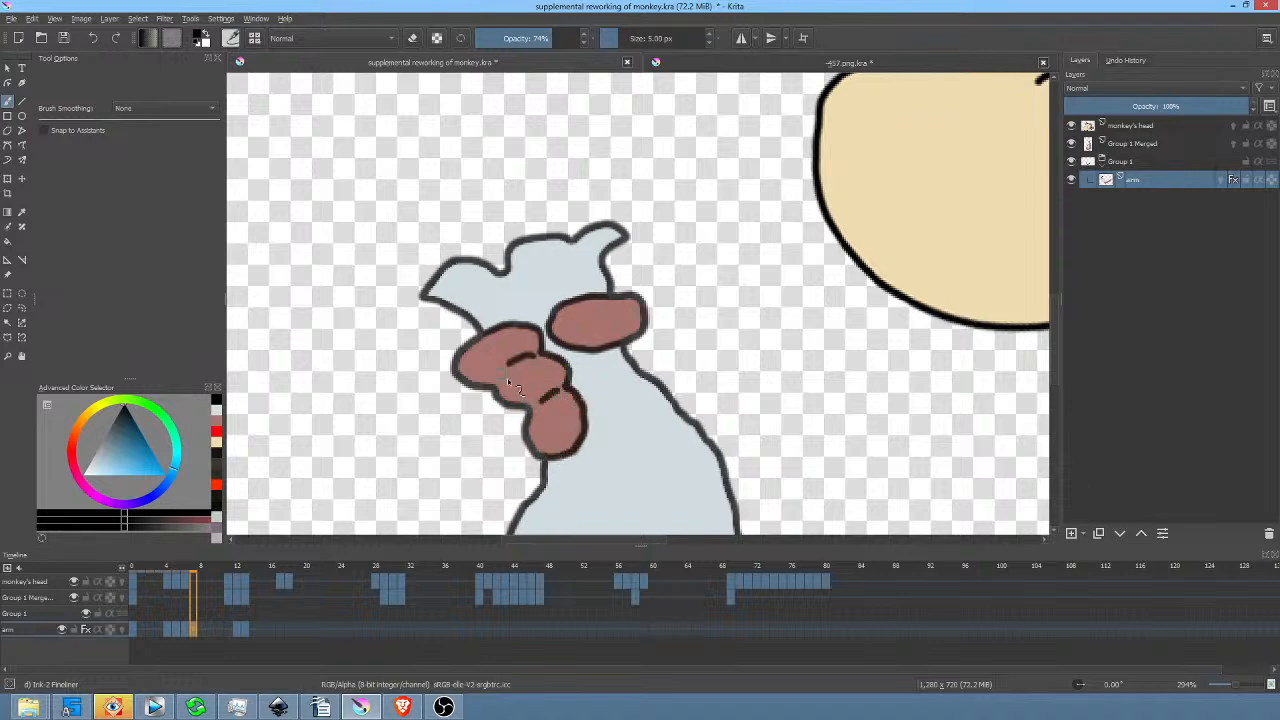
# Outline the fingers and thumb on the arm drawing at frame 6, and draw a dividing line below the upper finger.
pyautogui.press('Left')
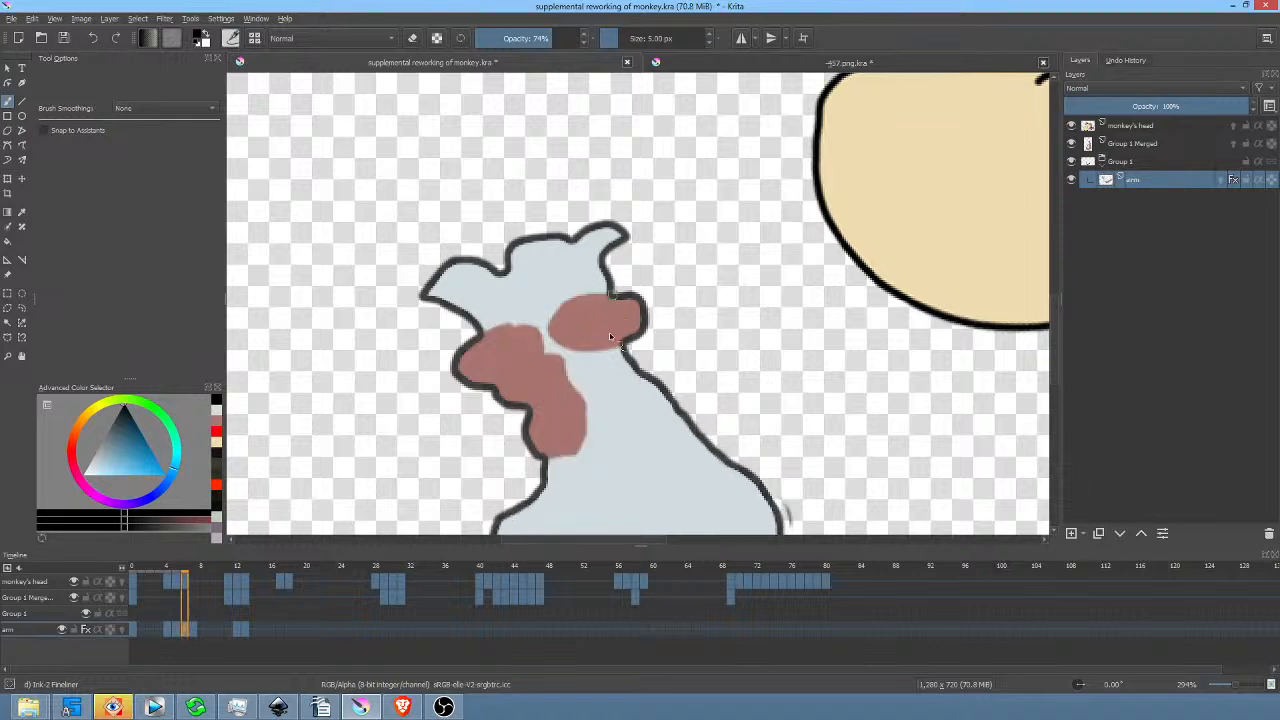
pyautogui.scroll(-3, 676, 363)
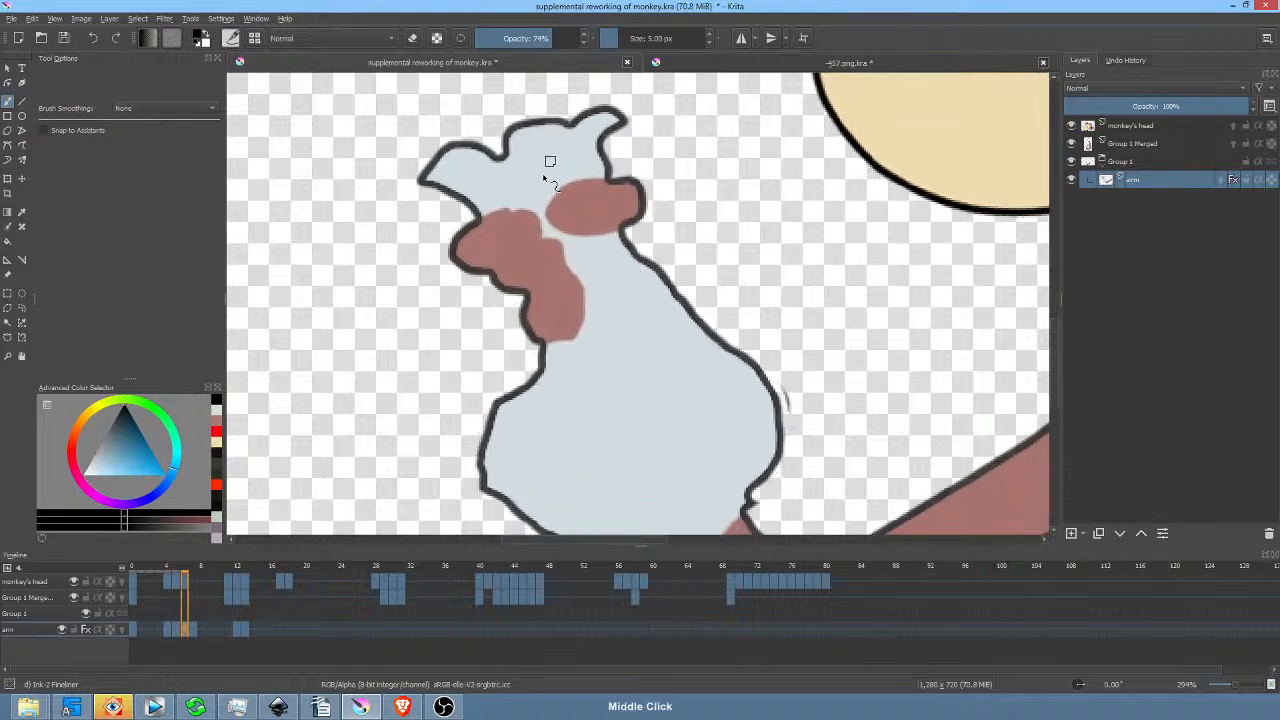
pyautogui.moveTo(497, 213)
pyautogui.mouseDown()
pyautogui.moveTo(523, 211)
pyautogui.moveTo(579, 291)
pyautogui.moveTo(566, 343)
pyautogui.moveTo(540, 342)
pyautogui.mouseUp()
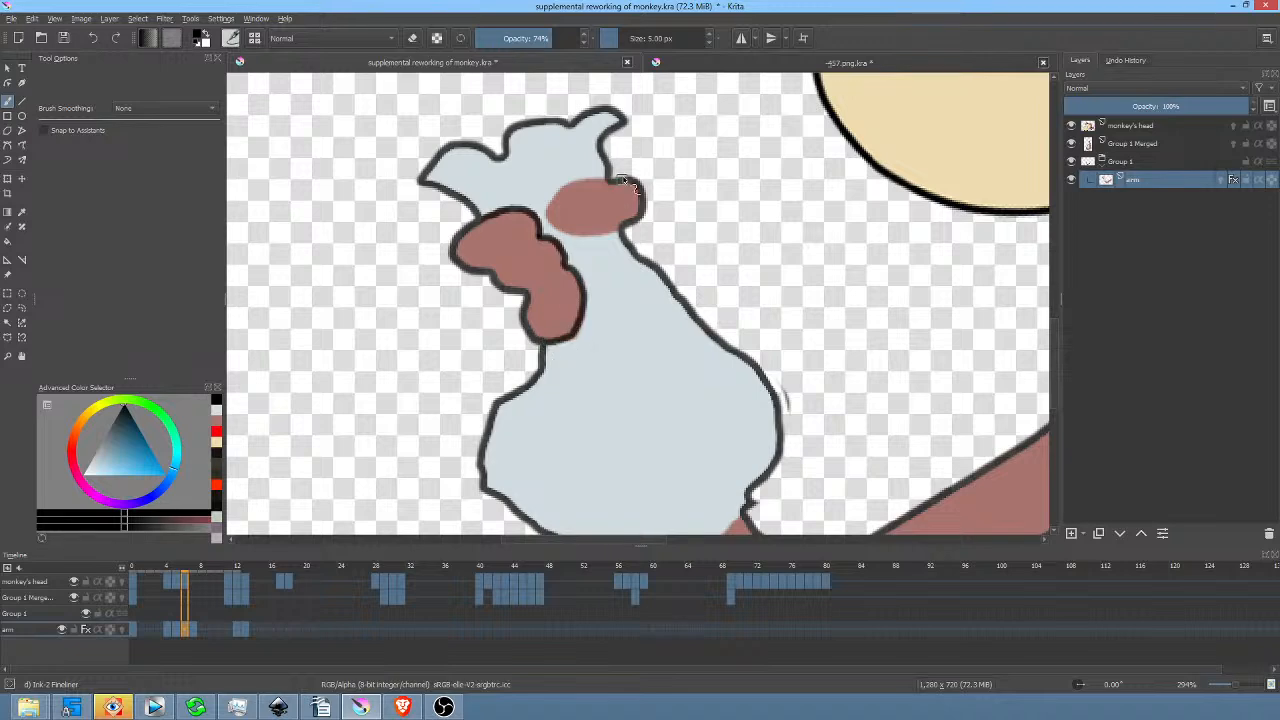
pyautogui.moveTo(604, 181)
pyautogui.mouseDown()
pyautogui.moveTo(571, 178)
pyautogui.moveTo(555, 222)
pyautogui.moveTo(612, 232)
pyautogui.moveTo(641, 206)
pyautogui.mouseUp()
pyautogui.moveTo(535, 241); pyautogui.dragTo(498, 260)
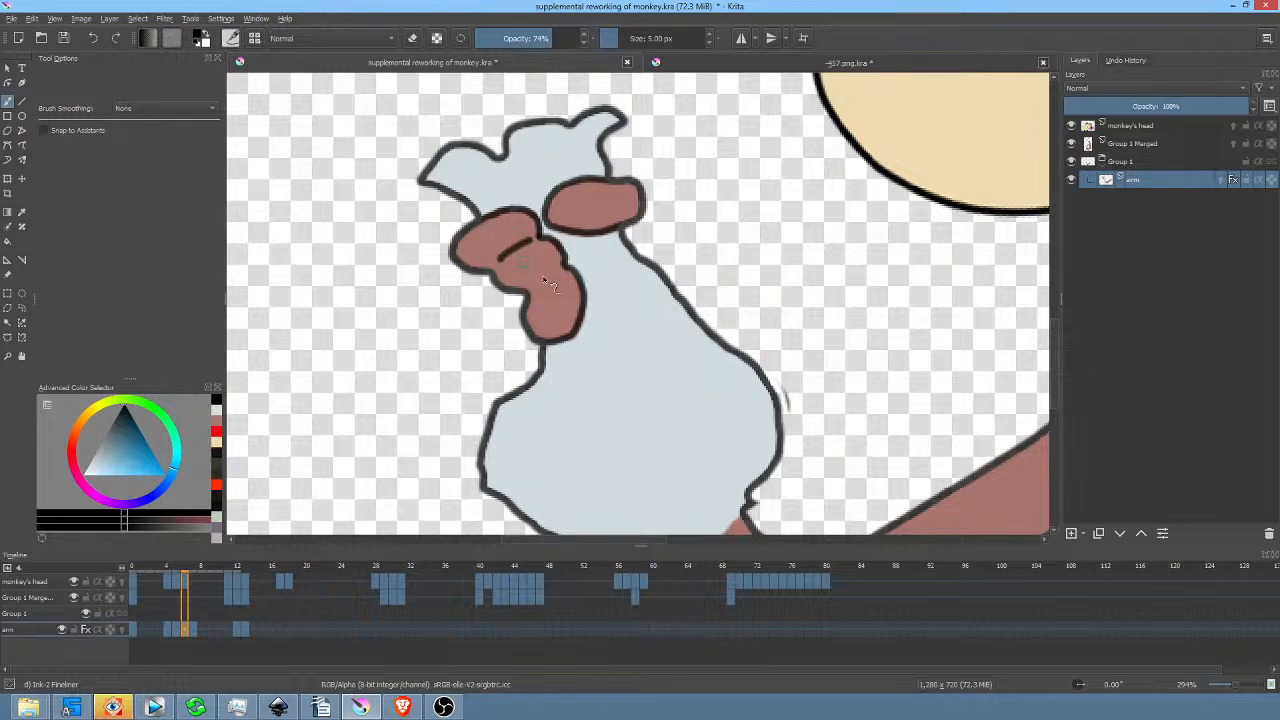
# Outline the thumb and fingers on the arm drawing at frame 5, and add two short dividing lines between the fingers.
pyautogui.click(177, 629)
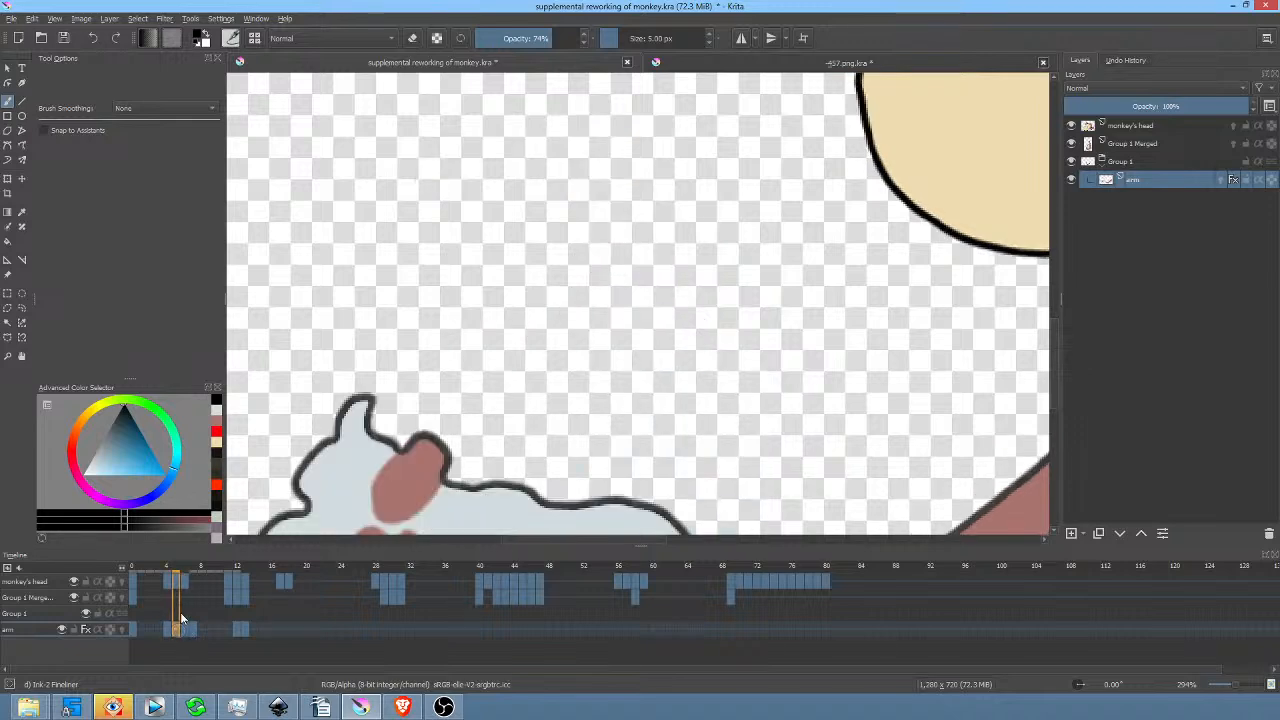
pyautogui.moveTo(565, 308); pyautogui.dragTo(640, 137)
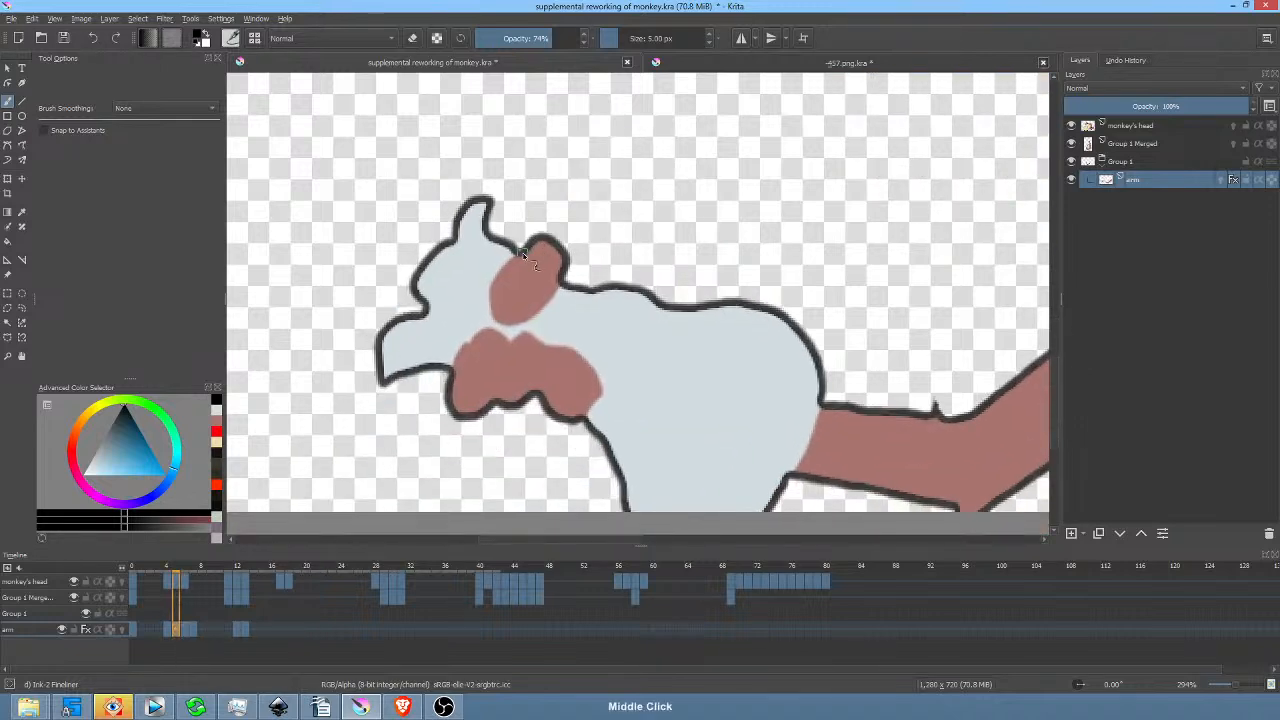
pyautogui.moveTo(497, 312)
pyautogui.mouseDown()
pyautogui.moveTo(508, 331)
pyautogui.moveTo(533, 325)
pyautogui.moveTo(568, 284)
pyautogui.mouseUp()
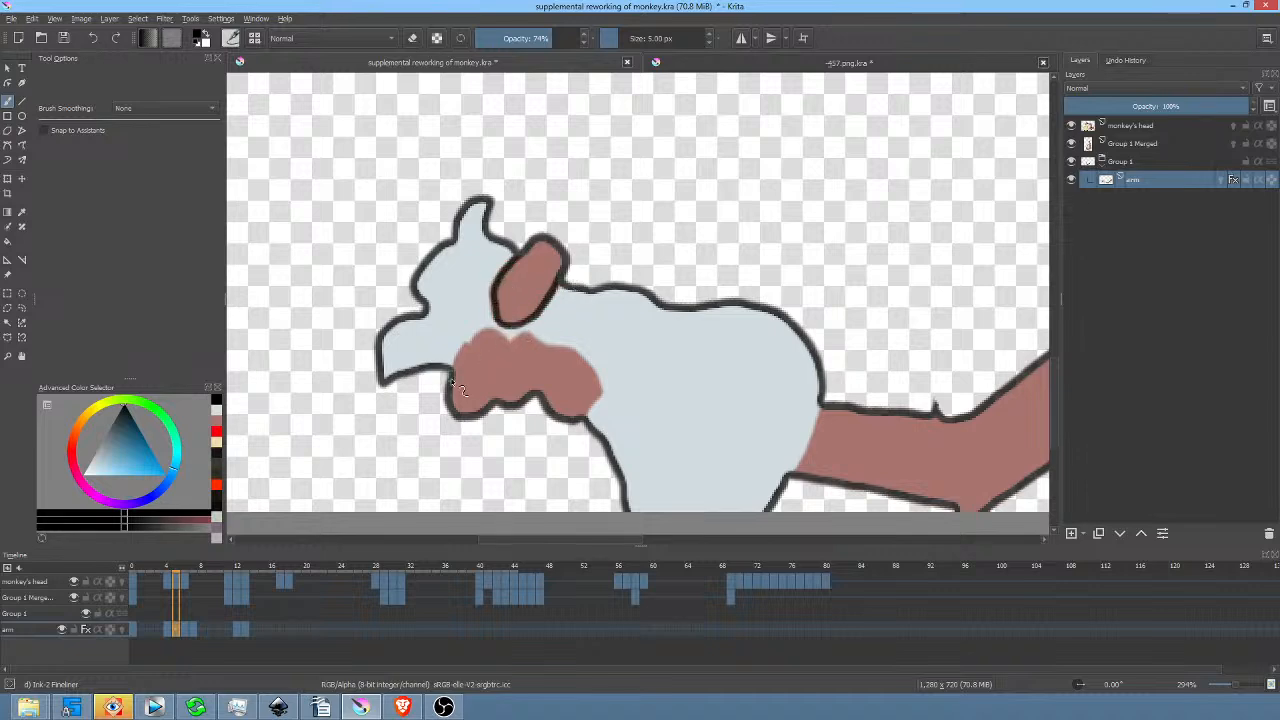
pyautogui.moveTo(507, 343)
pyautogui.mouseDown()
pyautogui.moveTo(544, 356)
pyautogui.moveTo(575, 350)
pyautogui.moveTo(594, 363)
pyautogui.moveTo(595, 436)
pyautogui.mouseUp()
pyautogui.click(500, 355)
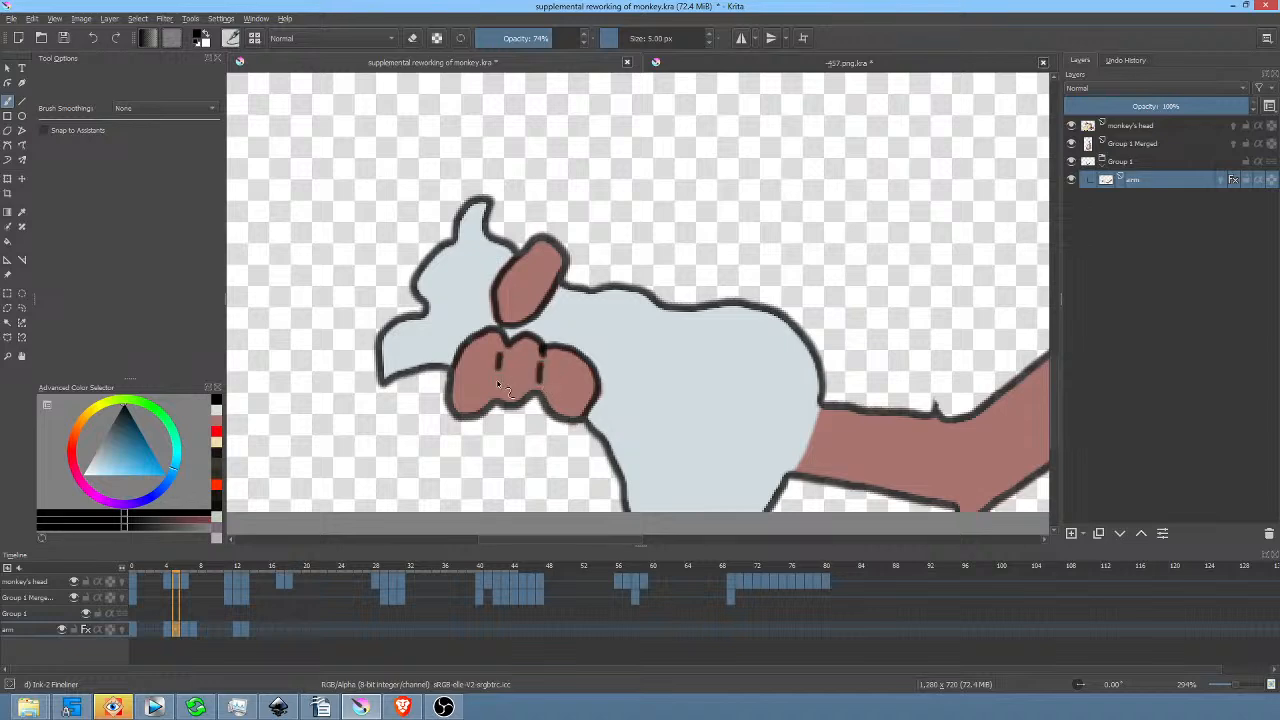
# Examine the arm drawings at frames 4 and 0 for missing outlines, and scrub through the opening frames to frame 5.
pyautogui.click(173, 630)
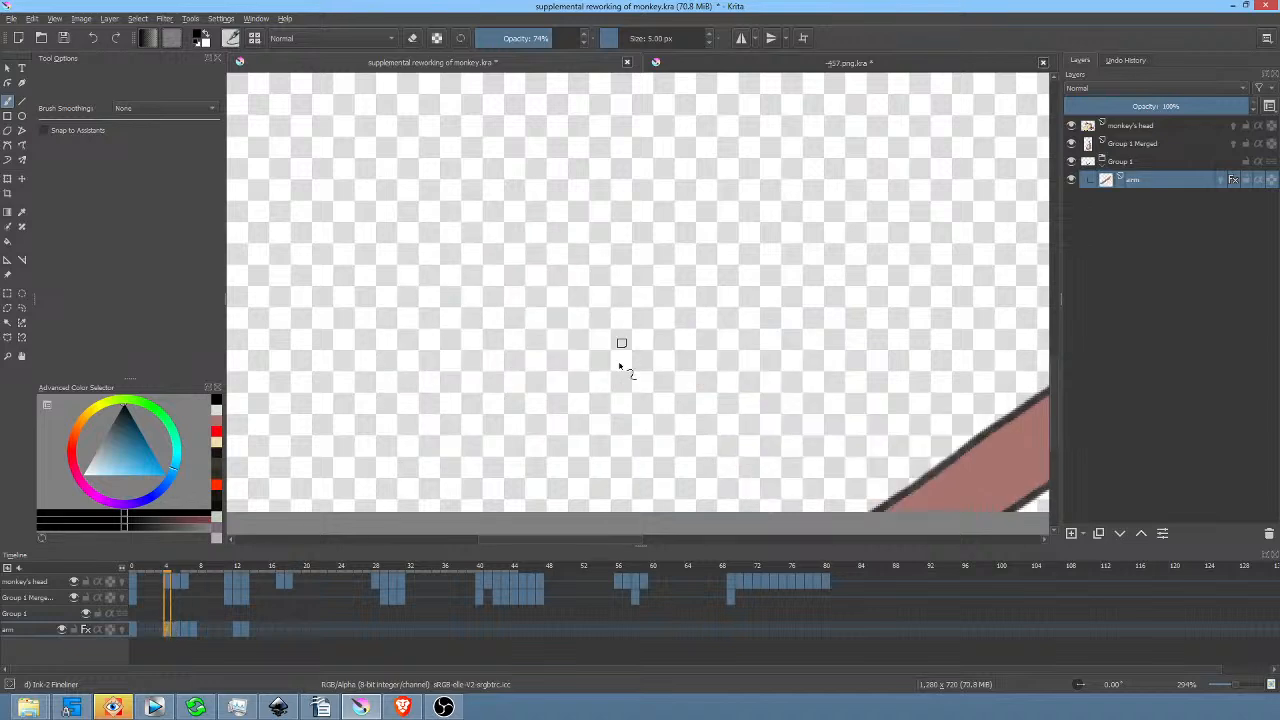
pyautogui.moveTo(712, 351); pyautogui.dragTo(697, 121)
pyautogui.moveTo(793, 190); pyautogui.dragTo(671, 383)
pyautogui.moveTo(714, 225); pyautogui.dragTo(632, 355)
pyautogui.moveTo(635, 307)
pyautogui.mouseDown()
pyautogui.moveTo(723, 286)
pyautogui.moveTo(749, 354)
pyautogui.moveTo(760, 337)
pyautogui.moveTo(686, 343)
pyautogui.moveTo(700, 357)
pyautogui.moveTo(745, 313)
pyautogui.moveTo(746, 340)
pyautogui.moveTo(748, 325)
pyautogui.mouseUp()
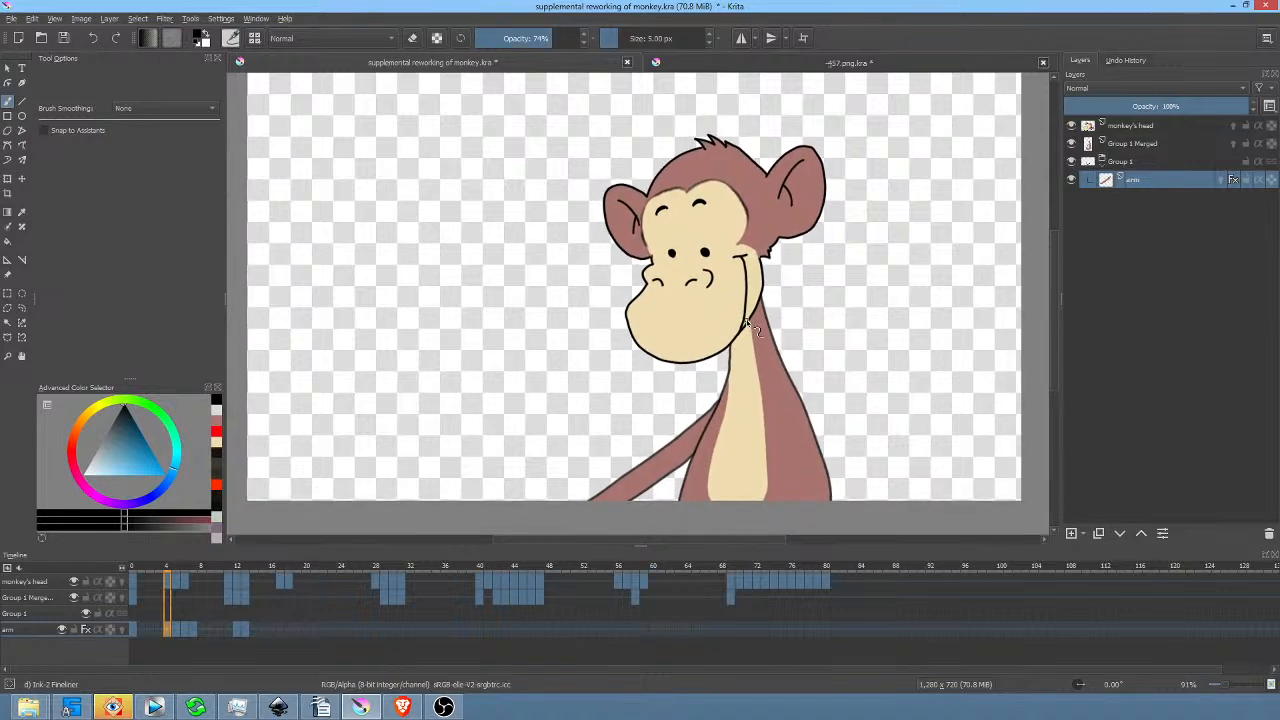
pyautogui.click(130, 627)
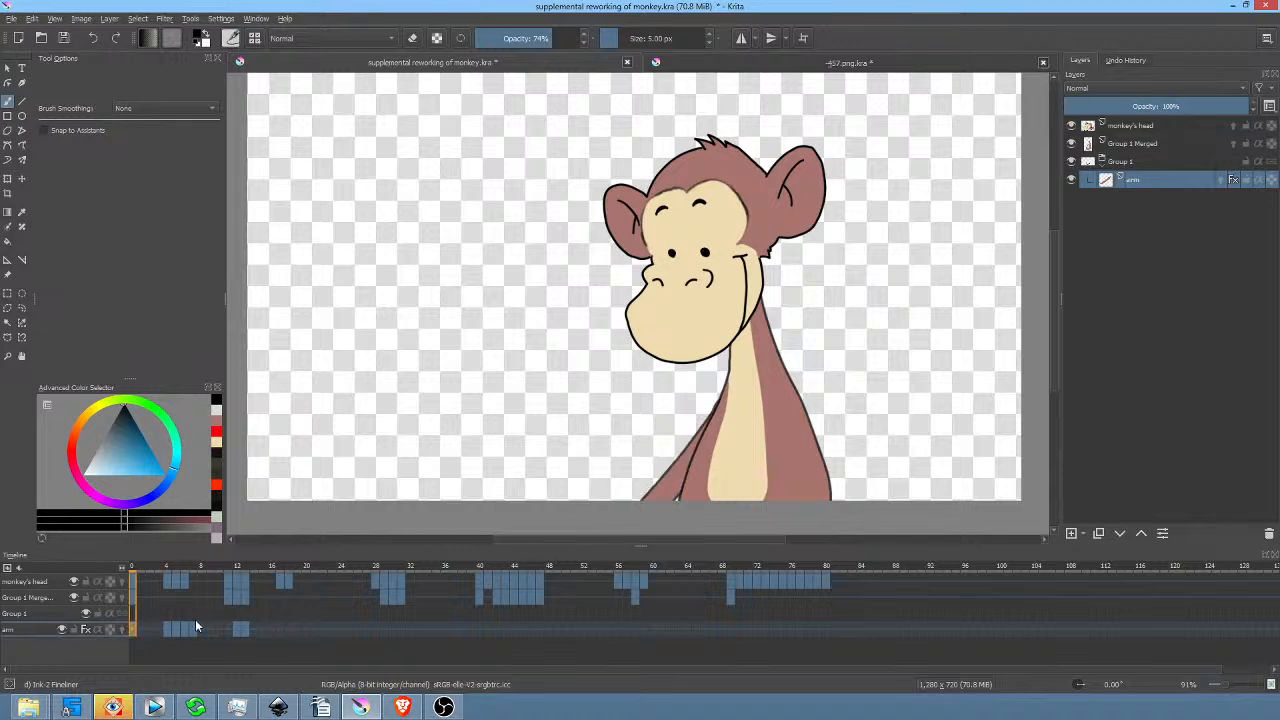
pyautogui.moveTo(138, 566); pyautogui.dragTo(174, 564)
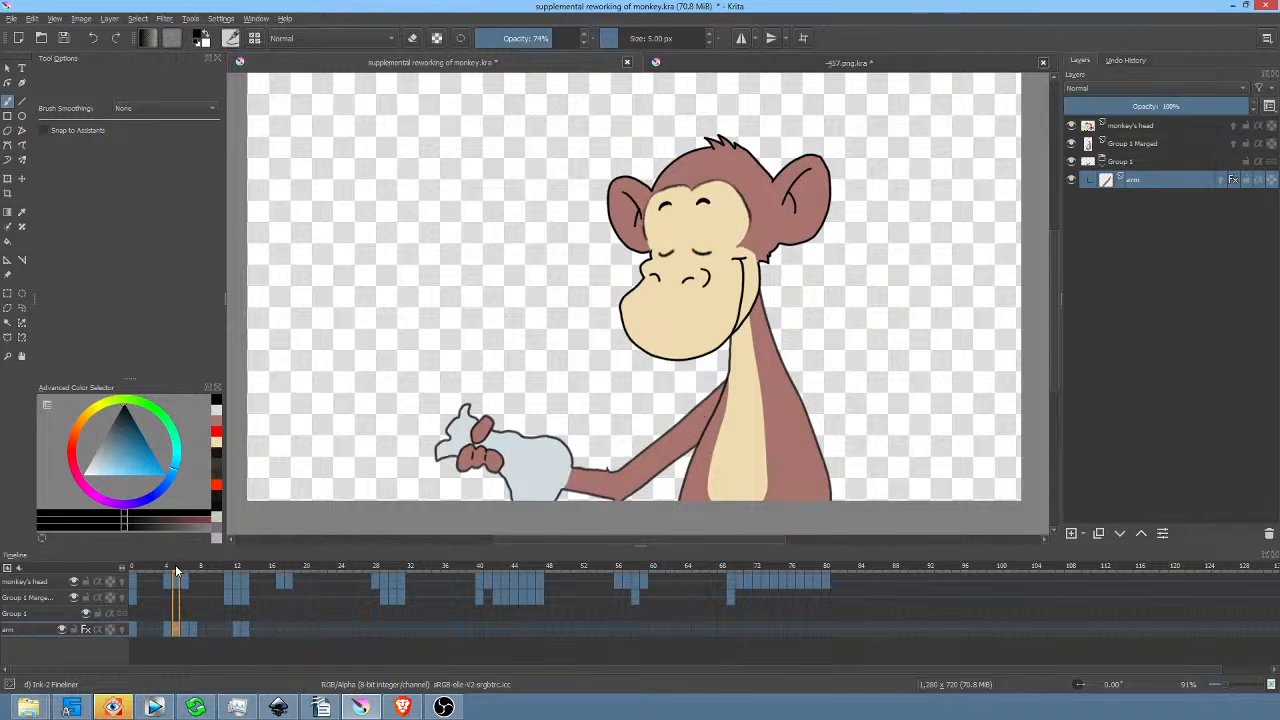
# Ink the sack's edge where it meets the forearm on the arm drawings at frames 5 and 6.
pyautogui.moveTo(582, 435); pyautogui.dragTo(759, 172)
pyautogui.moveTo(607, 333)
pyautogui.mouseDown()
pyautogui.moveTo(604, 370)
pyautogui.moveTo(571, 405)
pyautogui.mouseUp()
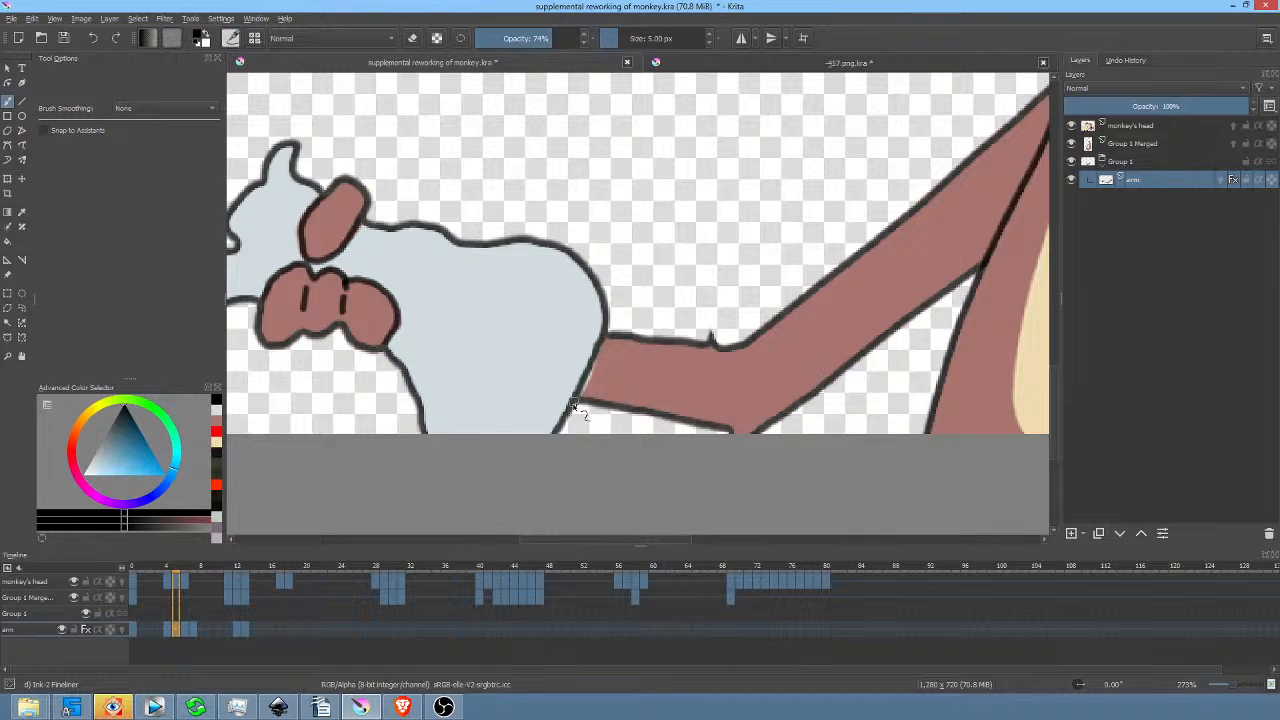
pyautogui.click(184, 627)
pyautogui.moveTo(576, 290); pyautogui.dragTo(624, 270)
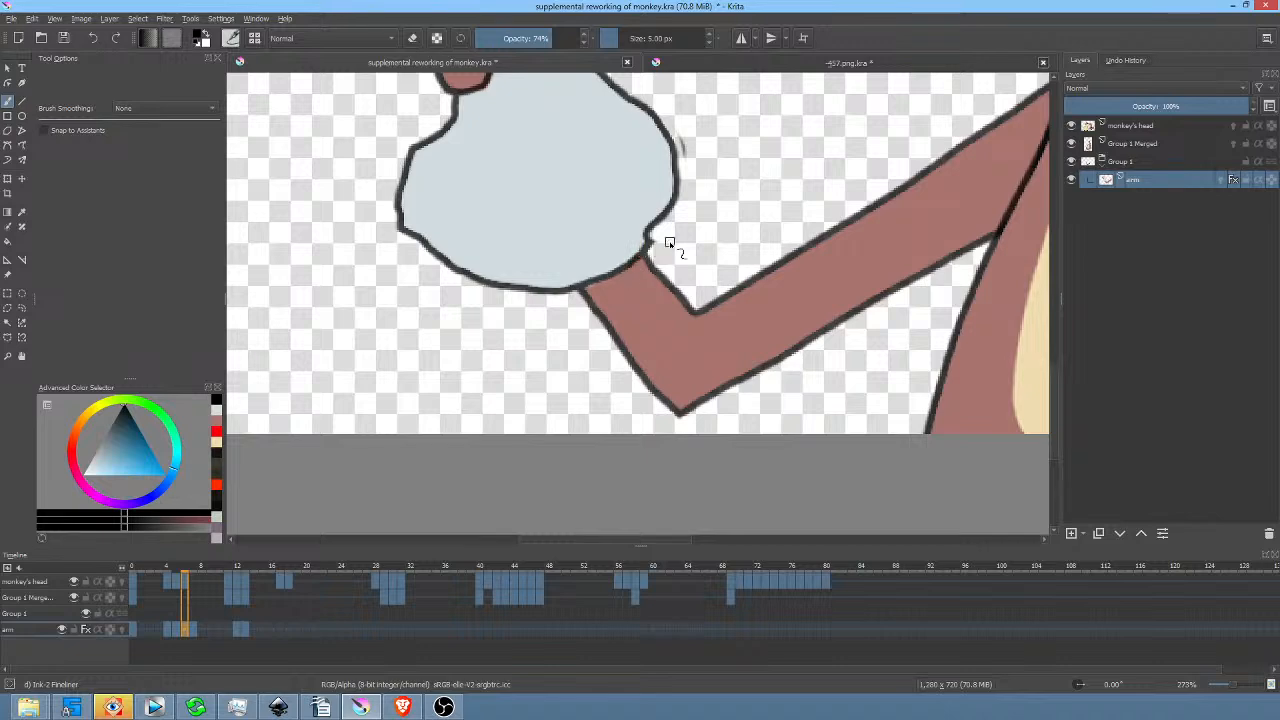
# Ink the sack's lower edge across the forearm on the arm drawings at frames 7, 12 and 13.
pyautogui.click(194, 629)
pyautogui.moveTo(590, 308); pyautogui.dragTo(652, 248)
pyautogui.click(238, 629)
pyautogui.moveTo(586, 285); pyautogui.dragTo(645, 222)
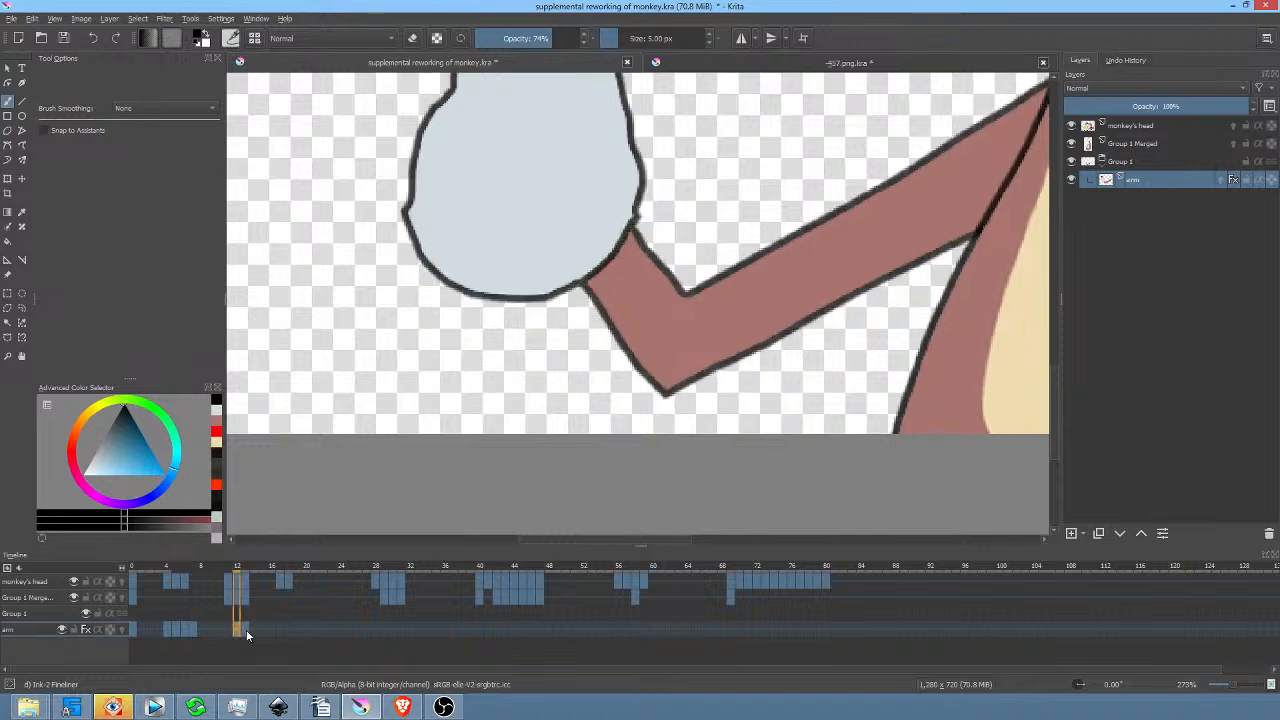
pyautogui.moveTo(580, 288); pyautogui.dragTo(638, 232)
pyautogui.scroll(-4, 720, 278)
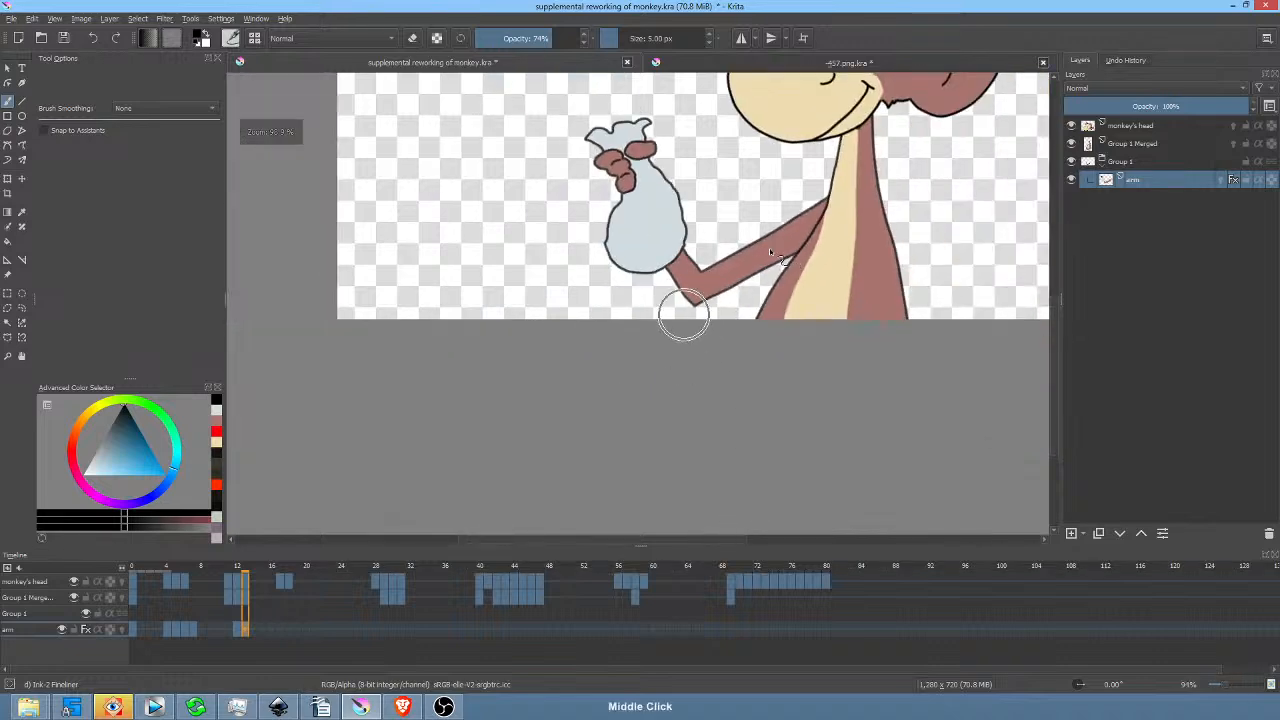
pyautogui.moveTo(733, 260); pyautogui.dragTo(636, 333)
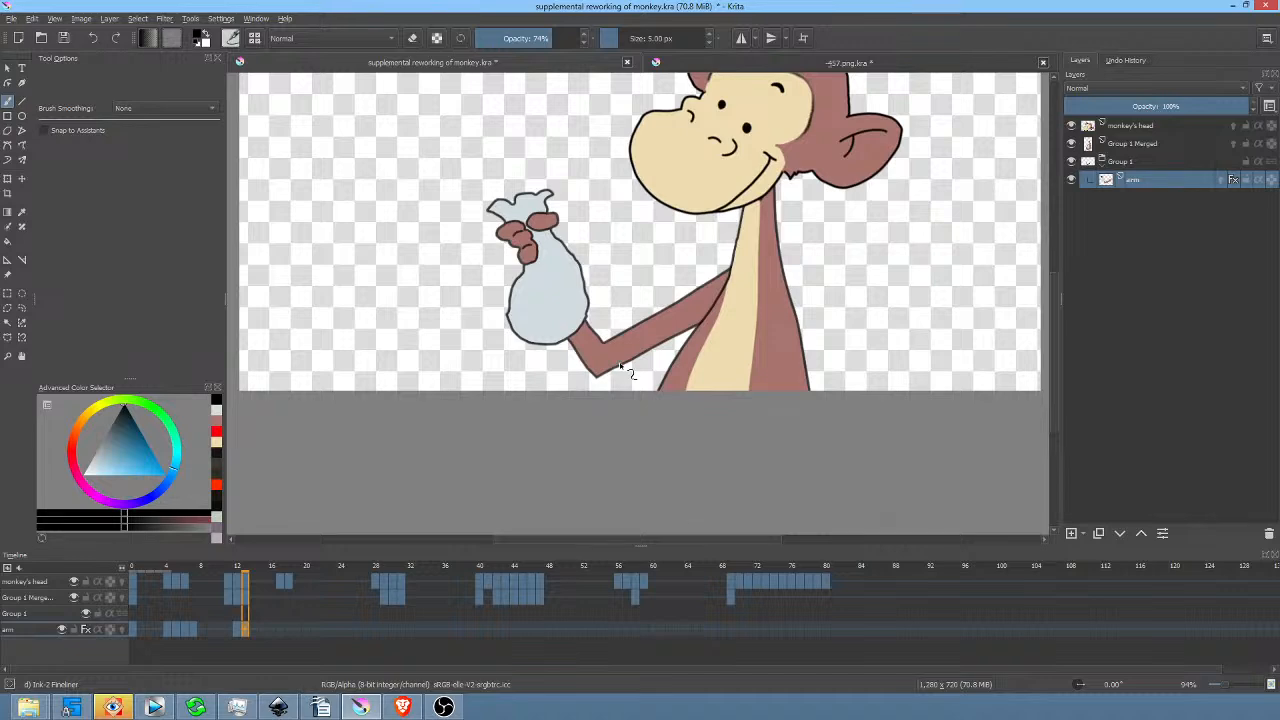
# Merge Group 1 and its arm drawing into a single animated layer, and return to frame 0.
pyautogui.click(1128, 163)
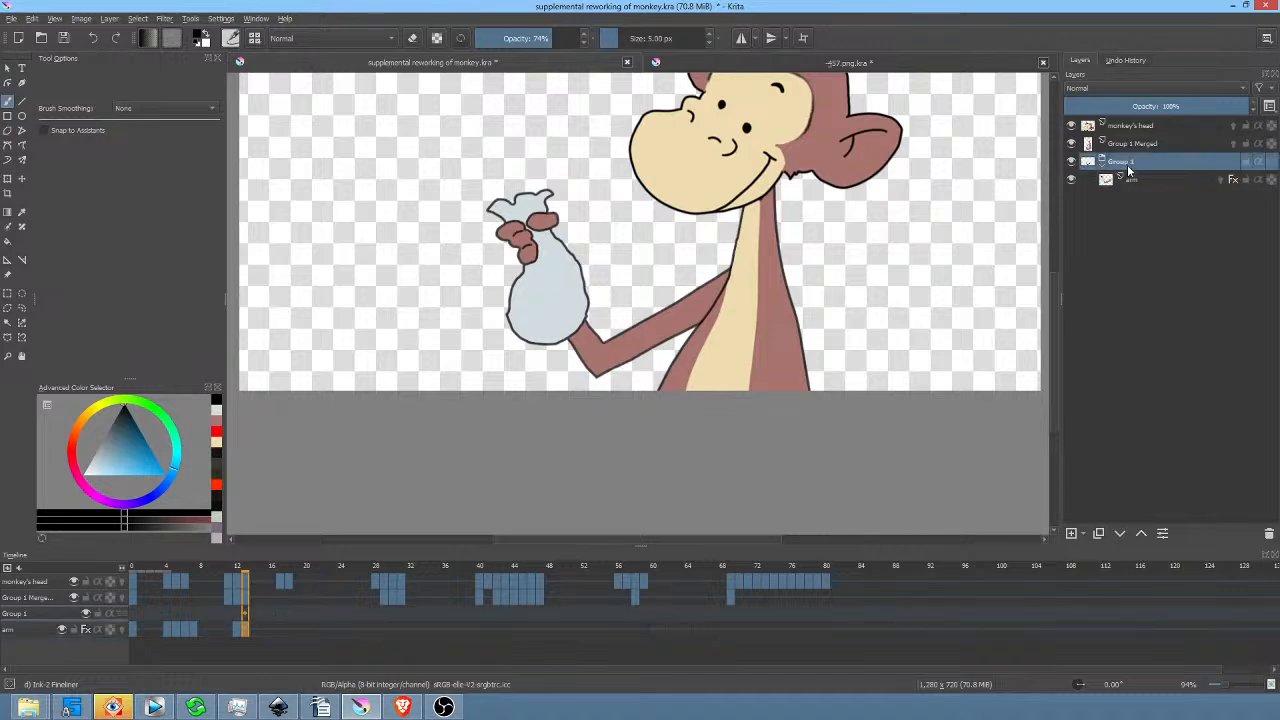
pyautogui.hotkey('ctrl', 'e')
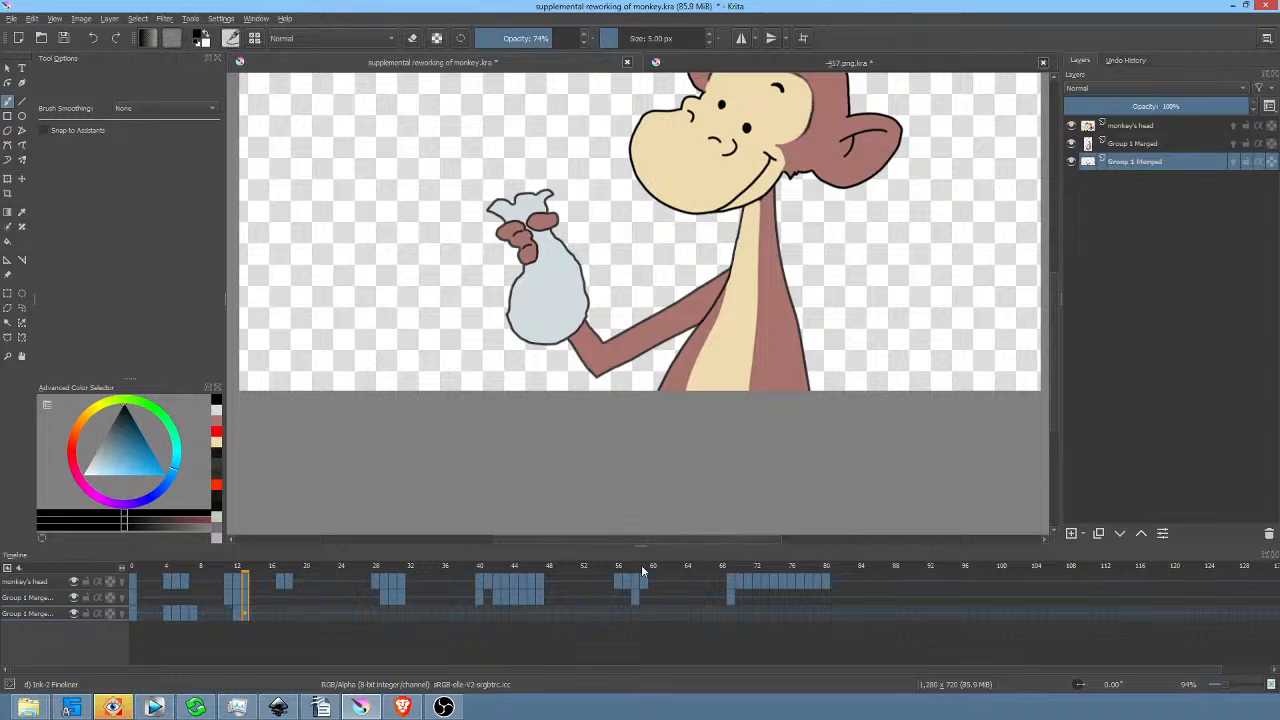
pyautogui.moveTo(266, 613); pyautogui.dragTo(131, 609)
pyautogui.click(132, 613)
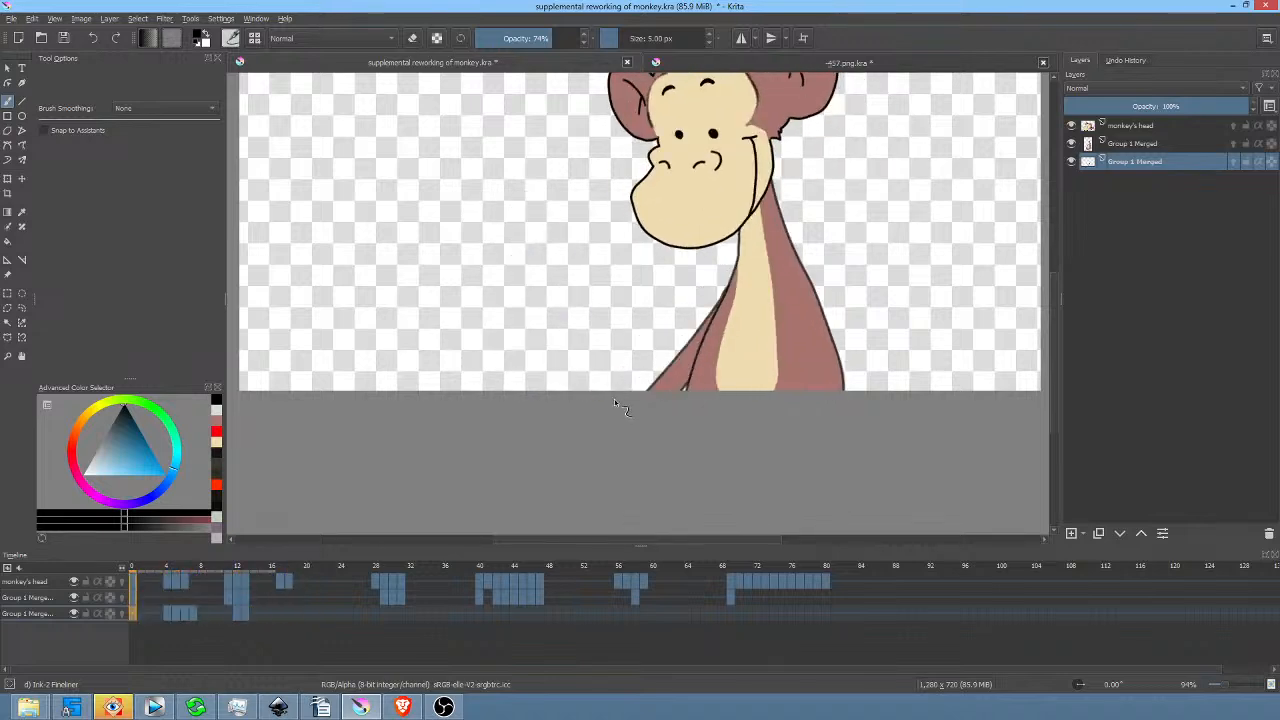
# Step and scrub through the animation from frame 0 to frame 29 to check the arm against the head and body.
pyautogui.scroll(-1, 614, 400)
pyautogui.moveTo(702, 319); pyautogui.dragTo(668, 378)
pyautogui.press('Right')
pyautogui.press('Right')
pyautogui.press('Right')
pyautogui.press('Right')
pyautogui.press('Right')
pyautogui.press('Right')
pyautogui.press('Right')
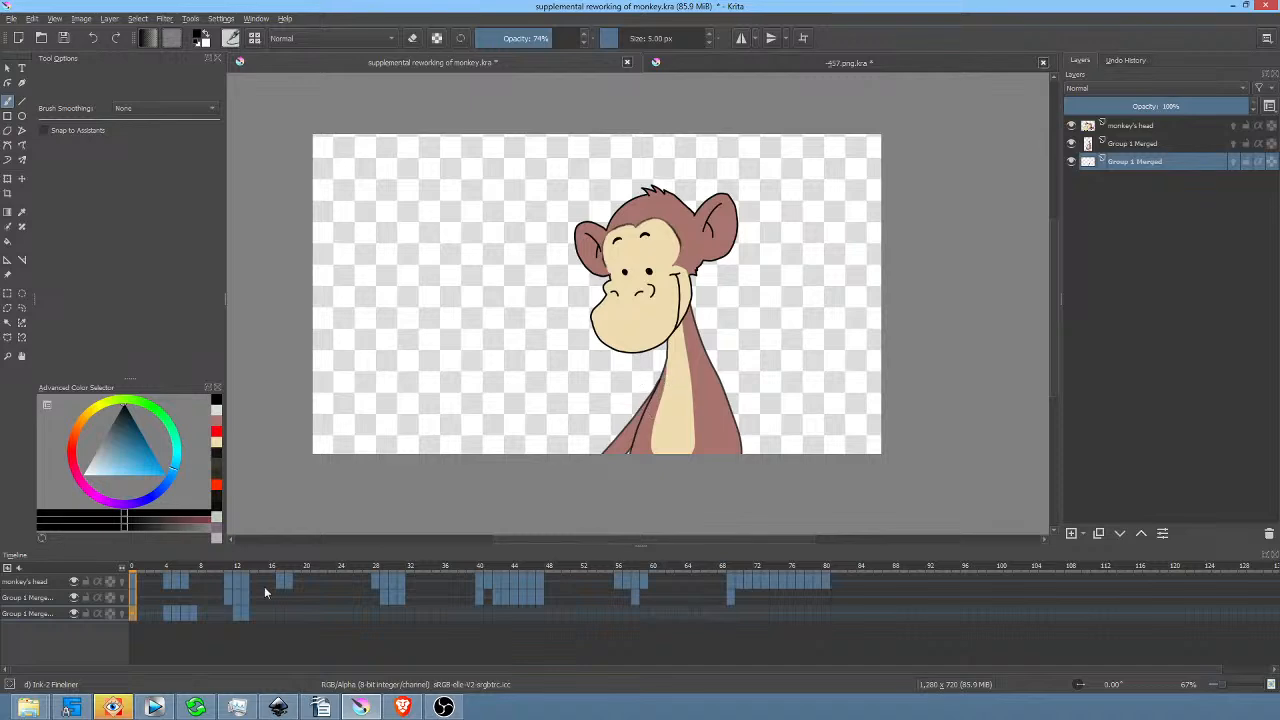
pyautogui.moveTo(136, 569); pyautogui.dragTo(289, 582)
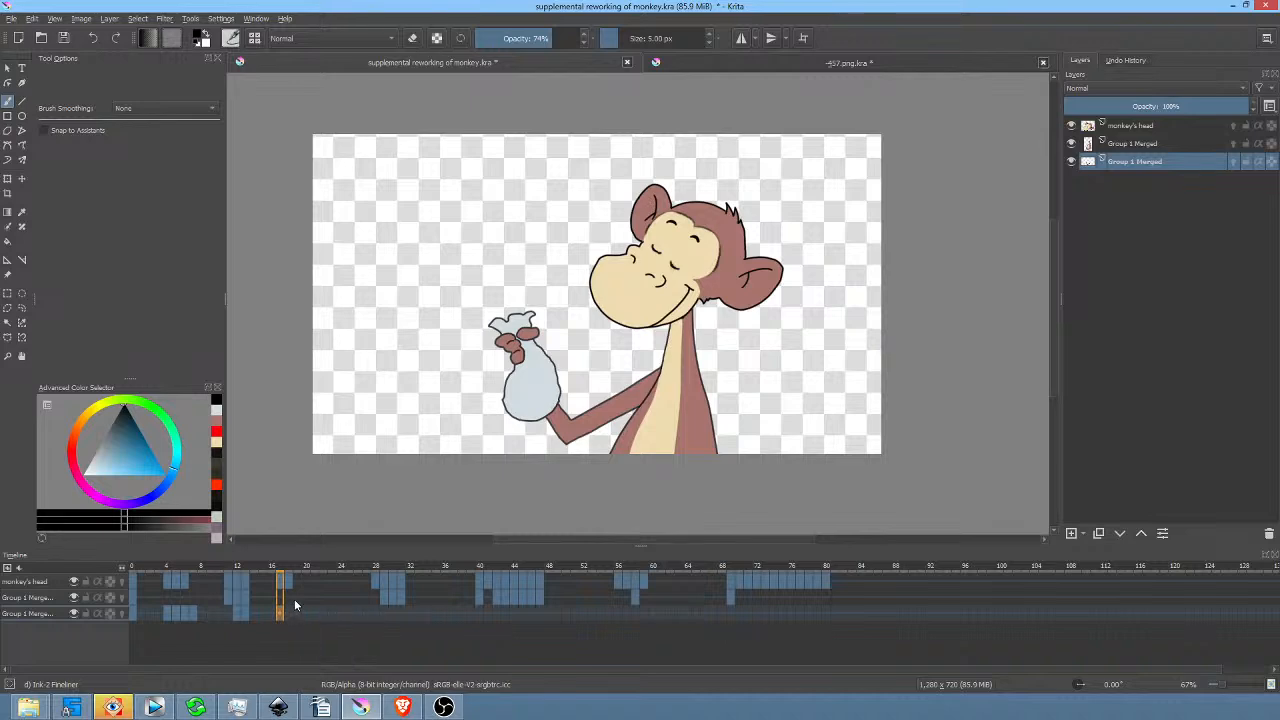
pyautogui.moveTo(252, 566); pyautogui.dragTo(381, 596)
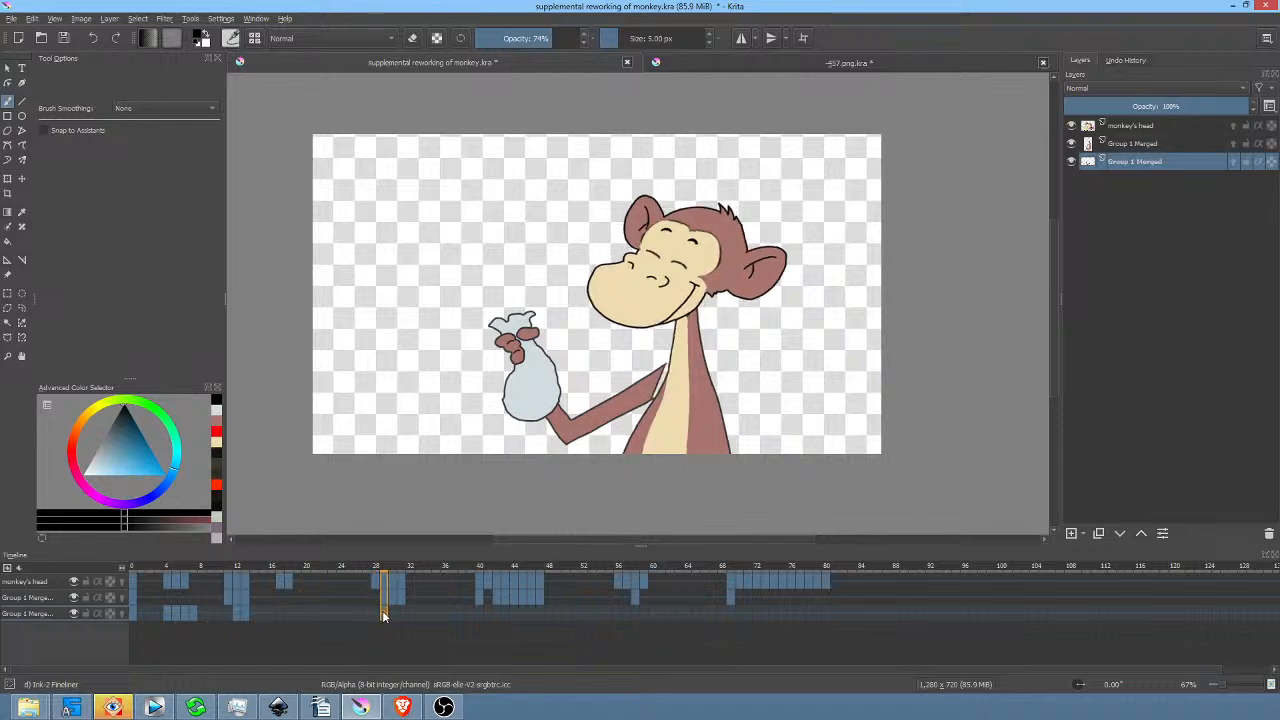
# Copy the arm keyframes at frames 4 to 7 onto frames 29 to 32, and mirror the copies to reverse their order.
pyautogui.click(192, 613)
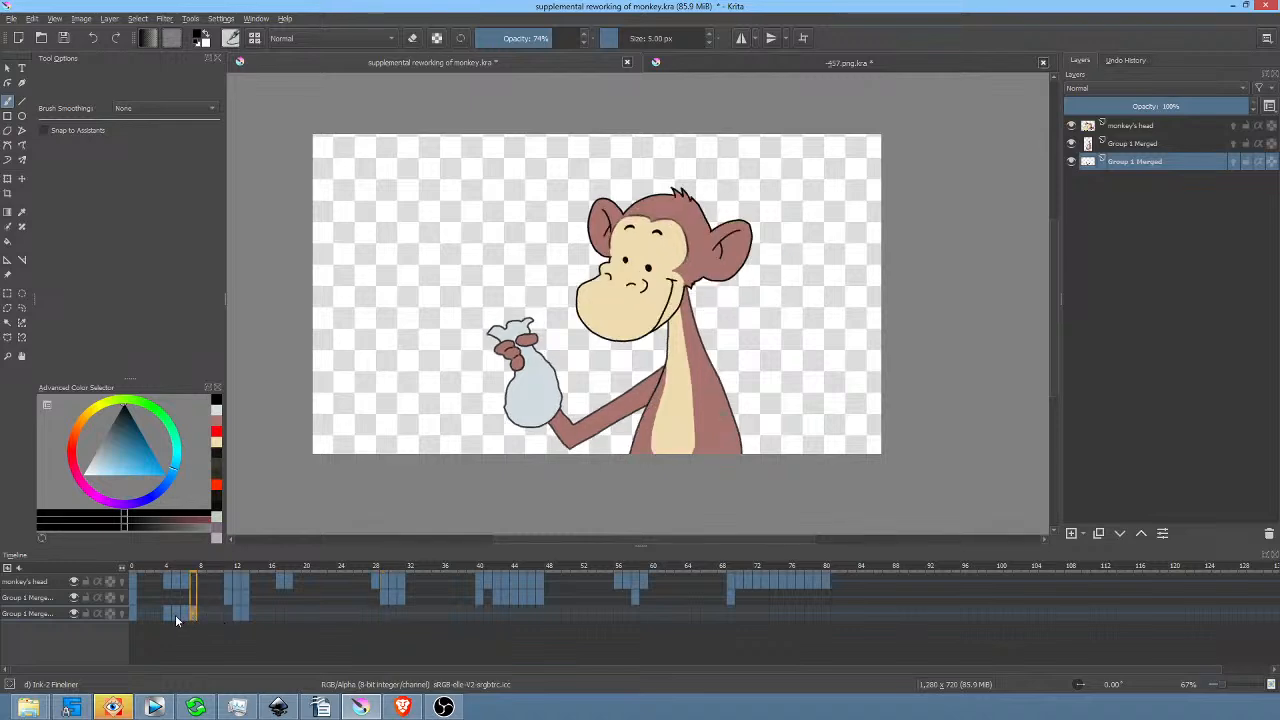
pyautogui.click(174, 613)
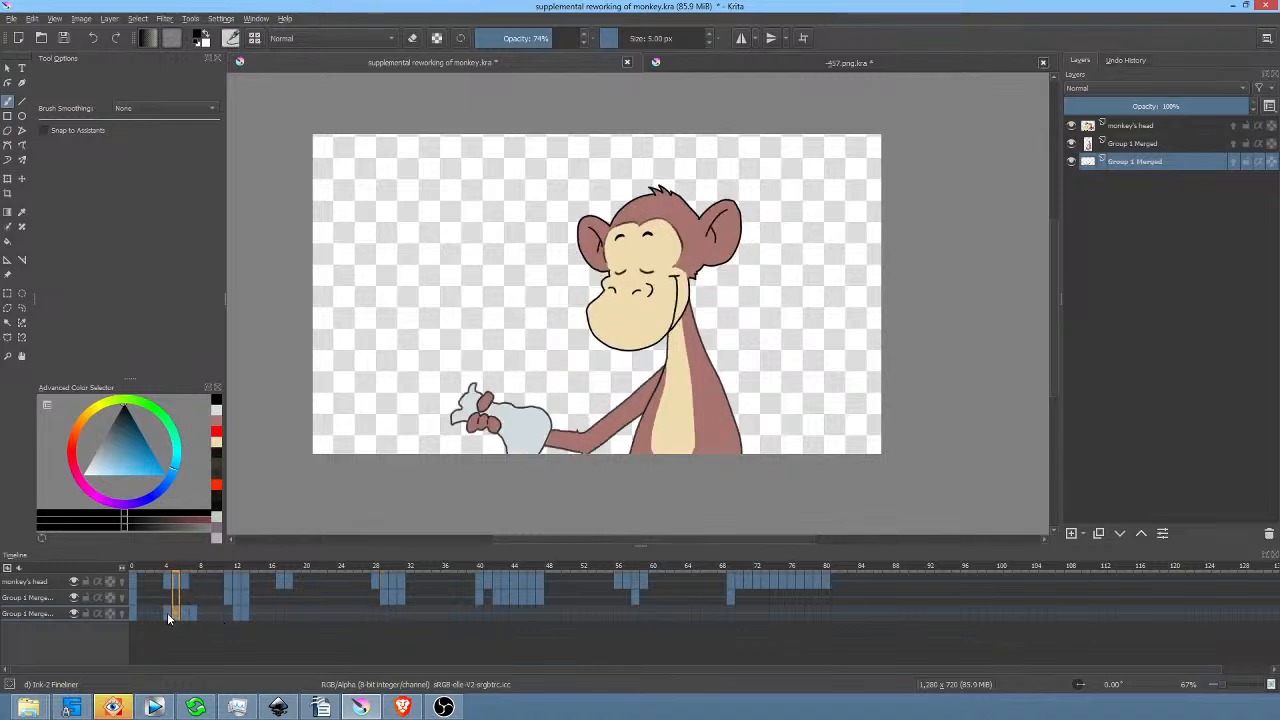
pyautogui.click(167, 614)
pyautogui.moveTo(193, 613)
pyautogui.mouseDown()
pyautogui.moveTo(166, 613)
pyautogui.moveTo(268, 640)
pyautogui.moveTo(388, 615)
pyautogui.mouseUp()
pyautogui.rightClick(382, 612)
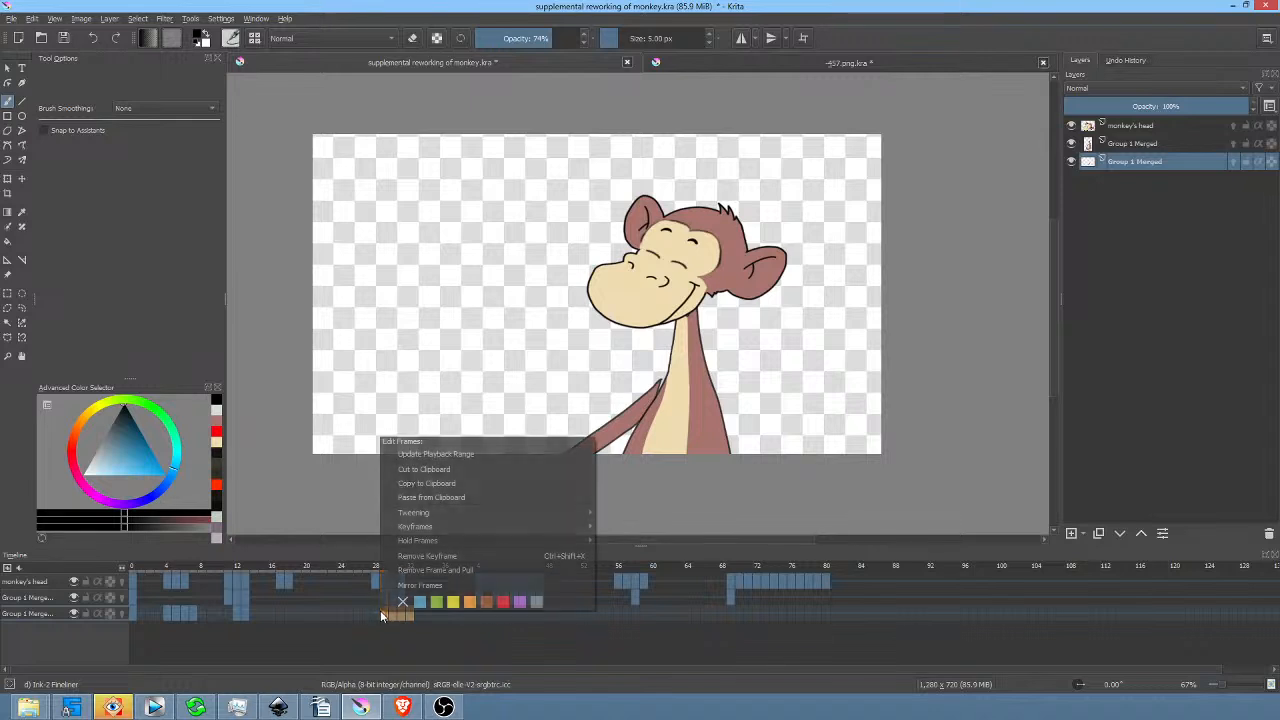
pyautogui.click(409, 587)
pyautogui.click(340, 613)
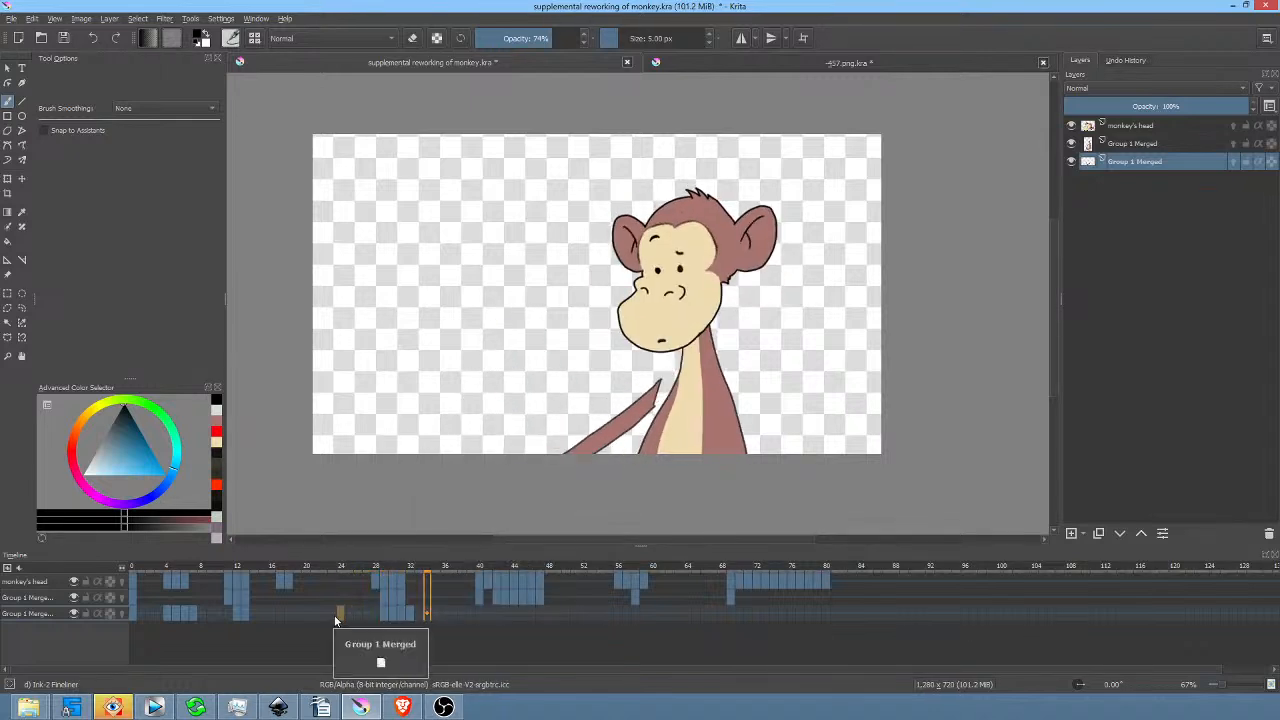
# Transform the arm at frame 29 to about X 607, Y 565 px, and reposition the arm at frame 30 against the shoulder.
pyautogui.click(384, 612)
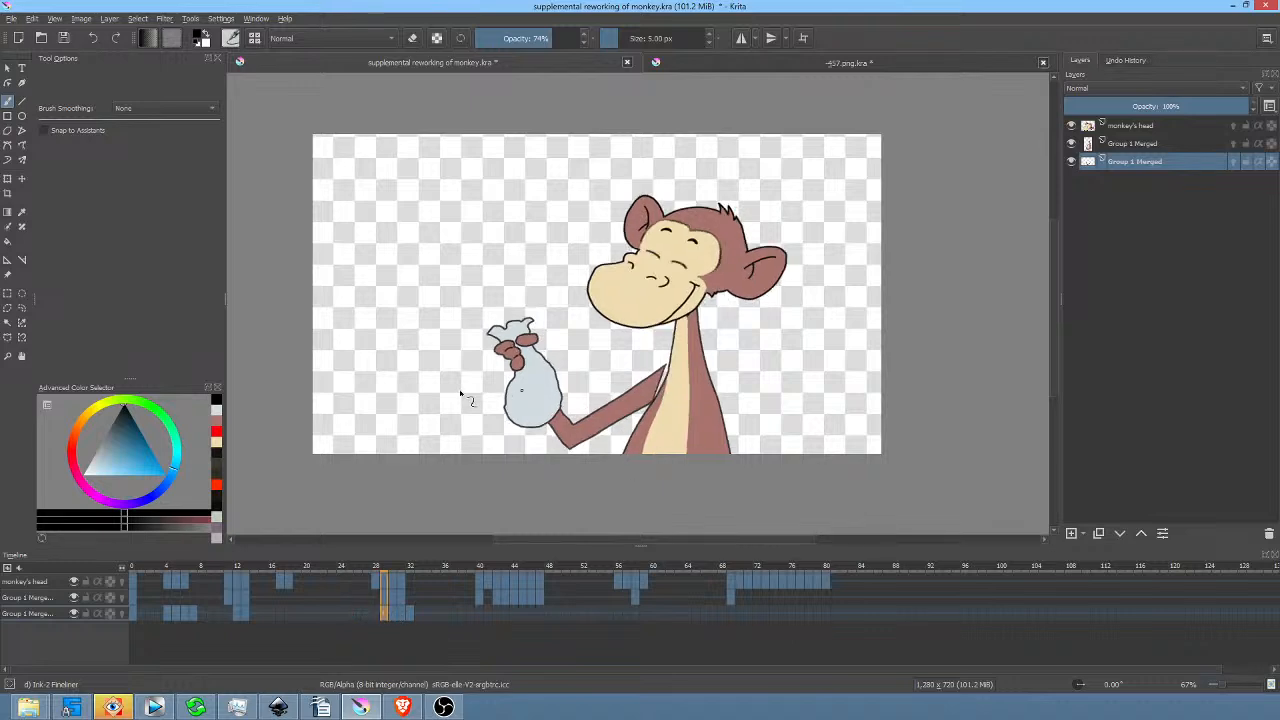
pyautogui.hotkey('ctrl', 't')
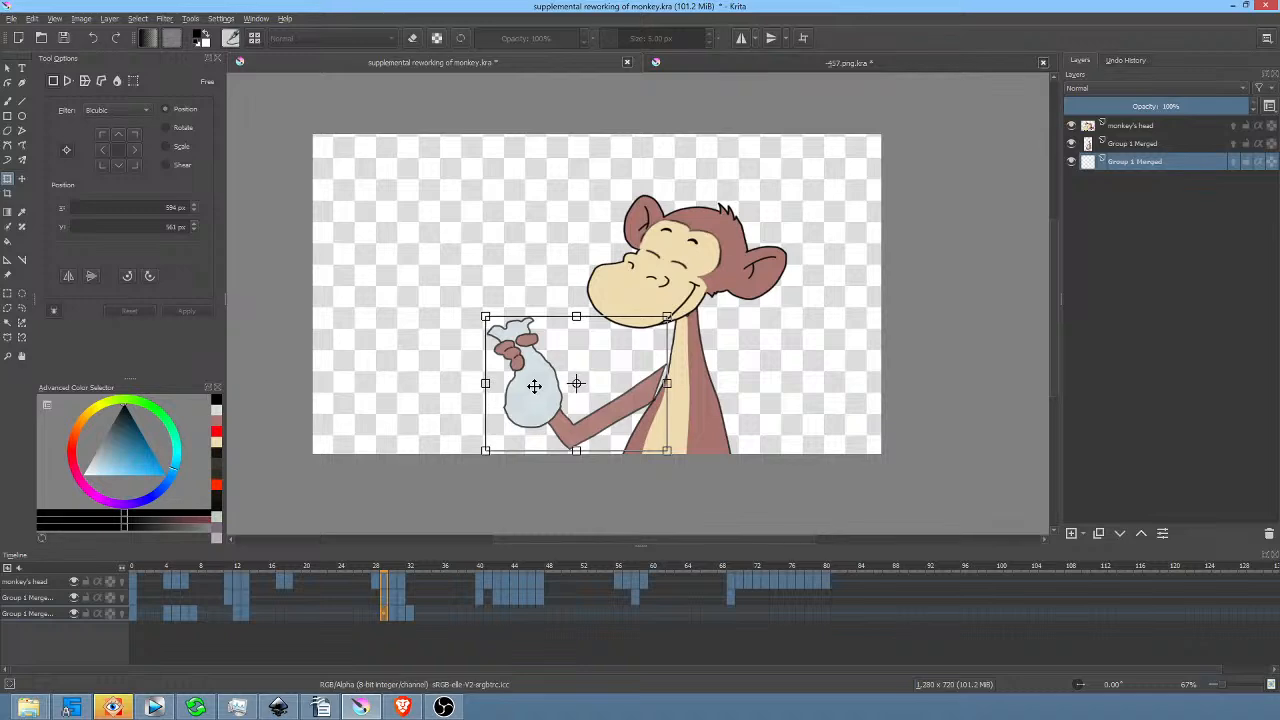
pyautogui.moveTo(541, 392); pyautogui.dragTo(546, 397)
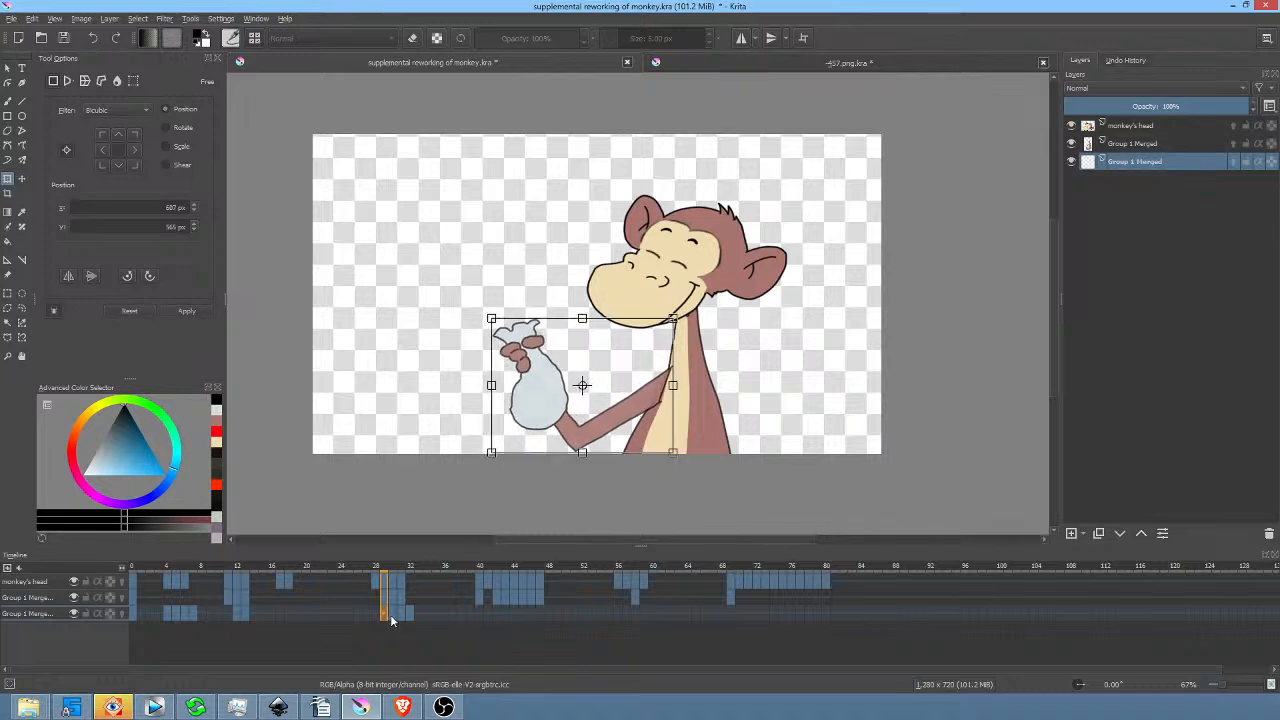
pyautogui.click(391, 616)
pyautogui.click(561, 437)
pyautogui.moveTo(696, 422); pyautogui.dragTo(700, 411)
pyautogui.moveTo(572, 401); pyautogui.dragTo(566, 435)
# Reposition the arm at frame 31, and rotate and move the arm at frame 32 to fit the shoulder, about X 741, Y 676 px.
pyautogui.click(397, 616)
pyautogui.click(564, 432)
pyautogui.click(410, 616)
pyautogui.click(600, 440)
pyautogui.moveTo(593, 443); pyautogui.dragTo(613, 451)
pyautogui.moveTo(743, 476); pyautogui.dragTo(699, 461)
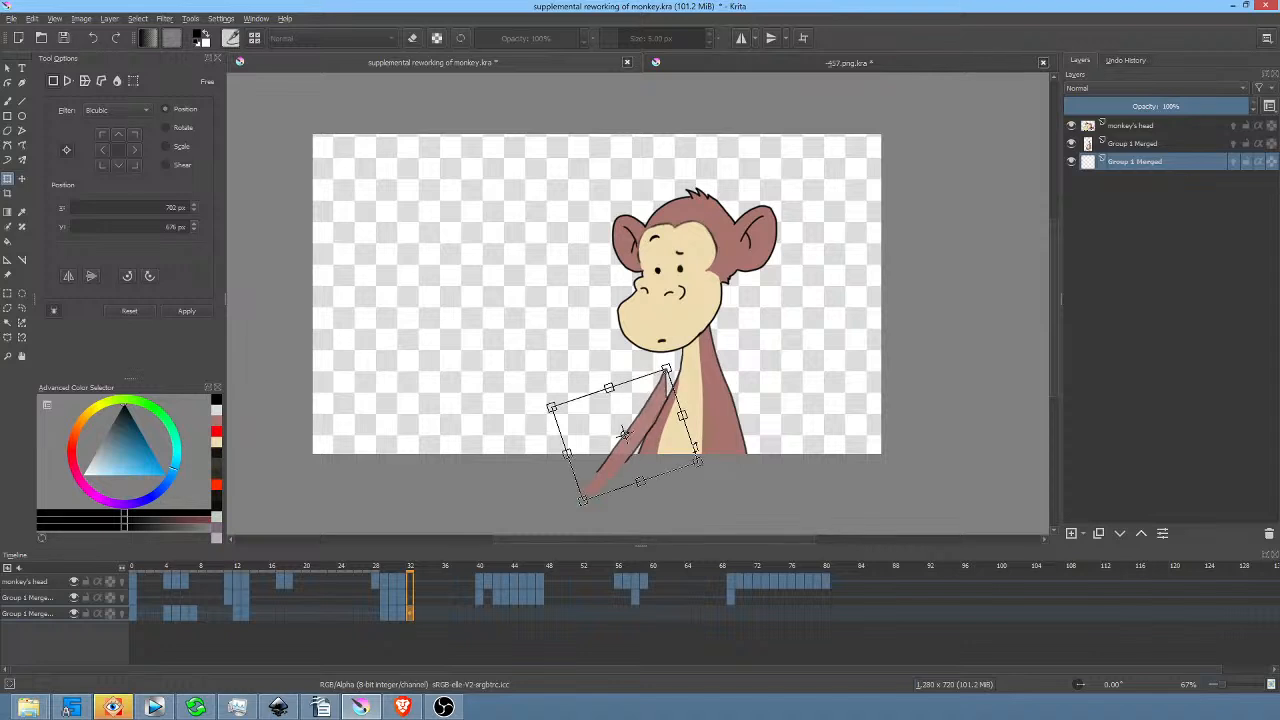
pyautogui.moveTo(647, 425); pyautogui.dragTo(664, 424)
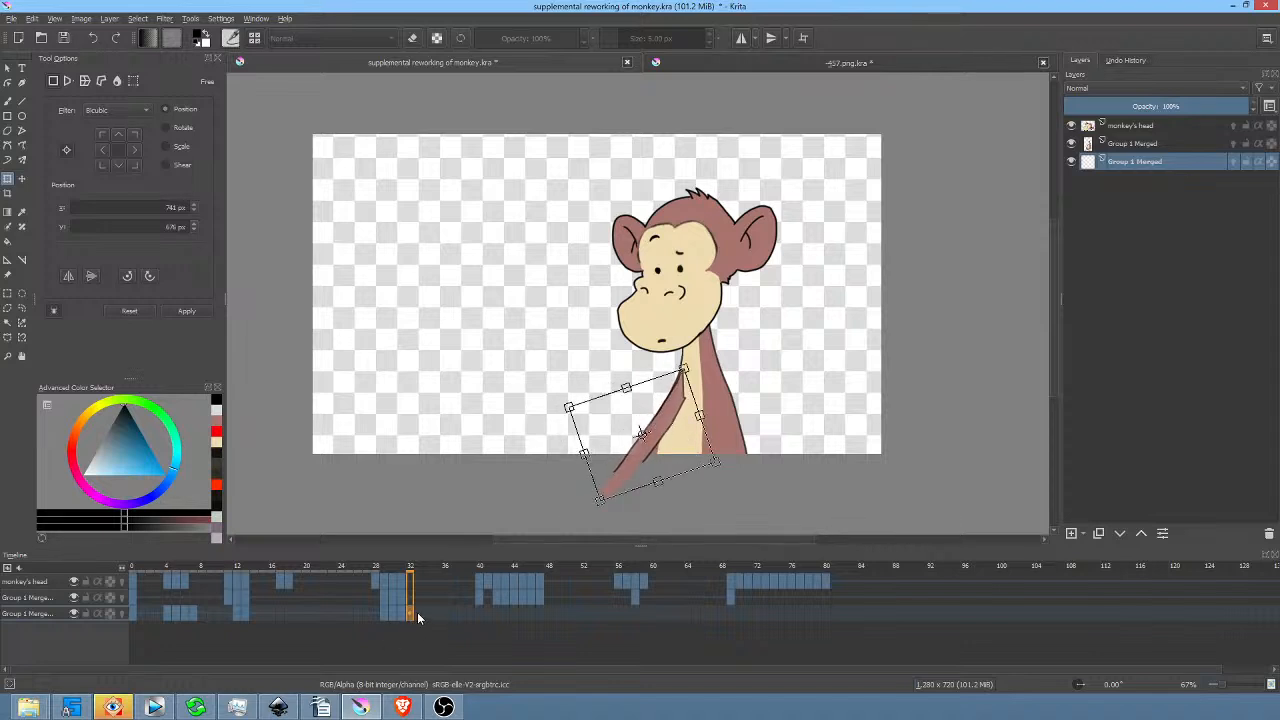
# Add a blank arm keyframe at frame 33 to end the lowering motion, and play the surrounding frames to check it.
pyautogui.click(417, 612)
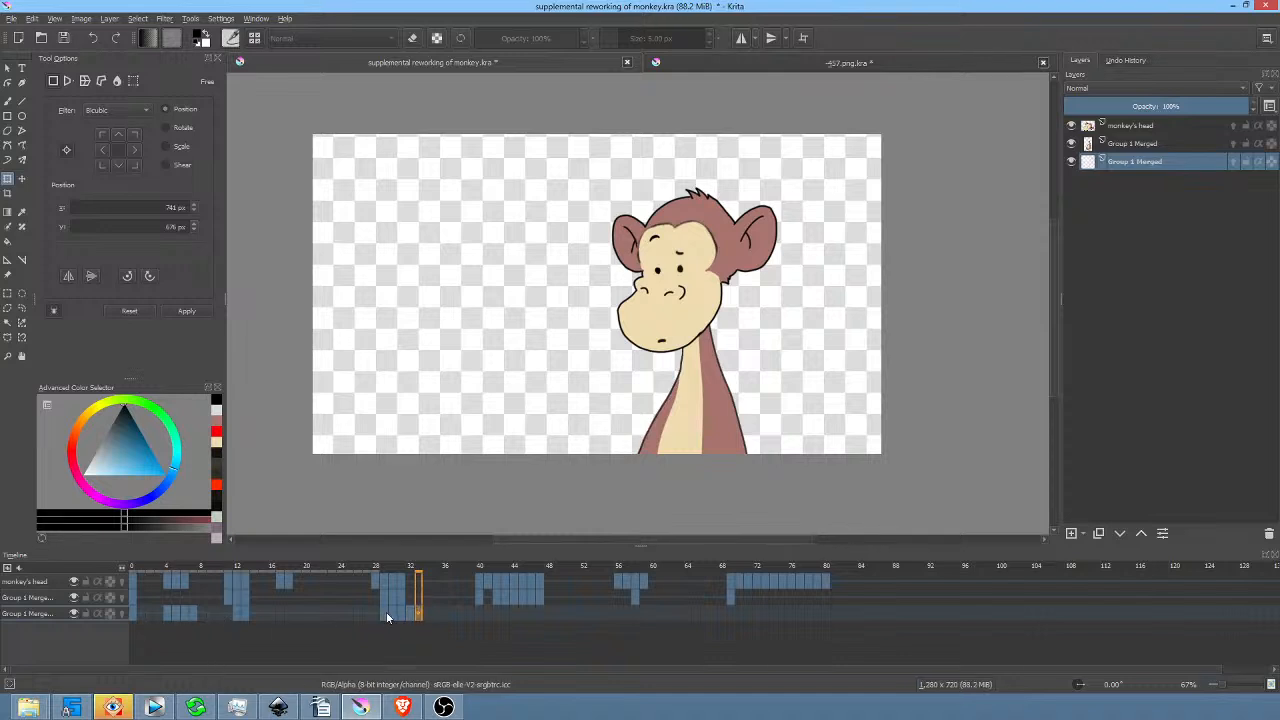
pyautogui.moveTo(341, 614); pyautogui.dragTo(429, 620)
pyautogui.press('space')
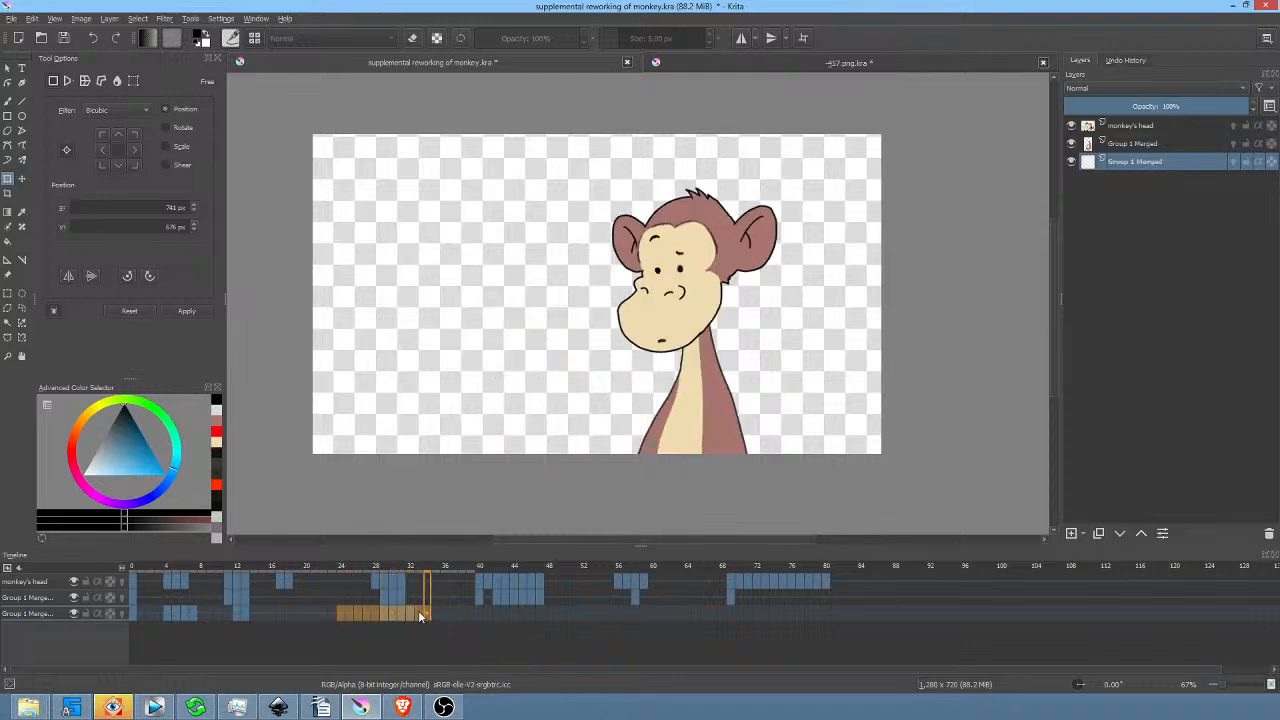
pyautogui.click(419, 614)
pyautogui.click(412, 611)
pyautogui.click(417, 612)
pyautogui.click(405, 614)
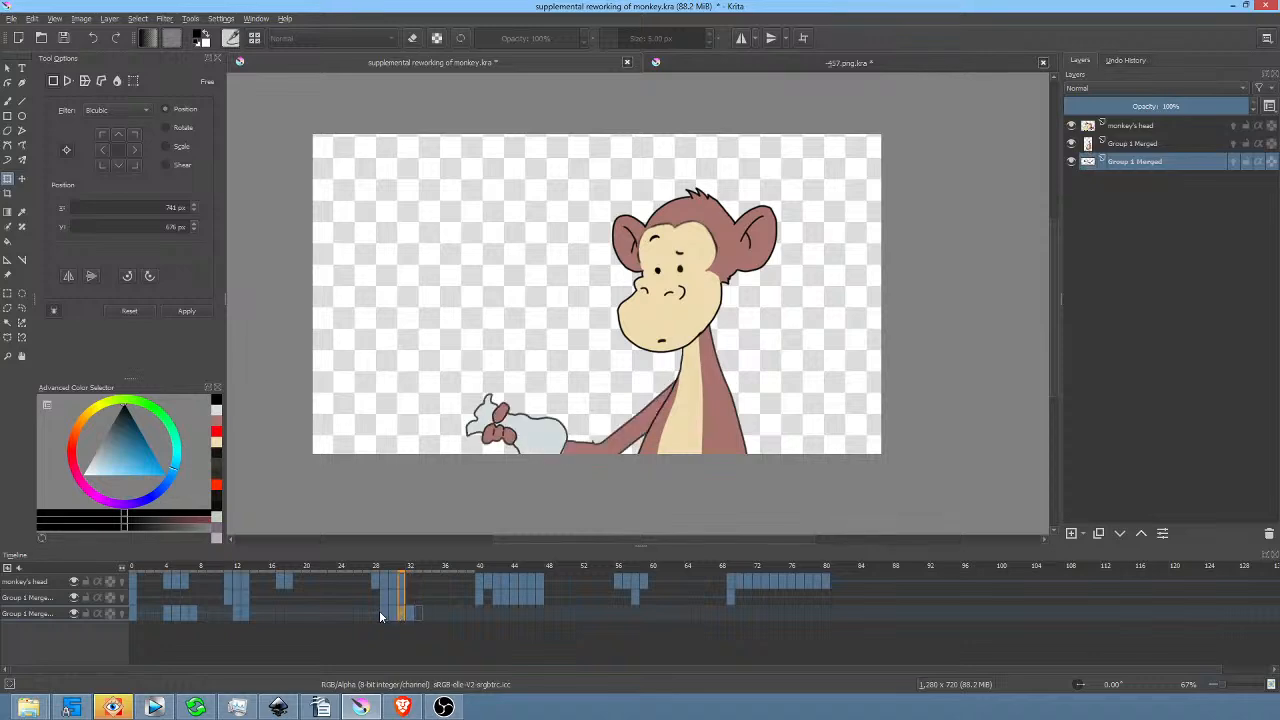
# Step through the lowering arm motion from frame 27 to frame 33 to judge its timing.
pyautogui.click(370, 611)
pyautogui.press('Right')
pyautogui.press('Right')
pyautogui.press('Right')
pyautogui.press('Right')
pyautogui.press('Right')
pyautogui.press('Right')
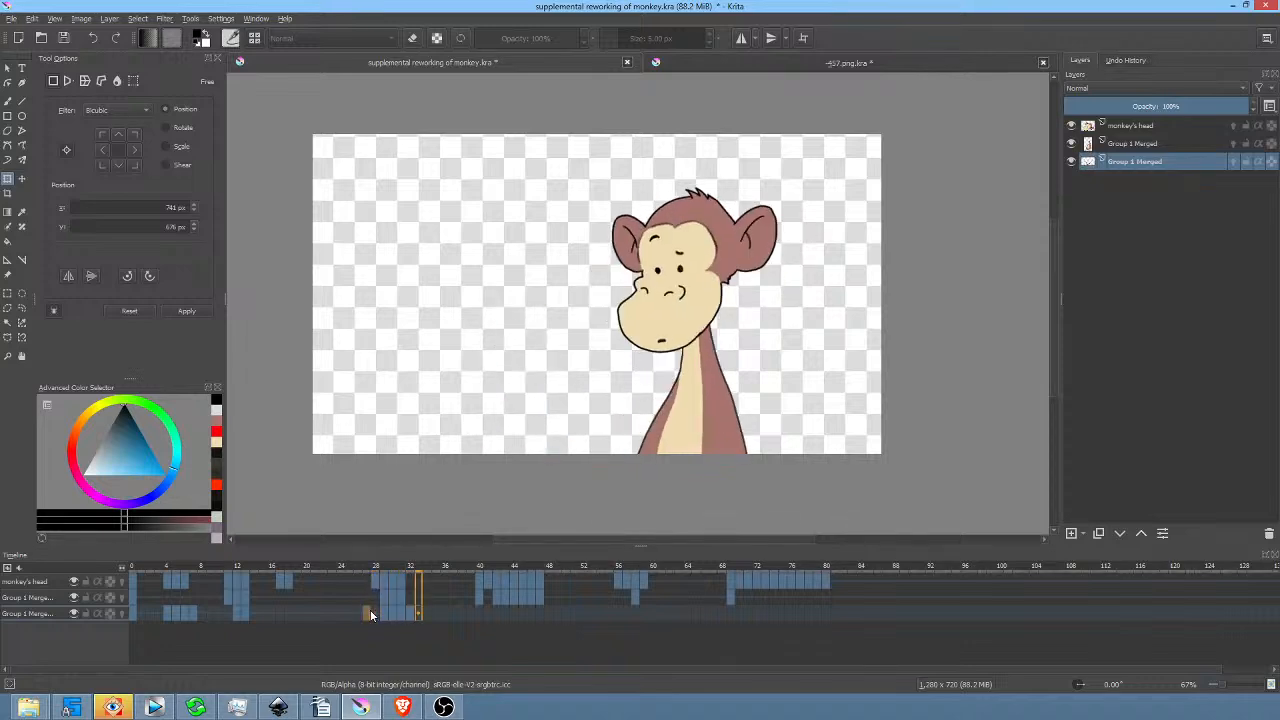
# Shift the arm keyframes from frame 31 onward one frame earlier, replacing the drawing at frame 30, and replay the lowering motion.
pyautogui.click(370, 611)
pyautogui.click(385, 612)
pyautogui.click(401, 612)
pyautogui.moveTo(401, 611)
pyautogui.mouseDown()
pyautogui.moveTo(409, 631)
pyautogui.moveTo(392, 616)
pyautogui.mouseUp()
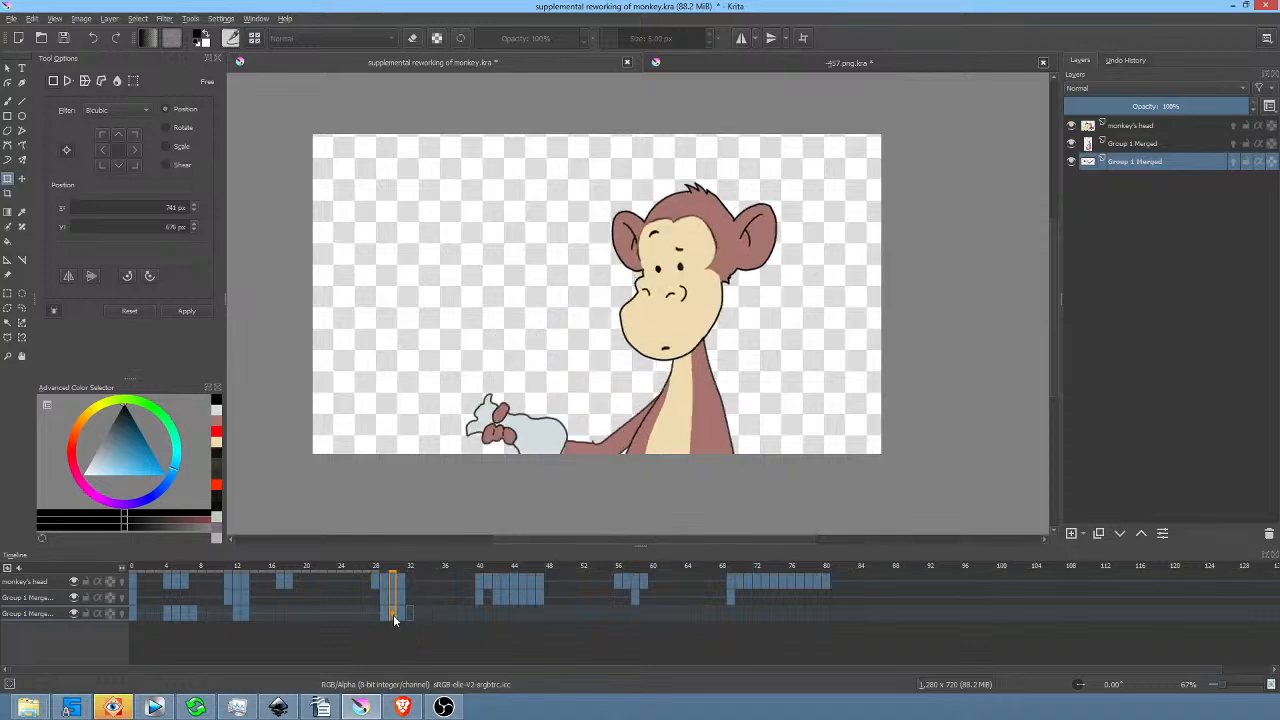
pyautogui.click(369, 611)
pyautogui.press('Right')
pyautogui.press('Right')
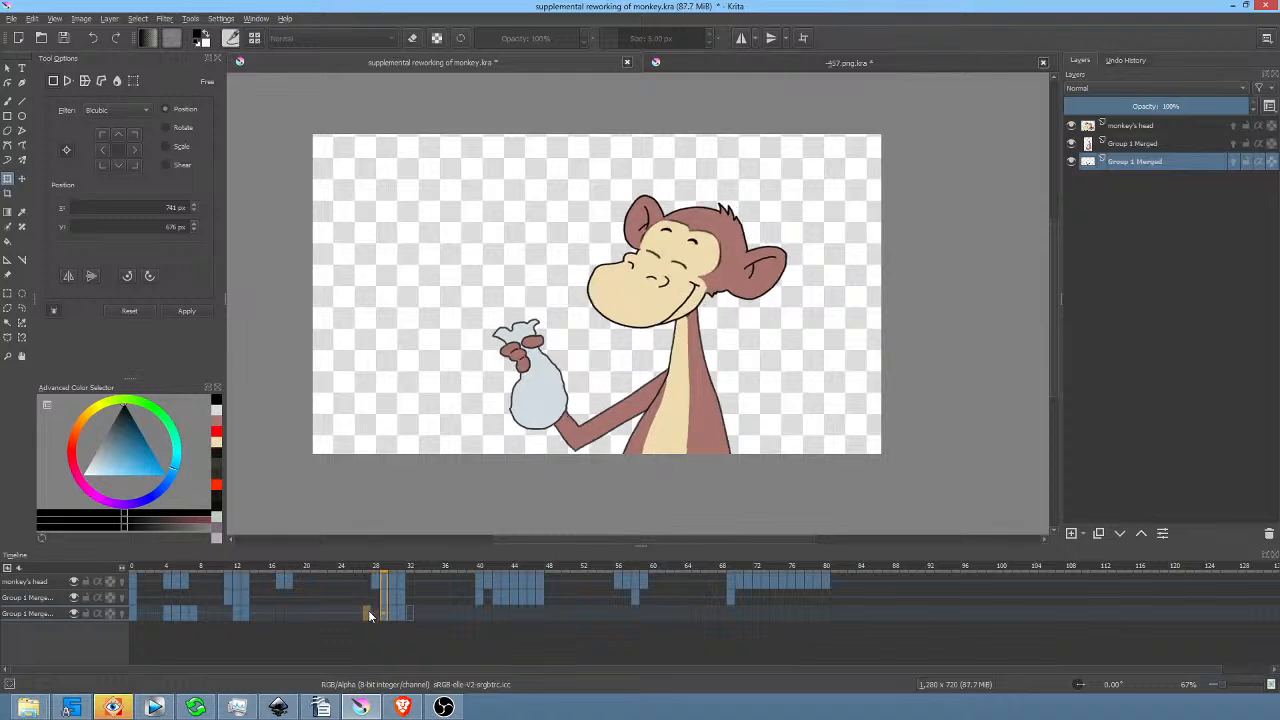
pyautogui.press('space')
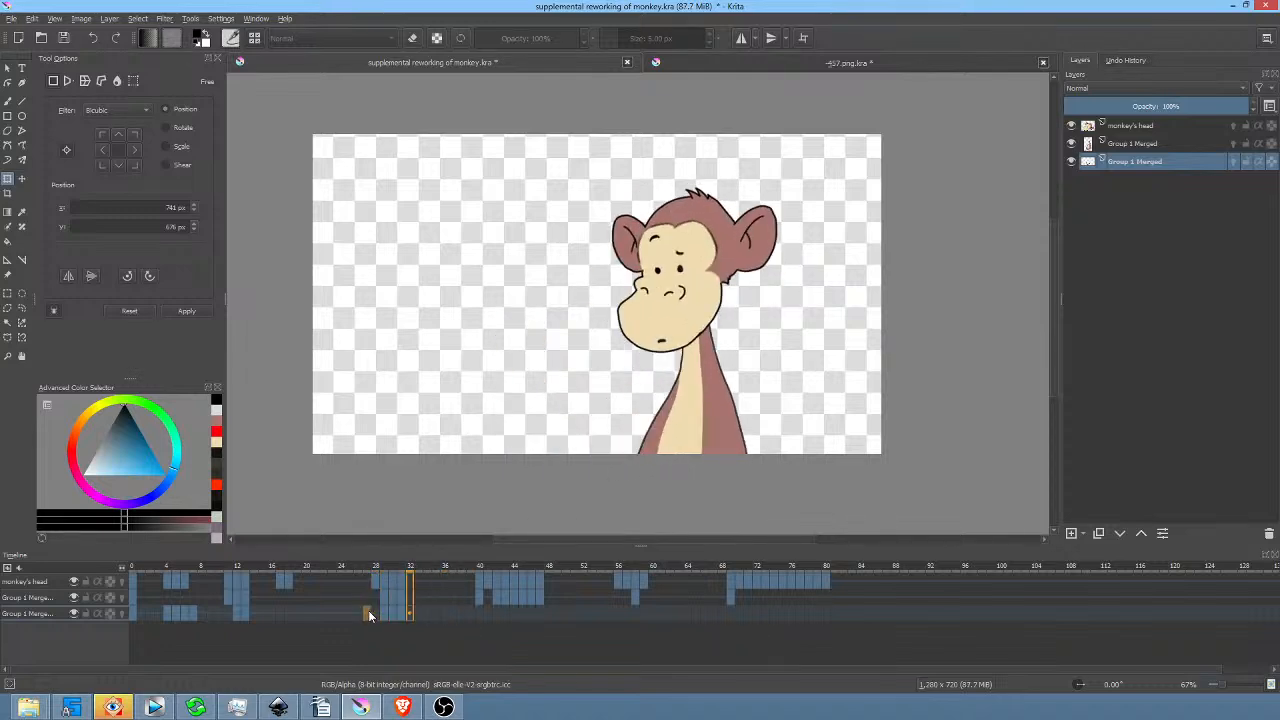
# Save the monkey animation and play it from frame 0 to check the raised and lowered arm.
pyautogui.click(65, 39)
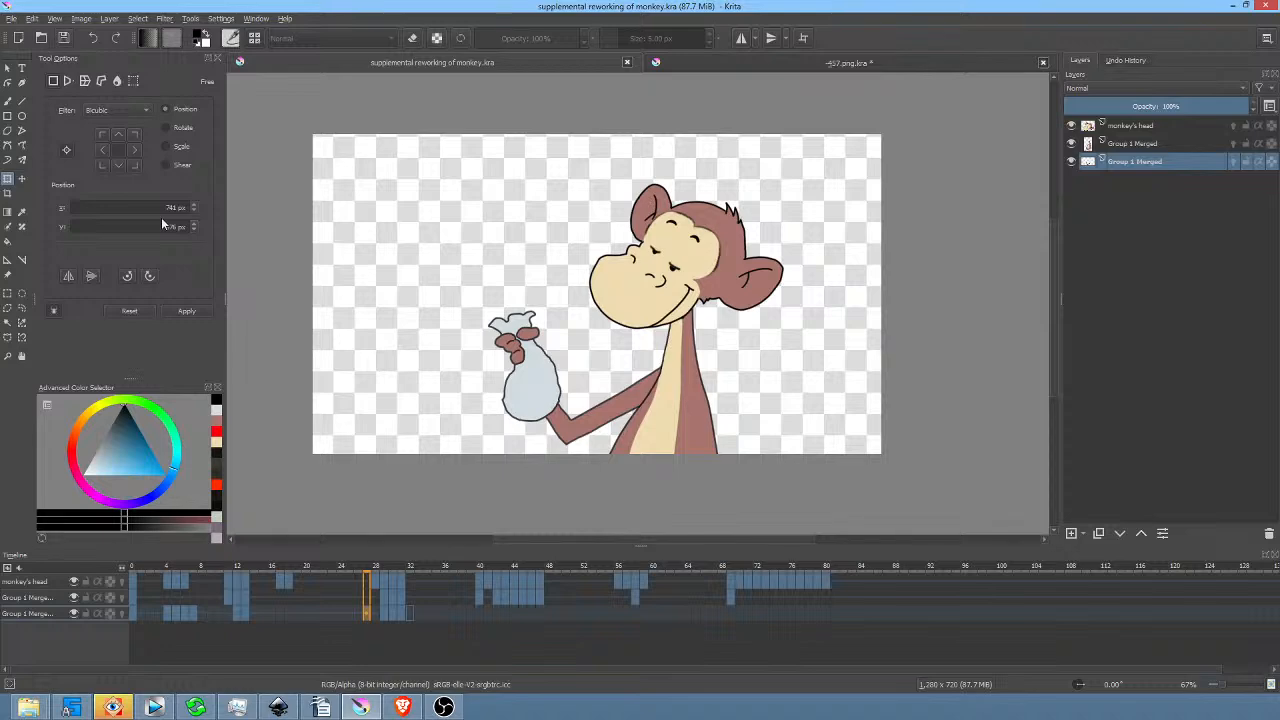
pyautogui.click(132, 616)
pyautogui.press('space')
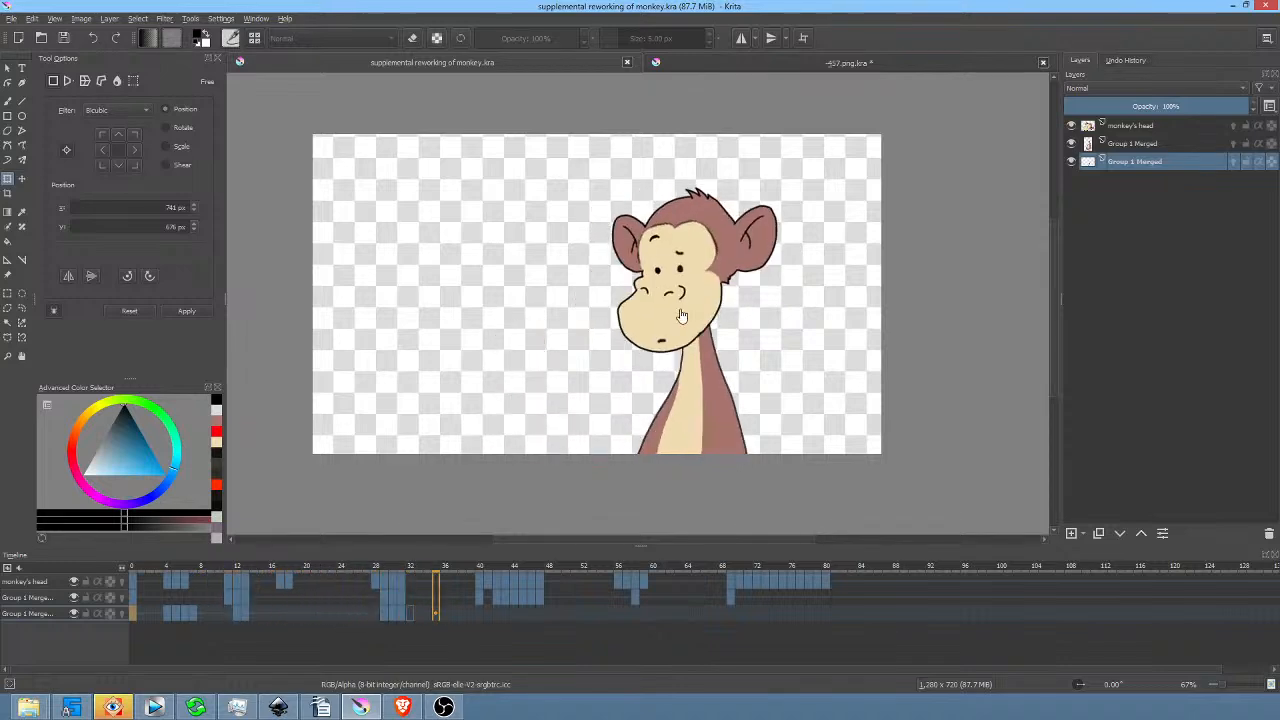
pyautogui.press('space')
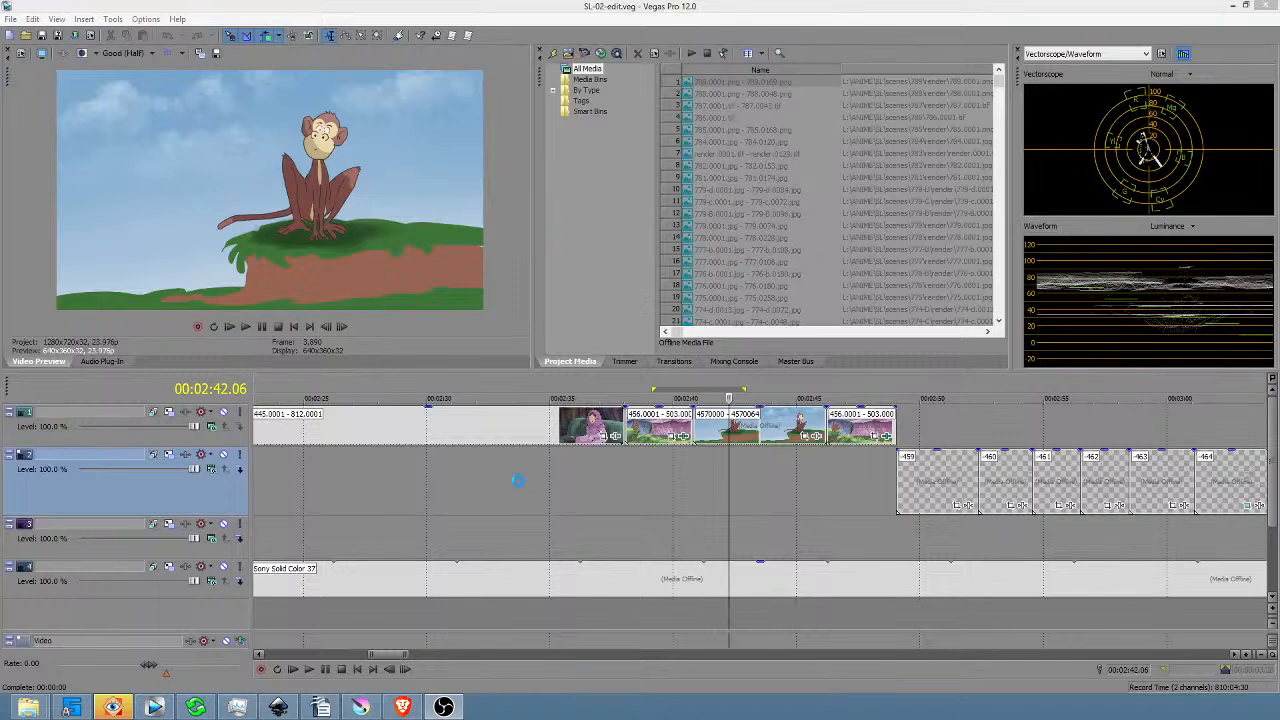
# Switch to Vegas Pro and examine the 445.0001 - 812.0001 clip preceding the monkey shots on the timeline.
pyautogui.click(519, 487)
pyautogui.scroll(-3, 522, 482)
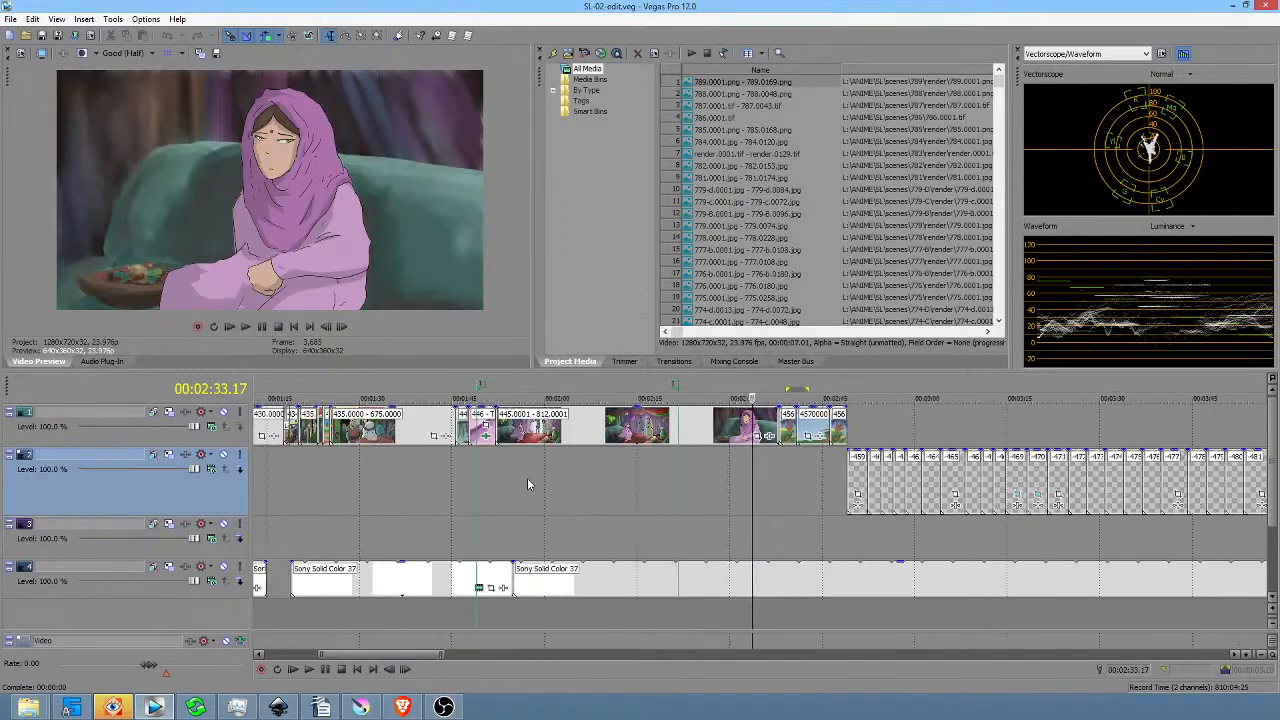
pyautogui.moveTo(497, 471); pyautogui.dragTo(626, 465)
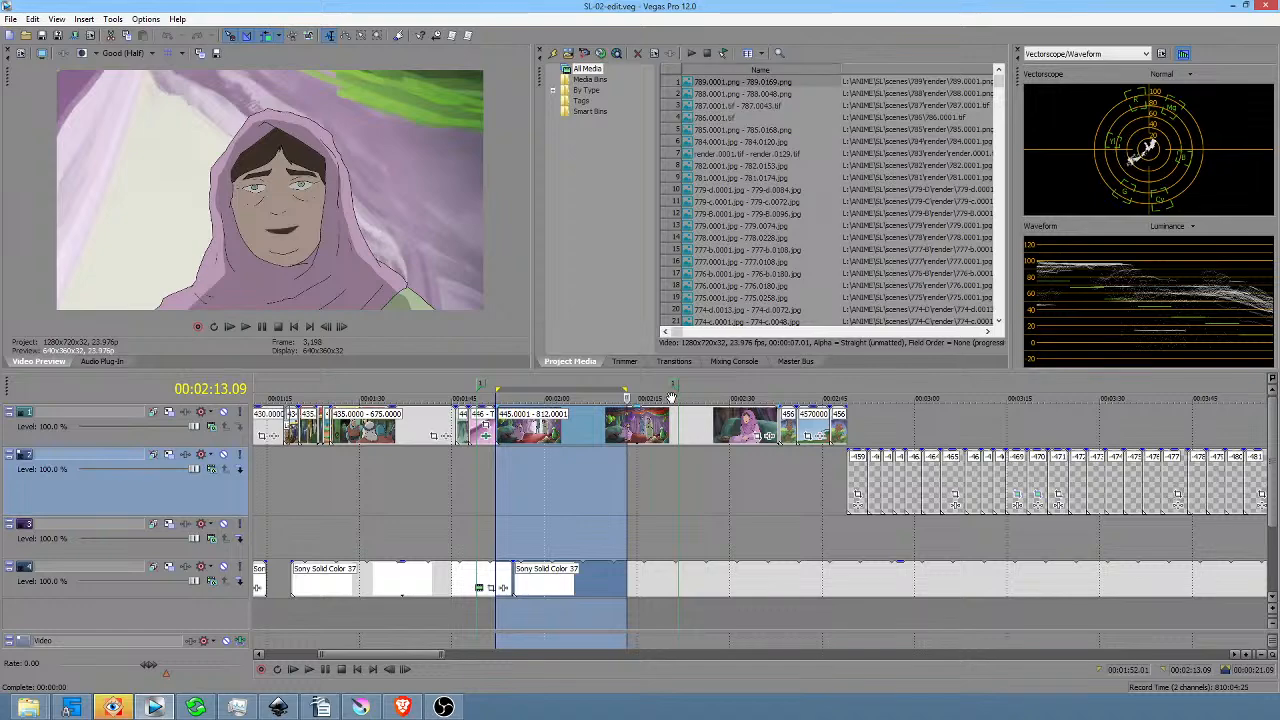
pyautogui.doubleClick(690, 427)
pyautogui.moveTo(755, 456)
pyautogui.mouseDown()
pyautogui.moveTo(519, 453)
pyautogui.moveTo(667, 463)
pyautogui.moveTo(692, 462)
pyautogui.moveTo(514, 445)
pyautogui.moveTo(731, 455)
pyautogui.mouseUp()
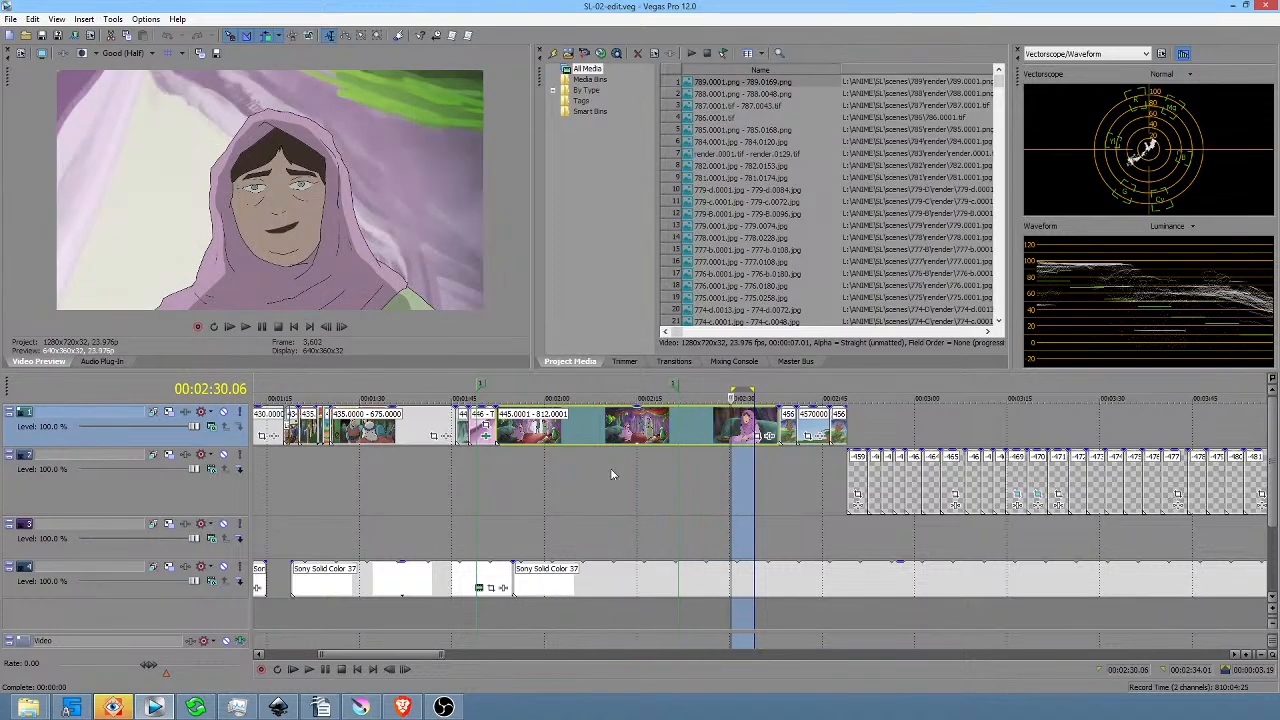
pyautogui.doubleClick(636, 443)
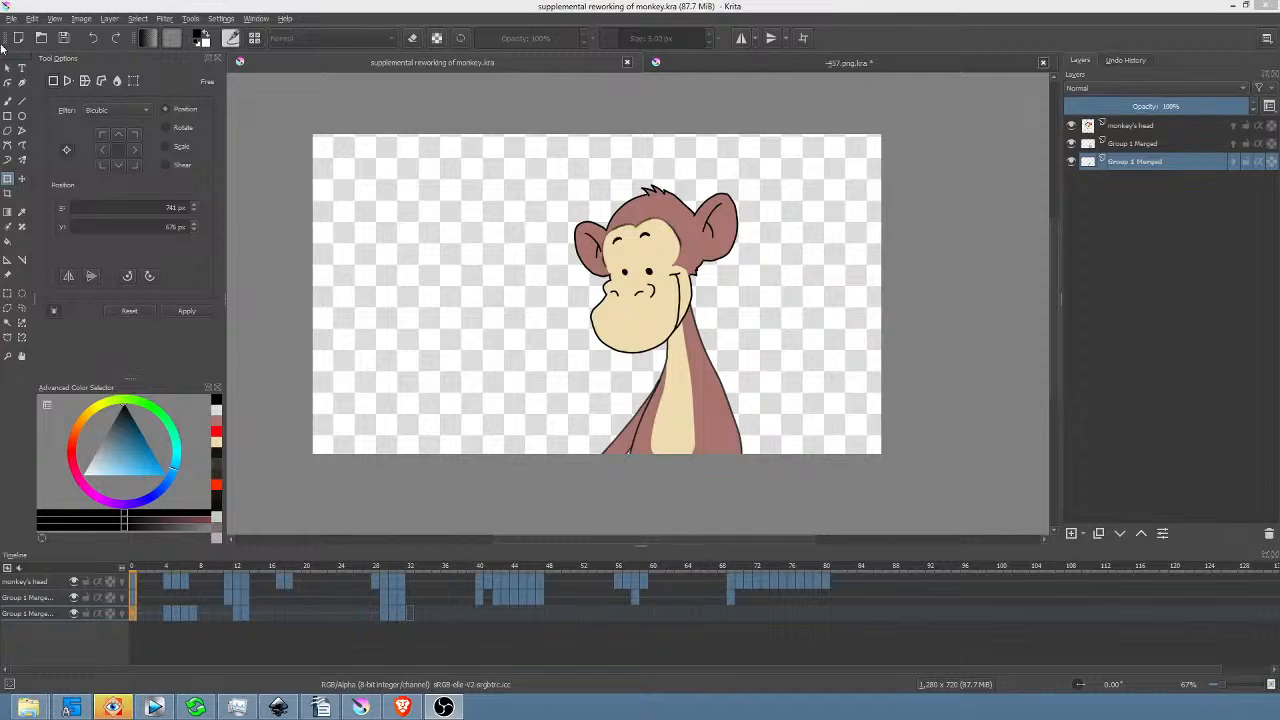
# Return to Krita and check the monkey's poses along the timeline, including frames 121, 44 and 20.
pyautogui.click(540, 9)
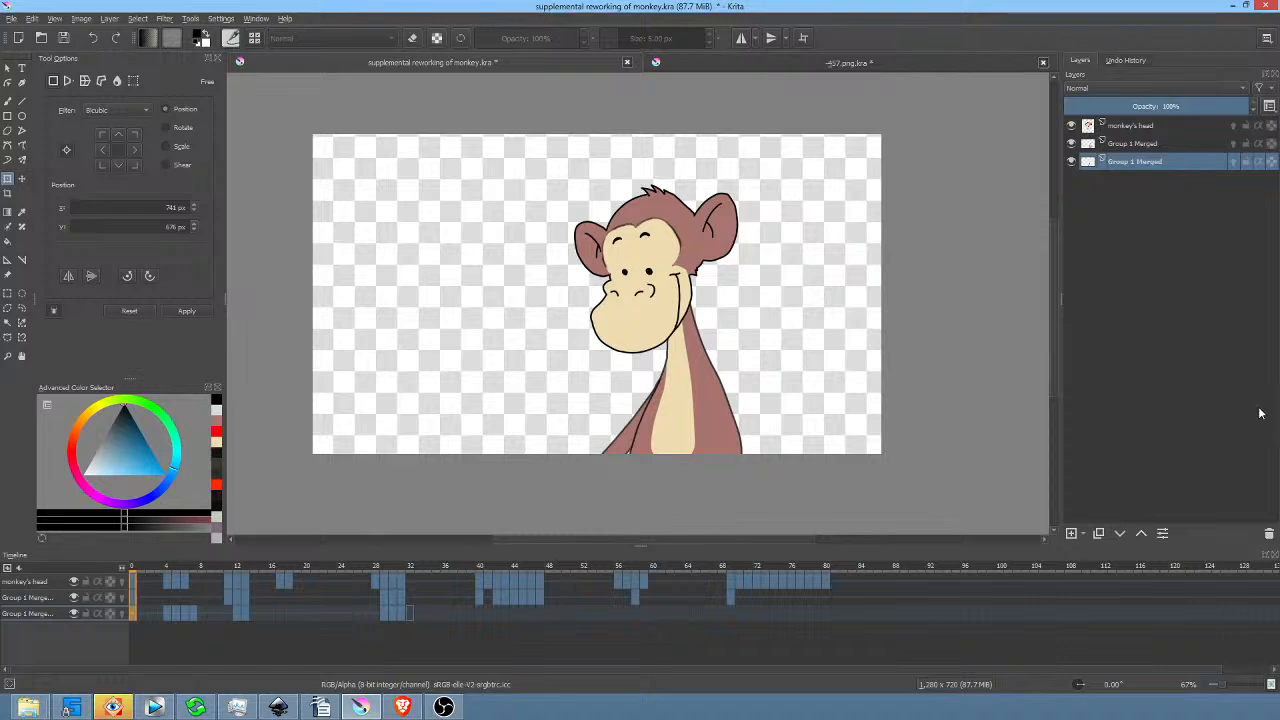
pyautogui.click(1180, 580)
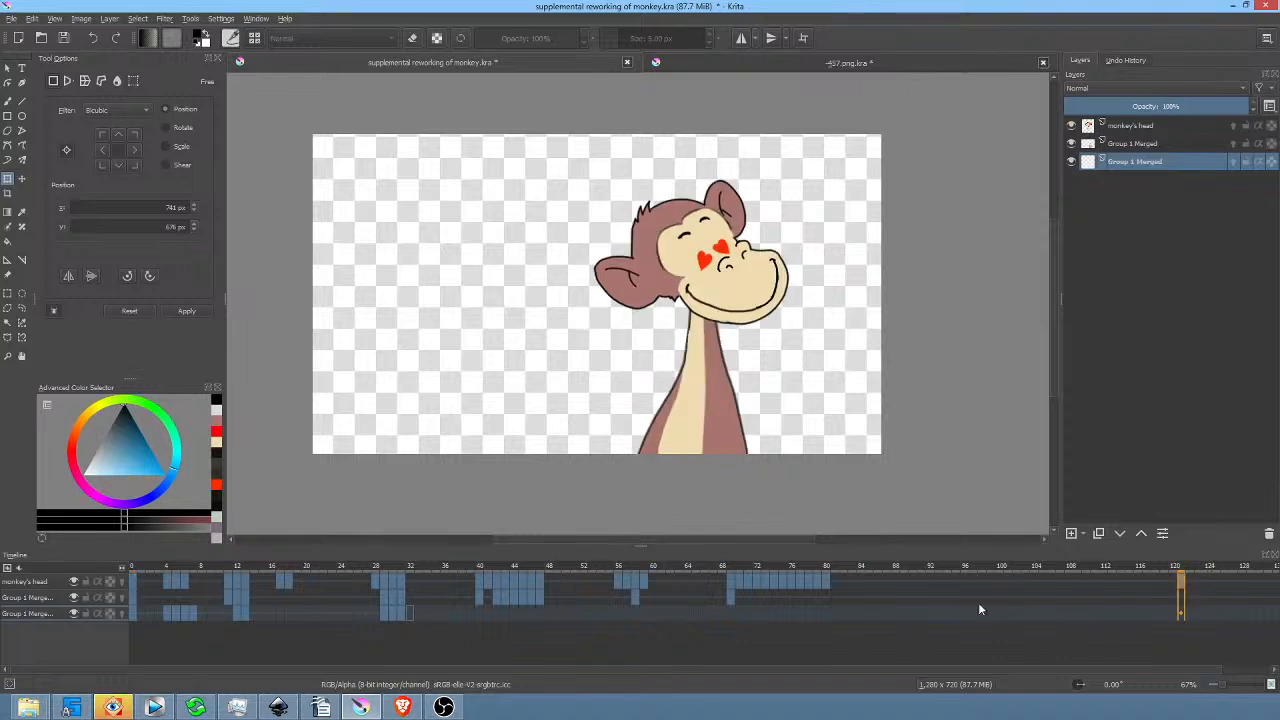
pyautogui.click(514, 586)
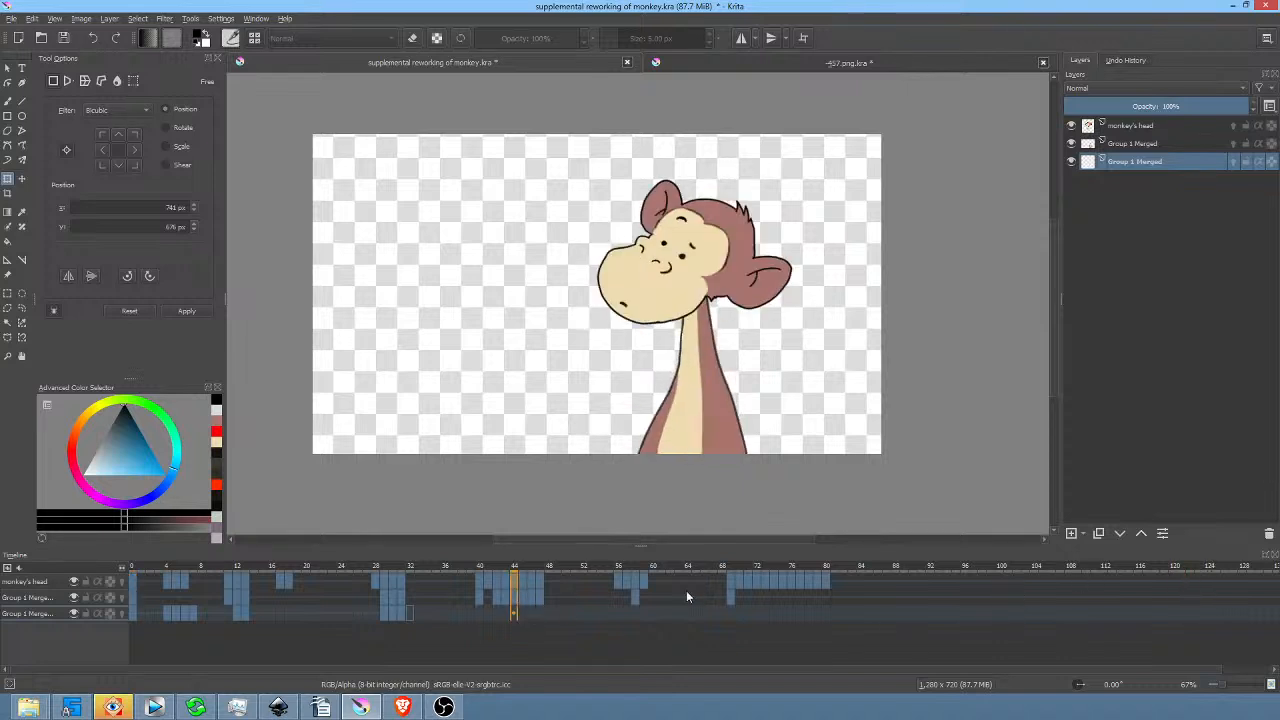
pyautogui.click(832, 579)
pyautogui.click(305, 580)
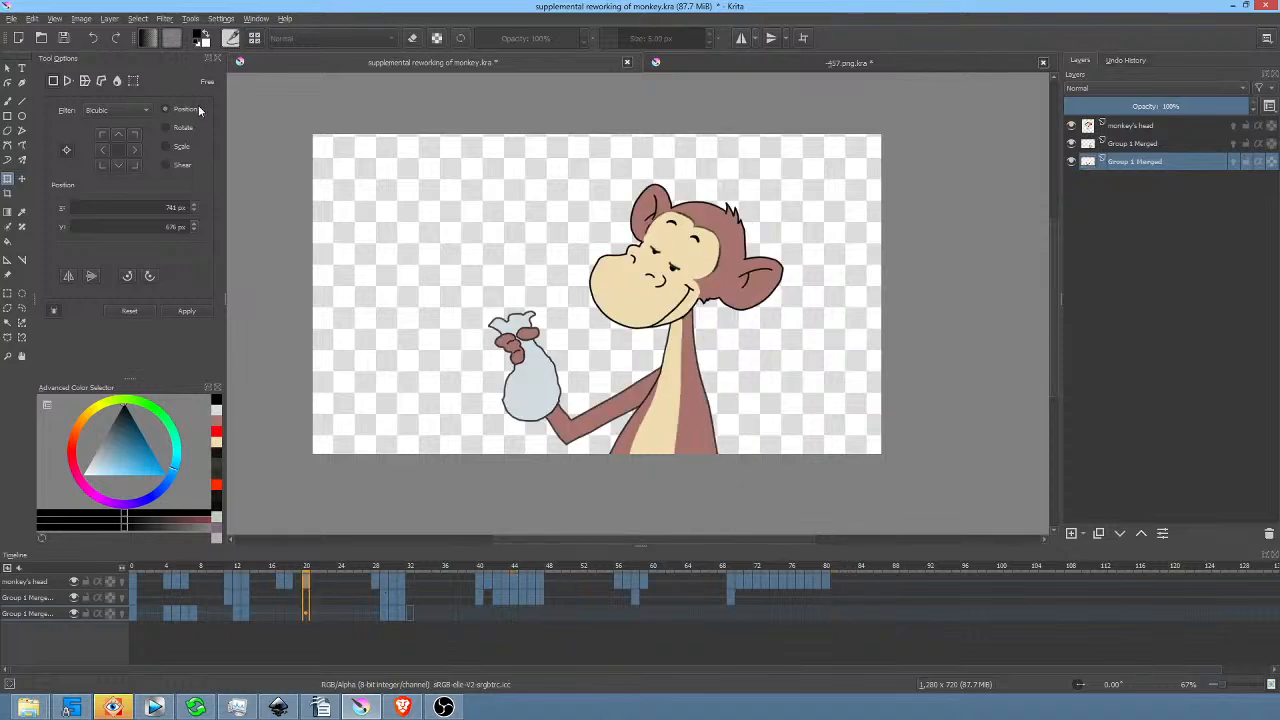
# Save the document again and replay the whole monkey animation from the first frame.
pyautogui.click(62, 40)
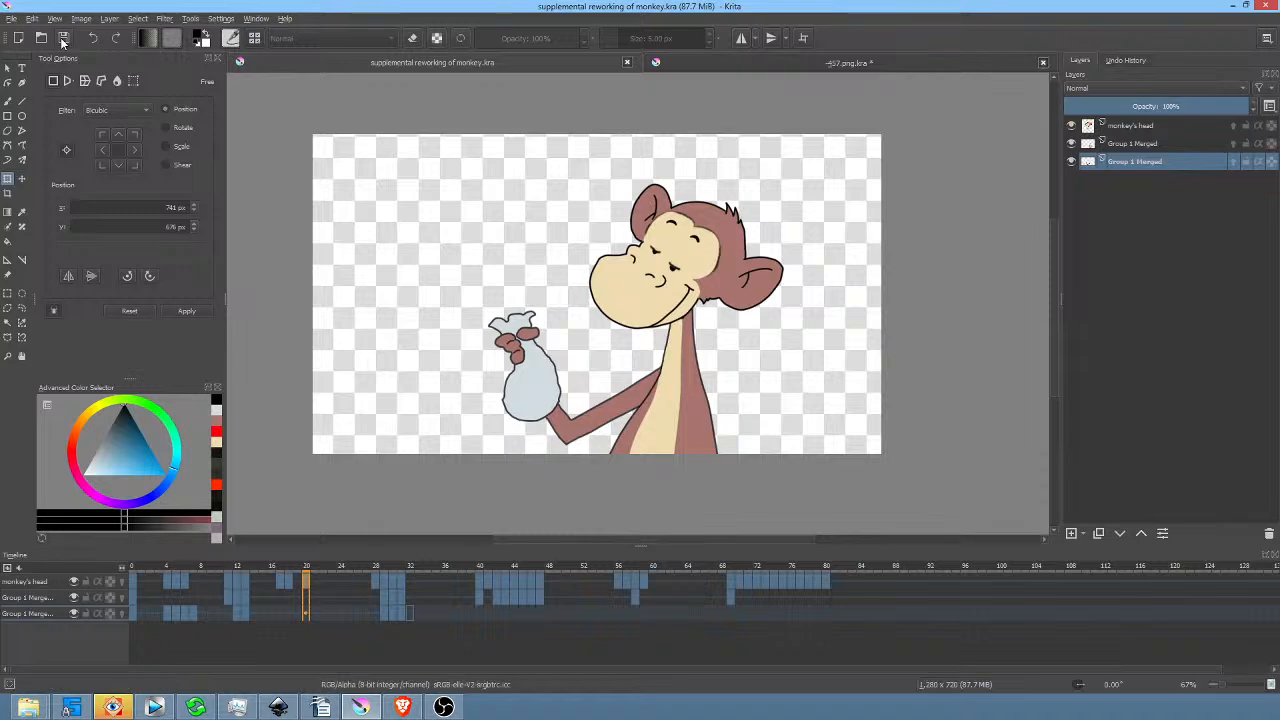
pyautogui.click(131, 616)
pyautogui.press('space')
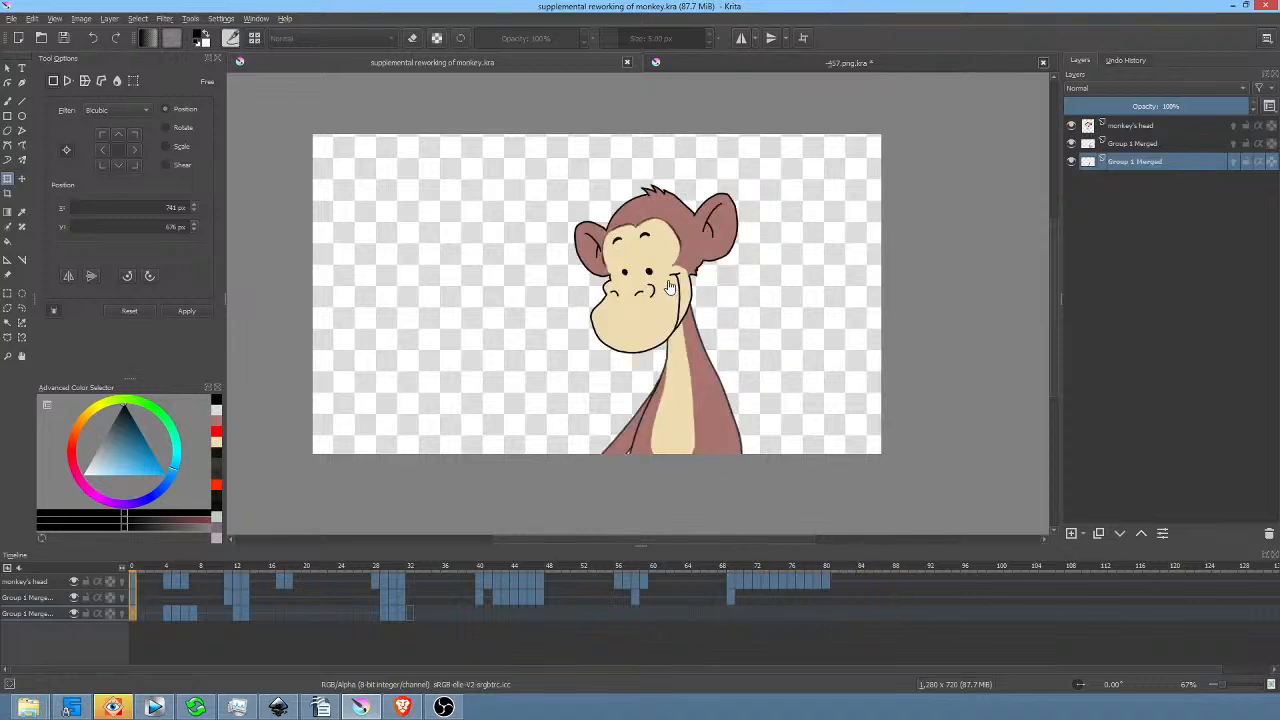
# Look over the opening frames of the full scene in -457.png.kra, and save the supplemental monkey document.
pyautogui.click(686, 63)
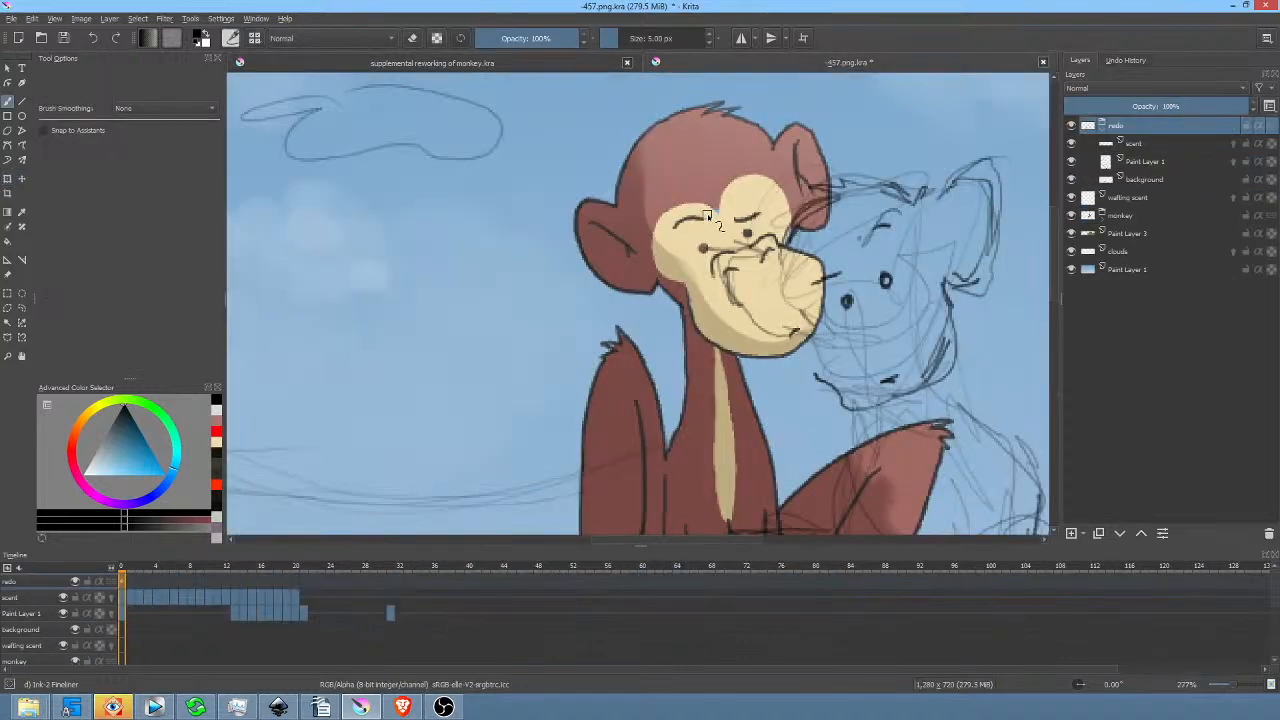
pyautogui.press('1')
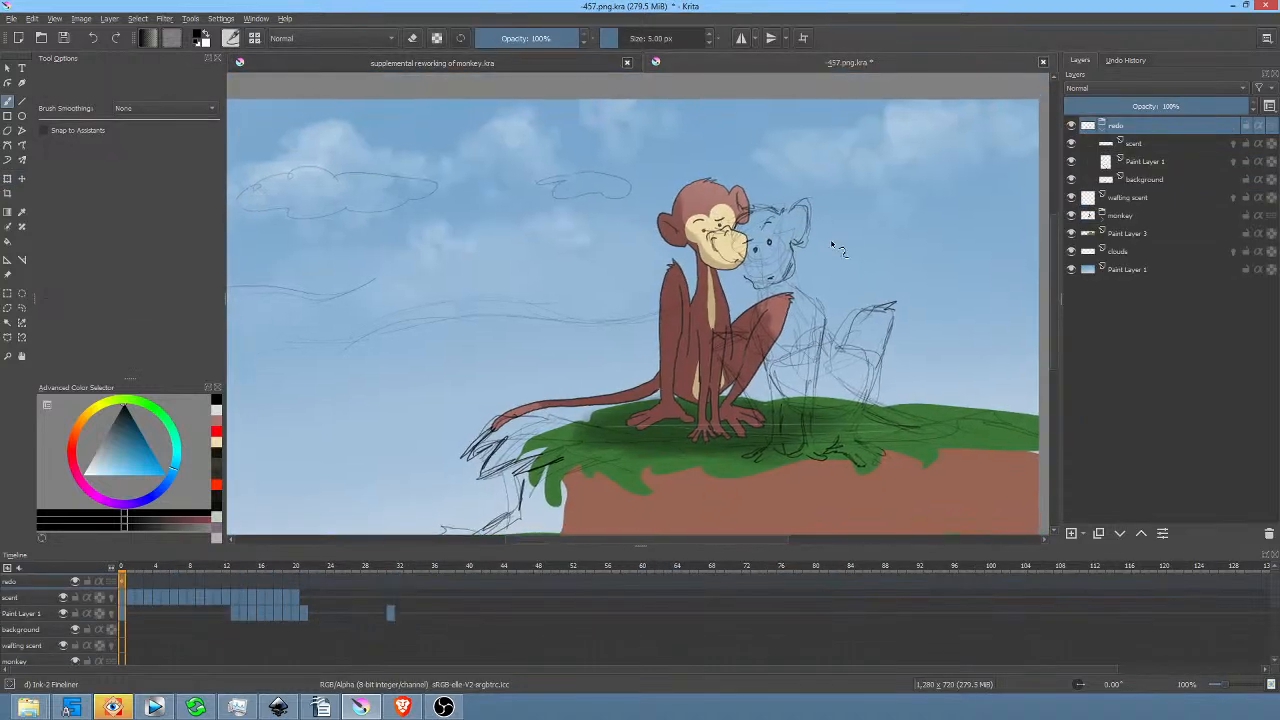
pyautogui.scroll(-1, 822, 245)
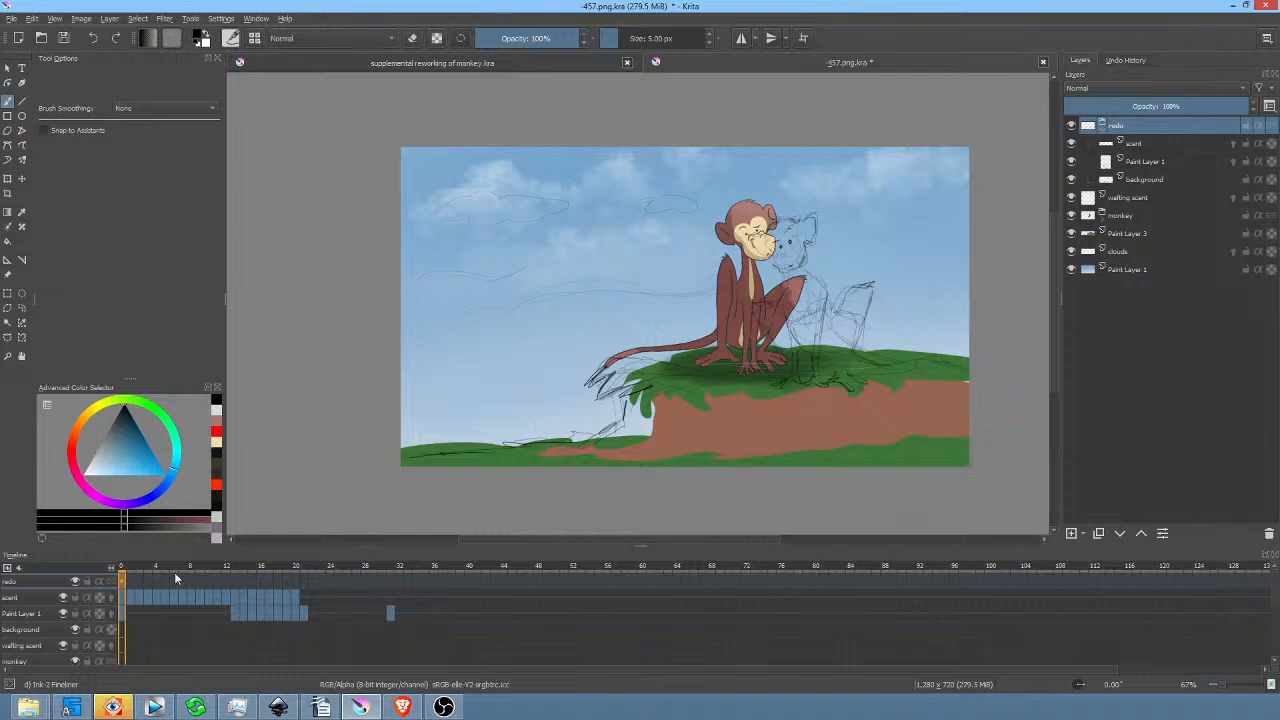
pyautogui.moveTo(127, 567)
pyautogui.mouseDown()
pyautogui.moveTo(541, 580)
pyautogui.moveTo(63, 552)
pyautogui.moveTo(200, 562)
pyautogui.moveTo(104, 541)
pyautogui.mouseUp()
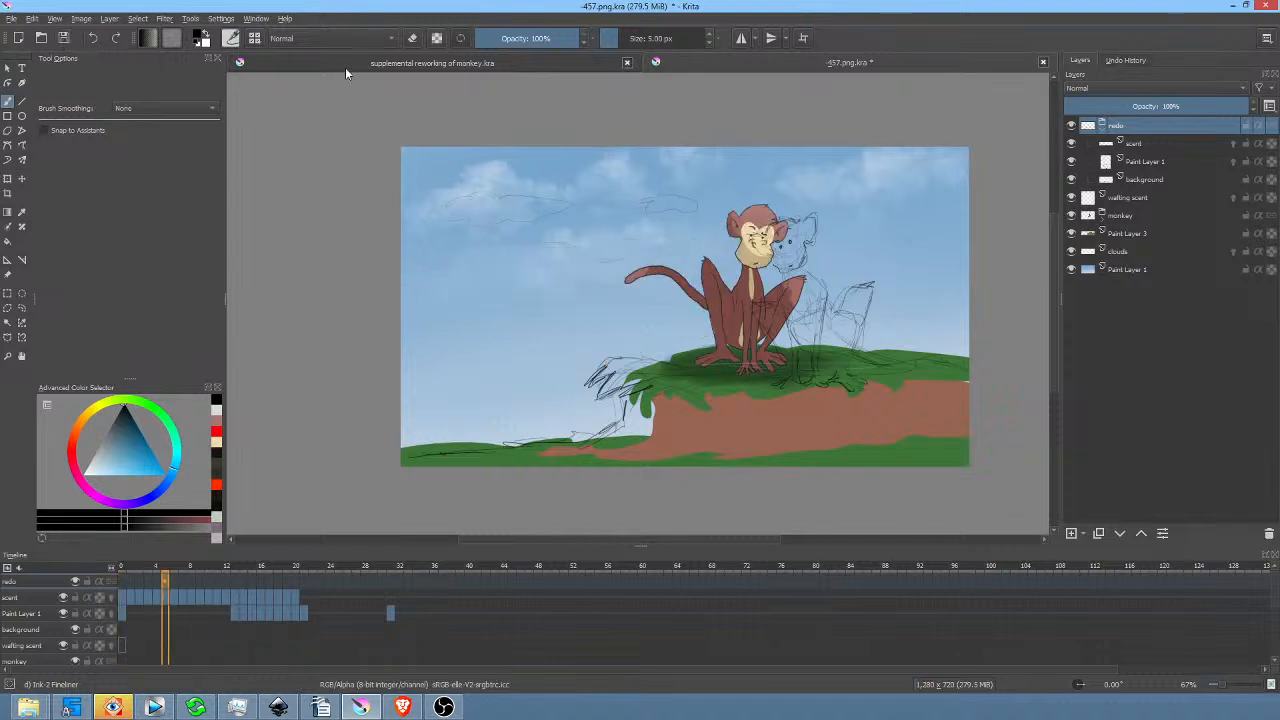
pyautogui.click(444, 62)
pyautogui.click(64, 39)
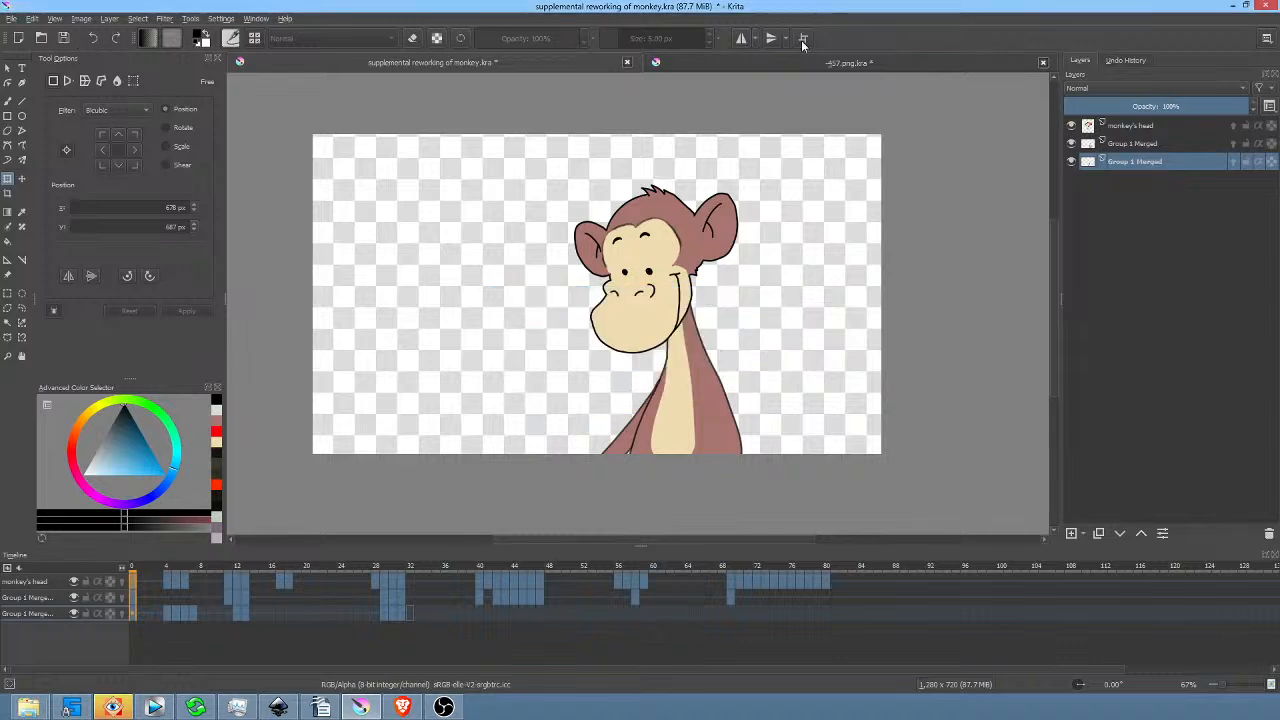
# Copy the clouds layer and the Paint Layer 1 sky beneath it from -457.png.kra, and check what Paint Layer 3 contains.
pyautogui.click(768, 61)
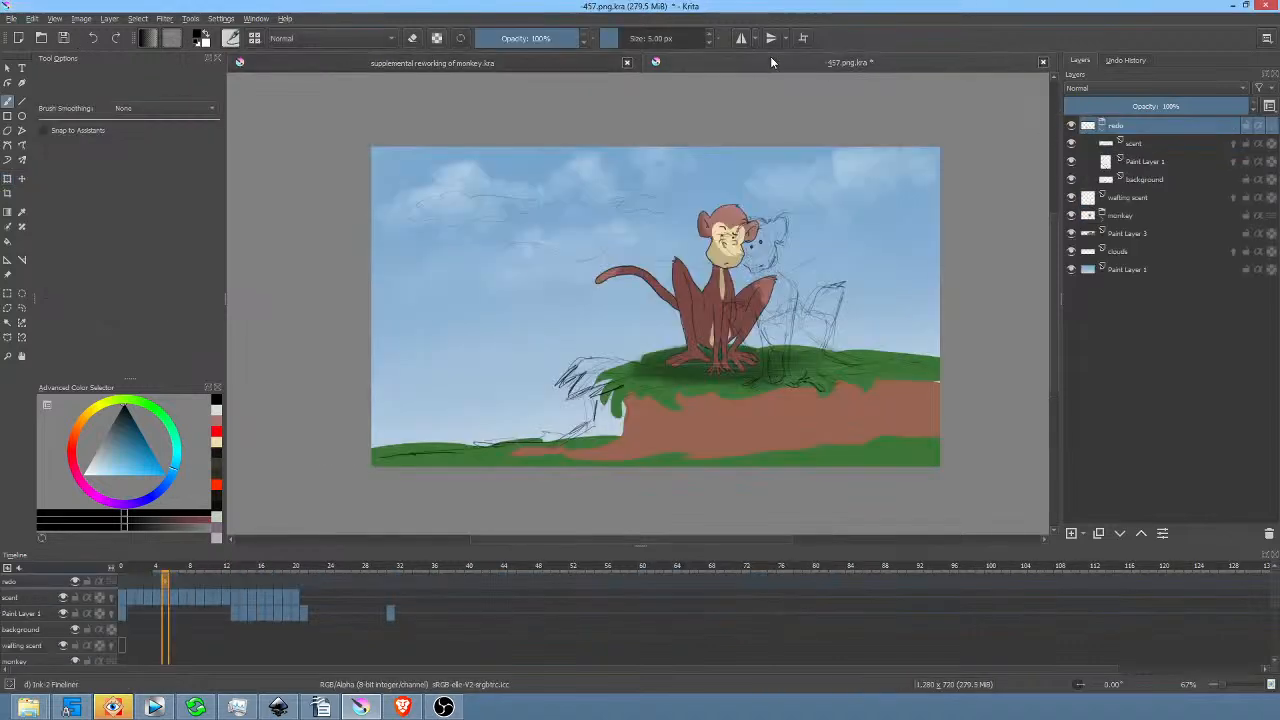
pyautogui.click(1133, 266)
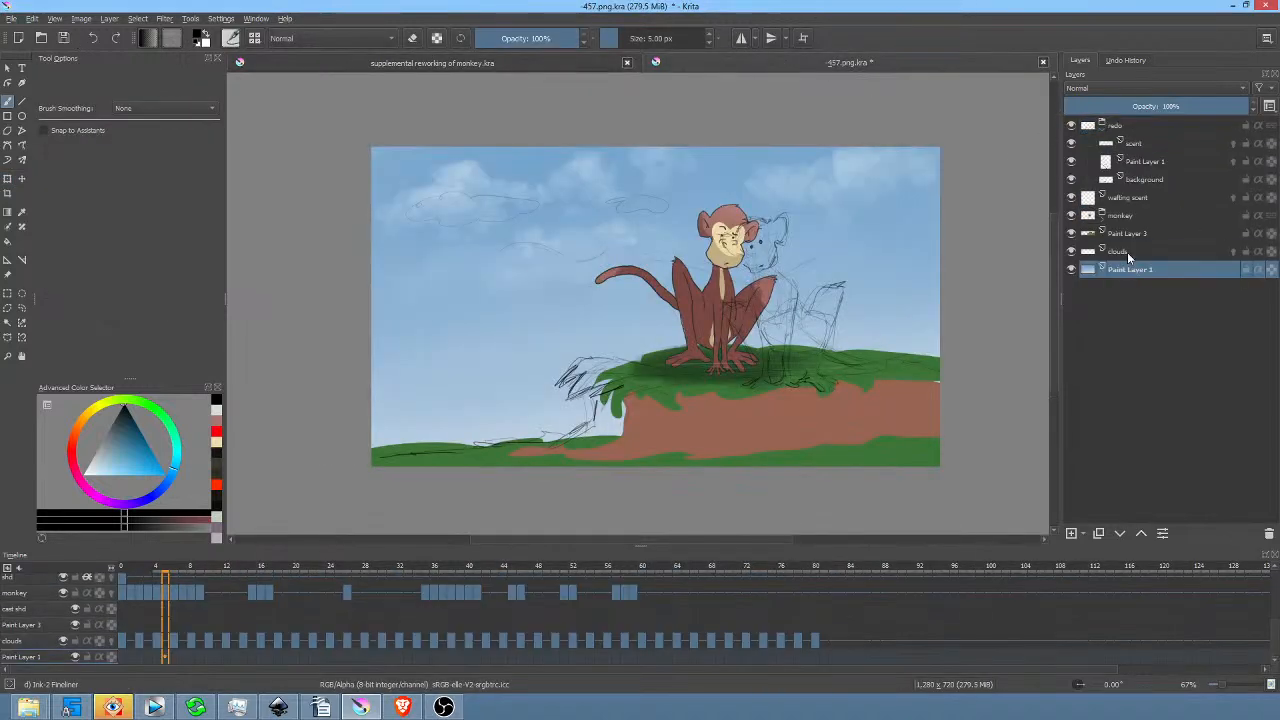
pyautogui.keyDown('shift'); pyautogui.click(1127, 252); pyautogui.keyUp('shift')
pyautogui.rightClick(1127, 252)
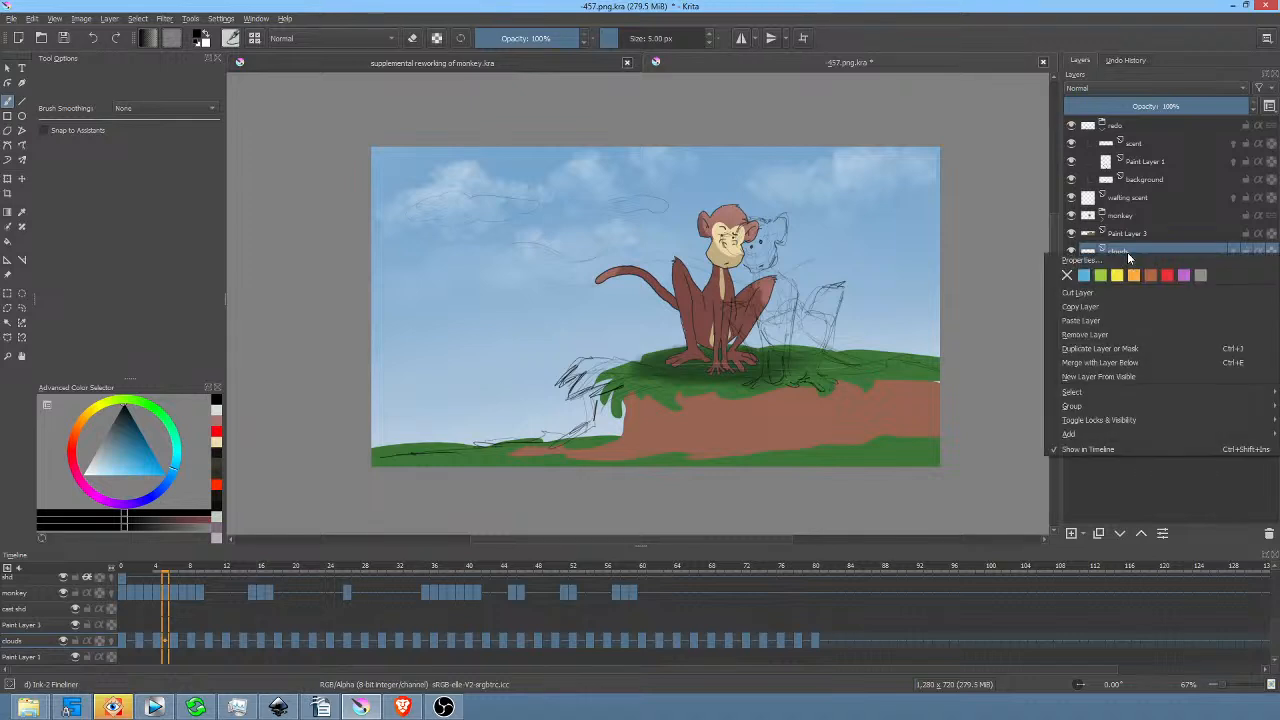
pyautogui.click(1118, 306)
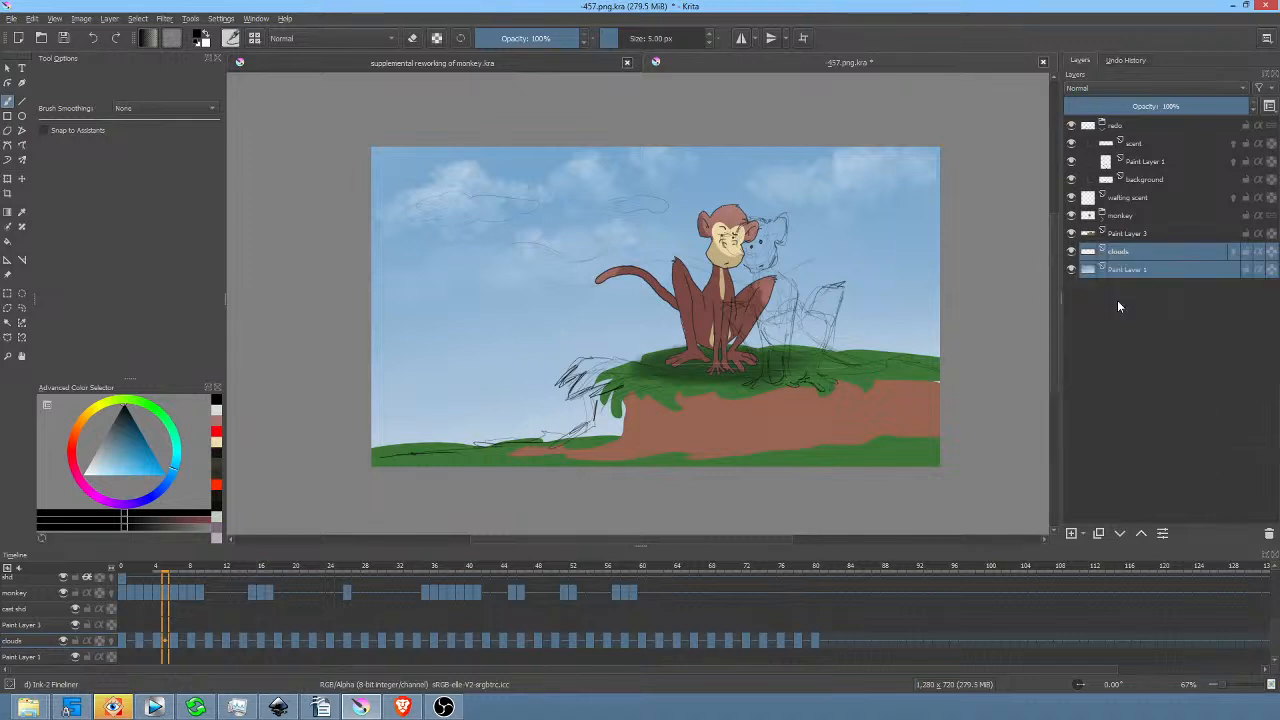
pyautogui.click(1072, 233)
pyautogui.click(1072, 233)
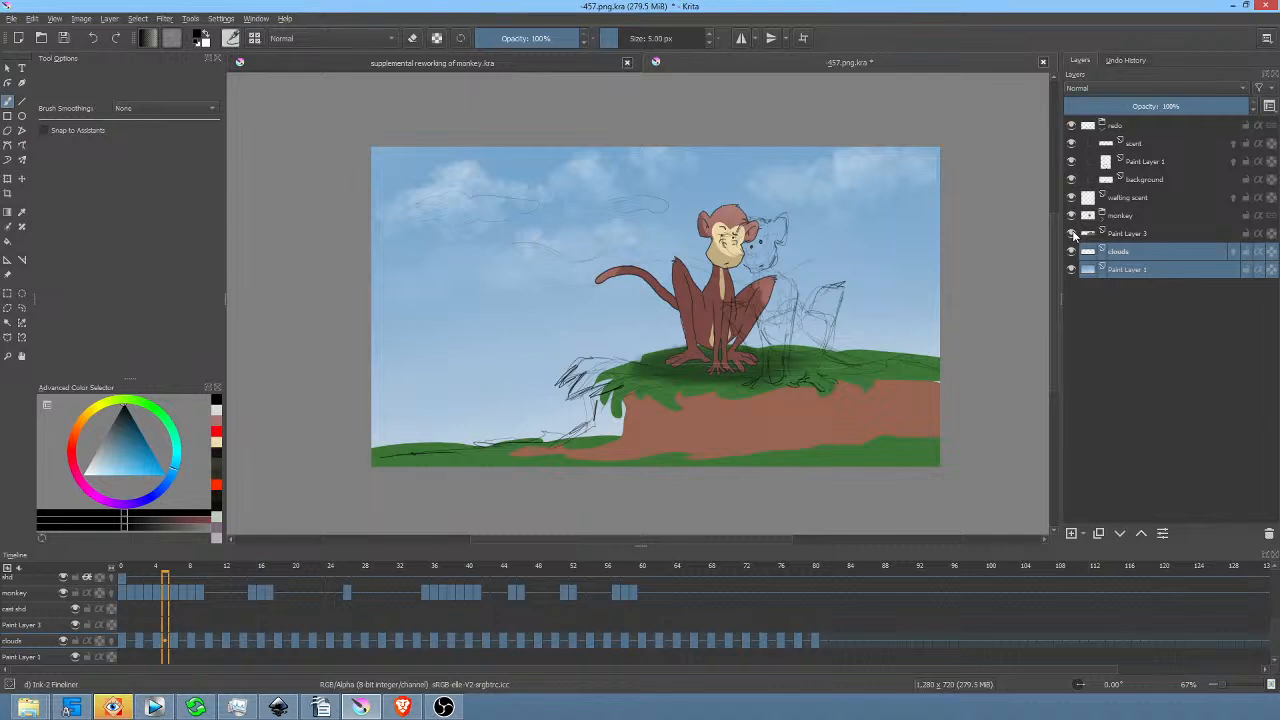
# In the supplemental monkey document, rename the lower Group 1 Merged layer to "arm".
pyautogui.click(373, 63)
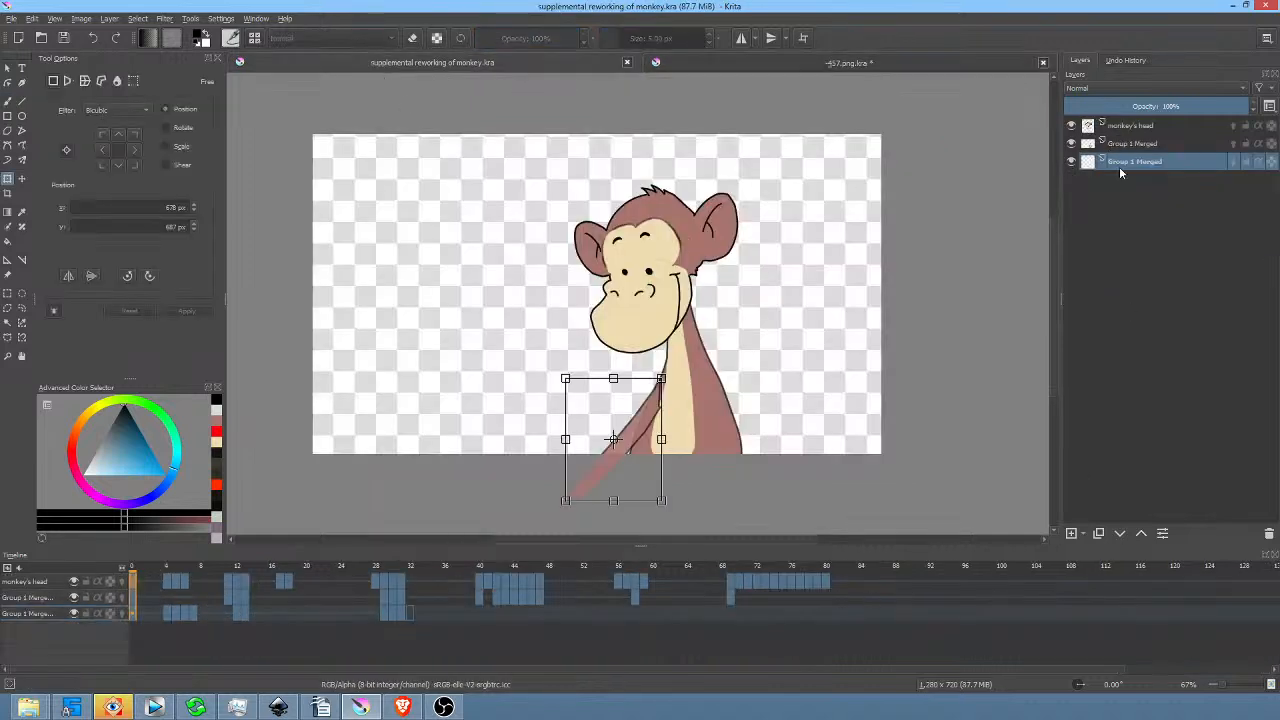
pyautogui.moveTo(1122, 162)
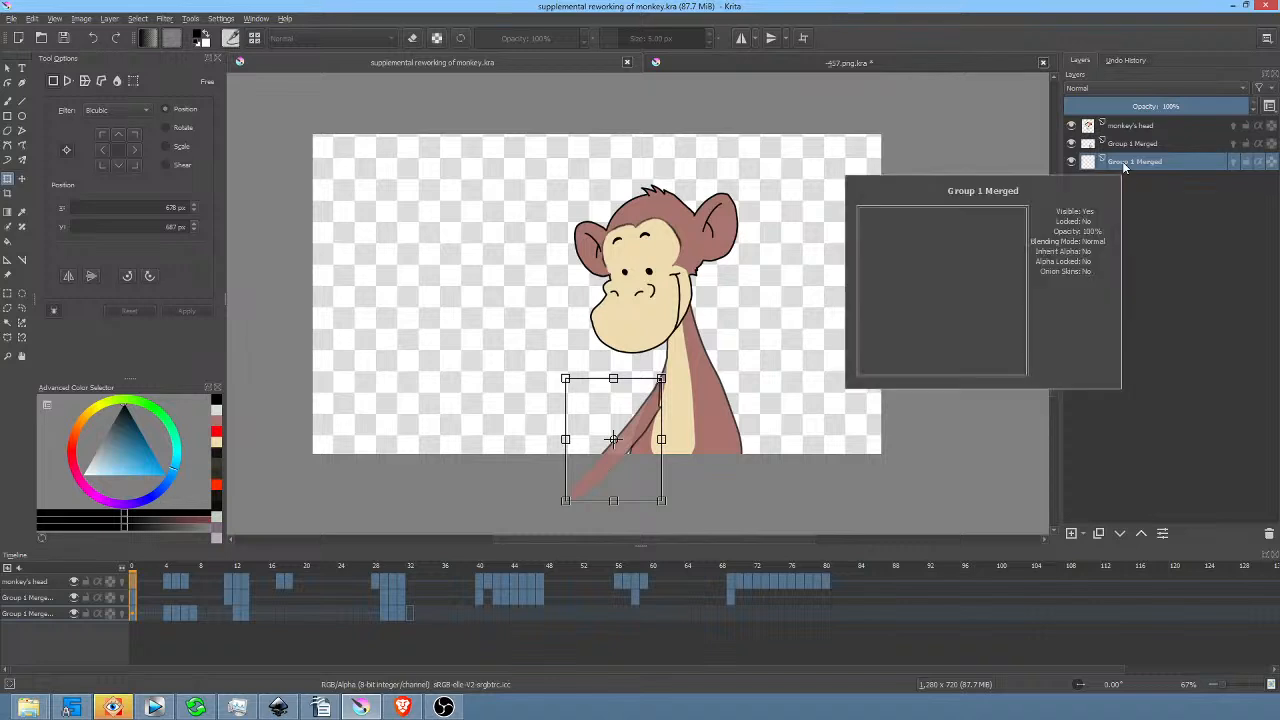
pyautogui.doubleClick(1139, 164)
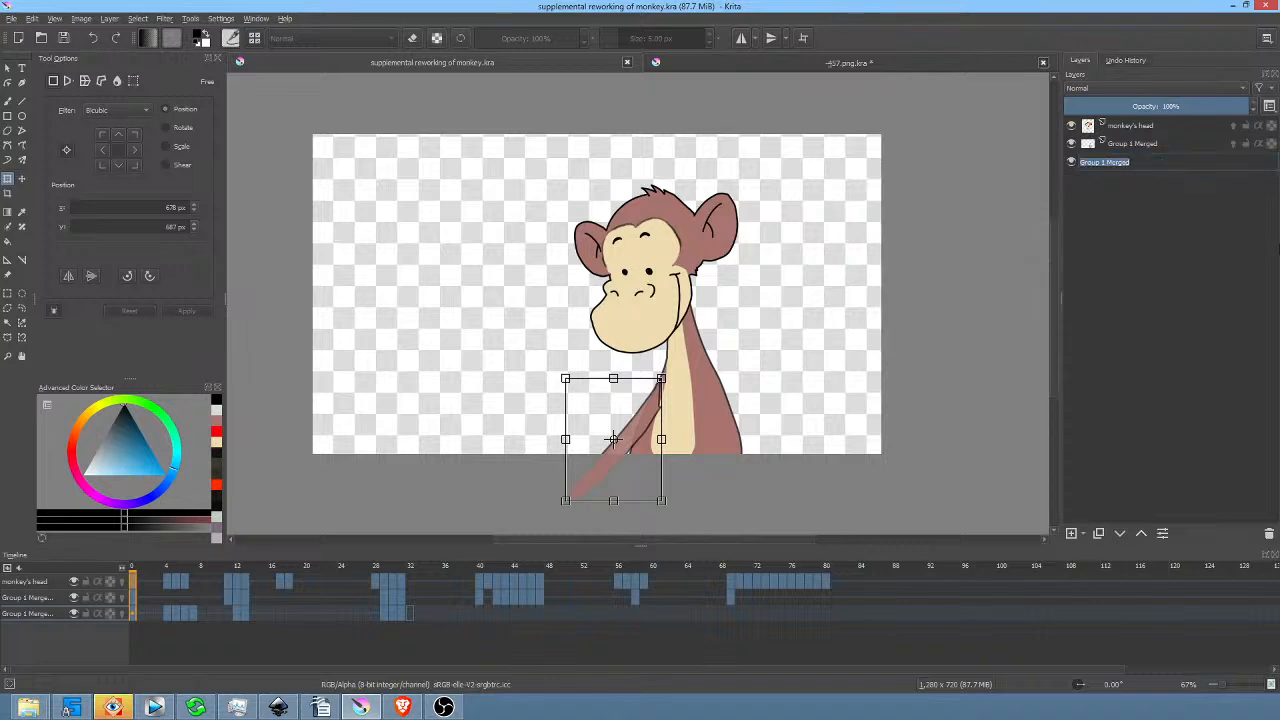
pyautogui.write('arm')
pyautogui.press('Return')
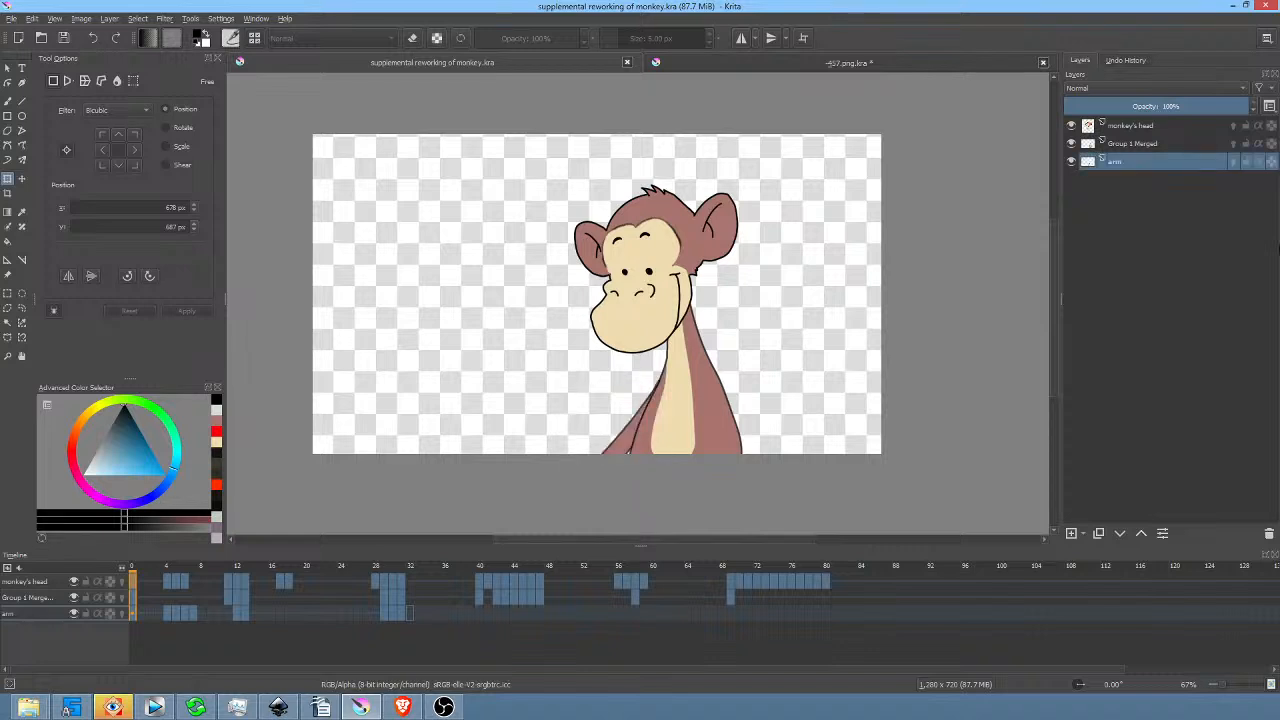
# Paste the clouds and sky layers into the monkey document and move them beneath the arm layer.
pyautogui.rightClick(1142, 151)
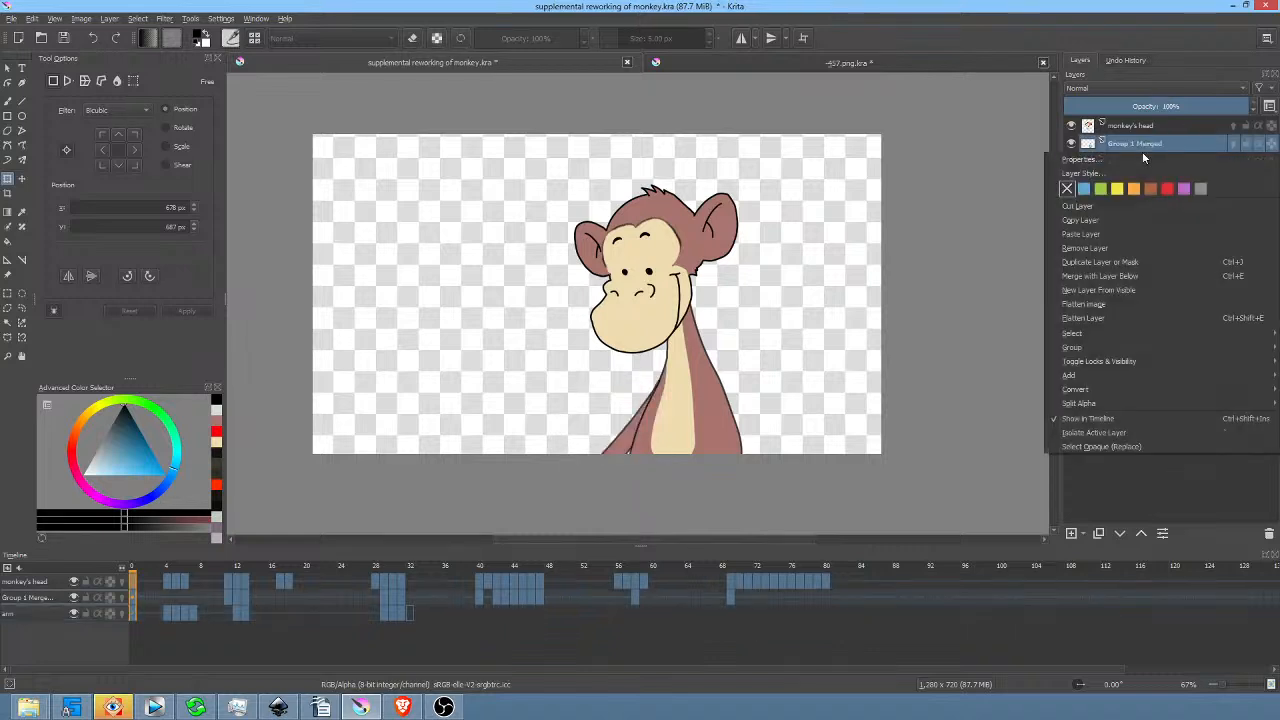
pyautogui.click(1135, 236)
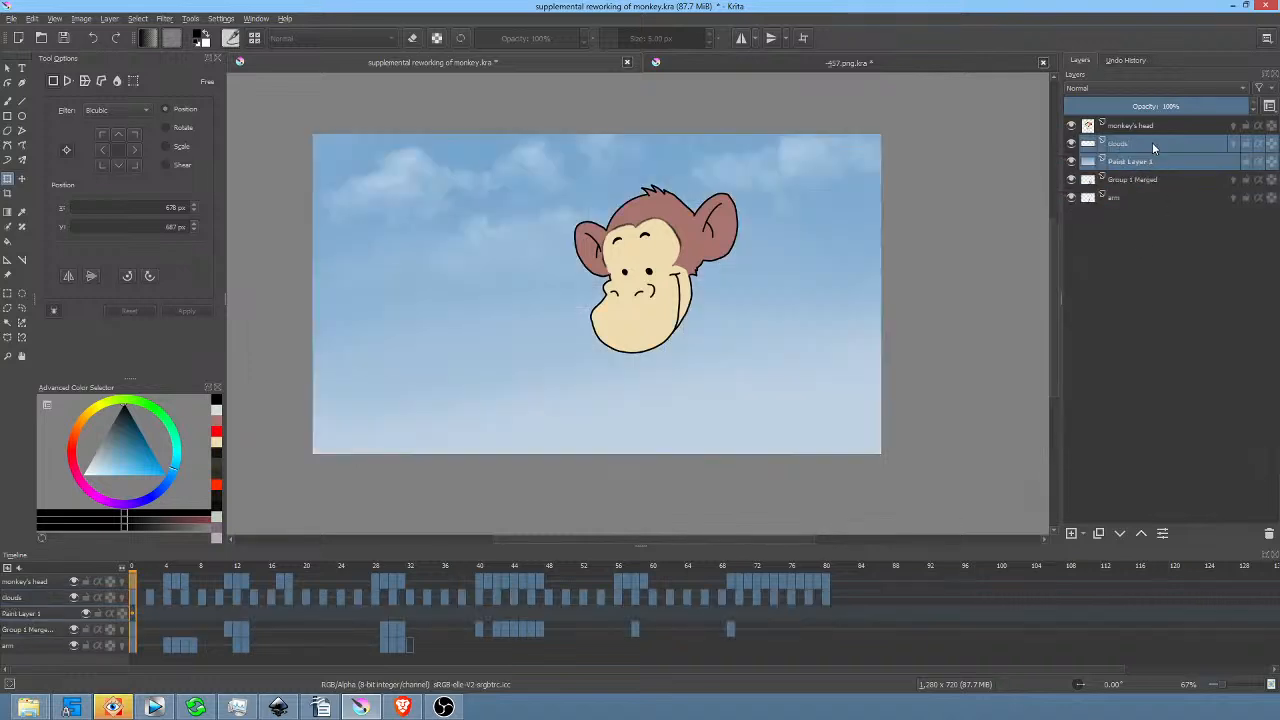
pyautogui.click(1119, 538)
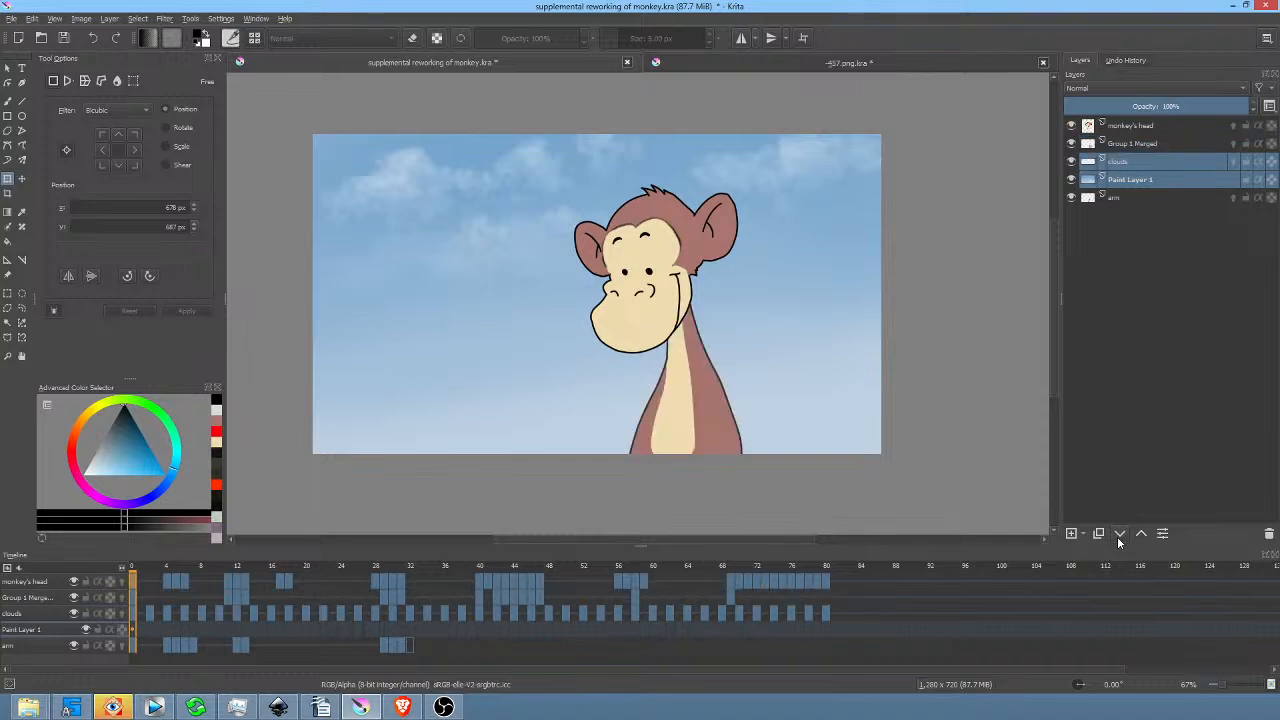
pyautogui.click(1119, 538)
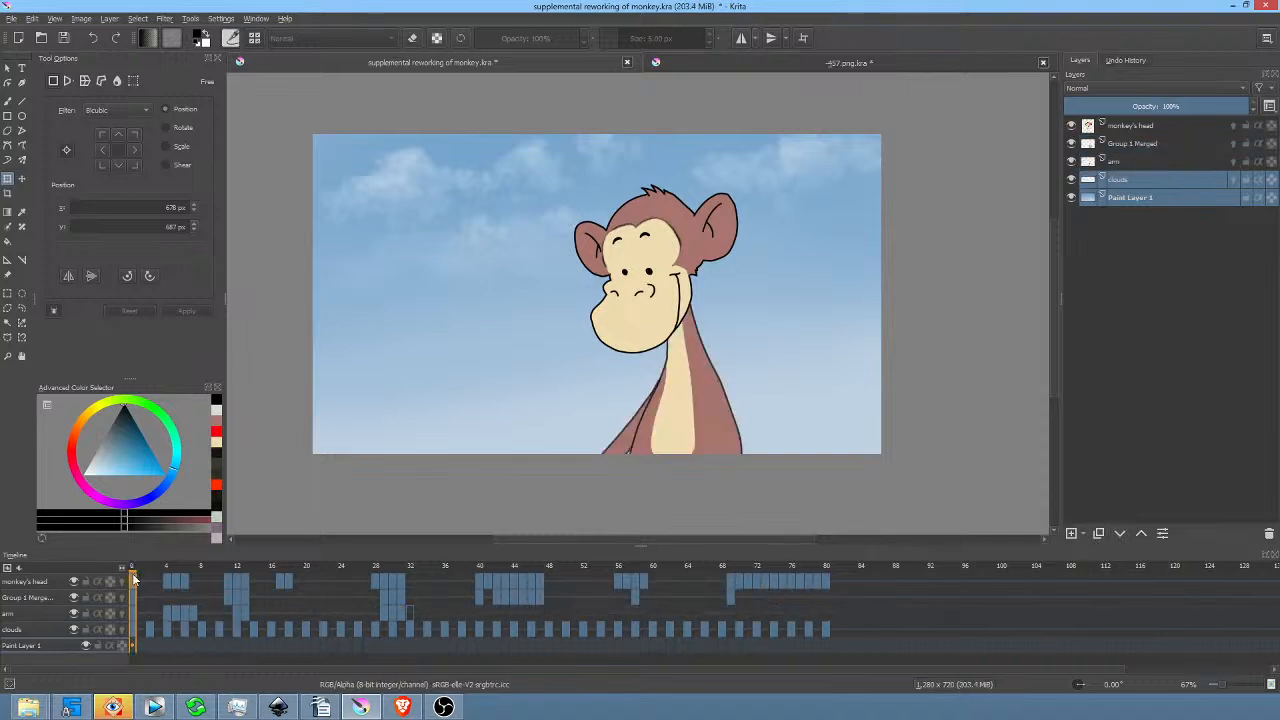
# Play the monkey animation against the sky background and save the document.
pyautogui.press('space')
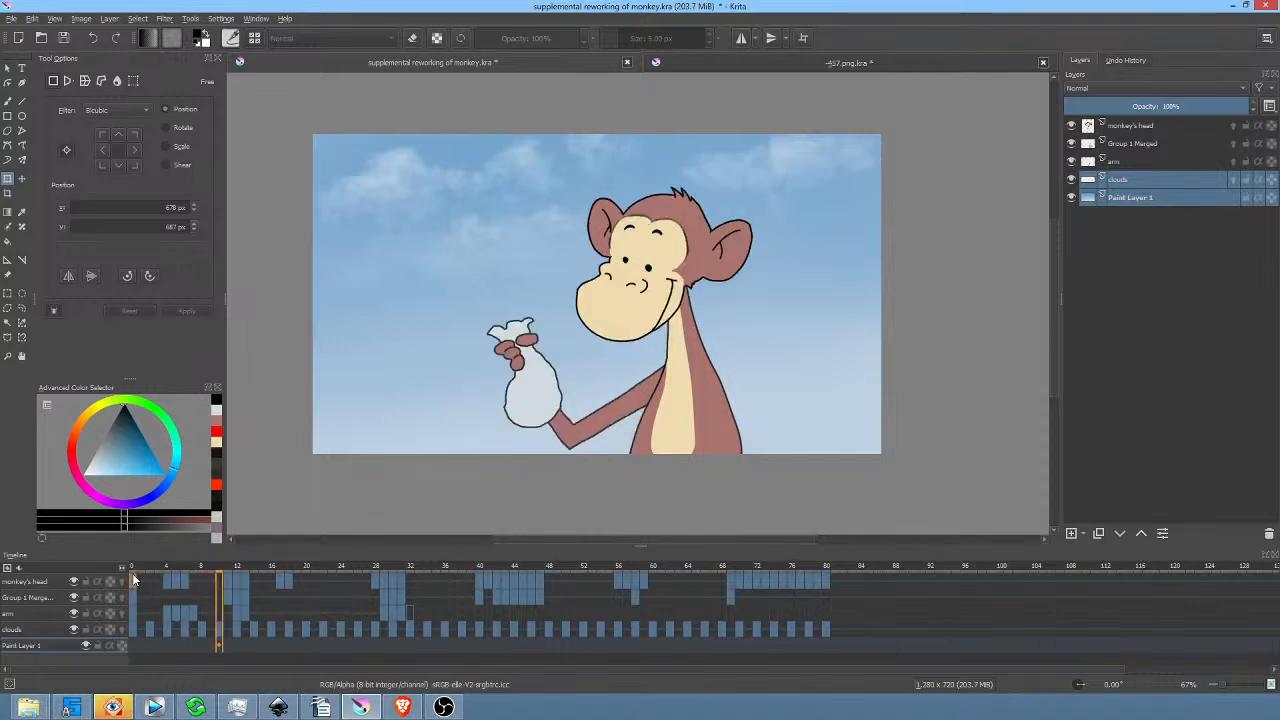
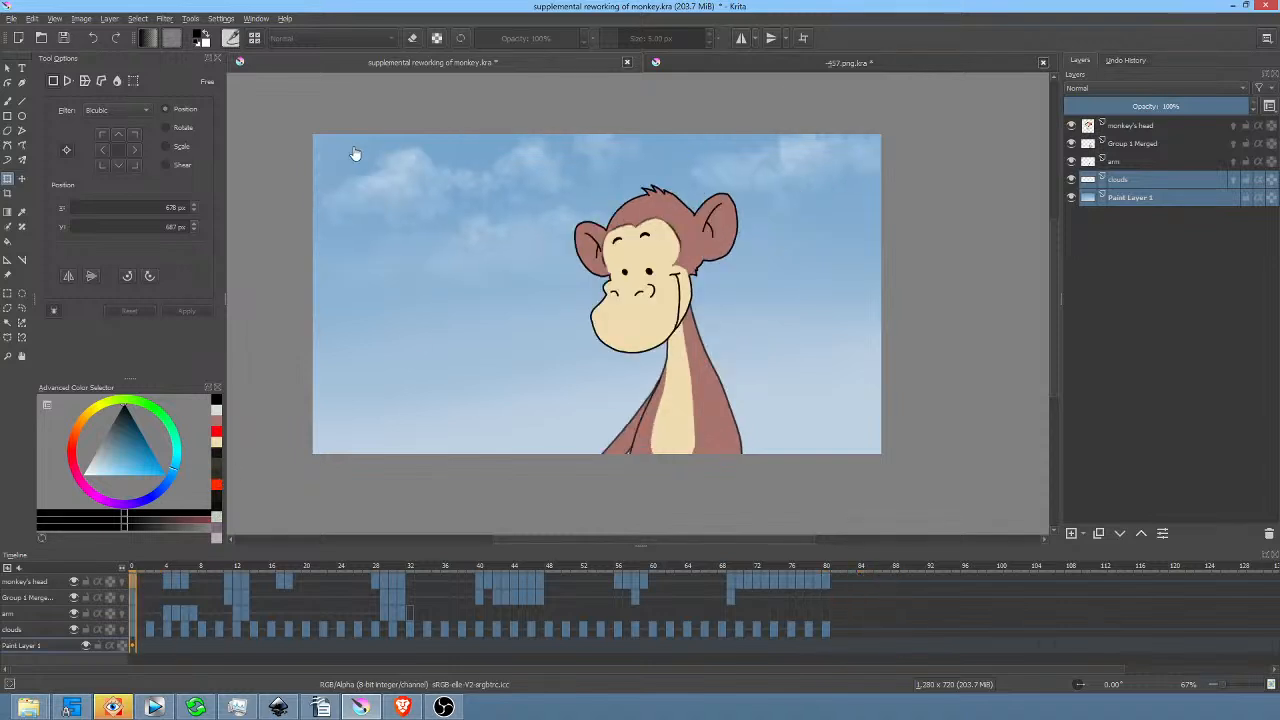
pyautogui.click(63, 38)
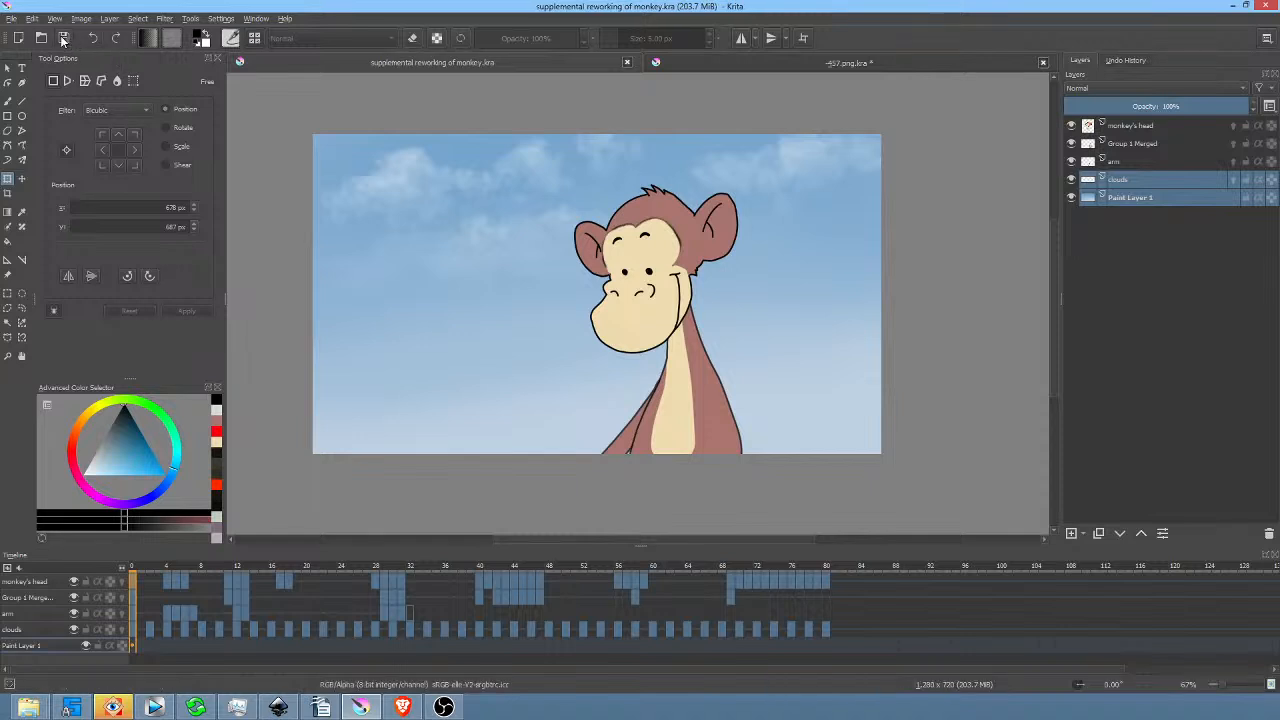
pyautogui.press('space')
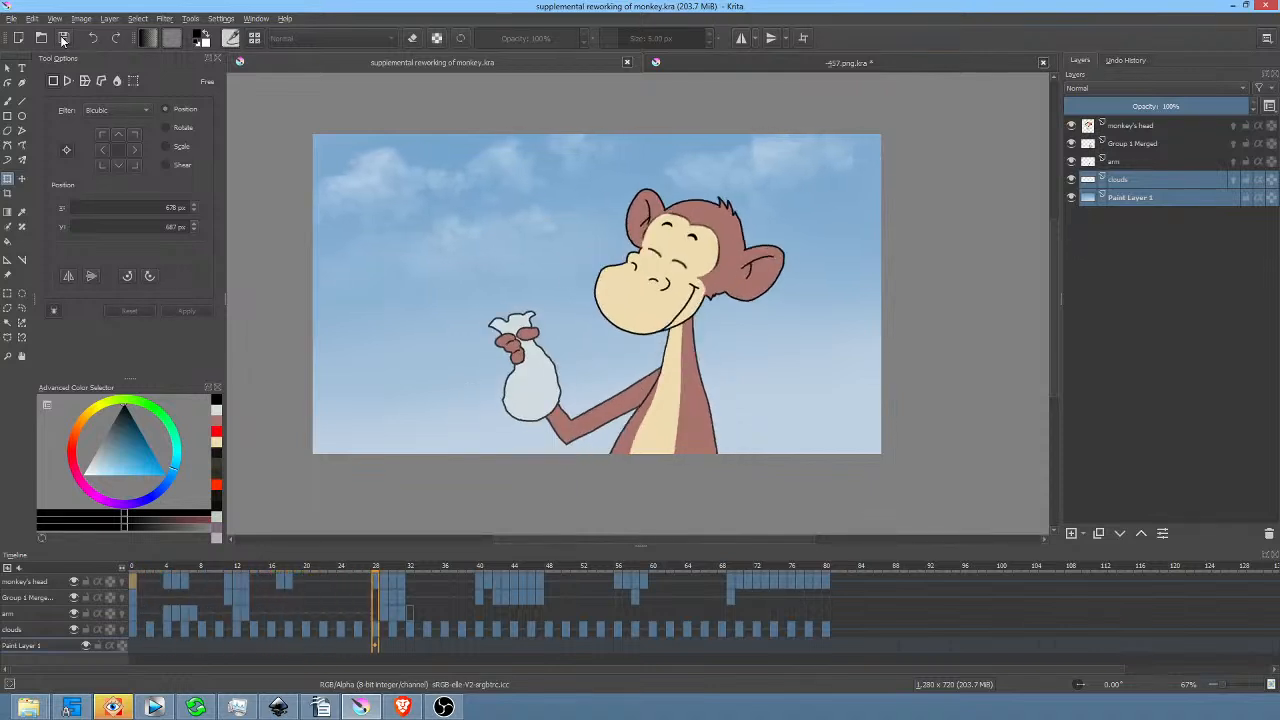
# Add a new paint layer directly above the arm layer and name it "tail".
pyautogui.press('space')
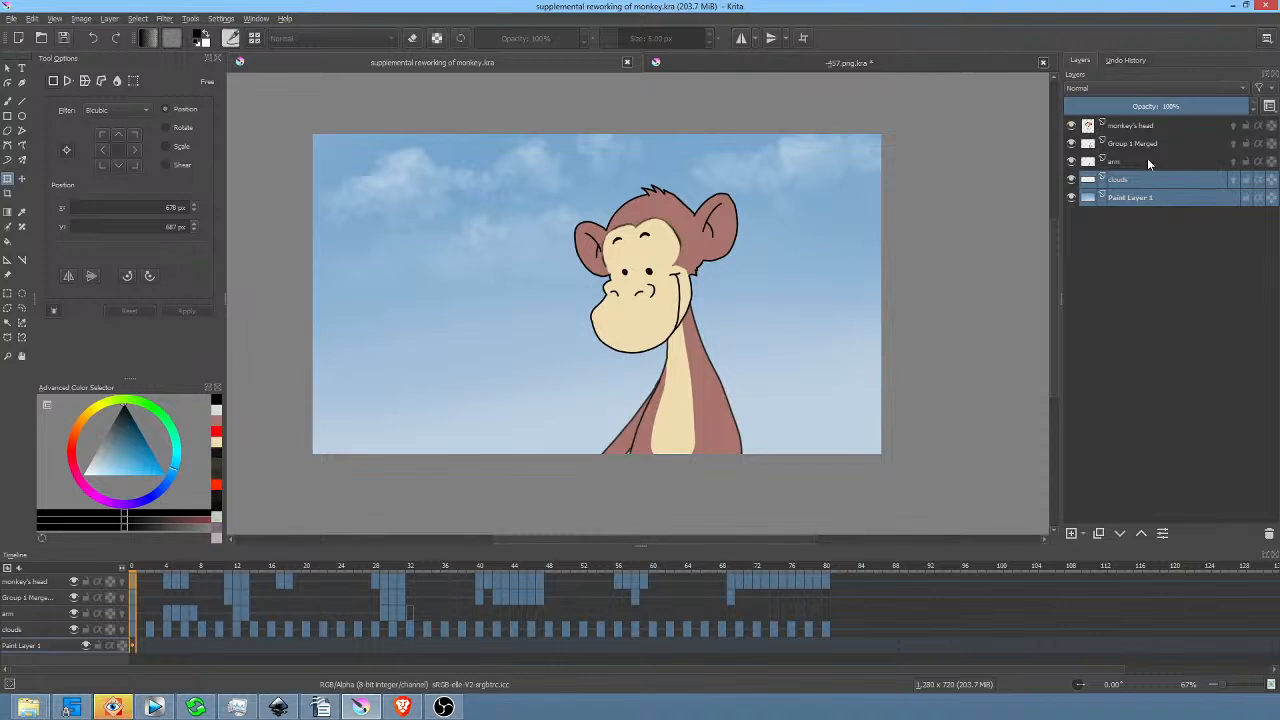
pyautogui.click(1127, 160)
pyautogui.click(1071, 533)
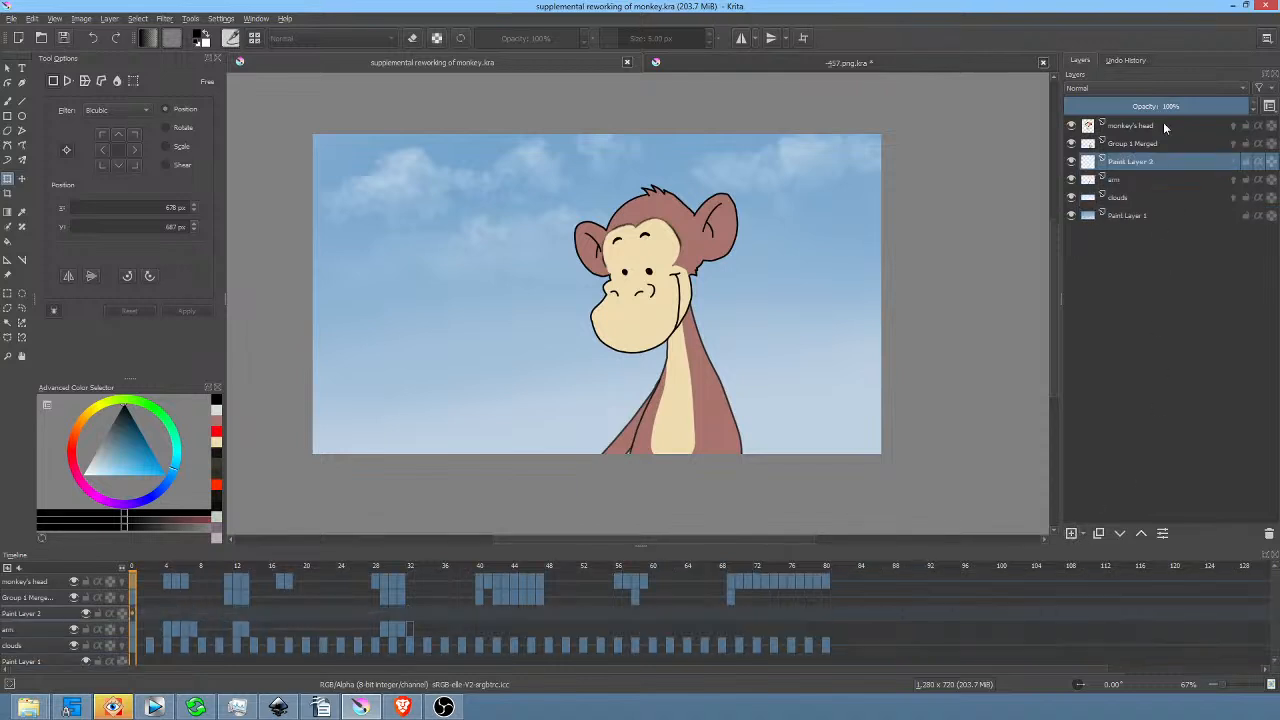
pyautogui.doubleClick(1150, 162)
pyautogui.write('tail')
pyautogui.press('Return')
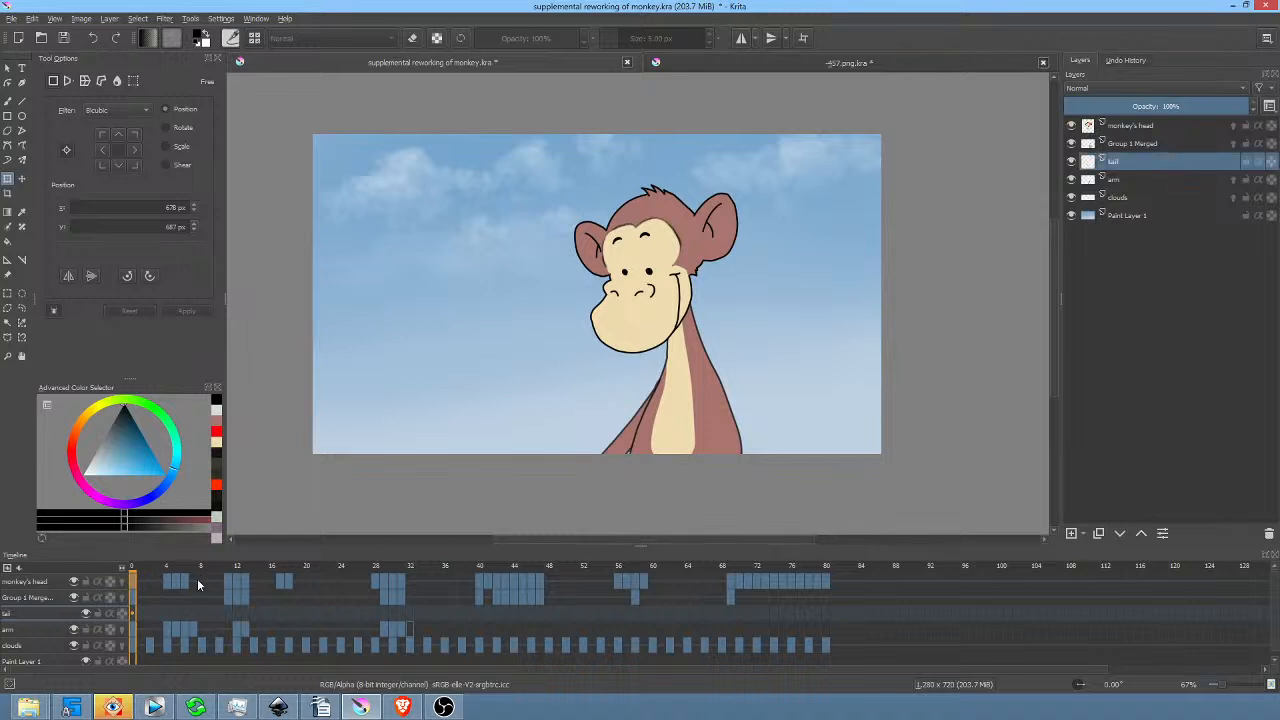
# At frame 15 of the tail layer, draw a filled, upward-curving tail beside the body in the monkey's sampled brown.
pyautogui.press('space')
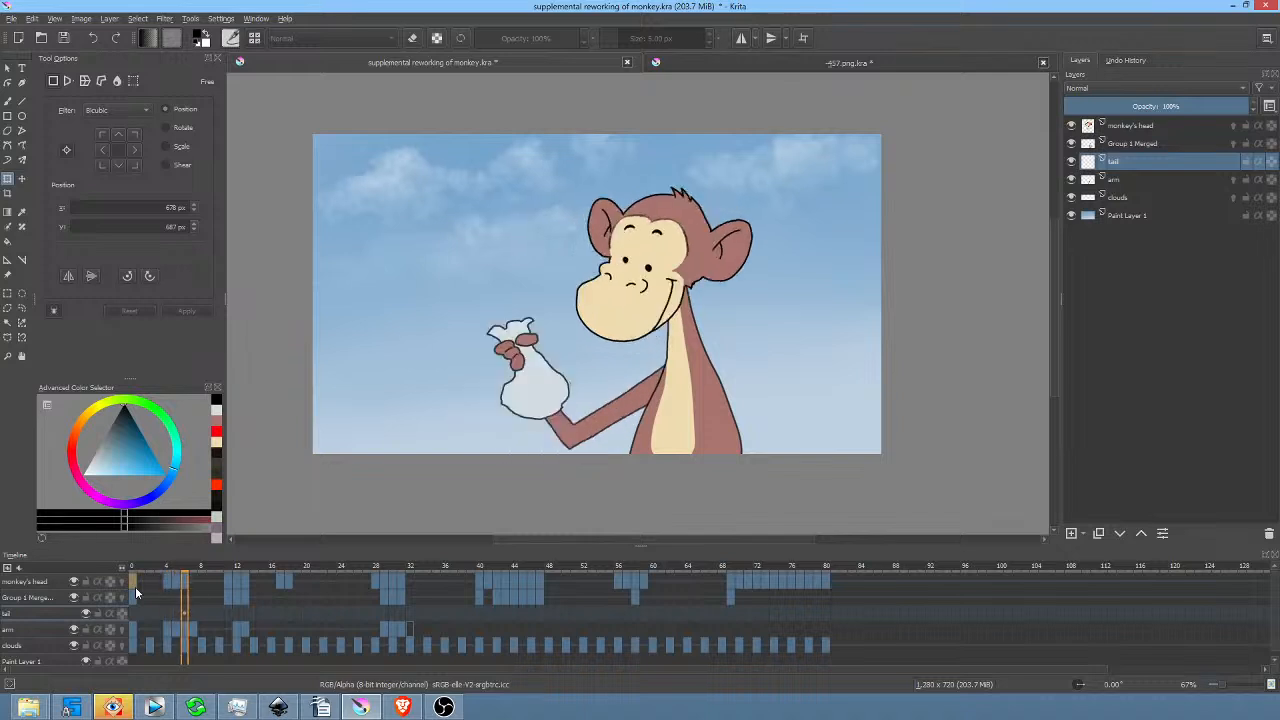
pyautogui.press('space')
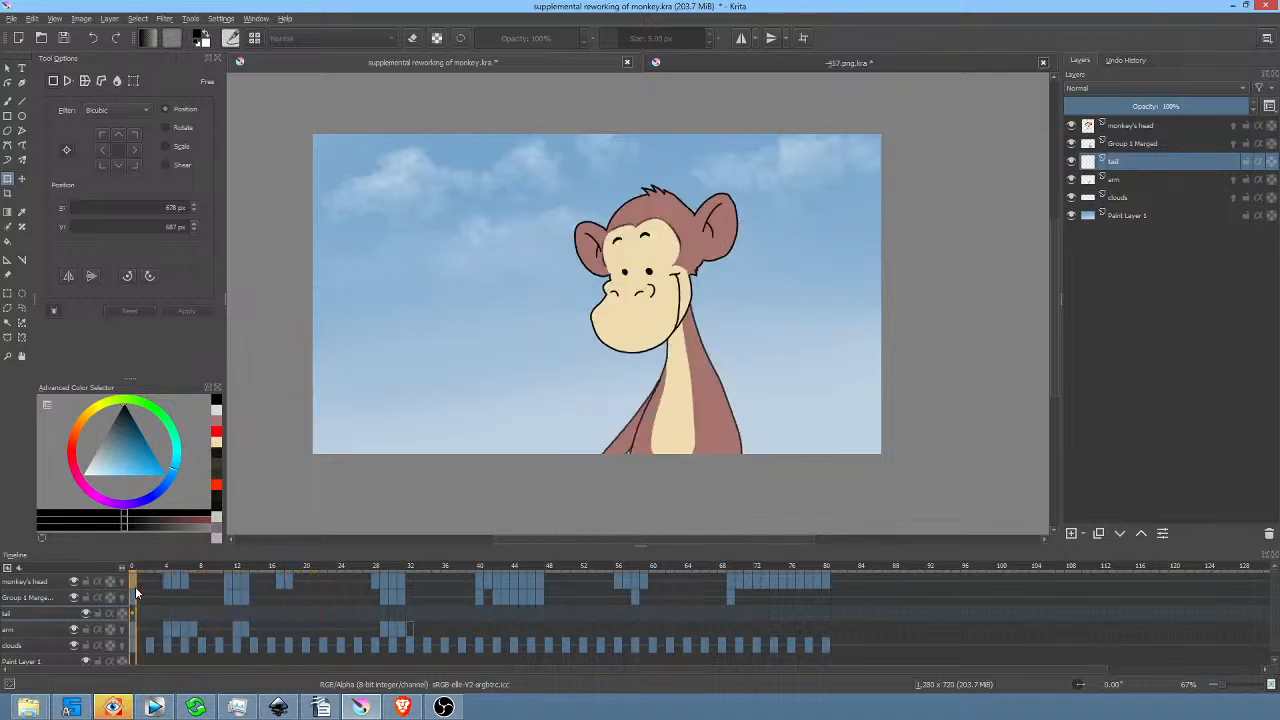
pyautogui.click(262, 613)
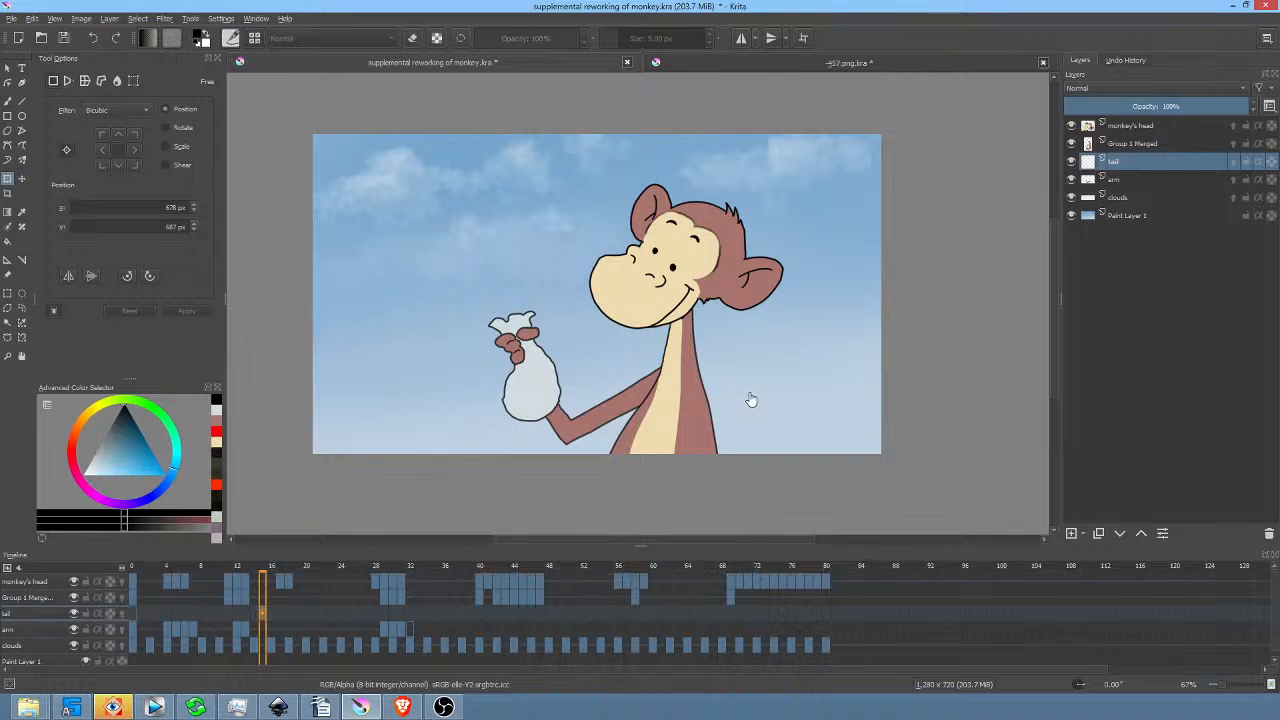
pyautogui.press('p')
pyautogui.keyDown('ctrl'); pyautogui.click(700, 418); pyautogui.keyUp('ctrl')
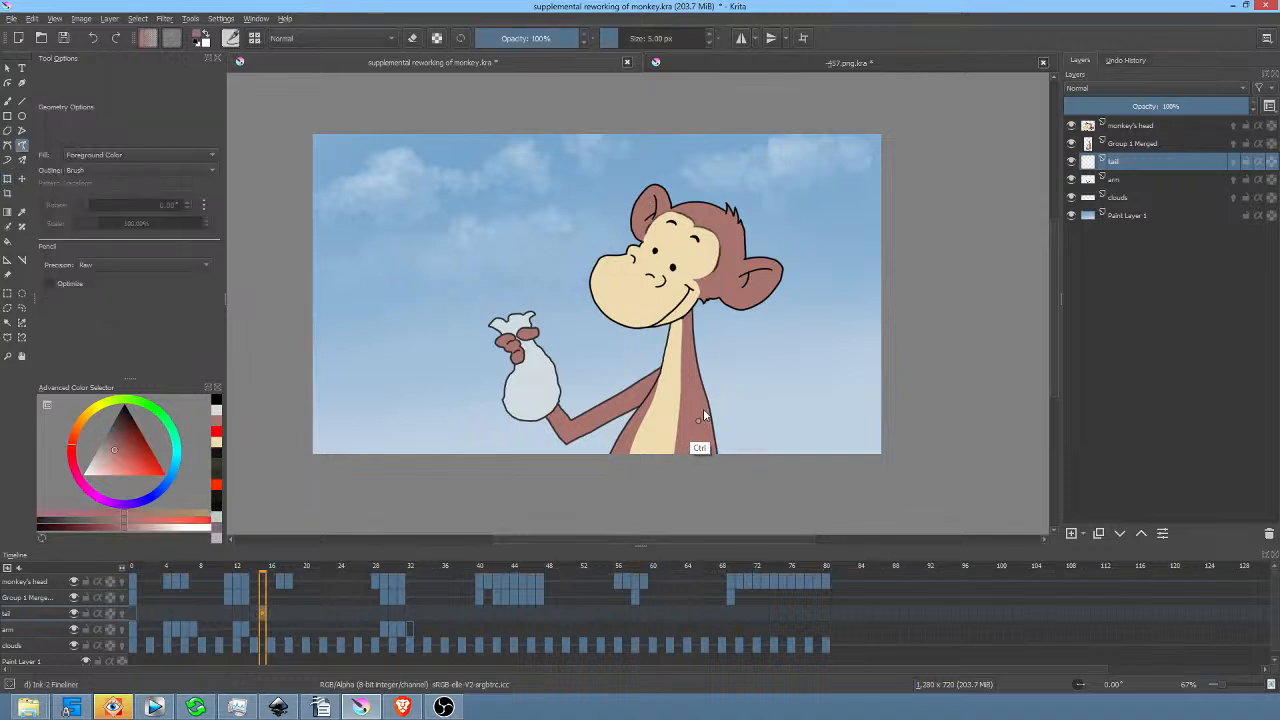
pyautogui.moveTo(754, 463)
pyautogui.mouseDown()
pyautogui.moveTo(800, 411)
pyautogui.moveTo(843, 281)
pyautogui.moveTo(815, 410)
pyautogui.moveTo(768, 472)
pyautogui.mouseUp()
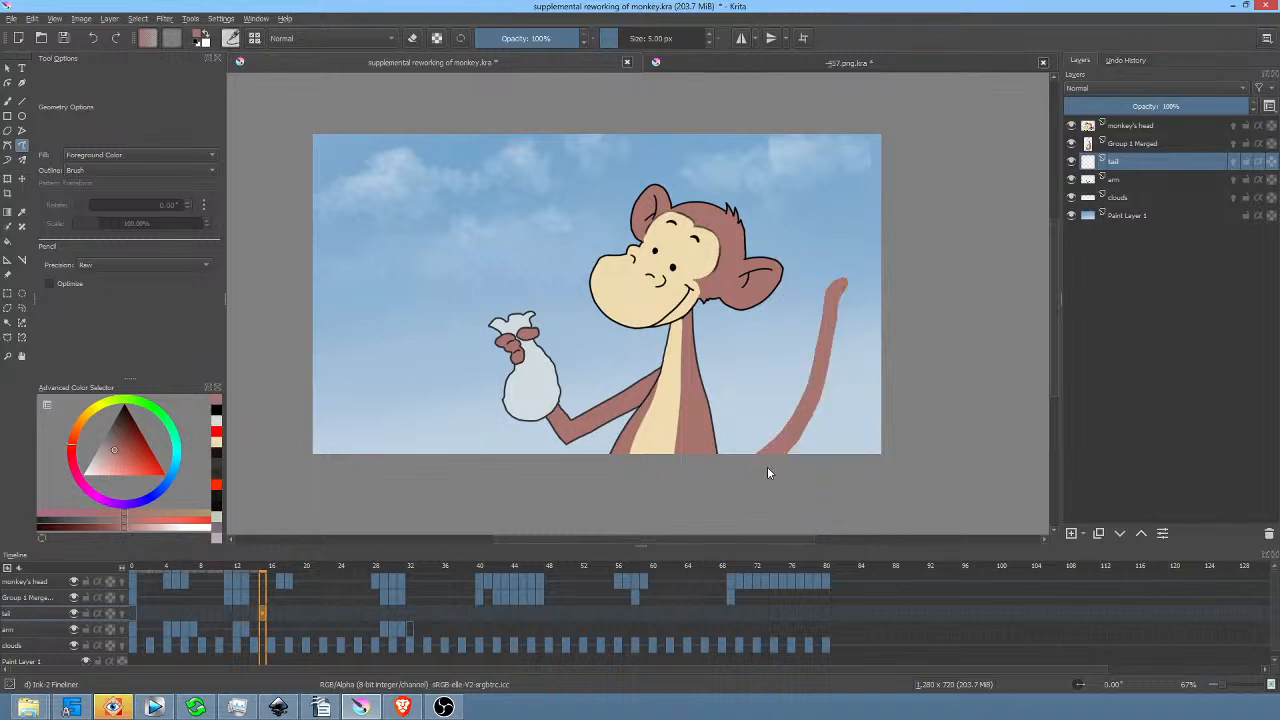
# Give the tail layer a black Stroke layer style with a size of 4 px and its position set to Inside.
pyautogui.rightClick(1156, 161)
pyautogui.click(1130, 184)
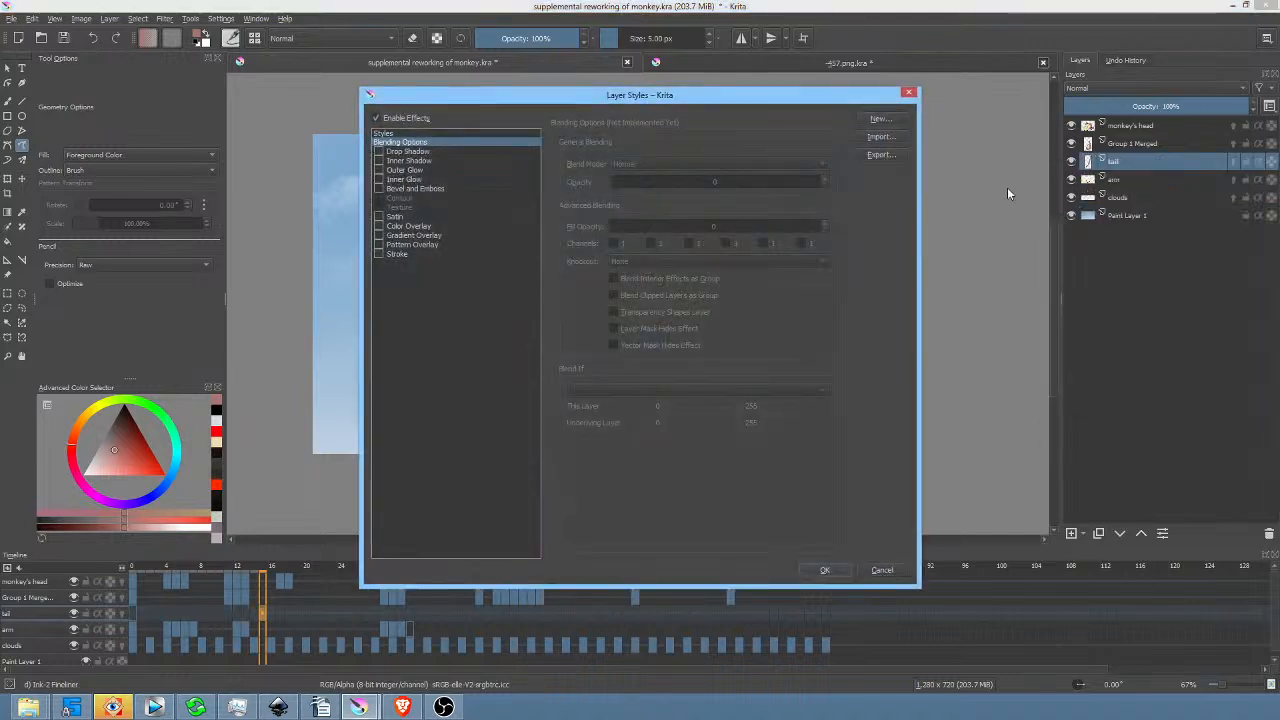
pyautogui.click(394, 254)
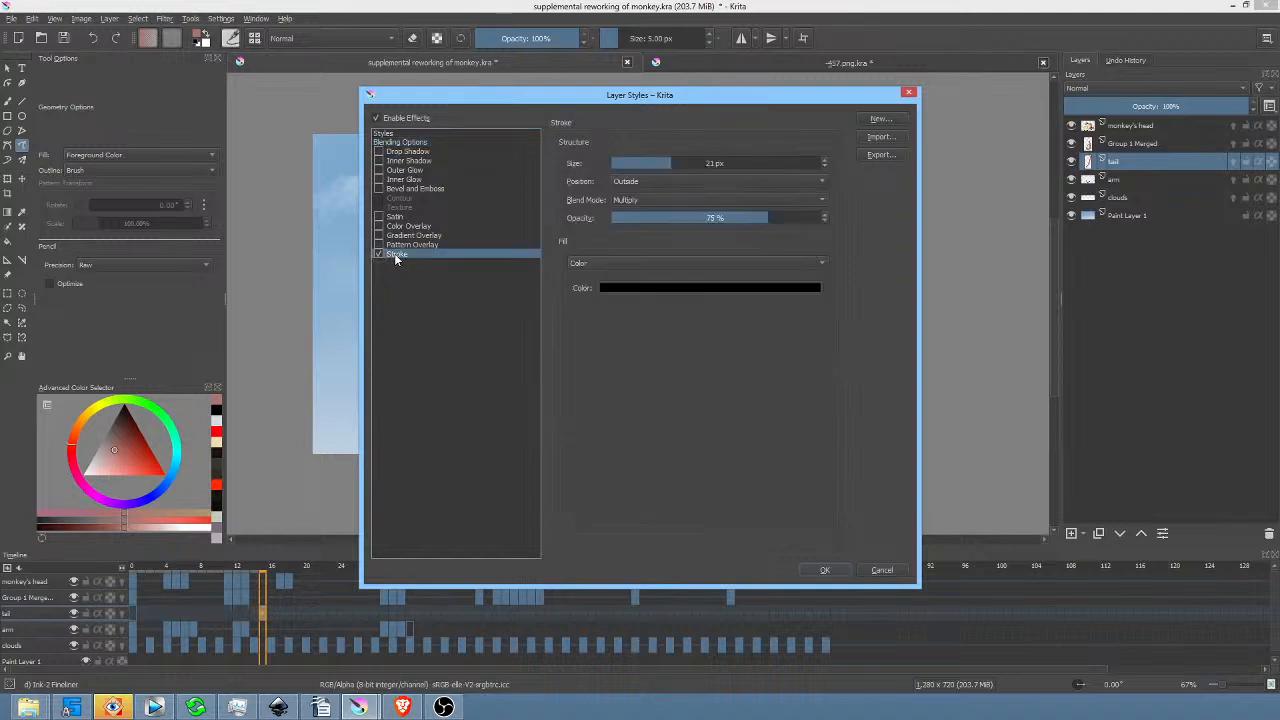
pyautogui.click(689, 163)
pyautogui.rightClick(732, 165)
pyautogui.press('BackSpace')
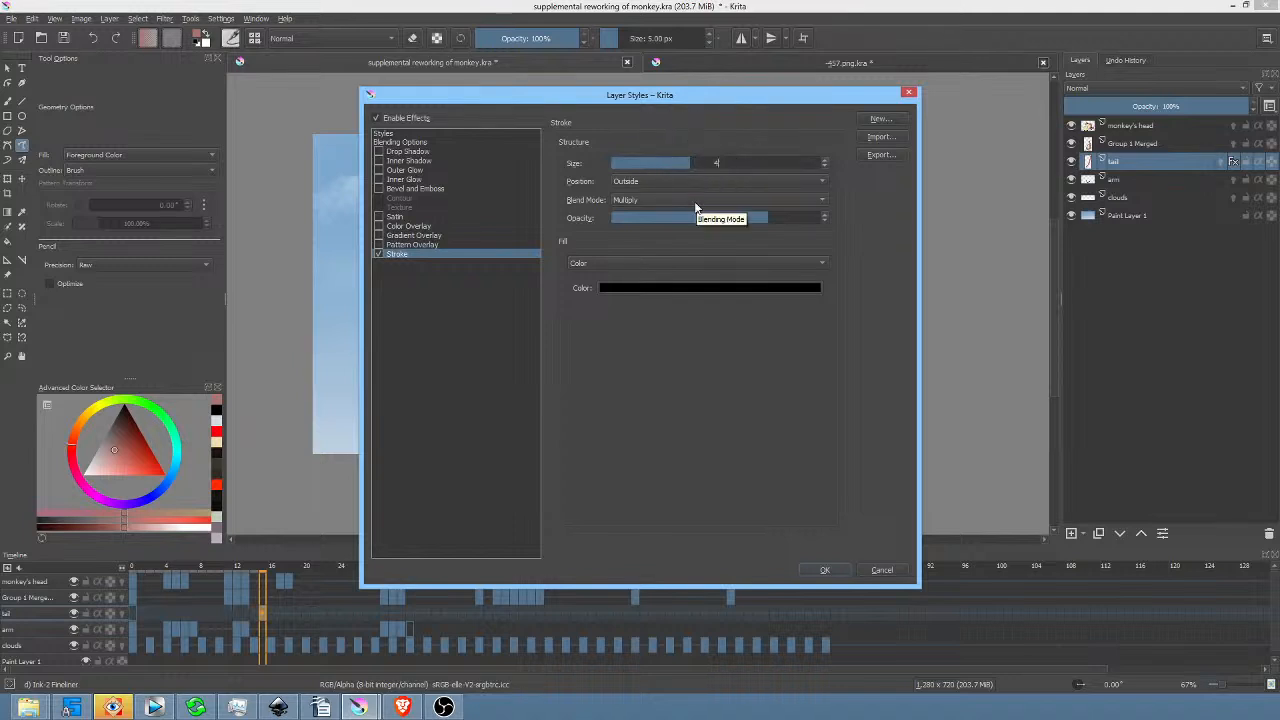
pyautogui.press('Return')
pyautogui.click(686, 179)
pyautogui.click(666, 195)
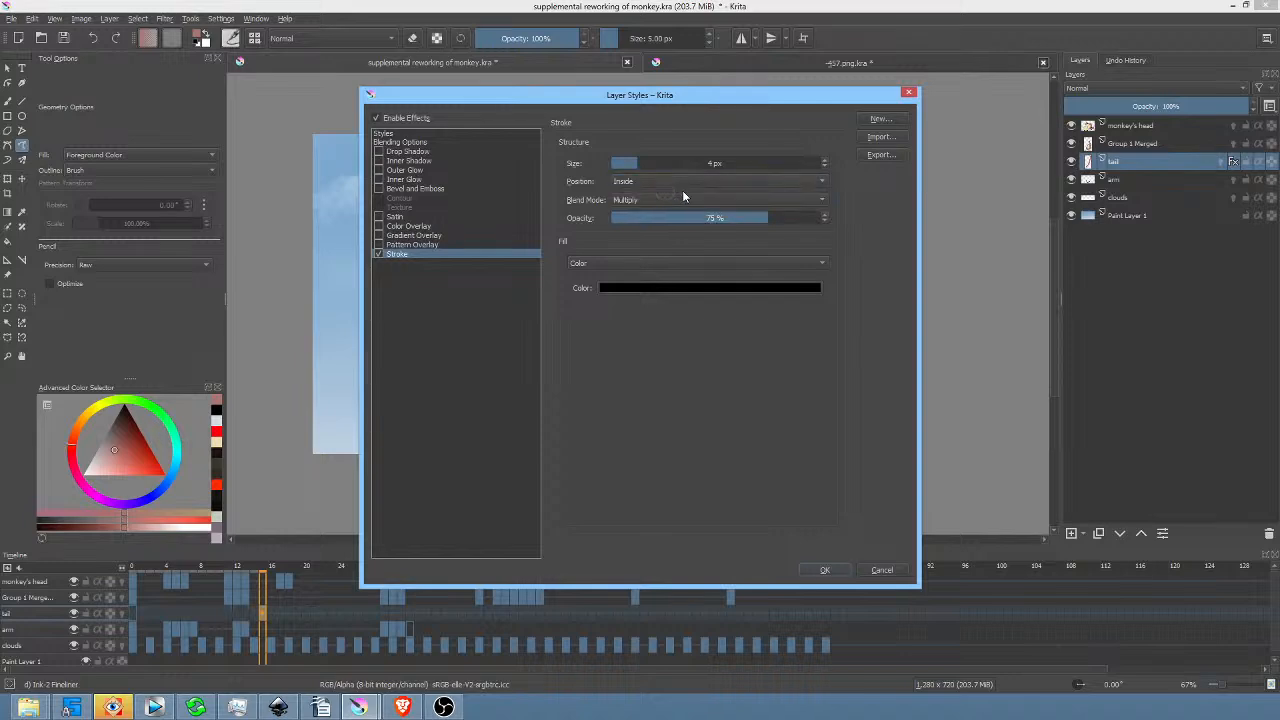
pyautogui.click(904, 93)
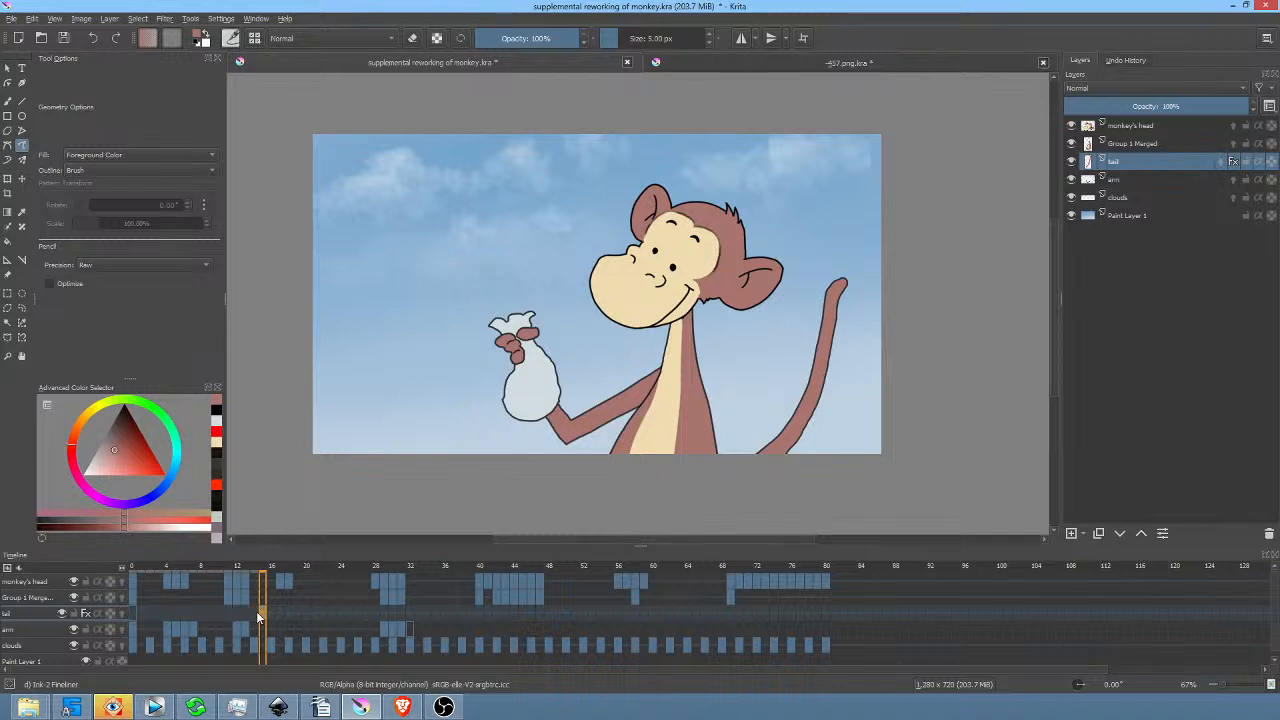
# At frame 14, draw the tail slightly lower and farther out, using the frame 15 pose as an onion-skin reference.
pyautogui.press('ctrl')
pyautogui.click(256, 611)
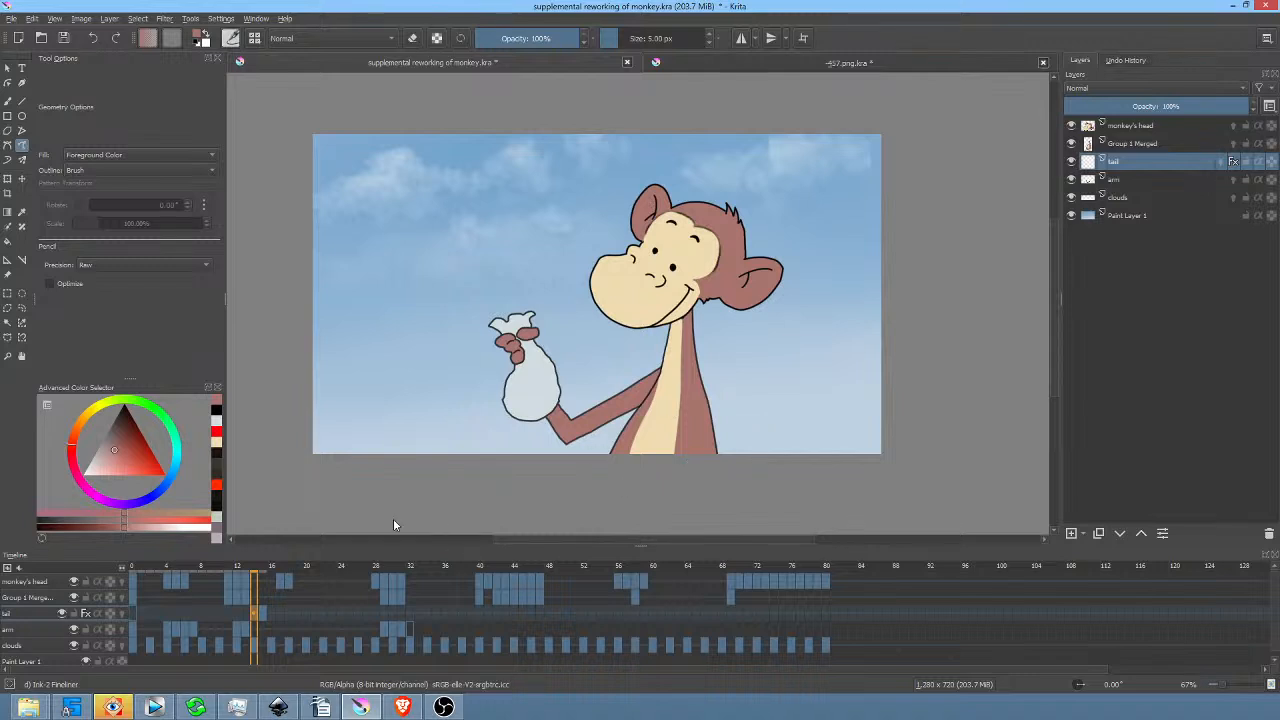
pyautogui.moveTo(843, 282)
pyautogui.mouseDown()
pyautogui.moveTo(816, 364)
pyautogui.moveTo(760, 452)
pyautogui.mouseUp()
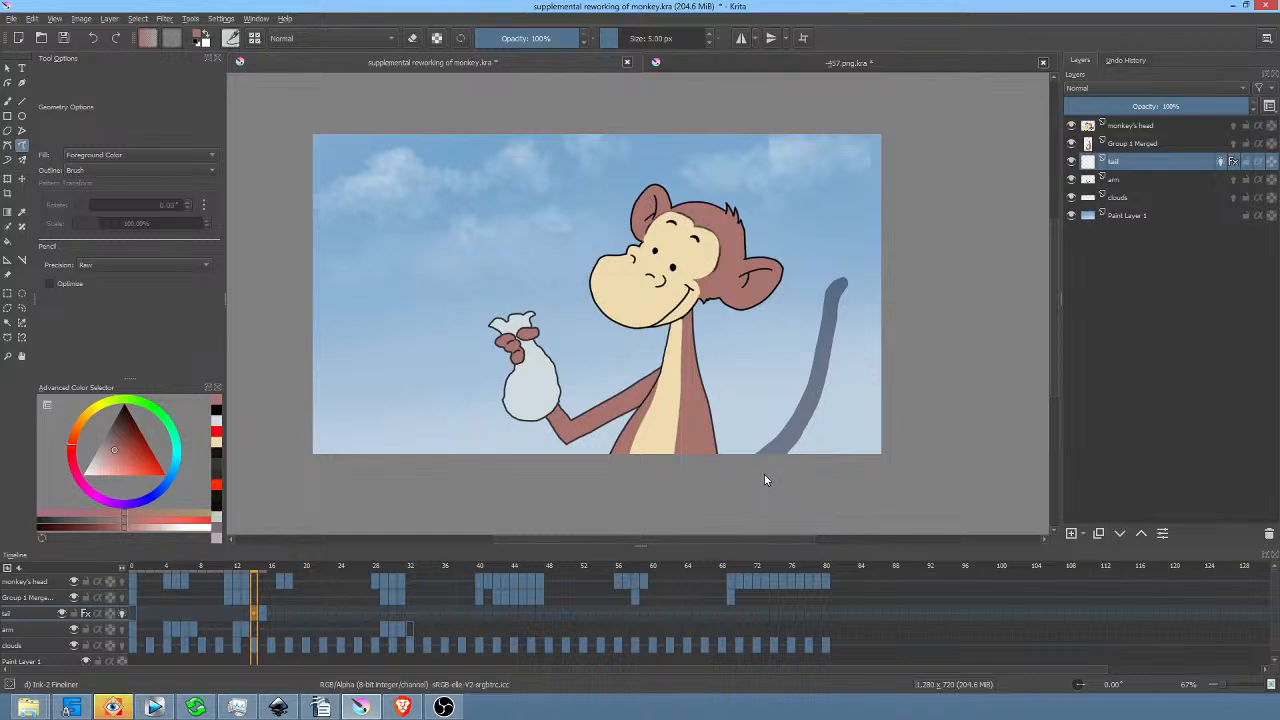
pyautogui.moveTo(792, 450)
pyautogui.mouseDown()
pyautogui.moveTo(863, 314)
pyautogui.moveTo(824, 426)
pyautogui.moveTo(781, 474)
pyautogui.mouseUp()
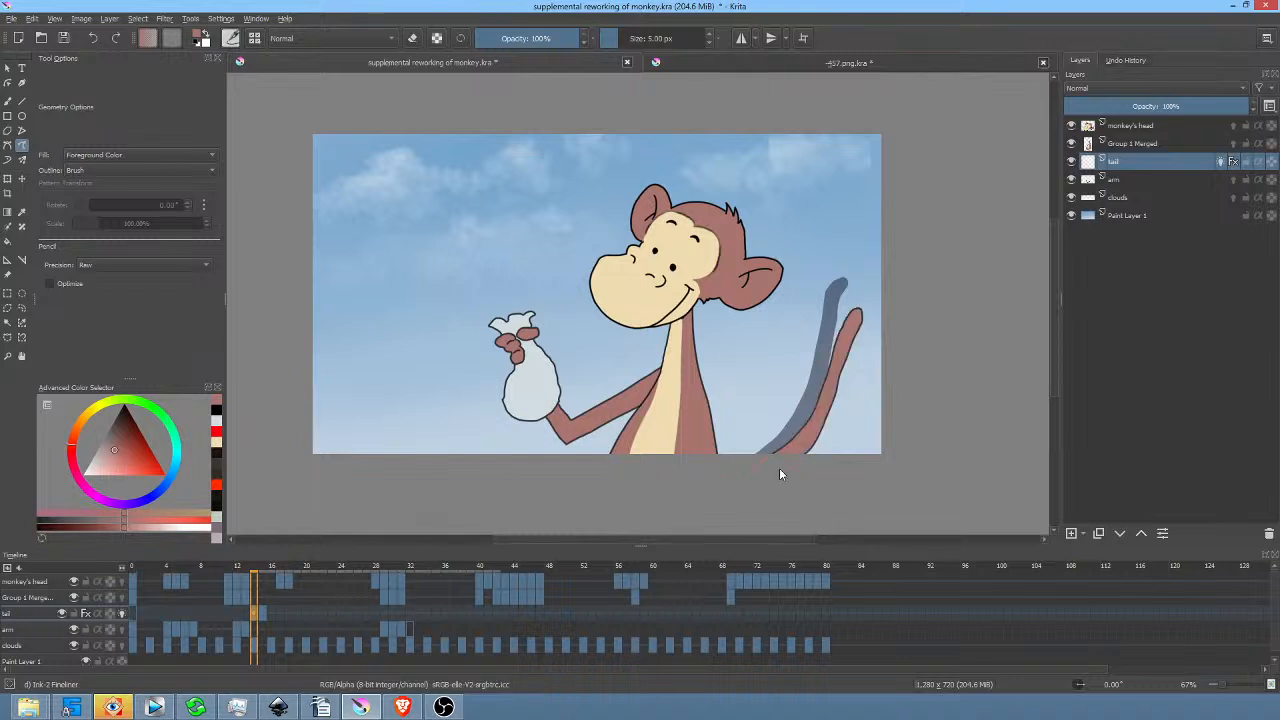
# At frame 13, draw only a low arc of tail at the canvas's lower-right corner, and play the tail's entrance.
pyautogui.click(248, 611)
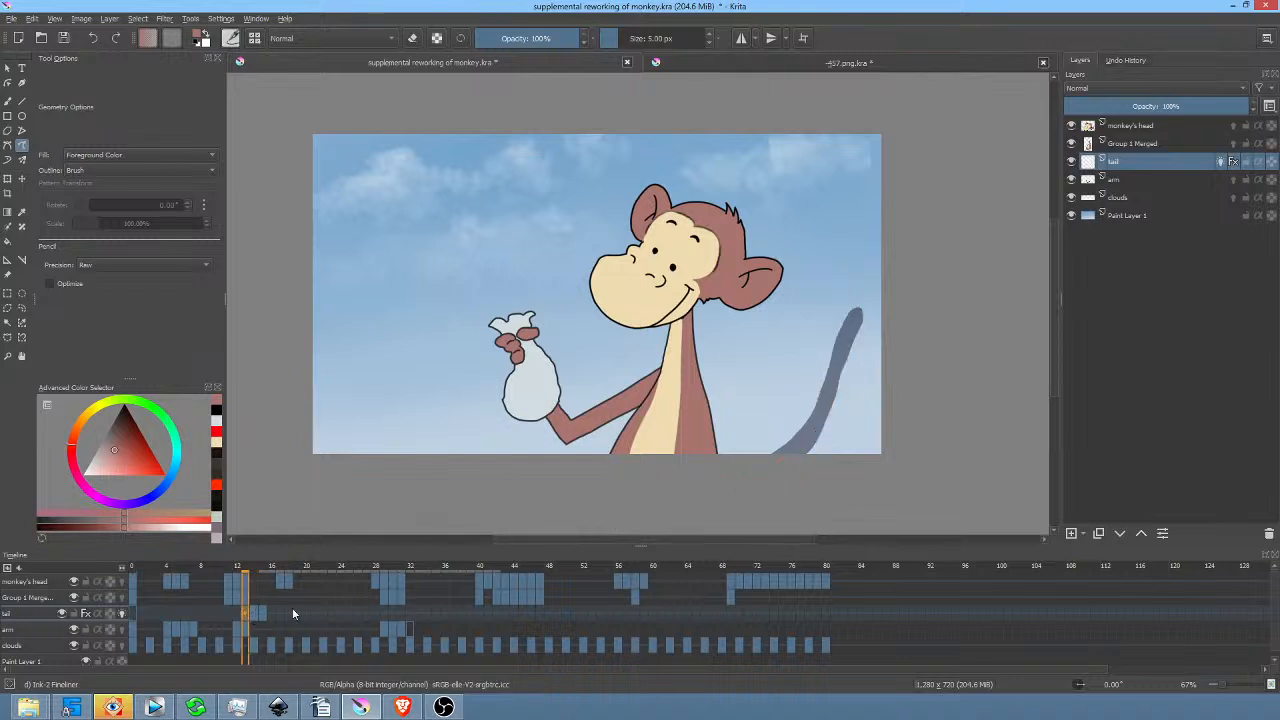
pyautogui.moveTo(839, 454)
pyautogui.mouseDown()
pyautogui.moveTo(870, 446)
pyautogui.moveTo(858, 472)
pyautogui.mouseUp()
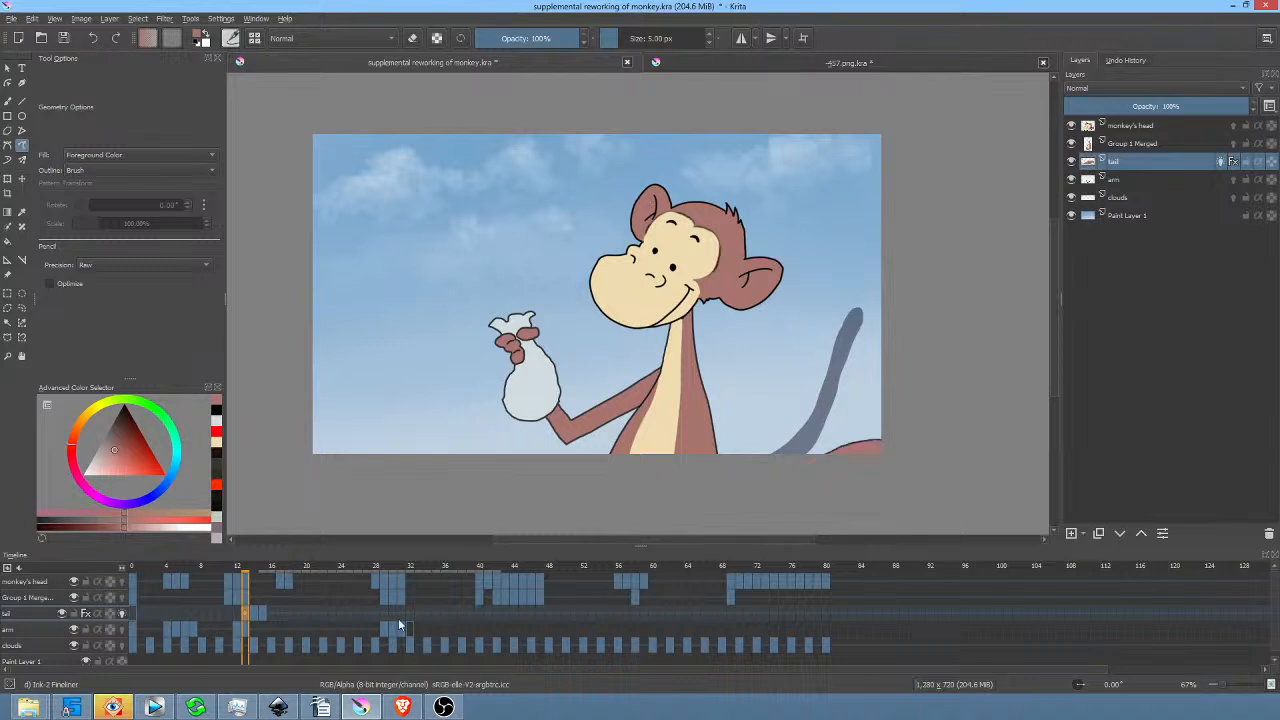
pyautogui.click(207, 612)
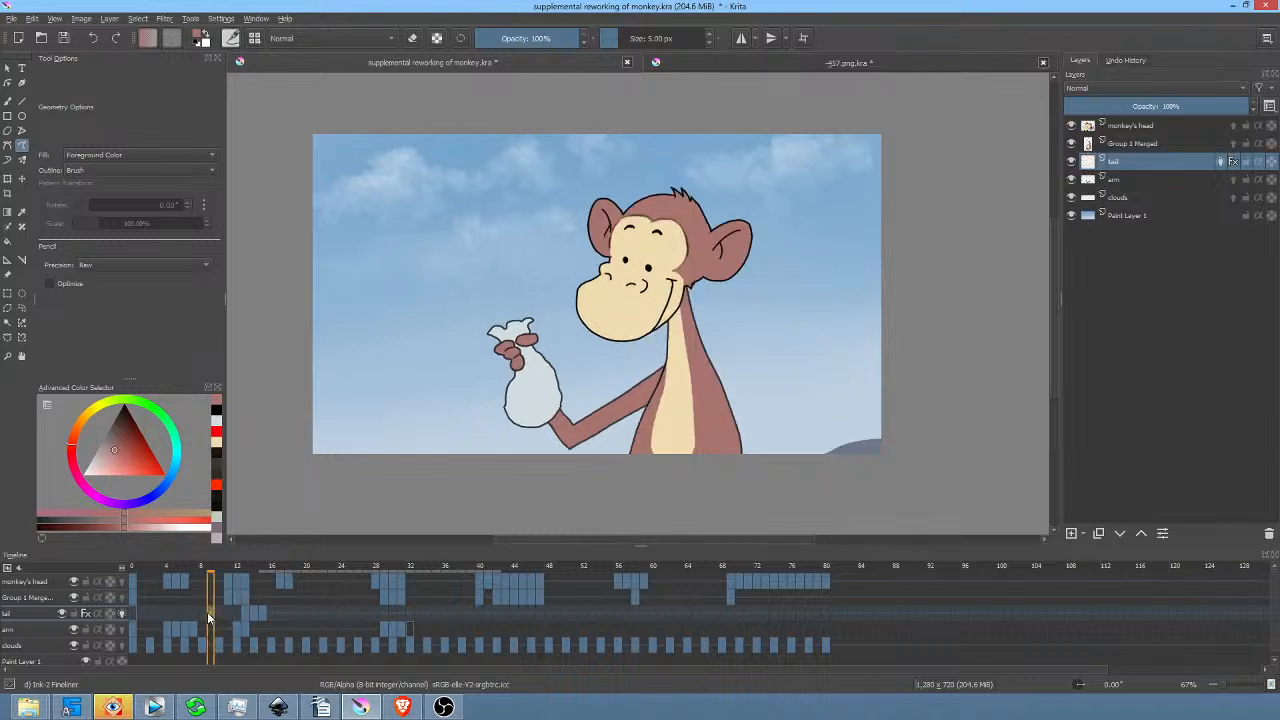
pyautogui.click(124, 613)
pyautogui.press('space')
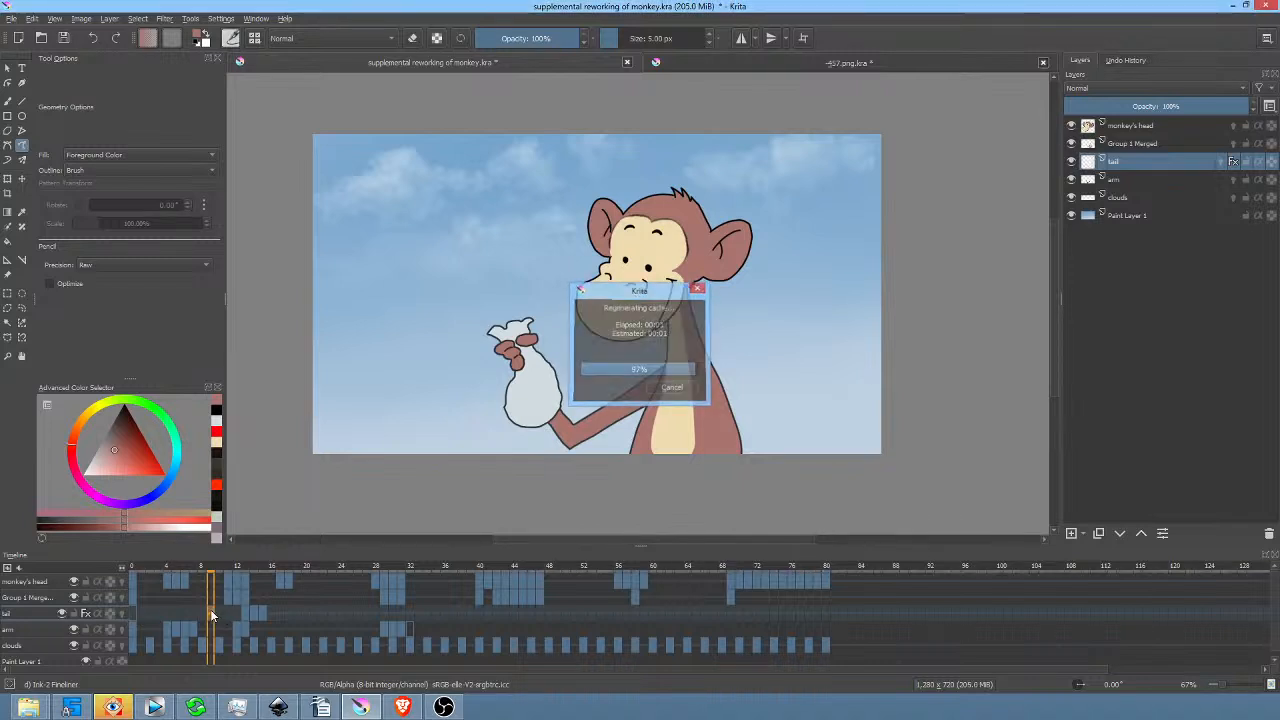
# At frame 16, draw the tail with its tip bent outward over the onion skin, and repeat the tail poses through frame 20.
pyautogui.click(271, 611)
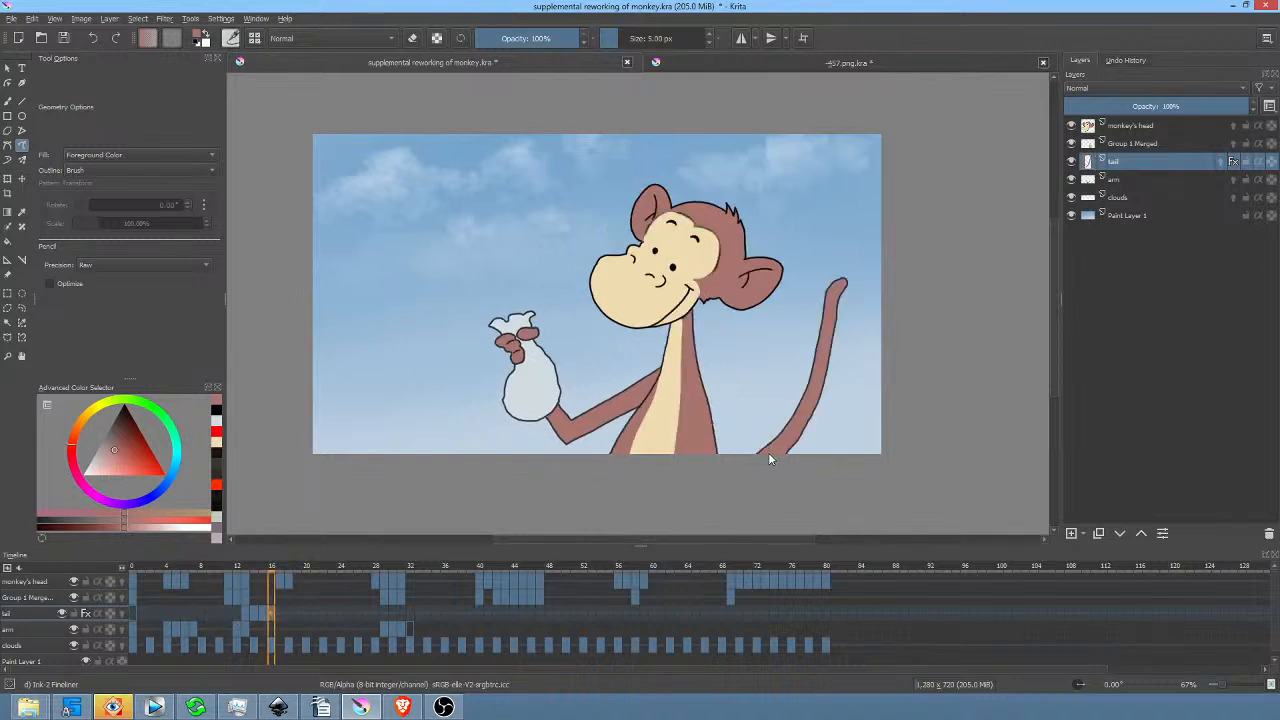
pyautogui.click(120, 613)
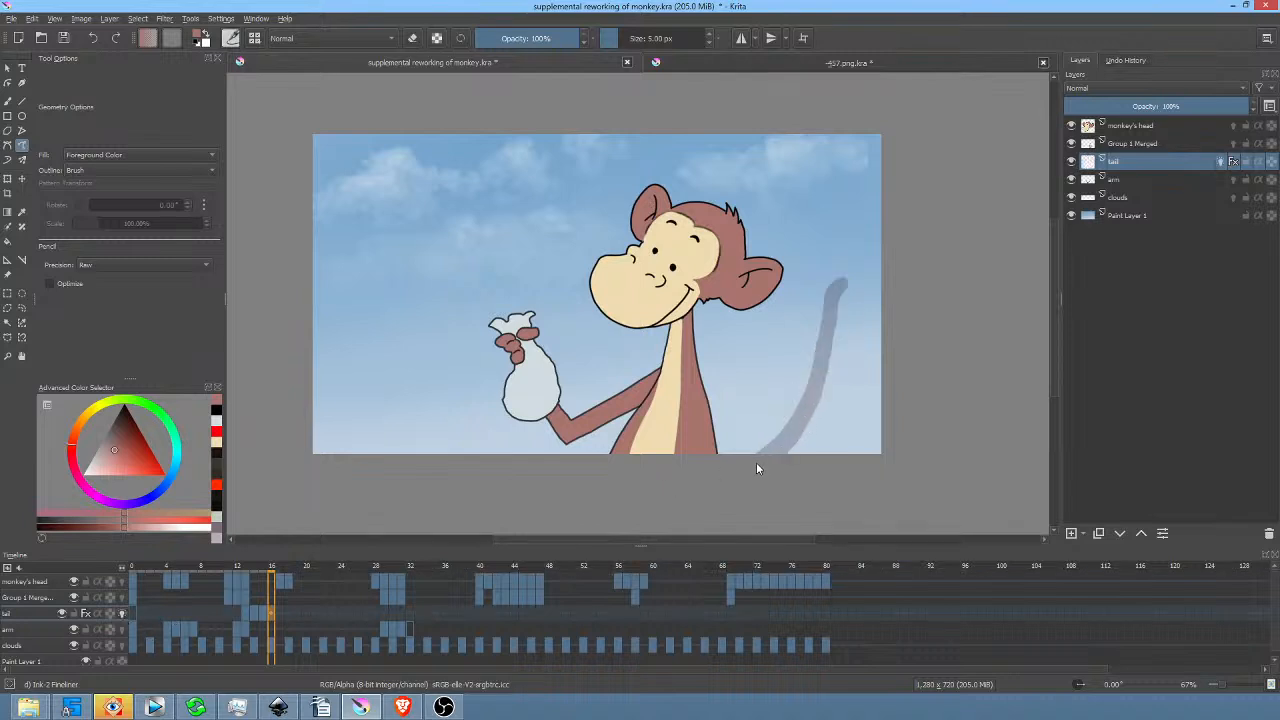
pyautogui.moveTo(796, 400)
pyautogui.mouseDown()
pyautogui.moveTo(868, 296)
pyautogui.moveTo(802, 436)
pyautogui.moveTo(778, 457)
pyautogui.mouseUp()
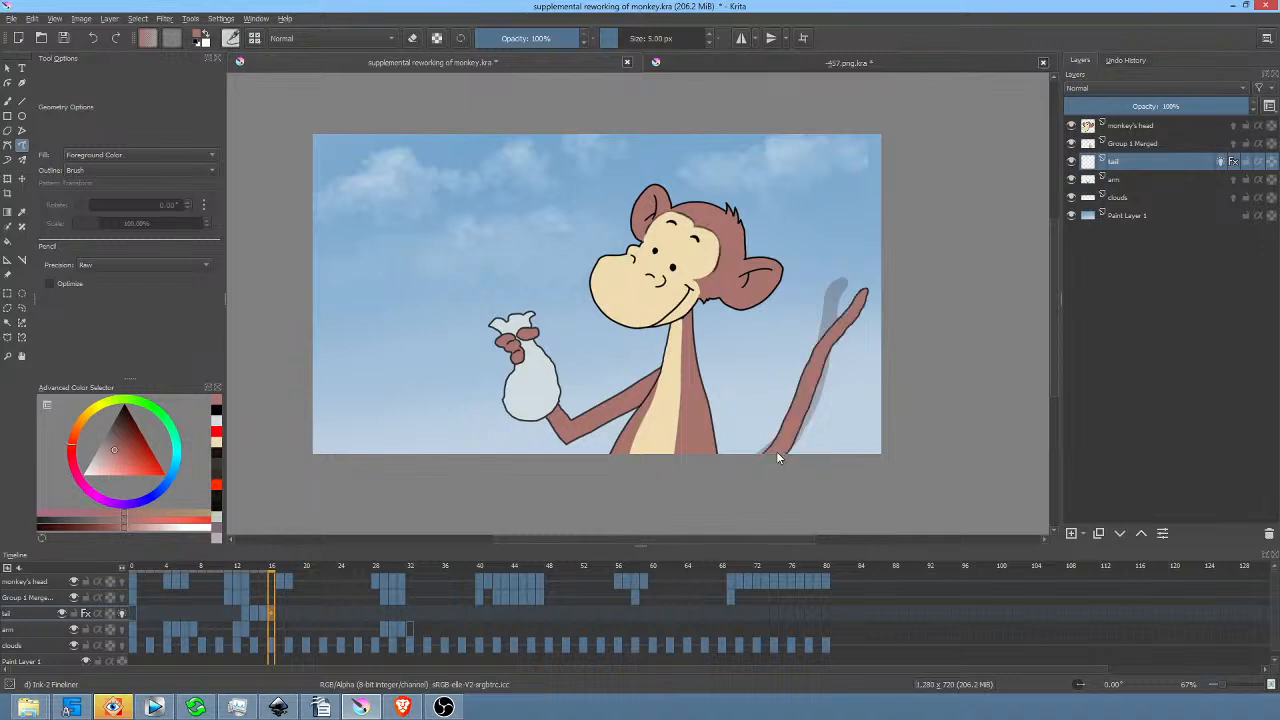
pyautogui.moveTo(262, 614); pyautogui.dragTo(206, 612)
pyautogui.press('space')
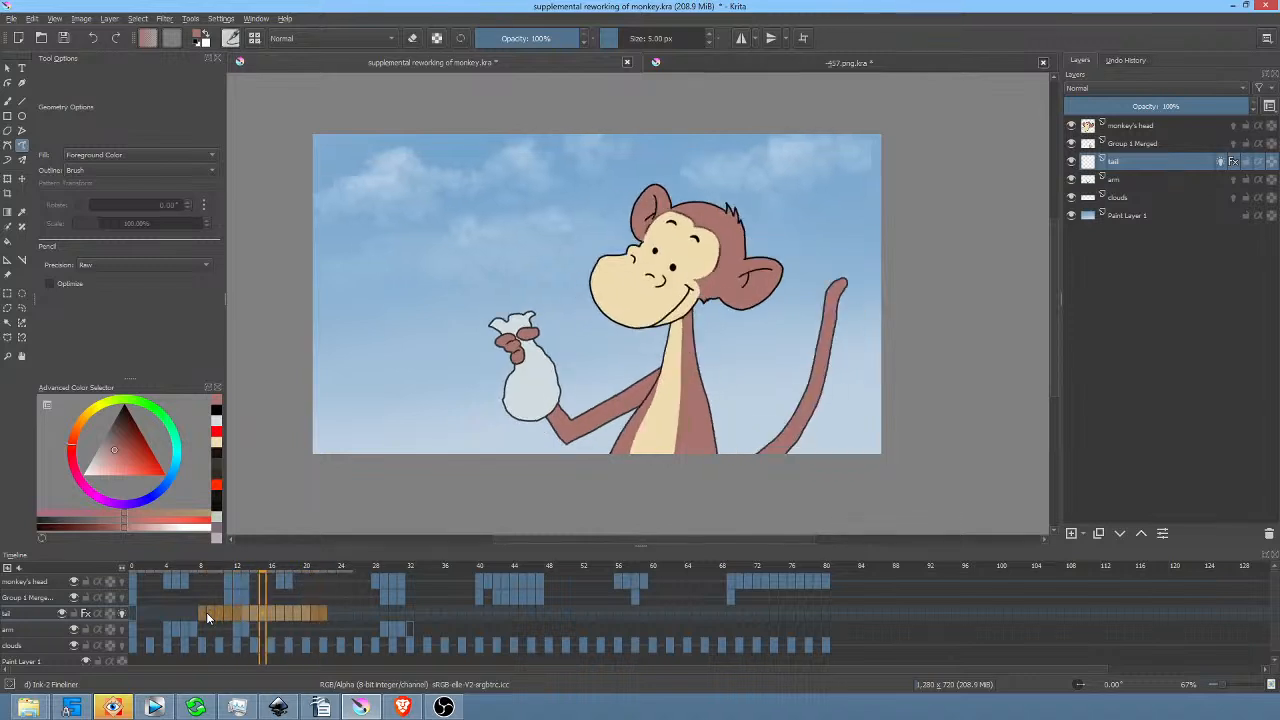
# Play the animation from frame 0 and from frame 10 to check the tail's entrance and wag.
pyautogui.click(132, 610)
pyautogui.press('space')
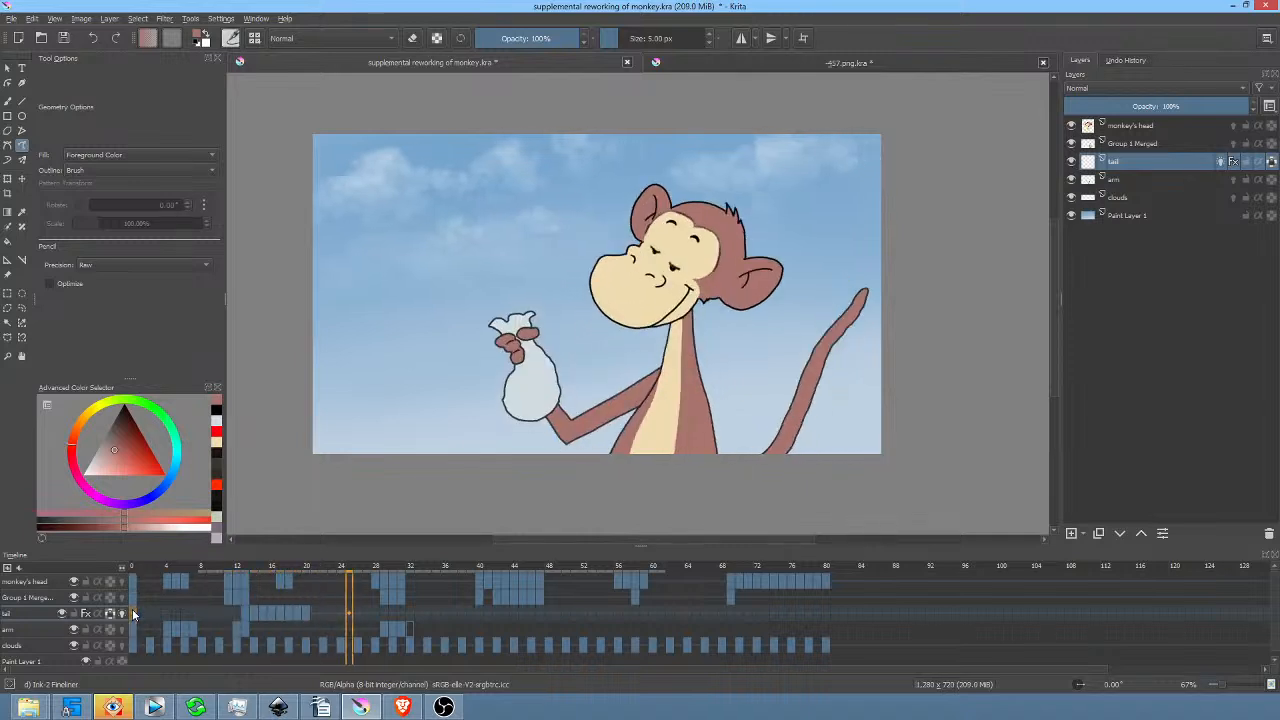
pyautogui.press('space')
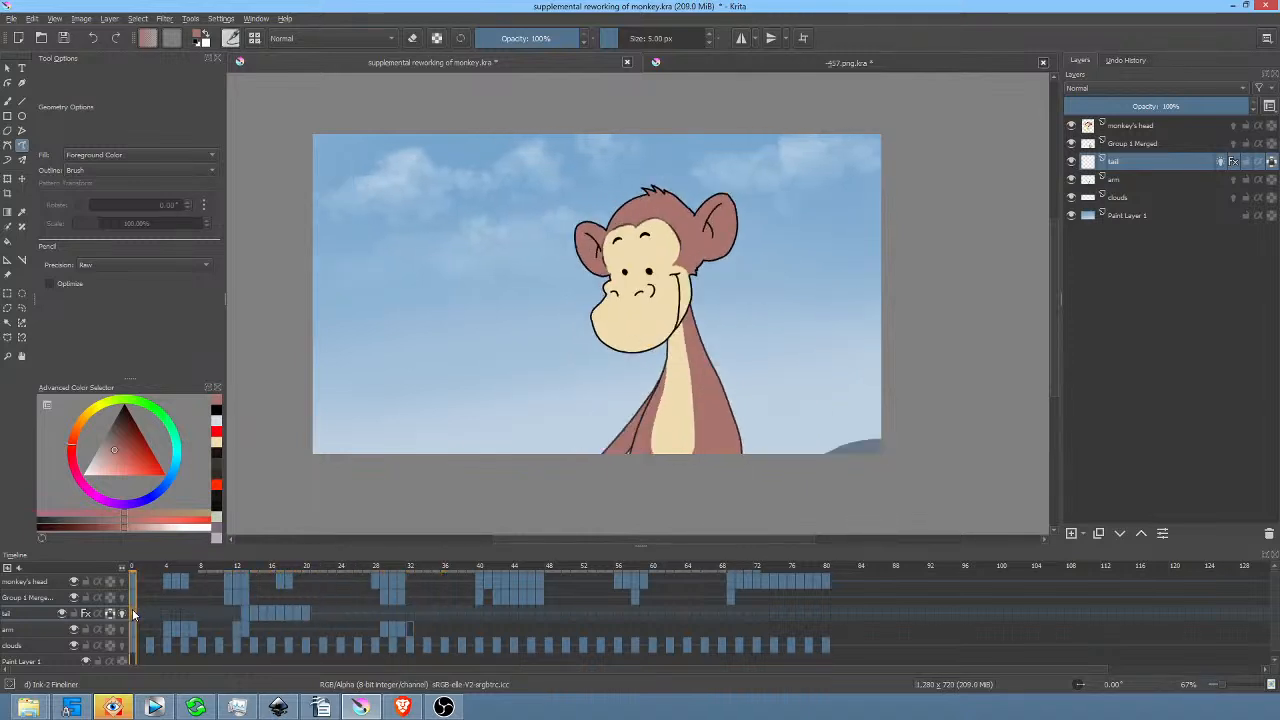
pyautogui.click(222, 614)
pyautogui.press('space')
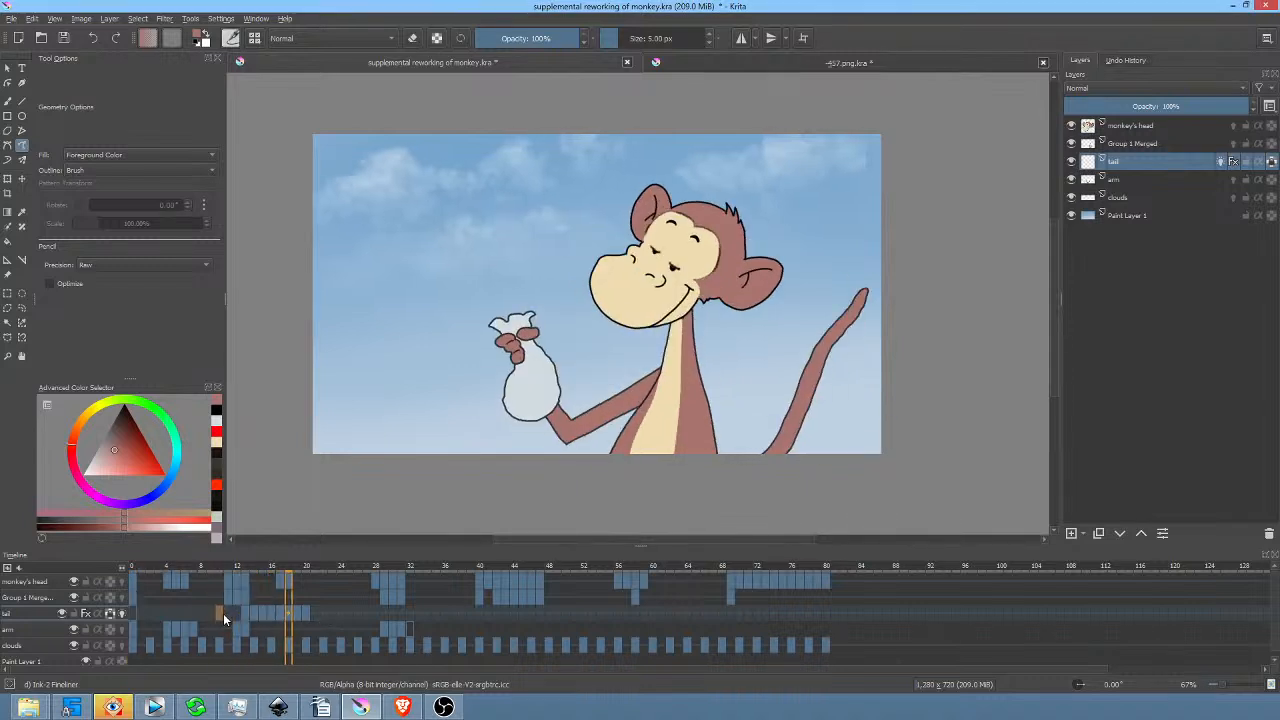
pyautogui.press('space')
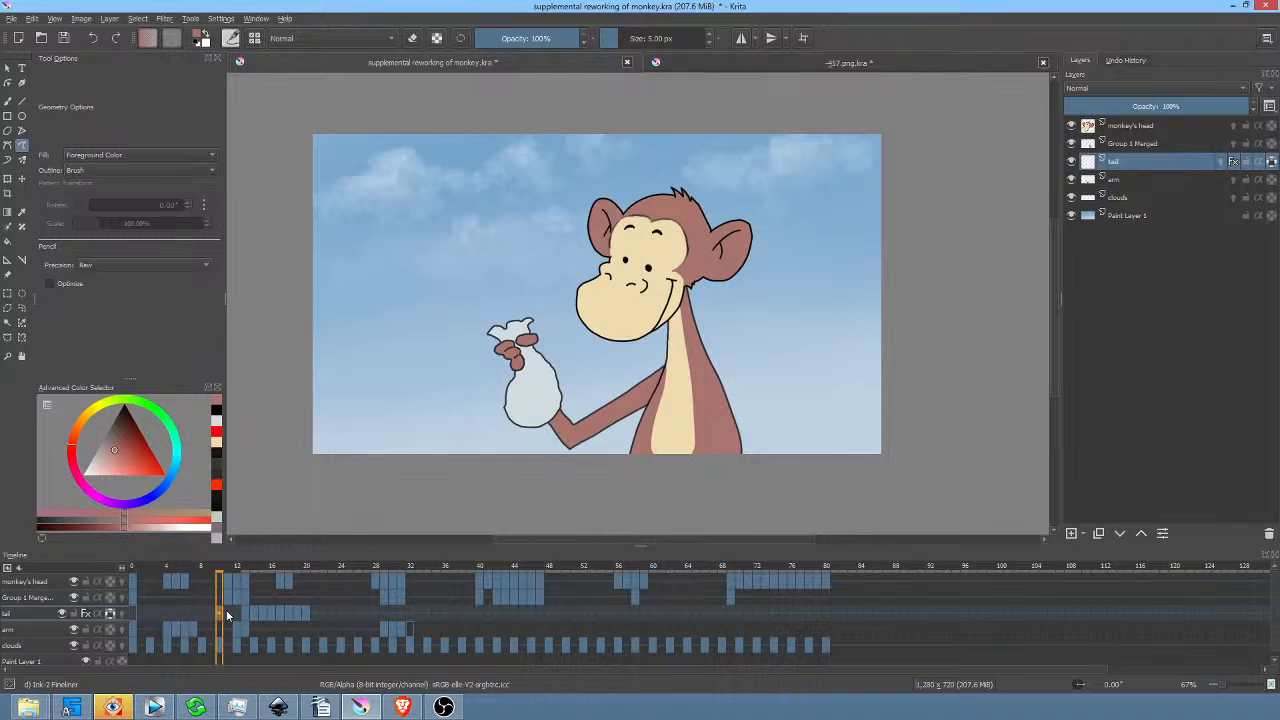
pyautogui.click(136, 613)
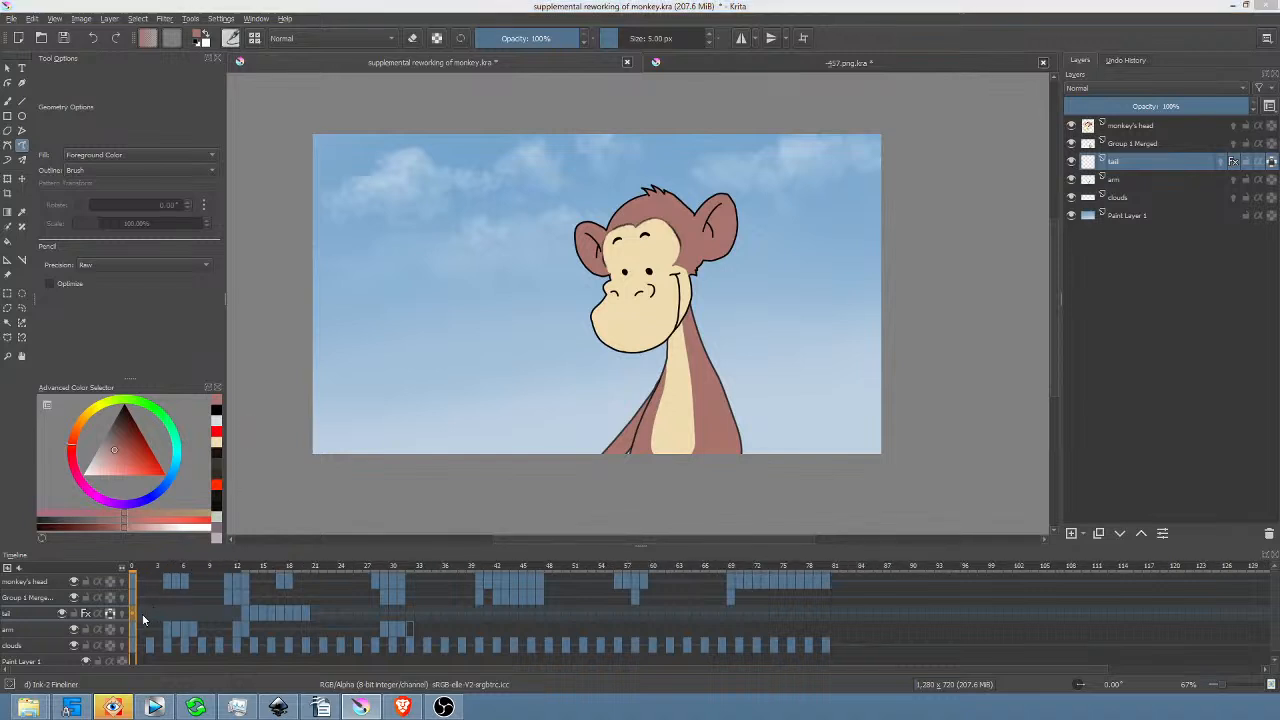
pyautogui.press('space')
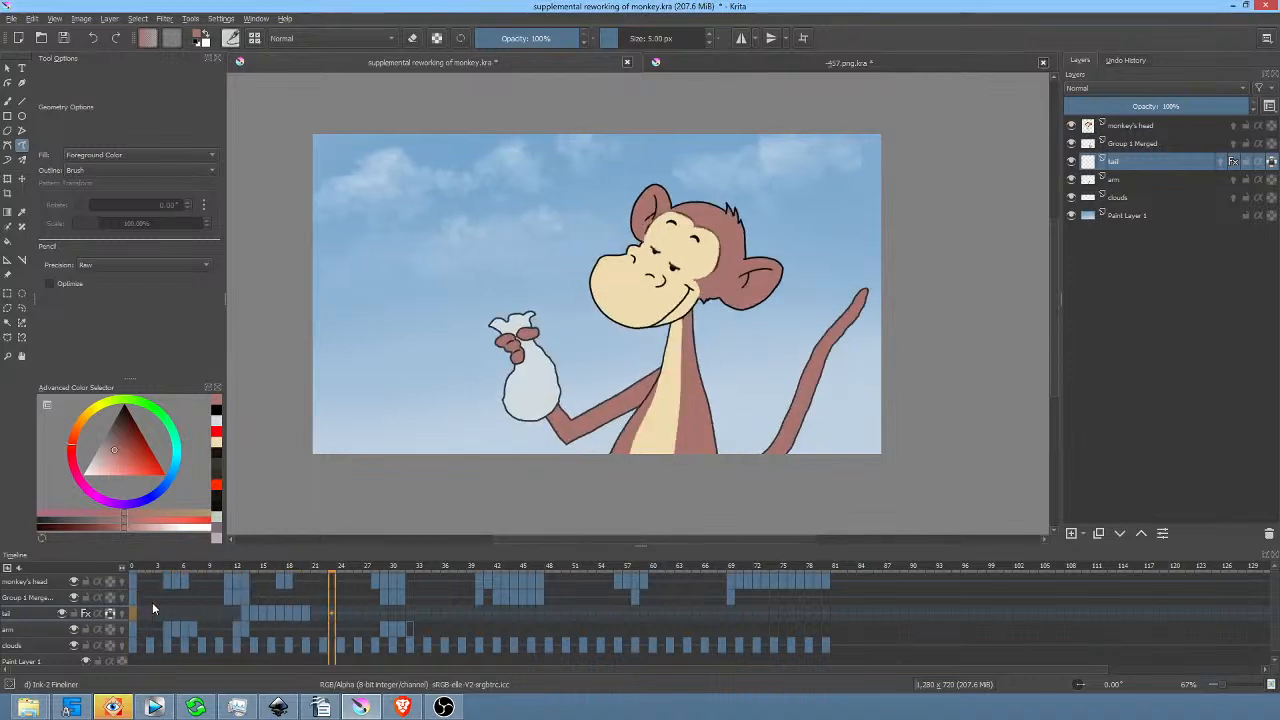
pyautogui.press('space')
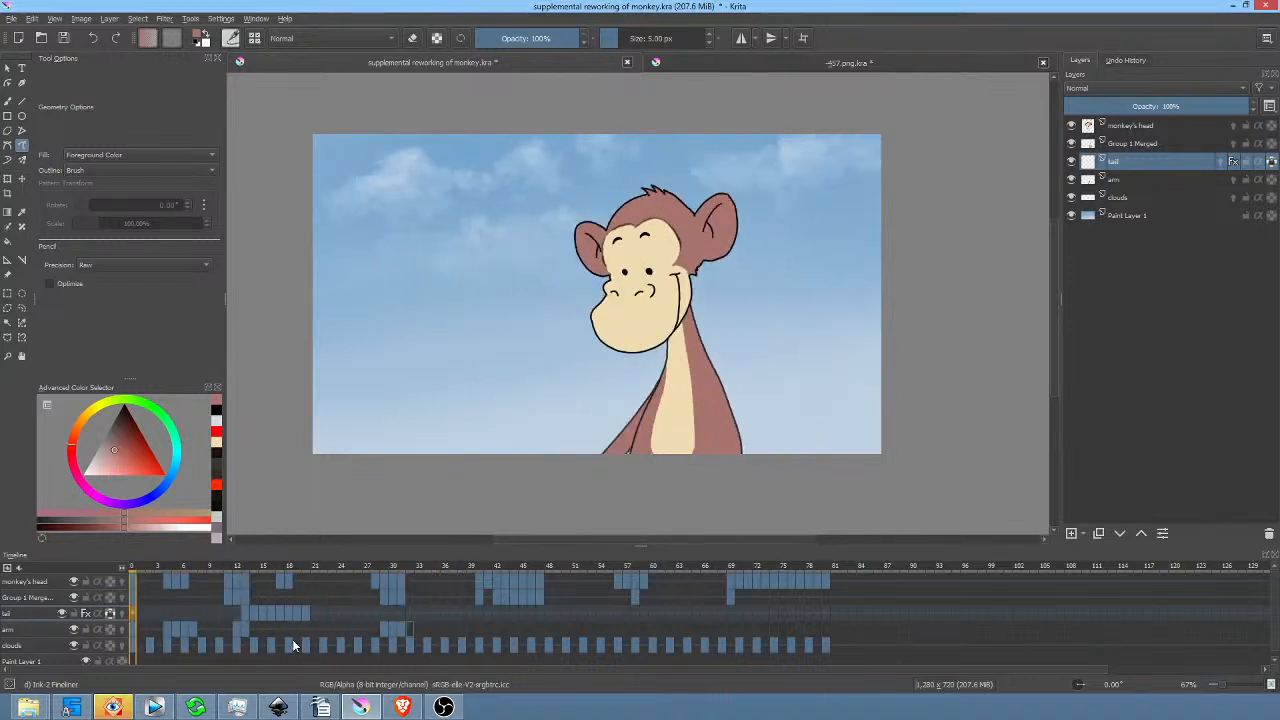
# Extend the tail wag through frame 24 by copying its last two frames, and play it from frame 8.
pyautogui.click(297, 612)
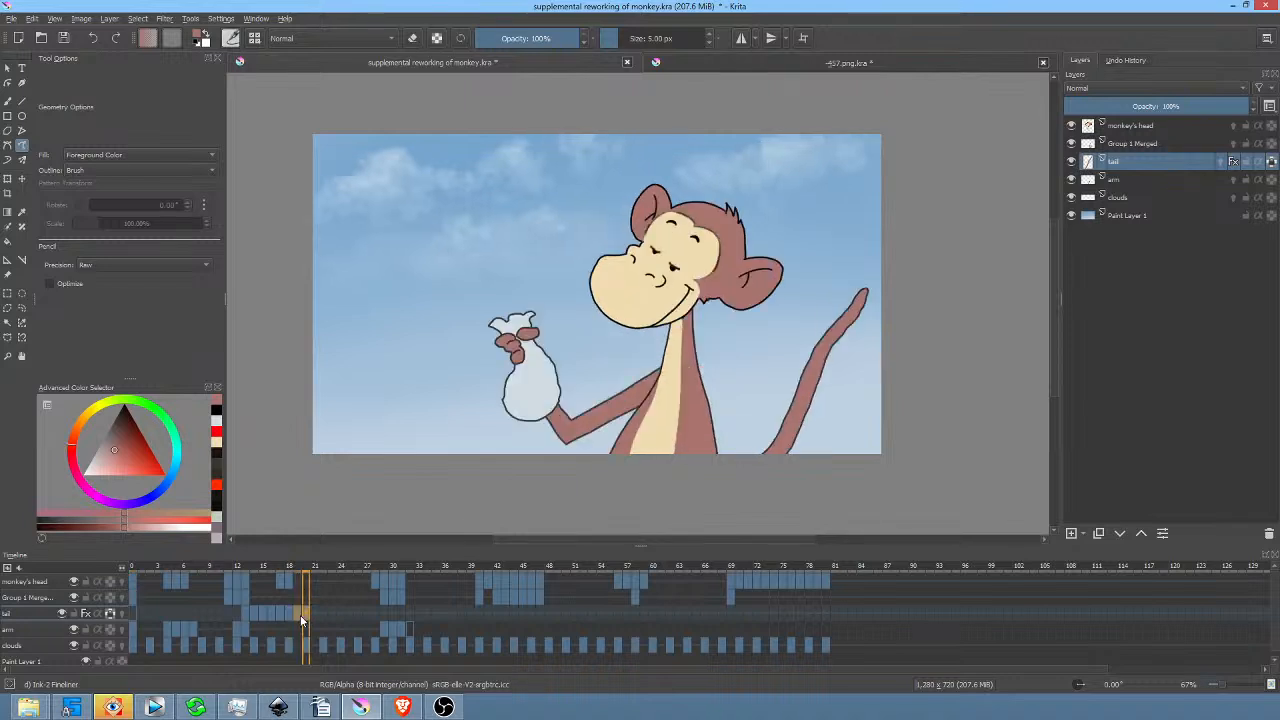
pyautogui.moveTo(299, 617); pyautogui.dragTo(332, 617)
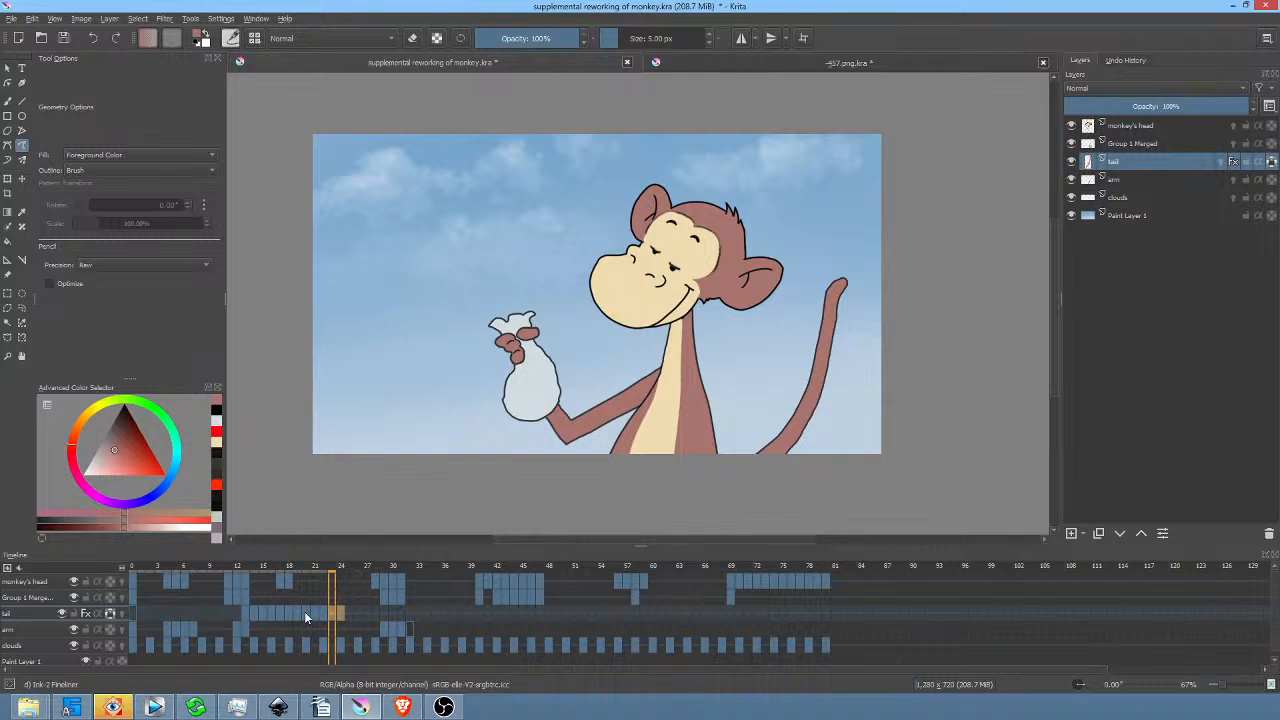
pyautogui.click(201, 613)
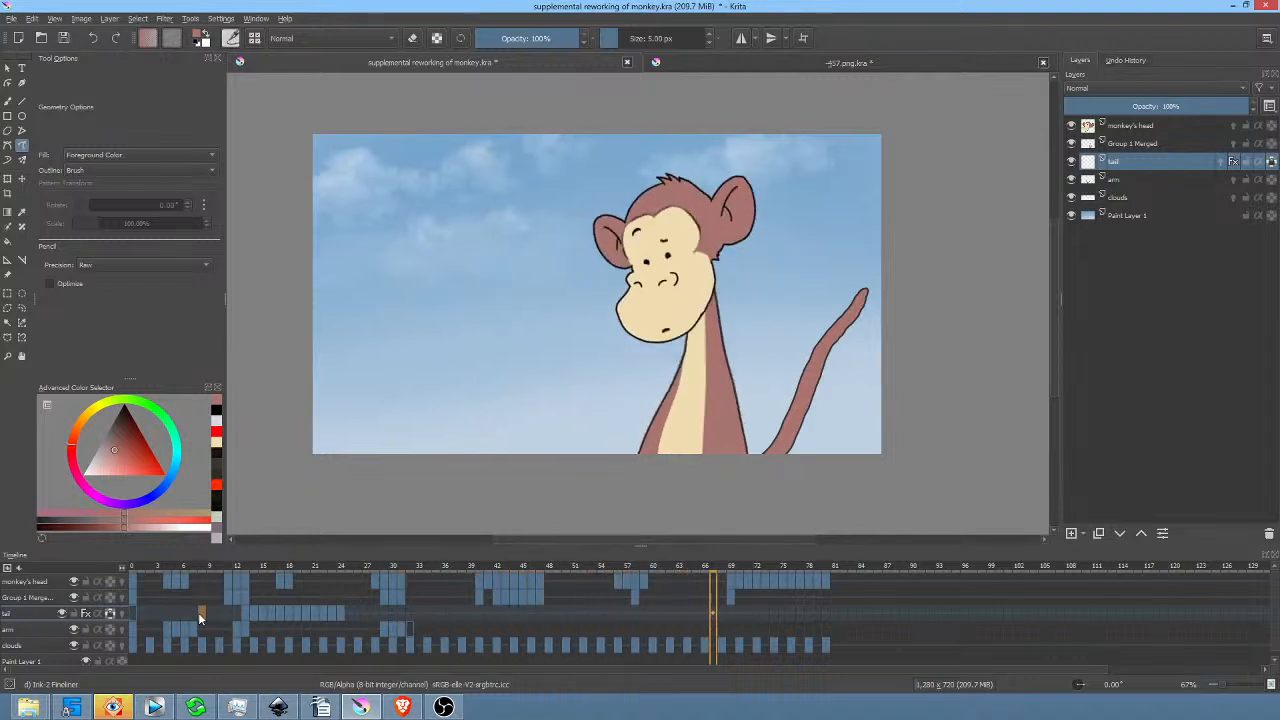
pyautogui.click(198, 612)
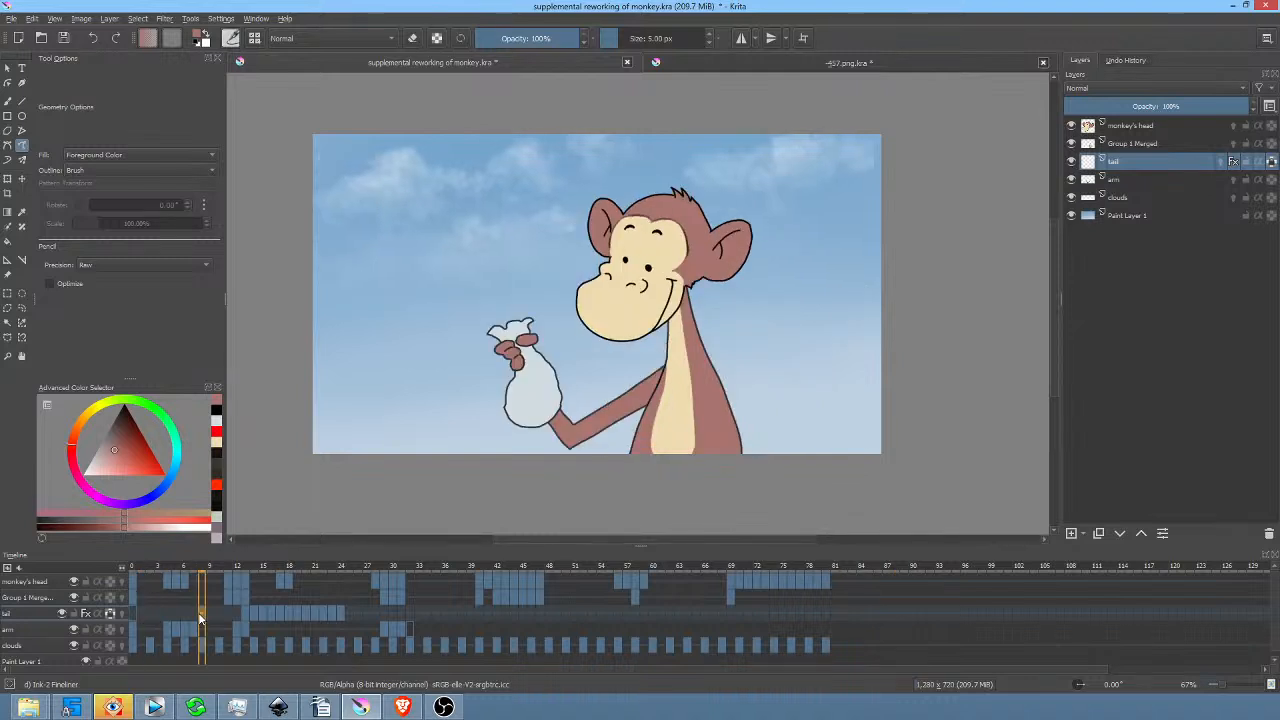
# Replay the whole animation from frame 0 to review the extended tail wag.
pyautogui.click(132, 596)
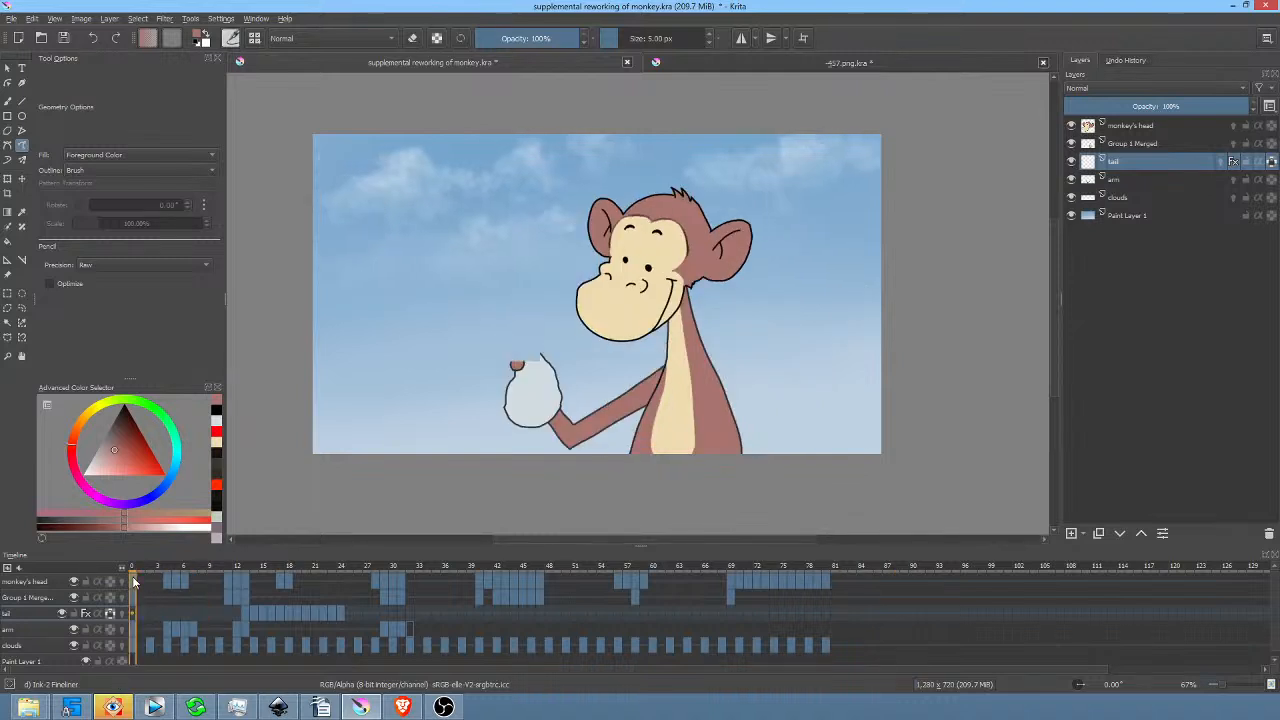
pyautogui.press('space')
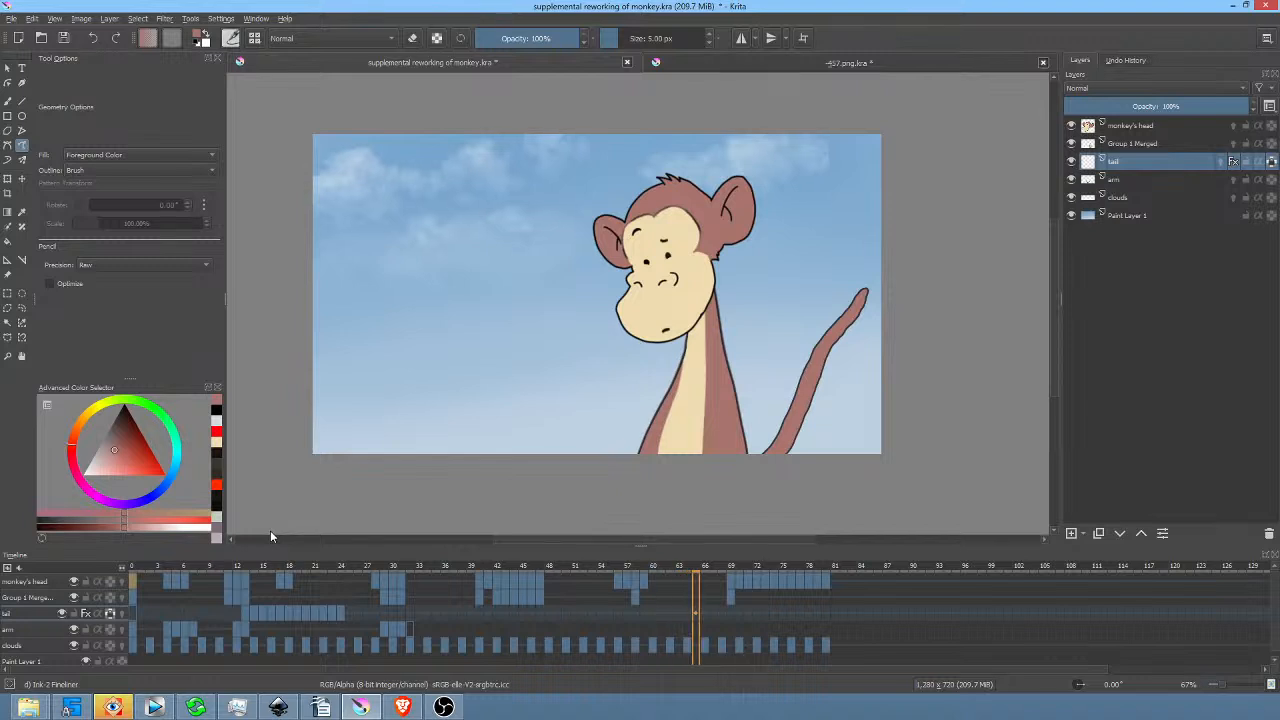
pyautogui.press('space')
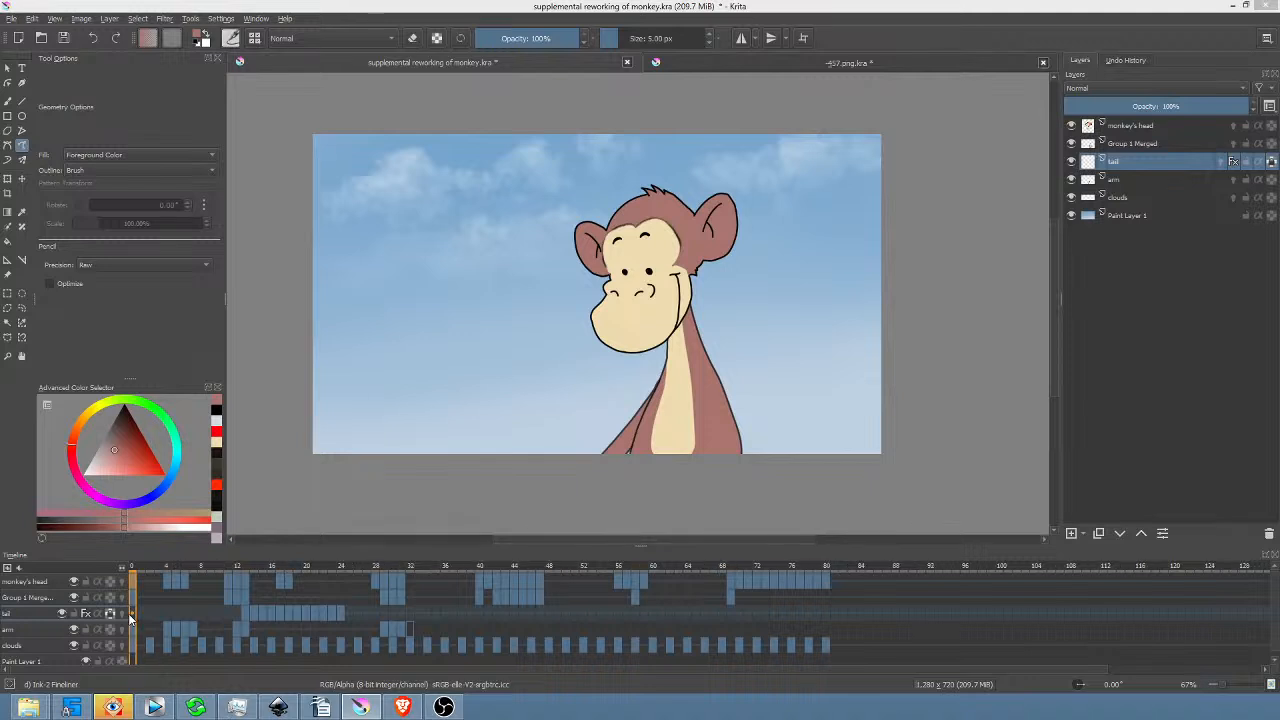
pyautogui.press('space')
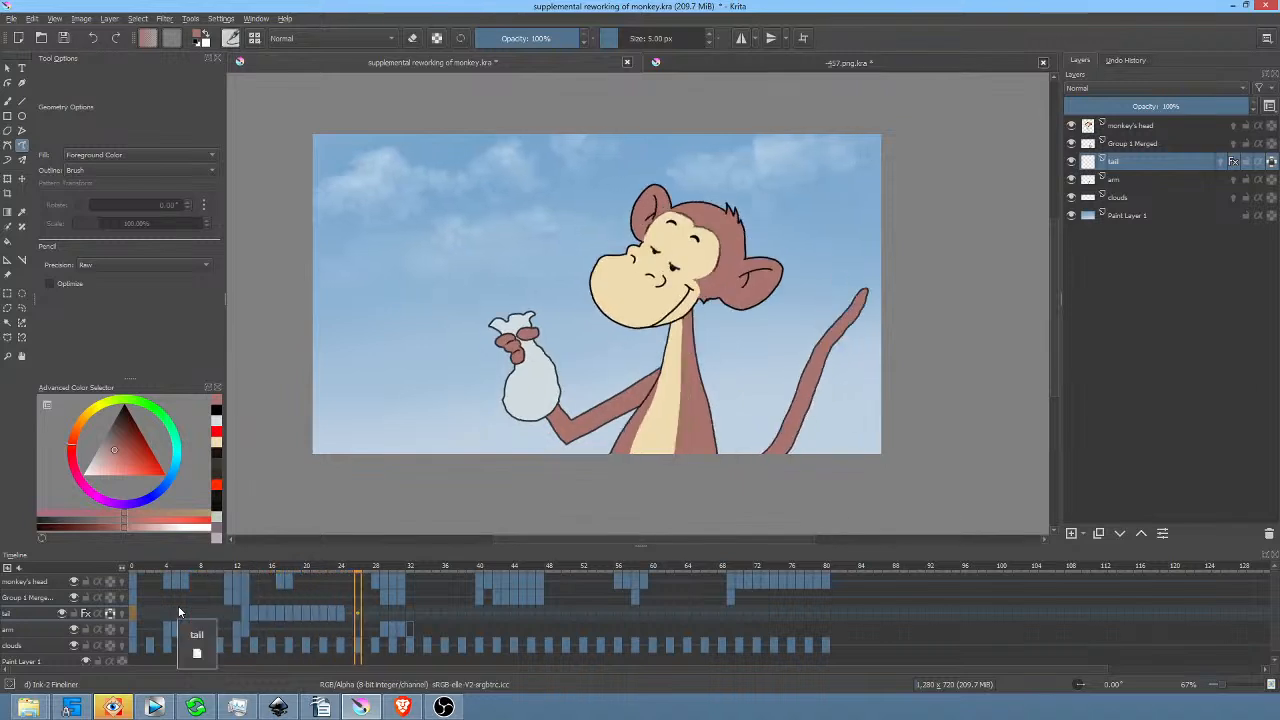
pyautogui.press('space')
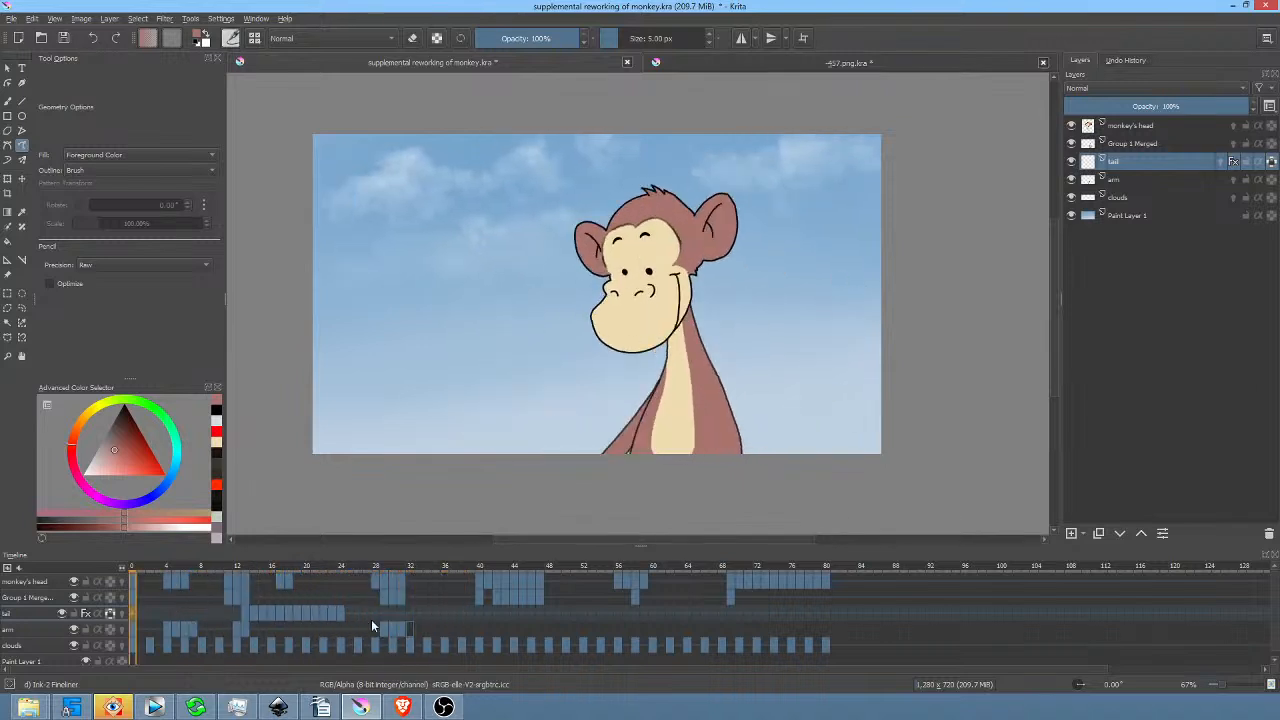
# Play the animation from frame 22 and add a blank frame at frame 30 on the tail layer.
pyautogui.click(320, 613)
pyautogui.press('space')
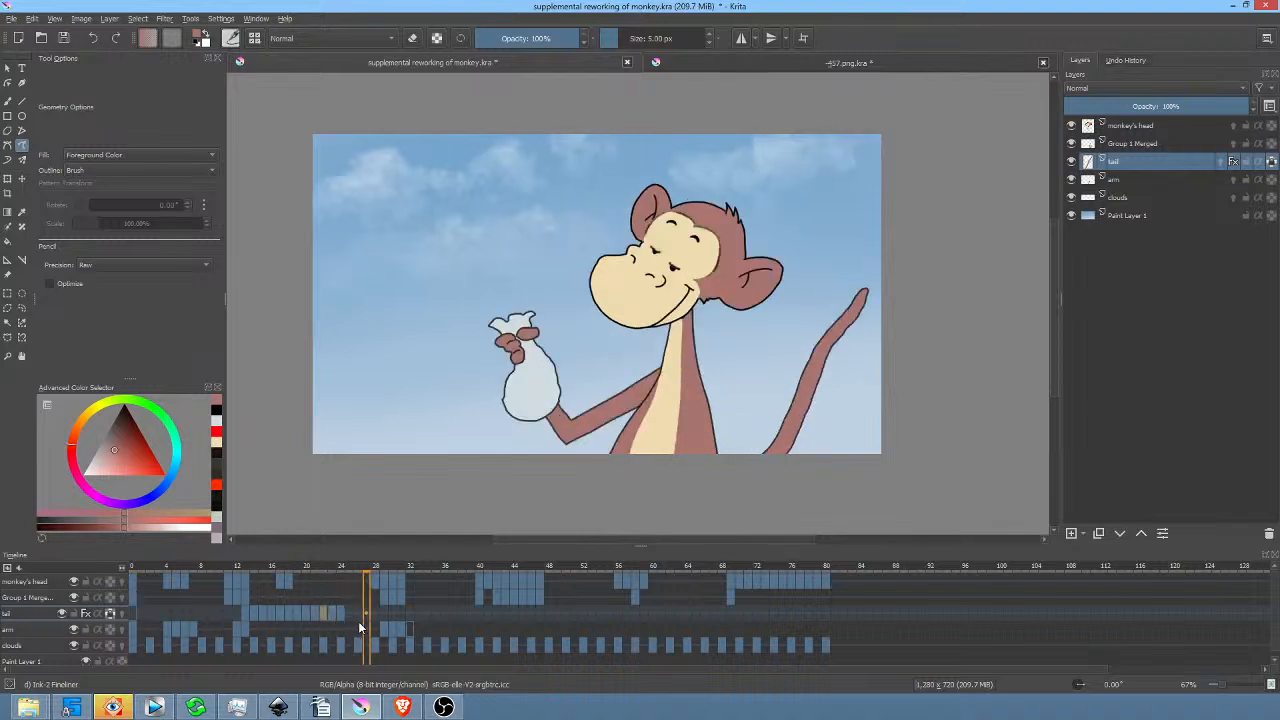
pyautogui.press('space')
pyautogui.moveTo(377, 614); pyautogui.dragTo(394, 613)
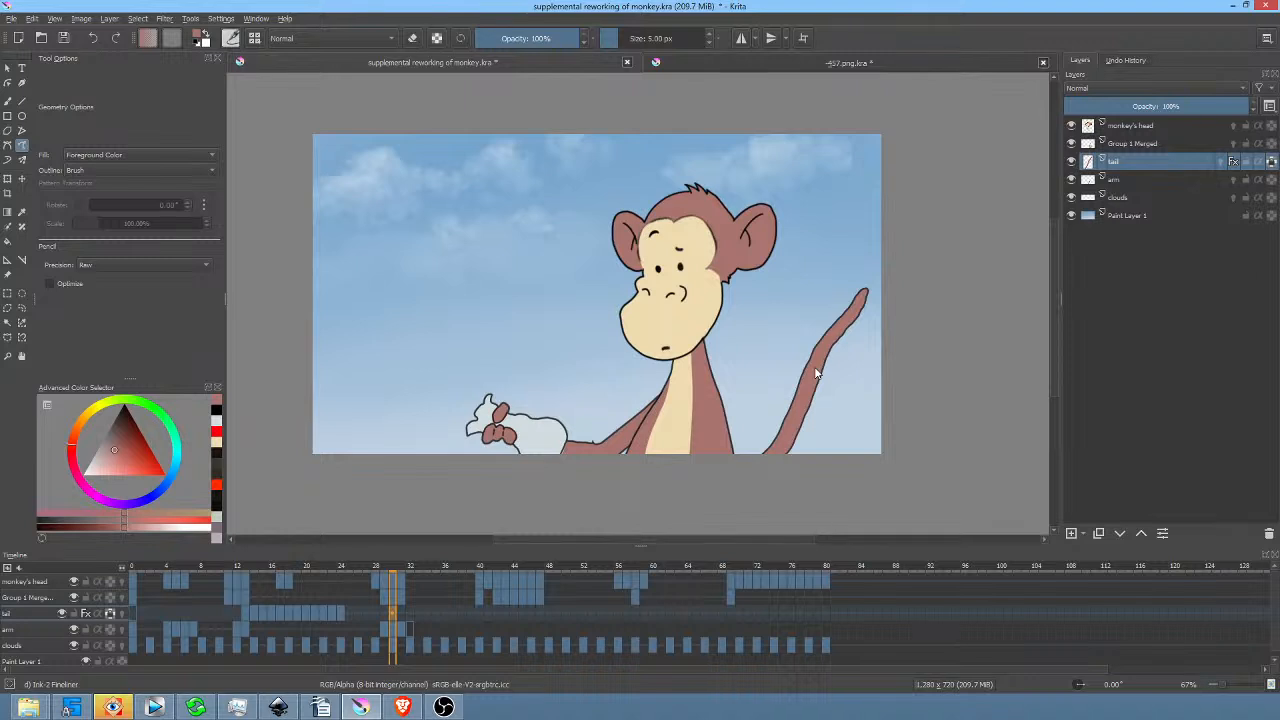
pyautogui.press('Delete')
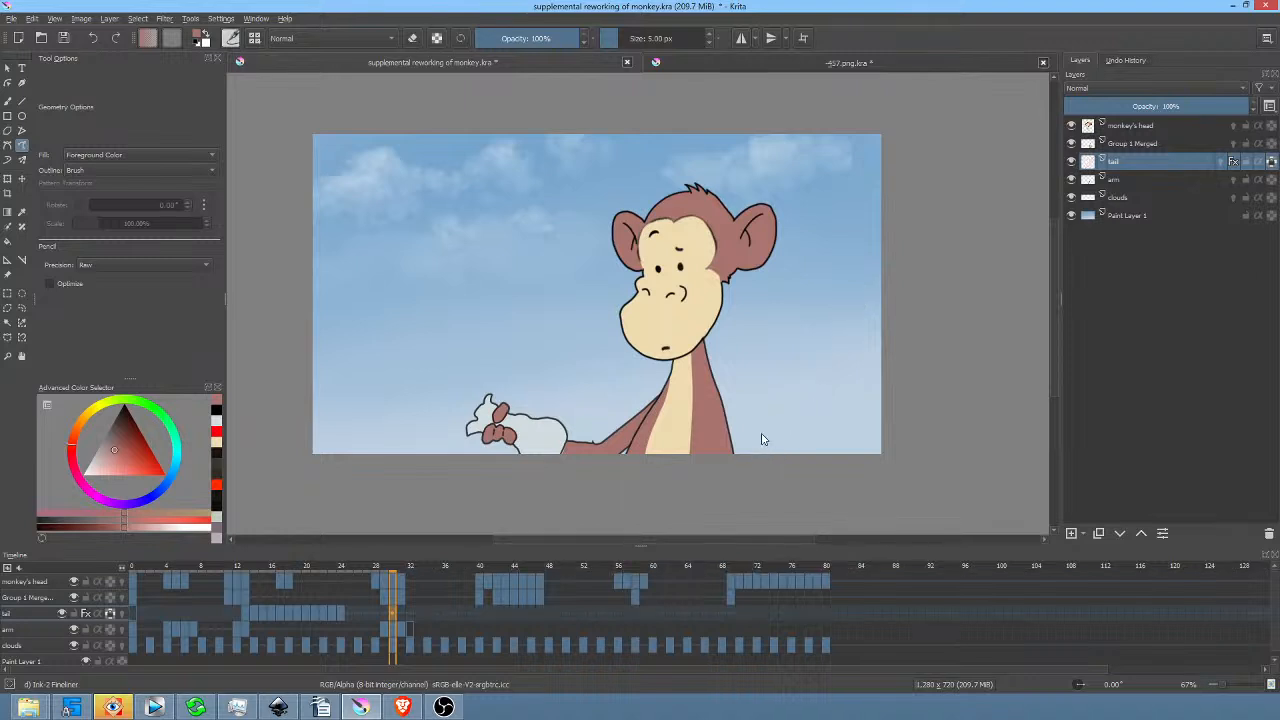
# Try to draw a raised tail outline at frame 30 using the tail layer's onion skin as a guide.
pyautogui.moveTo(770, 445); pyautogui.dragTo(865, 292)
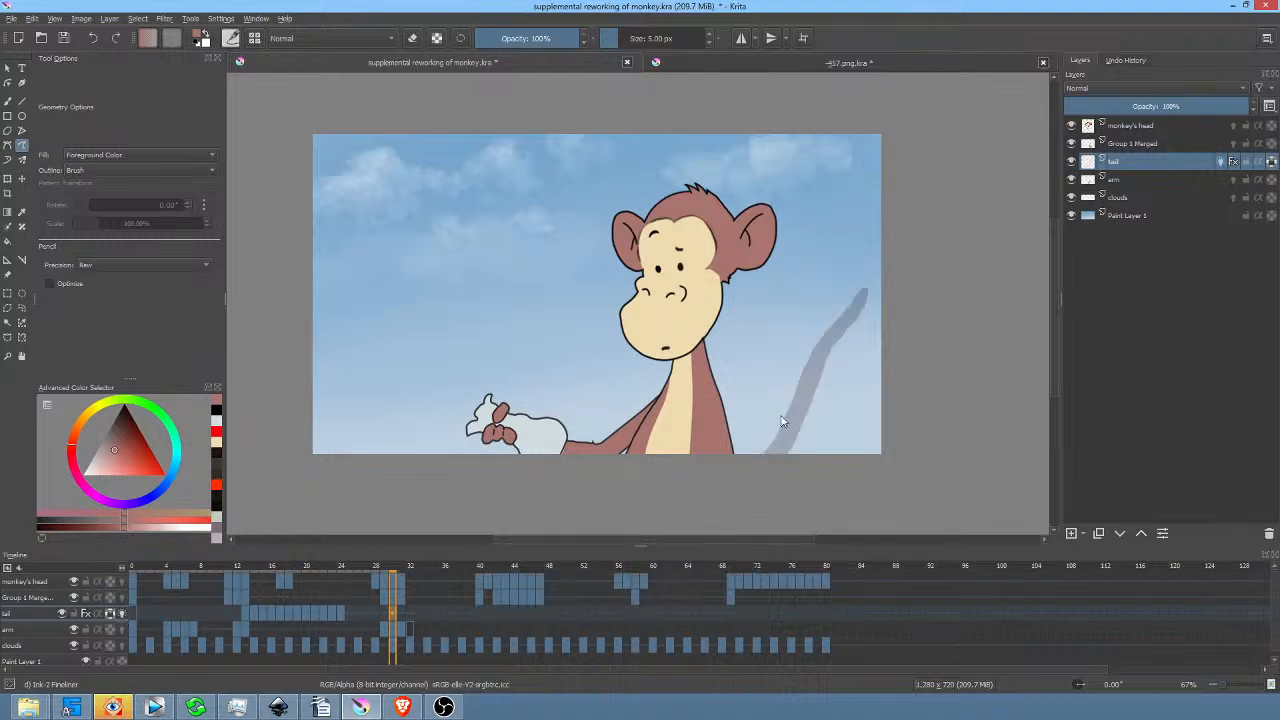
pyautogui.moveTo(771, 451); pyautogui.dragTo(799, 395)
pyautogui.moveTo(819, 328)
pyautogui.mouseDown()
pyautogui.moveTo(824, 296)
pyautogui.moveTo(826, 363)
pyautogui.moveTo(807, 425)
pyautogui.mouseUp()
pyautogui.moveTo(786, 469); pyautogui.dragTo(785, 466)
pyautogui.press('Right')
pyautogui.press('Left')
pyautogui.moveTo(796, 396); pyautogui.dragTo(827, 270)
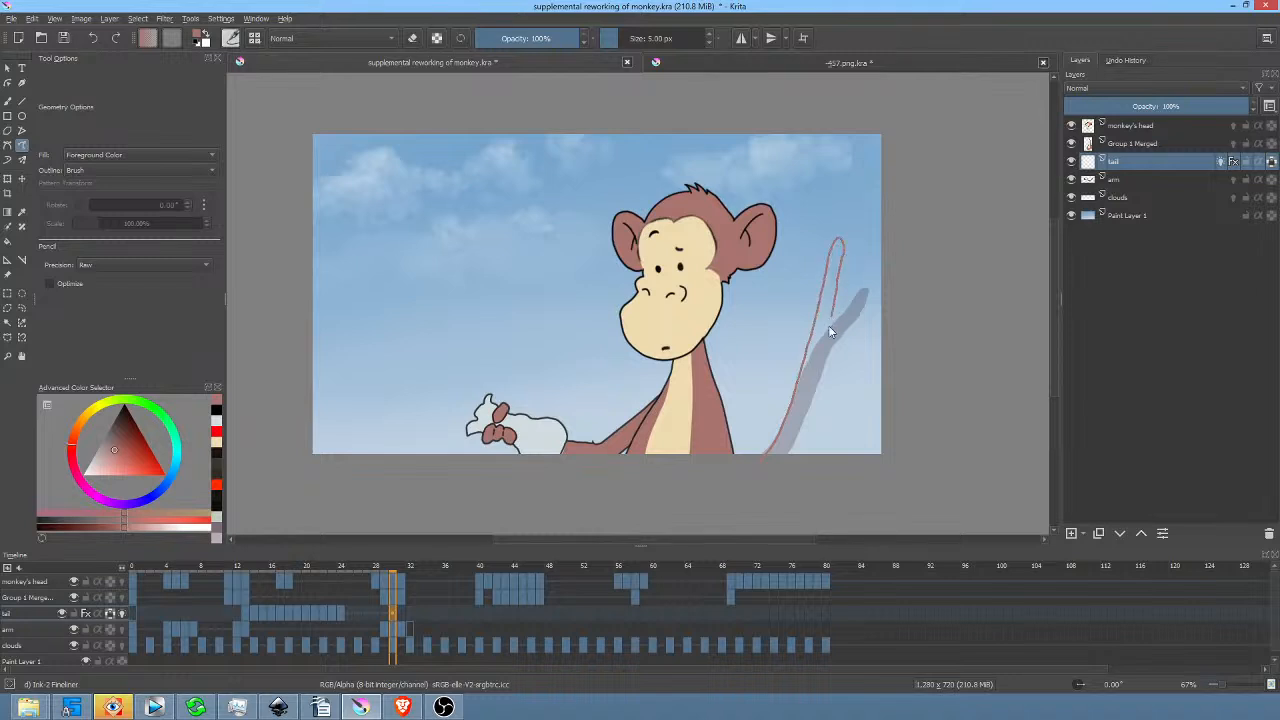
pyautogui.hotkey('ctrl', 'z')
pyautogui.press('i')
pyautogui.press('i')
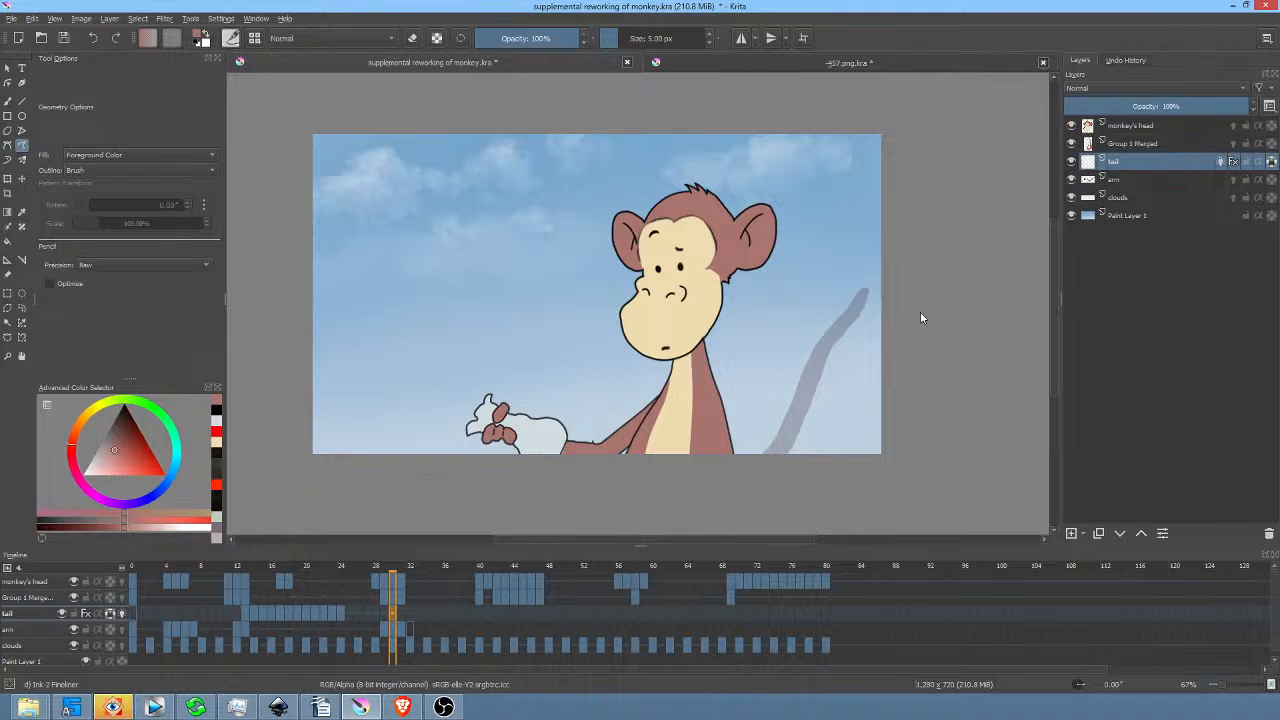
# At frame 24, turn off the tail layer's onion skins and its layer style outline.
pyautogui.click(340, 613)
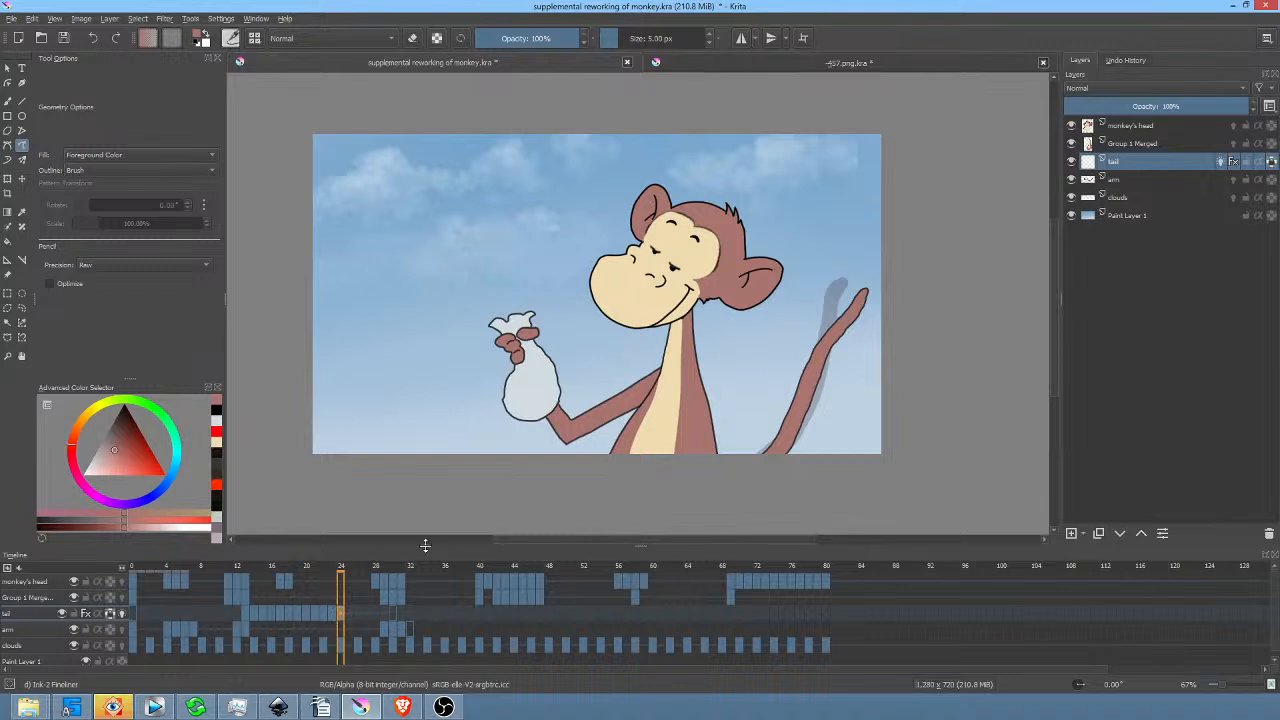
pyautogui.hotkey('ctrl', 'z')
pyautogui.click(87, 614)
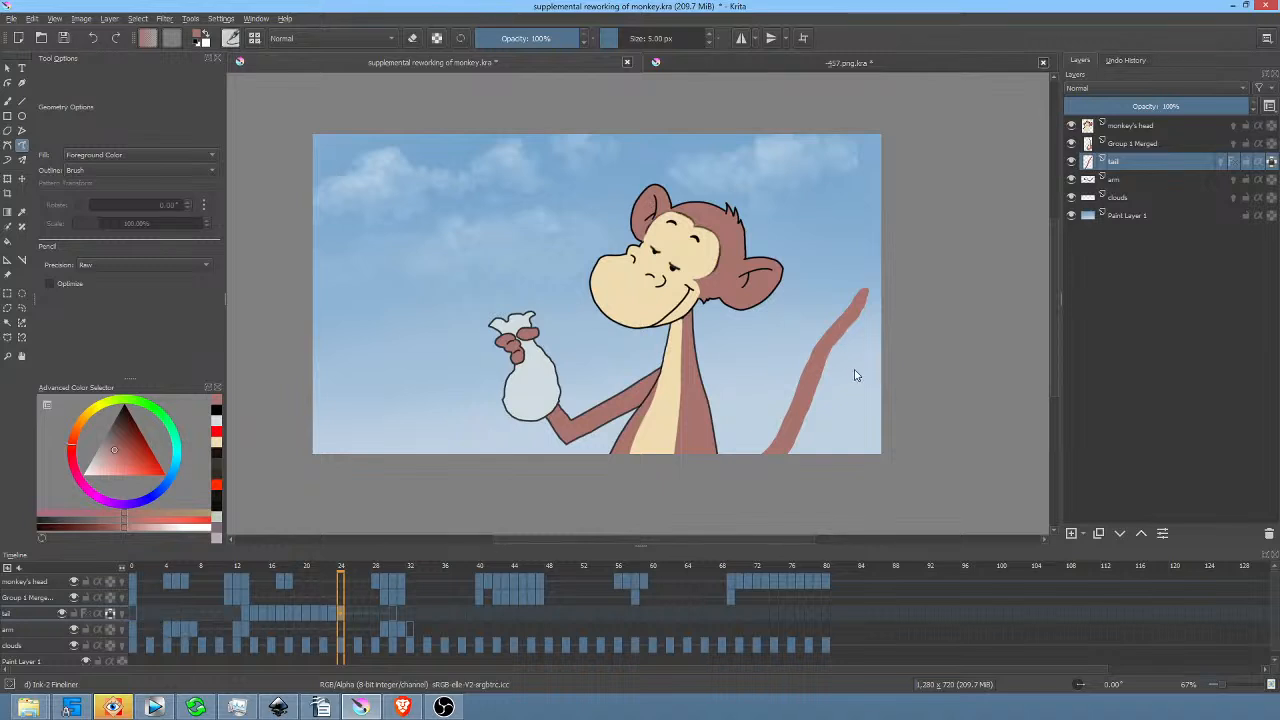
# Turn off alpha lock on the tail layer.
pyautogui.click(413, 38)
pyautogui.moveTo(1271, 163)
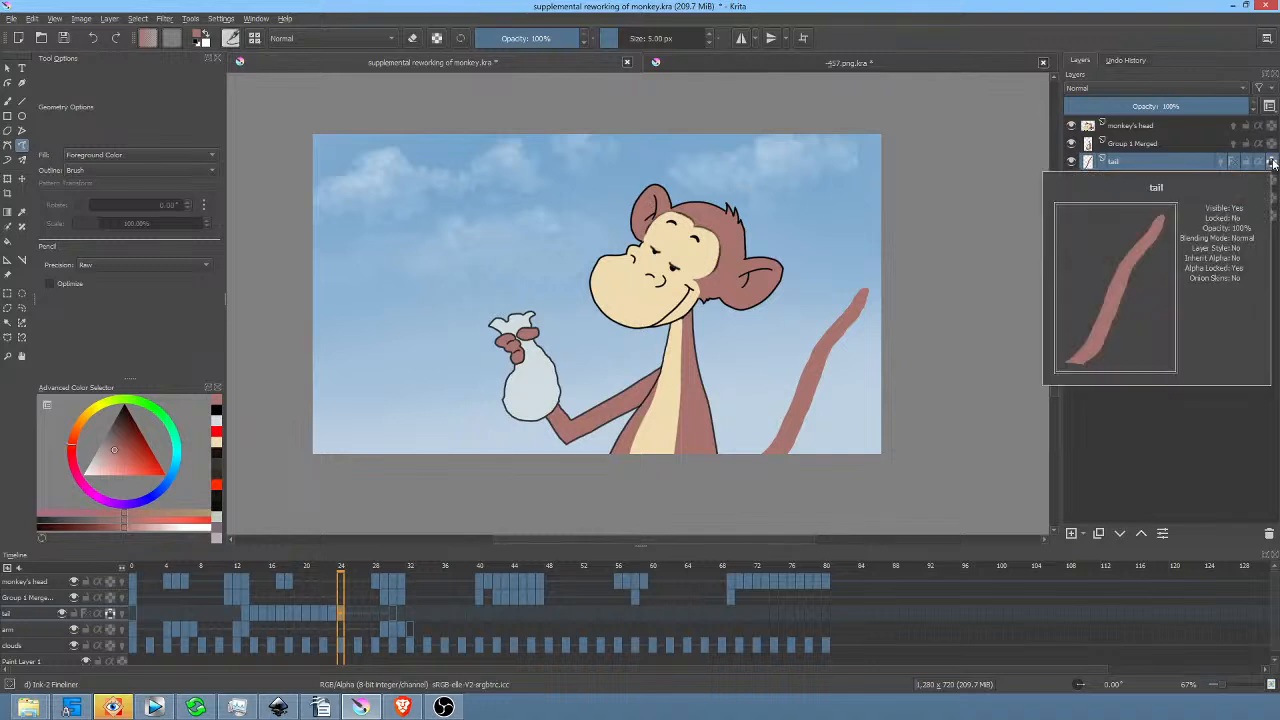
pyautogui.click(1271, 162)
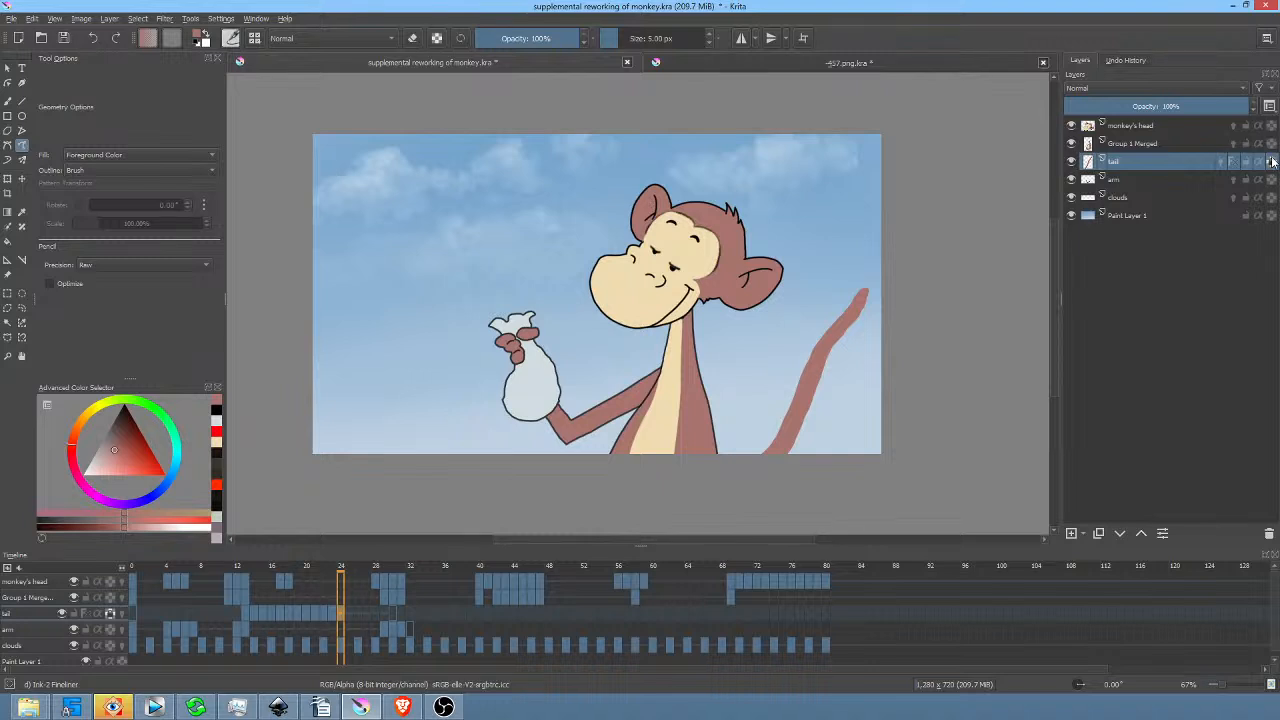
pyautogui.moveTo(1273, 163)
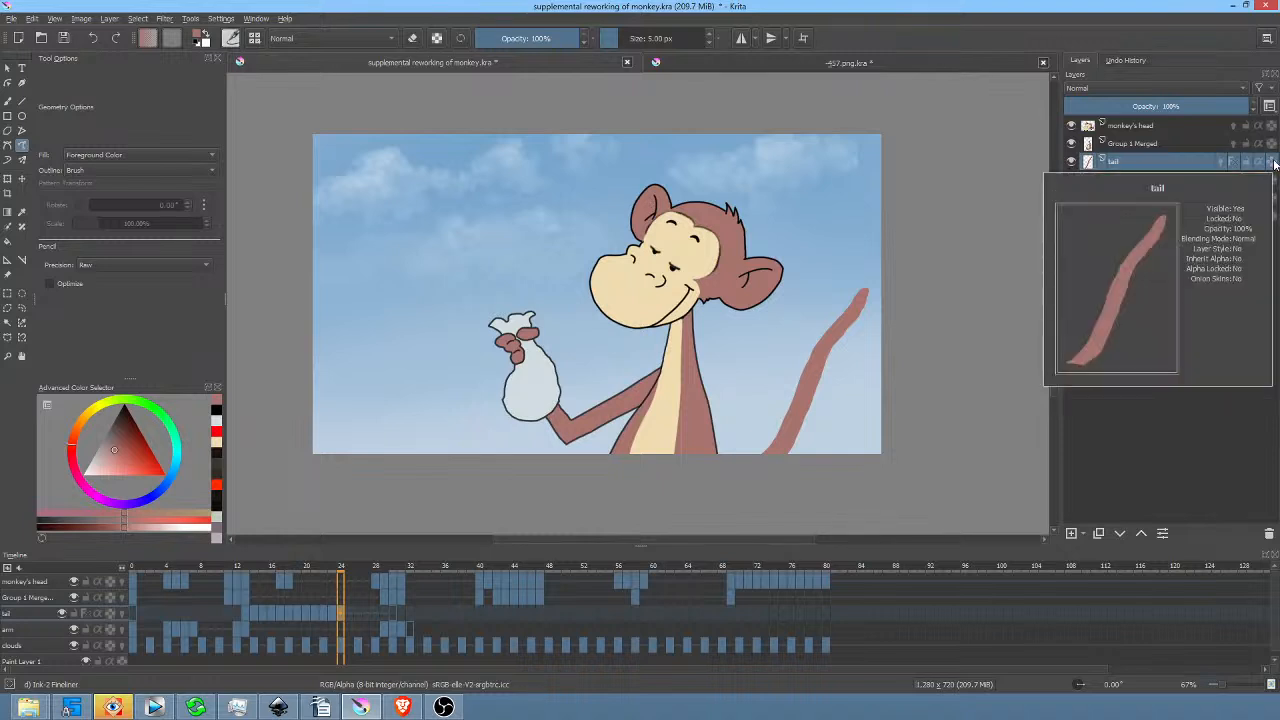
pyautogui.click(1274, 163)
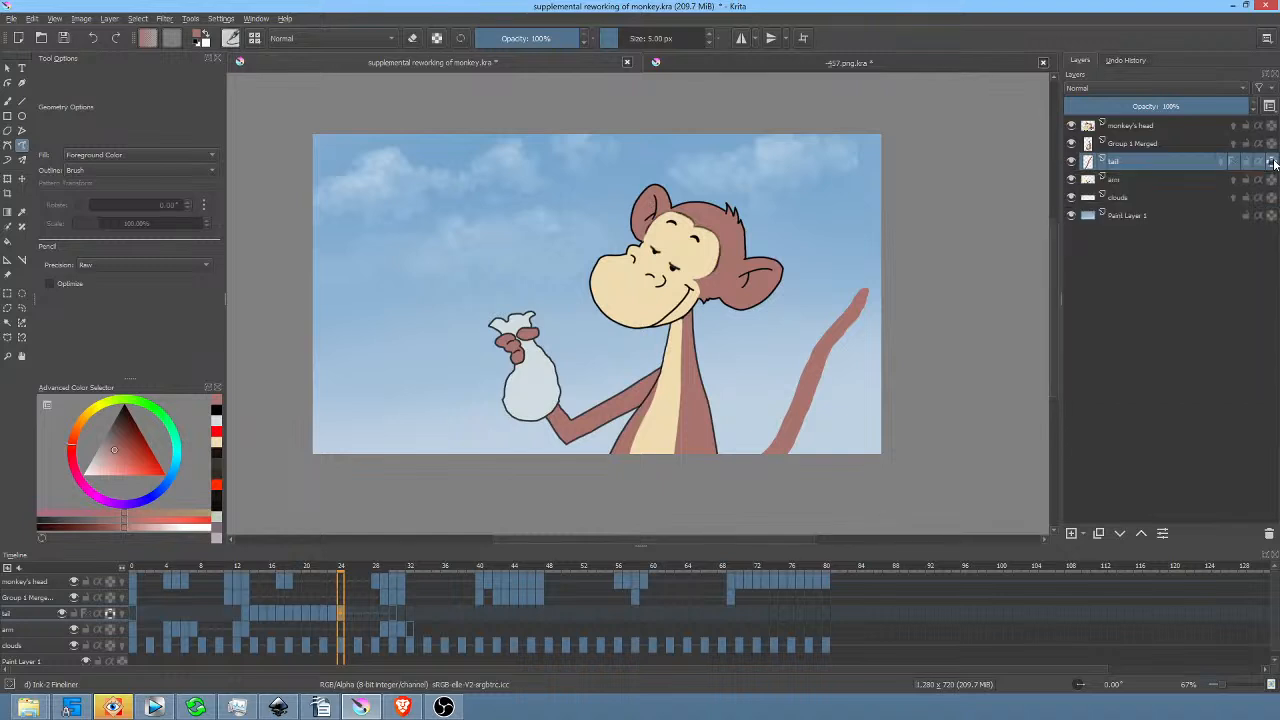
pyautogui.moveTo(1274, 161)
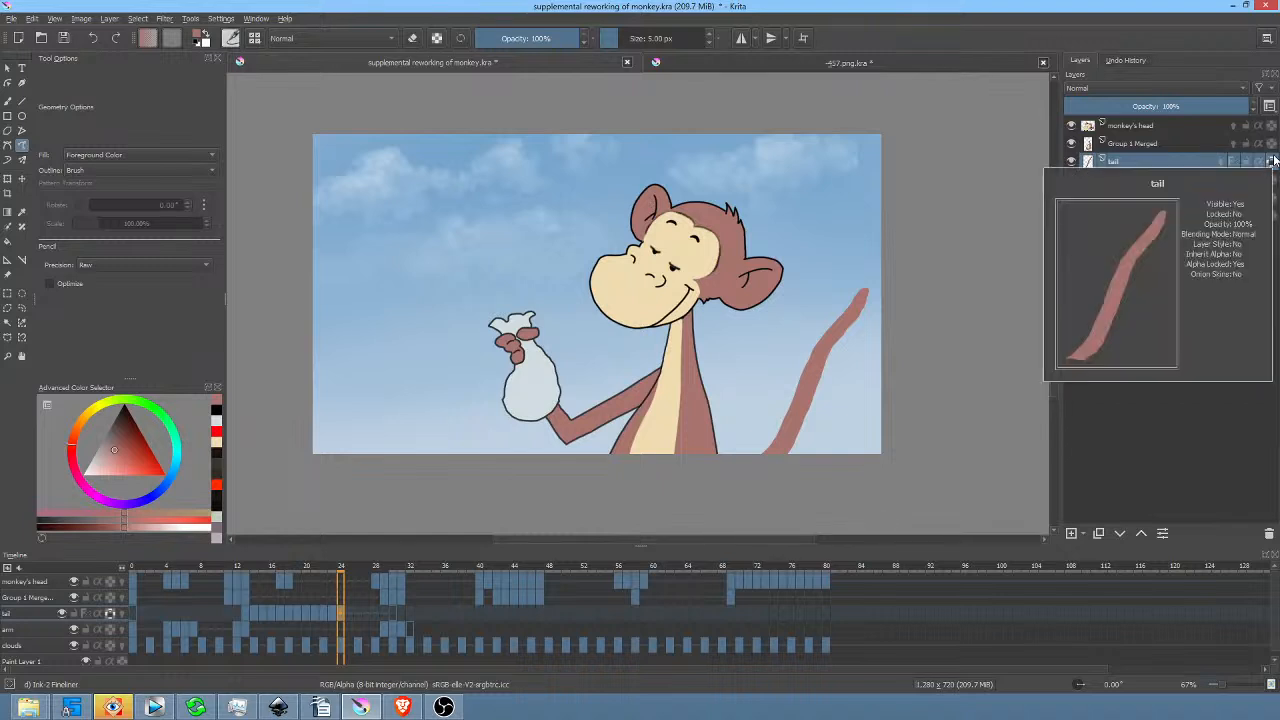
pyautogui.click(1274, 161)
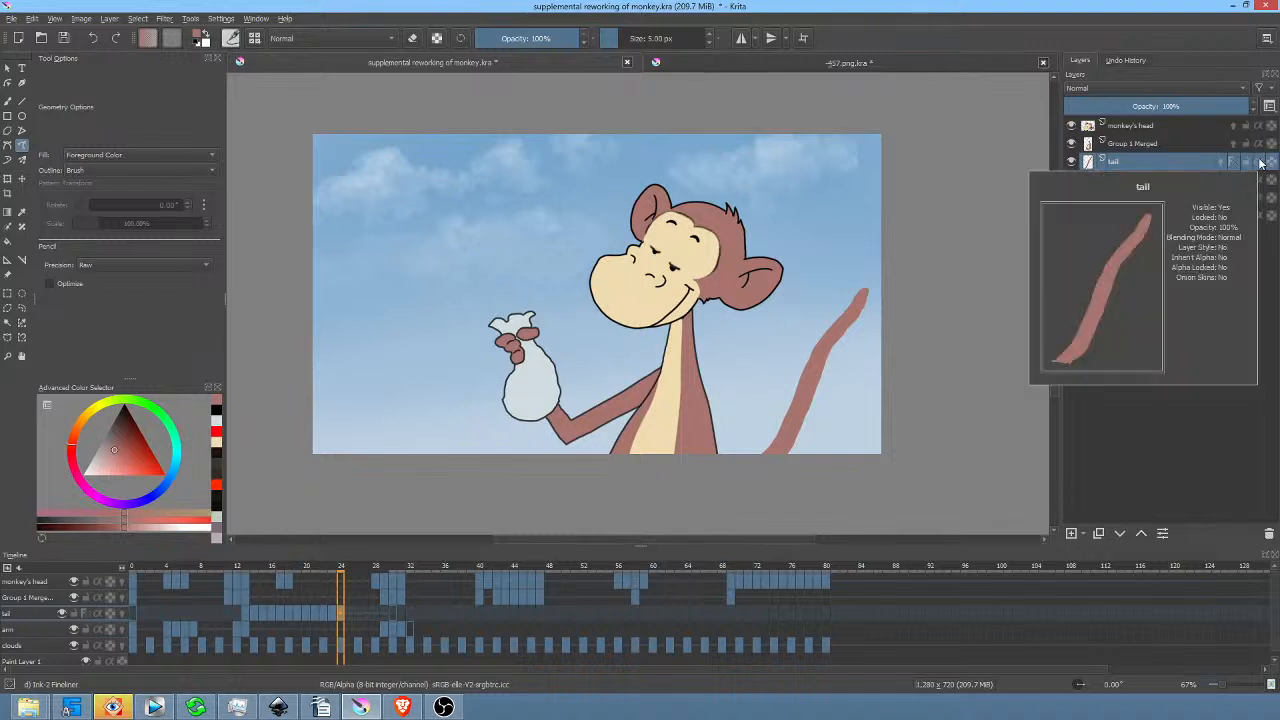
pyautogui.click(1260, 163)
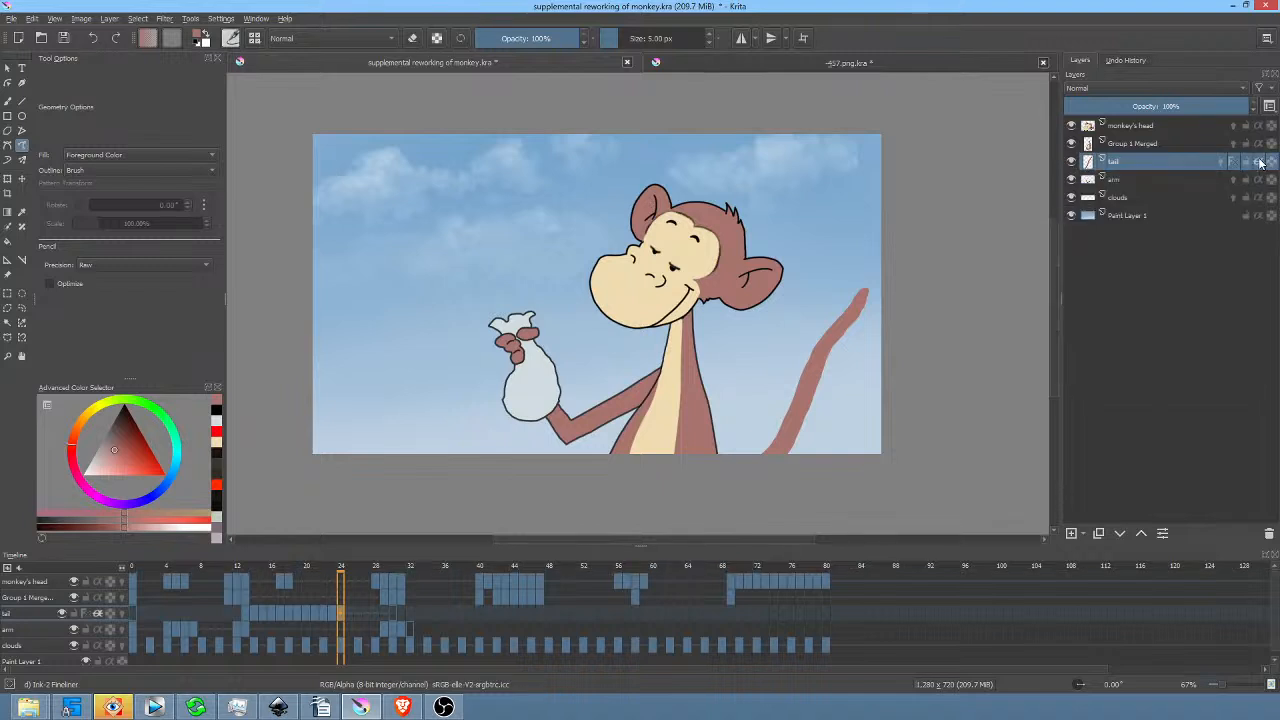
pyautogui.moveTo(1258, 167)
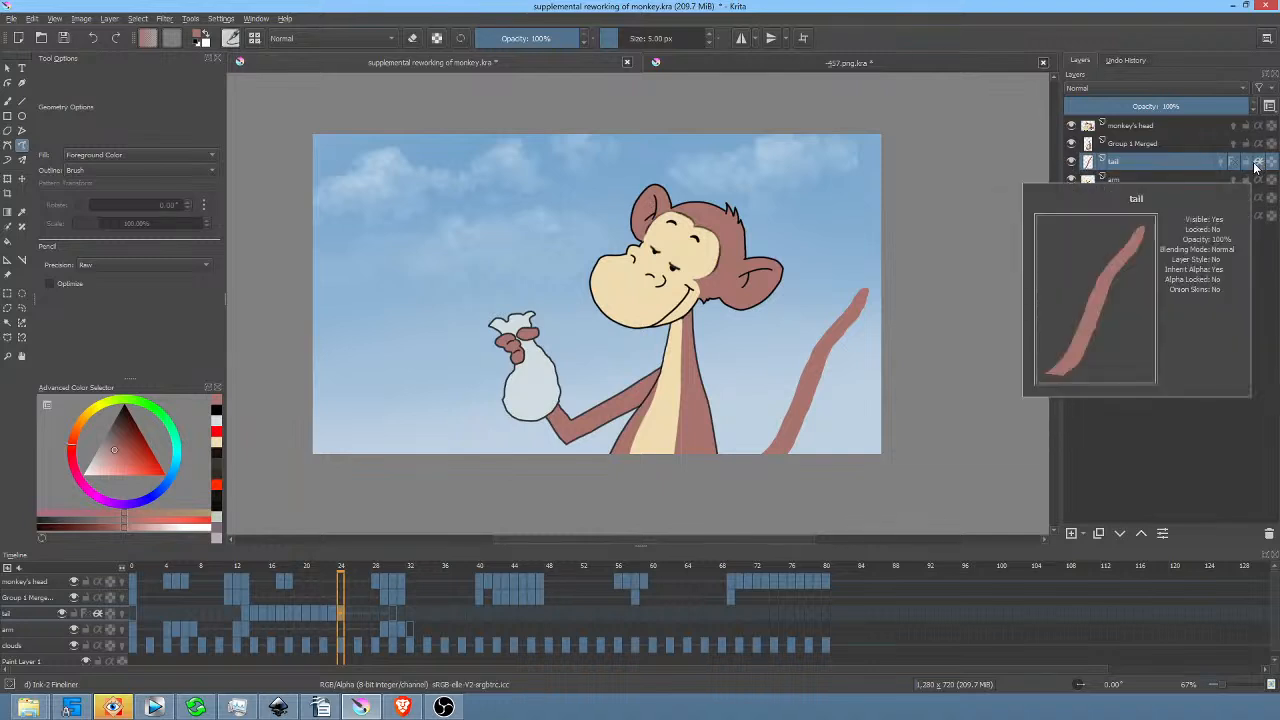
pyautogui.click(1259, 163)
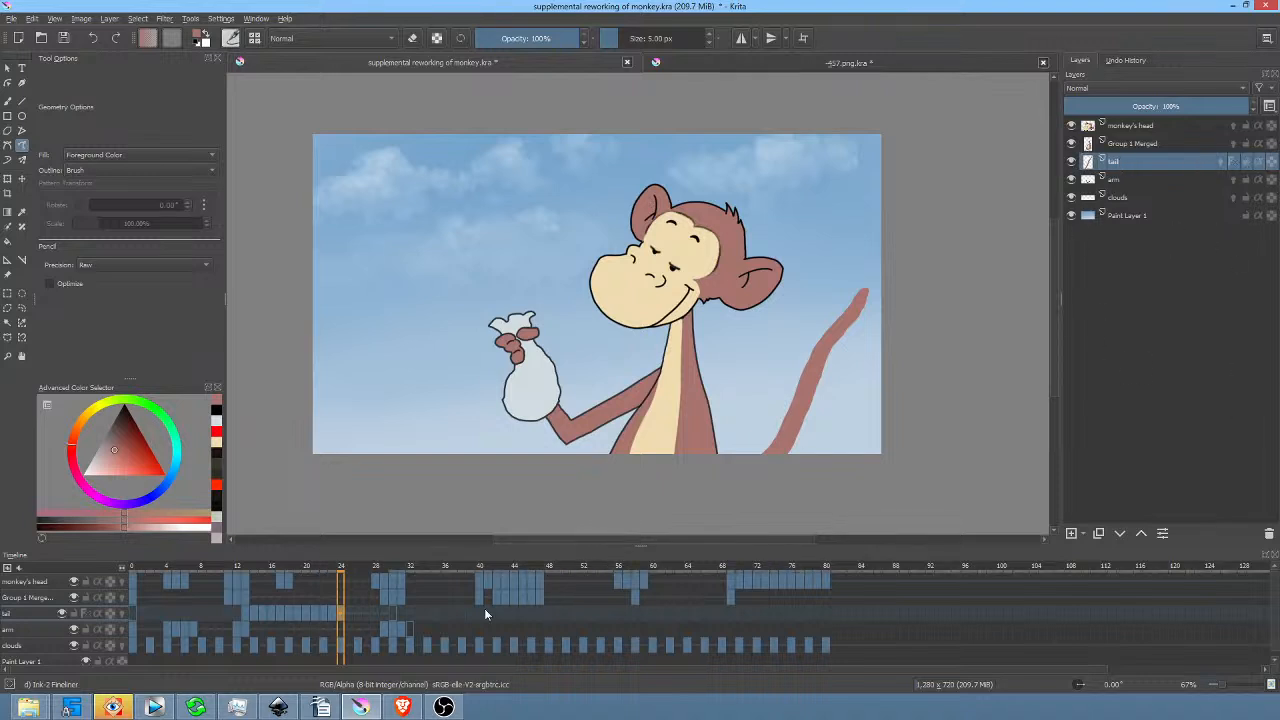
# Draw a filled, nearly upright tail at frame 30 on the tail layer, rising beside the monkey's ear from the canvas's lower edge.
pyautogui.click(391, 614)
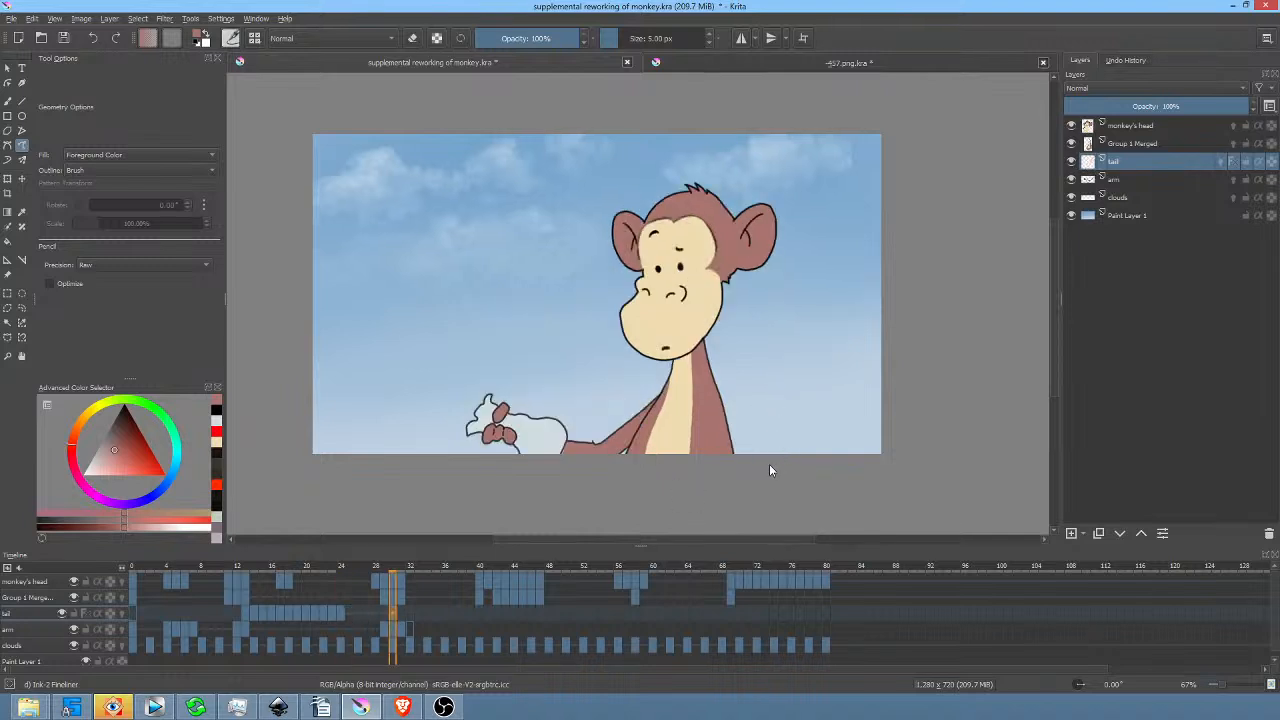
pyautogui.moveTo(774, 455)
pyautogui.mouseDown()
pyautogui.moveTo(803, 383)
pyautogui.moveTo(811, 298)
pyautogui.mouseUp()
pyautogui.moveTo(816, 250)
pyautogui.mouseDown()
pyautogui.moveTo(827, 228)
pyautogui.moveTo(814, 423)
pyautogui.moveTo(793, 467)
pyautogui.mouseUp()
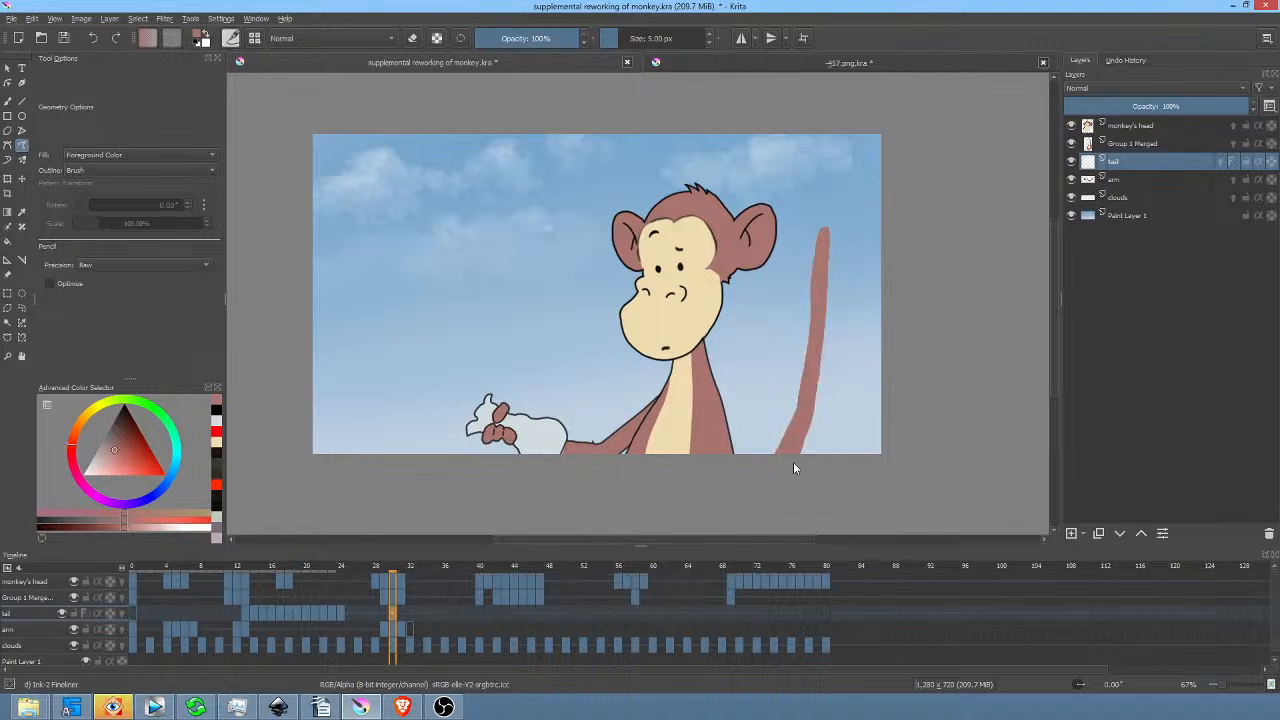
# Play the animation from frame 24 and again from frame 12 to check the tail's motion.
pyautogui.click(340, 605)
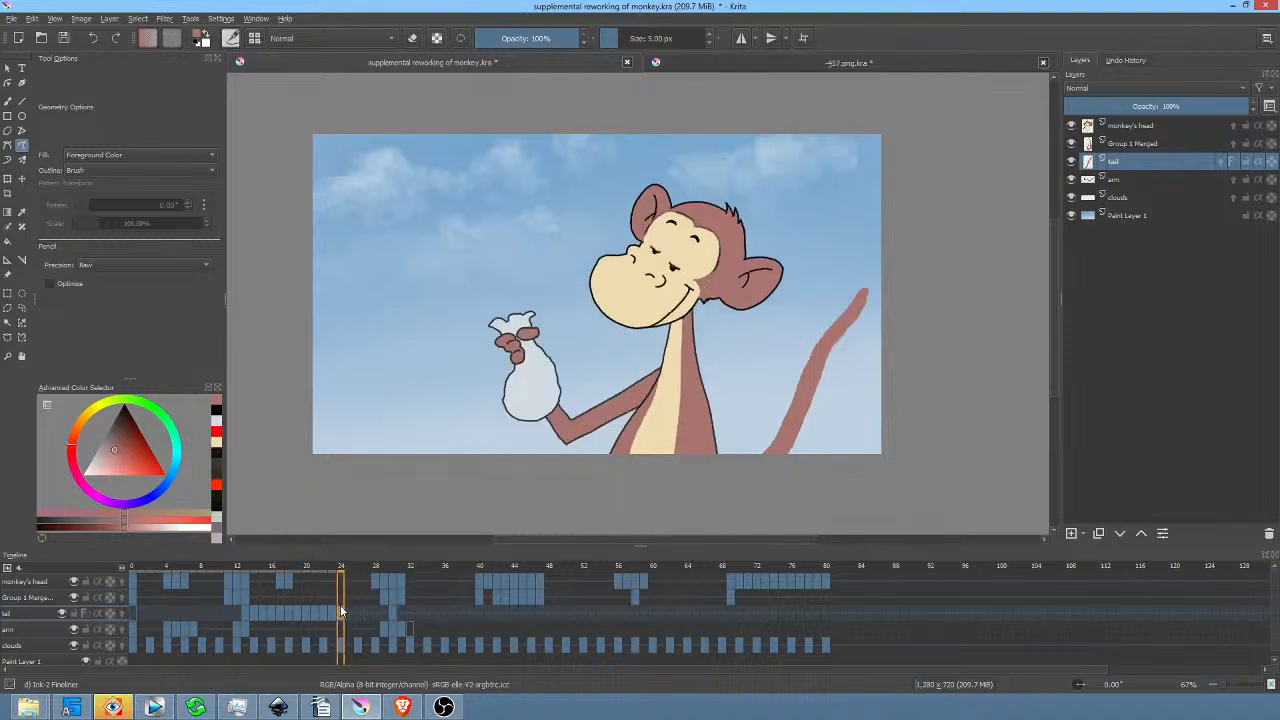
pyautogui.press('space')
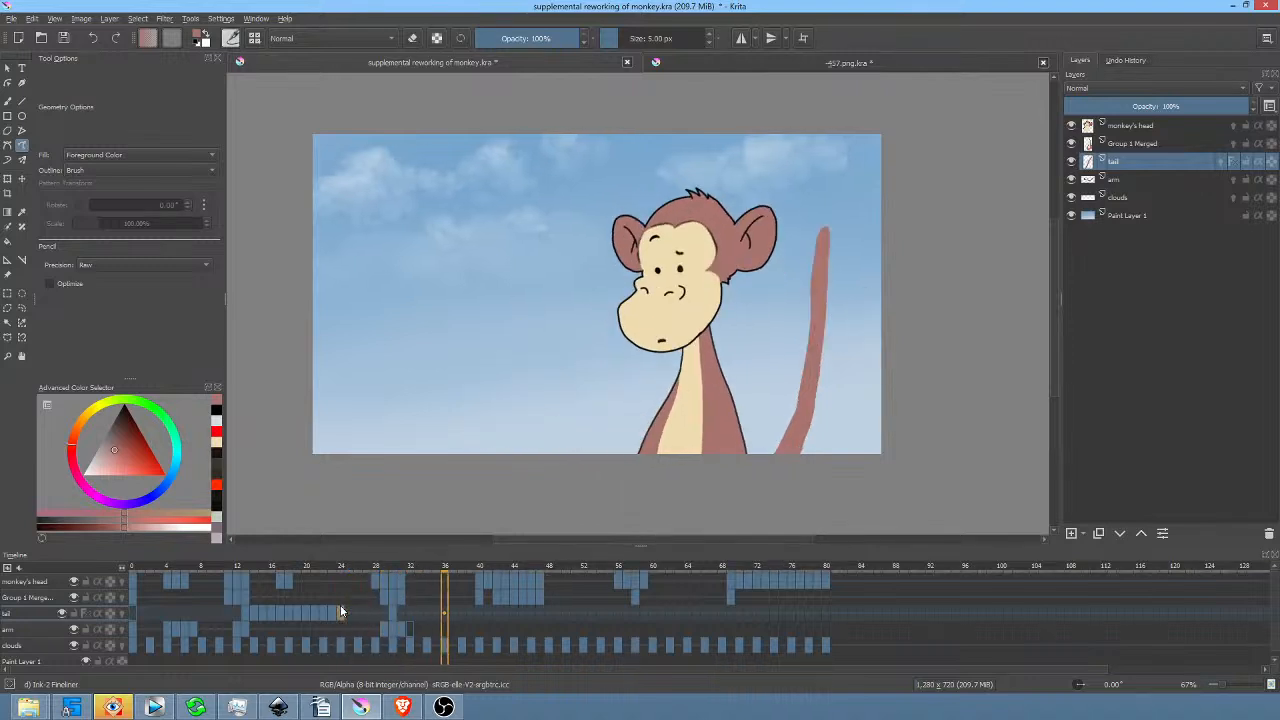
pyautogui.press('space')
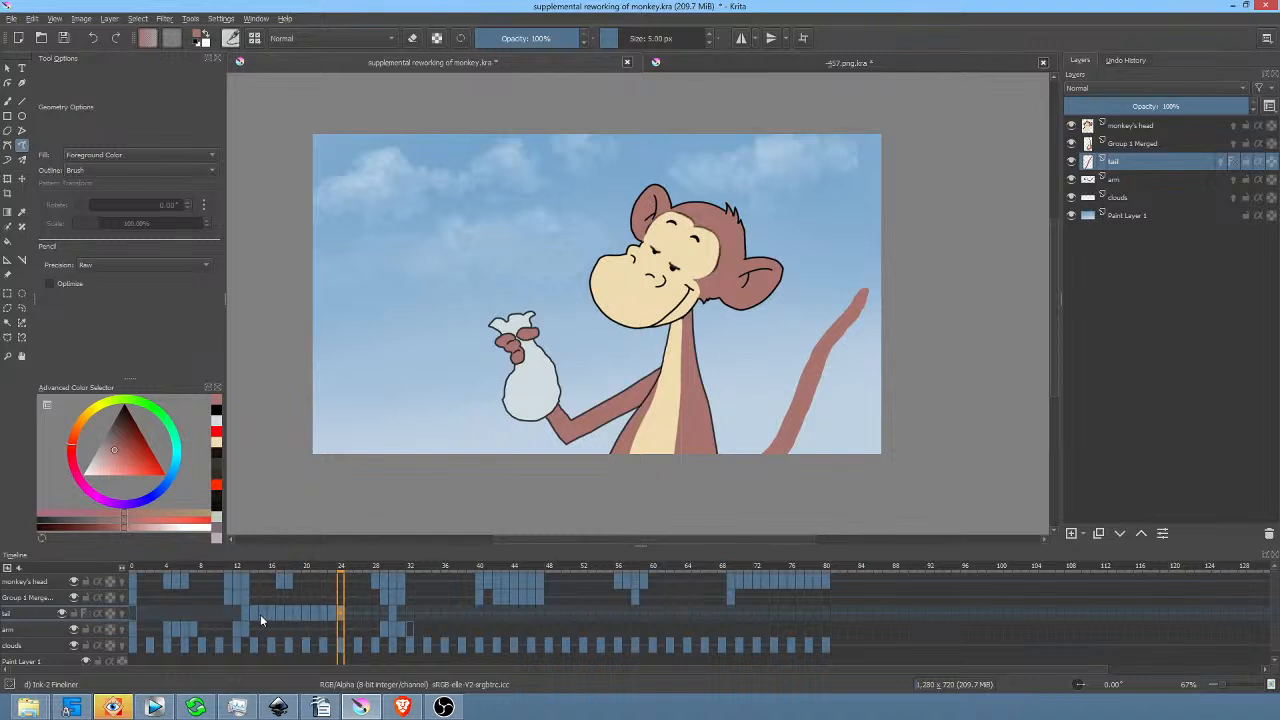
pyautogui.click(236, 613)
pyautogui.press('space')
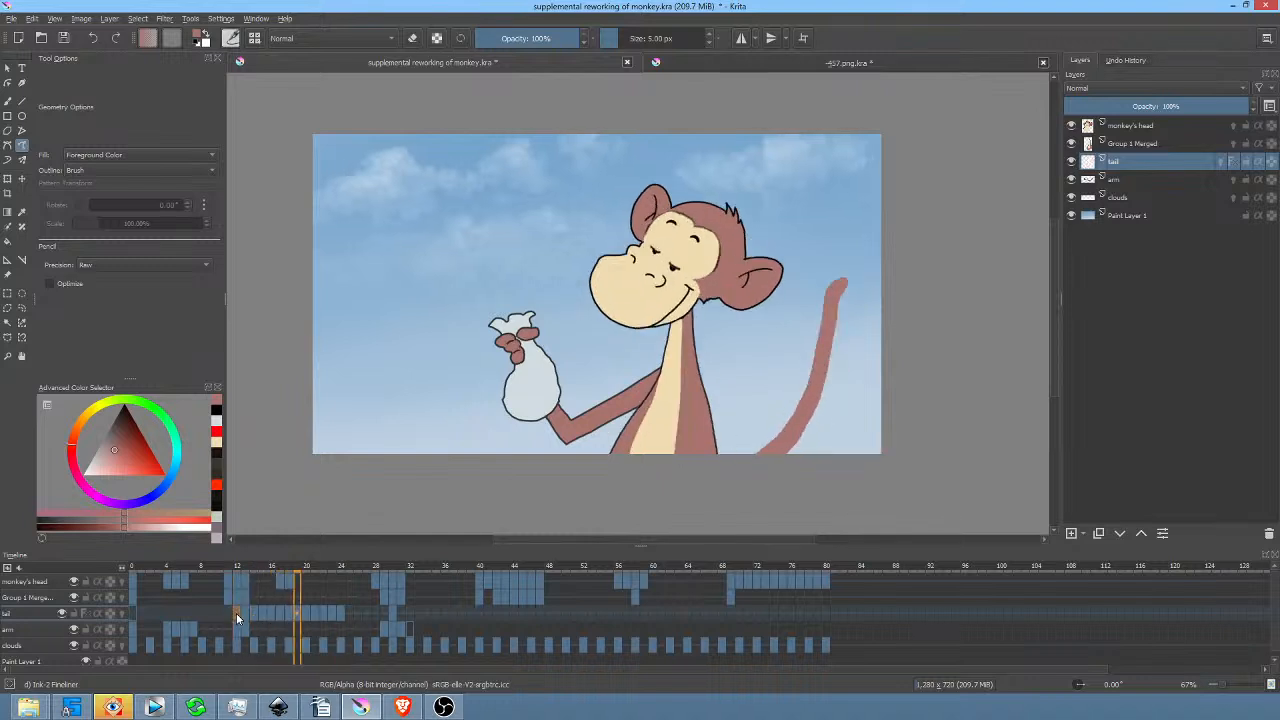
pyautogui.press('space')
# Remove the tail layer's drawings from frames 21 to 24.
pyautogui.moveTo(316, 613); pyautogui.dragTo(349, 613)
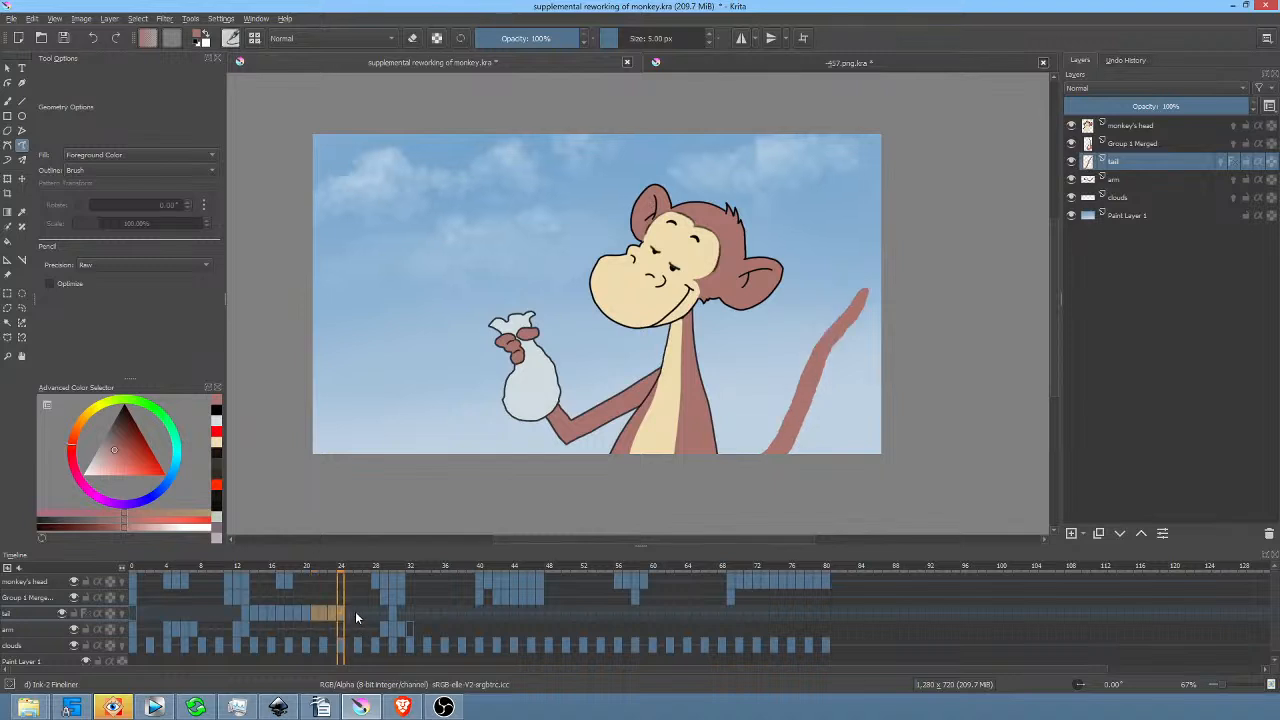
pyautogui.click(316, 613)
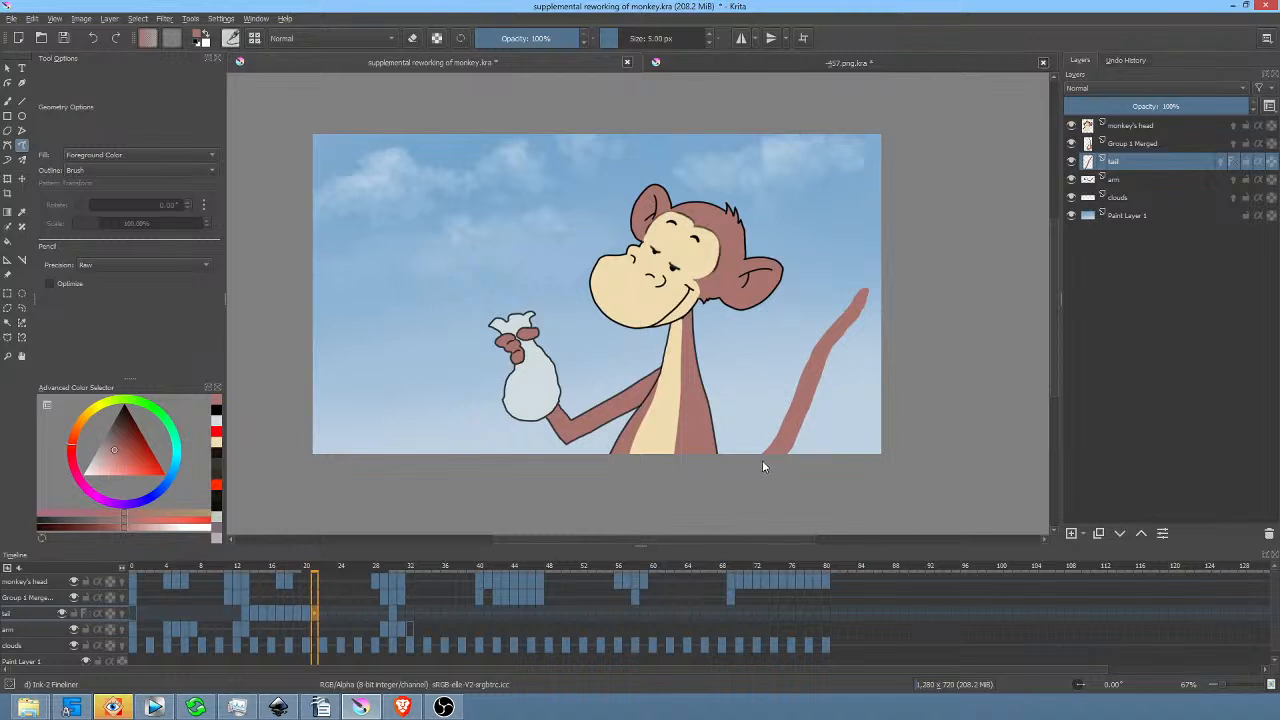
pyautogui.press('Delete')
# Draw the tail dropping low across the canvas's lower right corner, and leave frame 23 of the tail layer blank.
pyautogui.moveTo(763, 477)
pyautogui.mouseDown()
pyautogui.moveTo(887, 354)
pyautogui.moveTo(896, 367)
pyautogui.moveTo(883, 386)
pyautogui.moveTo(826, 443)
pyautogui.mouseUp()
pyautogui.moveTo(775, 492)
pyautogui.mouseDown()
pyautogui.moveTo(846, 442)
pyautogui.moveTo(886, 449)
pyautogui.mouseUp()
pyautogui.click(323, 611)
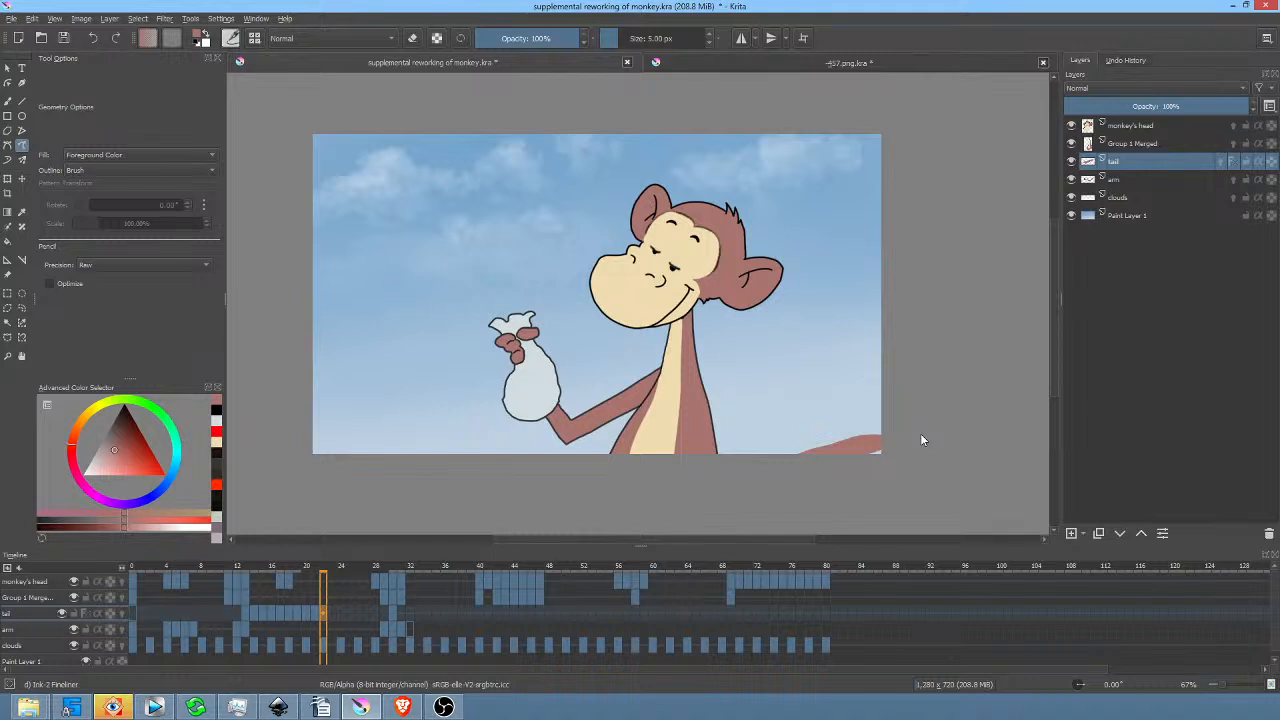
pyautogui.click(332, 613)
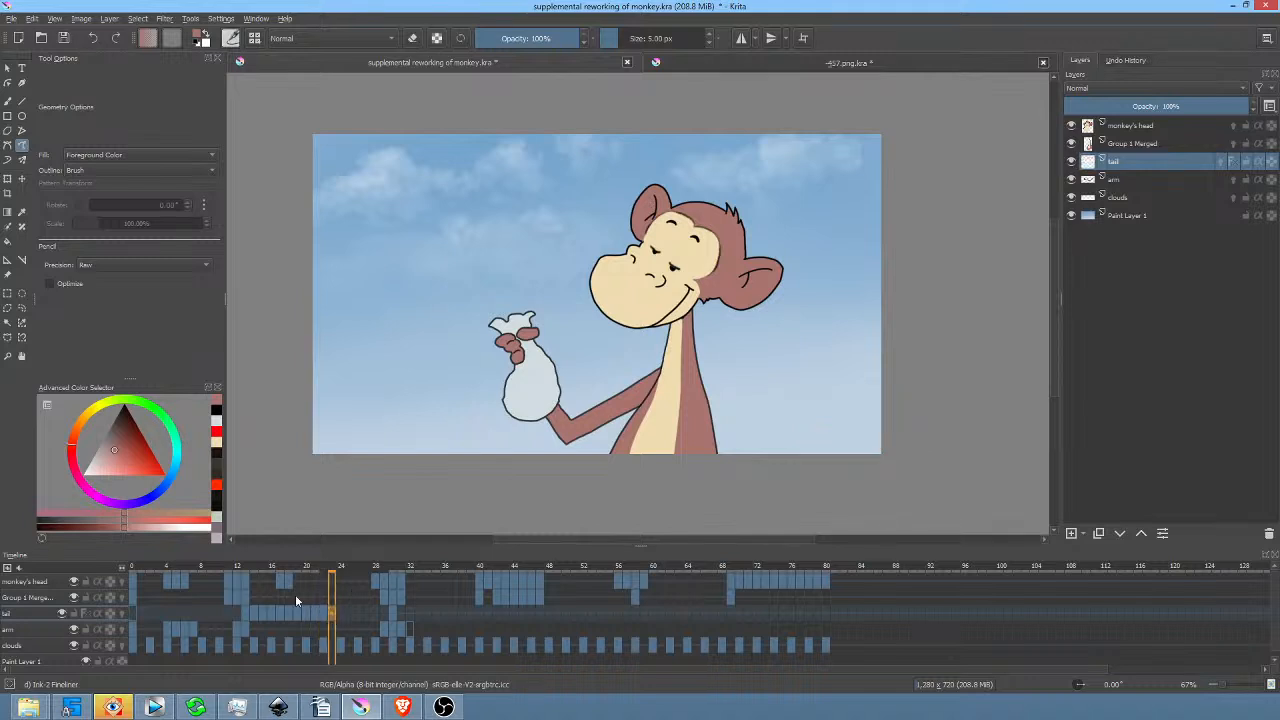
# Play the animation from frame 12 to review how the tail drops out of view and returns.
pyautogui.click(235, 613)
pyautogui.press('space')
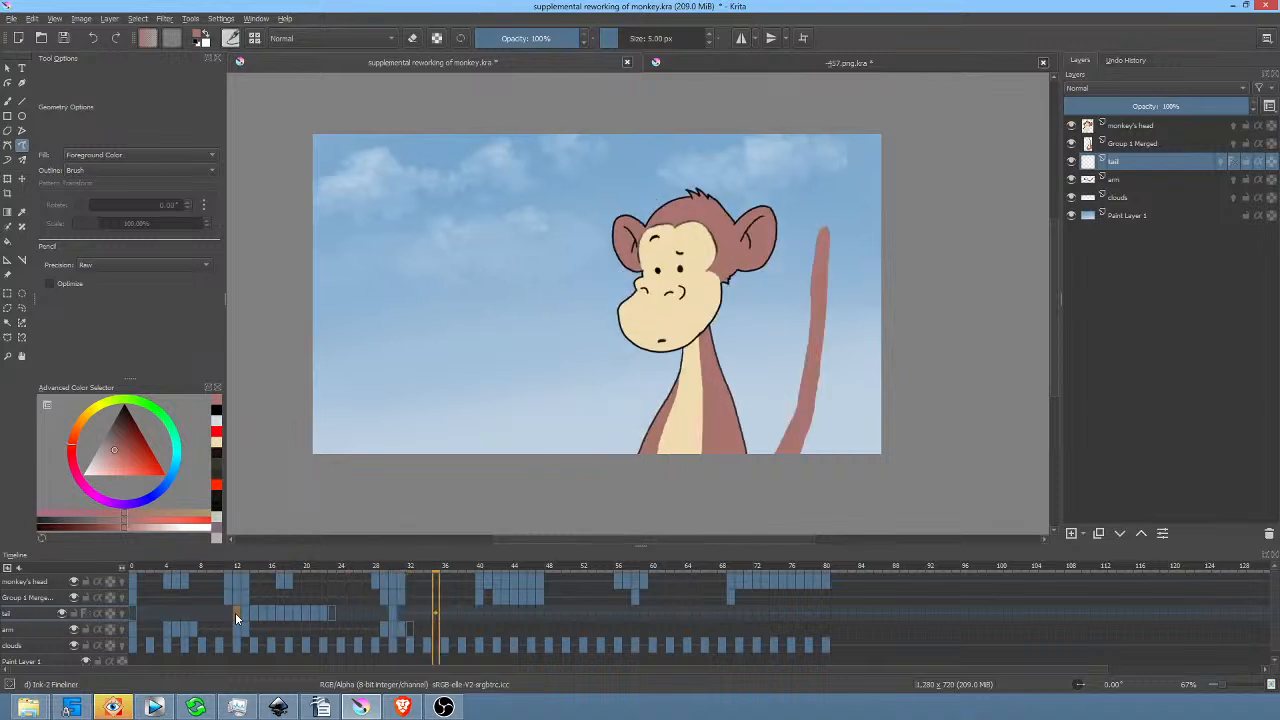
pyautogui.press('space')
# Copy the tail drawing at frame 30 to frame 31.
pyautogui.click(392, 610)
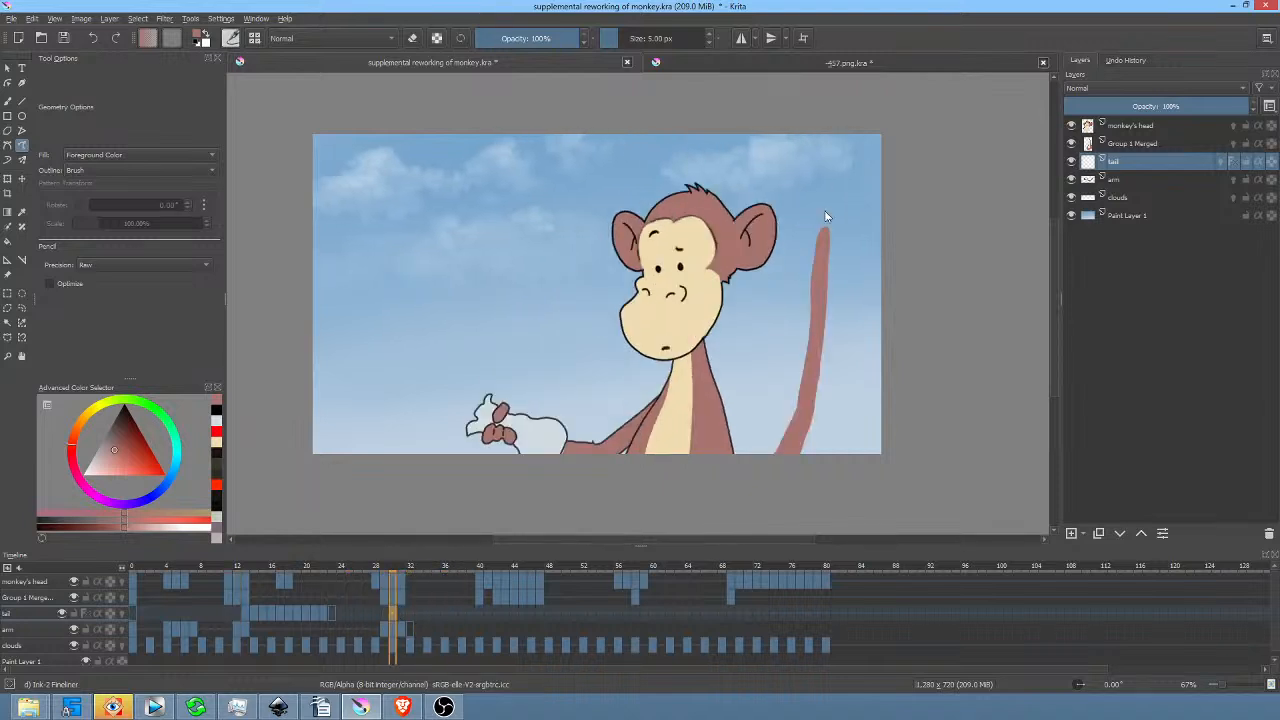
pyautogui.hotkey('ctrl', 't')
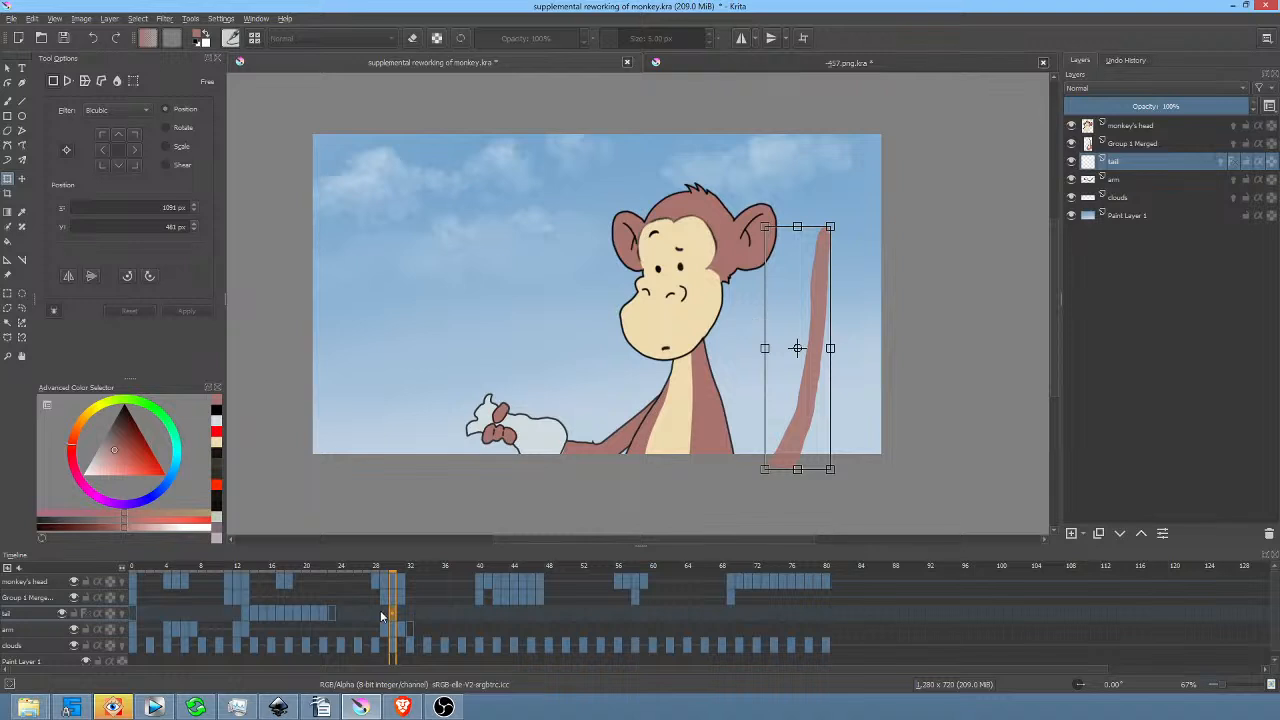
pyautogui.click(392, 612)
pyautogui.click(404, 613)
pyautogui.click(393, 613)
pyautogui.moveTo(393, 613); pyautogui.dragTo(402, 613)
pyautogui.press('Left')
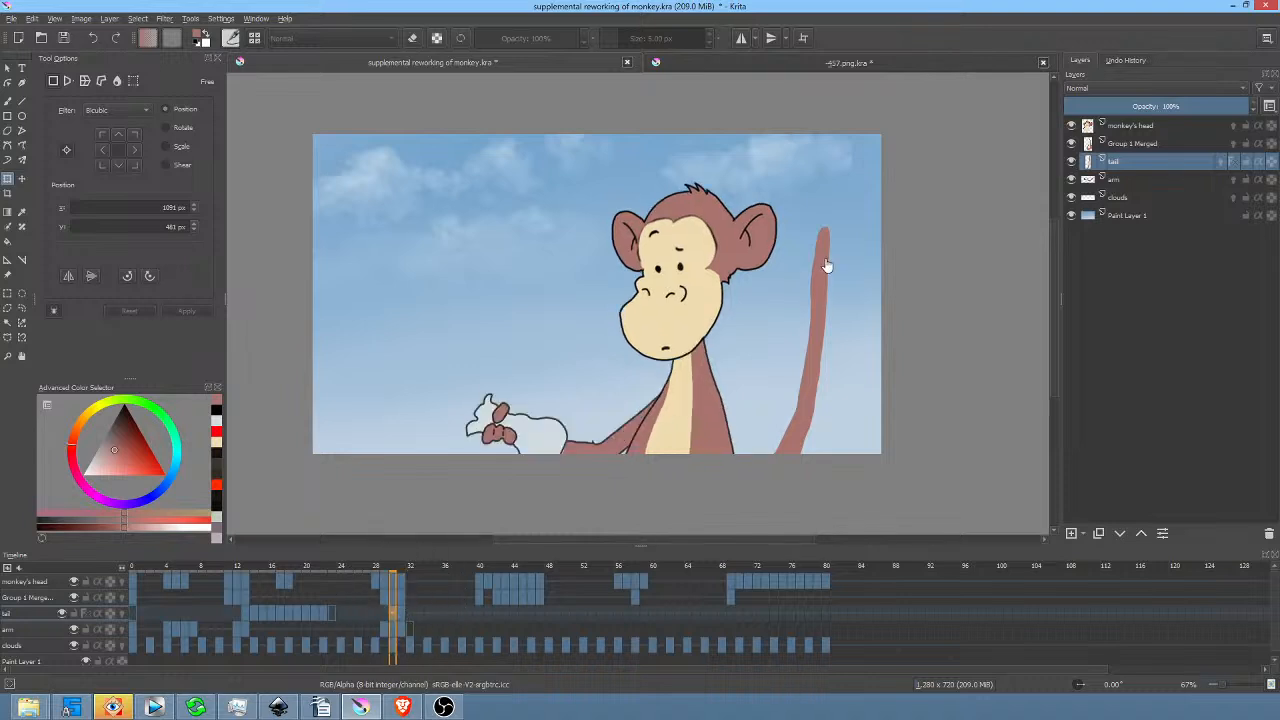
# Stretch the tail upward at frame 30 with the Liquify transform and play the result from frame 27.
pyautogui.click(818, 275)
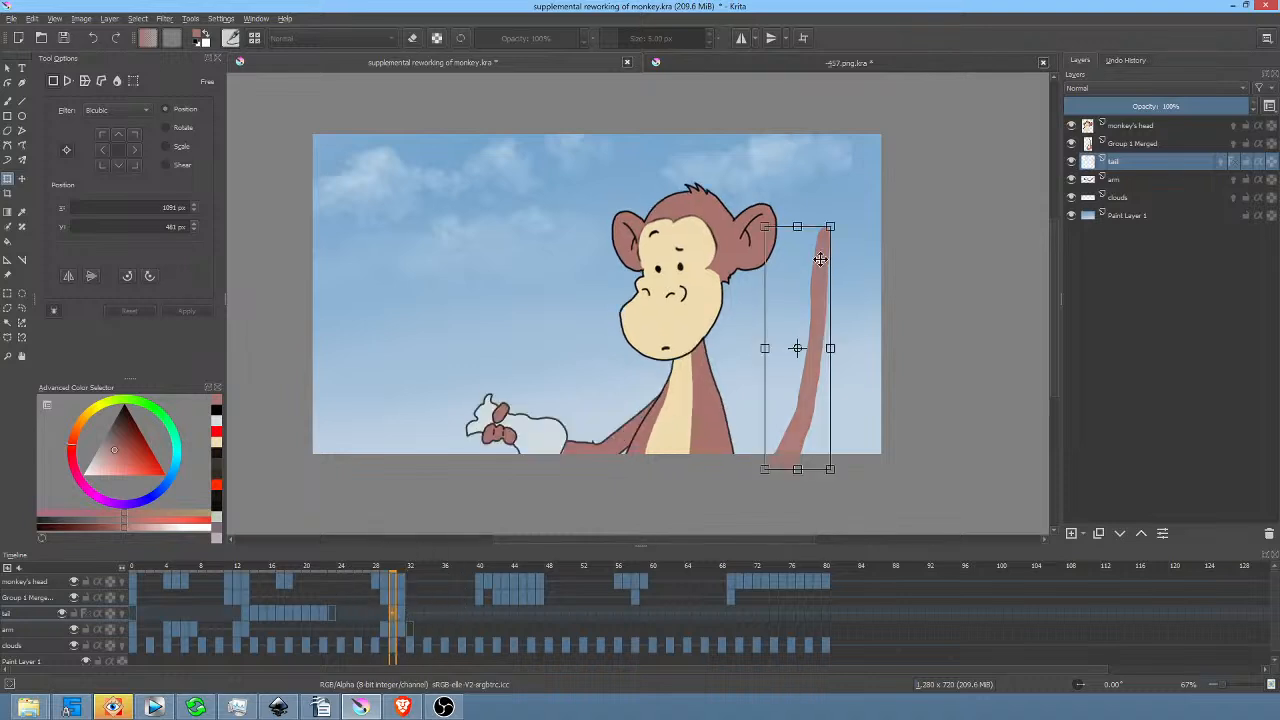
pyautogui.rightClick(831, 281)
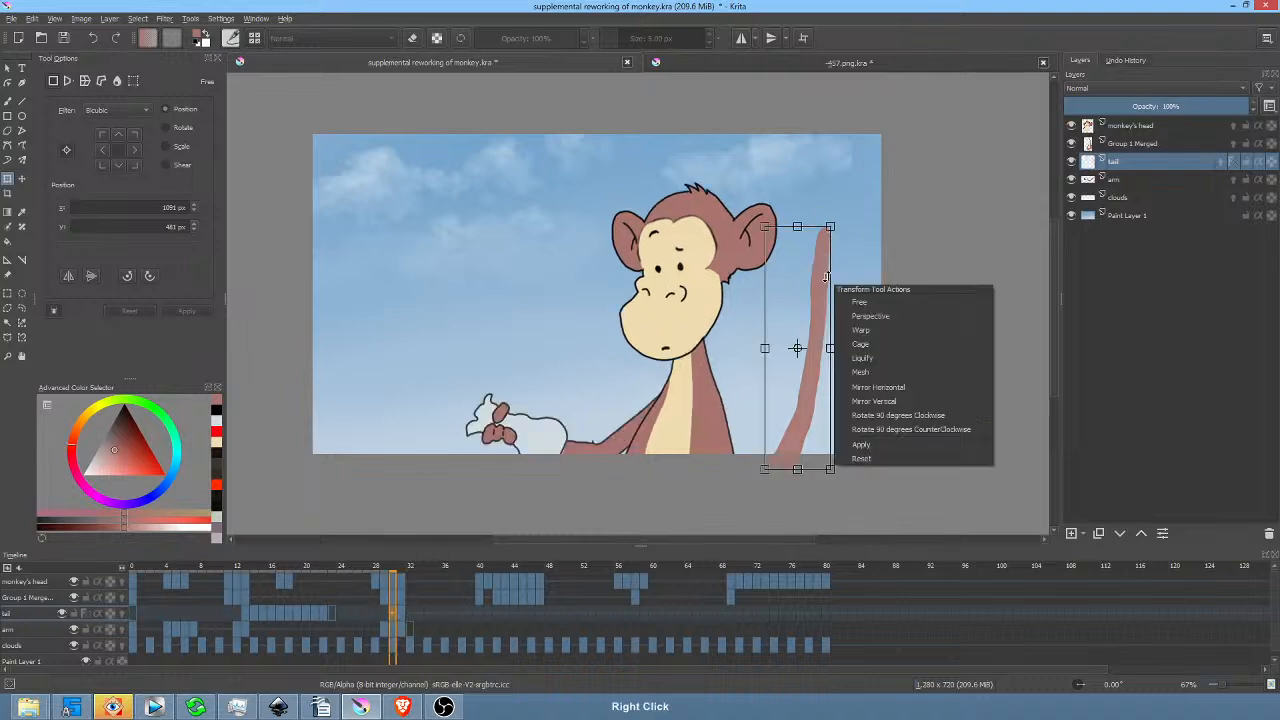
pyautogui.click(888, 362)
pyautogui.moveTo(826, 253)
pyautogui.mouseDown()
pyautogui.moveTo(830, 135)
pyautogui.moveTo(828, 172)
pyautogui.mouseUp()
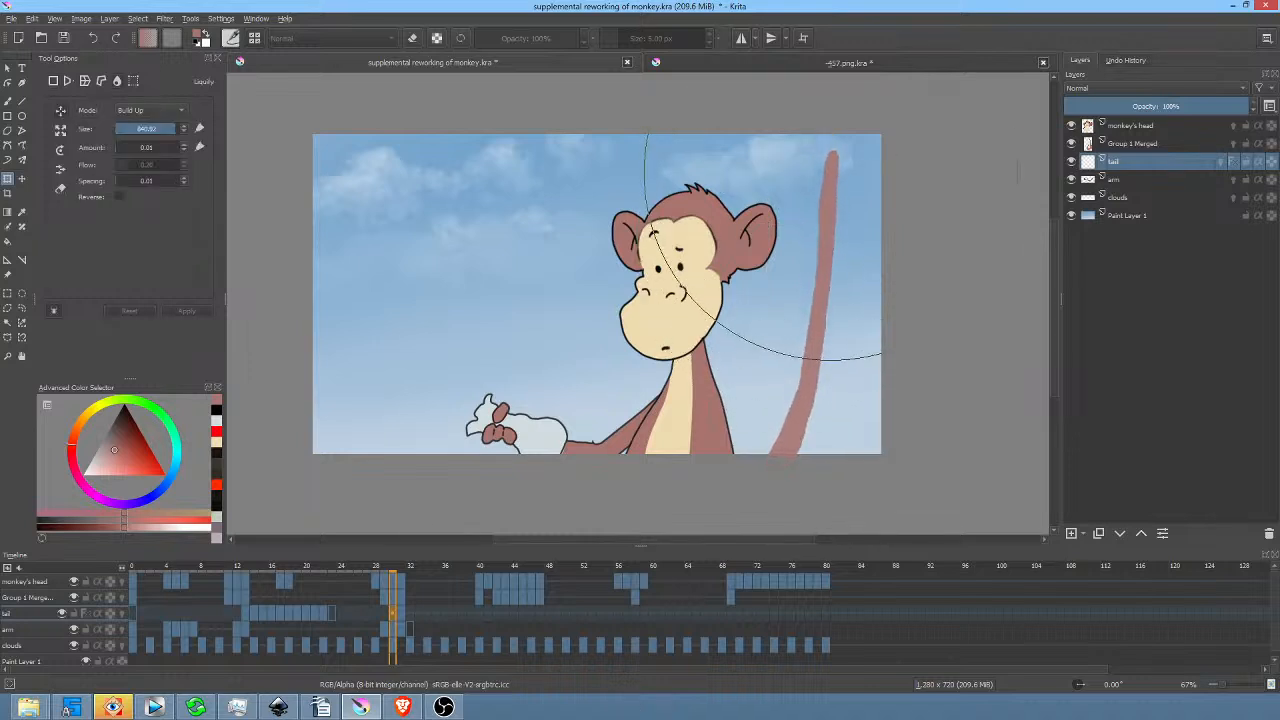
pyautogui.click(370, 608)
pyautogui.press('space')
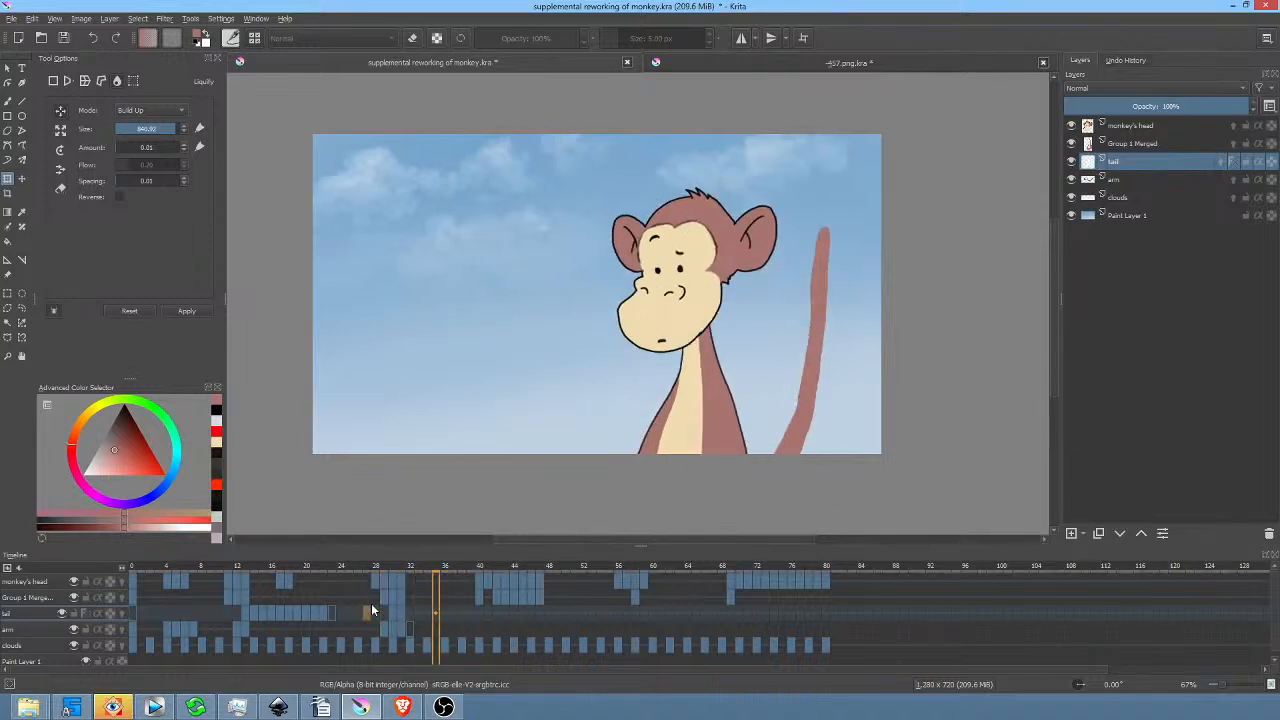
# Pull the tip of the monkey's tail slightly down at frame 30 with the Liquify transform.
pyautogui.press('space')
pyautogui.click(394, 610)
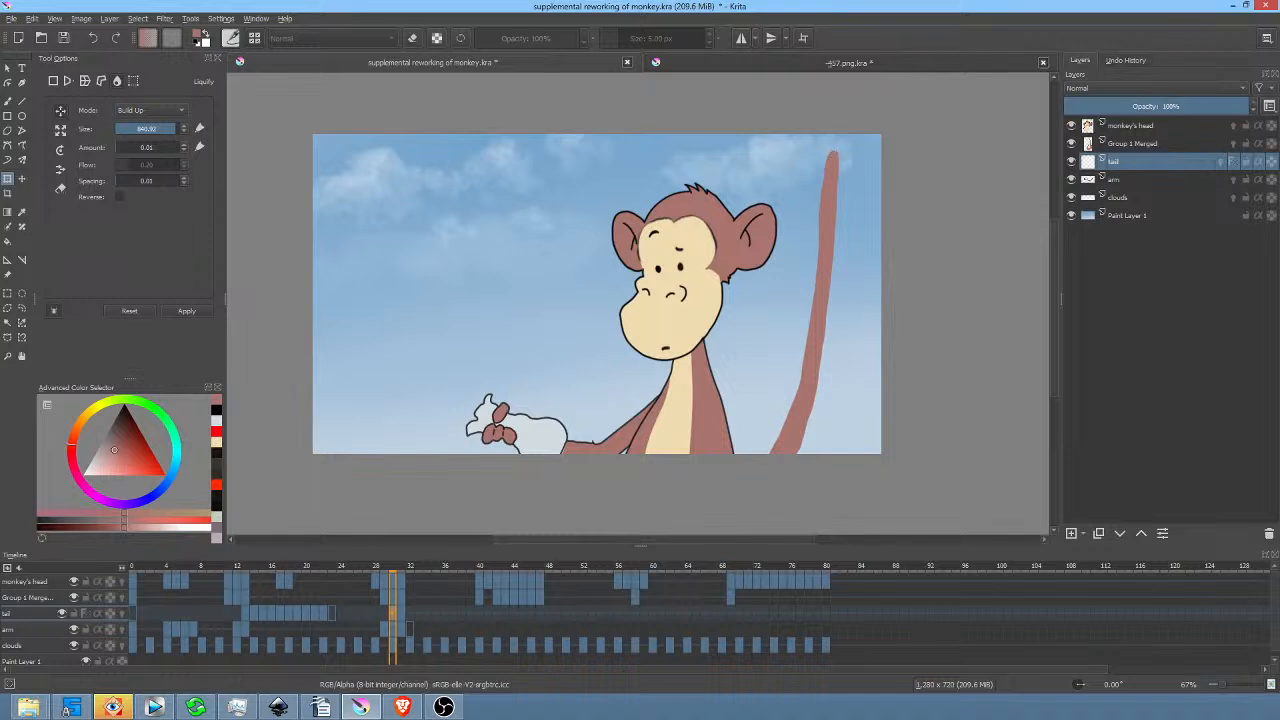
pyautogui.moveTo(842, 146); pyautogui.dragTo(847, 165)
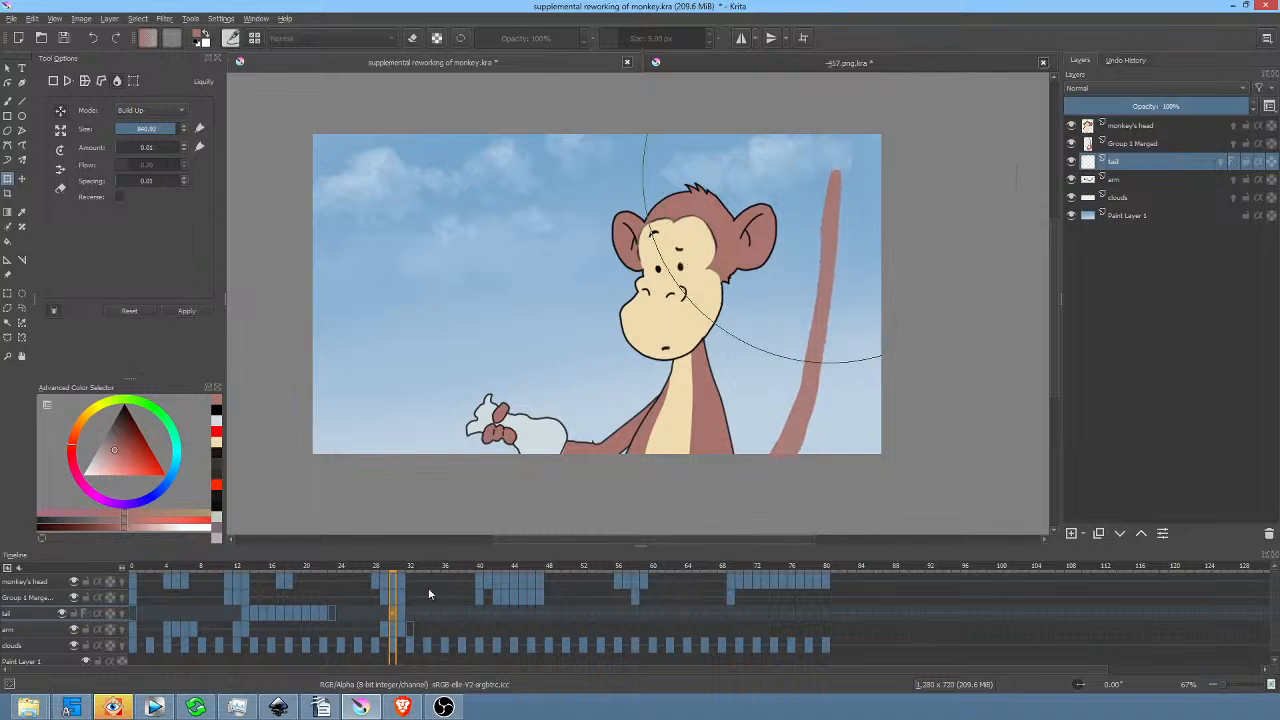
# Add tail keyframes from frame 32 to 35, nudging the tail slightly sideways with Liquify so that it quivers.
pyautogui.click(402, 612)
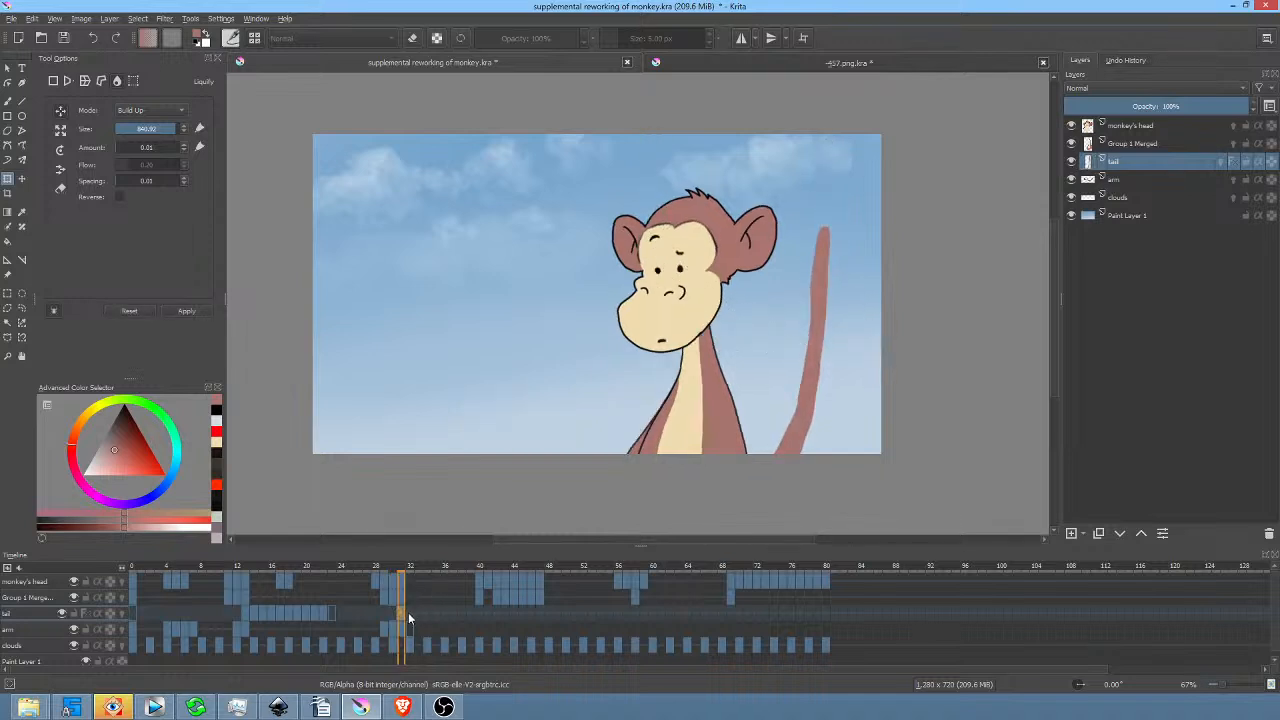
pyautogui.click(408, 612)
pyautogui.click(816, 299)
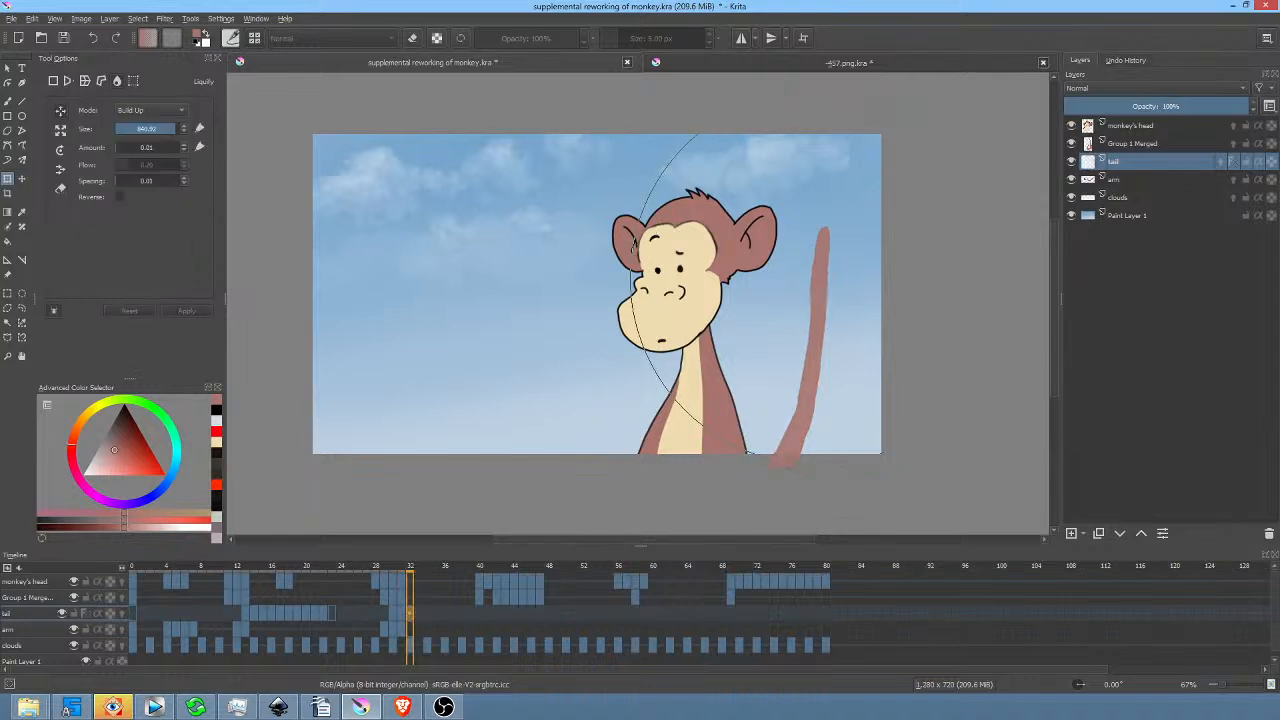
pyautogui.moveTo(821, 265); pyautogui.dragTo(828, 264)
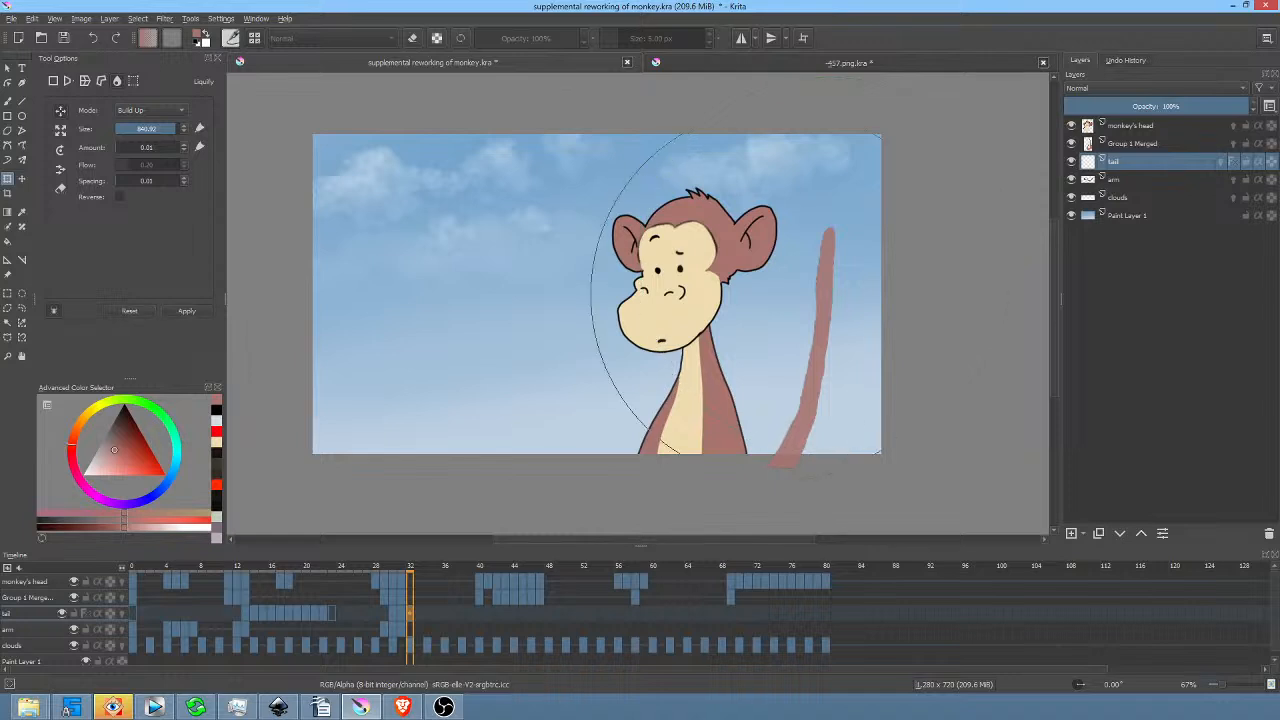
pyautogui.click(417, 611)
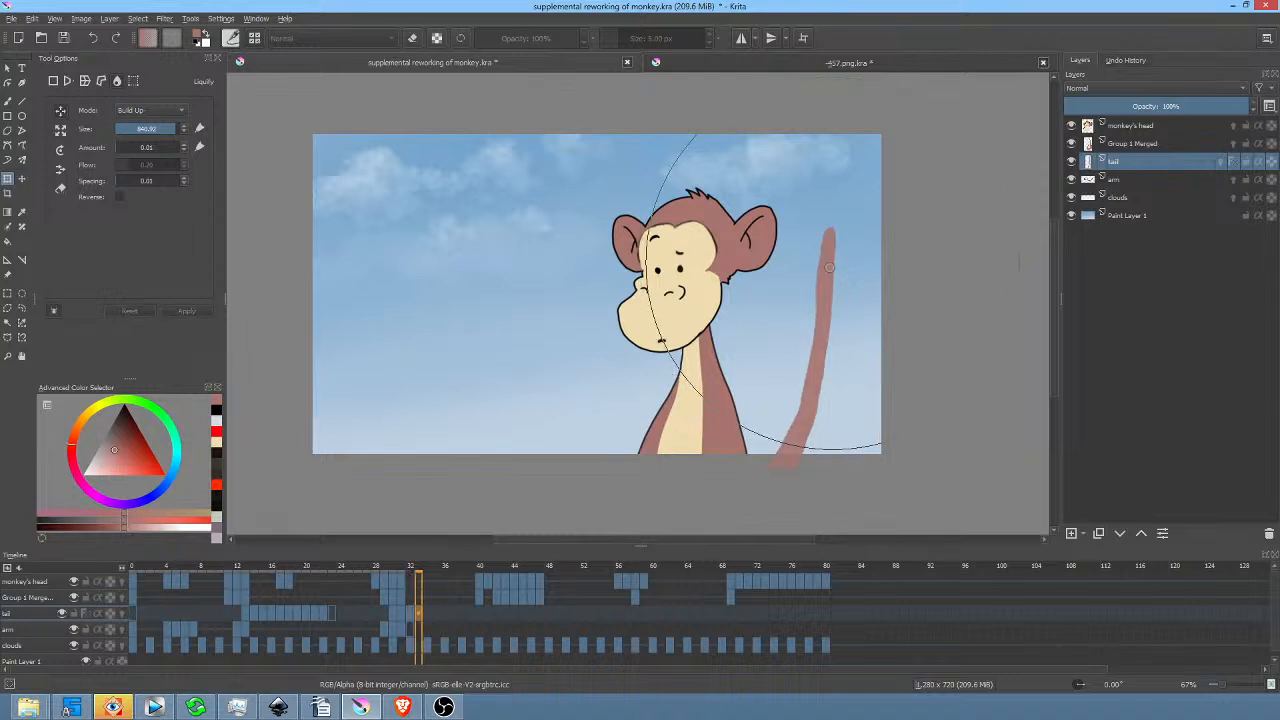
pyautogui.click(825, 258)
pyautogui.click(427, 613)
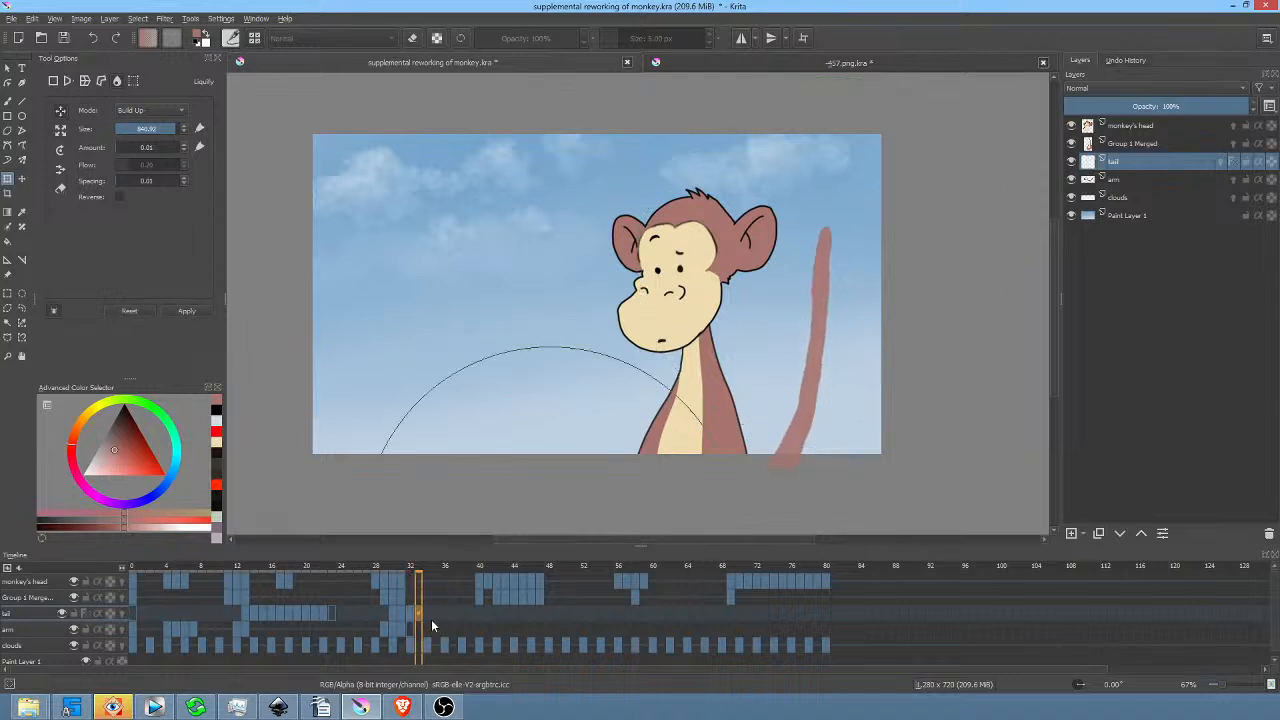
pyautogui.moveTo(816, 273); pyautogui.dragTo(826, 266)
pyautogui.click(433, 612)
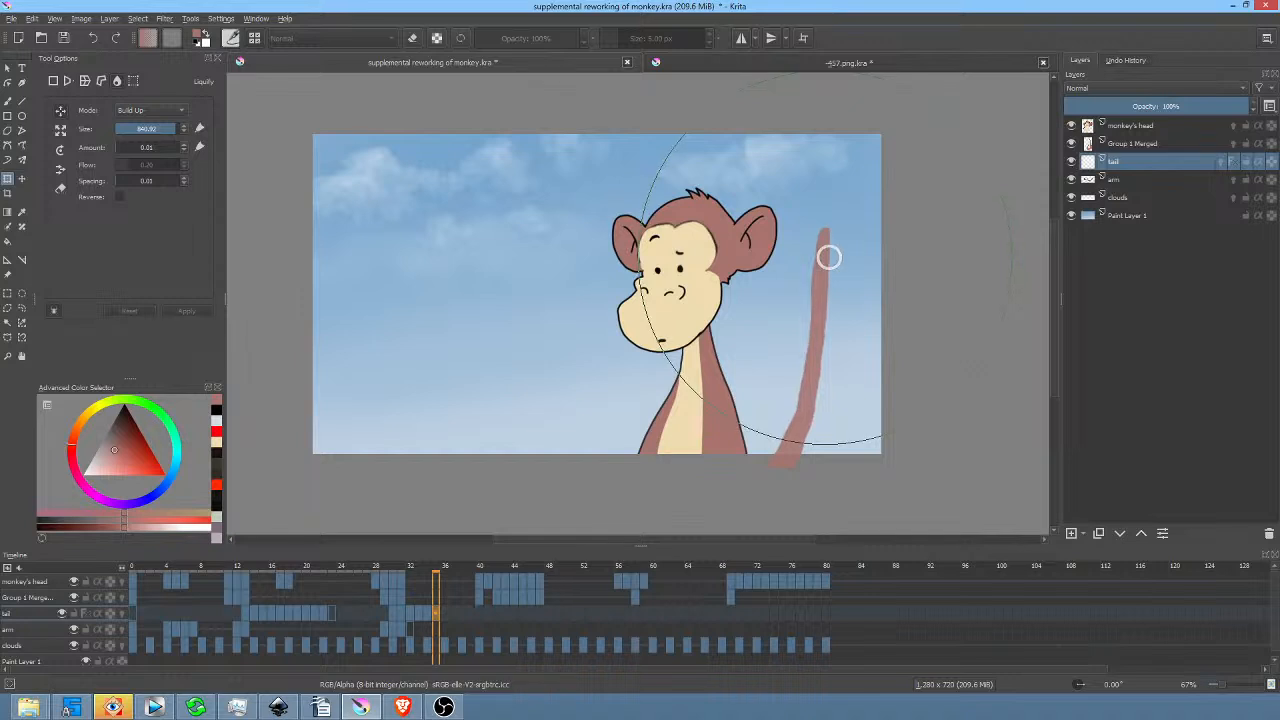
# Play the animation from frame 29 to review the tail's quiver after it rises.
pyautogui.click(381, 614)
pyautogui.press('space')
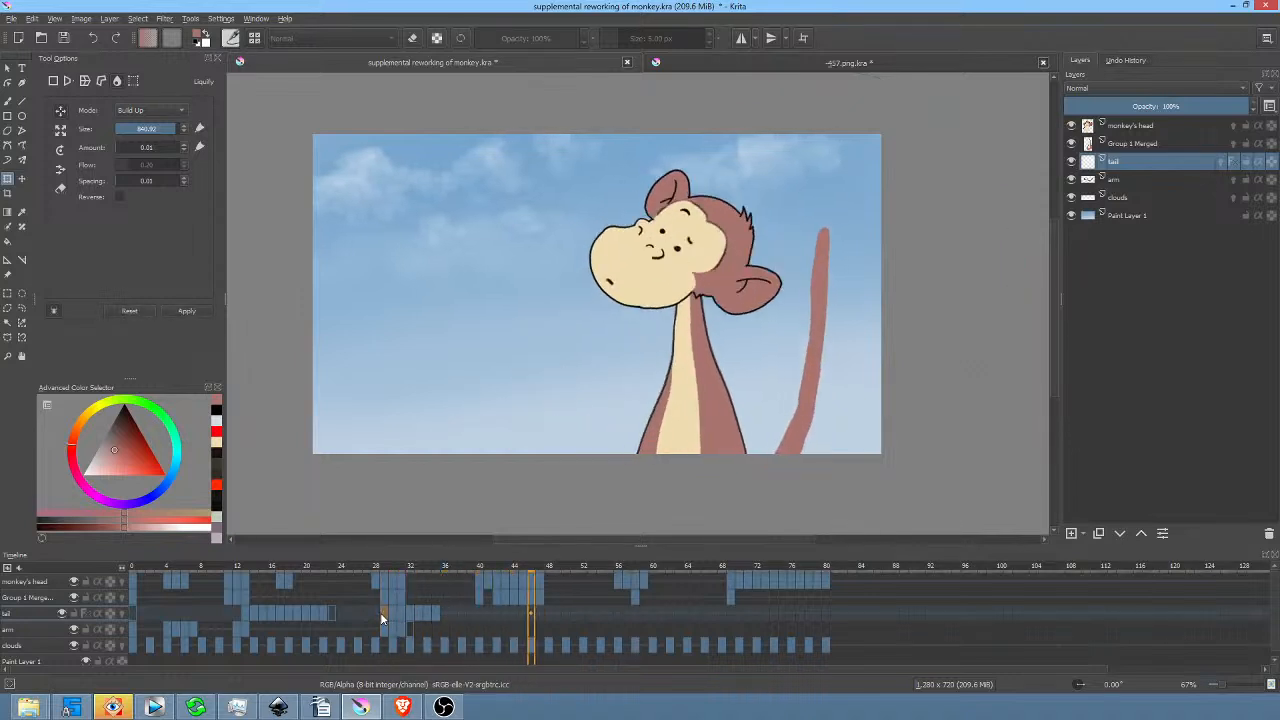
pyautogui.press('space')
# Bend the tail down toward the canvas's right edge at frame 38 with Liquify.
pyautogui.click(463, 614)
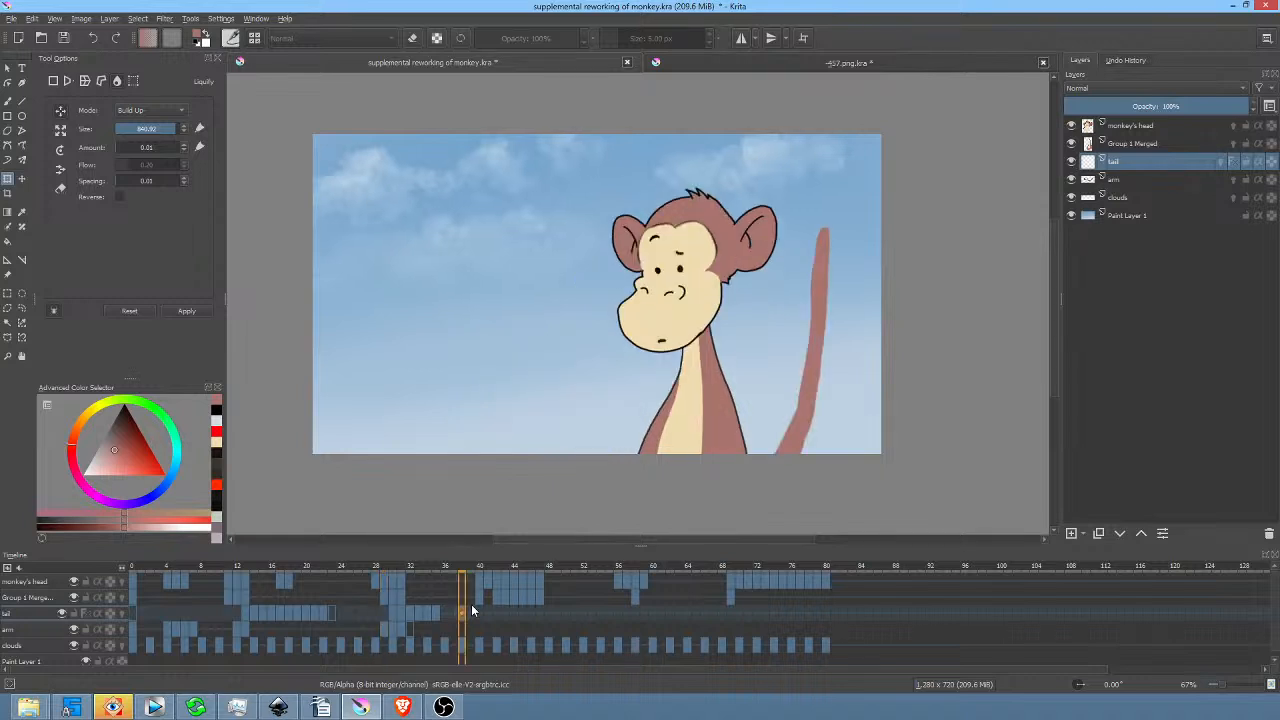
pyautogui.click(819, 302)
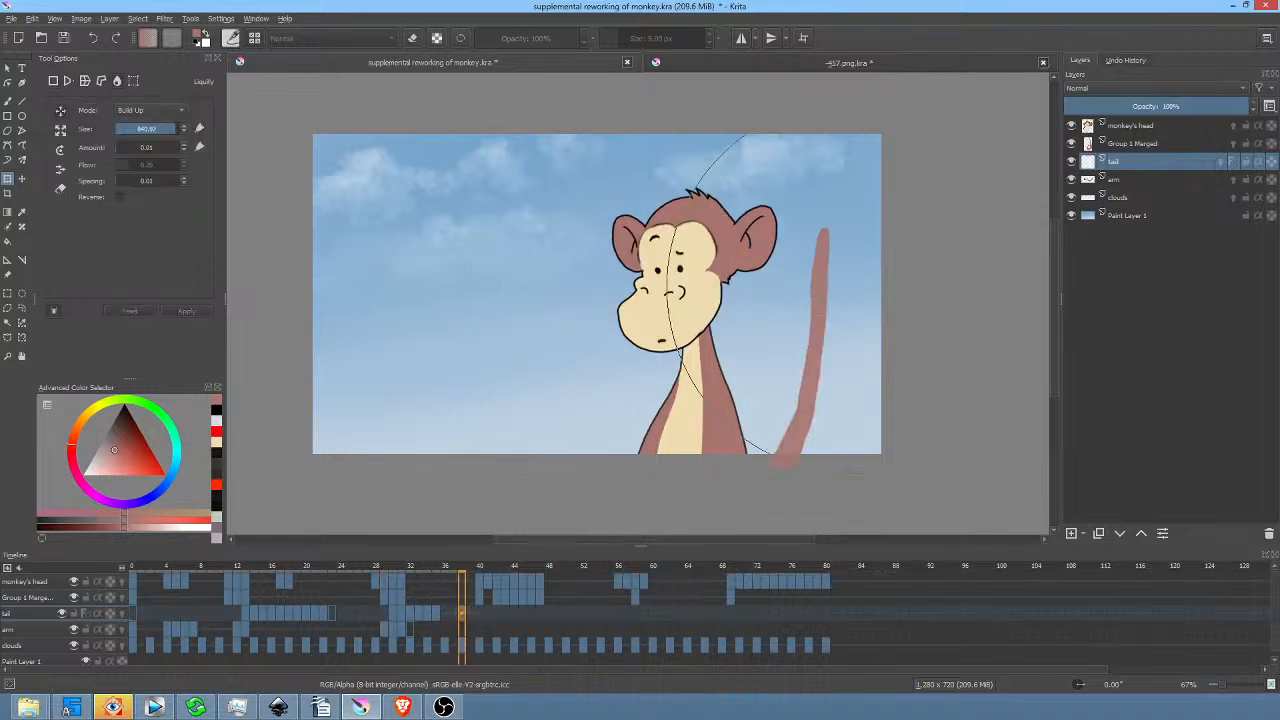
pyautogui.moveTo(819, 274); pyautogui.dragTo(872, 325)
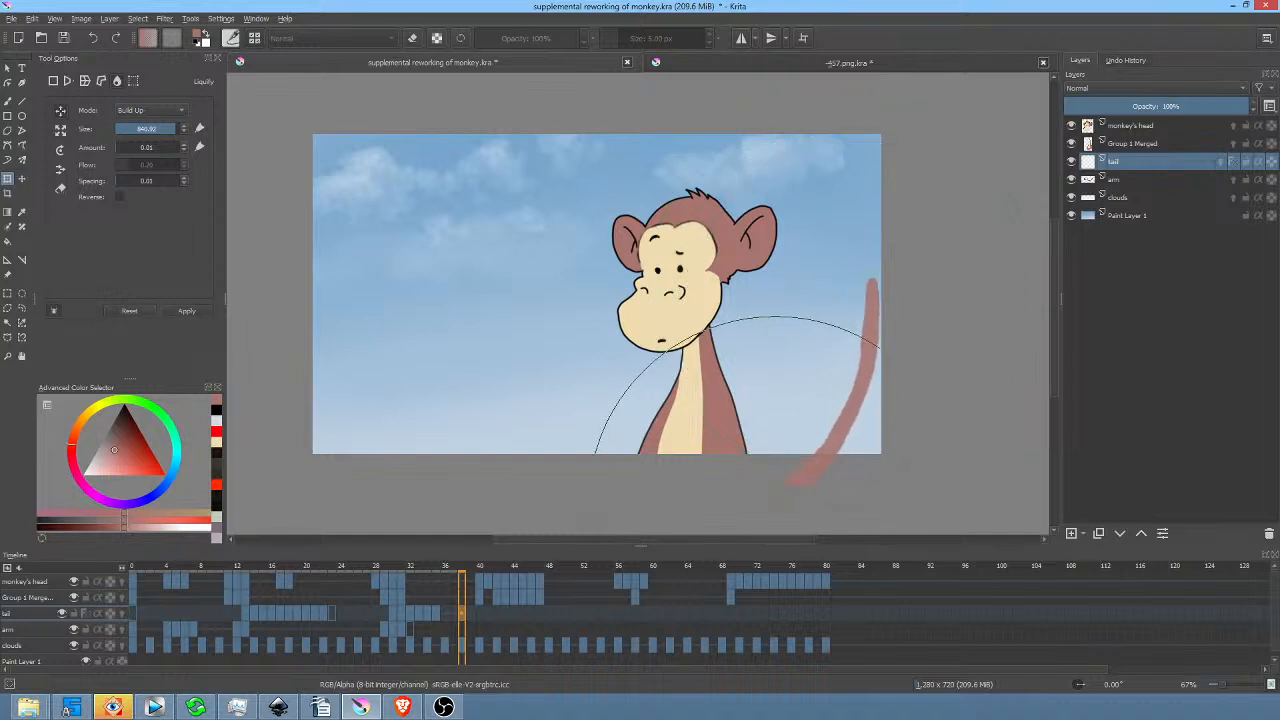
pyautogui.moveTo(774, 501); pyautogui.dragTo(760, 493)
# Push the tail farther down and past the canvas's right edge at frame 39, and leave frame 40 of the tail layer blank.
pyautogui.click(470, 613)
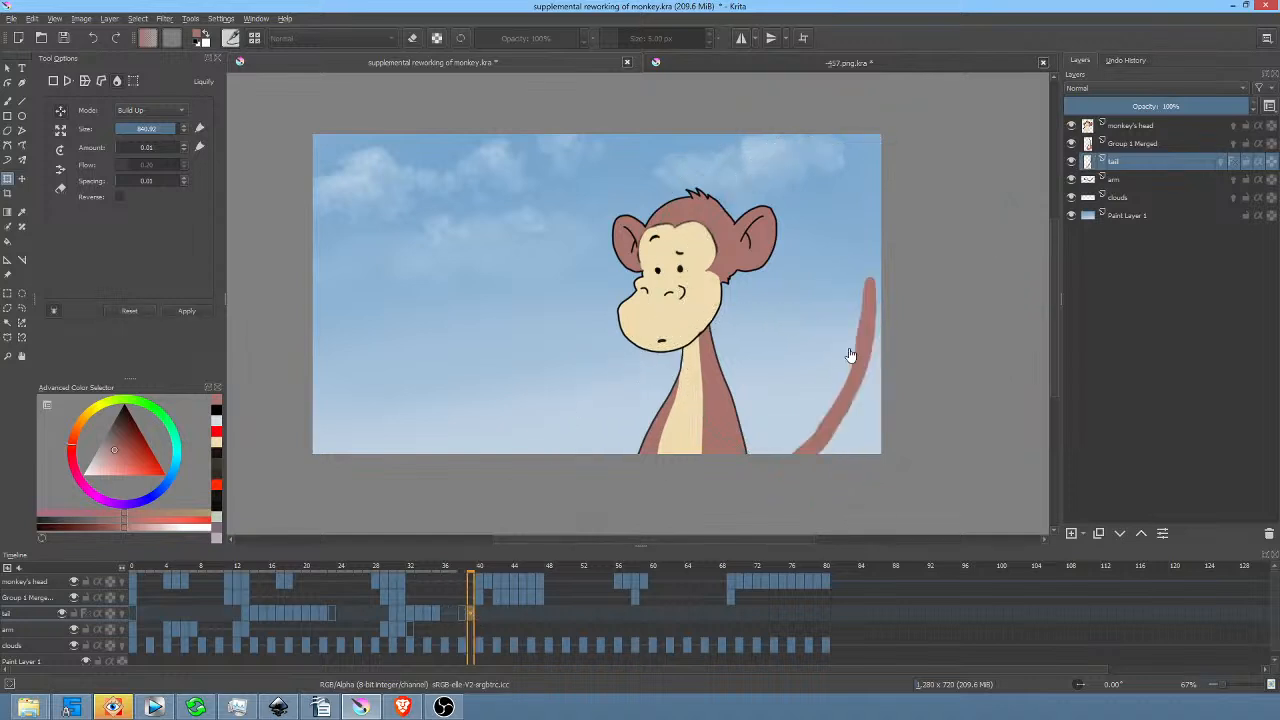
pyautogui.moveTo(868, 362); pyautogui.dragTo(877, 403)
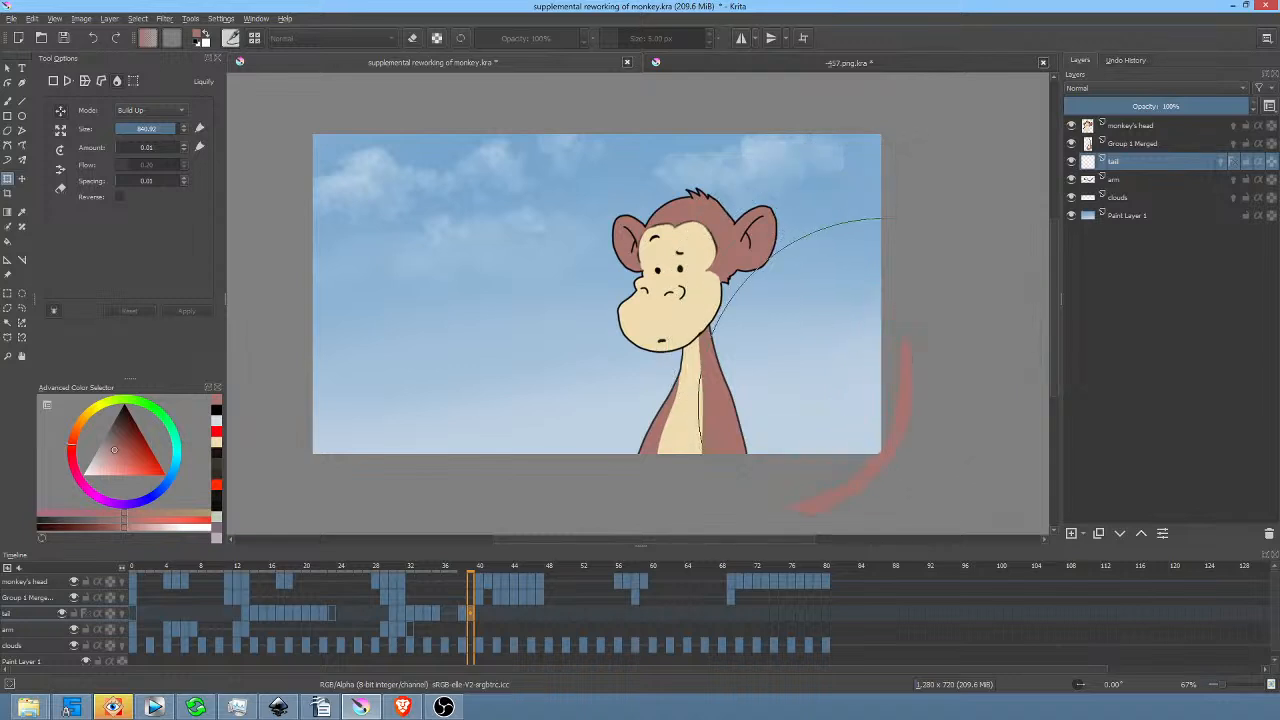
pyautogui.moveTo(856, 498)
pyautogui.mouseDown()
pyautogui.moveTo(796, 510)
pyautogui.moveTo(757, 485)
pyautogui.mouseUp()
pyautogui.moveTo(869, 368); pyautogui.dragTo(890, 387)
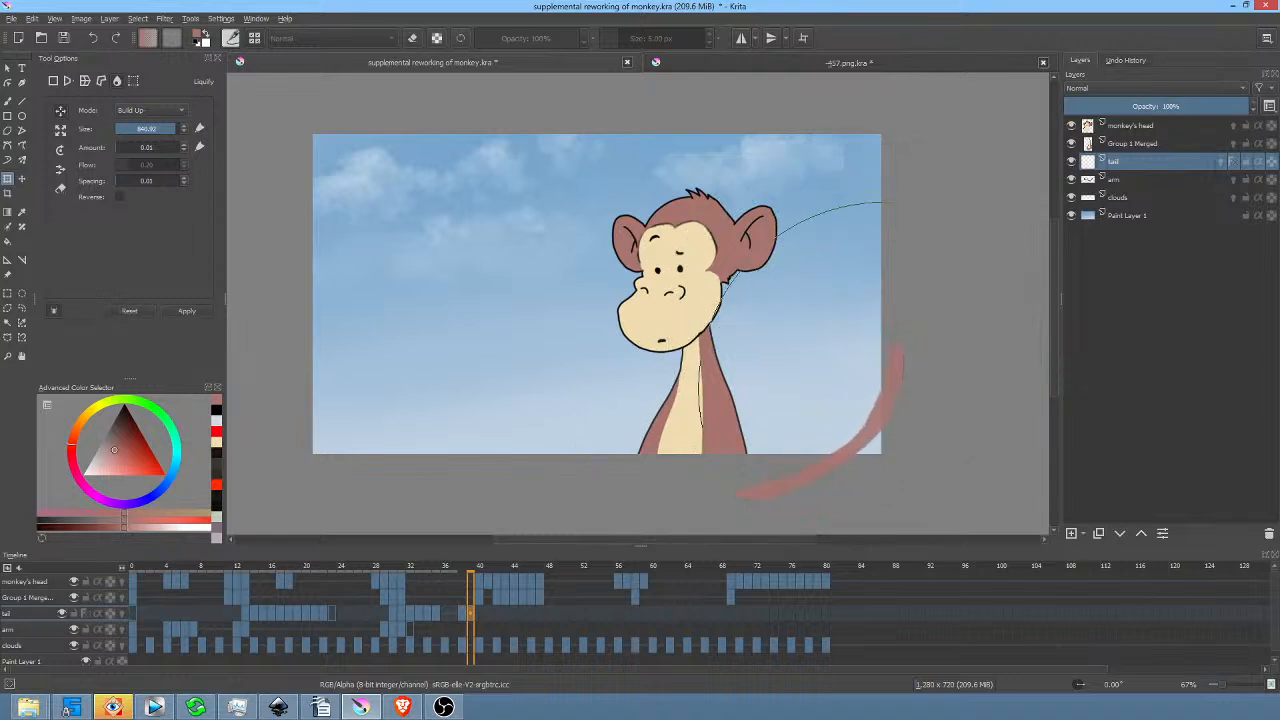
pyautogui.click(478, 613)
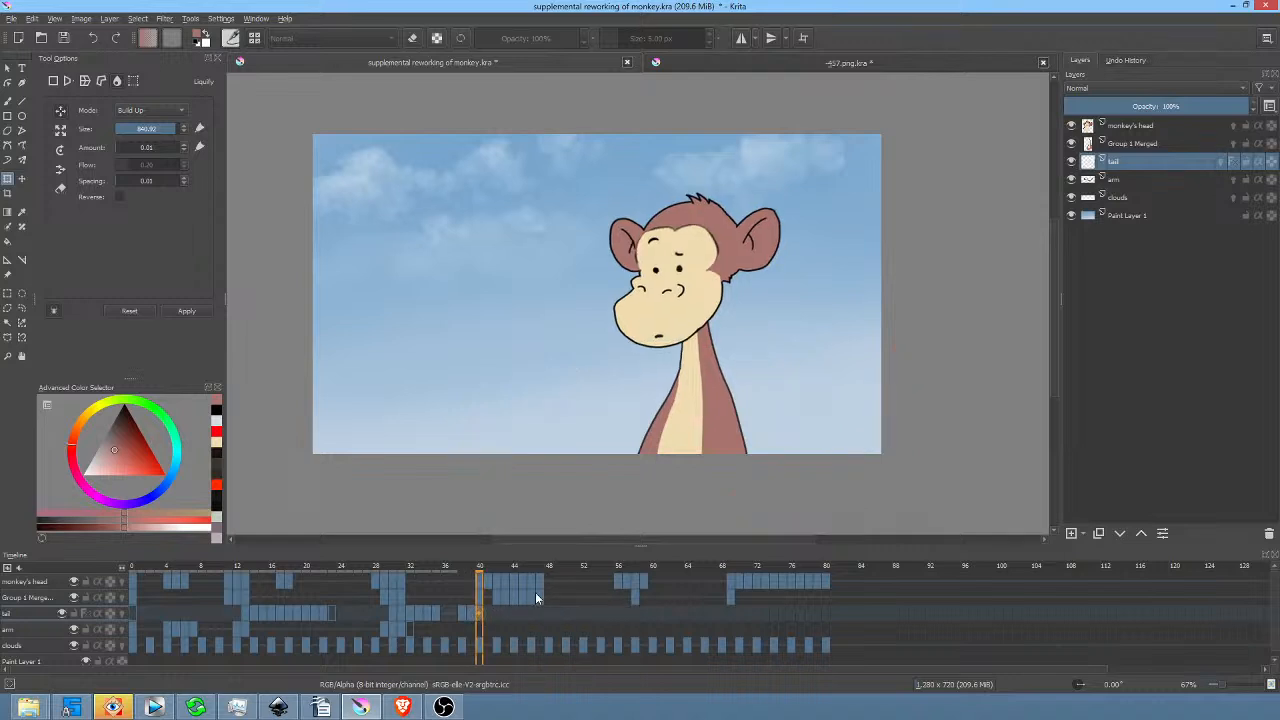
# Play the animation from frame 12 to review the whole tail movement, and return to frame 33.
pyautogui.click(234, 610)
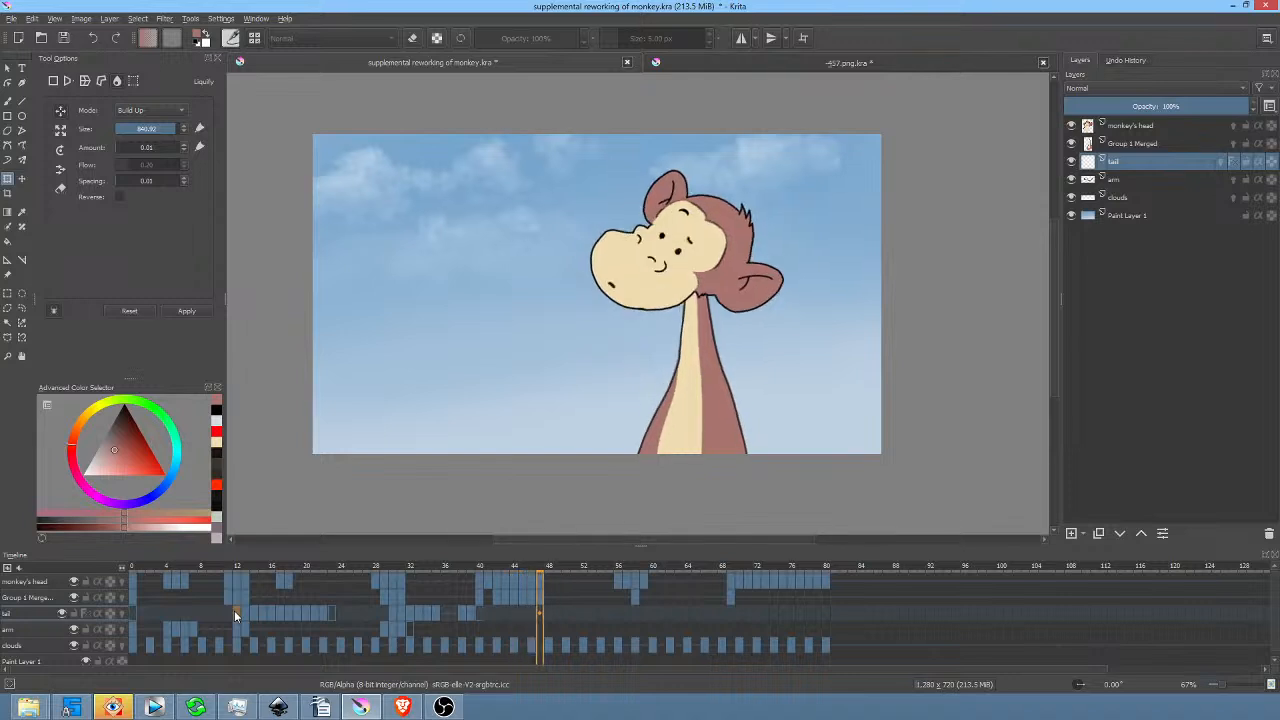
pyautogui.press('space')
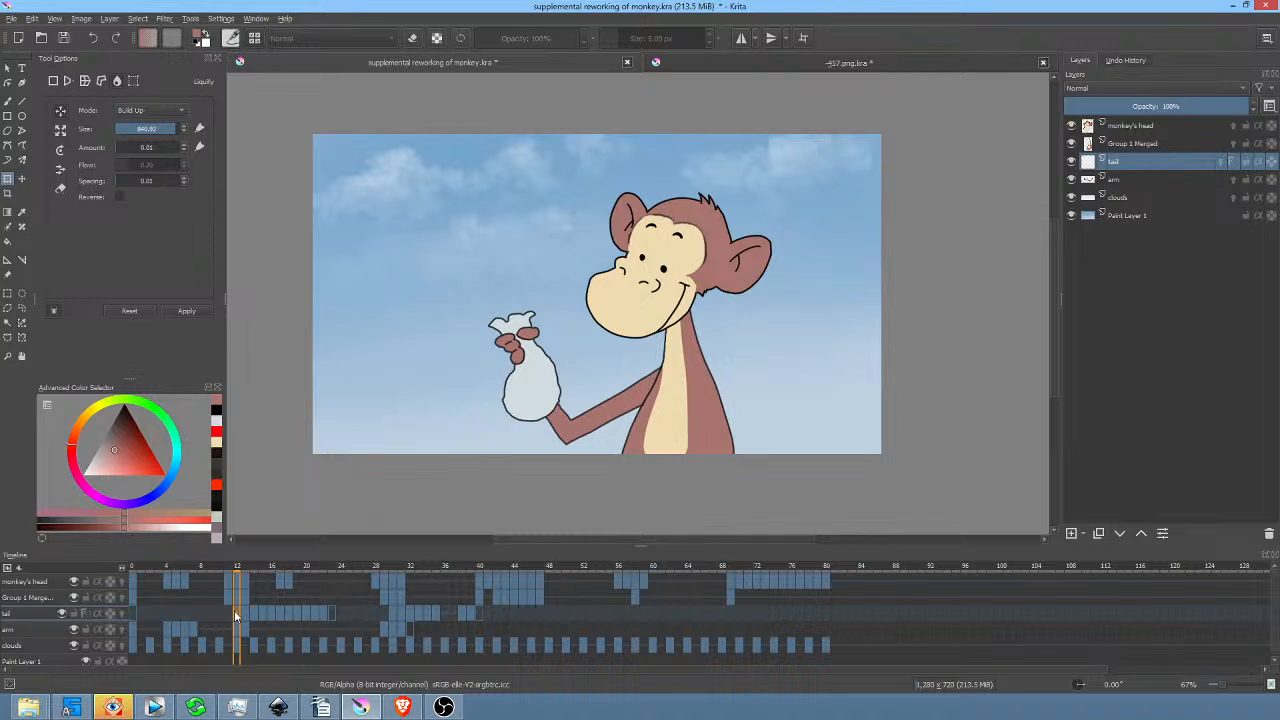
pyautogui.moveTo(392, 570)
pyautogui.mouseDown()
pyautogui.moveTo(552, 574)
pyautogui.moveTo(410, 582)
pyautogui.mouseUp()
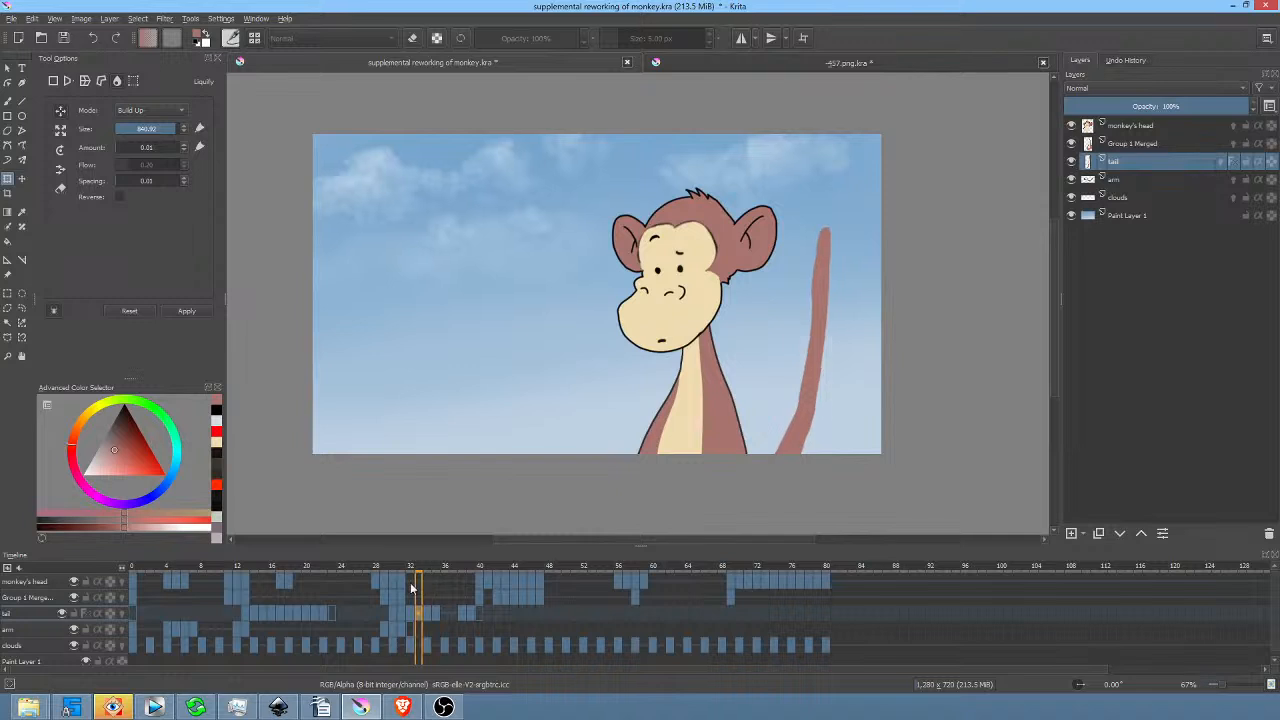
# Turn on the tail layer's outline style and flatten it into the drawings by grouping the layer and merging the group.
pyautogui.moveTo(1249, 168)
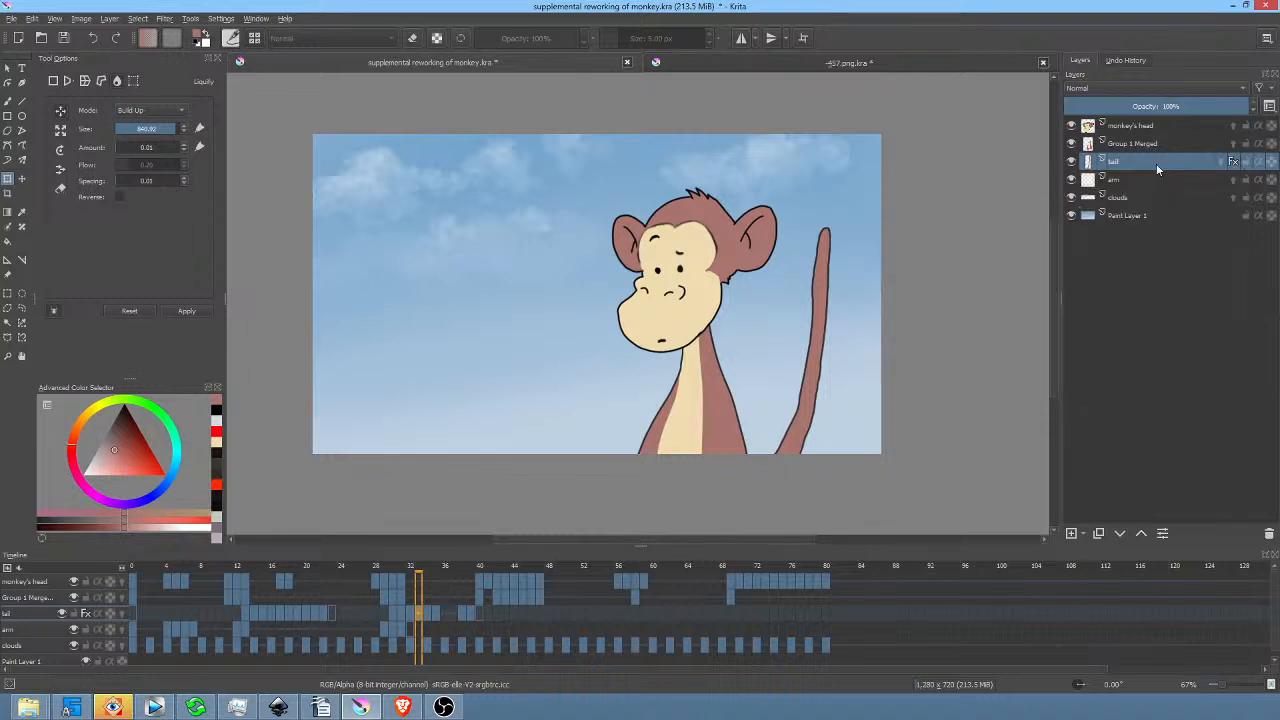
pyautogui.hotkey('ctrl', 'g')
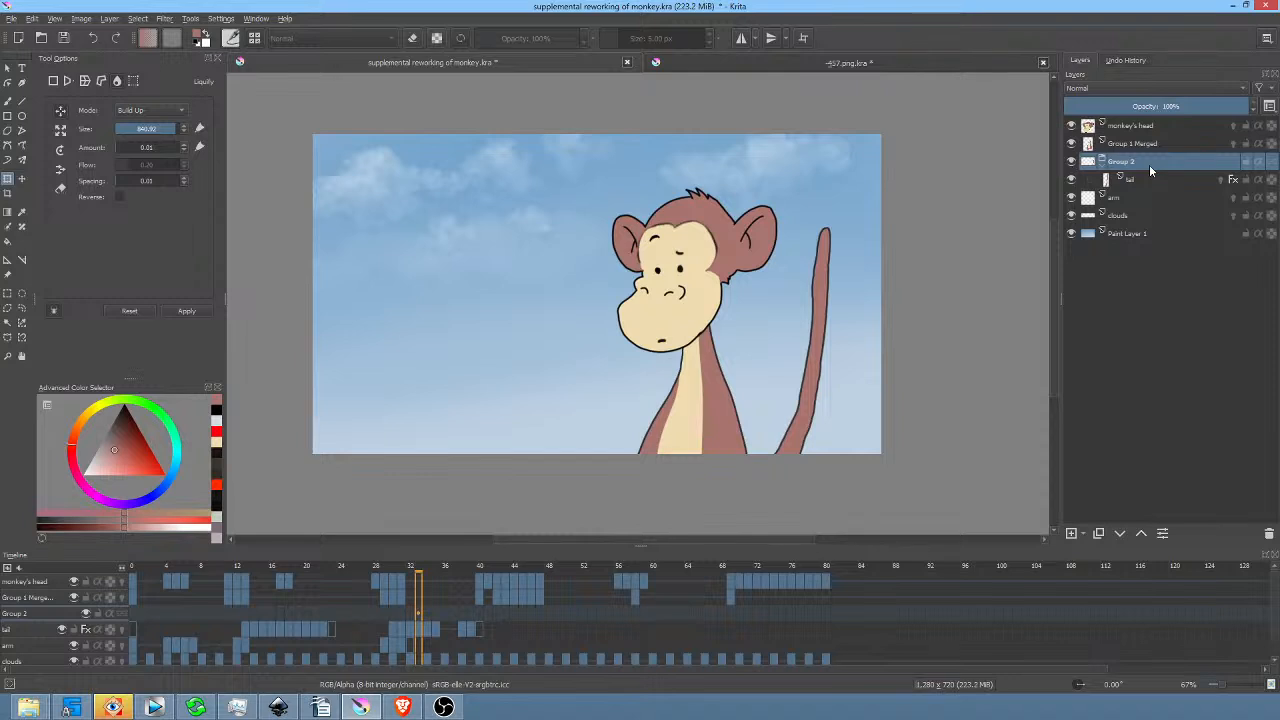
pyautogui.hotkey('ctrl', 'e')
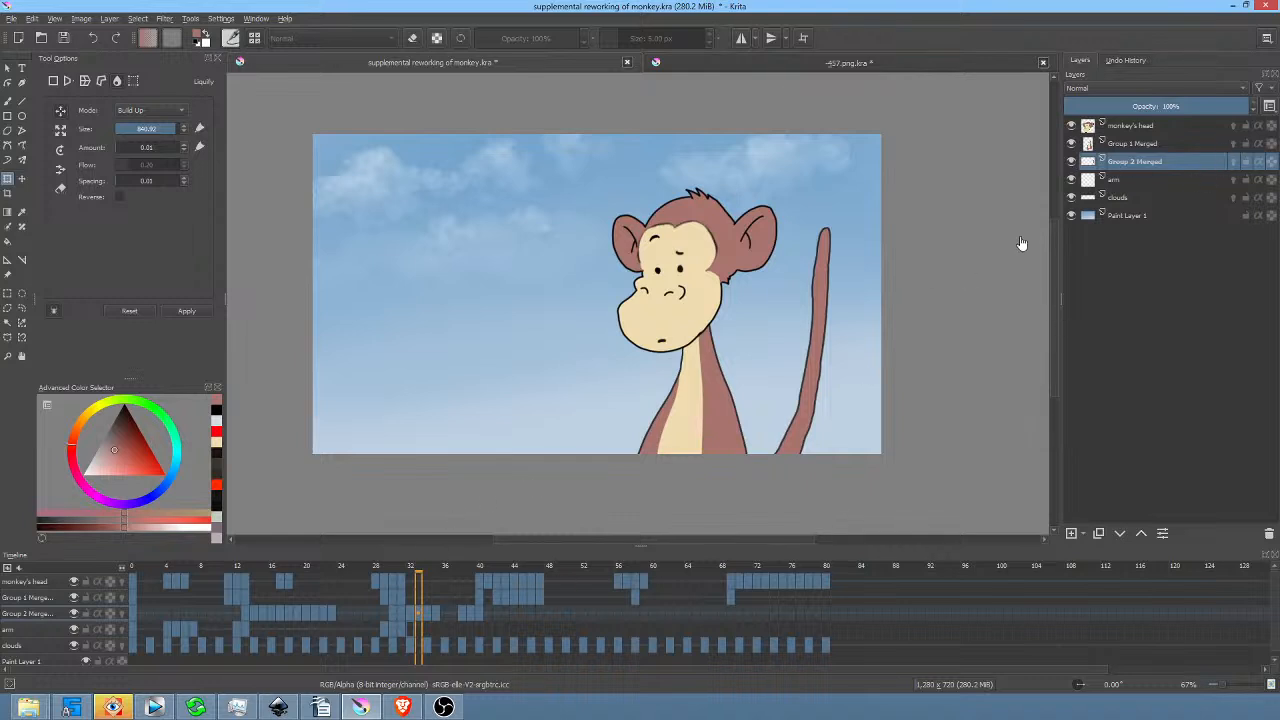
# Rename the merged tail layer as "tail".
pyautogui.doubleClick(1160, 162)
pyautogui.write('tail')
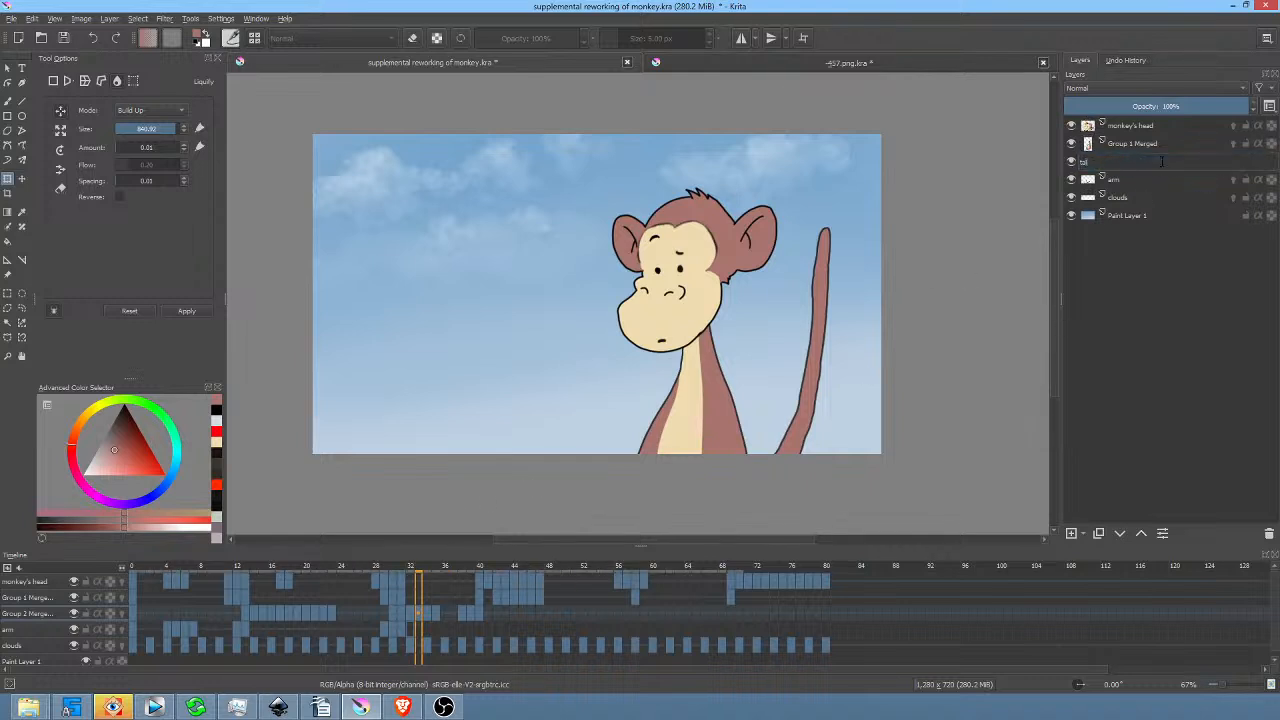
pyautogui.press('Return')
pyautogui.doubleClick(1161, 162)
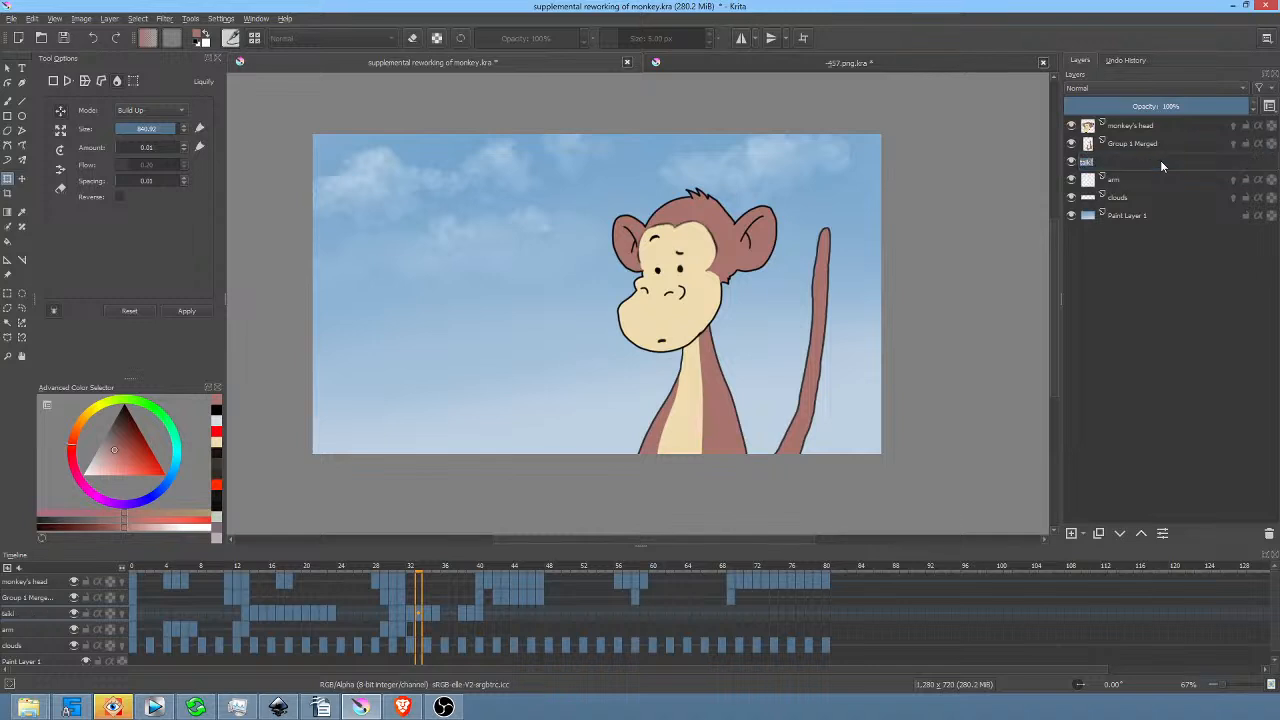
pyautogui.press('Return')
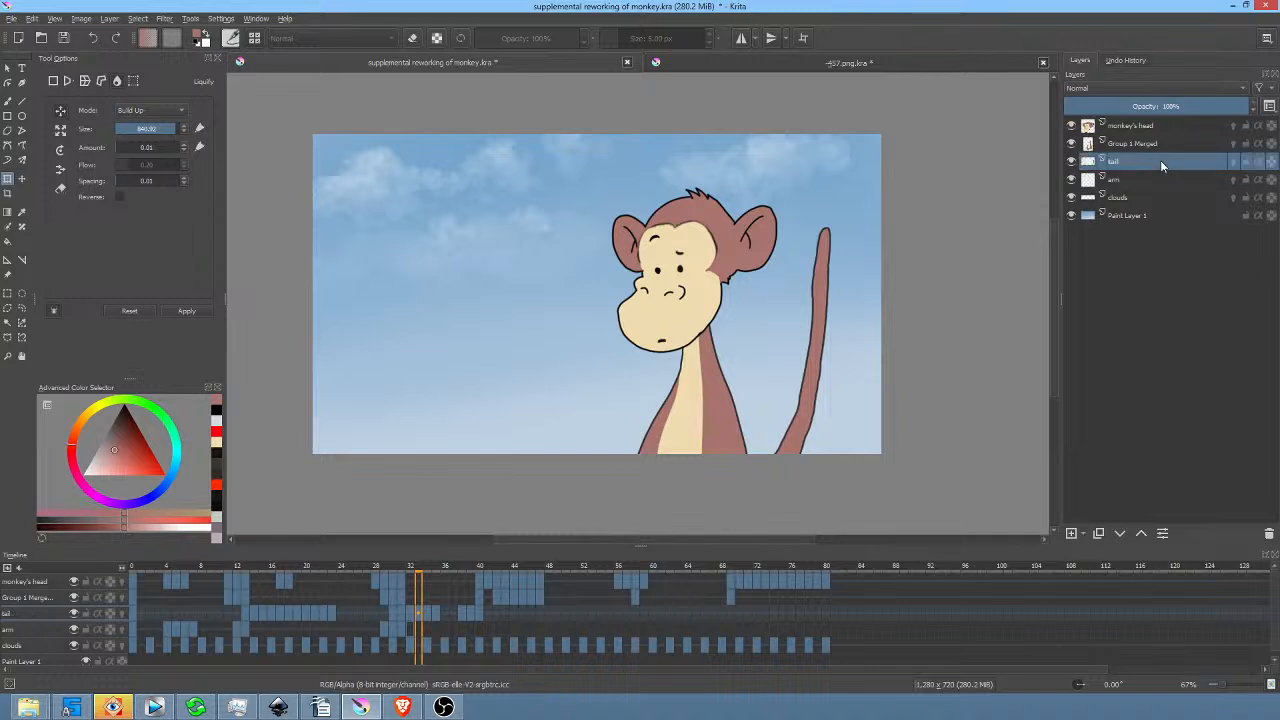
# Check what the Group 1 Merged layer contains by toggling its visibility, and rename it as "body".
pyautogui.click(1071, 143)
pyautogui.click(1070, 143)
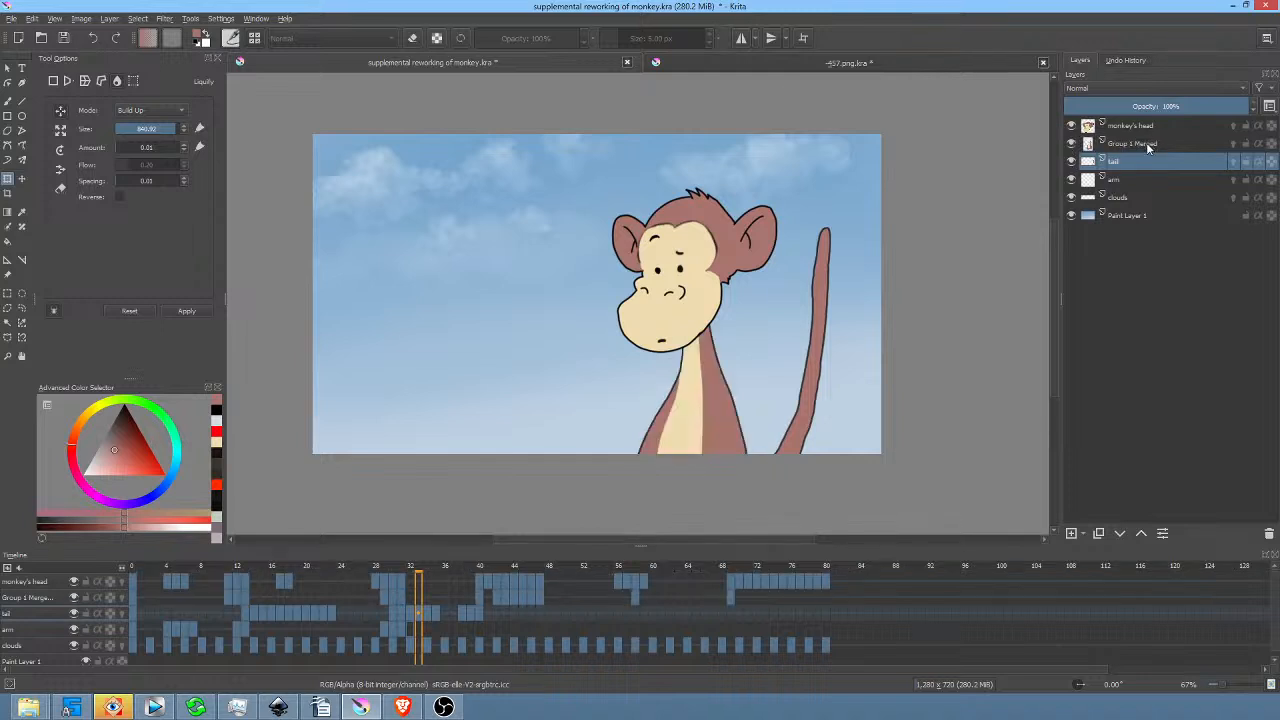
pyautogui.doubleClick(1146, 142)
pyautogui.write('body')
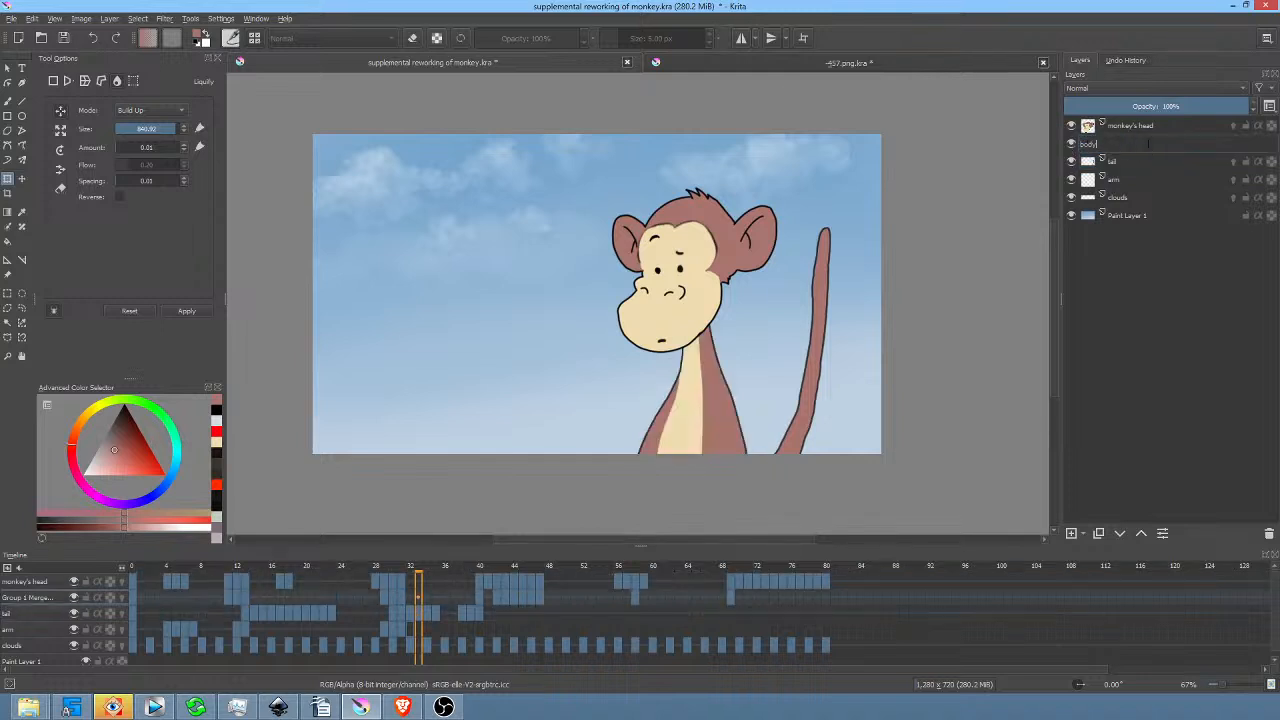
pyautogui.press('Return')
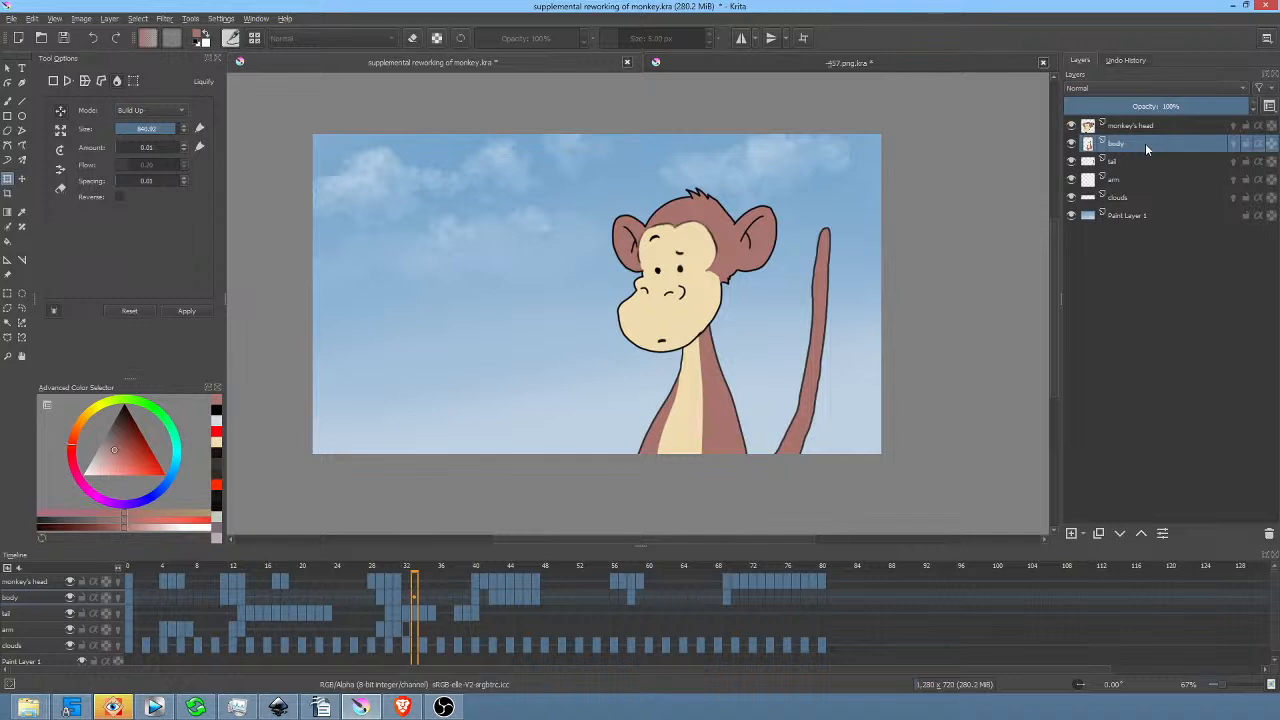
# Play the animation from frame 0 to review the monkey with its outlined tail.
pyautogui.click(128, 611)
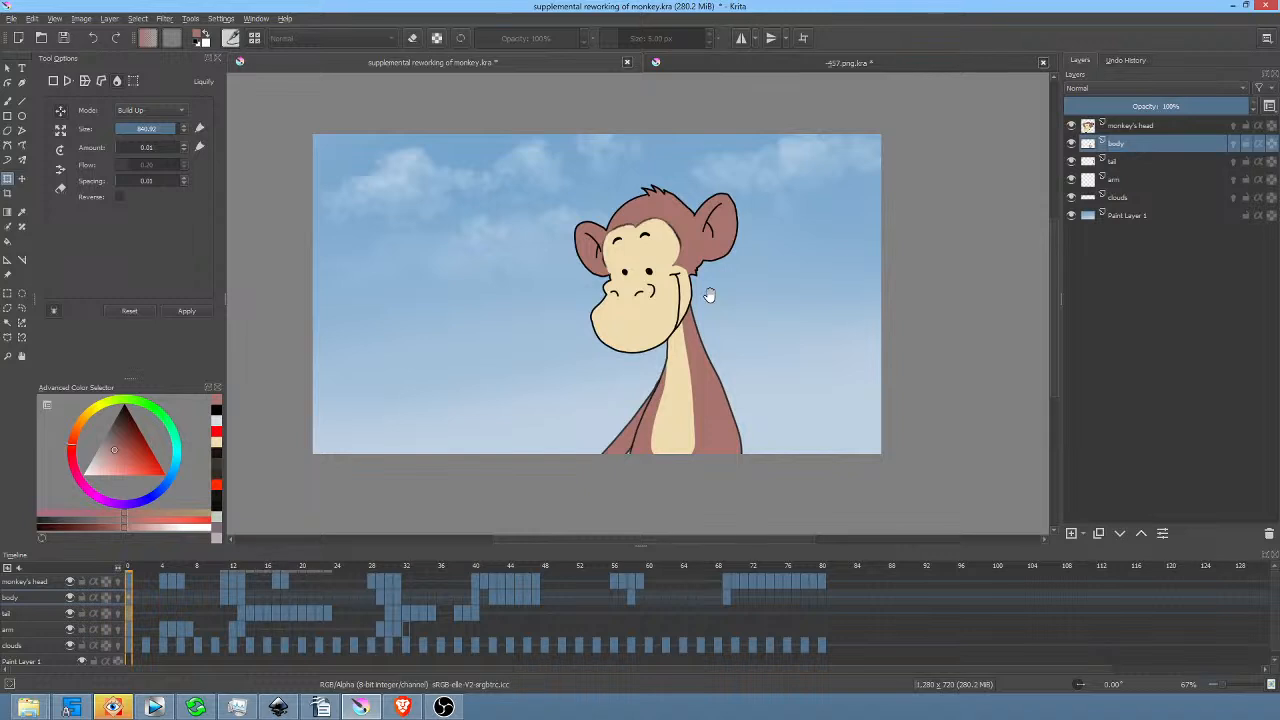
pyautogui.press('space')
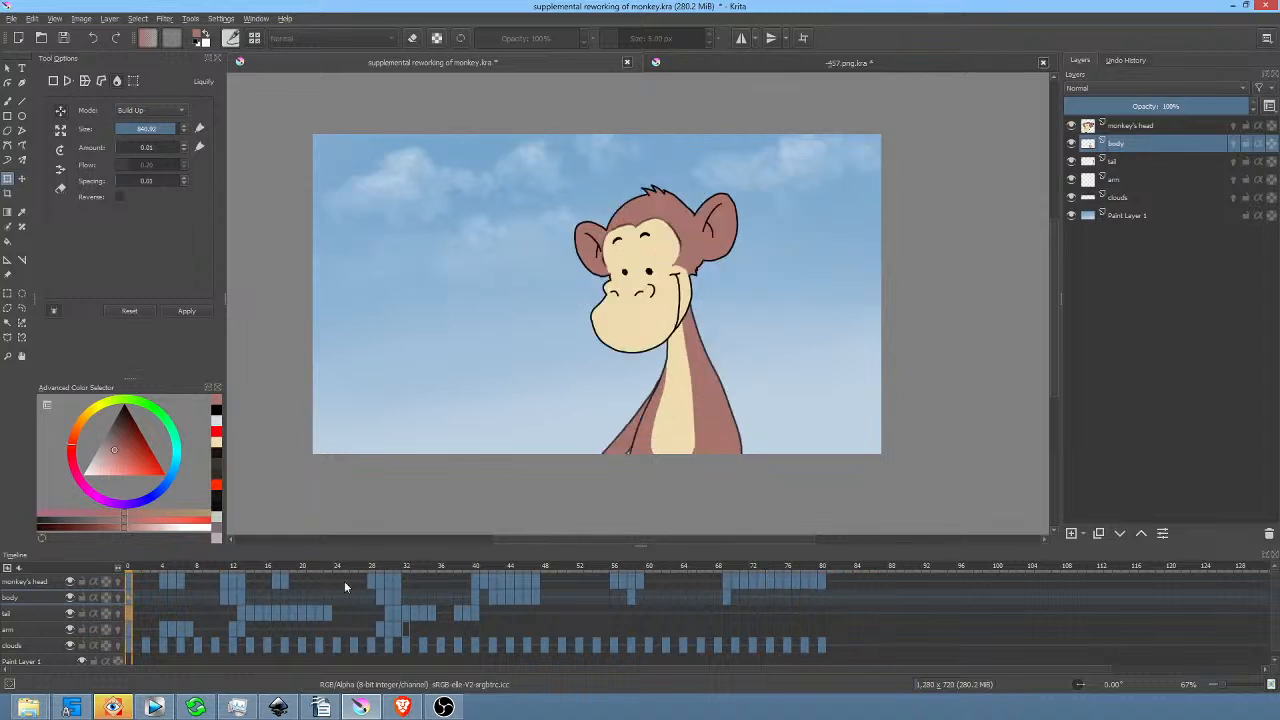
pyautogui.press('space')
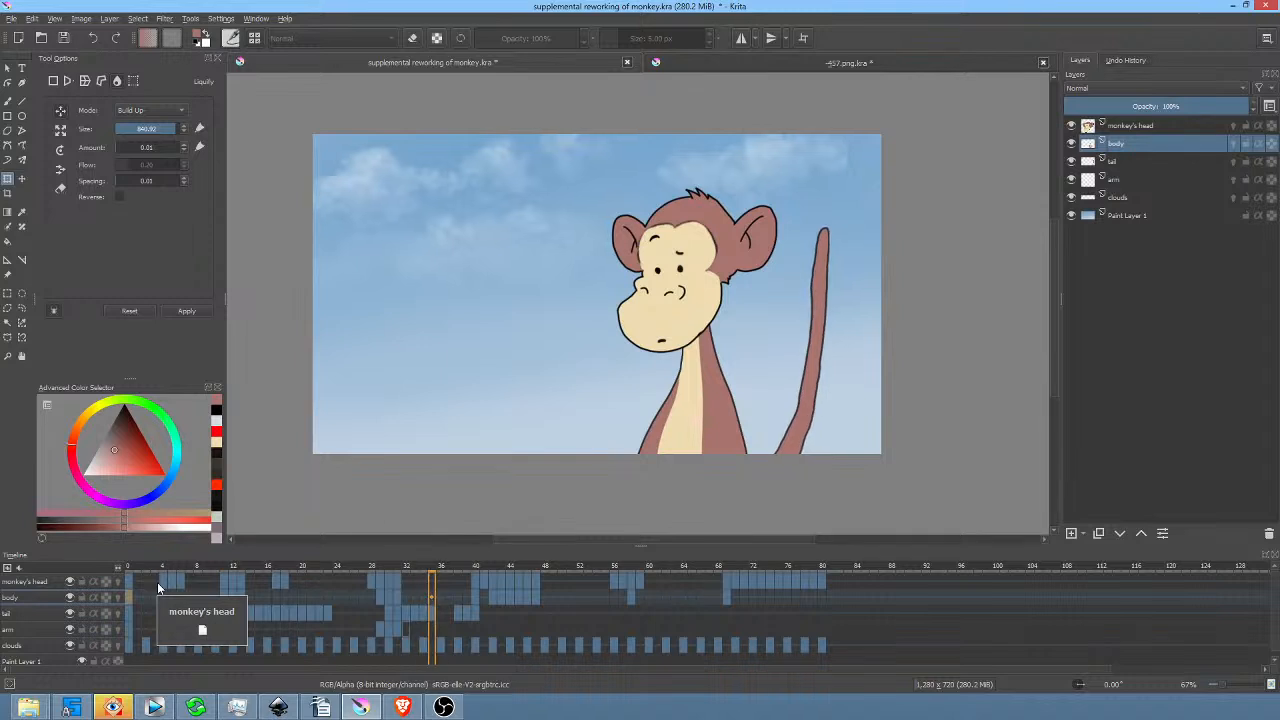
pyautogui.press('space')
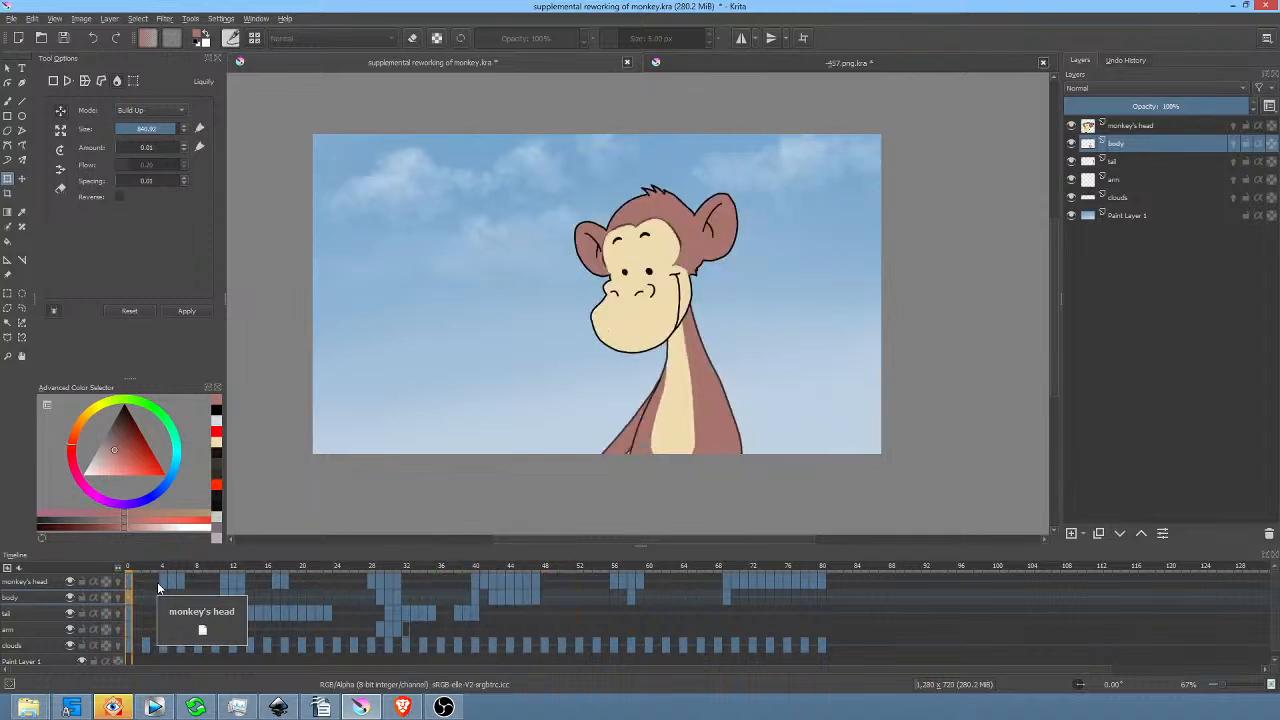
# Add a new paint layer above the monkey's head layer and name it "stink".
pyautogui.click(1157, 128)
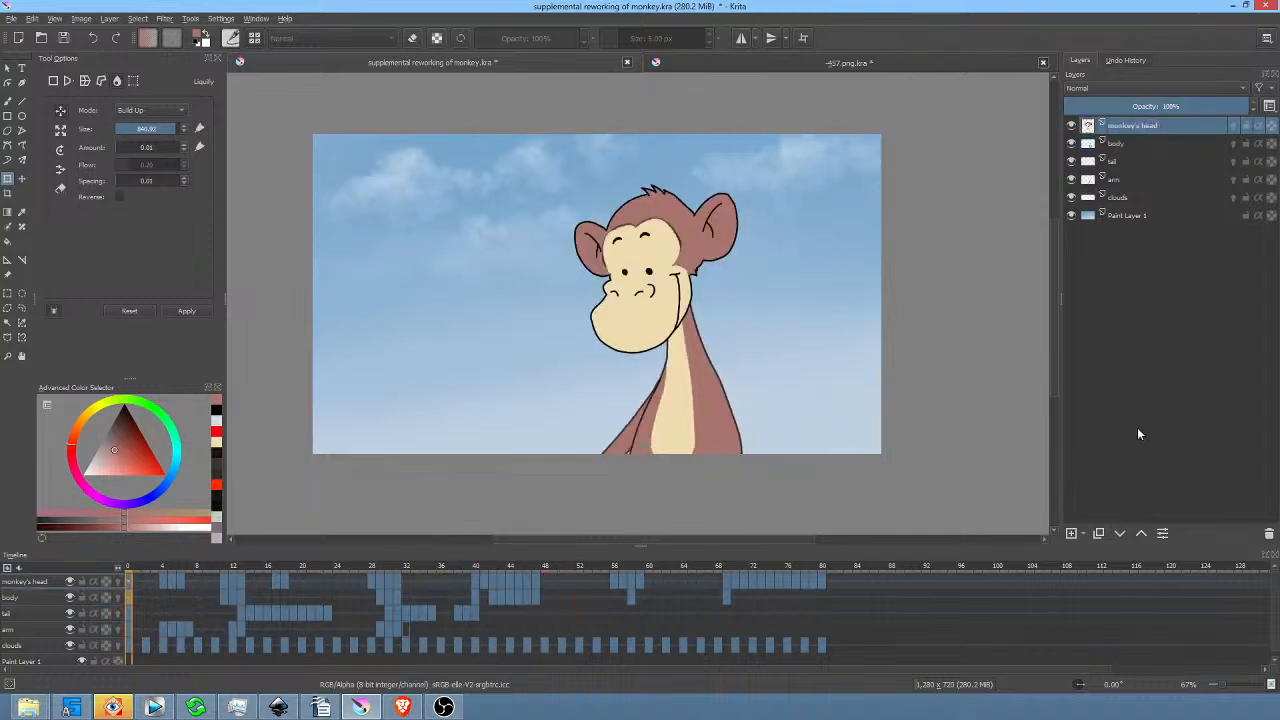
pyautogui.click(1071, 533)
pyautogui.doubleClick(1148, 128)
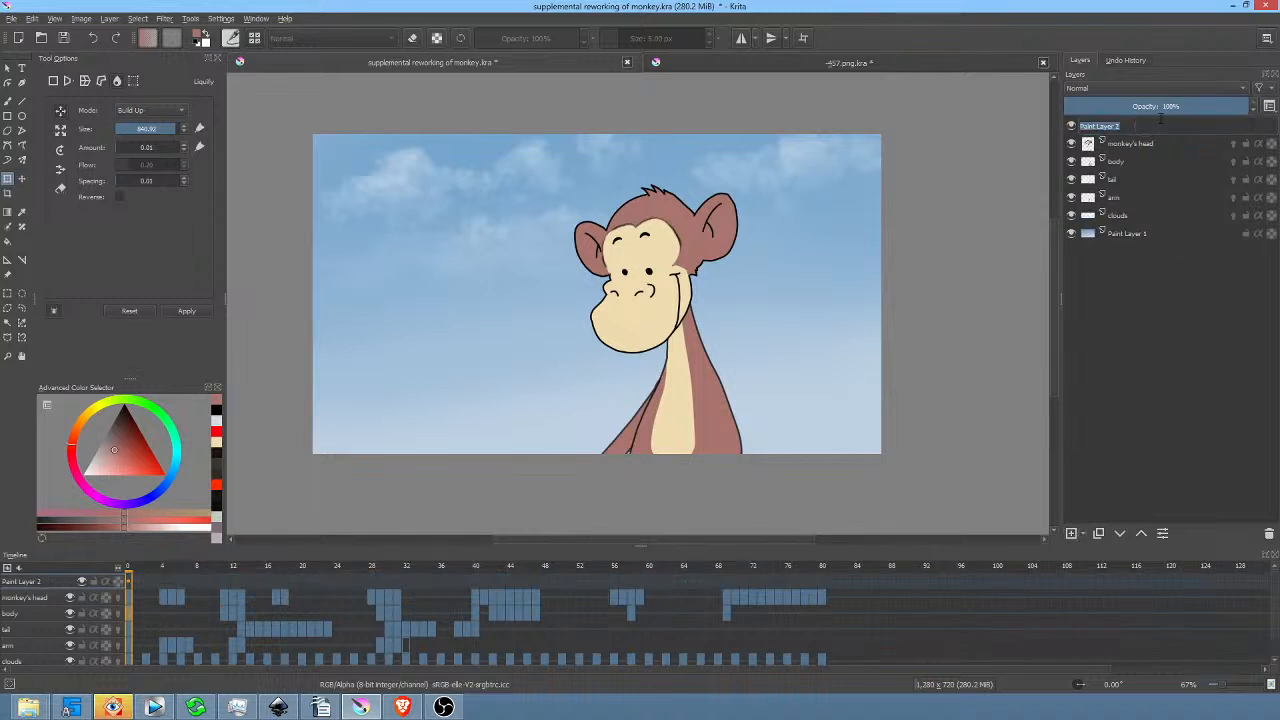
pyautogui.write('drink')
pyautogui.press('Return')
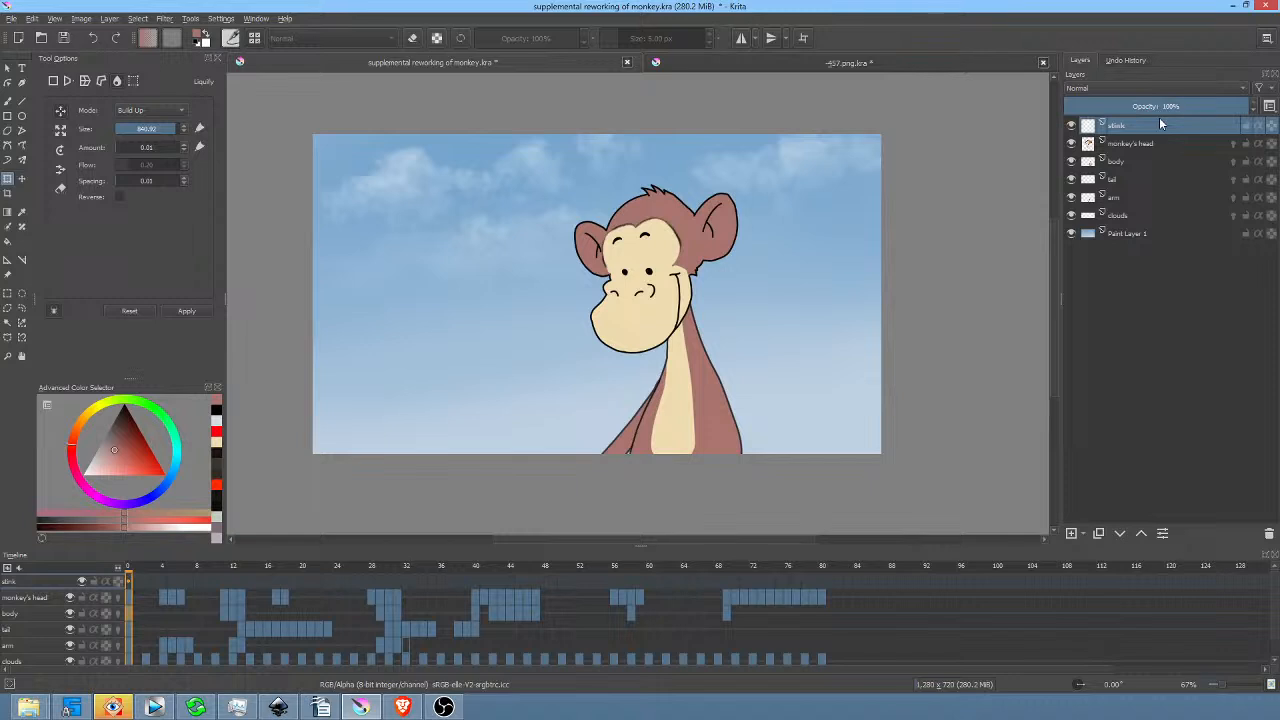
# Set the paint colour to white and switch to the freehand brush with the Basic-5 Size Opacity preset.
pyautogui.moveTo(95, 469); pyautogui.dragTo(20, 533)
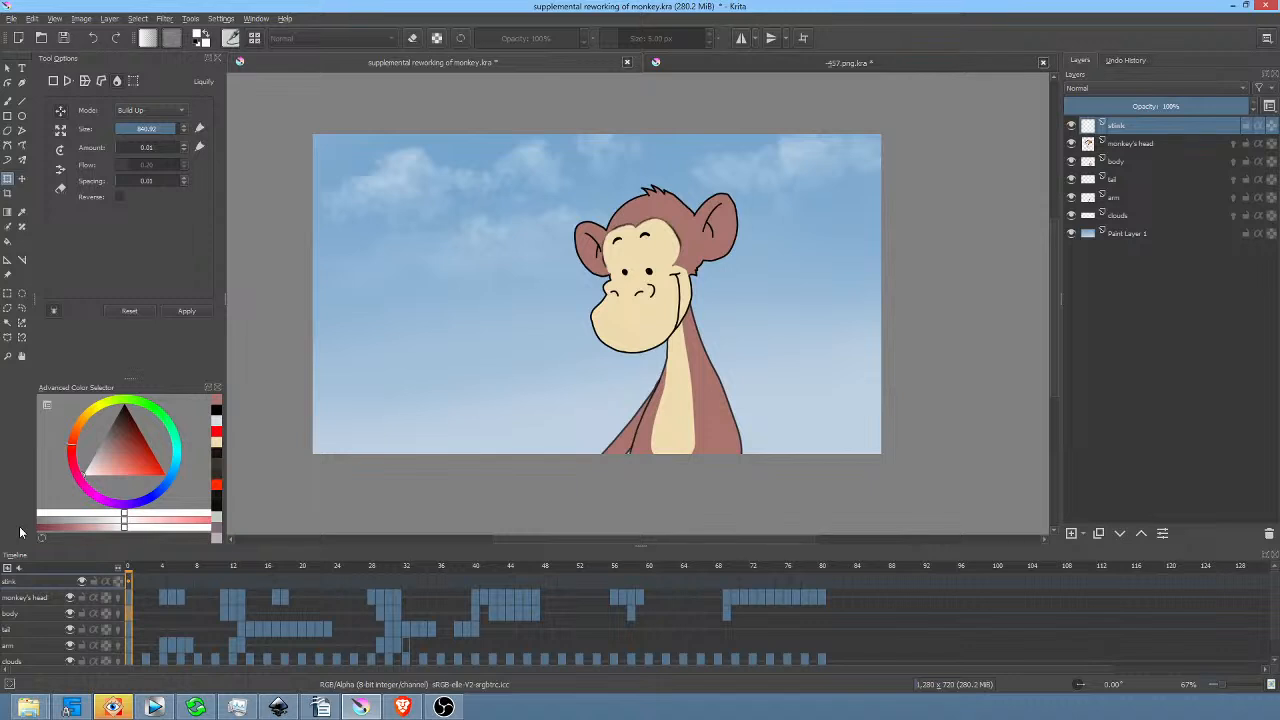
pyautogui.rightClick(815, 229)
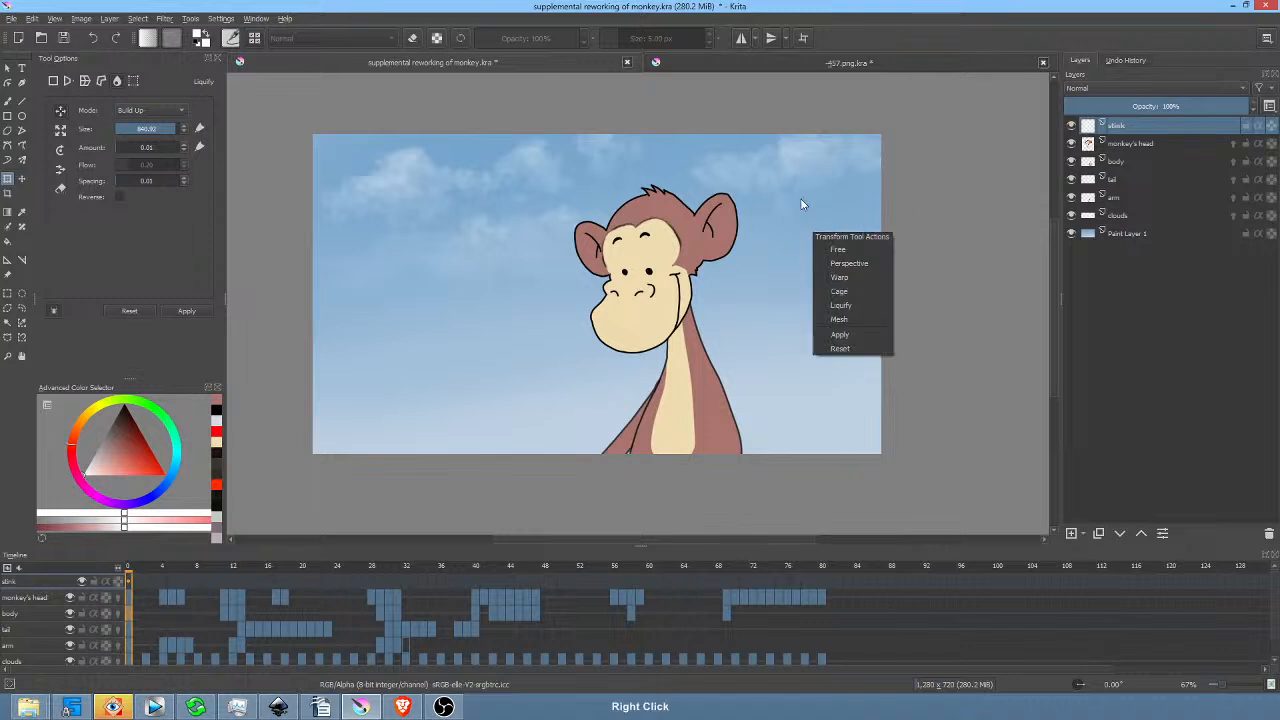
pyautogui.click(737, 7)
pyautogui.press('b')
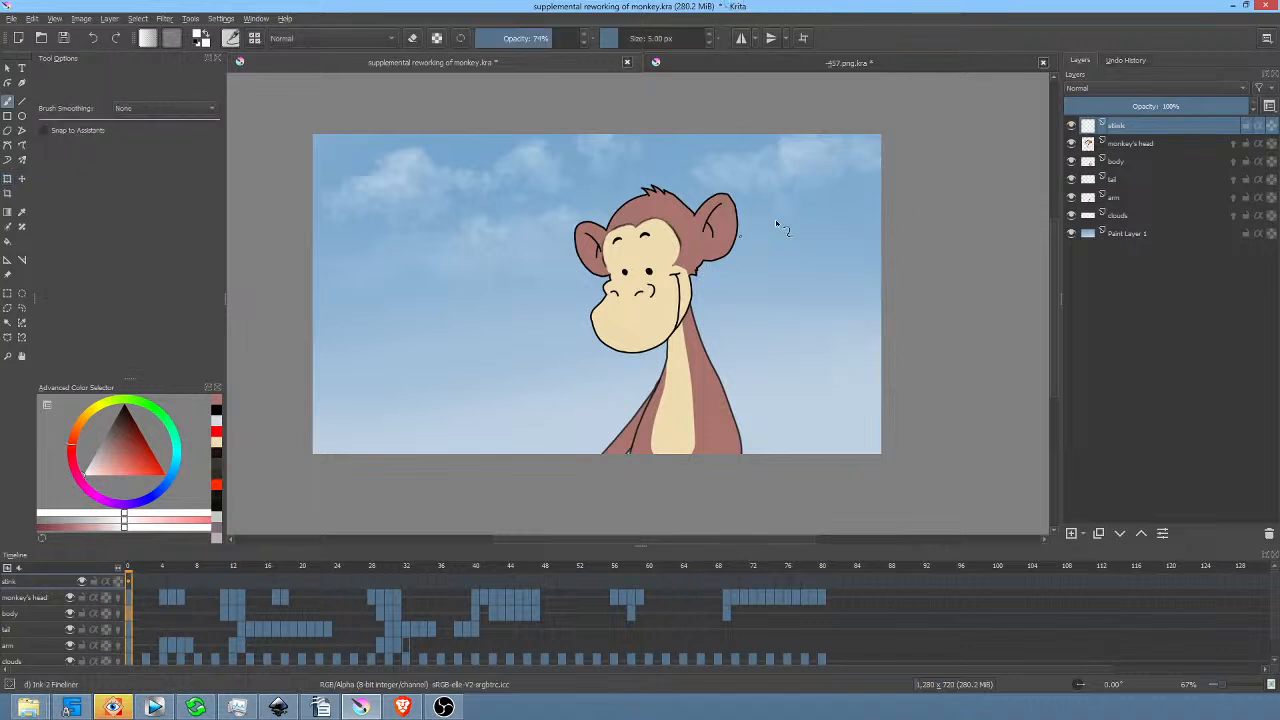
pyautogui.rightClick(800, 208)
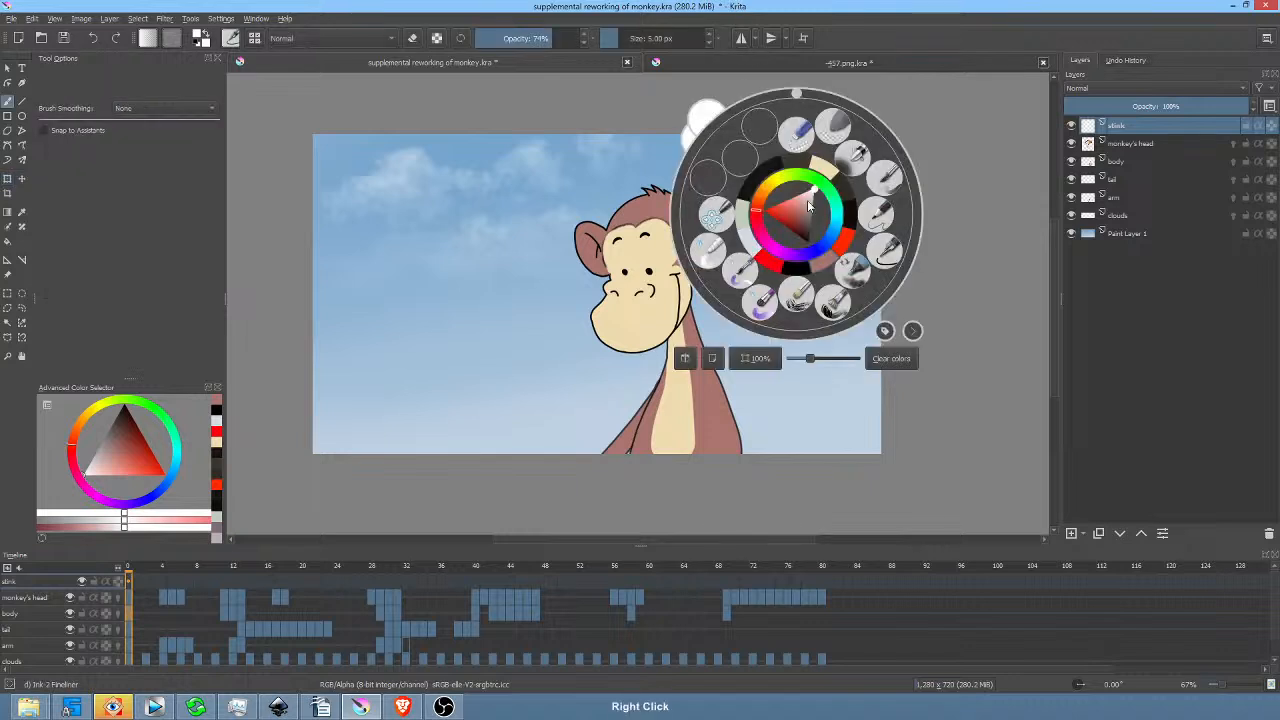
pyautogui.click(887, 182)
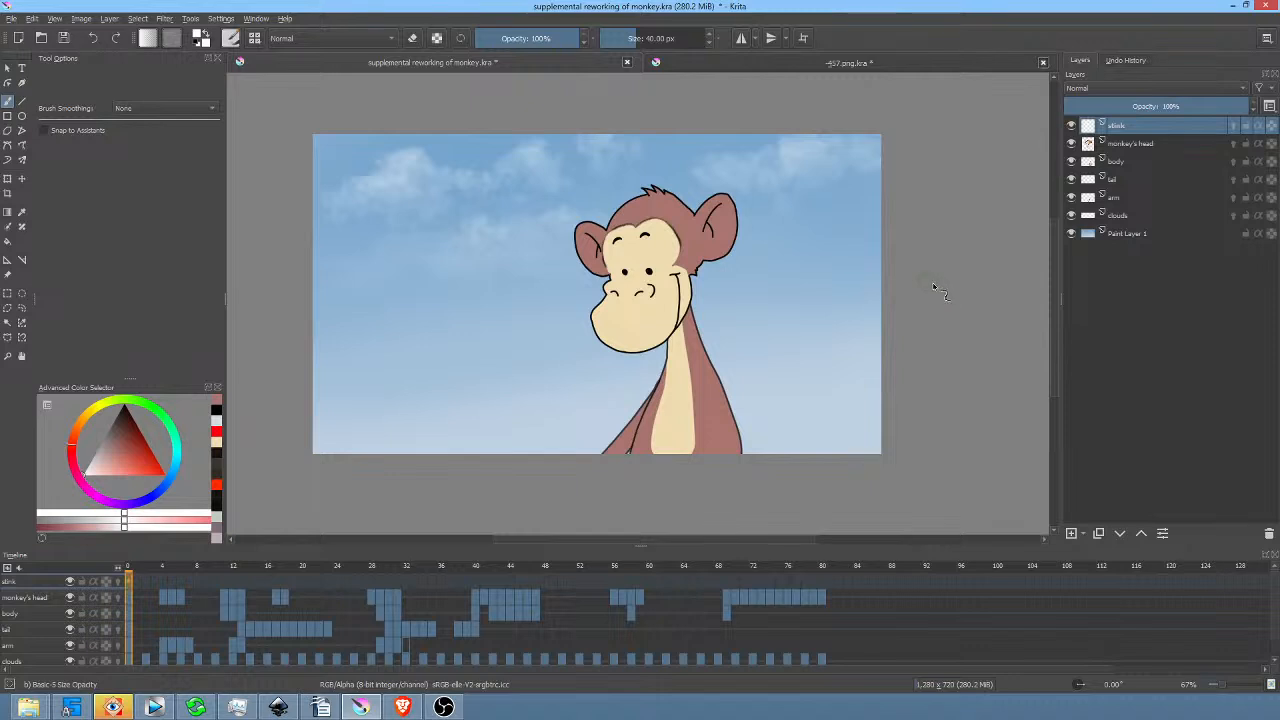
# Paint a white wisp entering from the canvas's right edge on frames 0, 1 and 2 of the stink layer, lengthening it leftward each frame.
pyautogui.moveTo(842, 283); pyautogui.dragTo(888, 272)
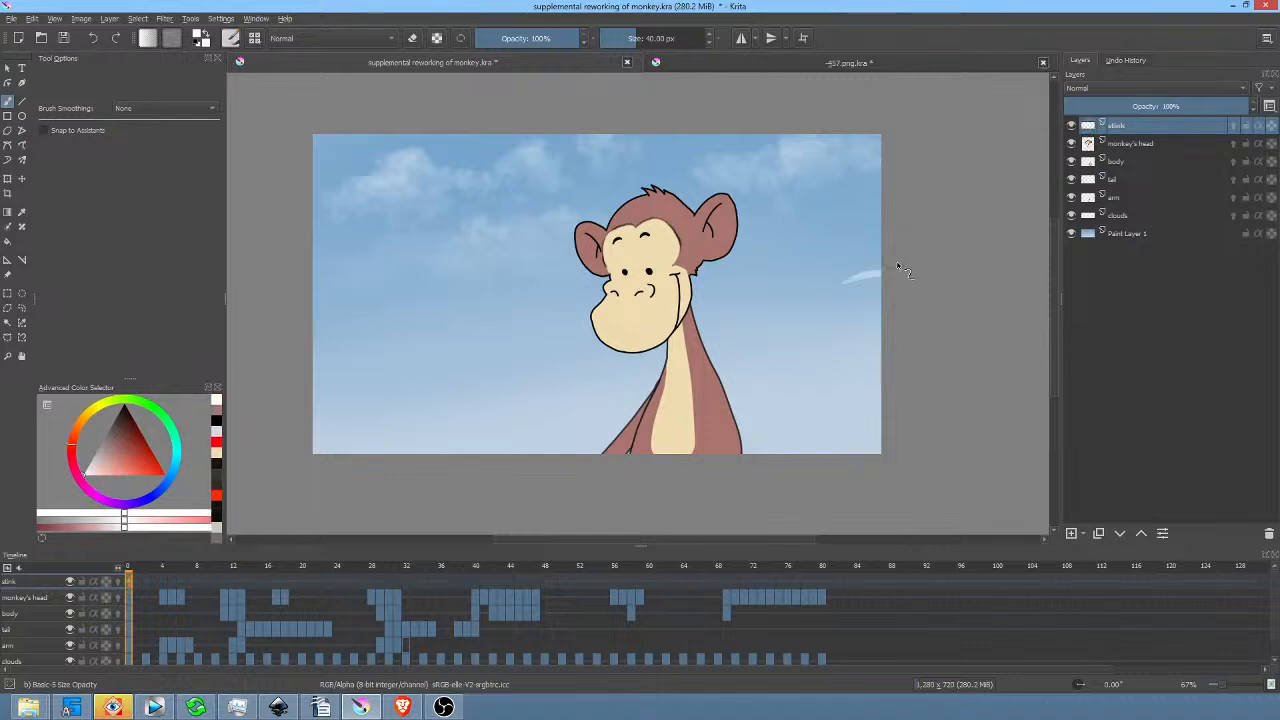
pyautogui.press('.')
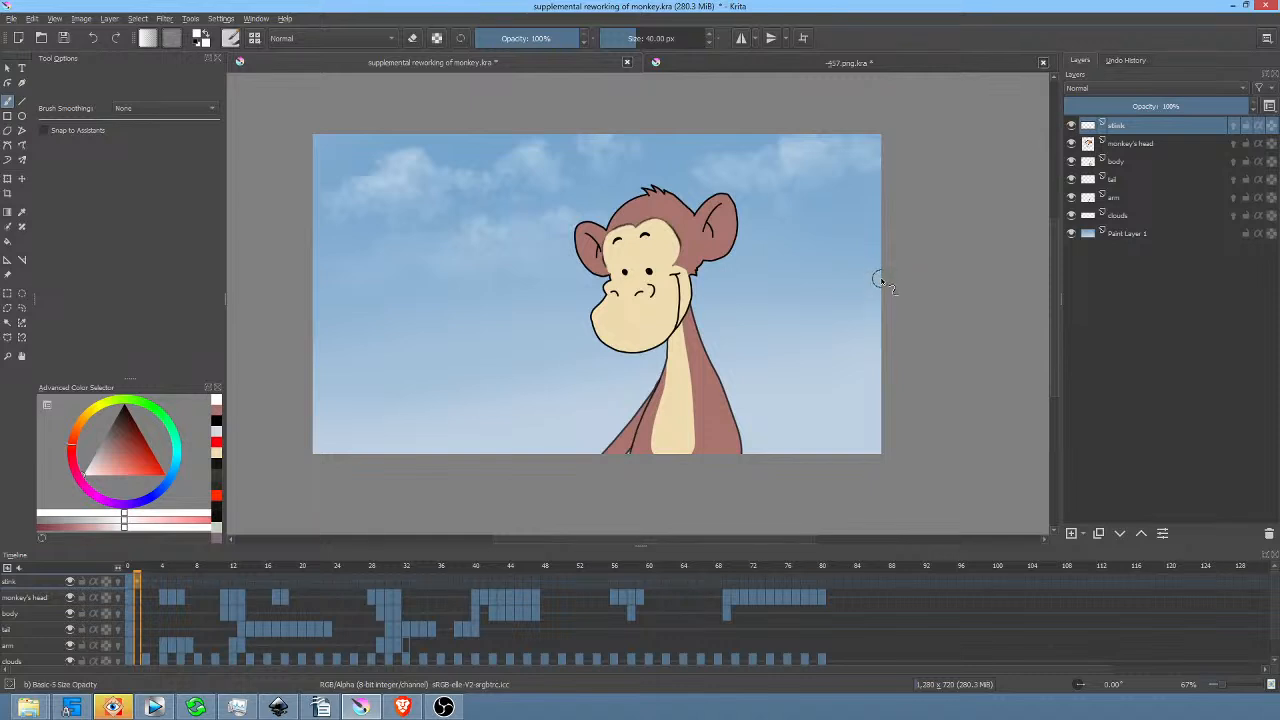
pyautogui.moveTo(881, 277)
pyautogui.mouseDown()
pyautogui.moveTo(820, 296)
pyautogui.moveTo(848, 288)
pyautogui.mouseUp()
pyautogui.press('.')
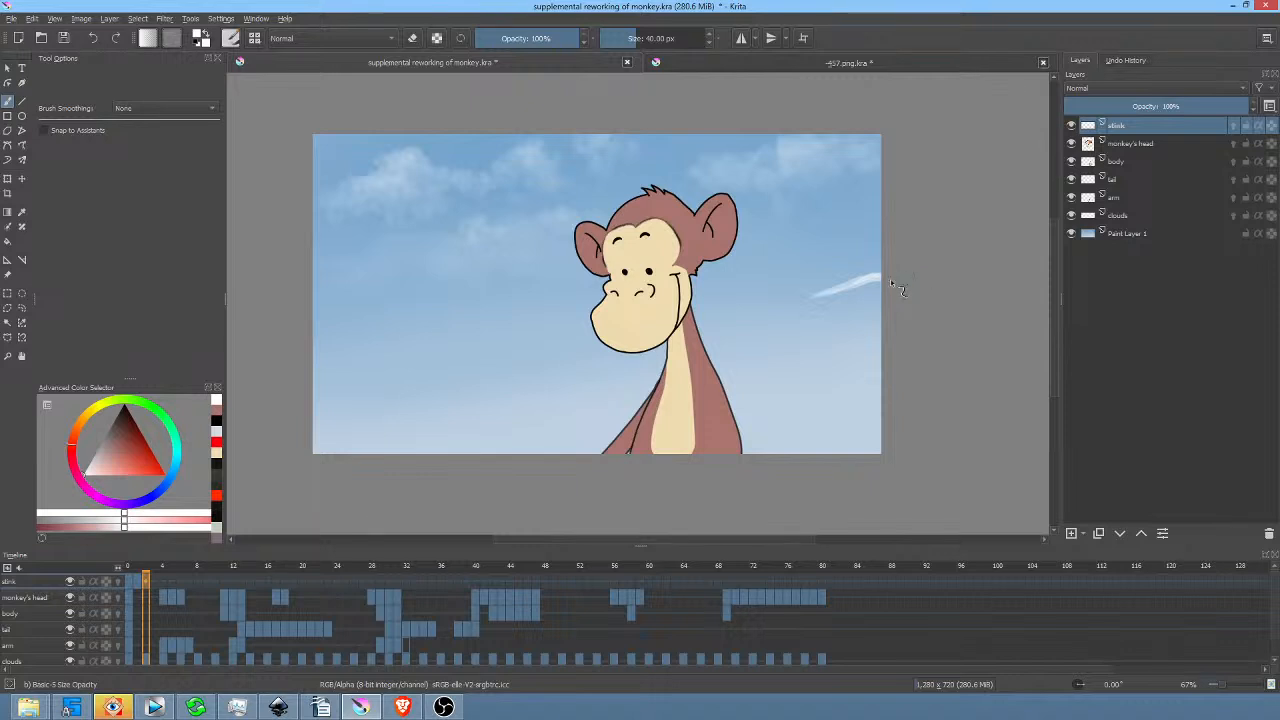
pyautogui.moveTo(768, 294); pyautogui.dragTo(882, 284)
pyautogui.moveTo(806, 292); pyautogui.dragTo(880, 288)
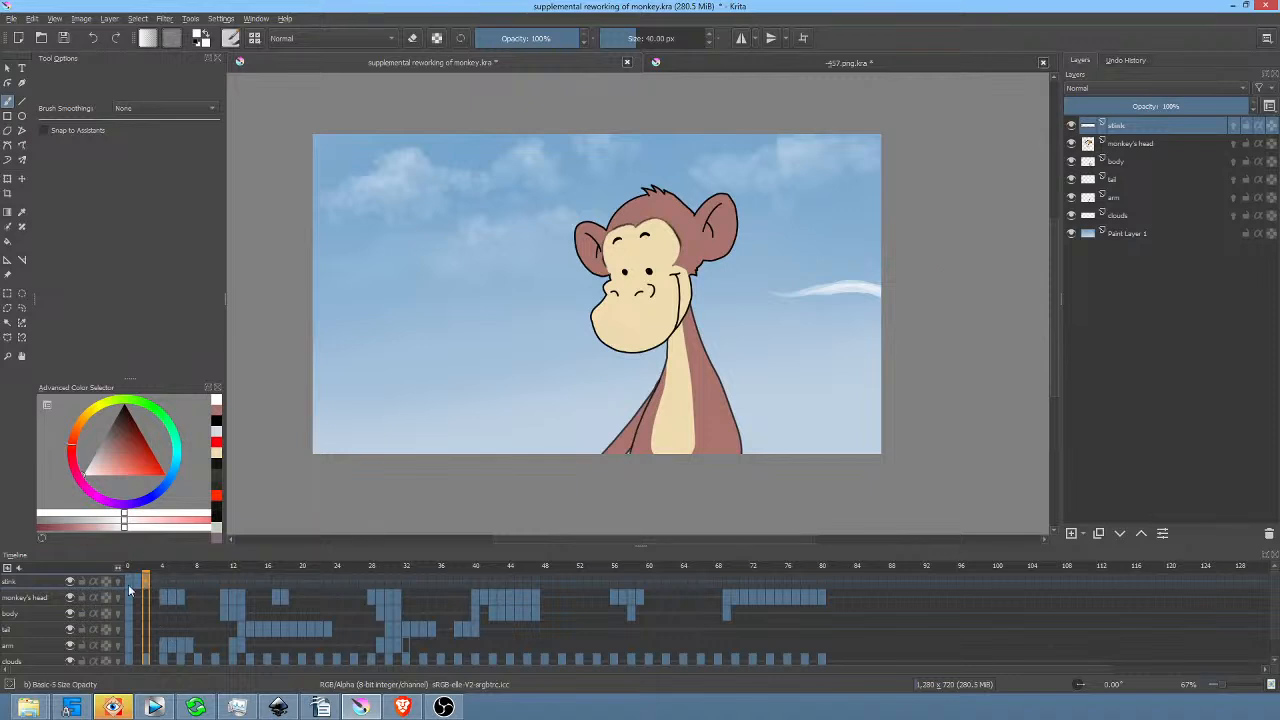
# Turn on onion skins for the stink layer and paint a longer wavy wisp on cleared frames 3 and 4.
pyautogui.press('.')
pyautogui.press('Delete')
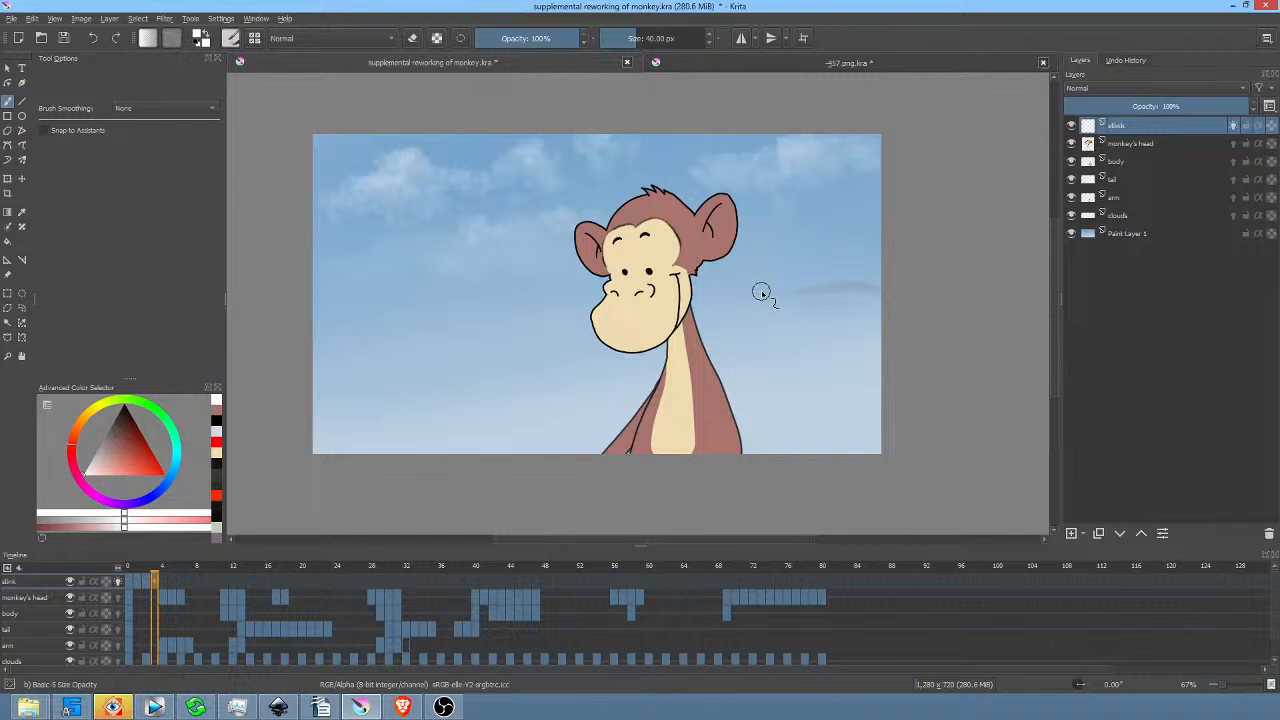
pyautogui.moveTo(757, 294)
pyautogui.mouseDown()
pyautogui.moveTo(826, 297)
pyautogui.moveTo(944, 271)
pyautogui.mouseUp()
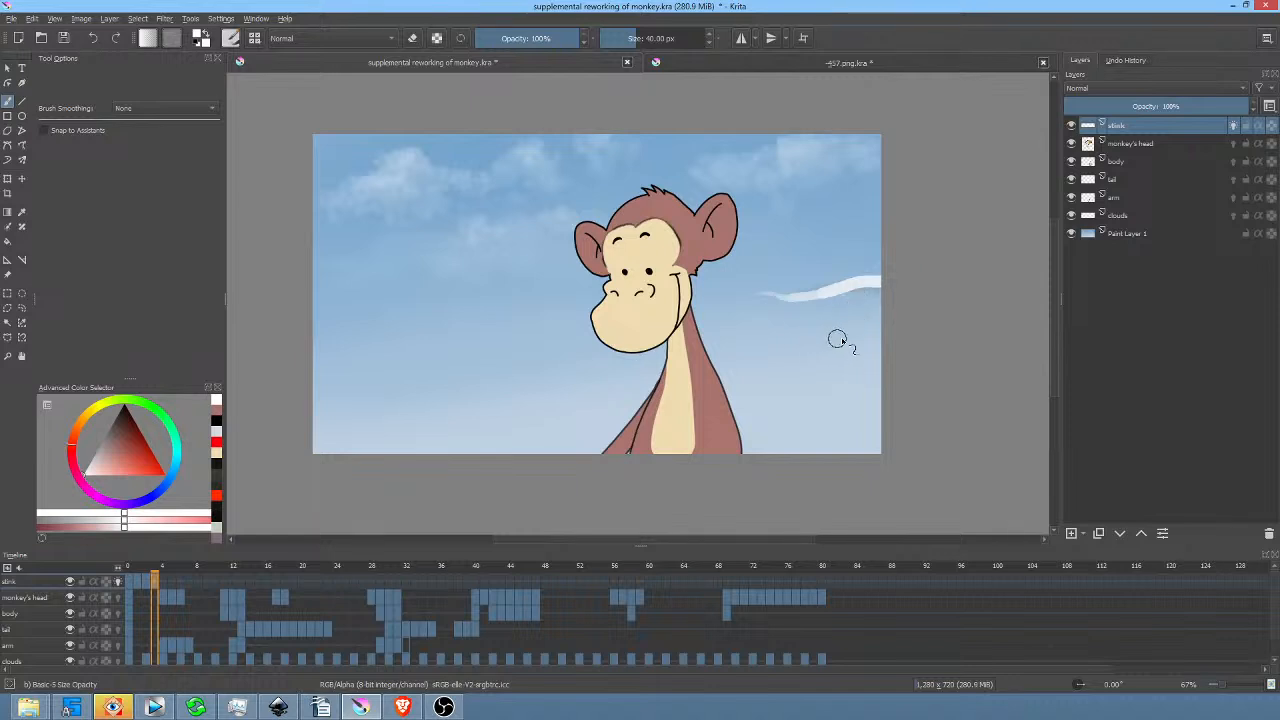
pyautogui.press('.')
pyautogui.hotkey('ctrl', 'z')
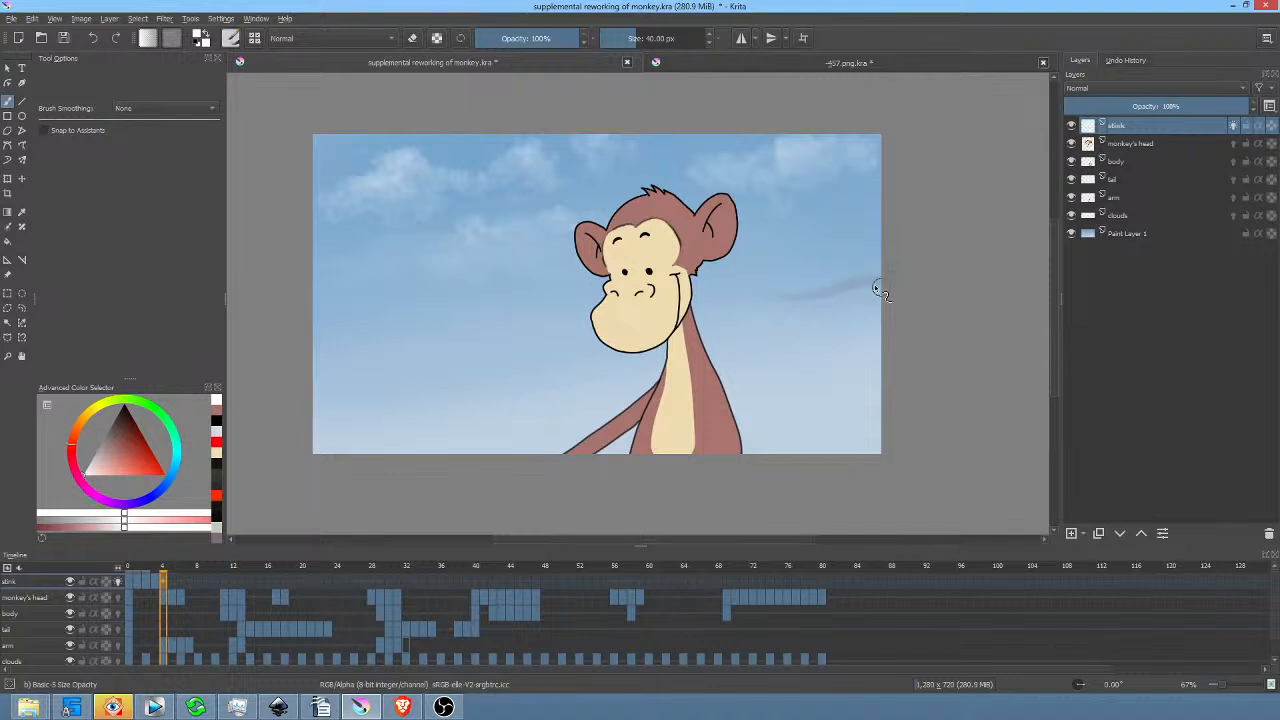
pyautogui.moveTo(830, 289); pyautogui.dragTo(749, 297)
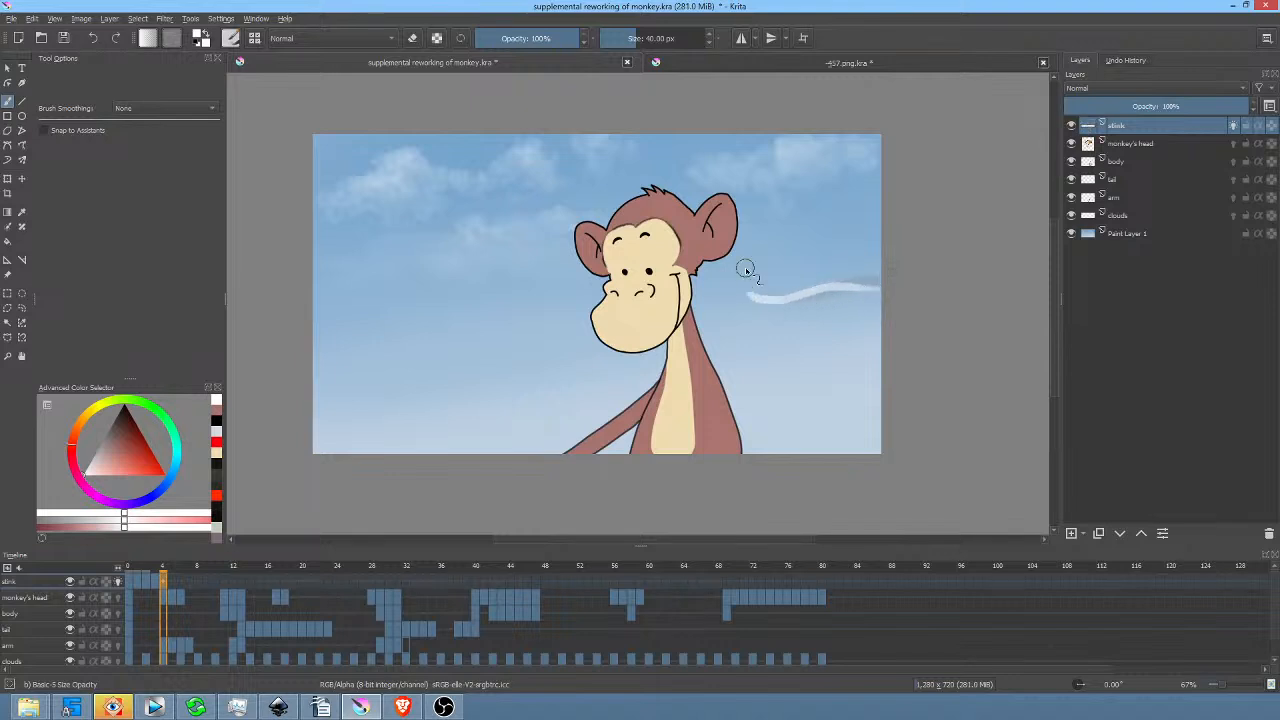
# Paint the wisp drifting further left on cleared frames 5, 6 and 7, adding a second wisp at the canvas's right edge on frame 7.
pyautogui.press('.')
pyautogui.hotkey('ctrl', 'z')
pyautogui.moveTo(731, 296); pyautogui.dragTo(842, 294)
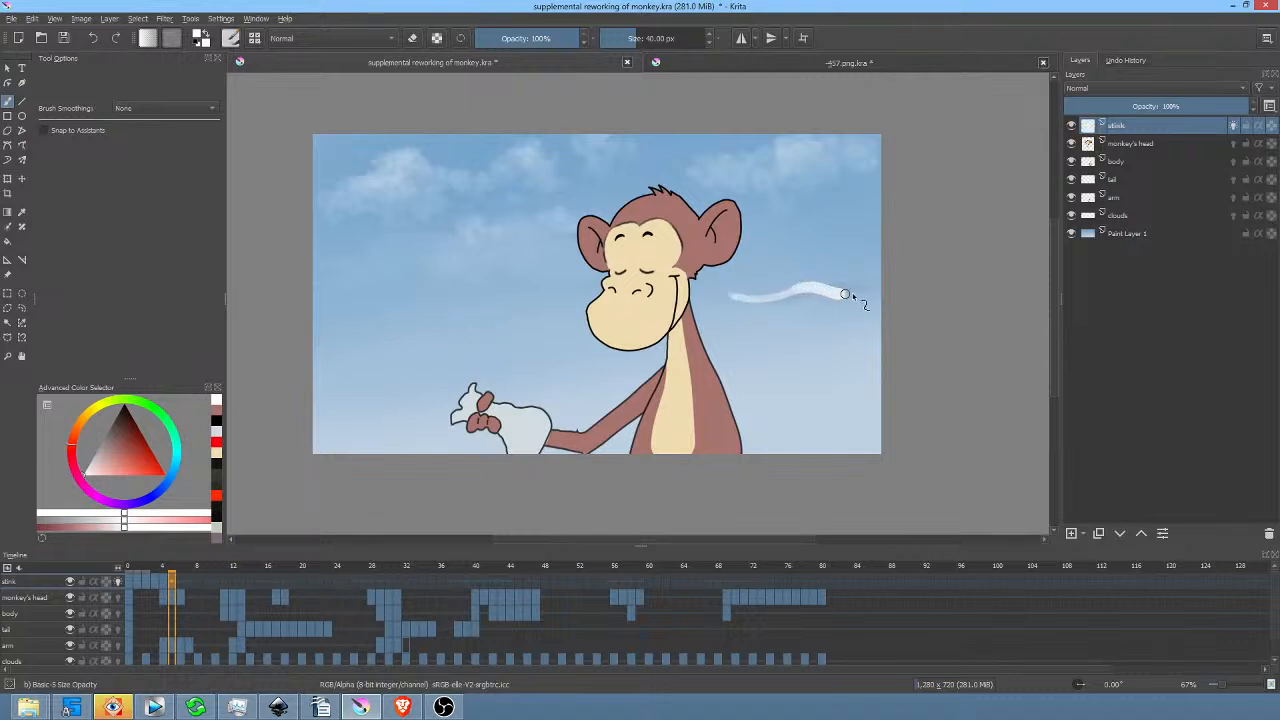
pyautogui.press('.')
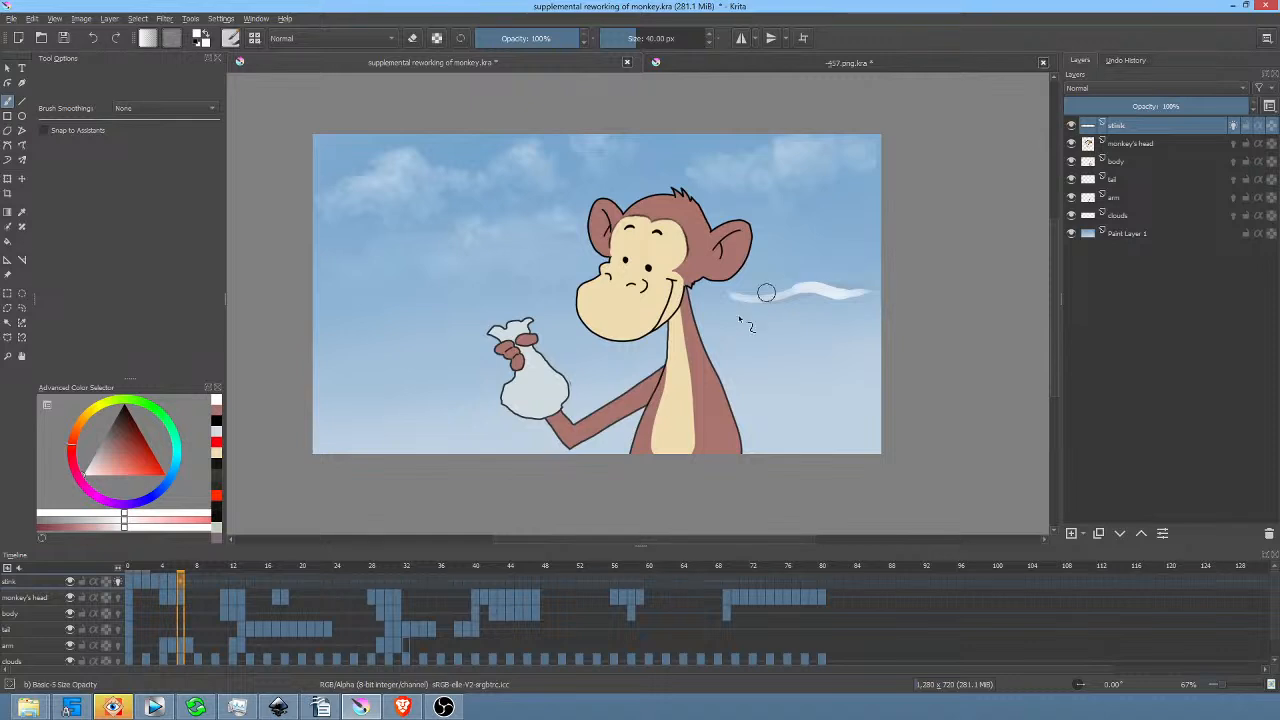
pyautogui.hotkey('ctrl', 'z')
pyautogui.moveTo(719, 303); pyautogui.dragTo(878, 291)
pyautogui.press('.')
pyautogui.moveTo(704, 313)
pyautogui.mouseDown()
pyautogui.moveTo(863, 296)
pyautogui.moveTo(866, 312)
pyautogui.mouseUp()
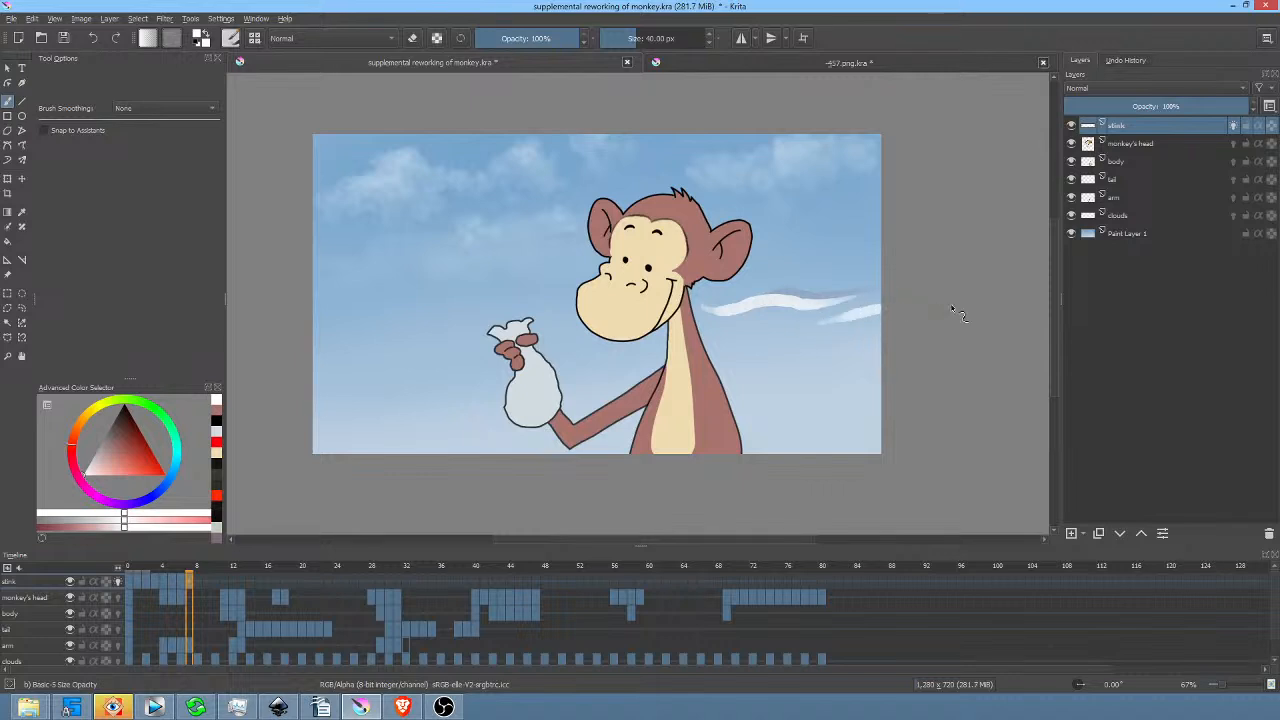
# Paint the leading wisp reaching over the monkey's neck with a second wisp trailing behind it on frames 8 and 9.
pyautogui.press('Right')
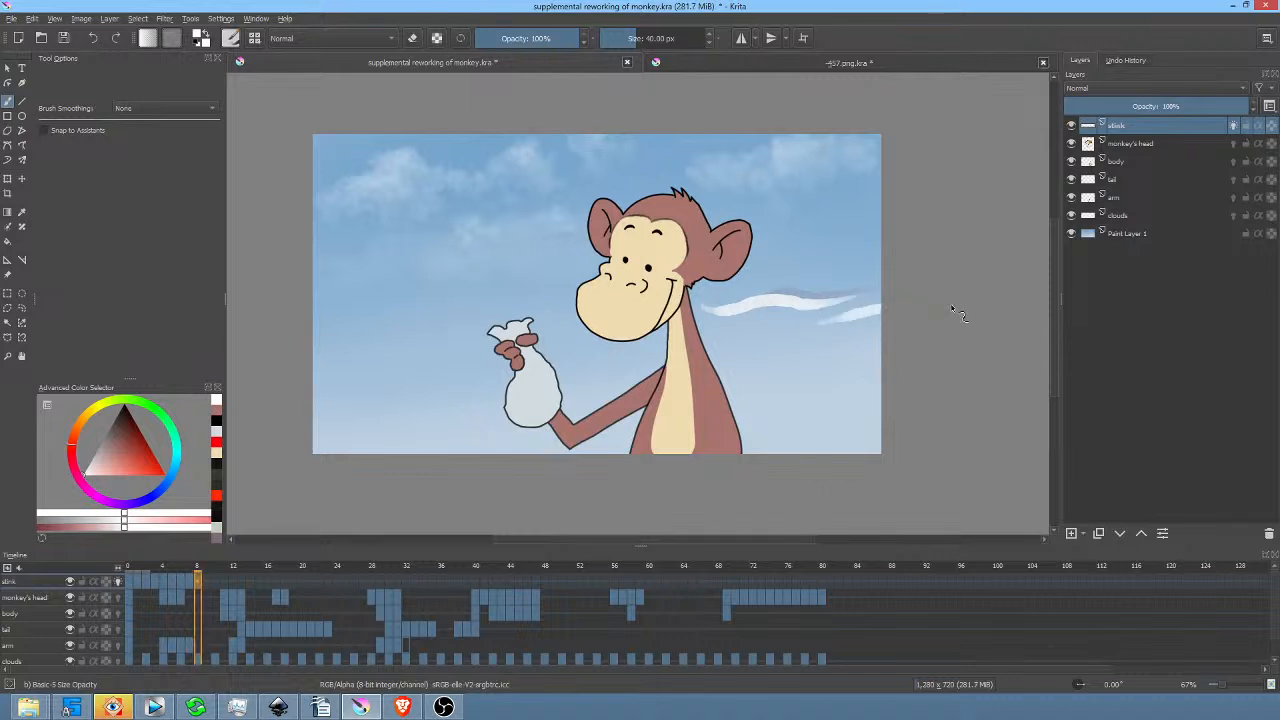
pyautogui.moveTo(684, 318); pyautogui.dragTo(872, 295)
pyautogui.moveTo(798, 323); pyautogui.dragTo(829, 316)
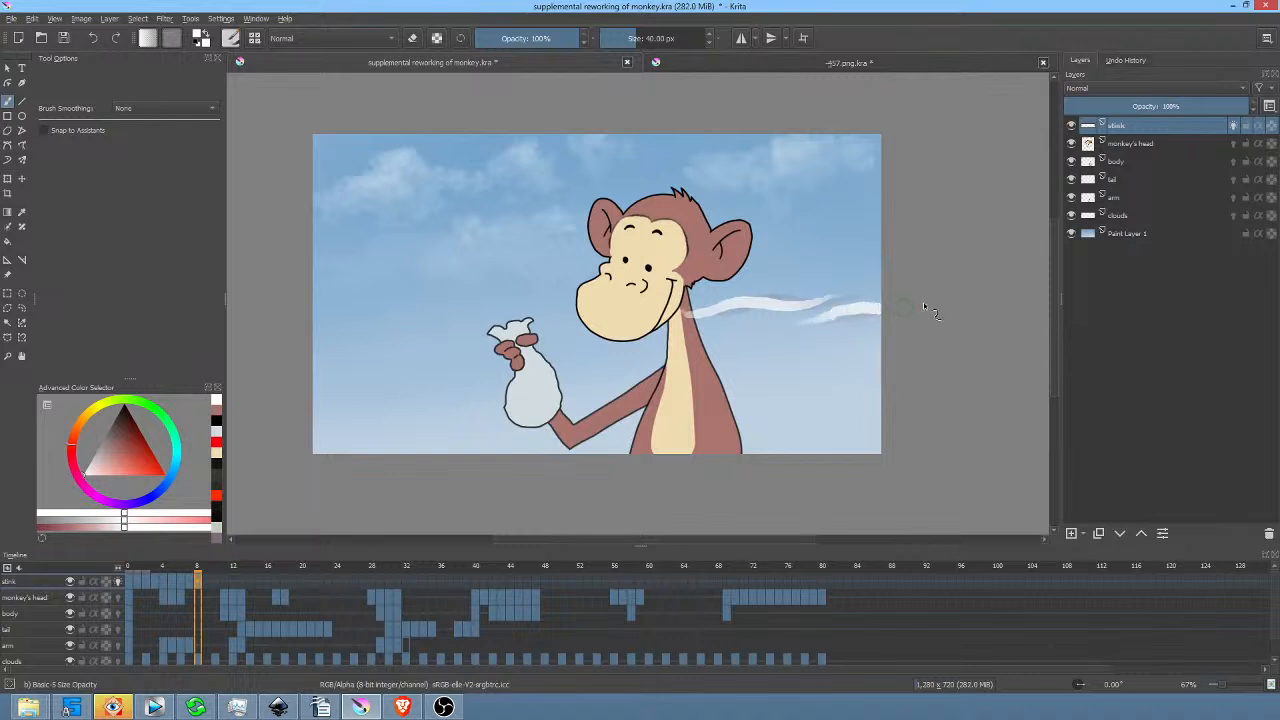
pyautogui.press('Right')
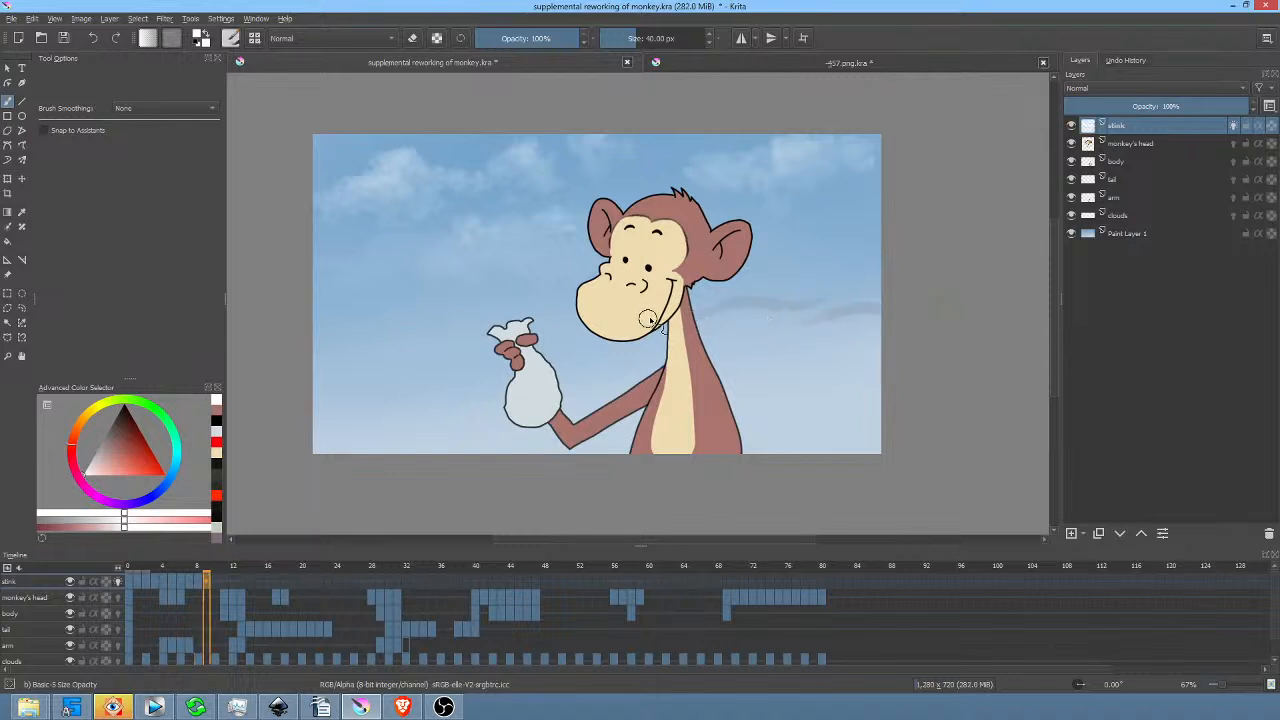
pyautogui.moveTo(689, 318); pyautogui.dragTo(840, 297)
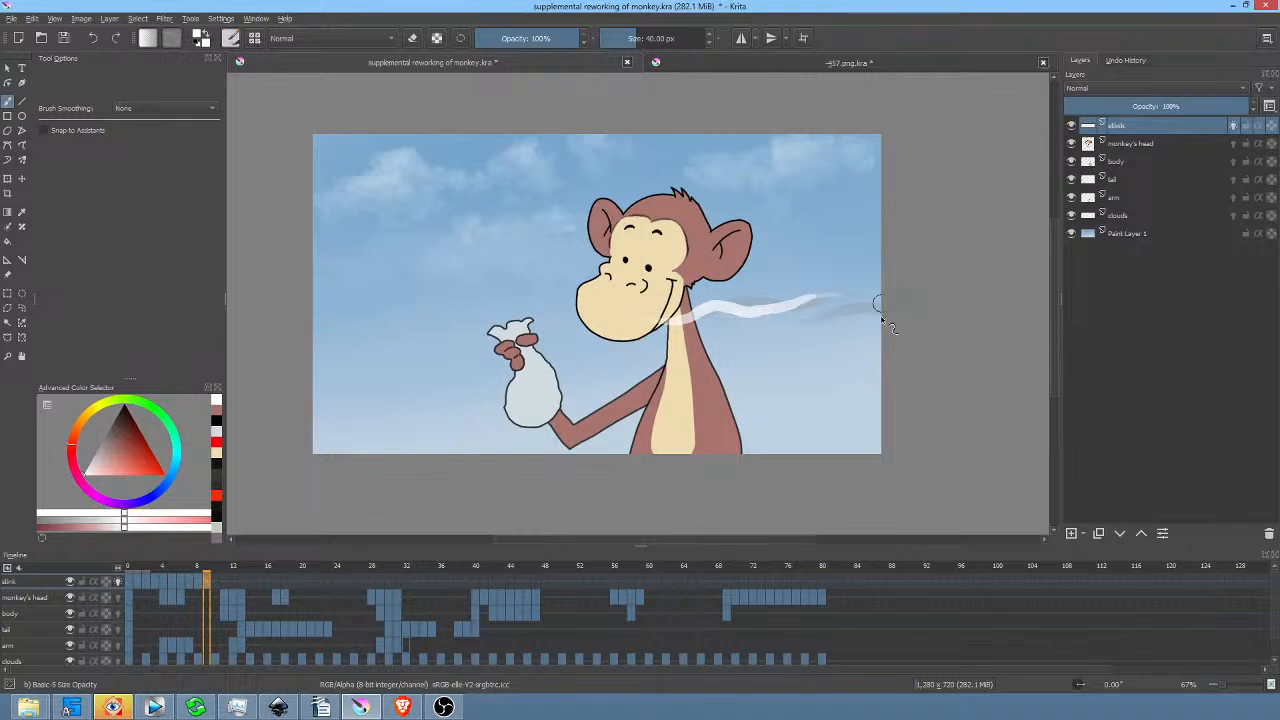
pyautogui.moveTo(771, 334)
pyautogui.mouseDown()
pyautogui.moveTo(816, 316)
pyautogui.moveTo(913, 310)
pyautogui.mouseUp()
# Paint the leading wisp extending over the monkey's chin plus a trailing wisp on frames 10 and 11, and advance to frame 12.
pyautogui.press('Right')
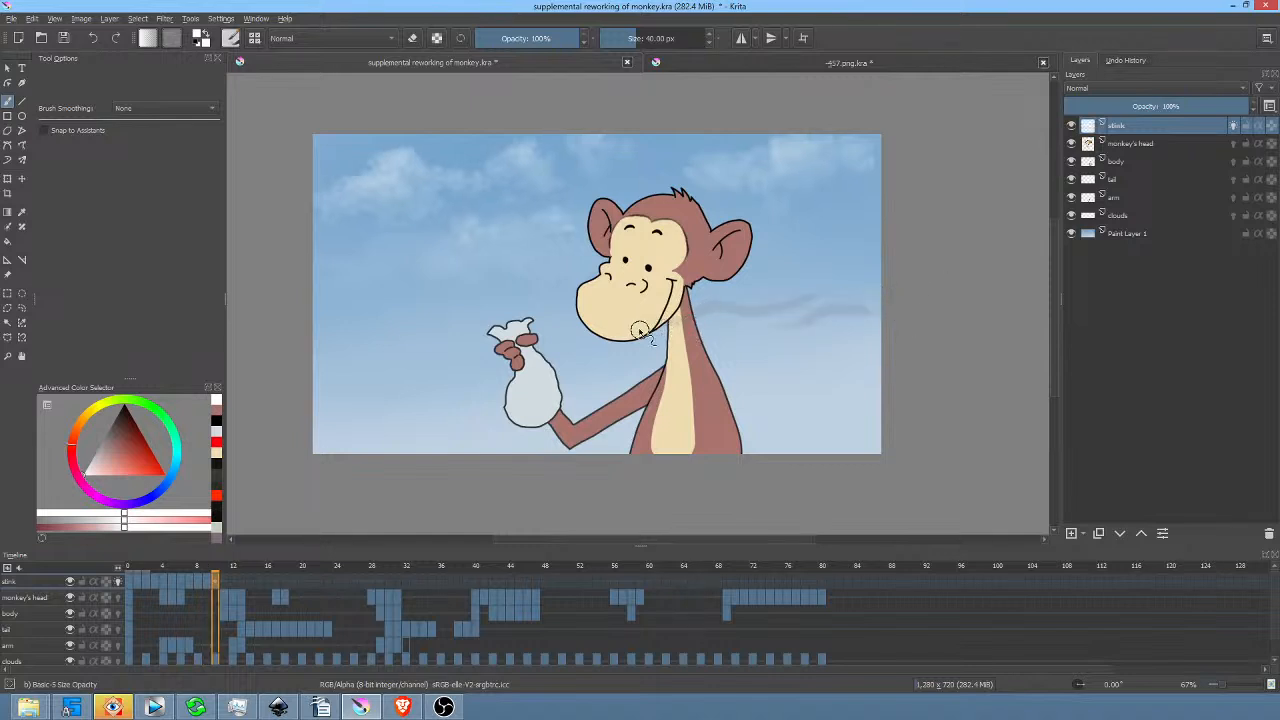
pyautogui.moveTo(640, 327); pyautogui.dragTo(838, 297)
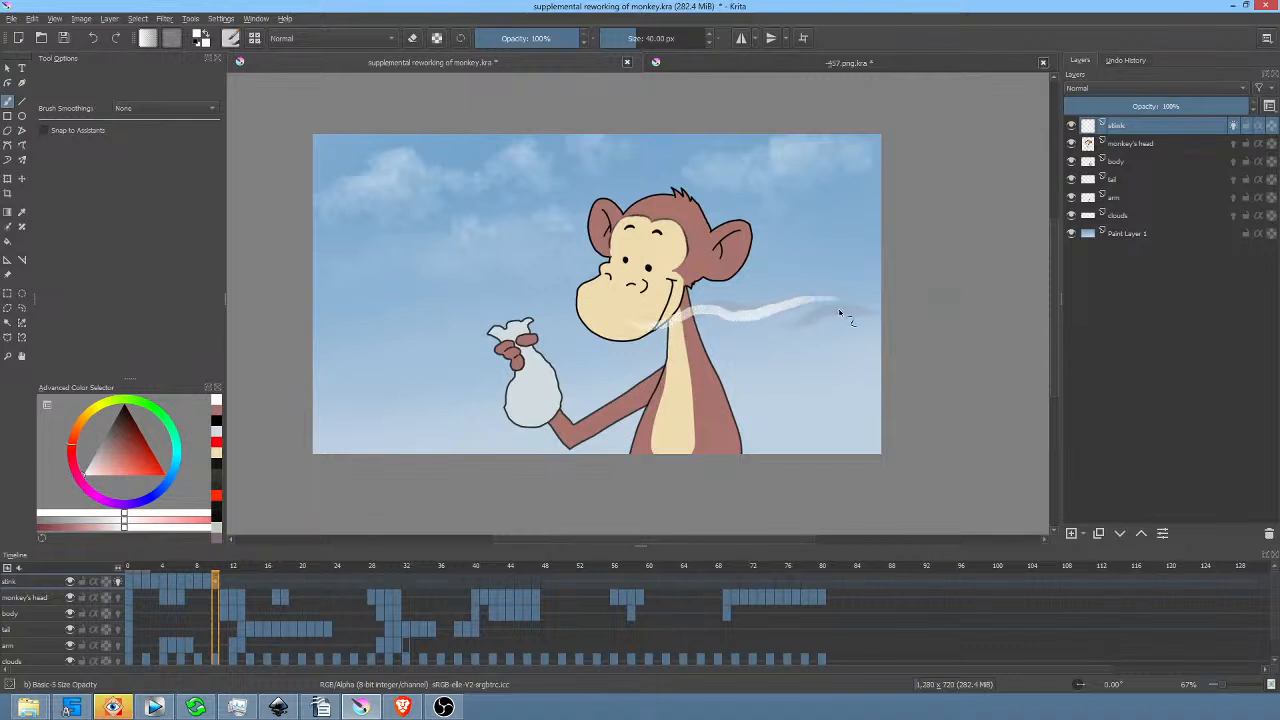
pyautogui.moveTo(774, 327); pyautogui.dragTo(870, 316)
pyautogui.press('Right')
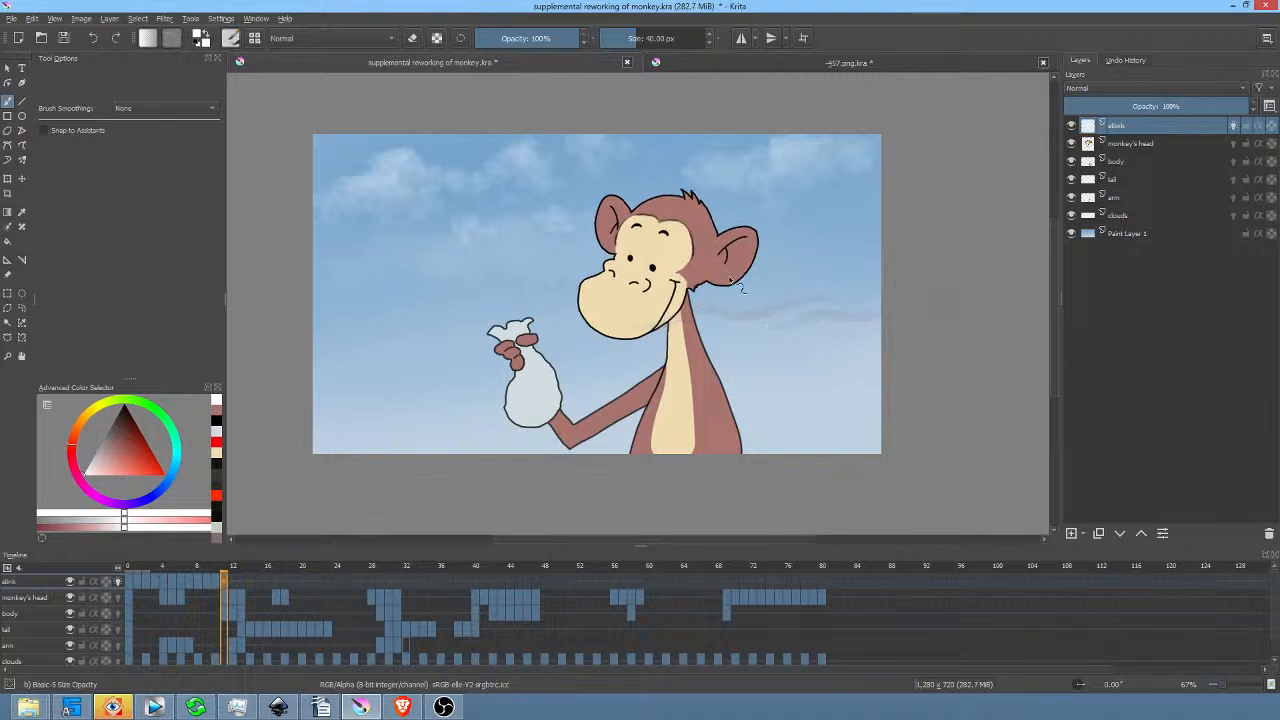
pyautogui.moveTo(611, 326)
pyautogui.mouseDown()
pyautogui.moveTo(636, 340)
pyautogui.moveTo(825, 303)
pyautogui.mouseUp()
pyautogui.moveTo(737, 323); pyautogui.dragTo(855, 320)
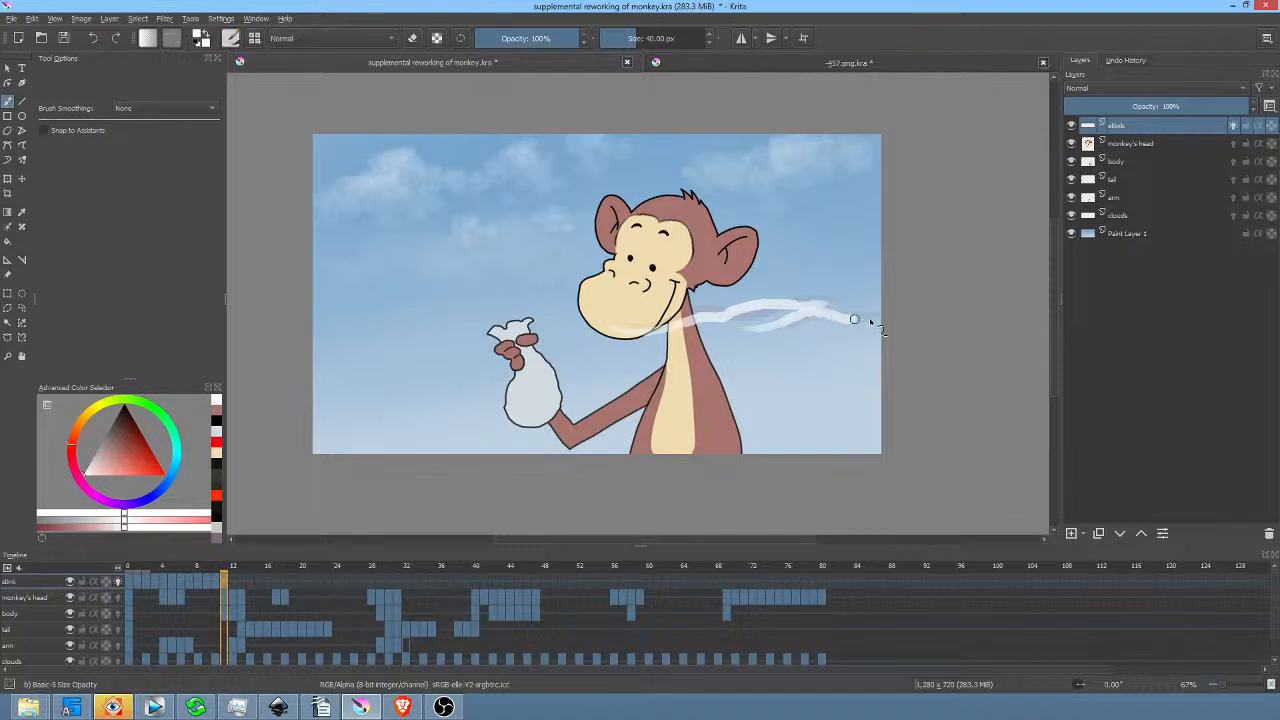
pyautogui.press('Right')
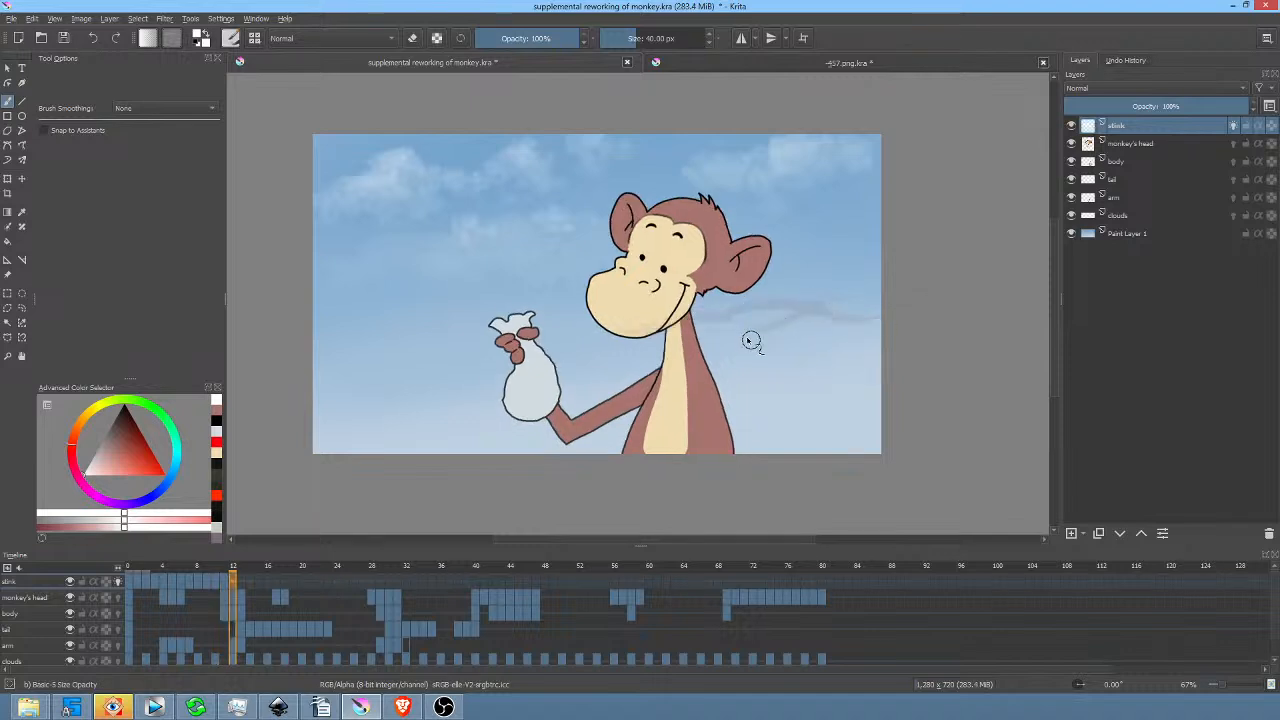
pyautogui.moveTo(757, 337); pyautogui.dragTo(880, 318)
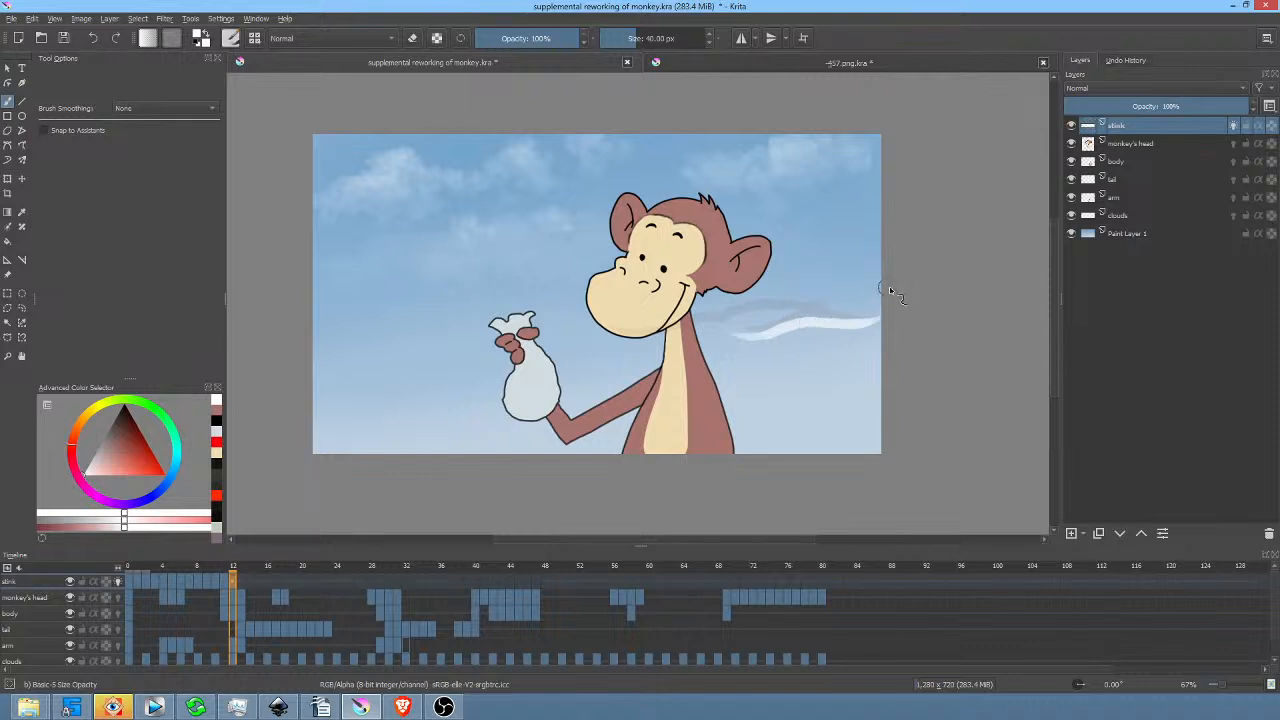
pyautogui.hotkey('ctrl', 'z')
pyautogui.moveTo(759, 326); pyautogui.dragTo(853, 317)
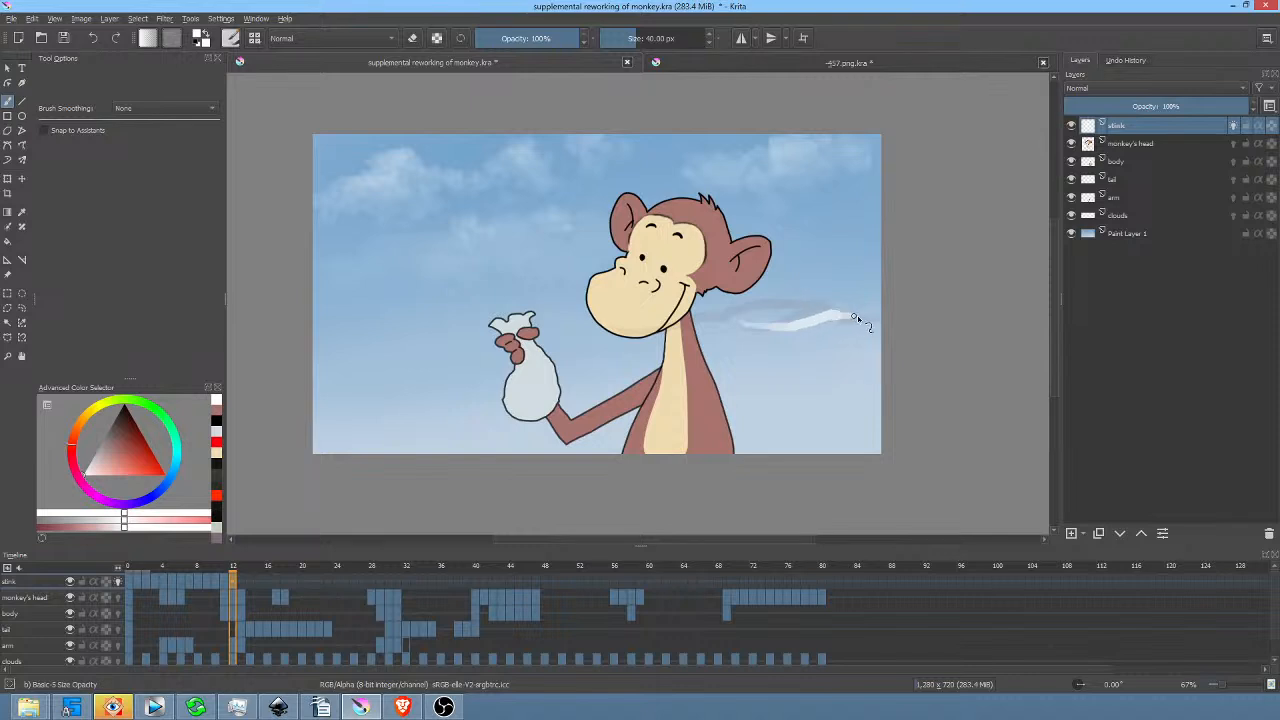
pyautogui.hotkey('ctrl', 'z')
# Paint the trailing wisps on frame 12, compare with the neighbouring frames, and add the leading wisp over the monkey's neck and chin.
pyautogui.moveTo(723, 329); pyautogui.dragTo(840, 322)
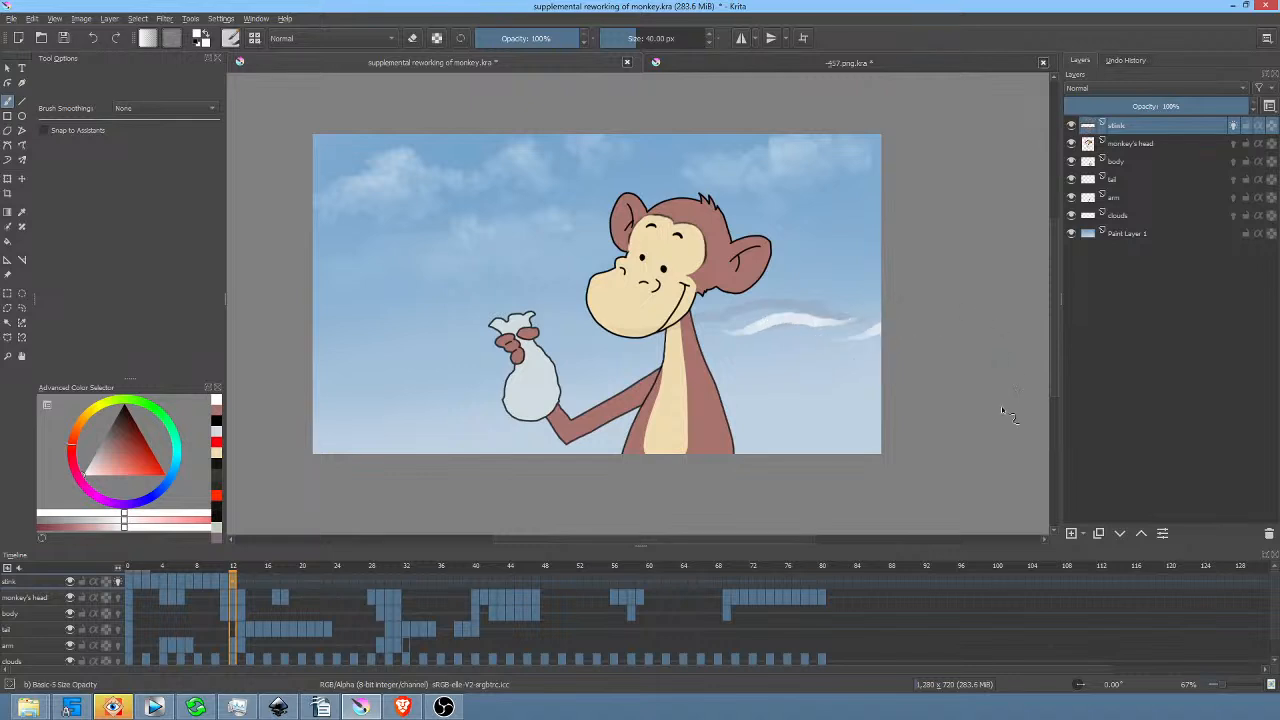
pyautogui.press('.')
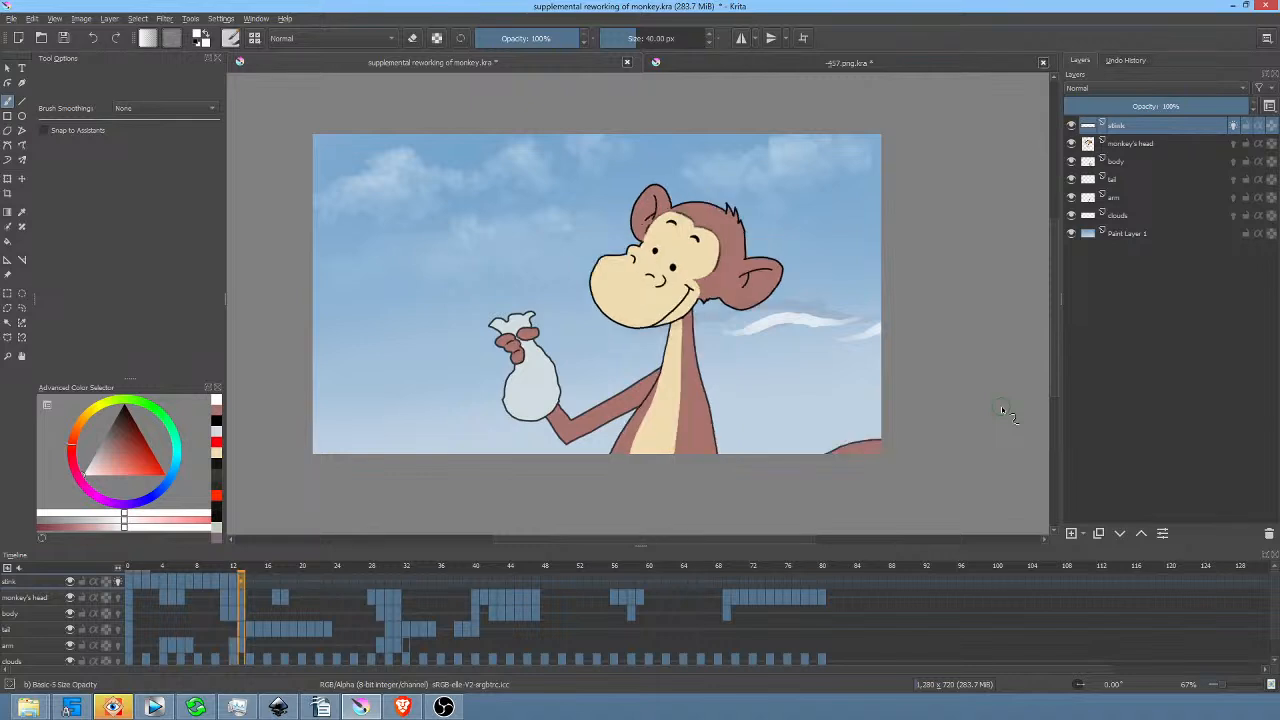
pyautogui.press('Left')
pyautogui.press('Left')
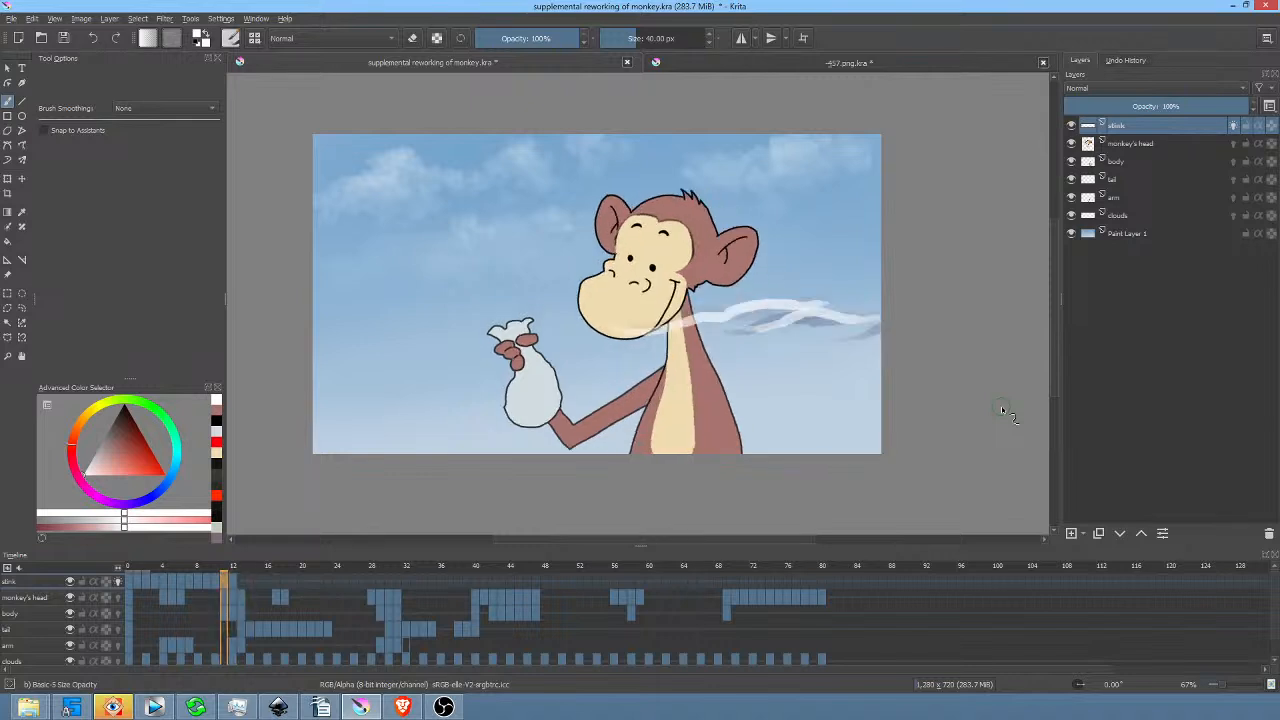
pyautogui.press('Right')
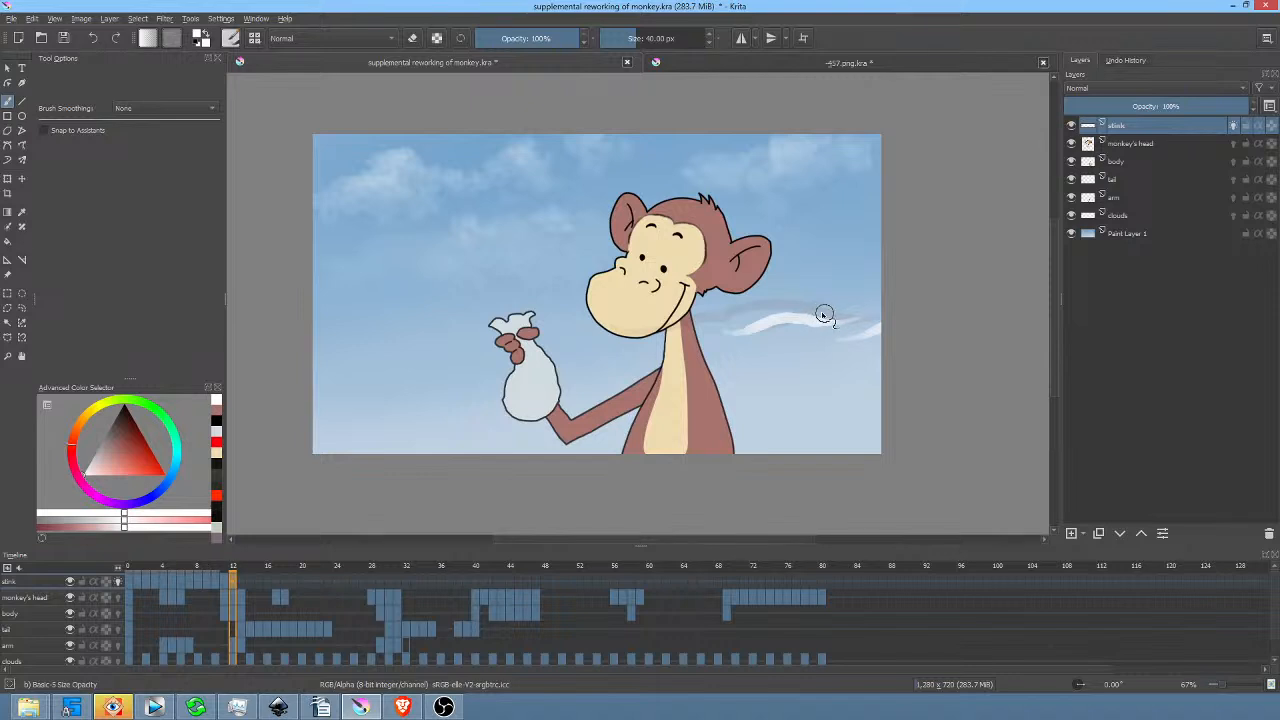
pyautogui.moveTo(788, 315); pyautogui.dragTo(626, 328)
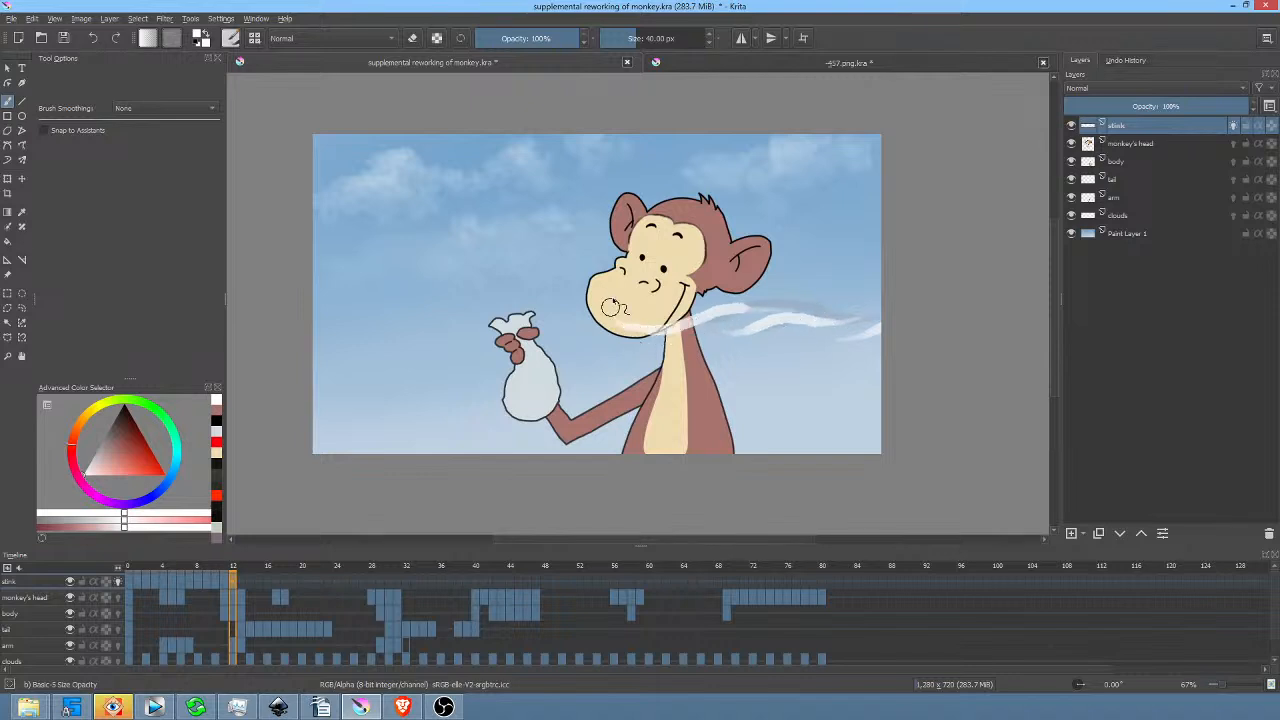
# Clear frame 13, paint three wavy wisps from the monkey's chin to the canvas's right edge, and advance to frame 14.
pyautogui.press('Right')
pyautogui.press('Delete')
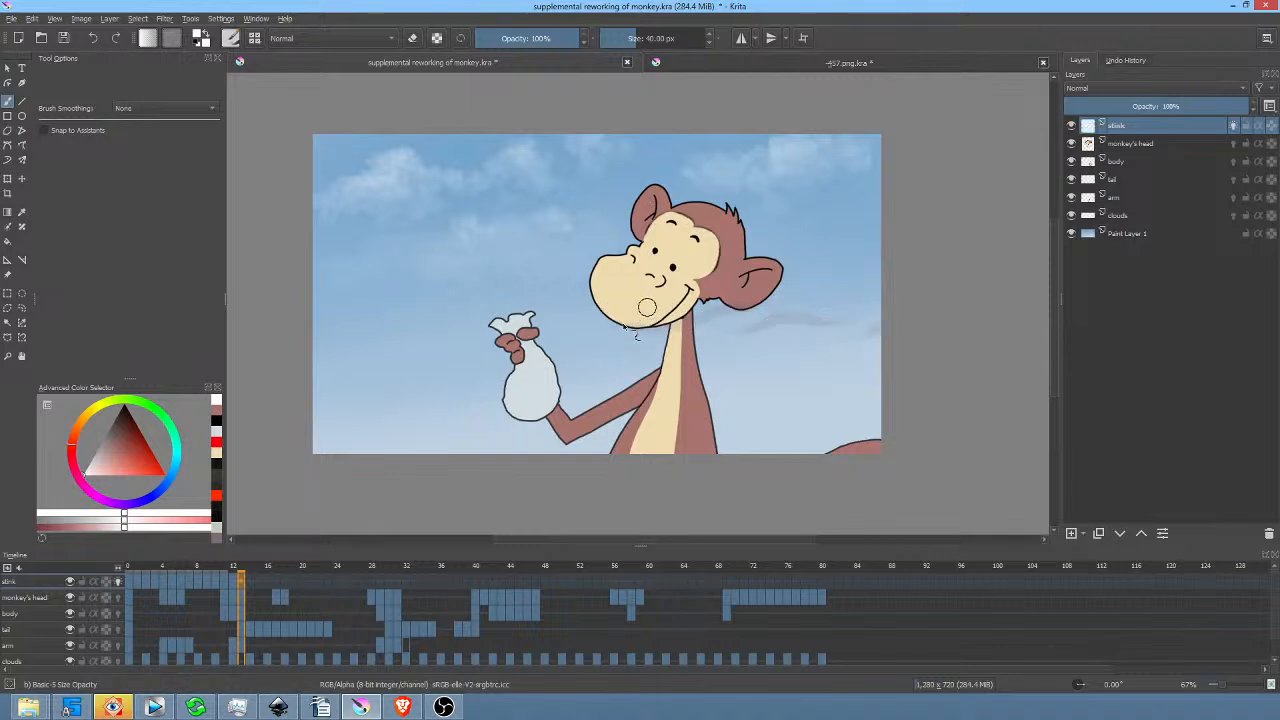
pyautogui.moveTo(600, 323)
pyautogui.mouseDown()
pyautogui.moveTo(785, 310)
pyautogui.moveTo(805, 317)
pyautogui.moveTo(724, 336)
pyautogui.moveTo(776, 323)
pyautogui.moveTo(824, 328)
pyautogui.moveTo(825, 344)
pyautogui.moveTo(874, 325)
pyautogui.mouseUp()
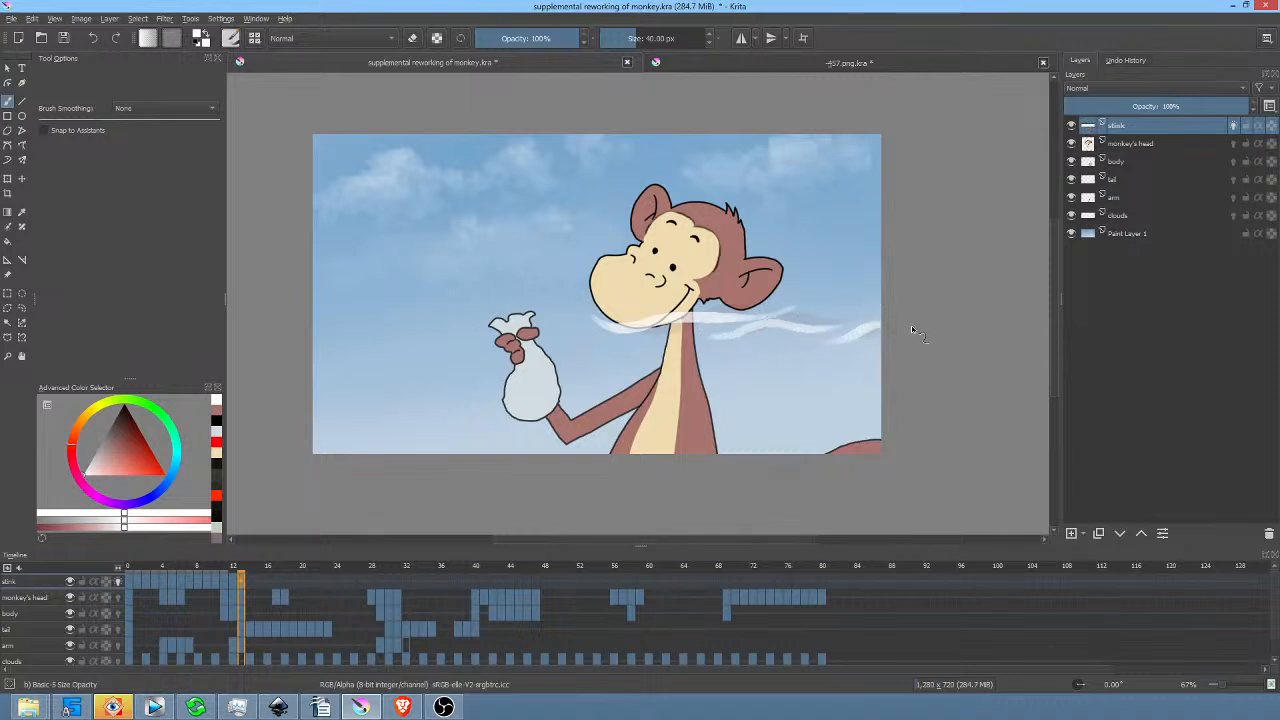
pyautogui.press('Right')
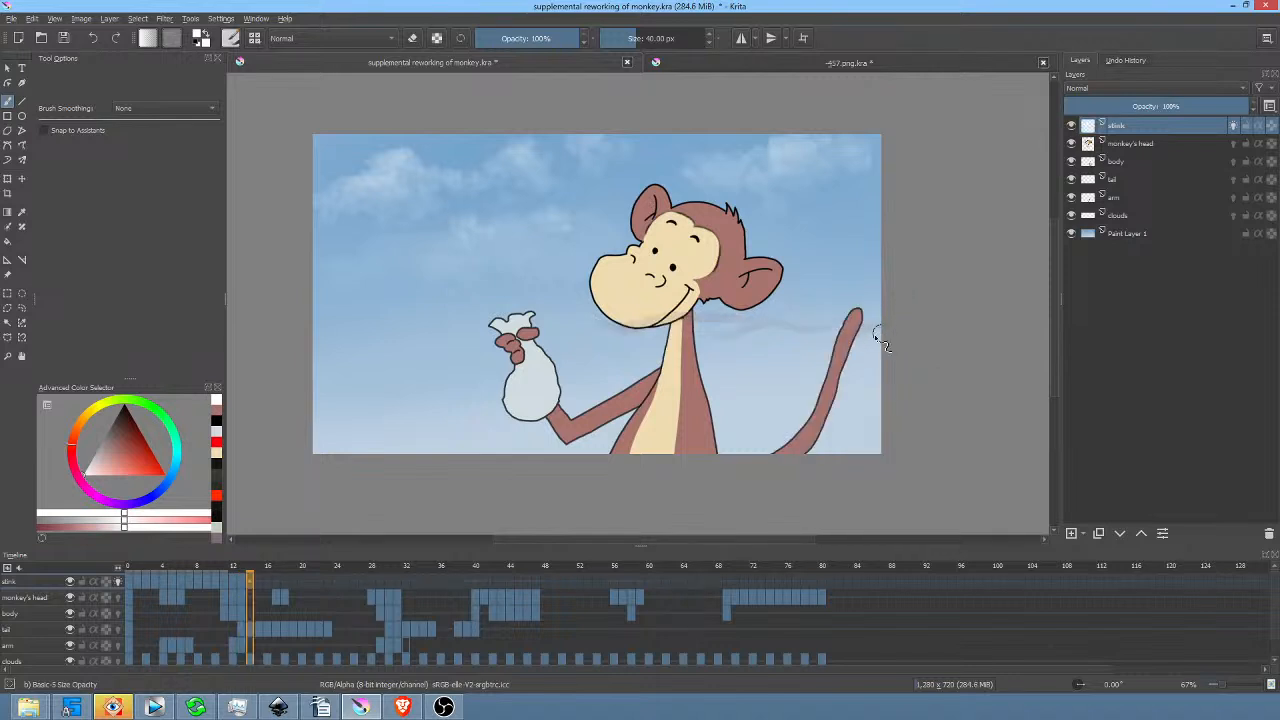
# Paint the leading wisp under the monkey's chin and the trailing wisps across the neck and tail on frames 14 and 15.
pyautogui.moveTo(798, 343); pyautogui.dragTo(860, 330)
pyautogui.moveTo(793, 337); pyautogui.dragTo(680, 341)
pyautogui.moveTo(578, 316)
pyautogui.mouseDown()
pyautogui.moveTo(626, 329)
pyautogui.moveTo(845, 322)
pyautogui.mouseUp()
pyautogui.press('Right')
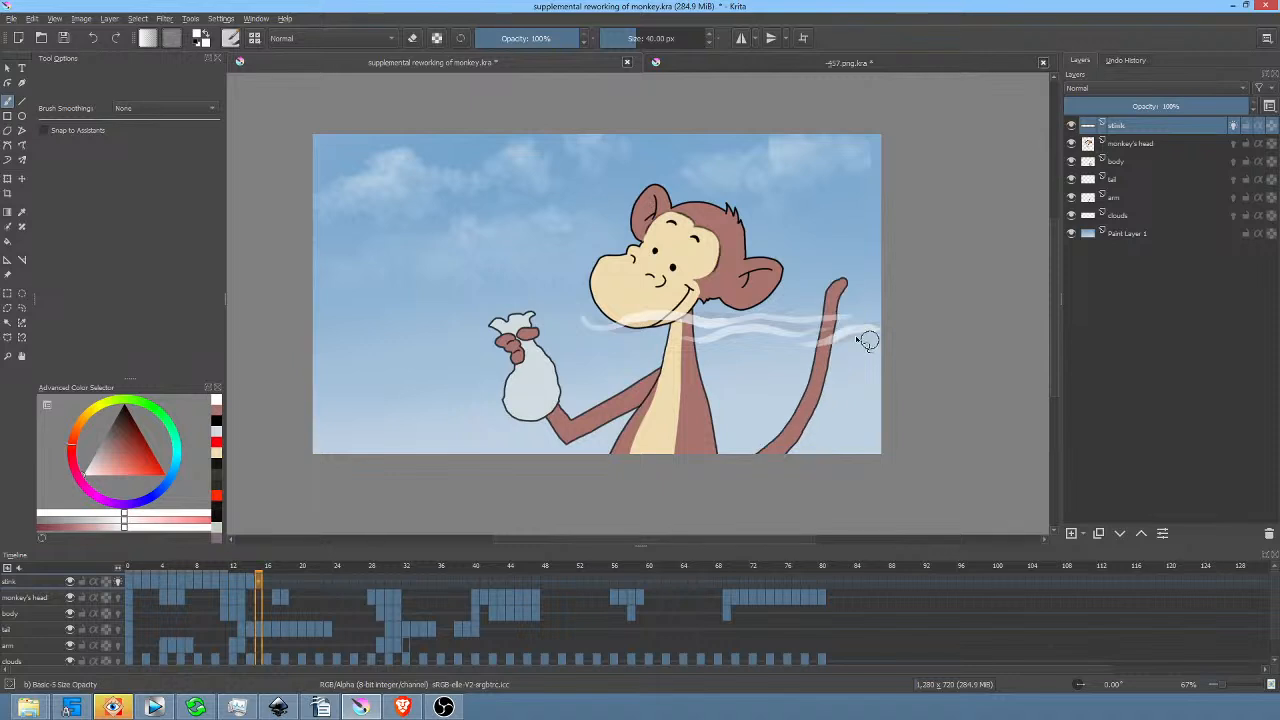
pyautogui.moveTo(572, 323)
pyautogui.mouseDown()
pyautogui.moveTo(719, 335)
pyautogui.moveTo(843, 313)
pyautogui.mouseUp()
pyautogui.moveTo(666, 345)
pyautogui.mouseDown()
pyautogui.moveTo(919, 317)
pyautogui.moveTo(831, 347)
pyautogui.moveTo(780, 340)
pyautogui.moveTo(851, 340)
pyautogui.mouseUp()
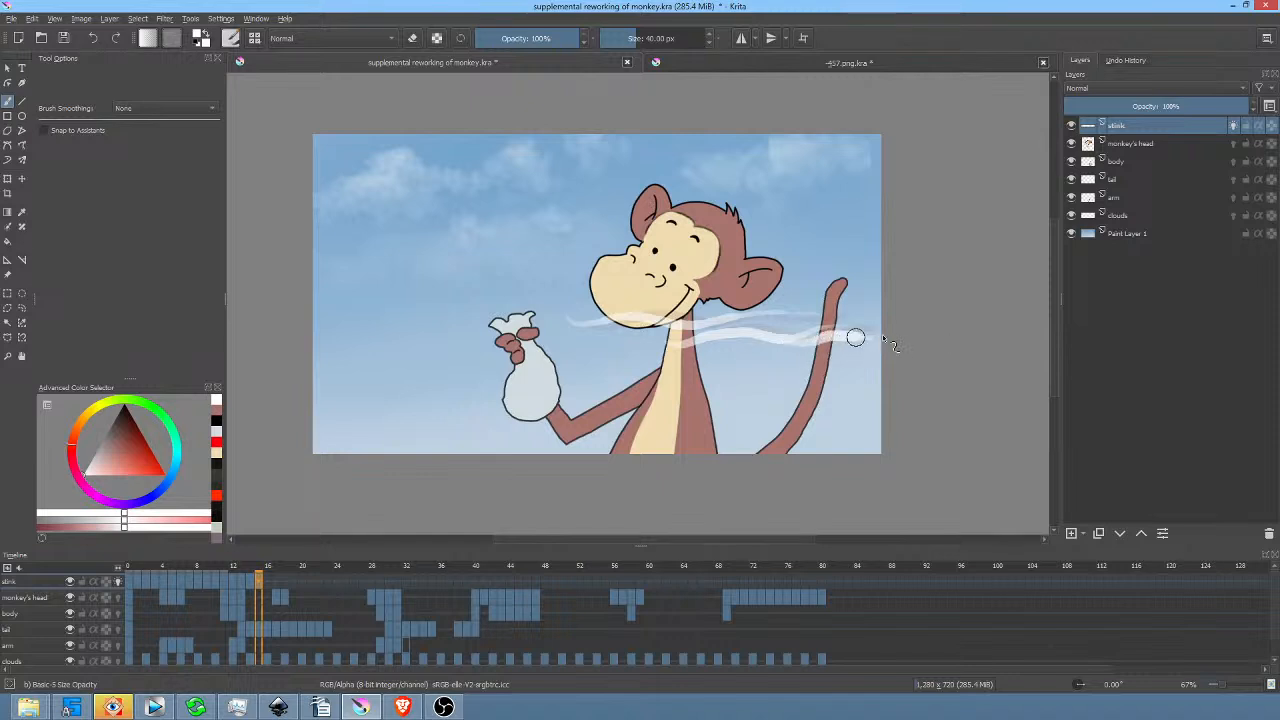
# Paint frames 16 and 17 with the leading wisp stretching from the chin toward the bag and the trailing wisps across the neck and tail.
pyautogui.press('.')
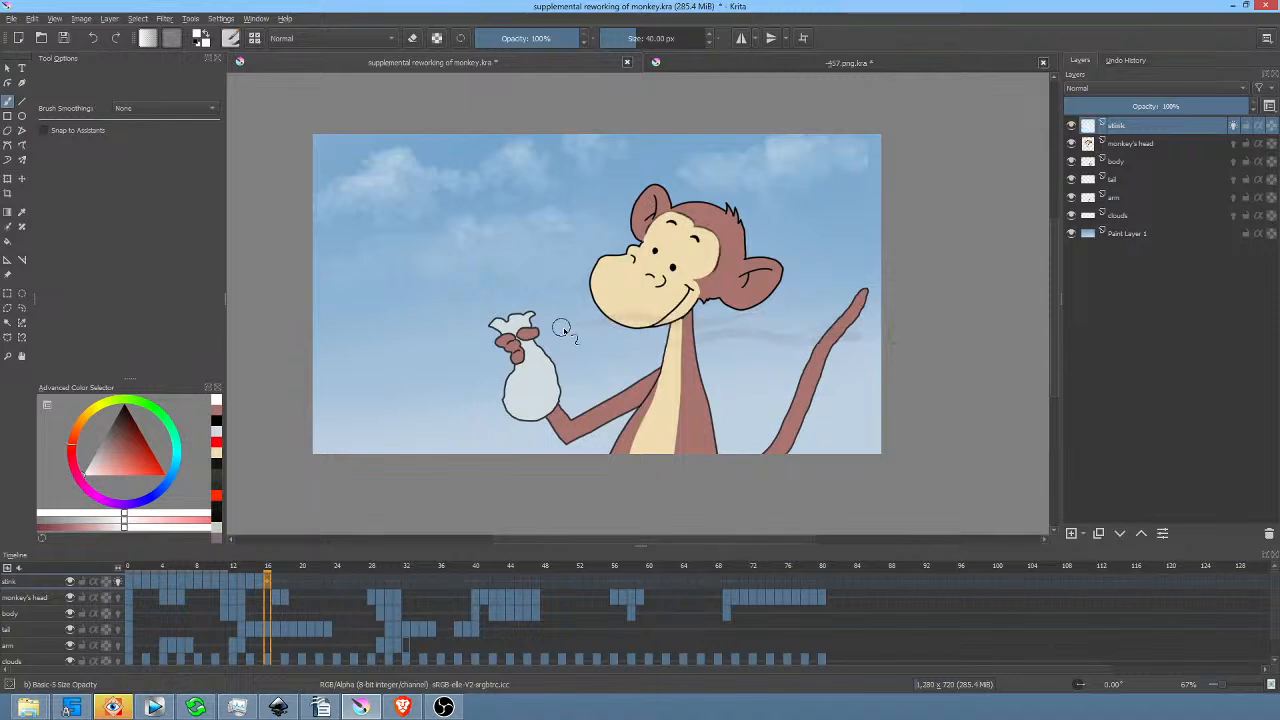
pyautogui.moveTo(562, 328); pyautogui.dragTo(815, 311)
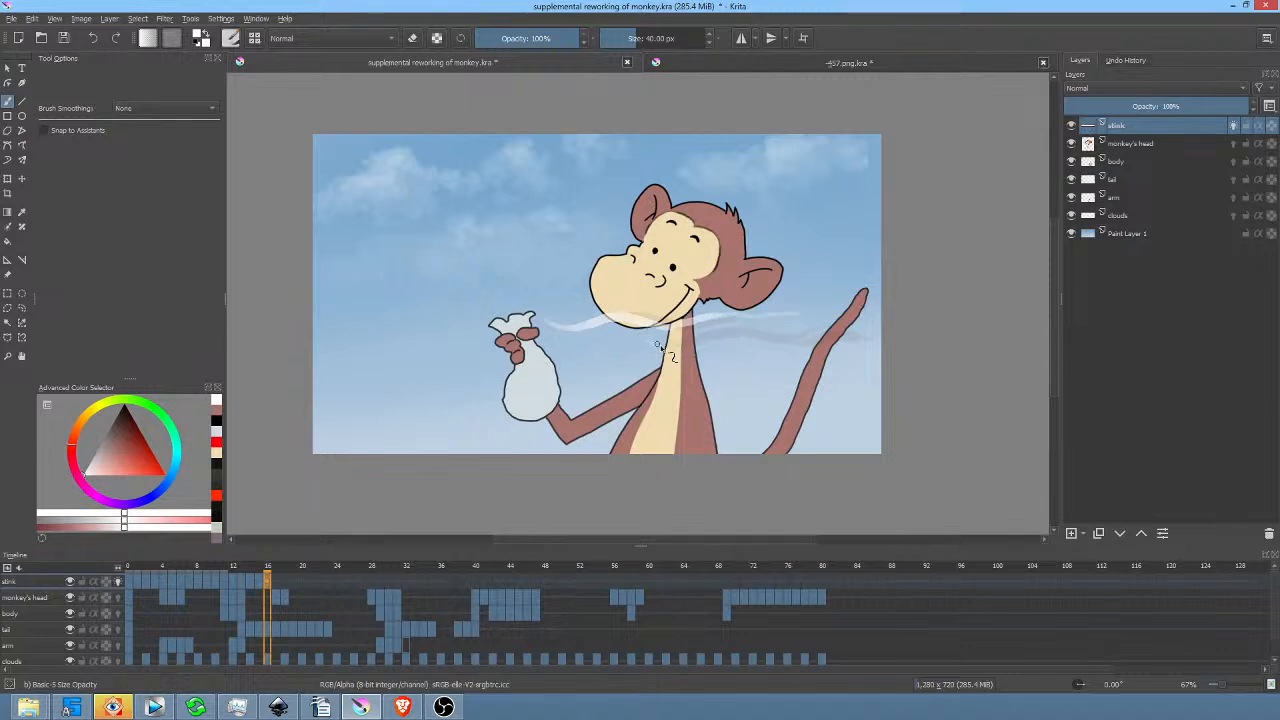
pyautogui.moveTo(672, 345)
pyautogui.mouseDown()
pyautogui.moveTo(863, 325)
pyautogui.moveTo(875, 337)
pyautogui.moveTo(791, 360)
pyautogui.moveTo(830, 340)
pyautogui.mouseUp()
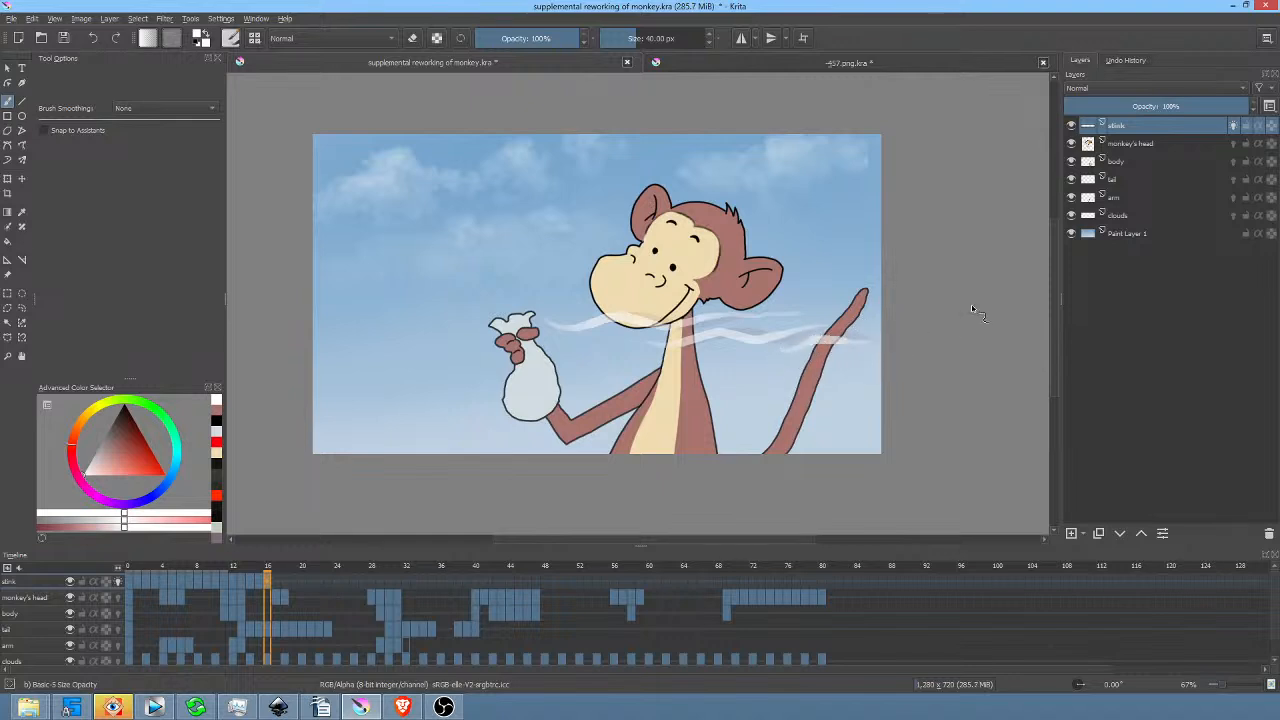
pyautogui.press('.')
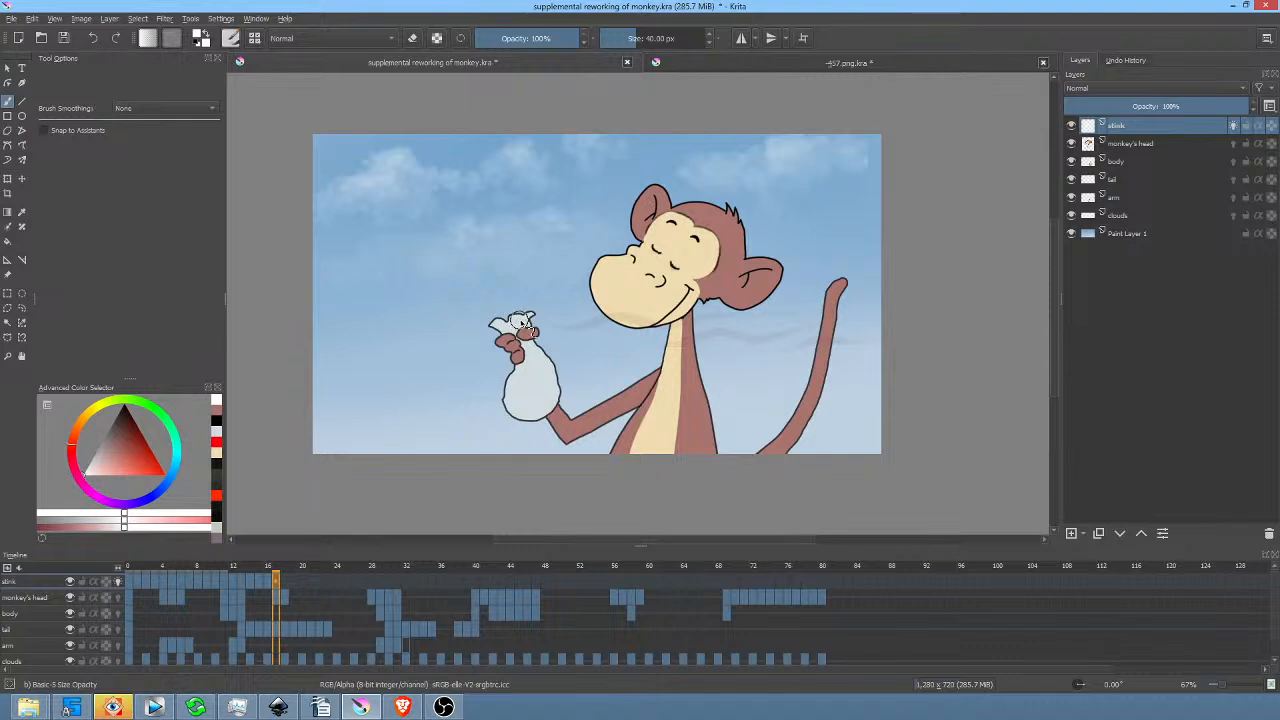
pyautogui.moveTo(535, 333); pyautogui.dragTo(605, 318)
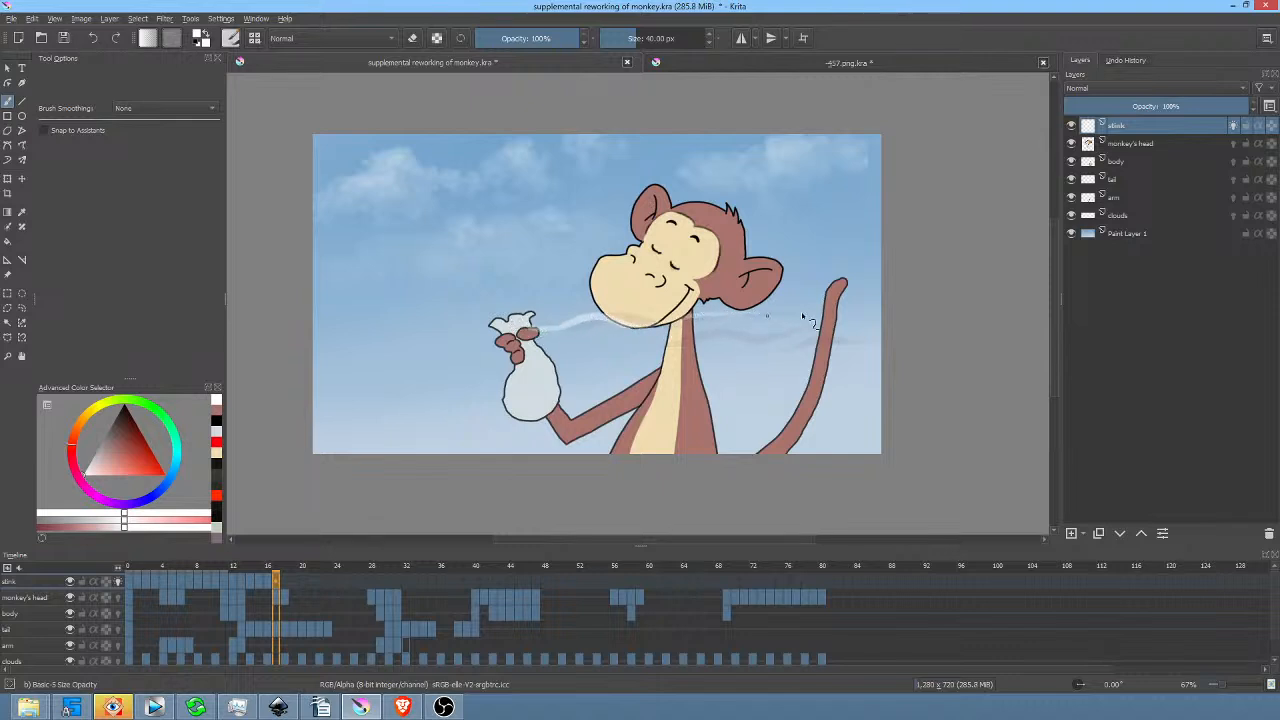
pyautogui.moveTo(640, 346)
pyautogui.mouseDown()
pyautogui.moveTo(855, 321)
pyautogui.moveTo(770, 352)
pyautogui.moveTo(828, 343)
pyautogui.mouseUp()
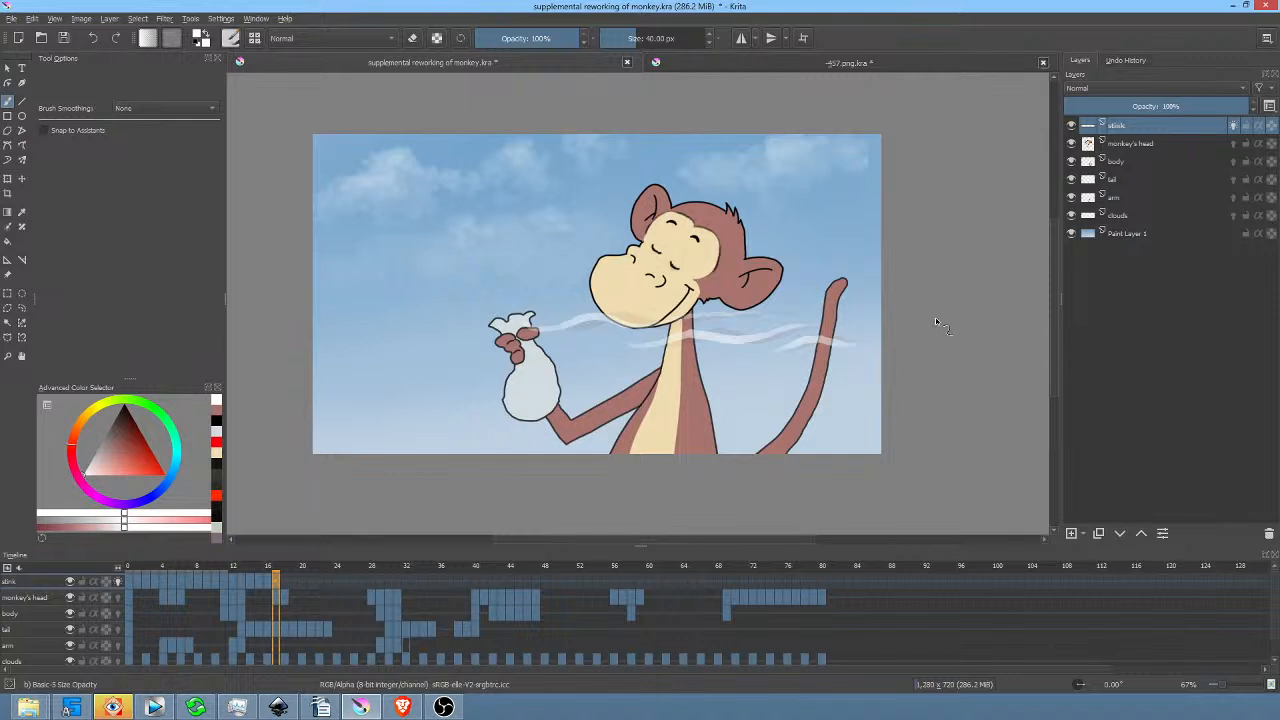
# Paint frames 18 and 19 with the leading wisp reaching the bag's top, a second wisp across the neck and a third near the tail.
pyautogui.press('Right')
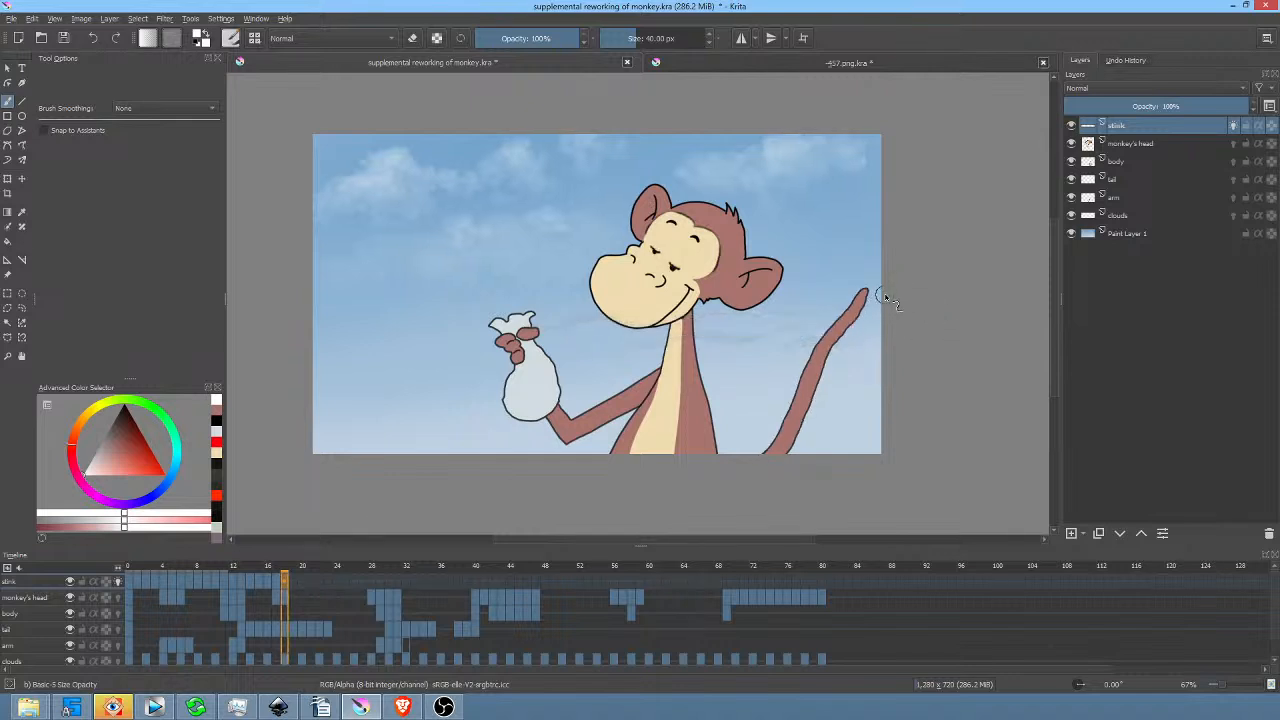
pyautogui.moveTo(838, 348)
pyautogui.mouseDown()
pyautogui.moveTo(743, 353)
pyautogui.moveTo(853, 335)
pyautogui.mouseUp()
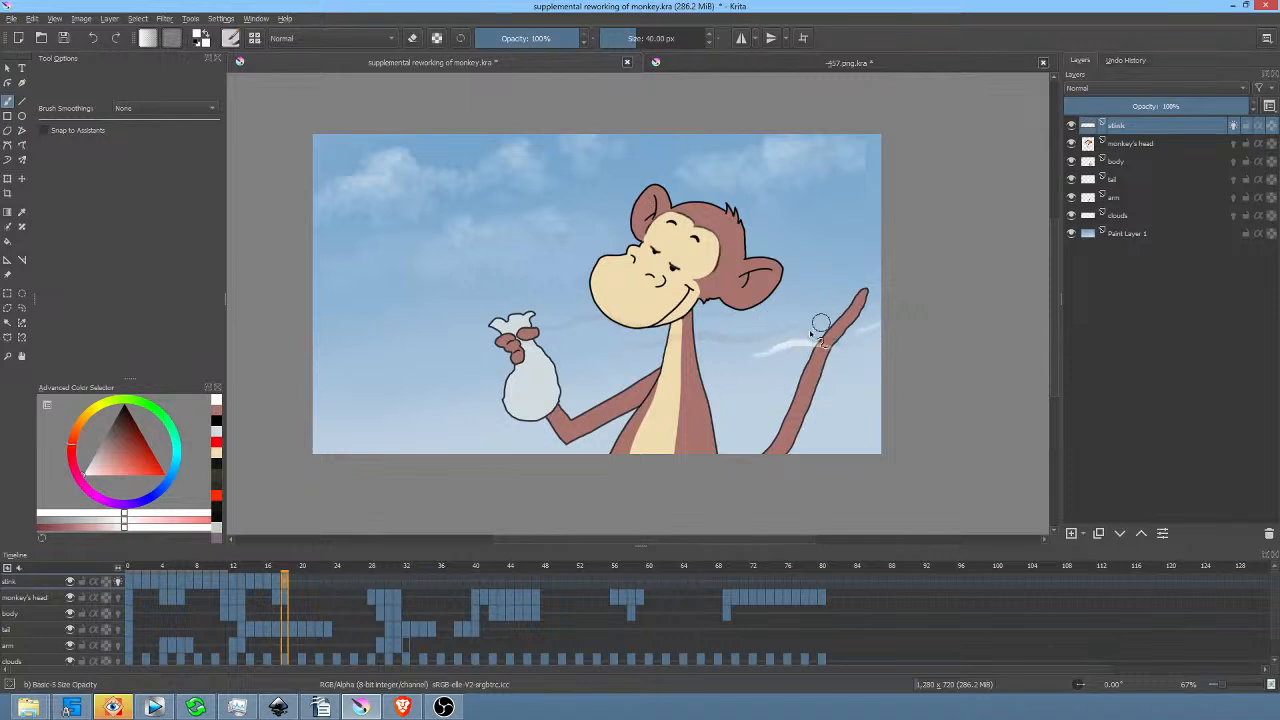
pyautogui.moveTo(760, 336)
pyautogui.mouseDown()
pyautogui.moveTo(632, 346)
pyautogui.moveTo(586, 326)
pyautogui.moveTo(523, 339)
pyautogui.moveTo(577, 316)
pyautogui.moveTo(760, 316)
pyautogui.mouseUp()
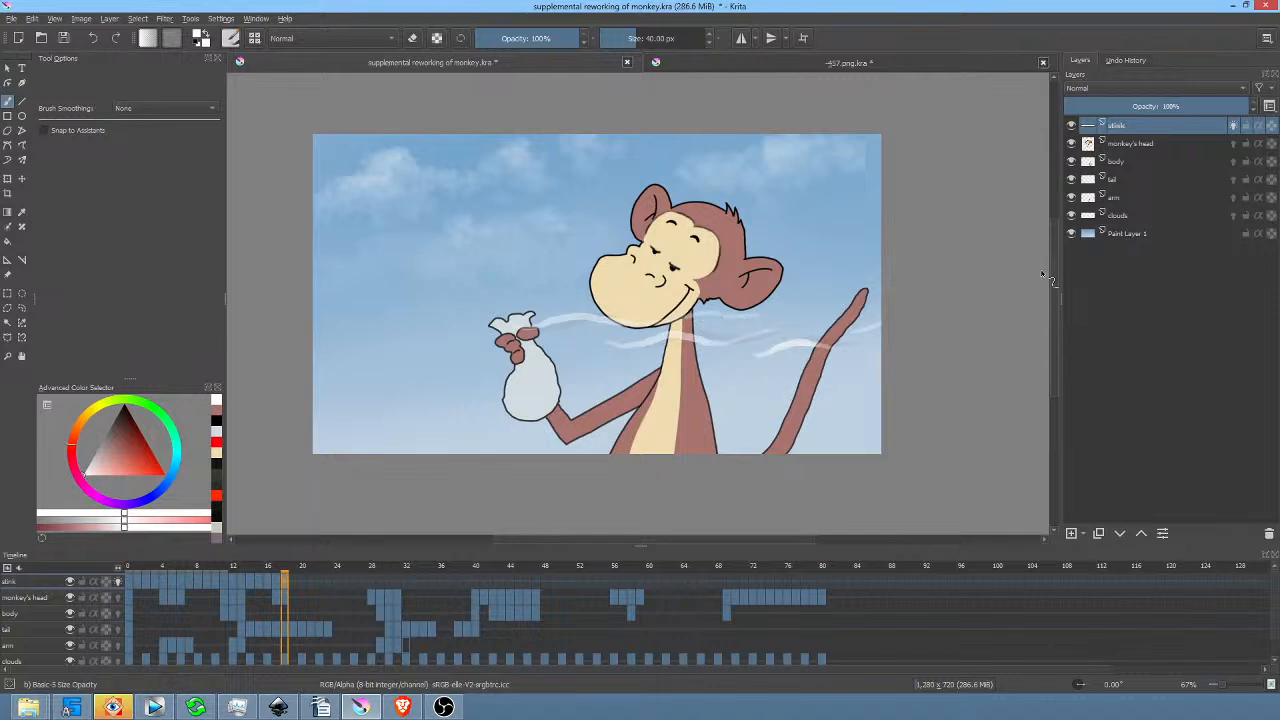
pyautogui.press('Right')
pyautogui.press('Delete')
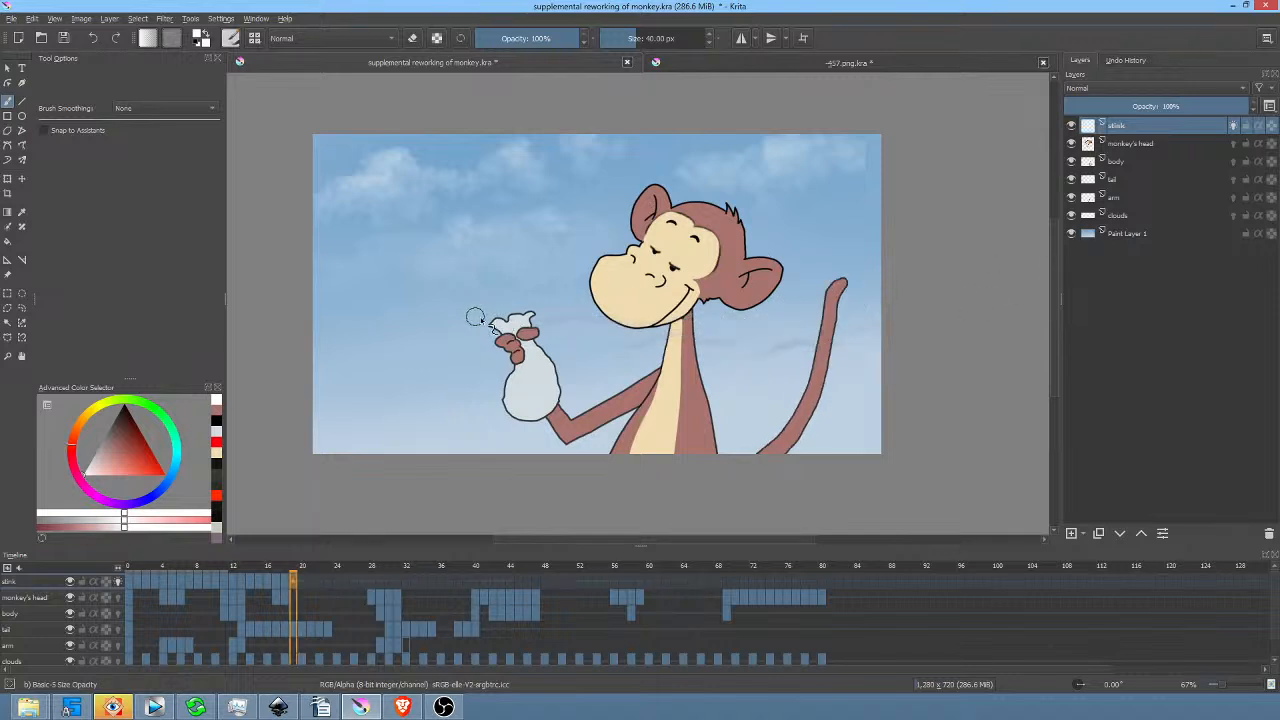
pyautogui.moveTo(501, 316)
pyautogui.mouseDown()
pyautogui.moveTo(607, 325)
pyautogui.moveTo(756, 311)
pyautogui.mouseUp()
pyautogui.moveTo(585, 344)
pyautogui.mouseDown()
pyautogui.moveTo(773, 329)
pyautogui.moveTo(766, 352)
pyautogui.moveTo(799, 346)
pyautogui.mouseUp()
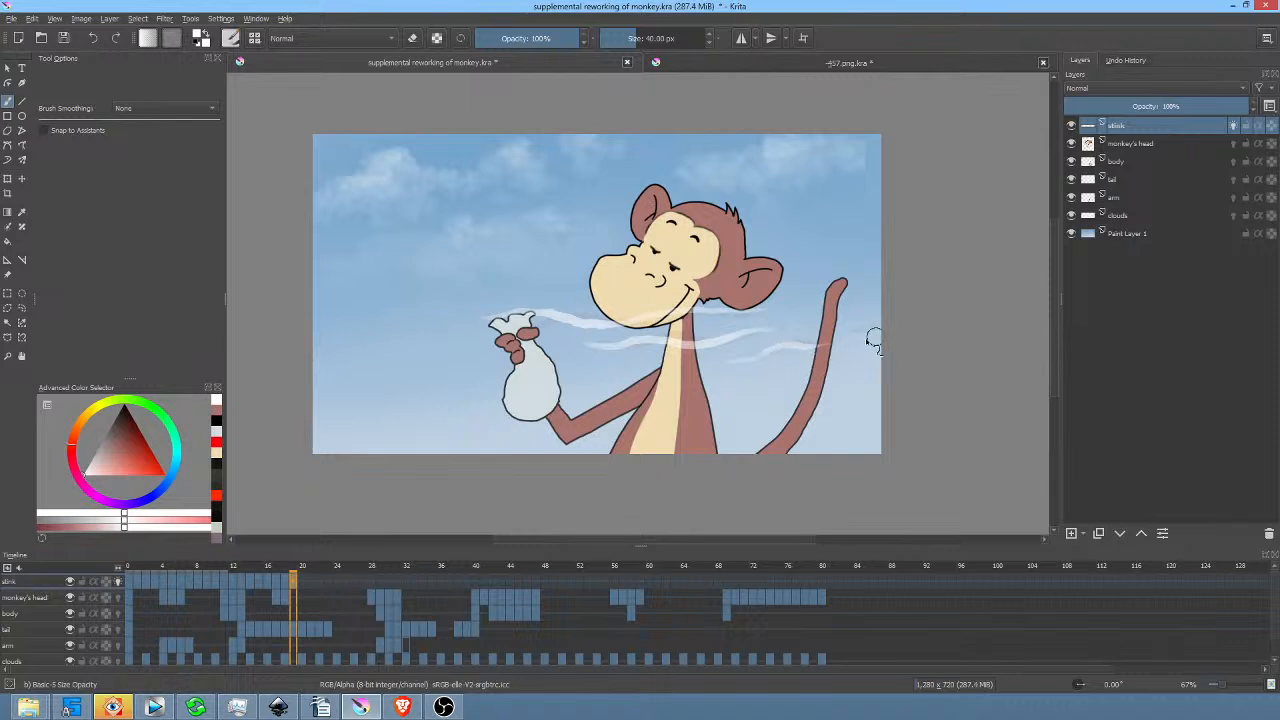
# Paint three wisps on frame 20, then clear frame 21 and redraw them with the lower two shifted closer to the bag.
pyautogui.press('.')
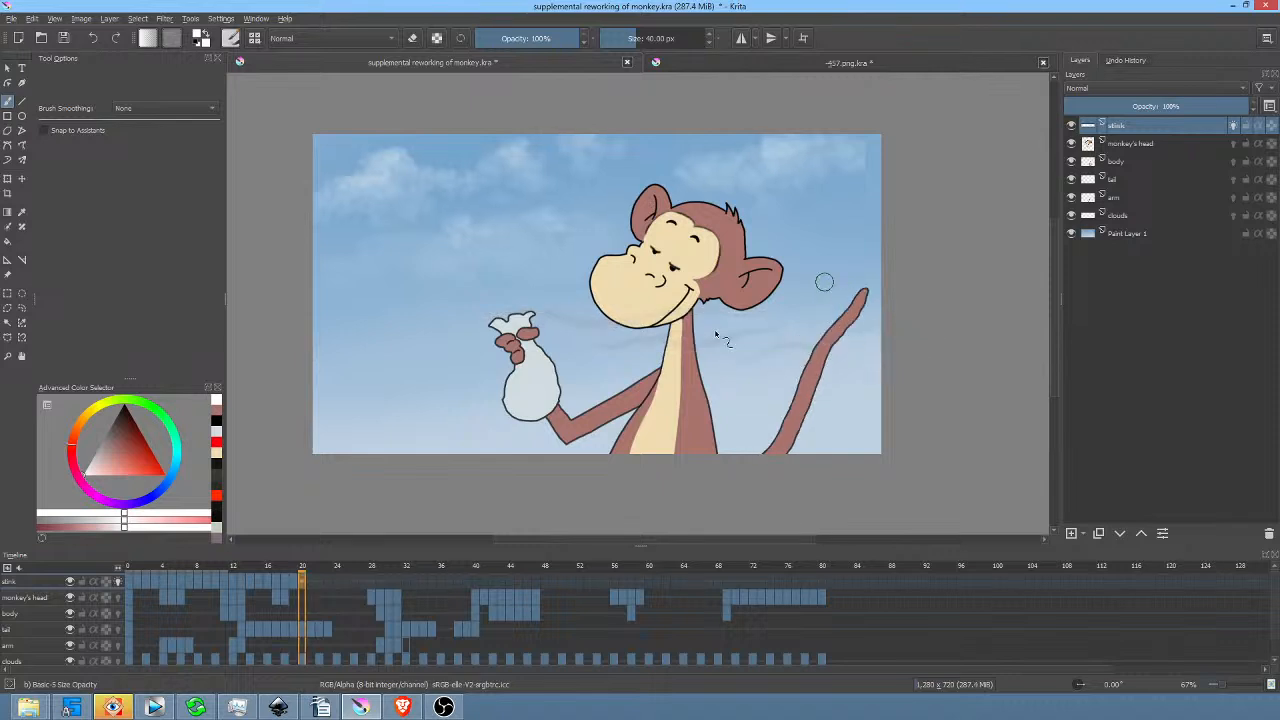
pyautogui.moveTo(498, 322); pyautogui.dragTo(752, 316)
pyautogui.moveTo(568, 346)
pyautogui.mouseDown()
pyautogui.moveTo(768, 335)
pyautogui.moveTo(732, 362)
pyautogui.moveTo(768, 347)
pyautogui.moveTo(830, 348)
pyautogui.mouseUp()
pyautogui.press('Right')
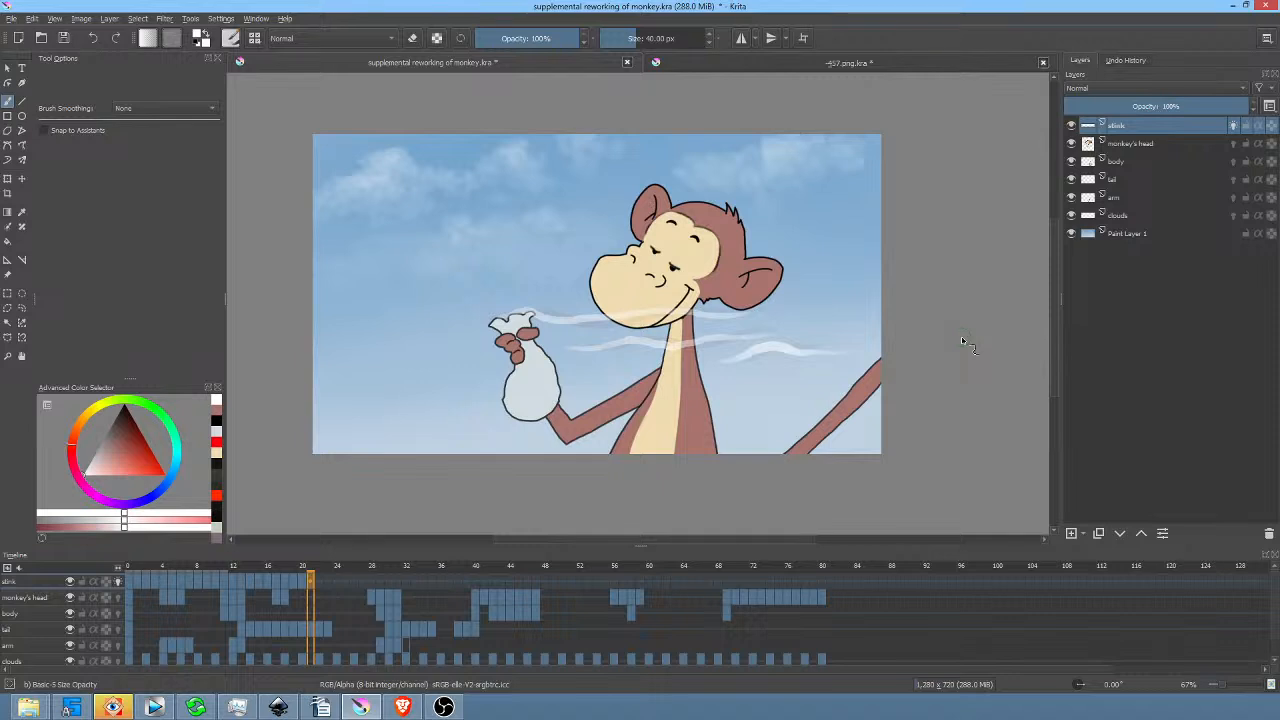
pyautogui.press('Delete')
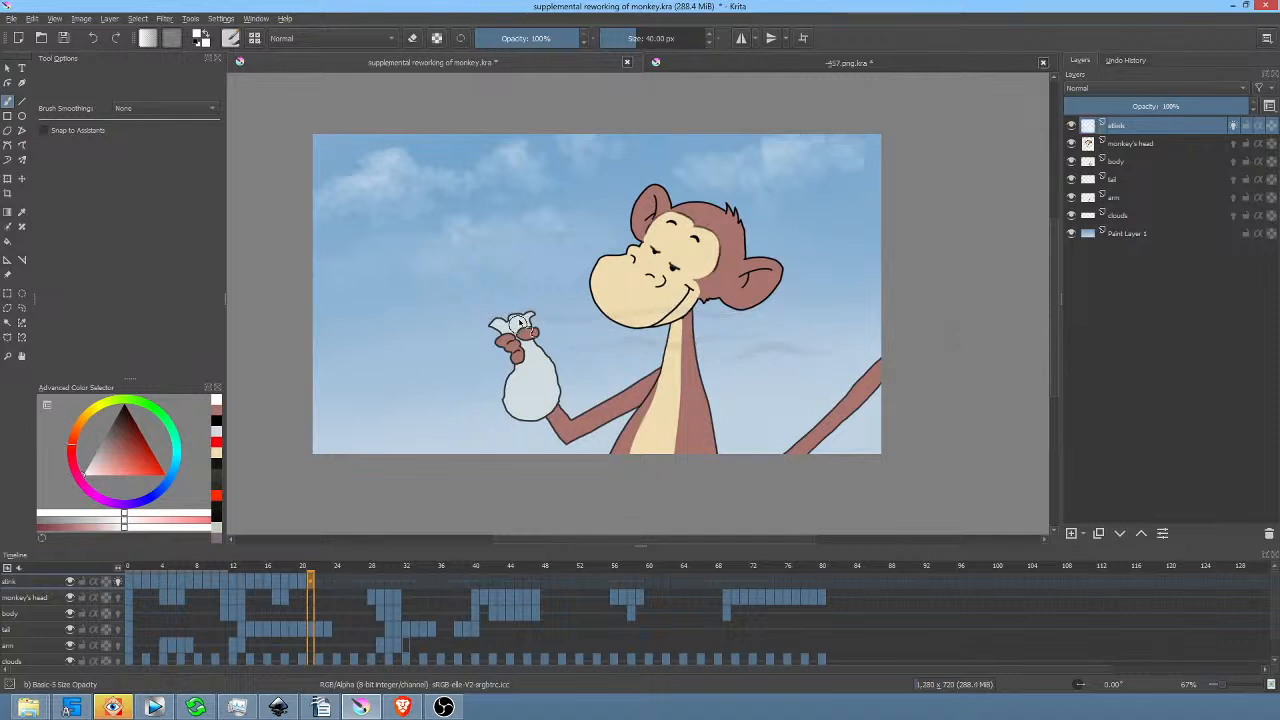
pyautogui.moveTo(514, 320)
pyautogui.mouseDown()
pyautogui.moveTo(578, 328)
pyautogui.moveTo(770, 307)
pyautogui.mouseUp()
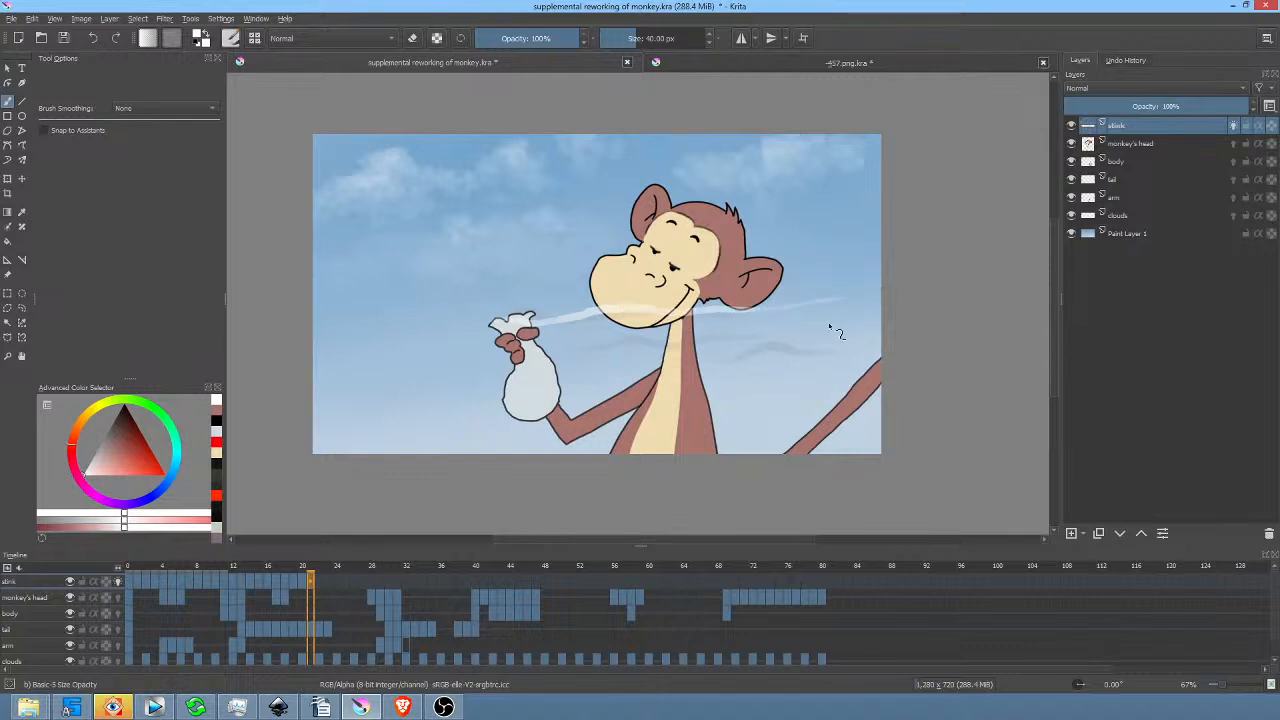
pyautogui.moveTo(549, 349); pyautogui.dragTo(835, 355)
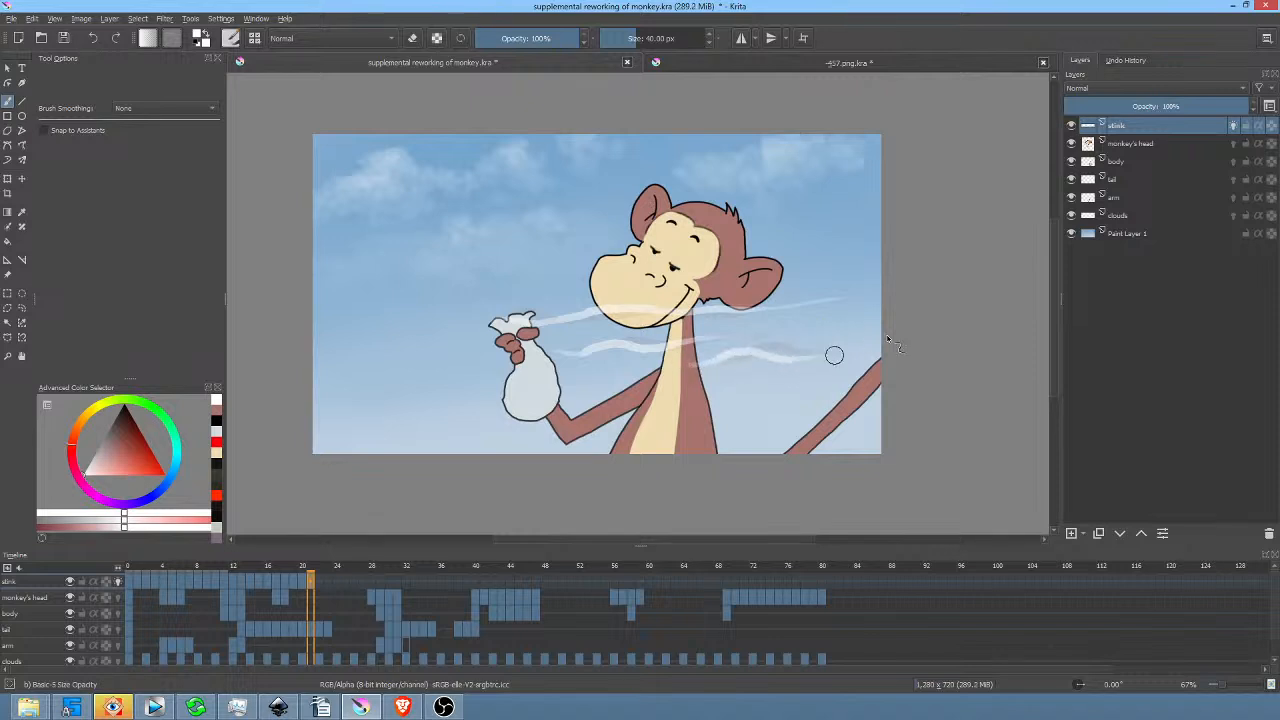
# Paint three staggered wisps between the bag and the monkey's neck on frames 22 and 23, adding a short new wisp at the right edge on 23.
pyautogui.press('Right')
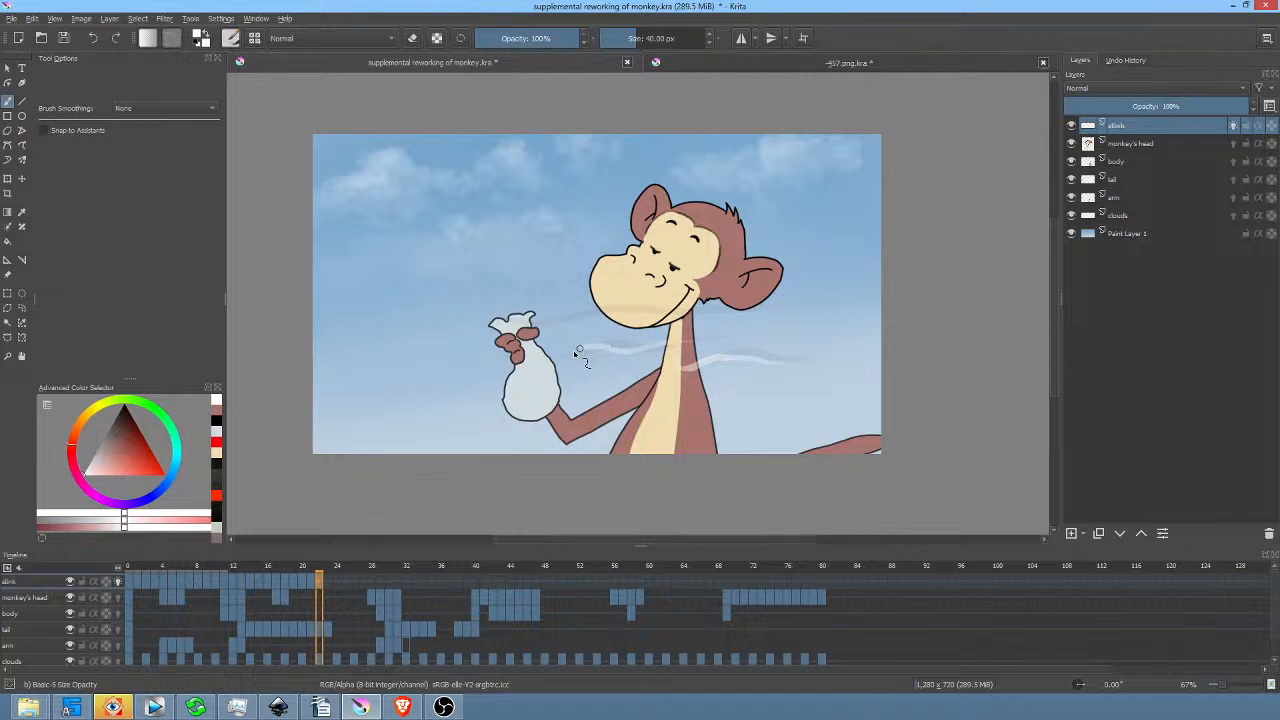
pyautogui.moveTo(530, 324)
pyautogui.mouseDown()
pyautogui.moveTo(611, 311)
pyautogui.moveTo(770, 320)
pyautogui.moveTo(805, 304)
pyautogui.mouseUp()
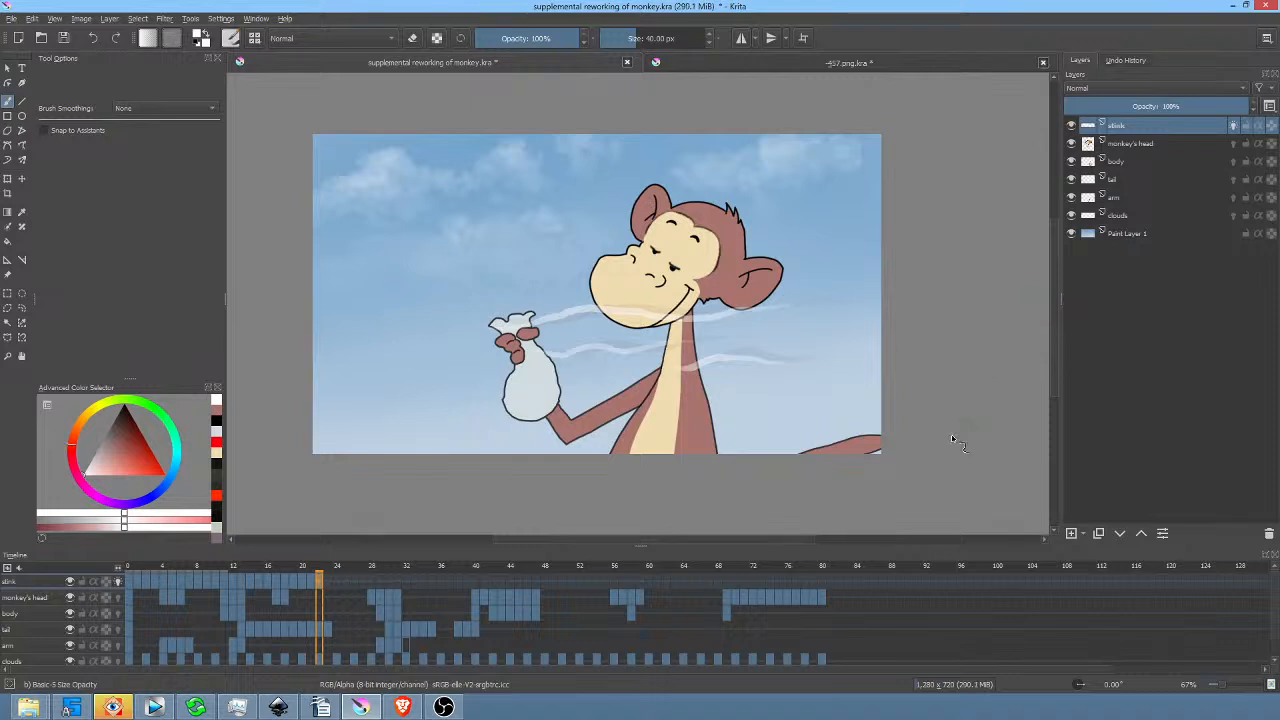
pyautogui.press('.')
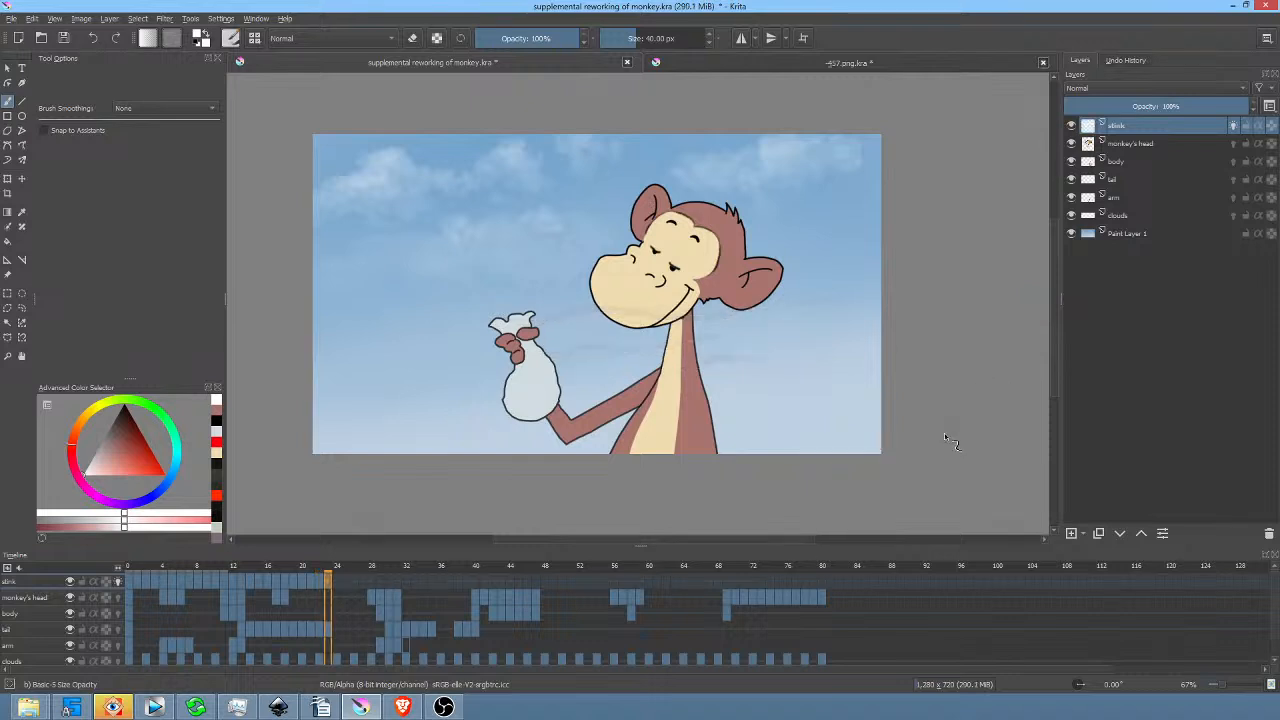
pyautogui.moveTo(498, 326)
pyautogui.mouseDown()
pyautogui.moveTo(564, 309)
pyautogui.moveTo(776, 299)
pyautogui.mouseUp()
pyautogui.moveTo(545, 347)
pyautogui.mouseDown()
pyautogui.moveTo(708, 345)
pyautogui.moveTo(671, 370)
pyautogui.moveTo(800, 360)
pyautogui.mouseUp()
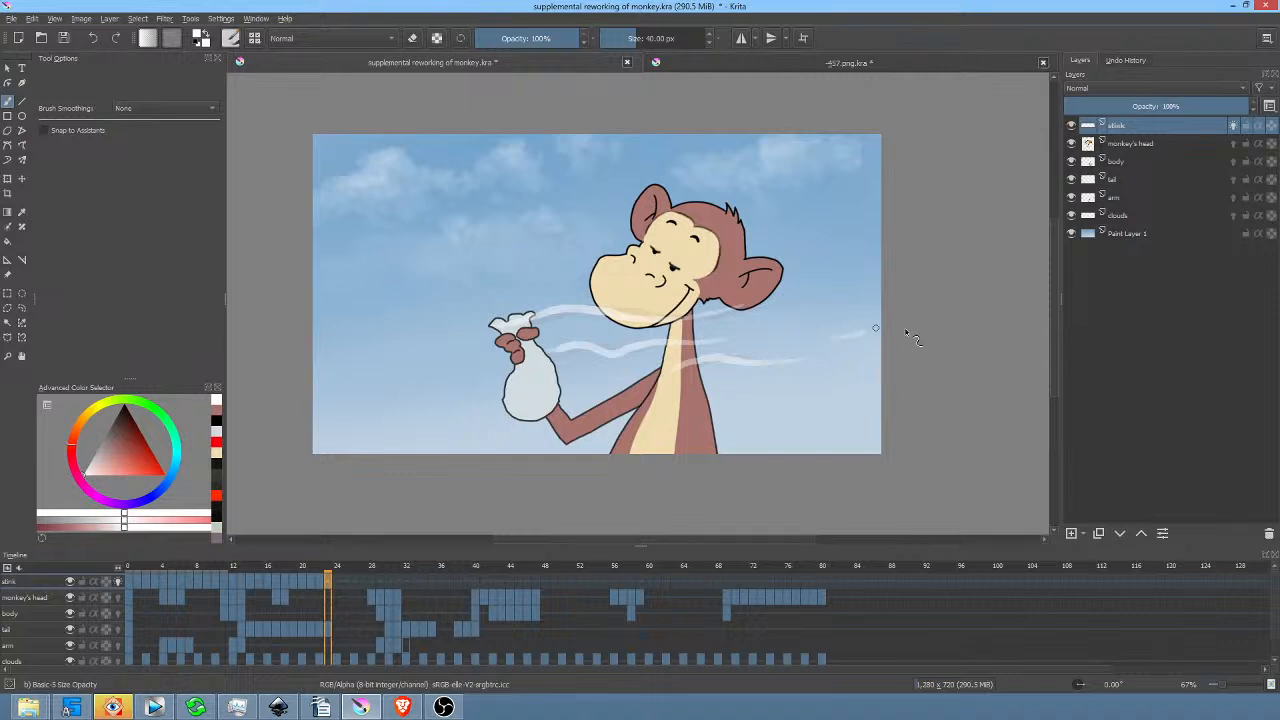
# Paint frames 24 and 25 with the new wisp drifting in from the right edge and the top wisp extending past the bag on 25.
pyautogui.press('Right')
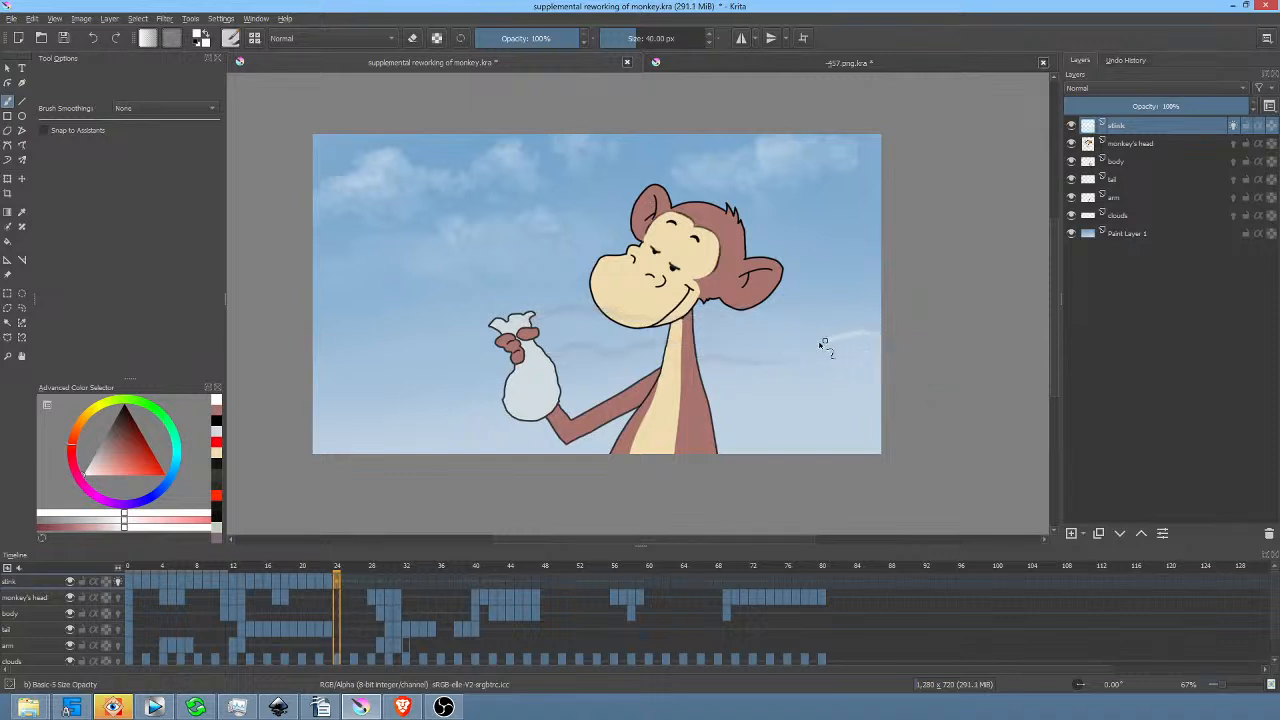
pyautogui.moveTo(706, 370); pyautogui.dragTo(782, 364)
pyautogui.moveTo(530, 358)
pyautogui.mouseDown()
pyautogui.moveTo(610, 354)
pyautogui.moveTo(729, 337)
pyautogui.mouseUp()
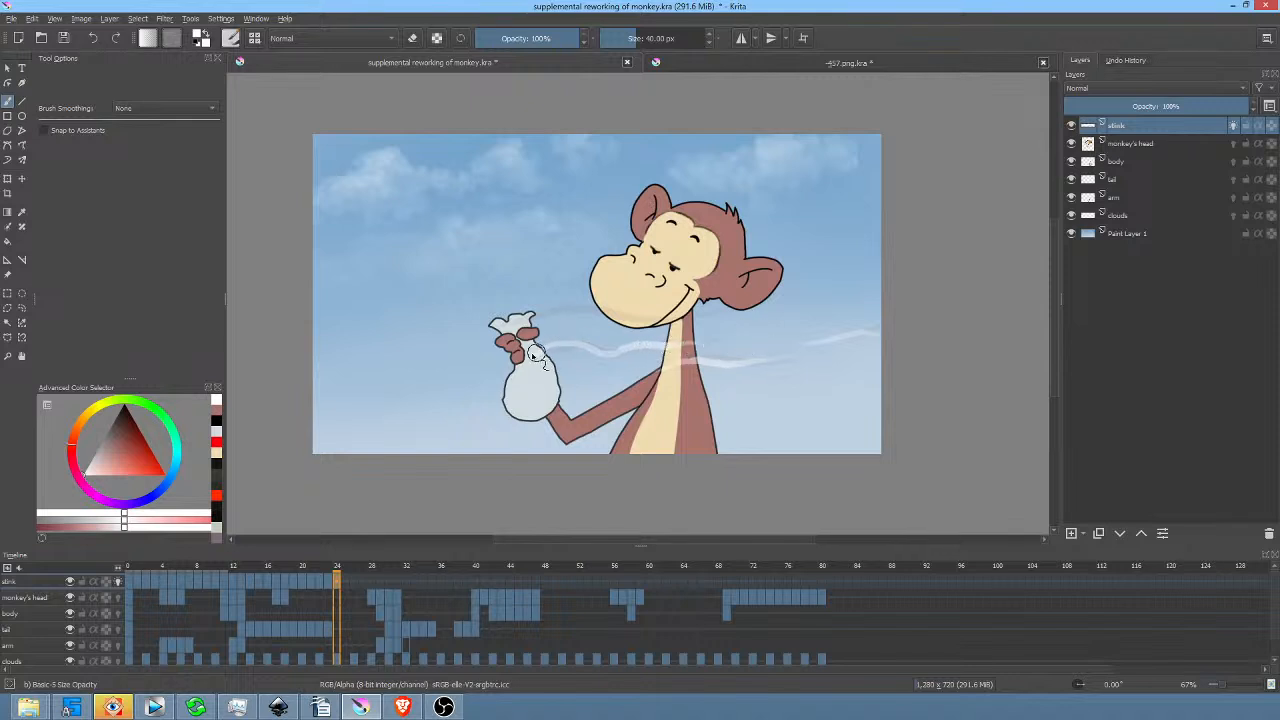
pyautogui.moveTo(549, 318); pyautogui.dragTo(783, 320)
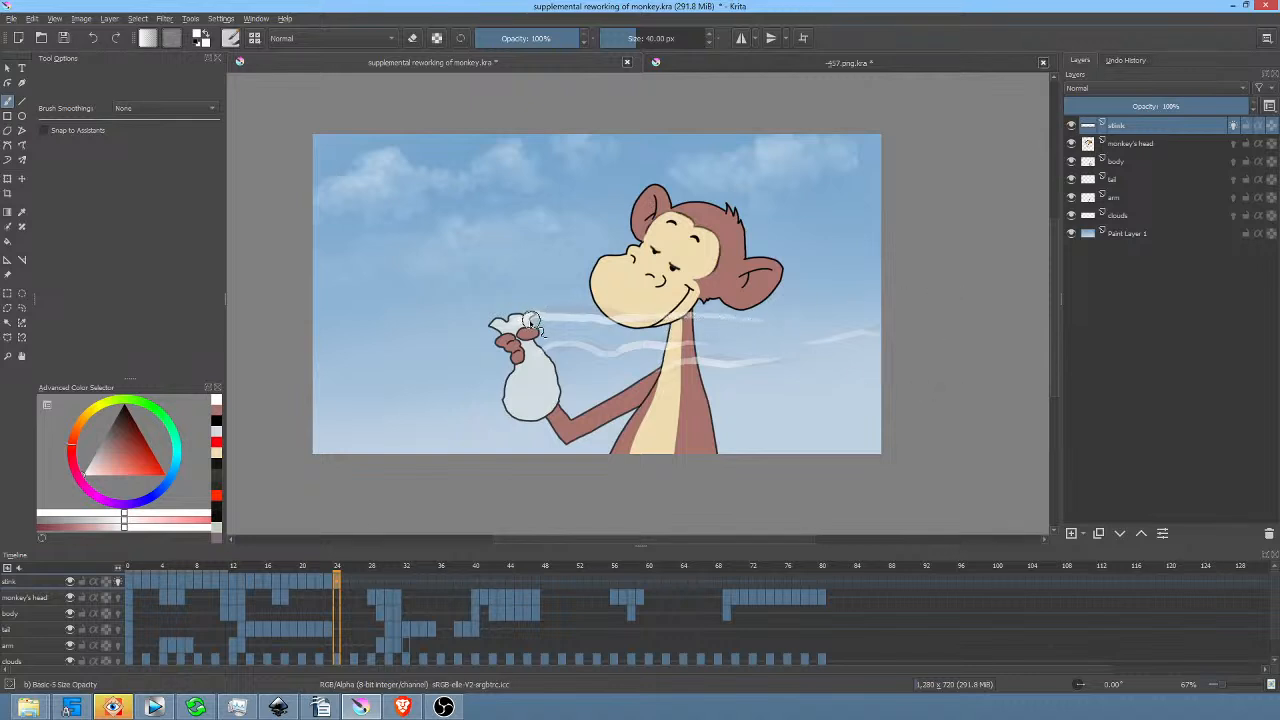
pyautogui.press('.')
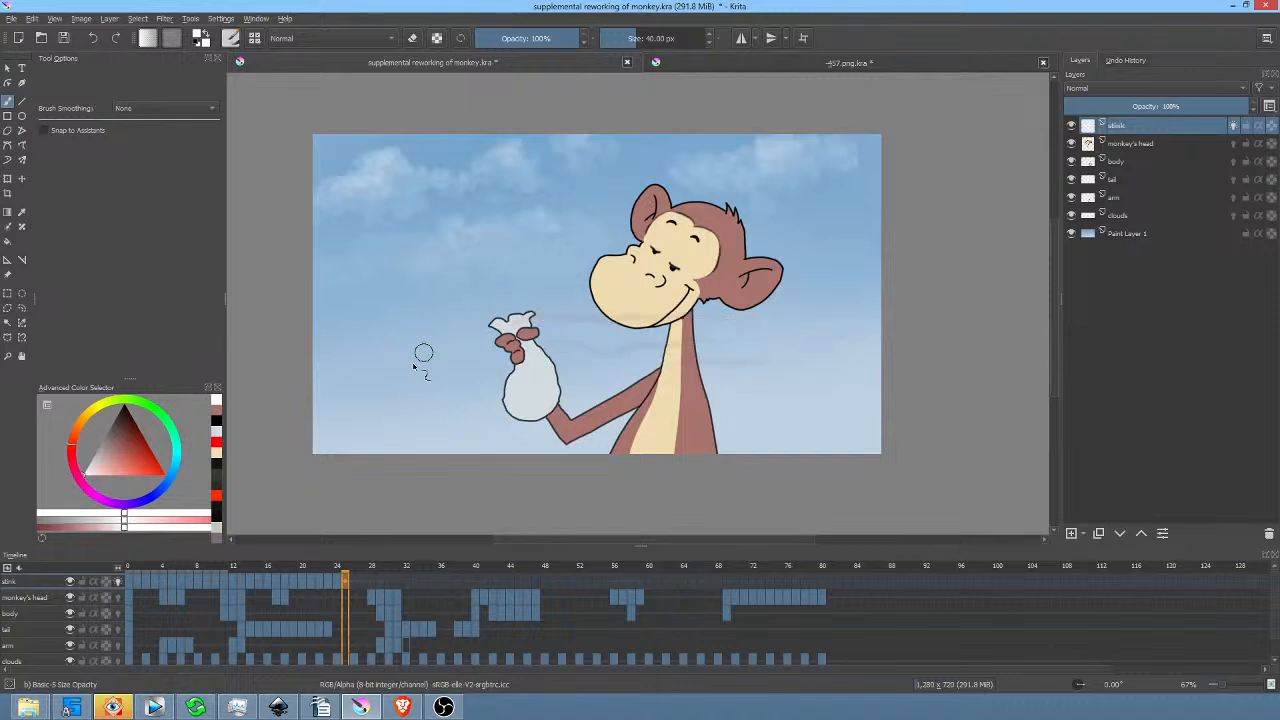
pyautogui.moveTo(460, 322); pyautogui.dragTo(790, 316)
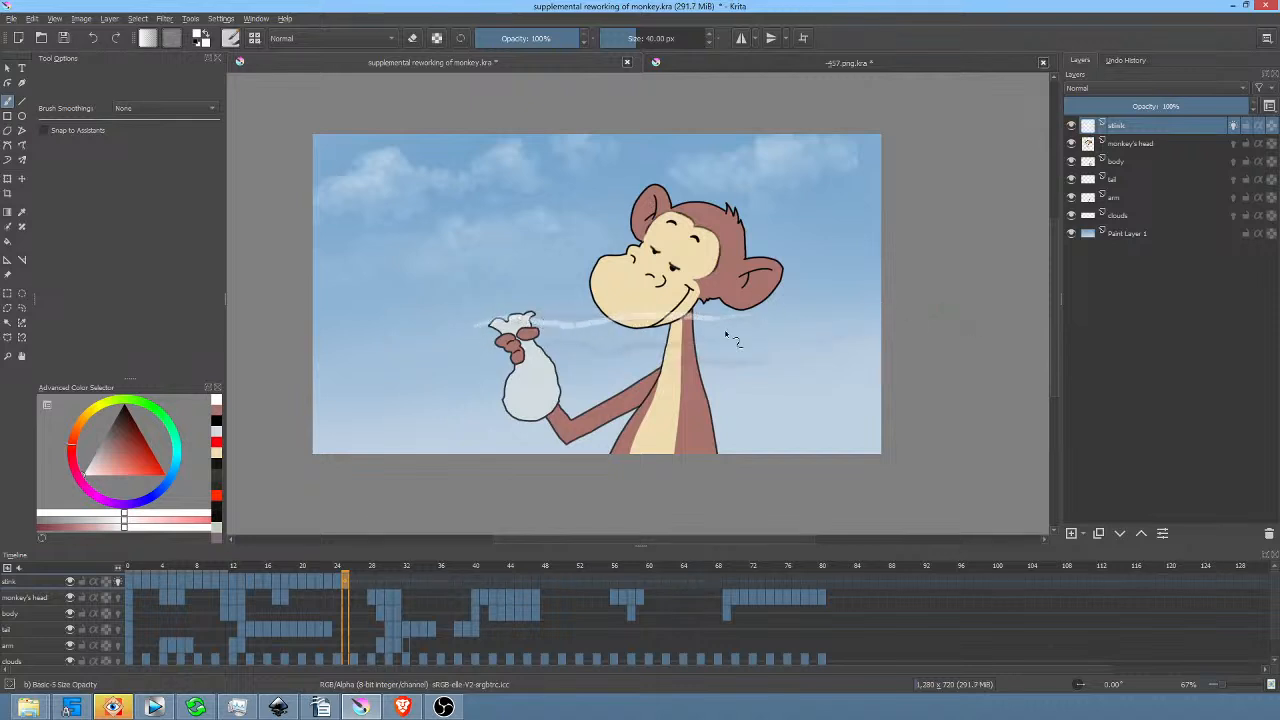
pyautogui.moveTo(530, 350)
pyautogui.mouseDown()
pyautogui.moveTo(706, 346)
pyautogui.moveTo(691, 362)
pyautogui.moveTo(714, 363)
pyautogui.moveTo(872, 338)
pyautogui.mouseUp()
# Paint frames 26 and 27 with the top wisp drifting farther left past the bag and the lower wisps crossing the bag and neck.
pyautogui.press('Right')
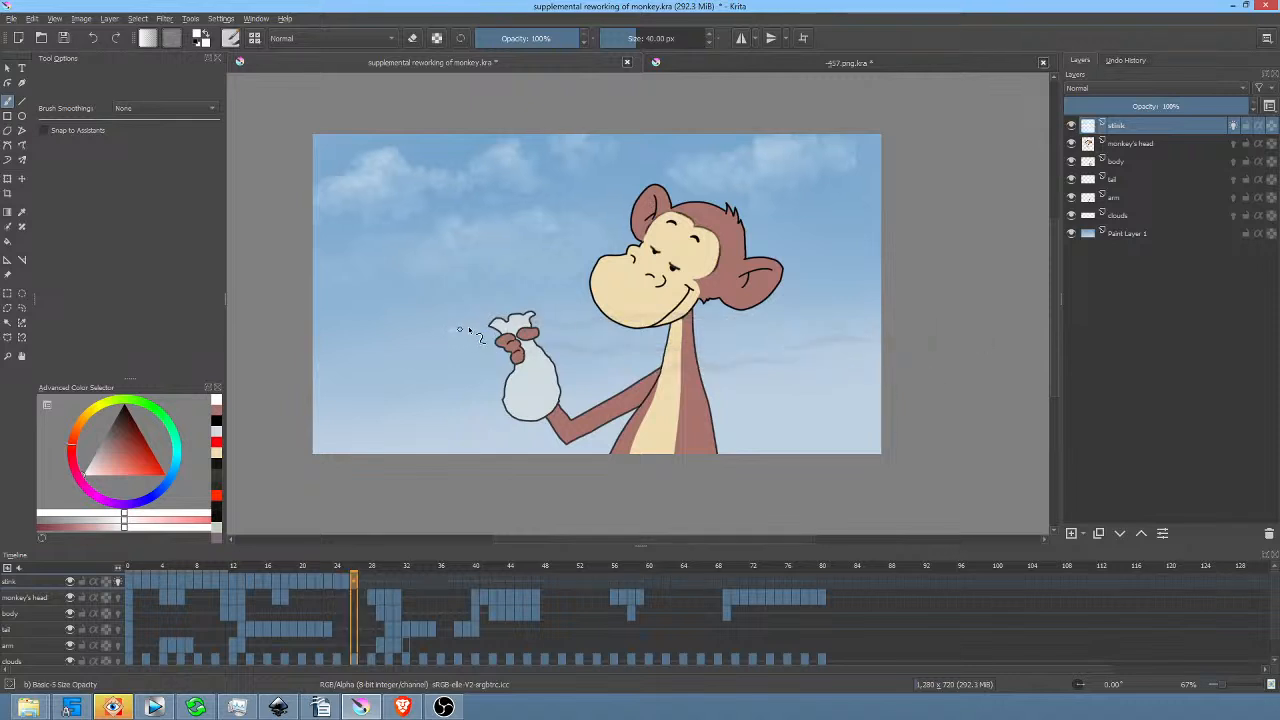
pyautogui.moveTo(512, 322); pyautogui.dragTo(718, 316)
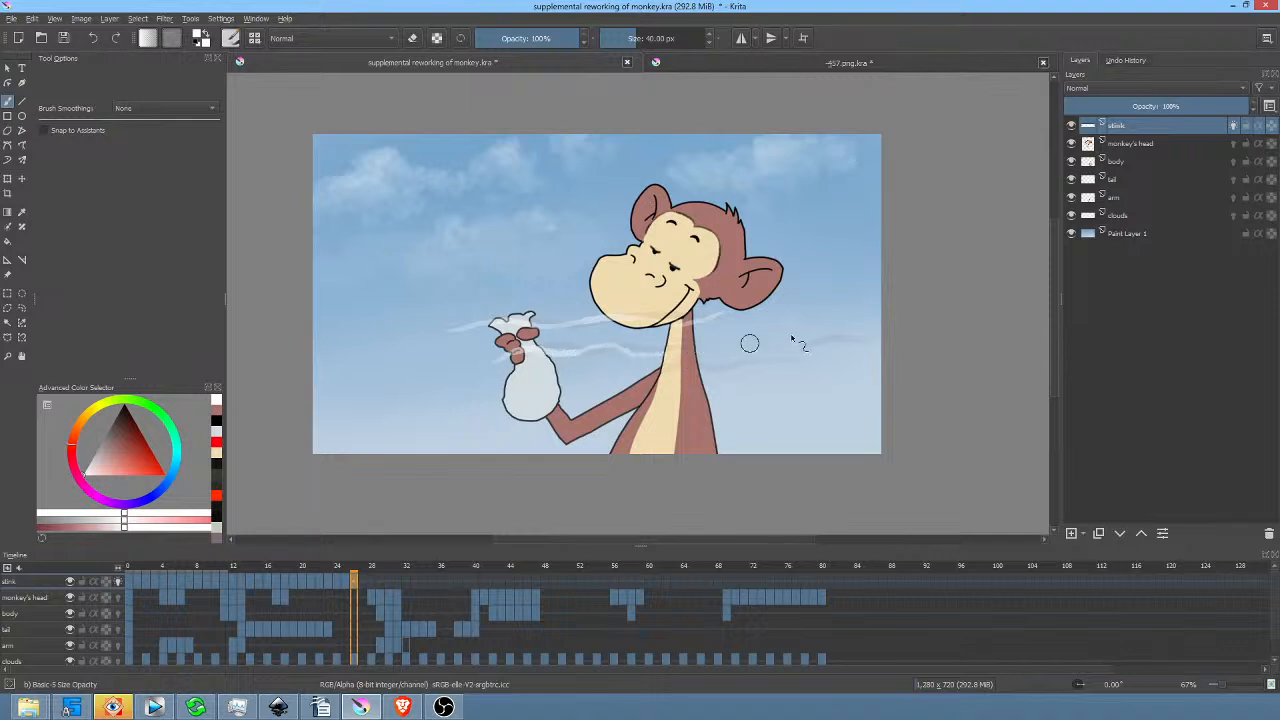
pyautogui.moveTo(686, 370); pyautogui.dragTo(710, 370)
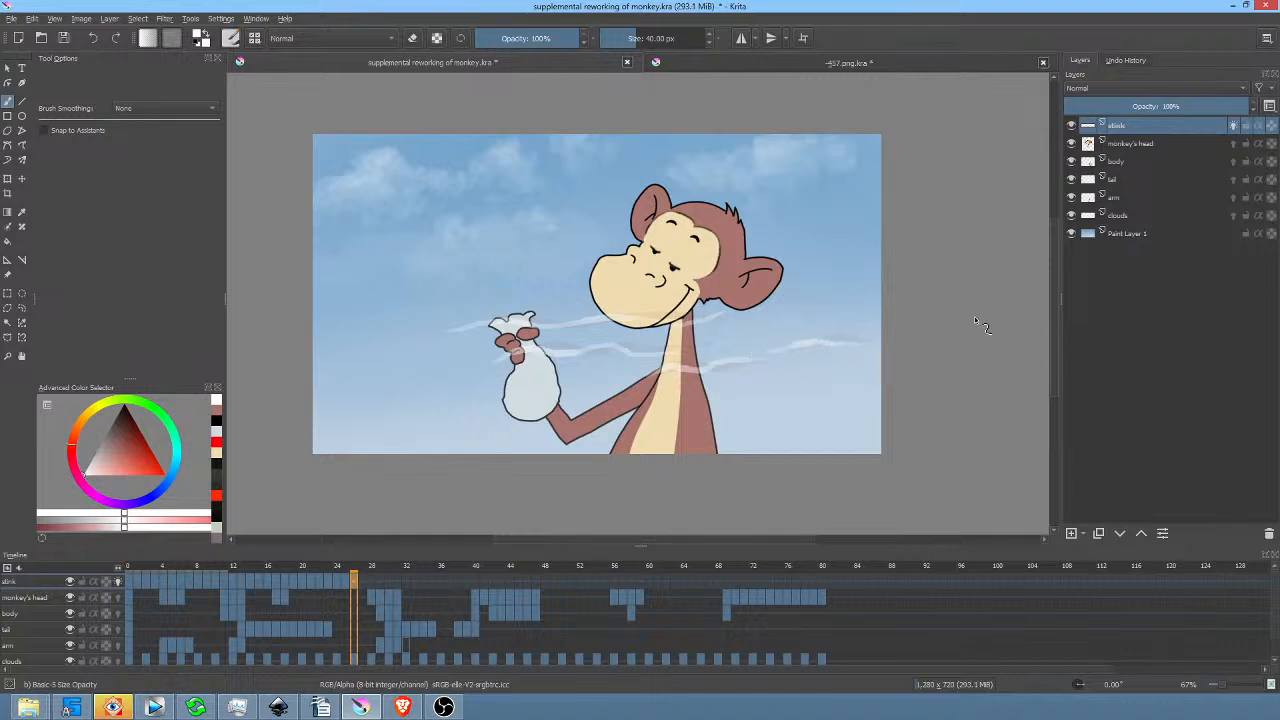
pyautogui.press('Right')
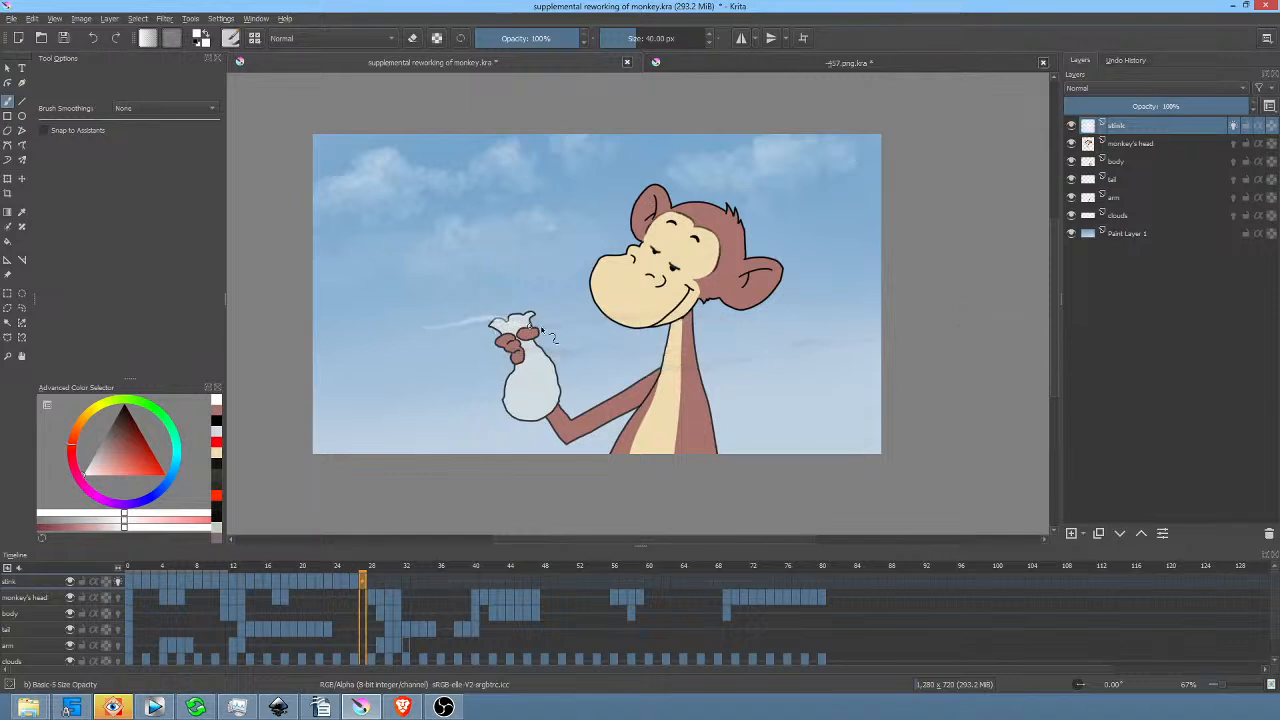
pyautogui.moveTo(572, 323); pyautogui.dragTo(619, 319)
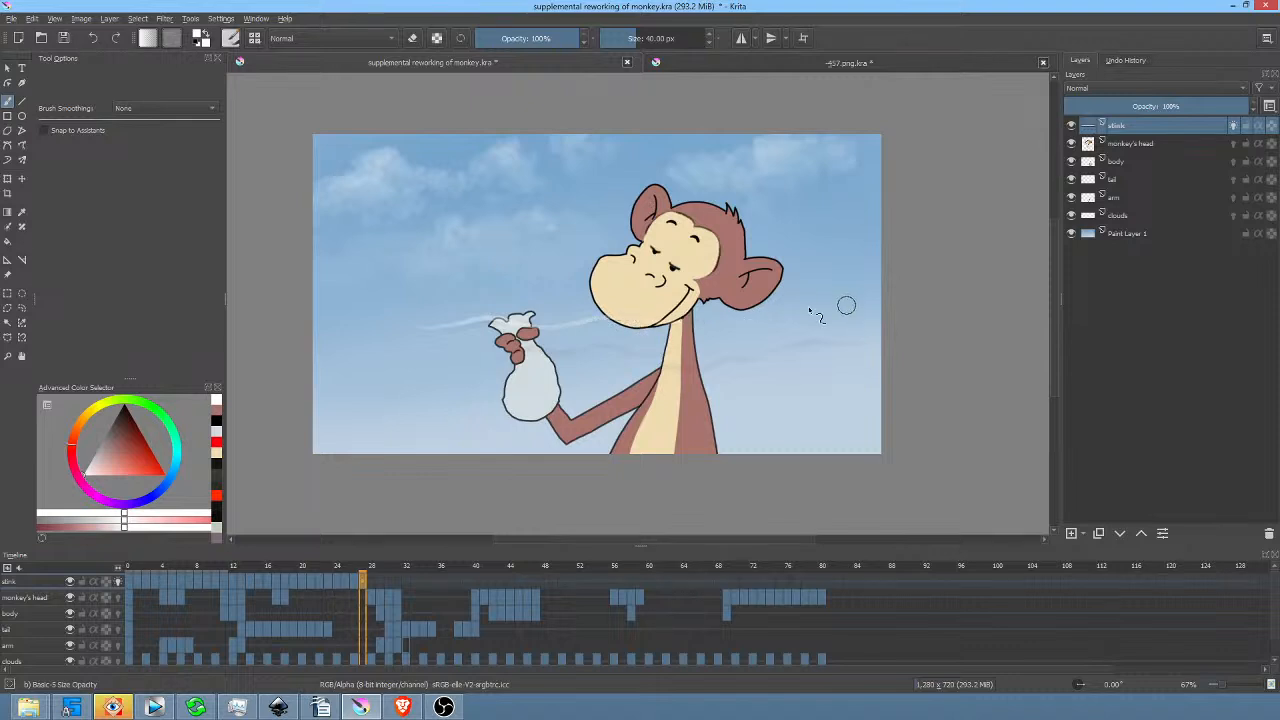
pyautogui.moveTo(571, 355); pyautogui.dragTo(697, 352)
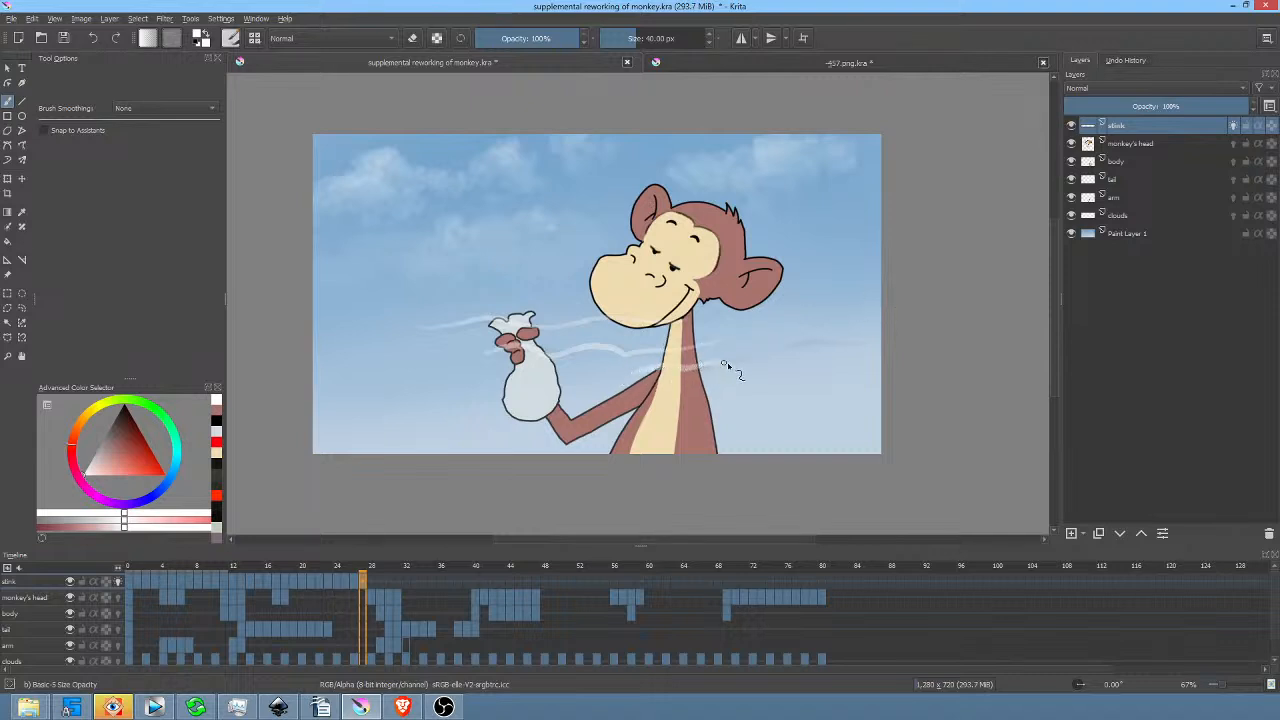
pyautogui.moveTo(752, 355)
pyautogui.mouseDown()
pyautogui.moveTo(787, 354)
pyautogui.moveTo(746, 356)
pyautogui.moveTo(798, 342)
pyautogui.moveTo(912, 339)
pyautogui.moveTo(904, 305)
pyautogui.moveTo(832, 322)
pyautogui.mouseUp()
# Clear frame 28 and paint three staggered wisps across the bag and the monkey's neck, plus a short wisp at the right edge.
pyautogui.press('.')
pyautogui.press('Delete')
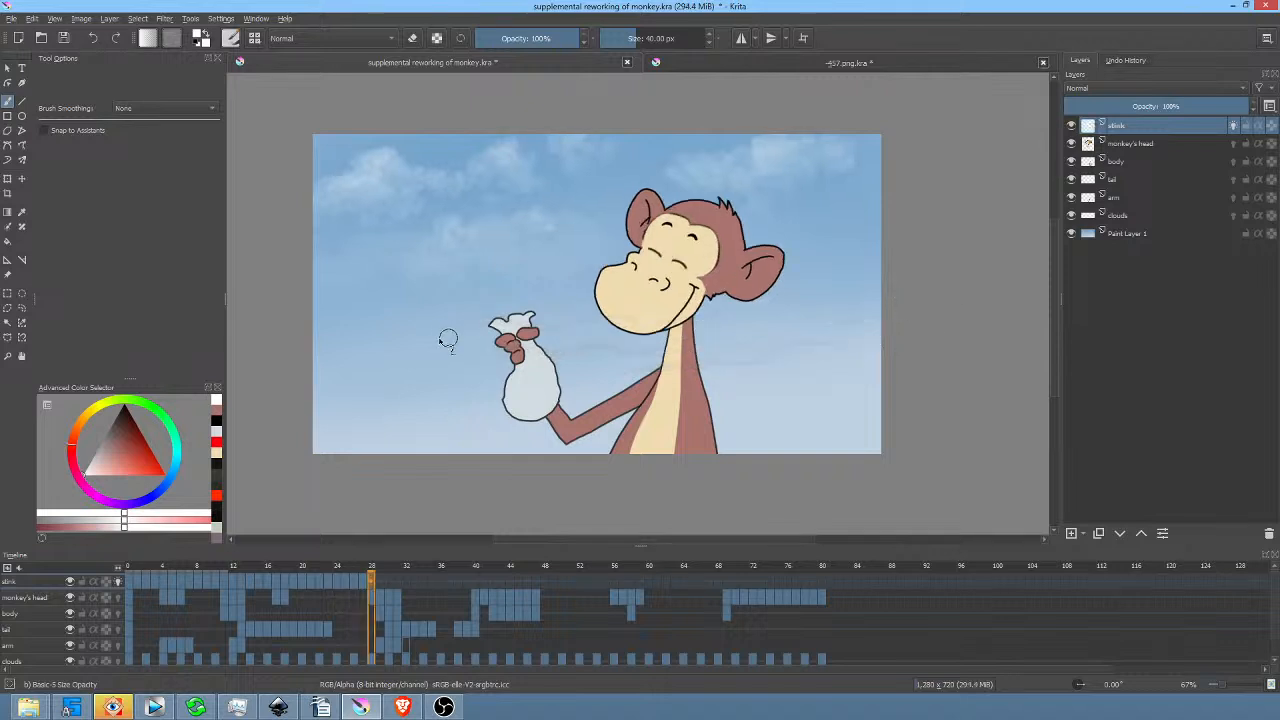
pyautogui.moveTo(413, 329); pyautogui.dragTo(595, 322)
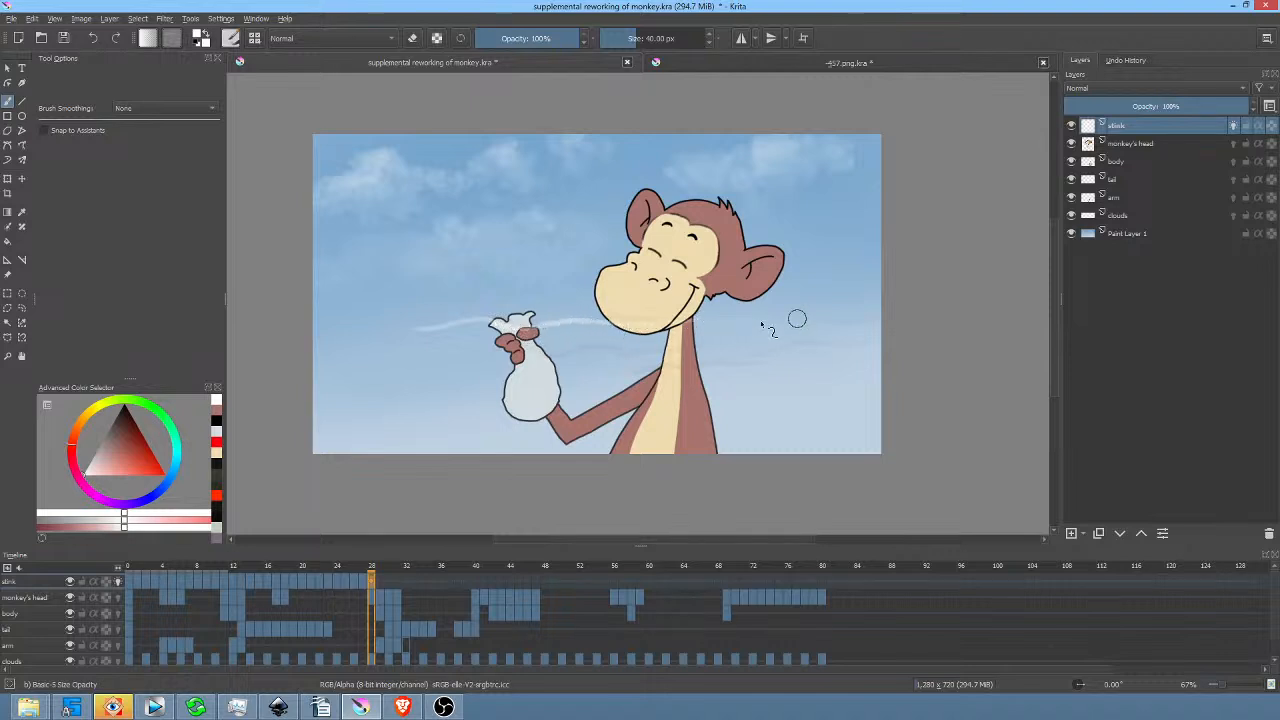
pyautogui.moveTo(560, 349); pyautogui.dragTo(712, 345)
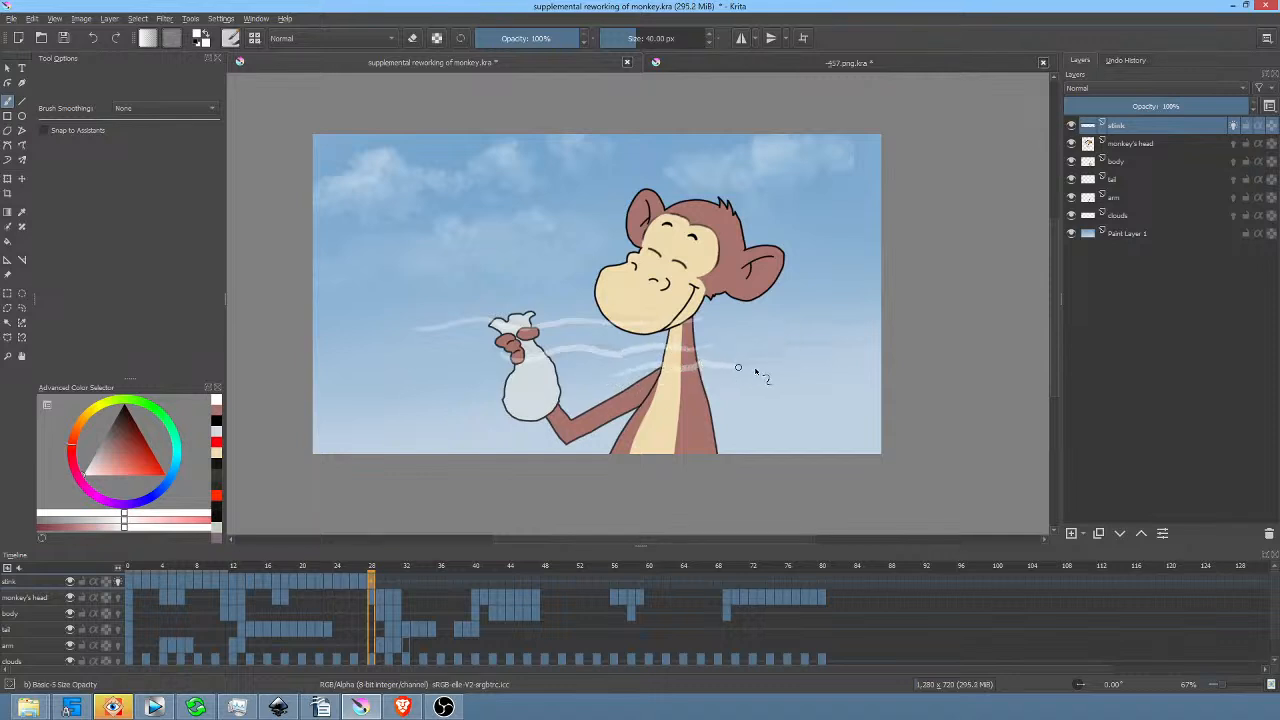
pyautogui.moveTo(712, 360); pyautogui.dragTo(822, 349)
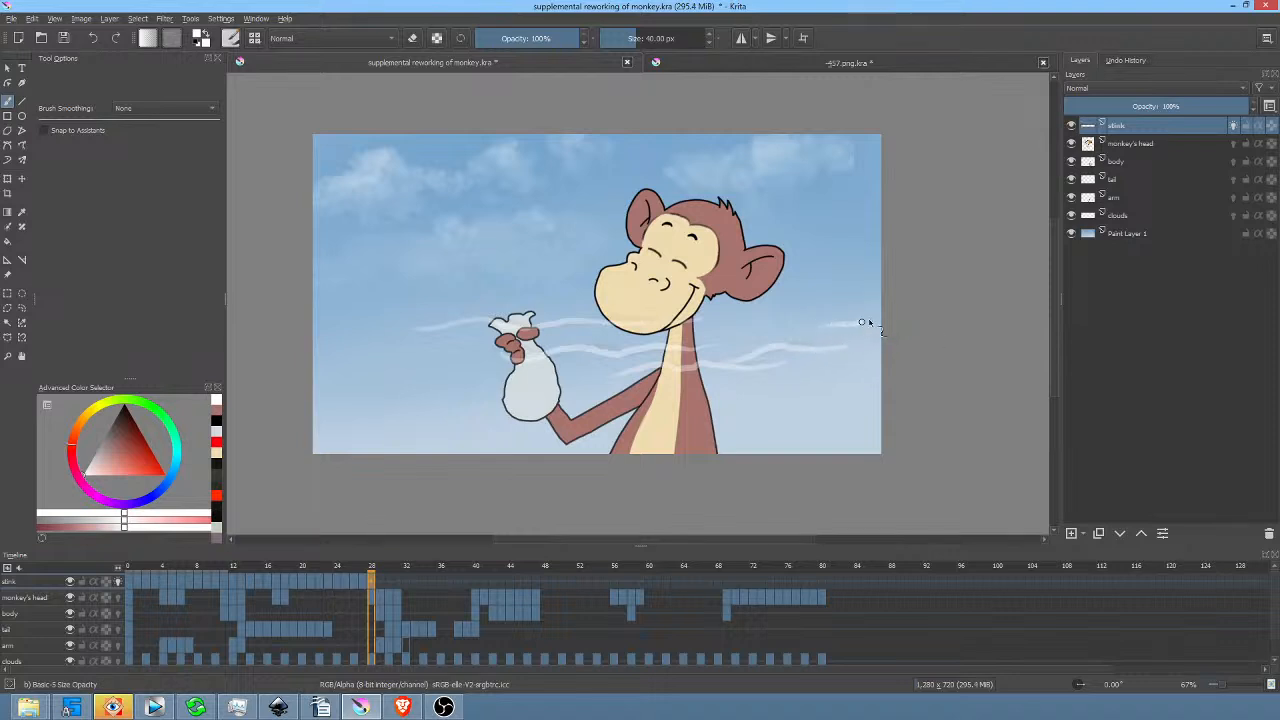
# Paint frame 29's wisps crossing the bag and neck, undoing one top-wisp stroke and extending the wisps to the right of the neck.
pyautogui.press('.')
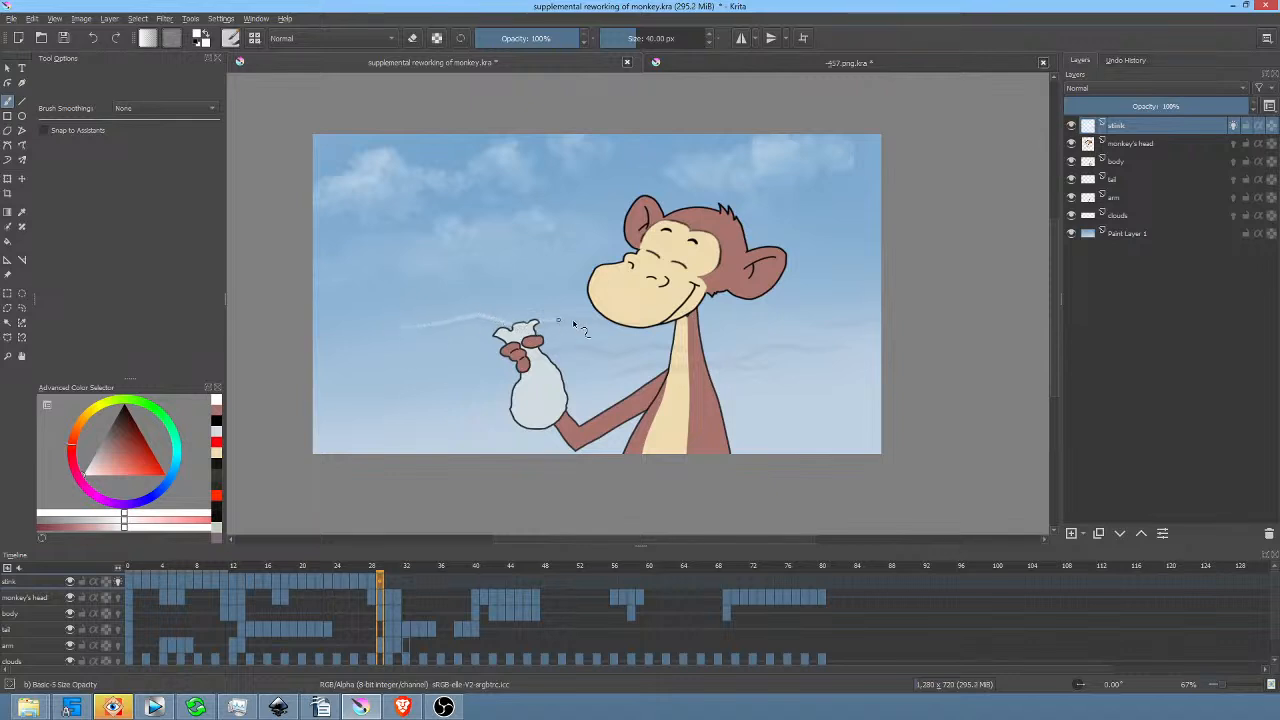
pyautogui.moveTo(532, 322); pyautogui.dragTo(611, 323)
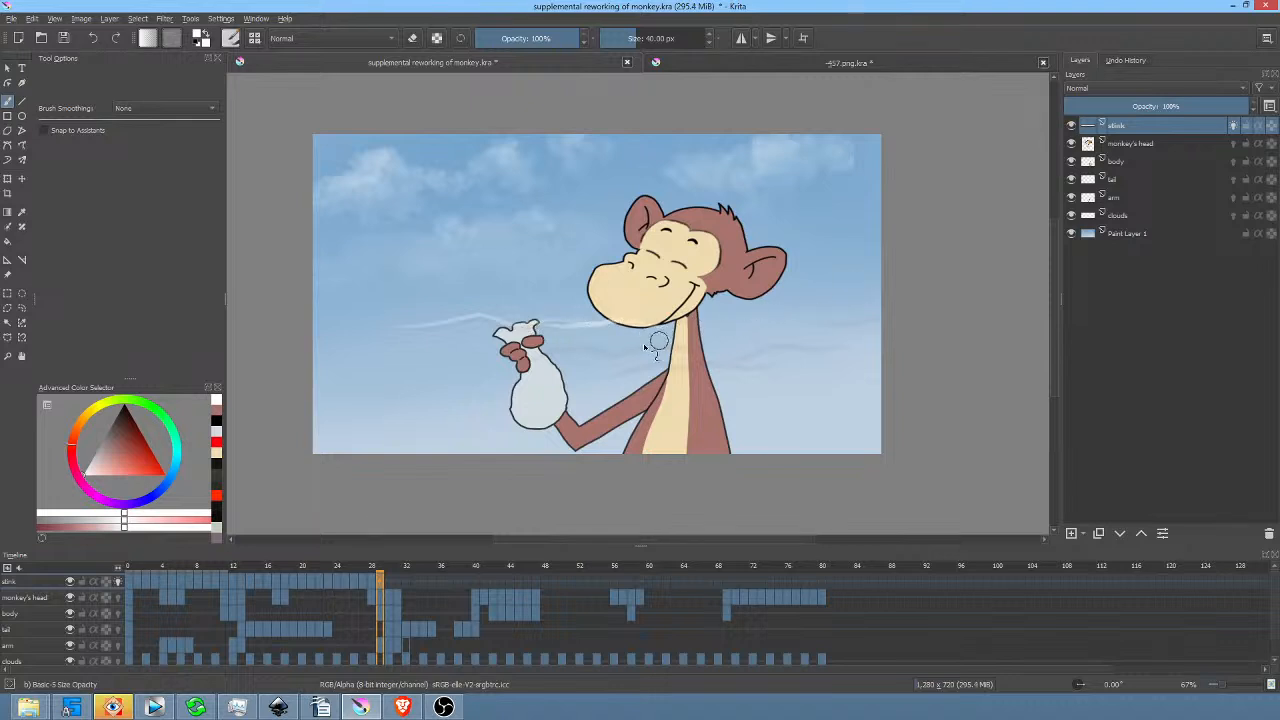
pyautogui.hotkey('ctrl', 'z')
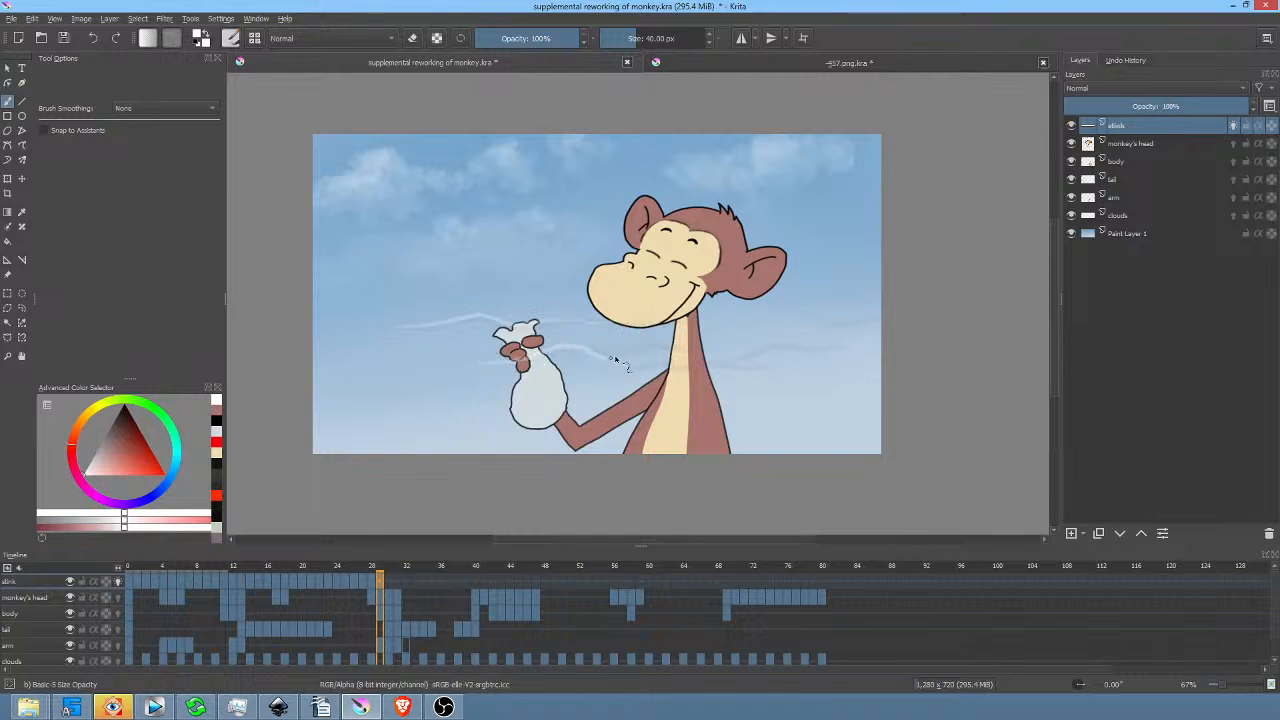
pyautogui.moveTo(657, 351); pyautogui.dragTo(722, 356)
pyautogui.moveTo(609, 375)
pyautogui.mouseDown()
pyautogui.moveTo(828, 356)
pyautogui.moveTo(687, 363)
pyautogui.moveTo(807, 348)
pyautogui.moveTo(852, 325)
pyautogui.mouseUp()
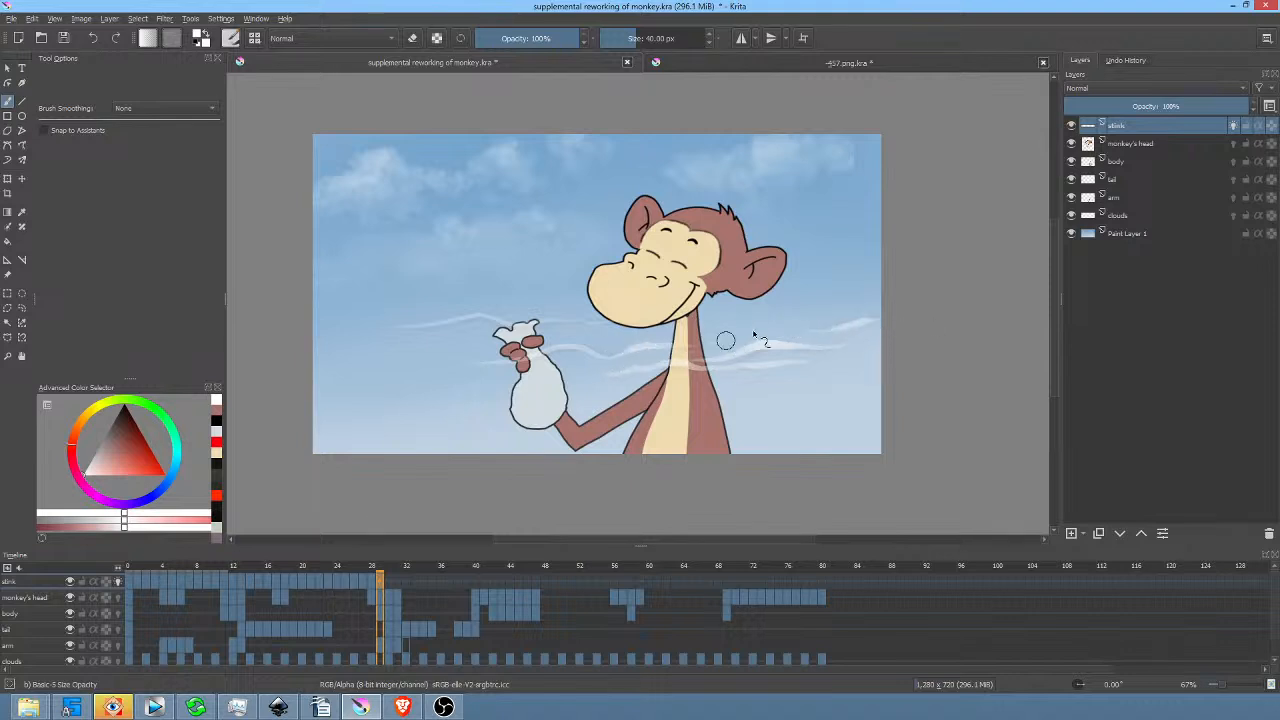
# Clear frame 30 and paint the wisps from the open sky in front of the monkey across to the right edge.
pyautogui.press('Right')
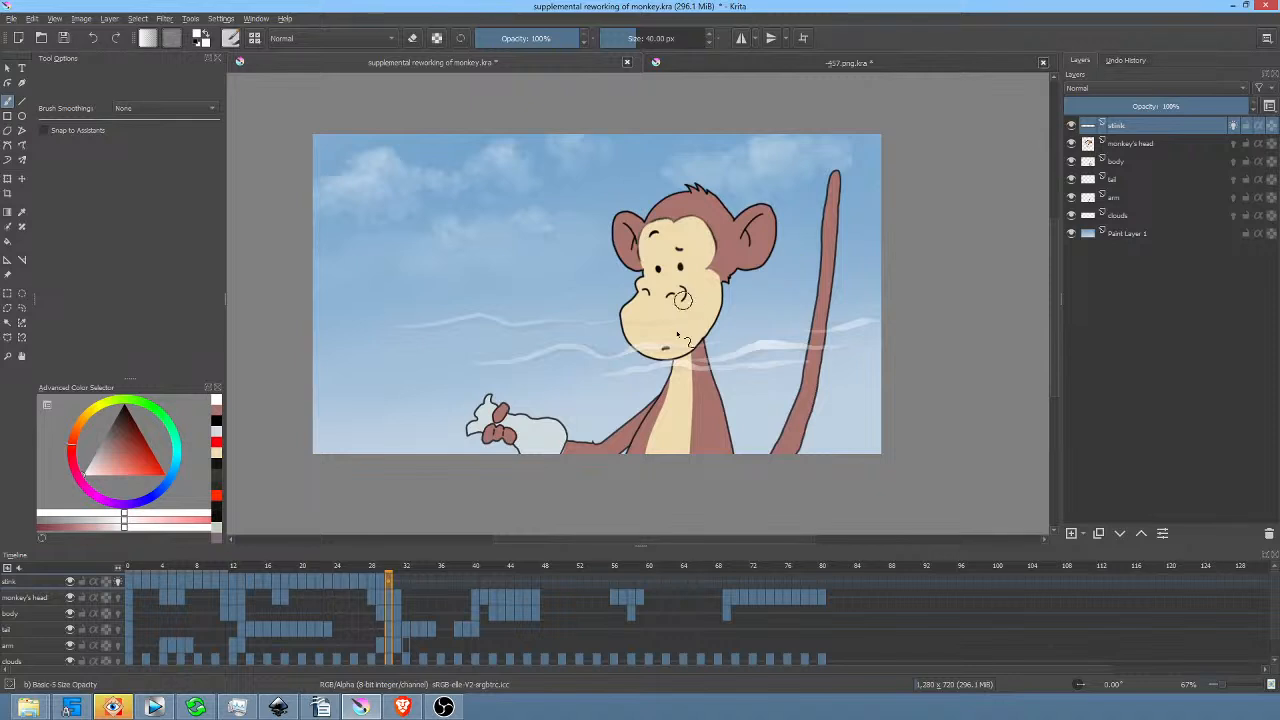
pyautogui.press('Delete')
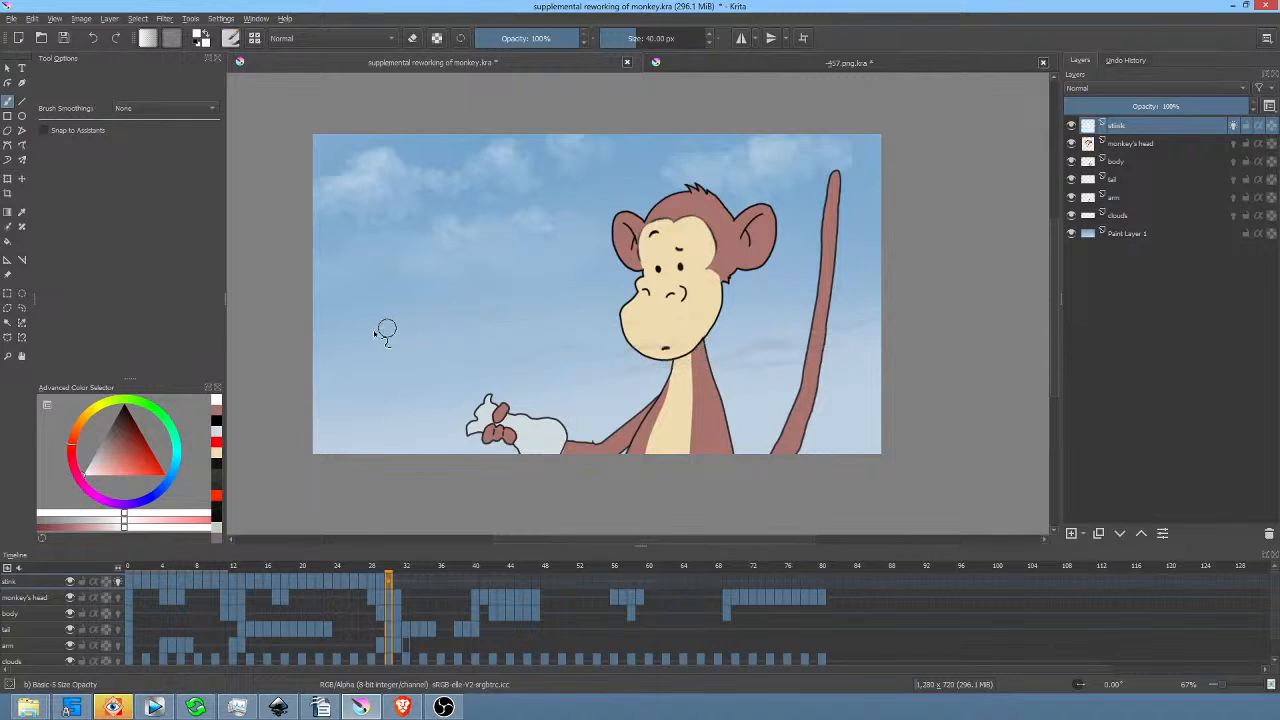
pyautogui.moveTo(446, 327); pyautogui.dragTo(592, 322)
pyautogui.moveTo(466, 360)
pyautogui.mouseDown()
pyautogui.moveTo(633, 346)
pyautogui.moveTo(645, 366)
pyautogui.moveTo(744, 366)
pyautogui.moveTo(691, 360)
pyautogui.moveTo(837, 344)
pyautogui.moveTo(880, 324)
pyautogui.mouseUp()
# Clear frame 31 and paint two wisps in front of the monkey's face, one crossing the neck and one crossing the tail.
pyautogui.press('Right')
pyautogui.press('Delete')
pyautogui.moveTo(394, 336)
pyautogui.mouseDown()
pyautogui.moveTo(591, 326)
pyautogui.moveTo(452, 364)
pyautogui.moveTo(617, 350)
pyautogui.mouseUp()
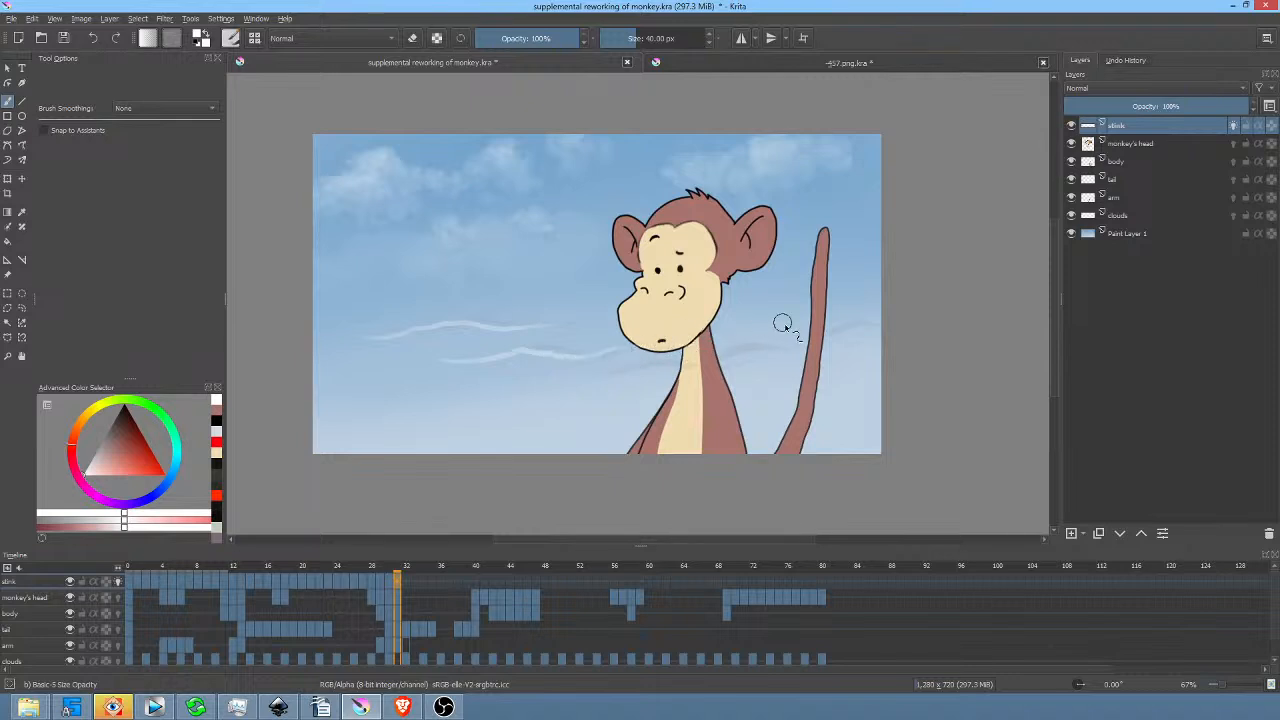
pyautogui.moveTo(605, 371); pyautogui.dragTo(682, 362)
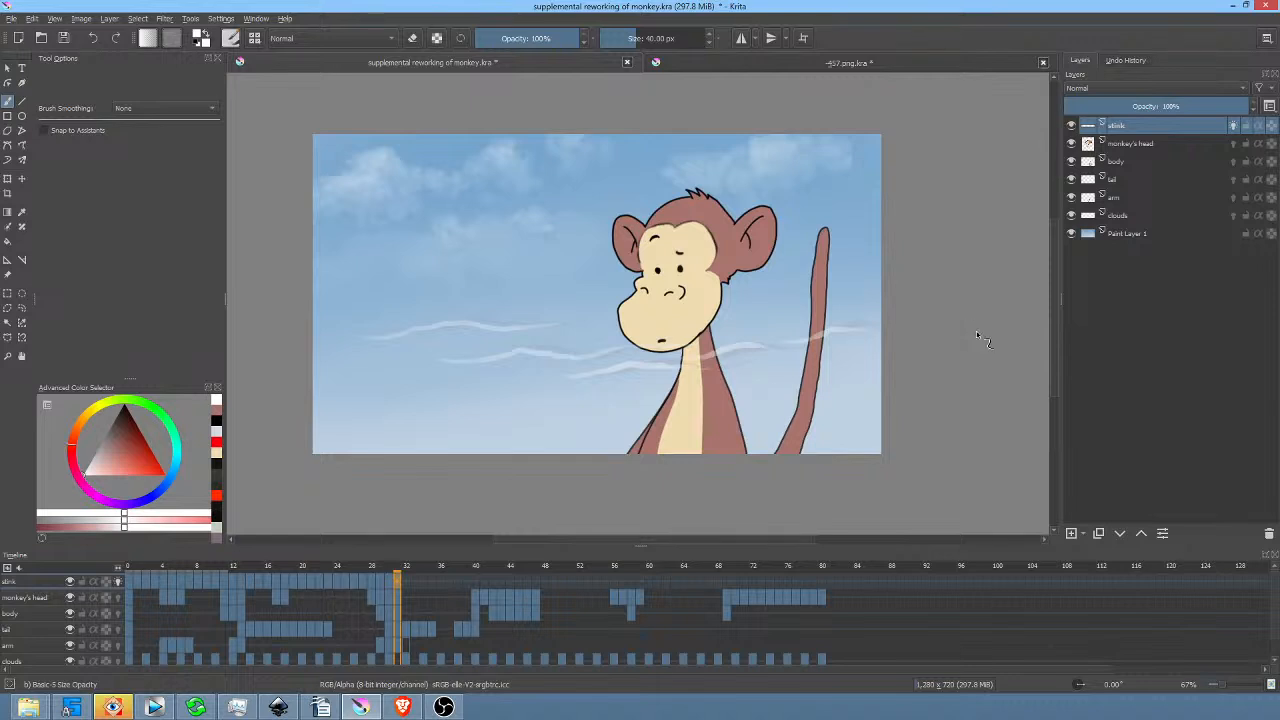
# Paint frame 32 with two long wisps in front of the face, a lower one reaching the neck and another from neck to tail.
pyautogui.press('.')
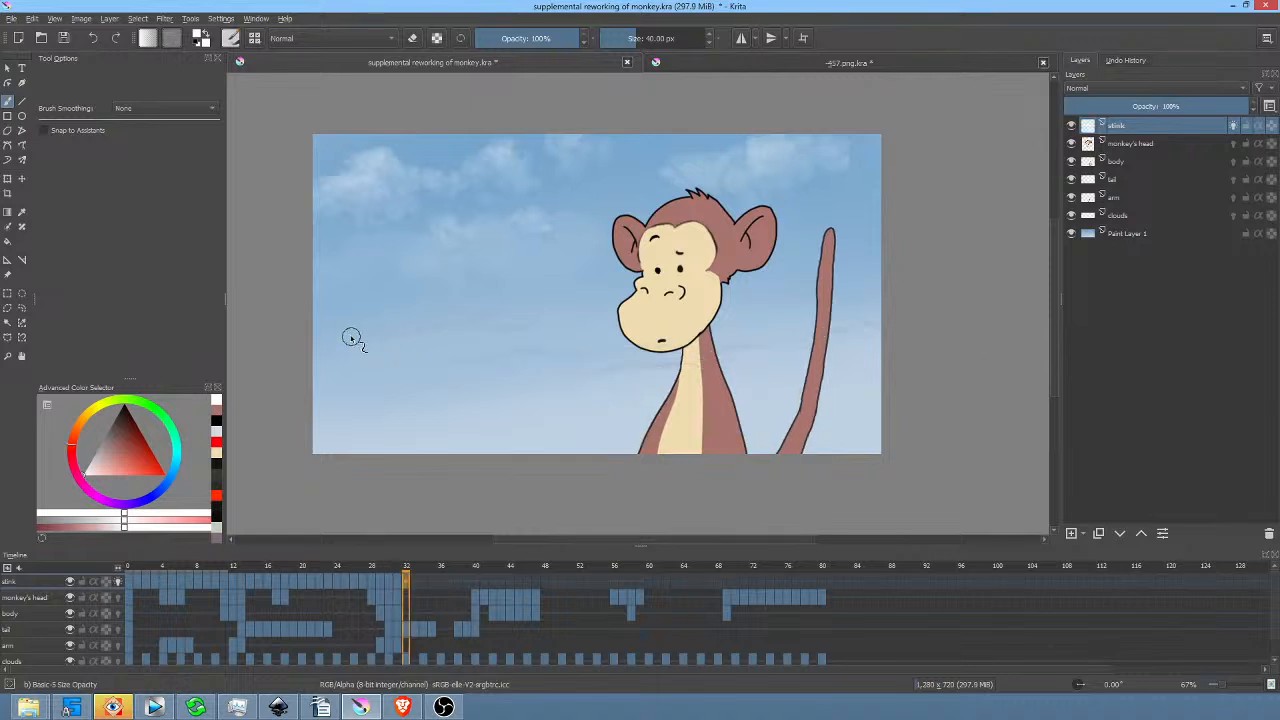
pyautogui.moveTo(476, 331); pyautogui.dragTo(598, 327)
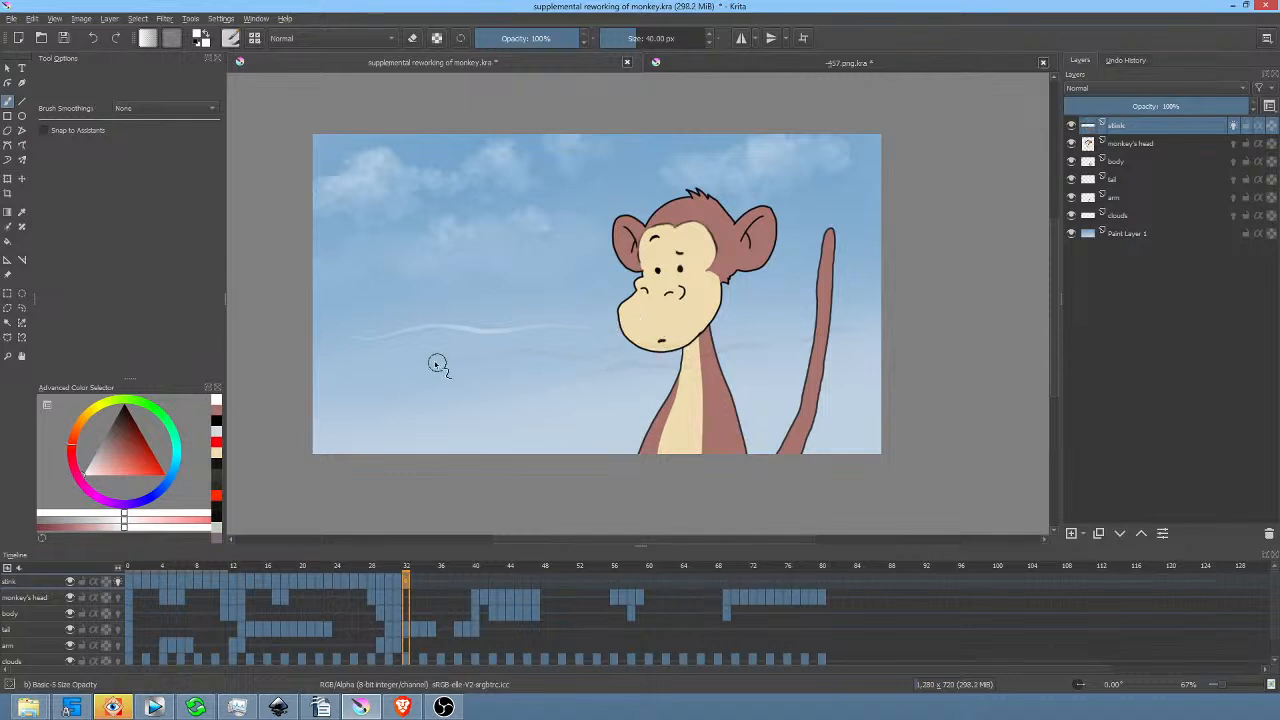
pyautogui.moveTo(425, 361); pyautogui.dragTo(461, 365)
pyautogui.moveTo(686, 347); pyautogui.dragTo(786, 331)
pyautogui.moveTo(543, 380); pyautogui.dragTo(605, 371)
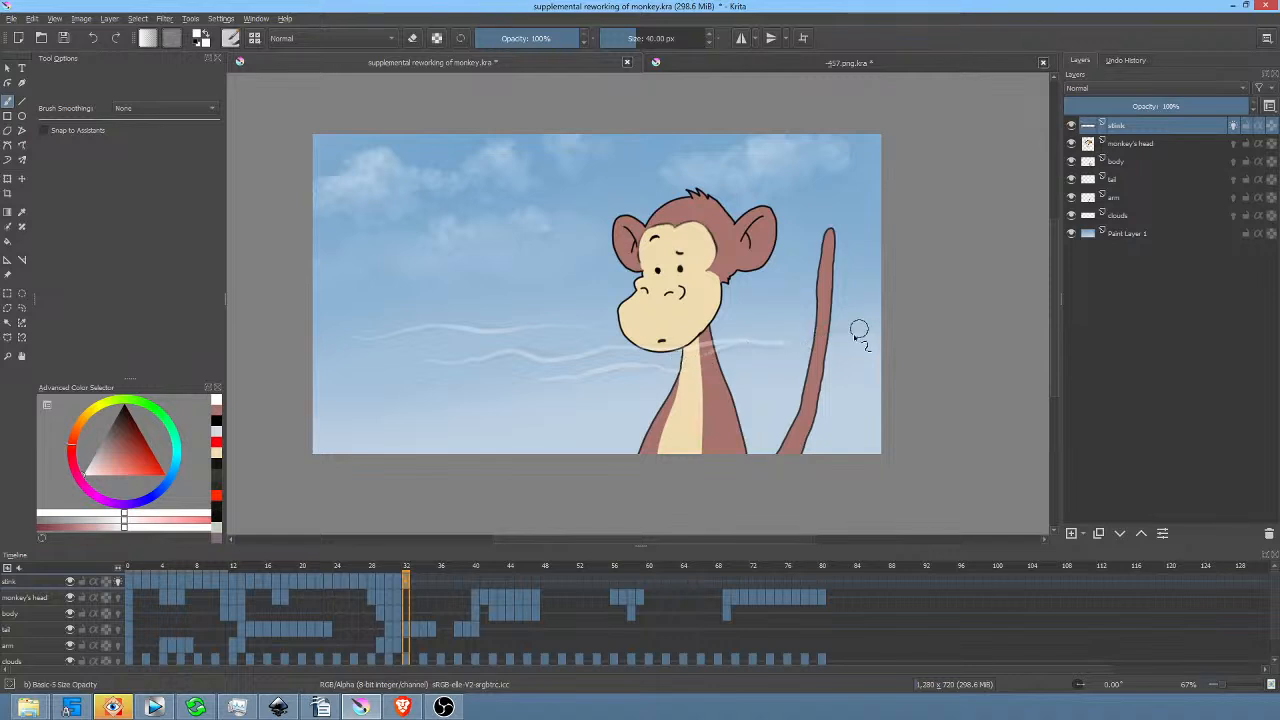
pyautogui.moveTo(757, 347); pyautogui.dragTo(830, 338)
# Clear frame 33 and paint a shorter top wisp, two wisps drifting left from the neck and one running to the tail.
pyautogui.press('Right')
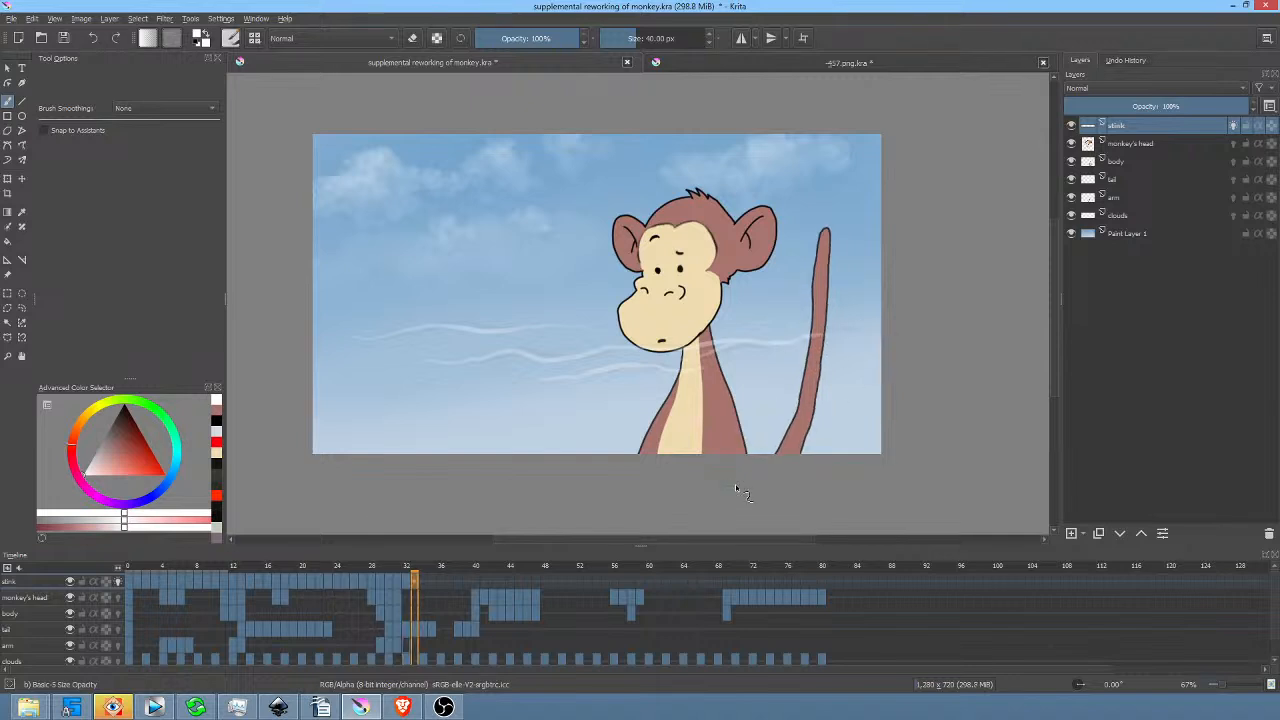
pyautogui.press('Delete')
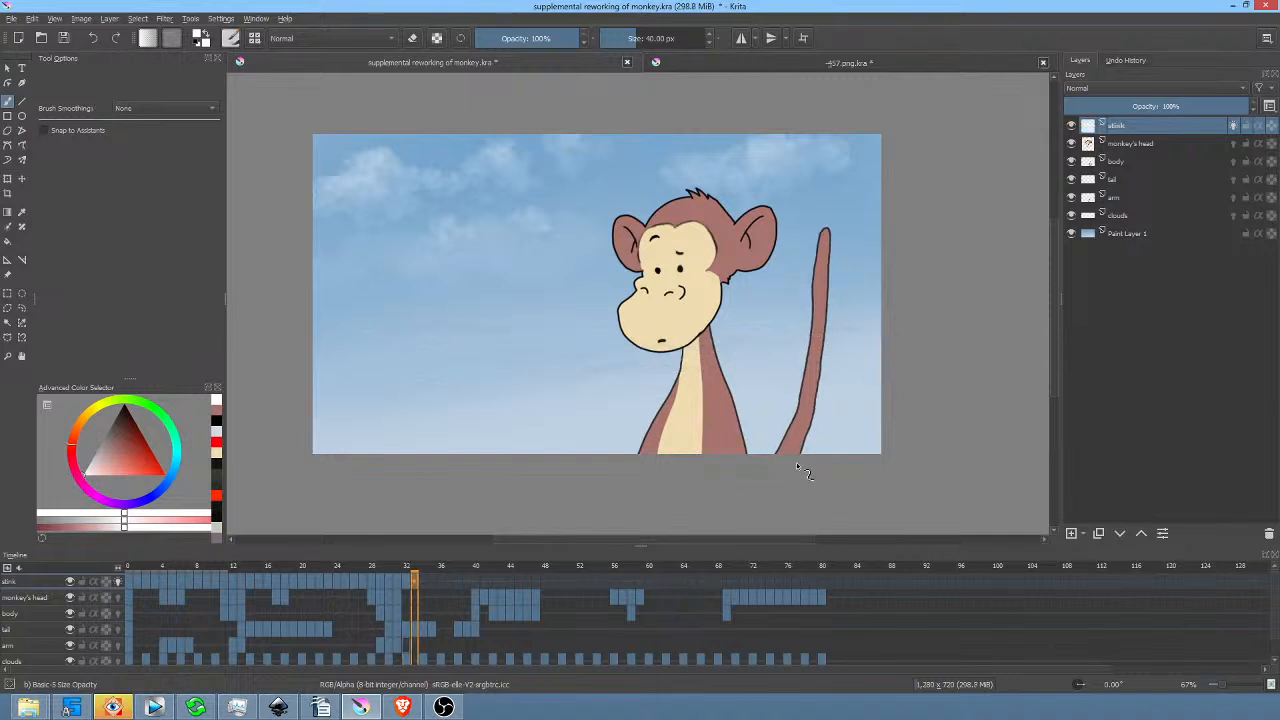
pyautogui.moveTo(362, 333); pyautogui.dragTo(391, 331)
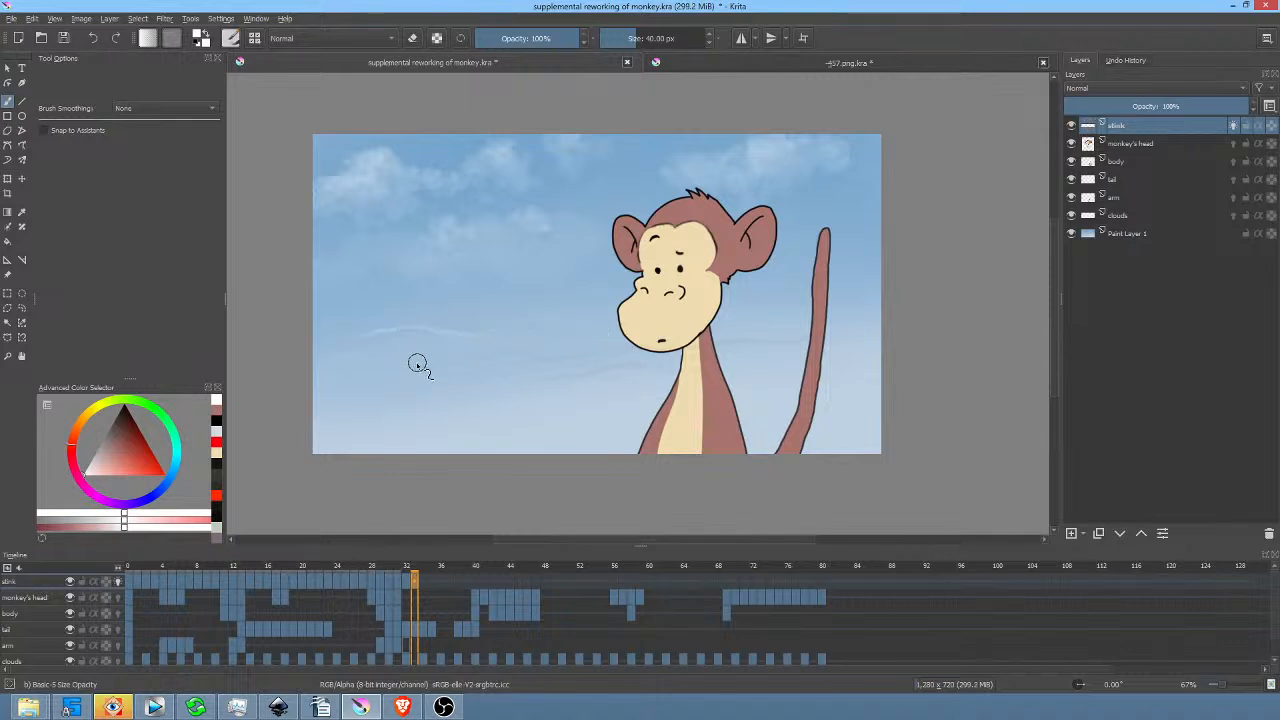
pyautogui.moveTo(544, 358); pyautogui.dragTo(598, 347)
pyautogui.moveTo(665, 357); pyautogui.dragTo(764, 344)
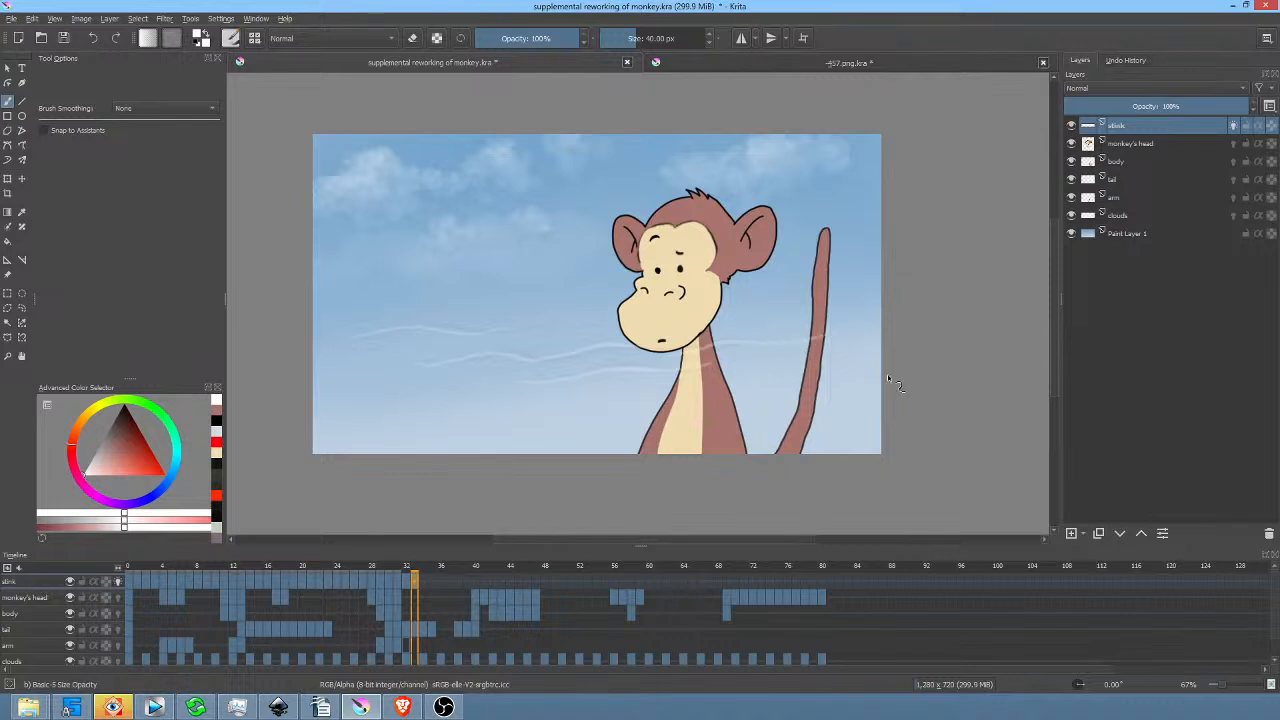
# Paint frame 34 with a faint top wisp, lower wisps by the neck and a short new wisp crossing the tail, comparing it with frame 33.
pyautogui.press('.')
pyautogui.hotkey('ctrl', 'z')
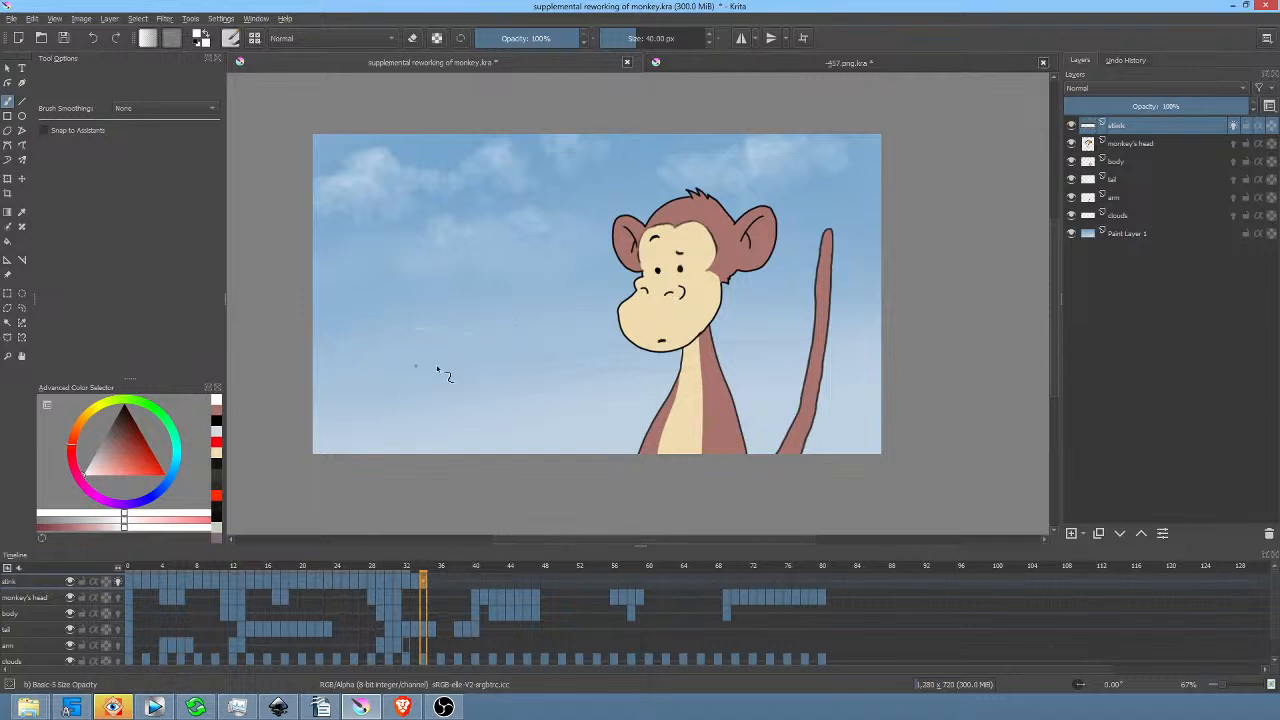
pyautogui.moveTo(576, 345); pyautogui.dragTo(626, 348)
pyautogui.moveTo(510, 383); pyautogui.dragTo(655, 370)
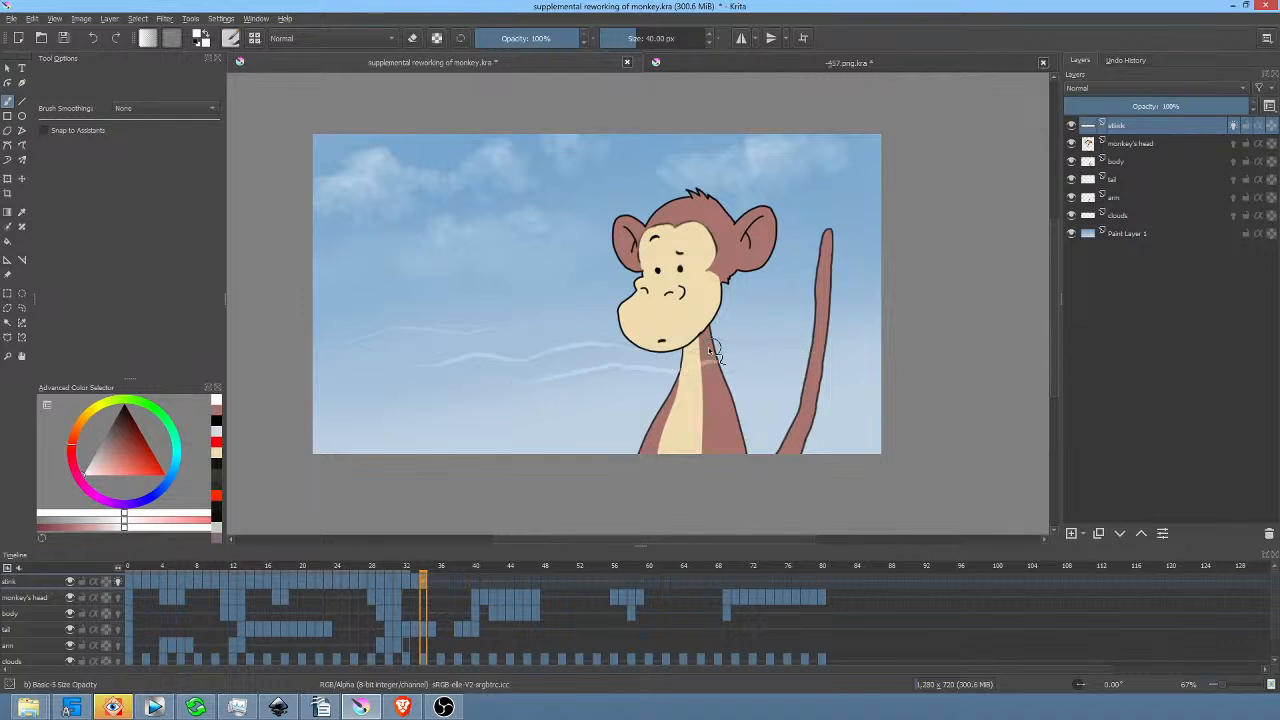
pyautogui.moveTo(763, 344); pyautogui.dragTo(842, 329)
pyautogui.press('space')
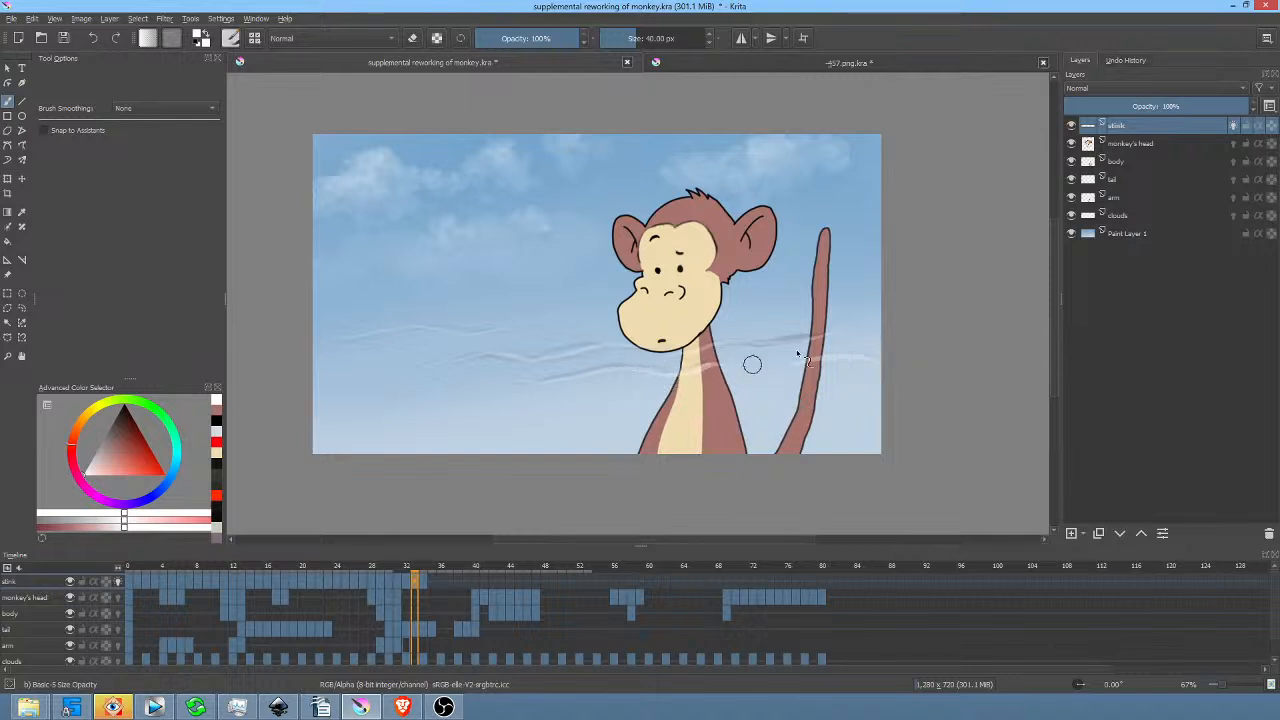
pyautogui.press('Right')
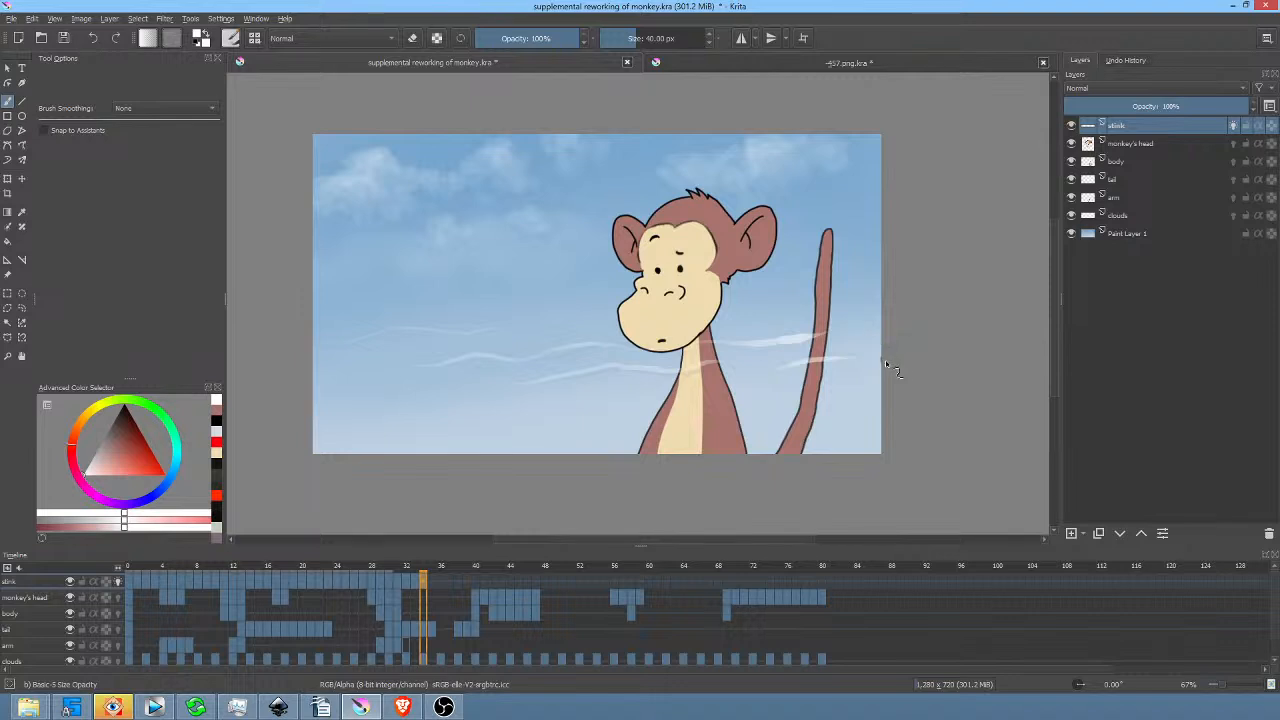
# Paint frame 35 with the top wisp leaving at the left edge and the lower wisps trailing from the neck and tail.
pyautogui.press('Right')
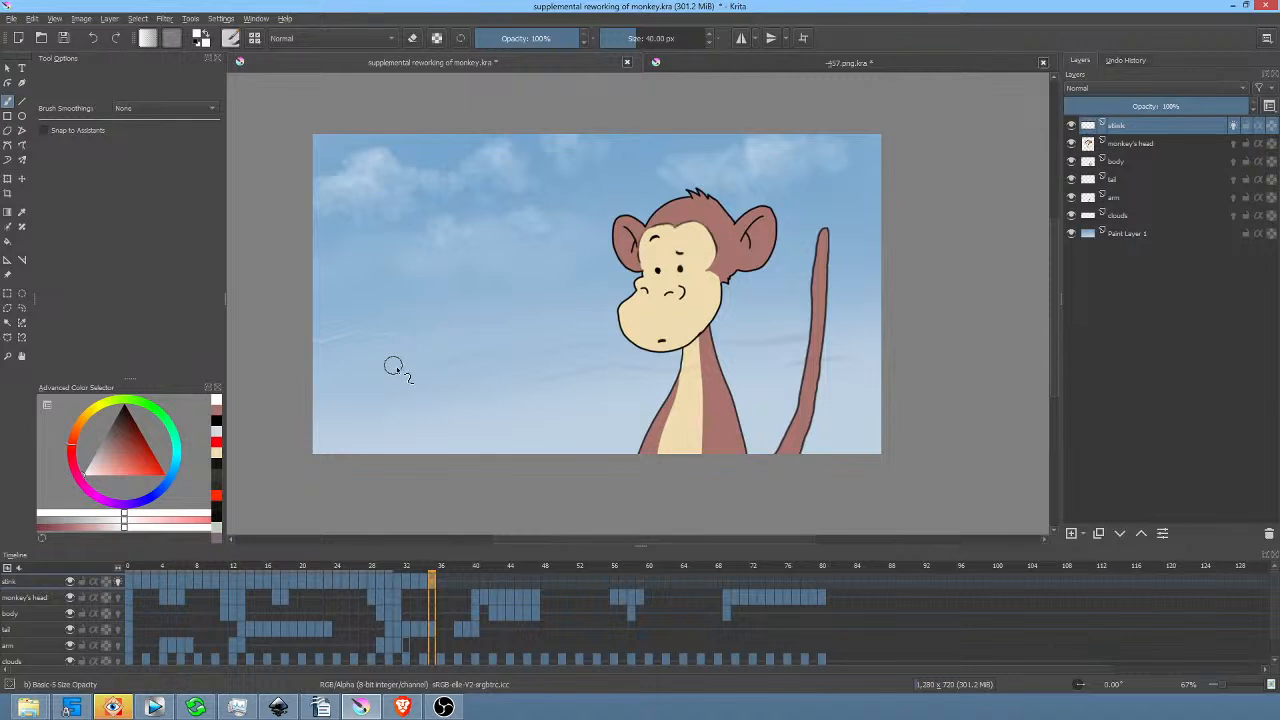
pyautogui.moveTo(535, 351); pyautogui.dragTo(605, 343)
pyautogui.moveTo(695, 347); pyautogui.dragTo(830, 331)
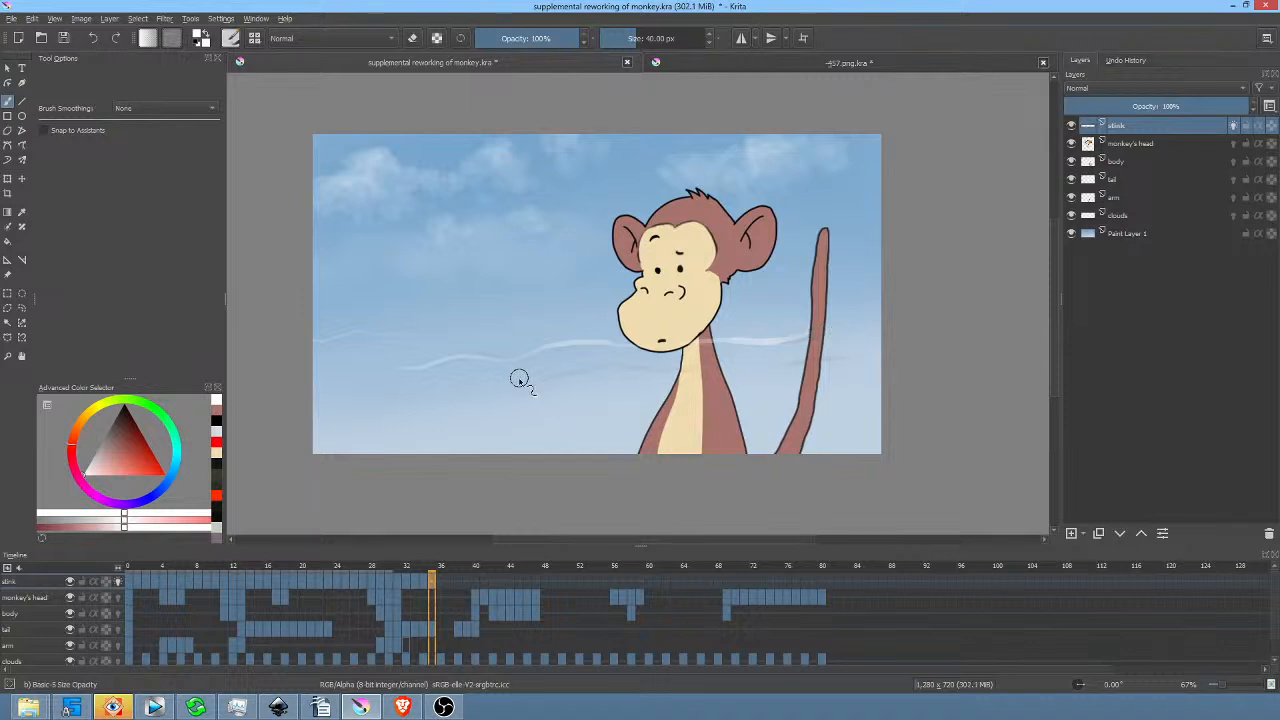
pyautogui.moveTo(552, 376)
pyautogui.mouseDown()
pyautogui.moveTo(802, 362)
pyautogui.moveTo(741, 371)
pyautogui.moveTo(793, 364)
pyautogui.mouseUp()
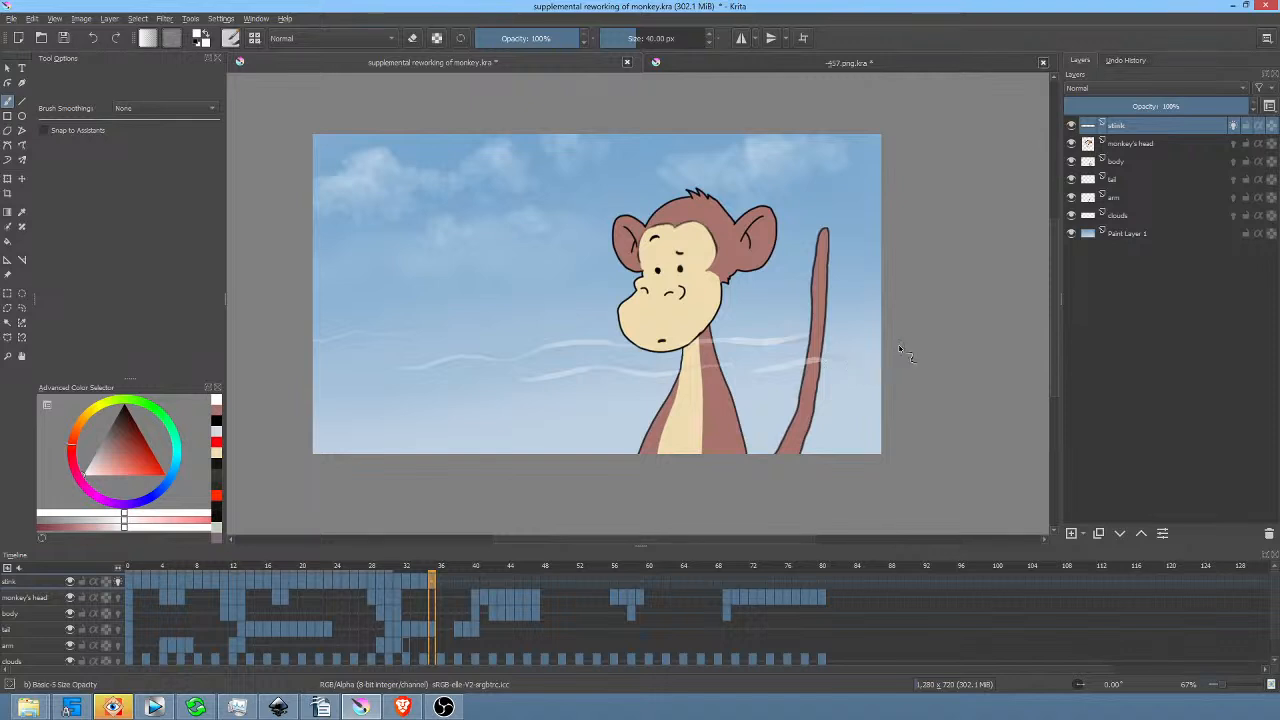
# Paint frame 36 with short broken wisps in front of the face and two toward the tail, comparing them with the preceding frames.
pyautogui.press('.')
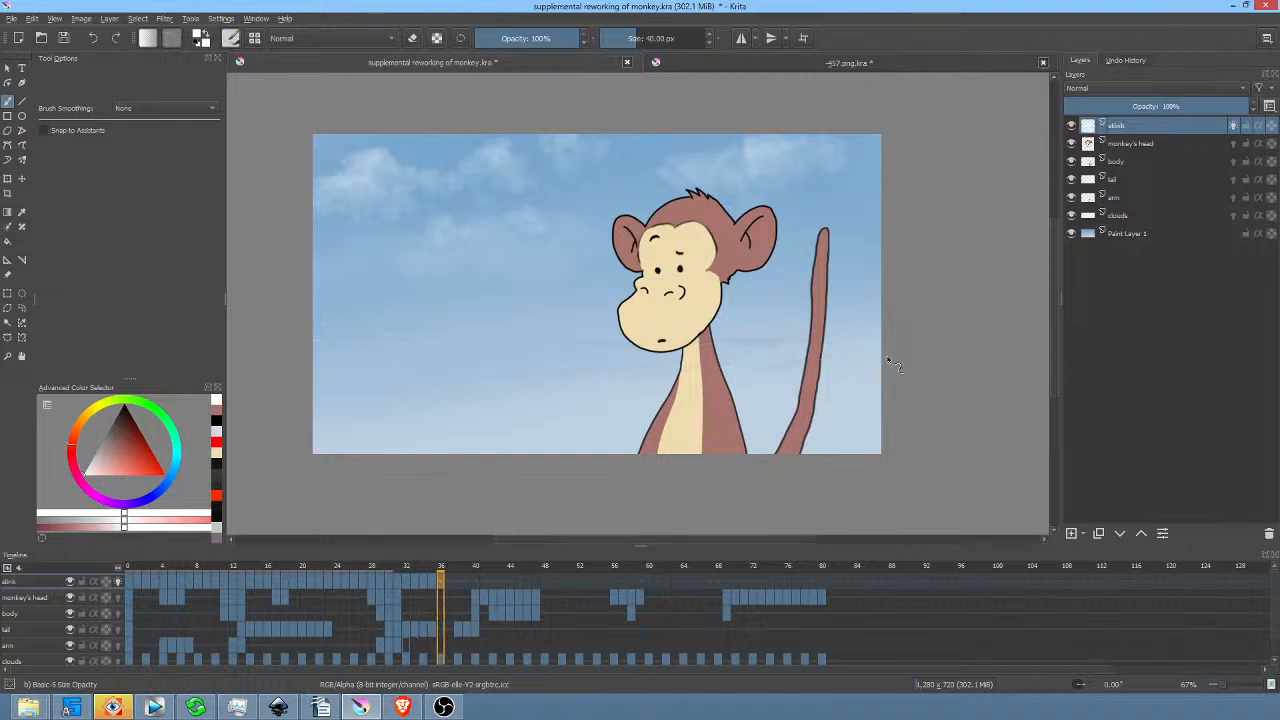
pyautogui.moveTo(360, 364); pyautogui.dragTo(478, 345)
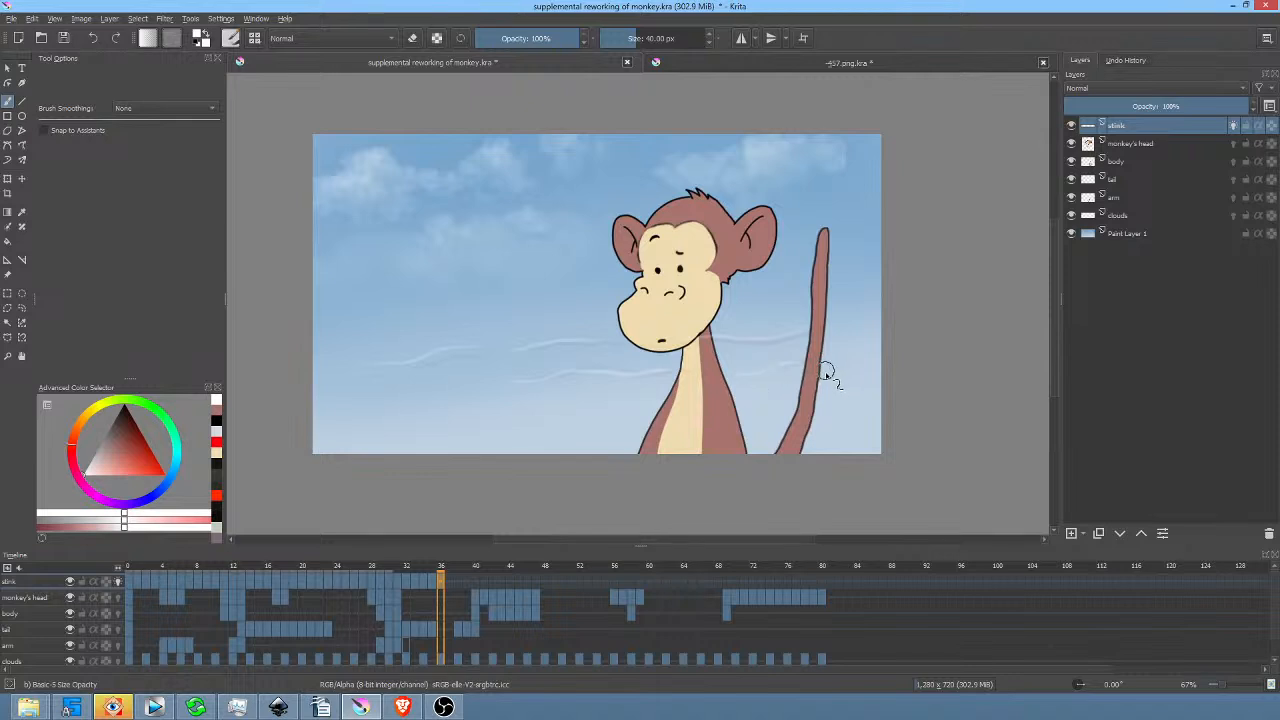
pyautogui.press('Left')
pyautogui.press('Left')
pyautogui.press('Right')
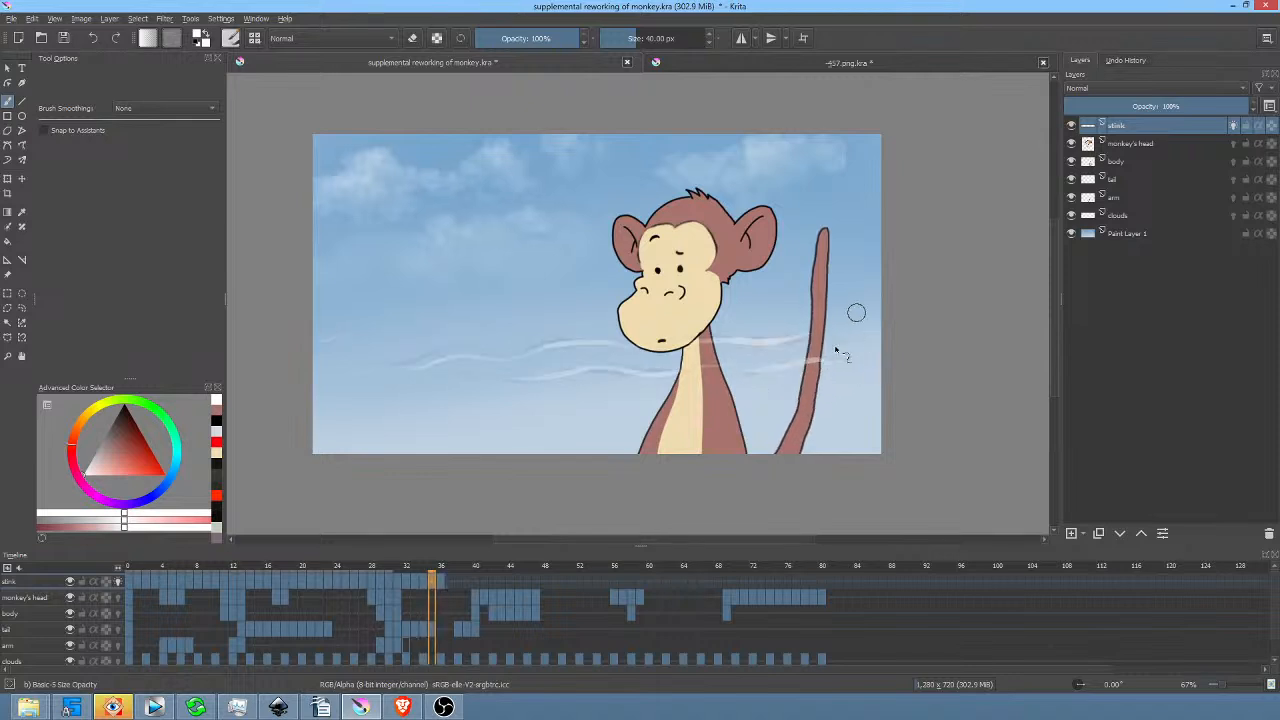
pyautogui.press('Right')
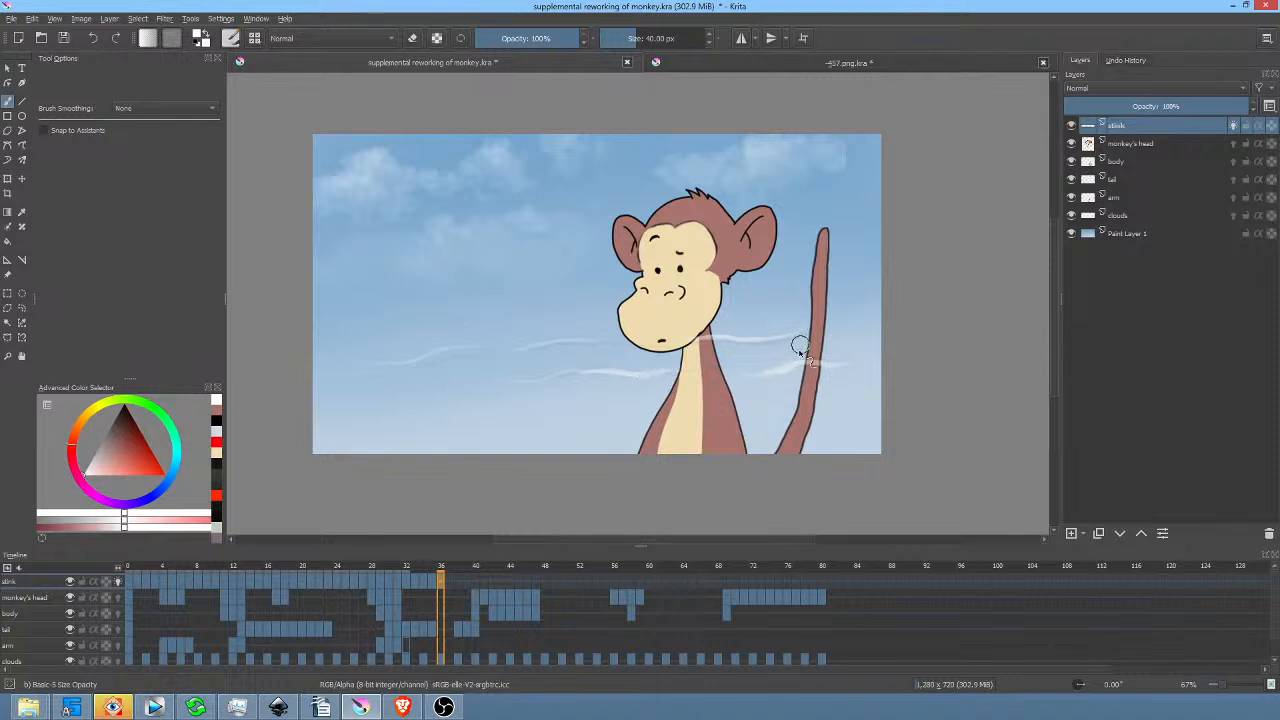
# Clear frame 37 and paint a new wisp entering at the right edge, one over the neck and short wisps in front of the chin.
pyautogui.press('.')
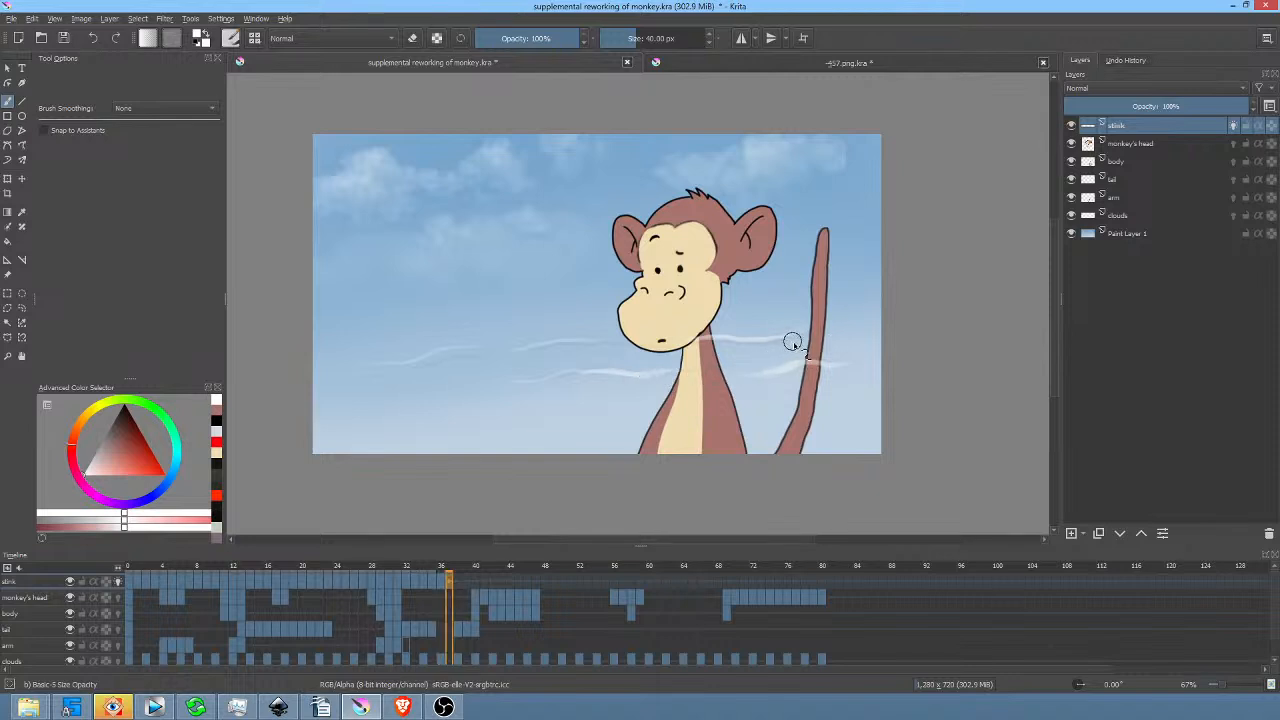
pyautogui.press('Delete')
pyautogui.moveTo(893, 336); pyautogui.dragTo(758, 339)
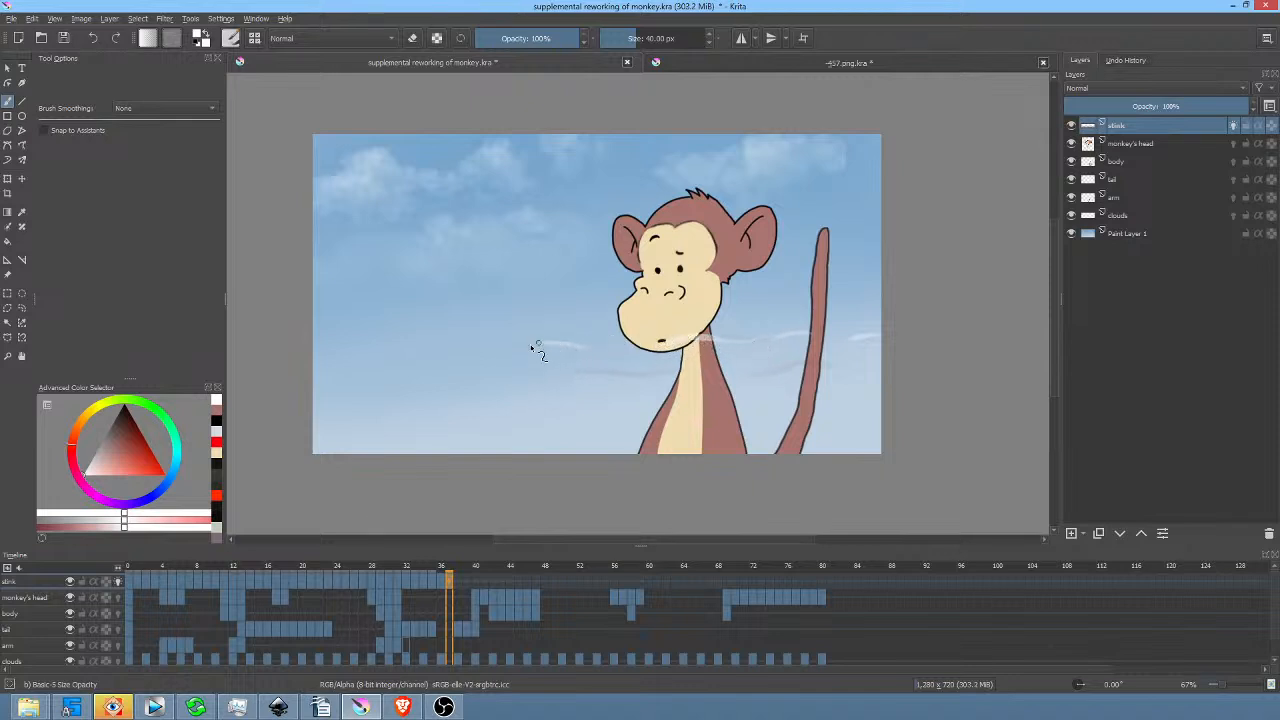
pyautogui.moveTo(531, 380); pyautogui.dragTo(645, 378)
# Clear frame 38 and paint wisps over the tail and across the mouth and neck, with two short ones farther left.
pyautogui.press('.')
pyautogui.press('Delete')
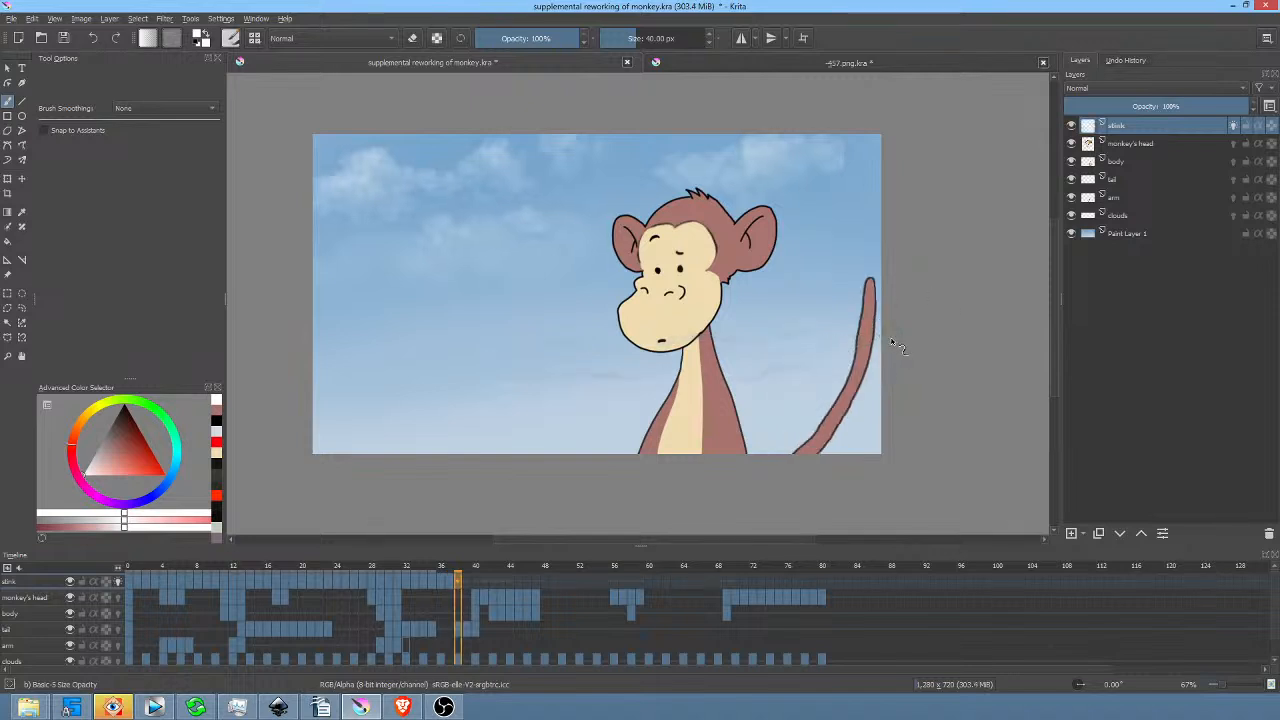
pyautogui.moveTo(872, 335); pyautogui.dragTo(734, 343)
pyautogui.moveTo(675, 342)
pyautogui.mouseDown()
pyautogui.moveTo(573, 348)
pyautogui.moveTo(562, 363)
pyautogui.moveTo(572, 354)
pyautogui.moveTo(465, 352)
pyautogui.mouseUp()
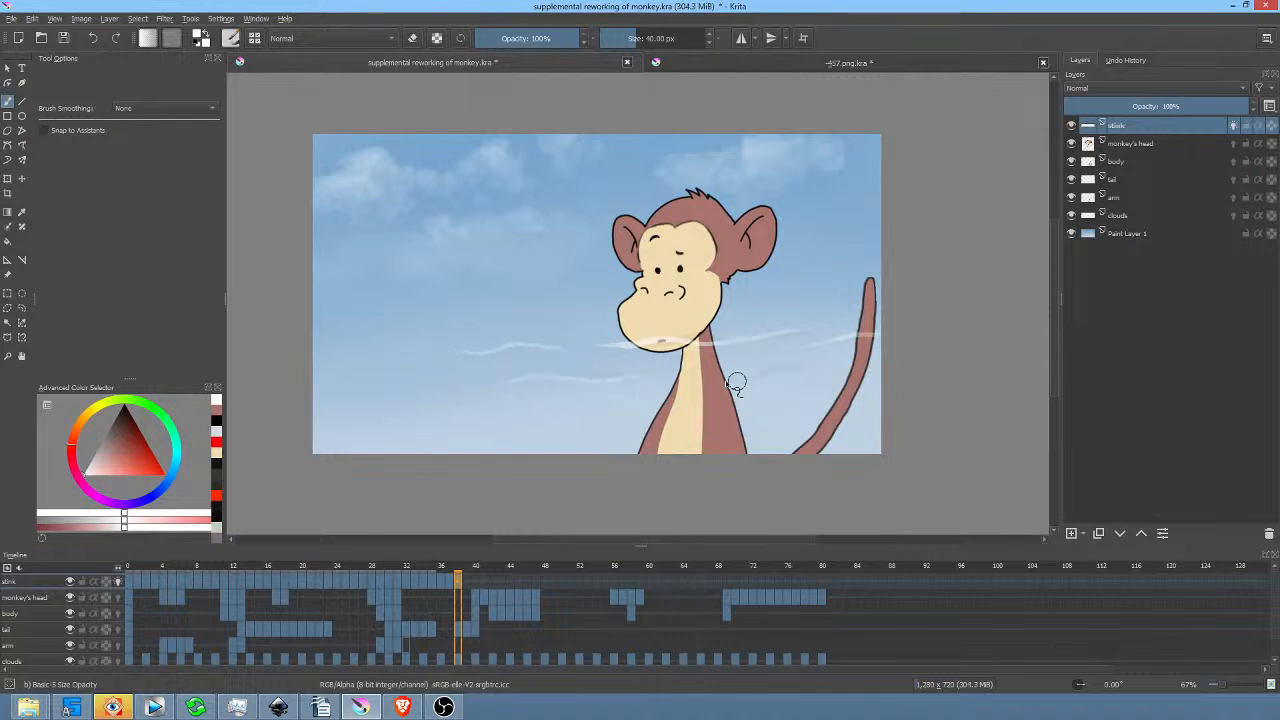
# Clear frame 39 and paint wisps in front of the face, across the chin, toward the right edge and over the lower neck.
pyautogui.press('.')
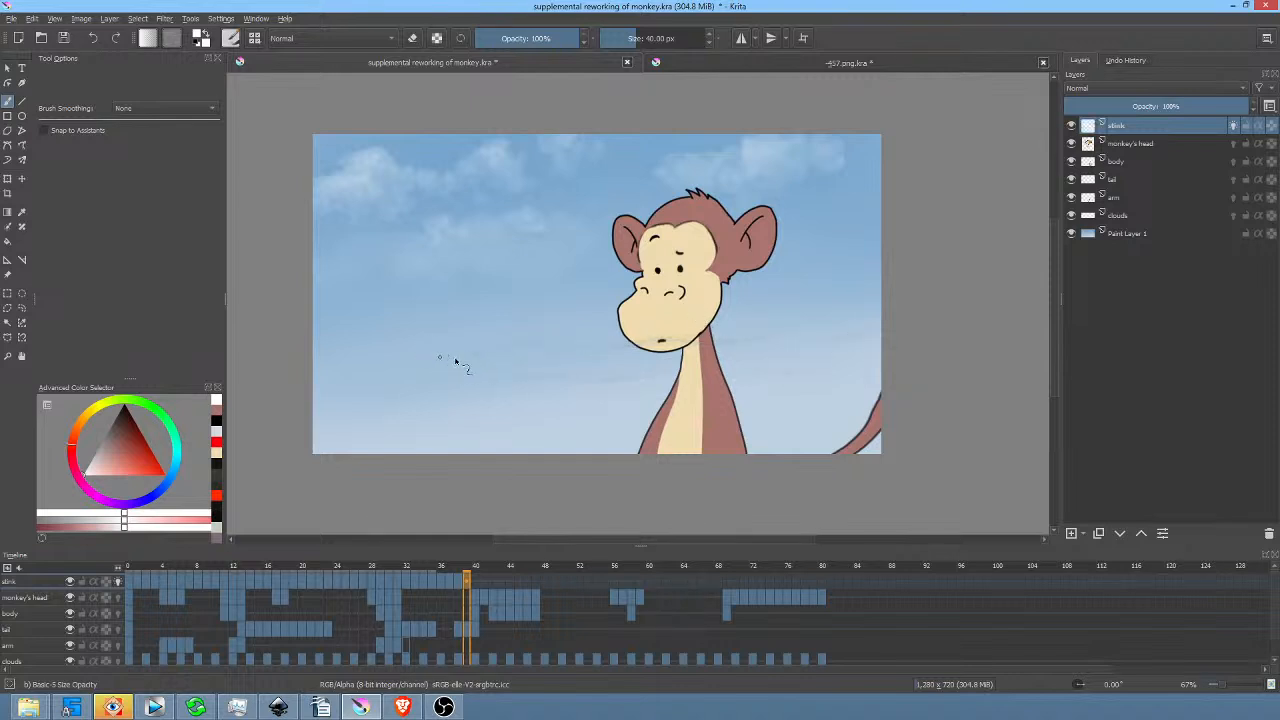
pyautogui.moveTo(590, 350); pyautogui.dragTo(636, 342)
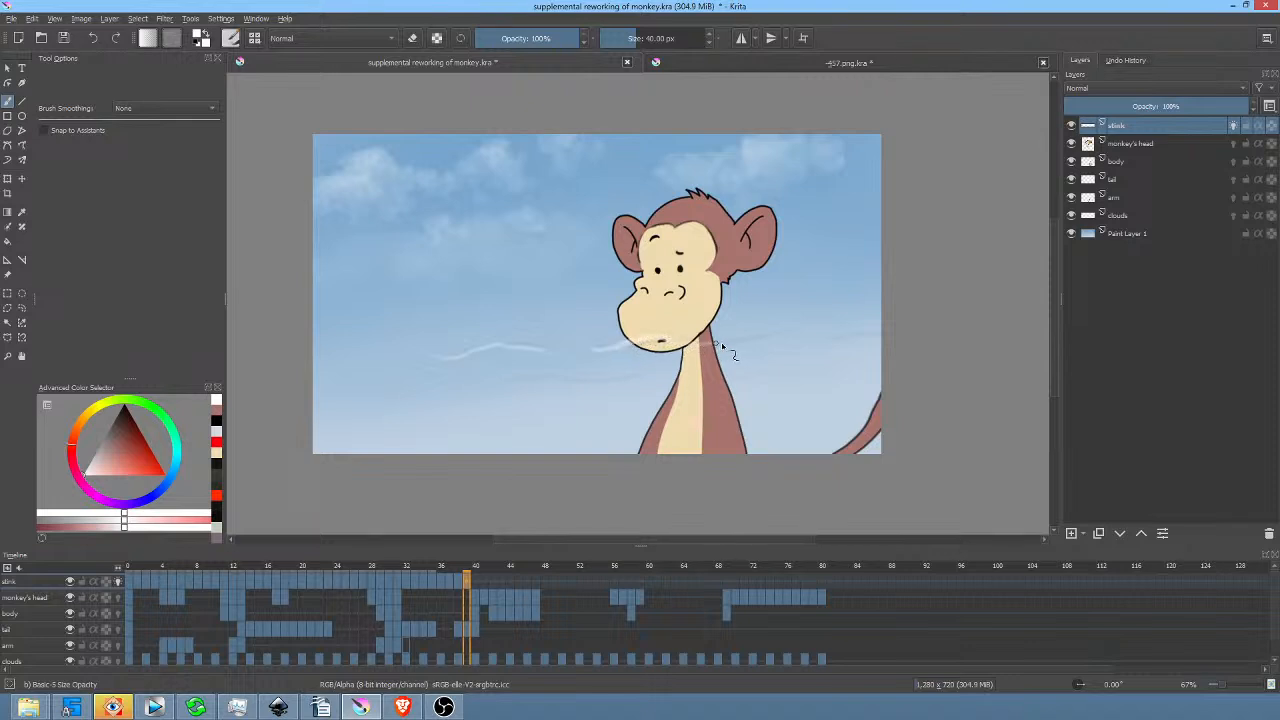
pyautogui.moveTo(805, 347); pyautogui.dragTo(887, 337)
pyautogui.moveTo(581, 383); pyautogui.dragTo(449, 391)
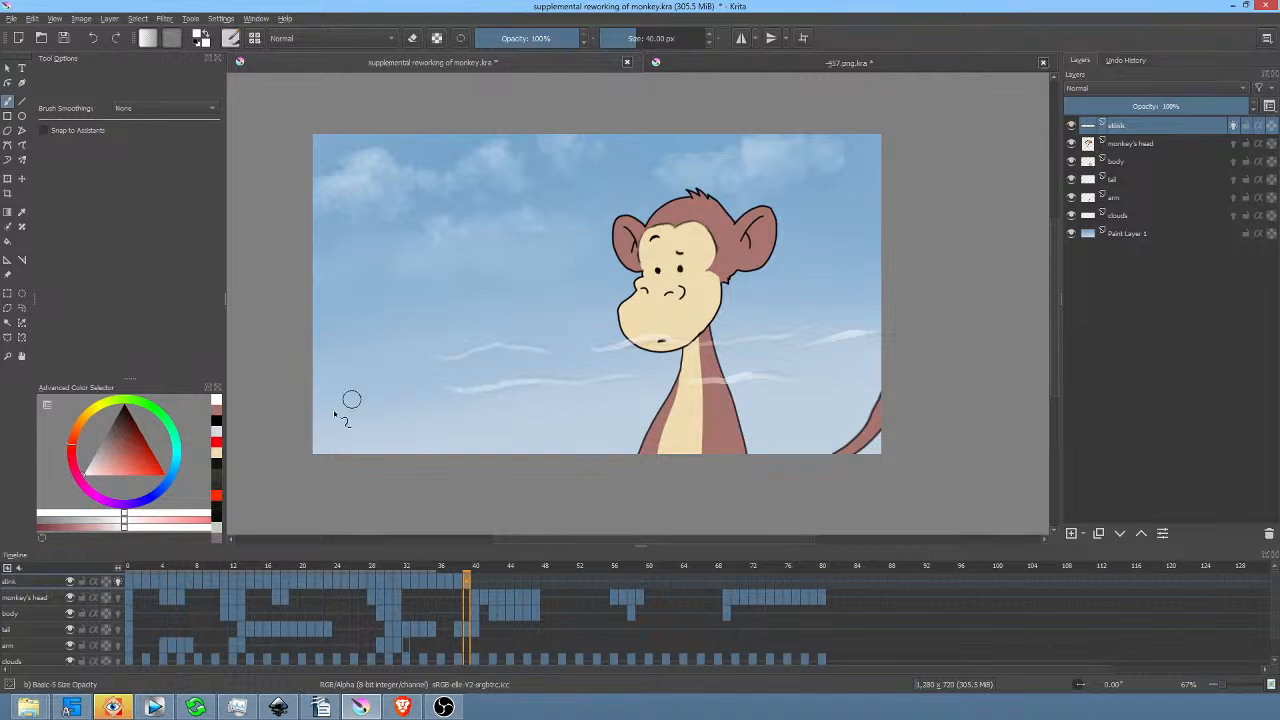
# Clear frame 40, repaint the upper wisps from the right edge past the chin and the lower ones across the neck, and save the file.
pyautogui.press('.')
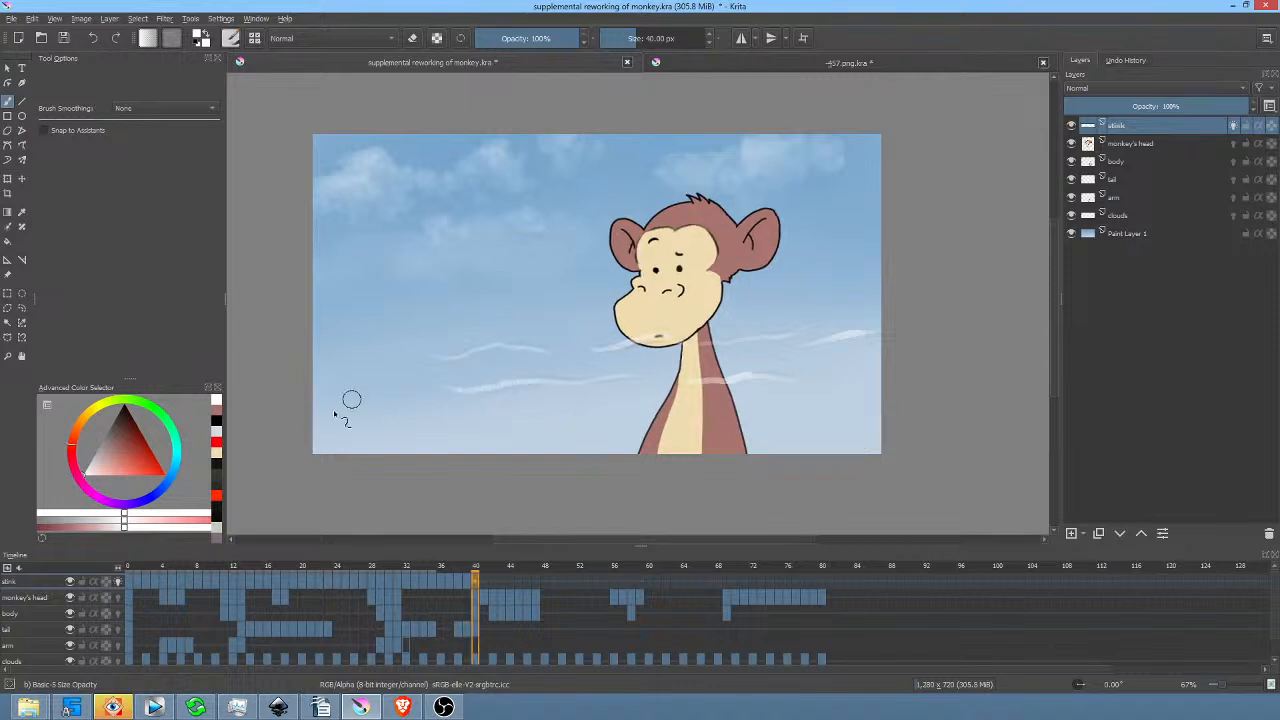
pyautogui.press('Delete')
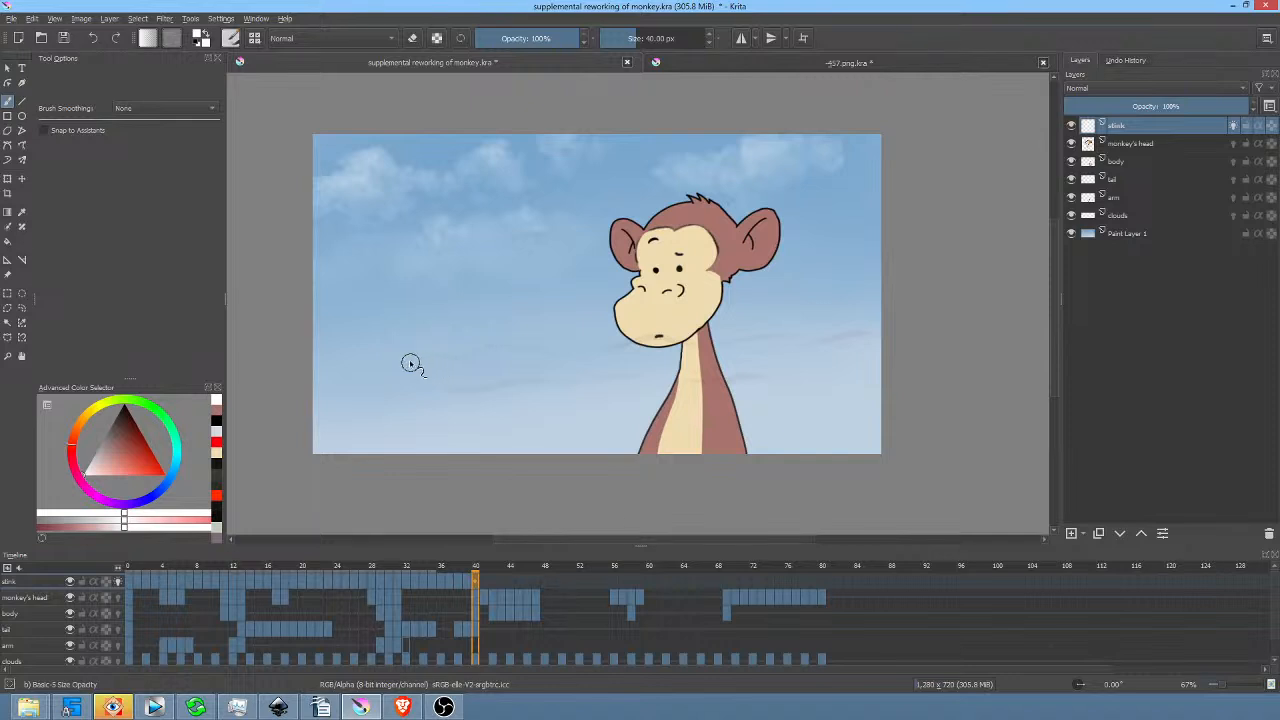
pyautogui.moveTo(474, 352); pyautogui.dragTo(545, 355)
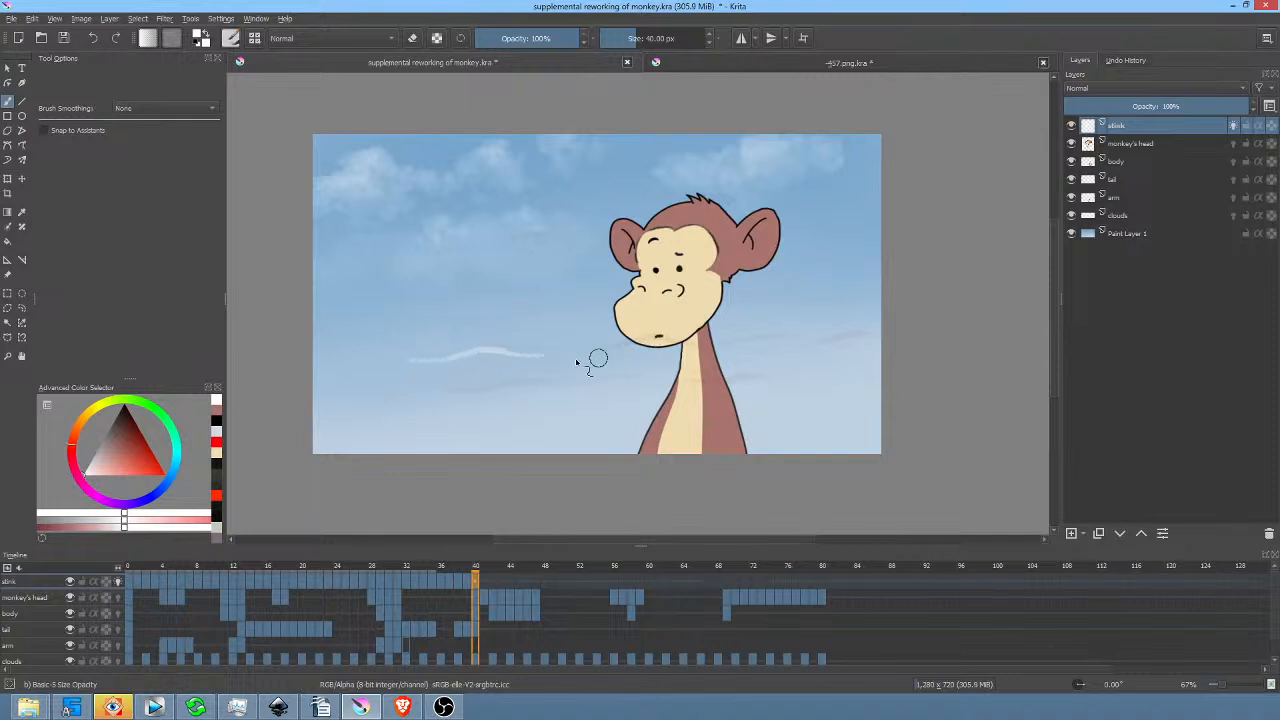
pyautogui.moveTo(640, 348); pyautogui.dragTo(851, 335)
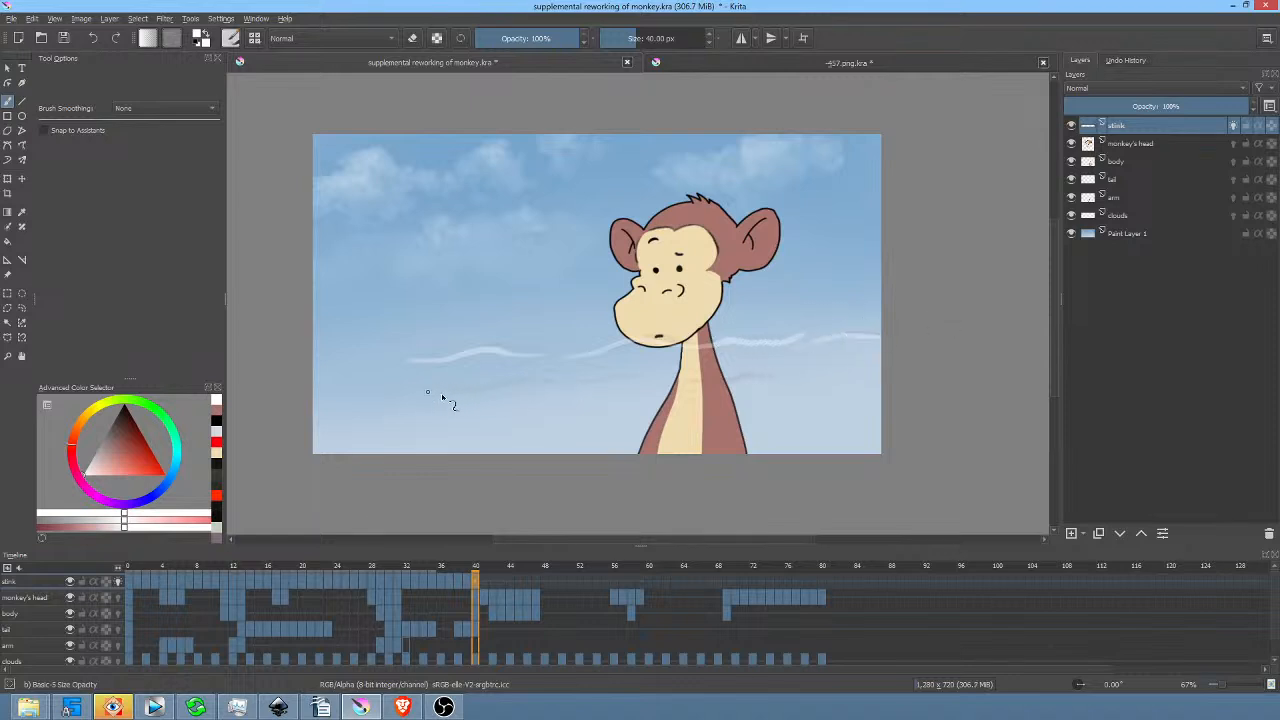
pyautogui.moveTo(537, 389); pyautogui.dragTo(649, 381)
pyautogui.moveTo(736, 387); pyautogui.dragTo(780, 379)
pyautogui.hotkey('ctrl', 's')
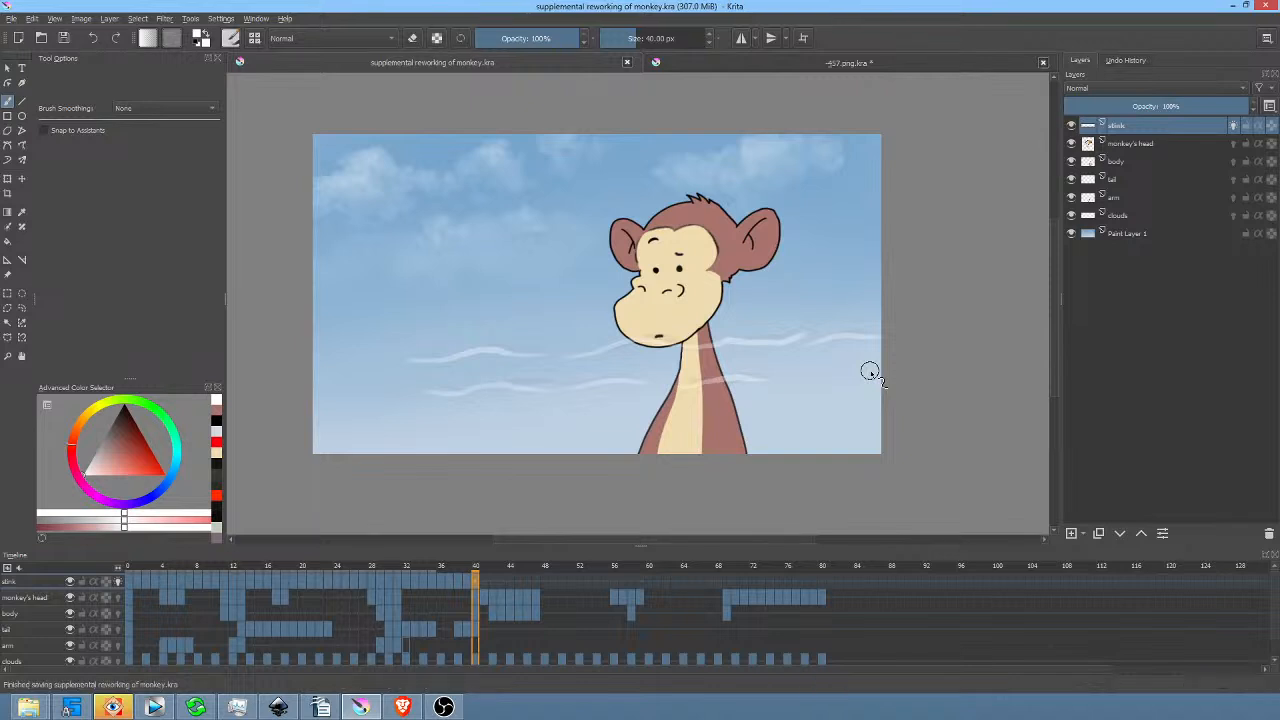
# Clear frame 41 and paint the upper wisps below the chin and the lower wisps over the neck, shifted slightly farther left.
pyautogui.press('Right')
pyautogui.press('Delete')
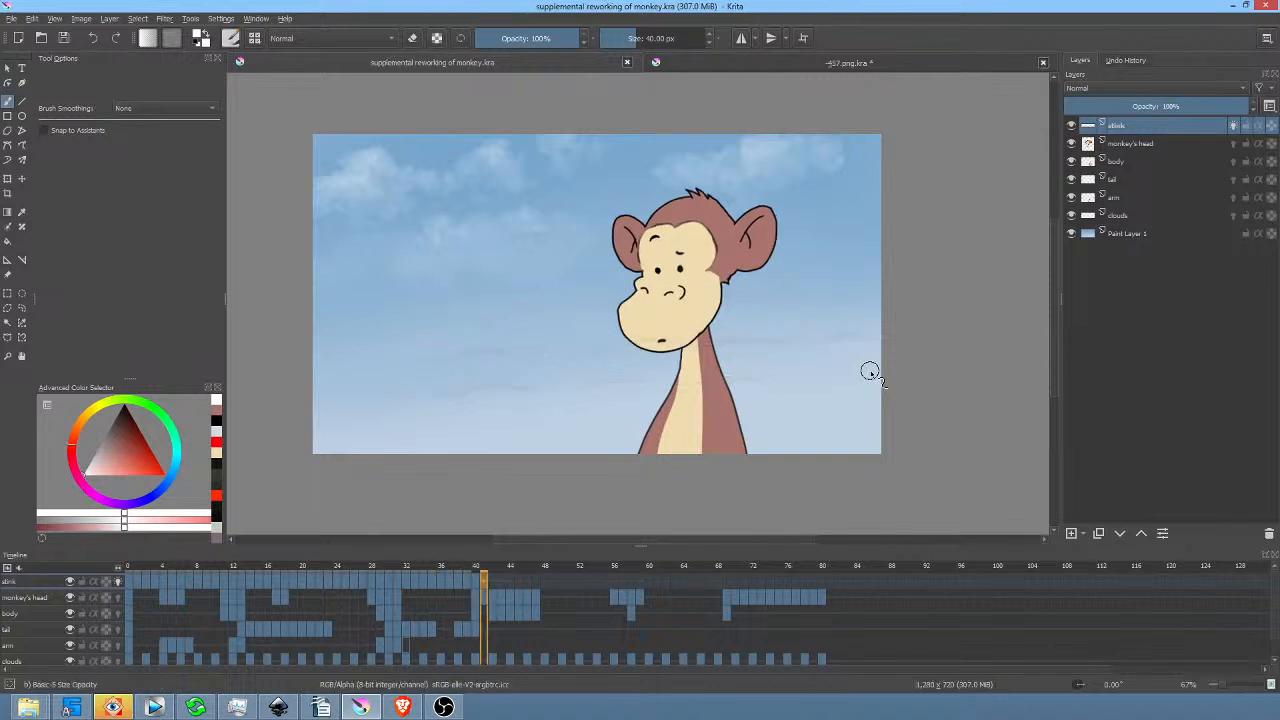
pyautogui.moveTo(838, 340)
pyautogui.mouseDown()
pyautogui.moveTo(730, 359)
pyautogui.moveTo(699, 351)
pyautogui.moveTo(799, 333)
pyautogui.moveTo(729, 346)
pyautogui.mouseUp()
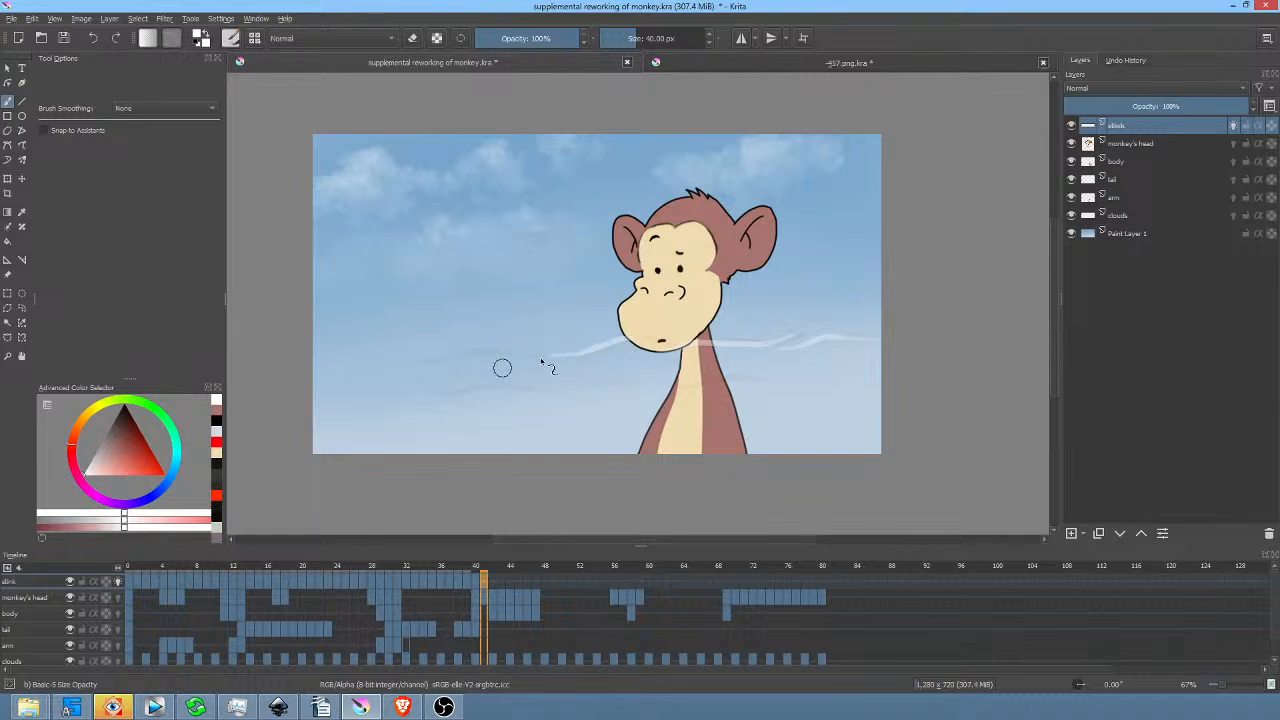
pyautogui.moveTo(531, 360)
pyautogui.mouseDown()
pyautogui.moveTo(380, 364)
pyautogui.moveTo(415, 404)
pyautogui.moveTo(476, 382)
pyautogui.moveTo(513, 391)
pyautogui.mouseUp()
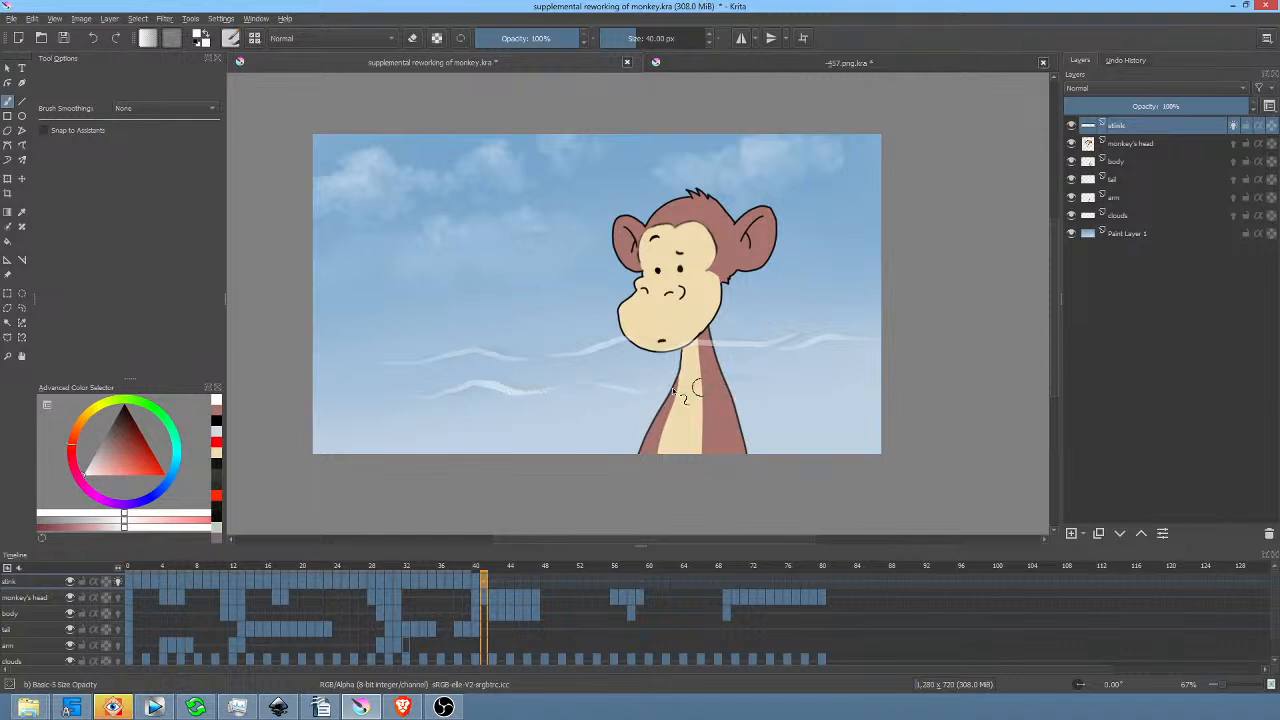
# Clear frame 42 and paint wisps under the raised chin, behind the neck and lower down in front of the body.
pyautogui.press('.')
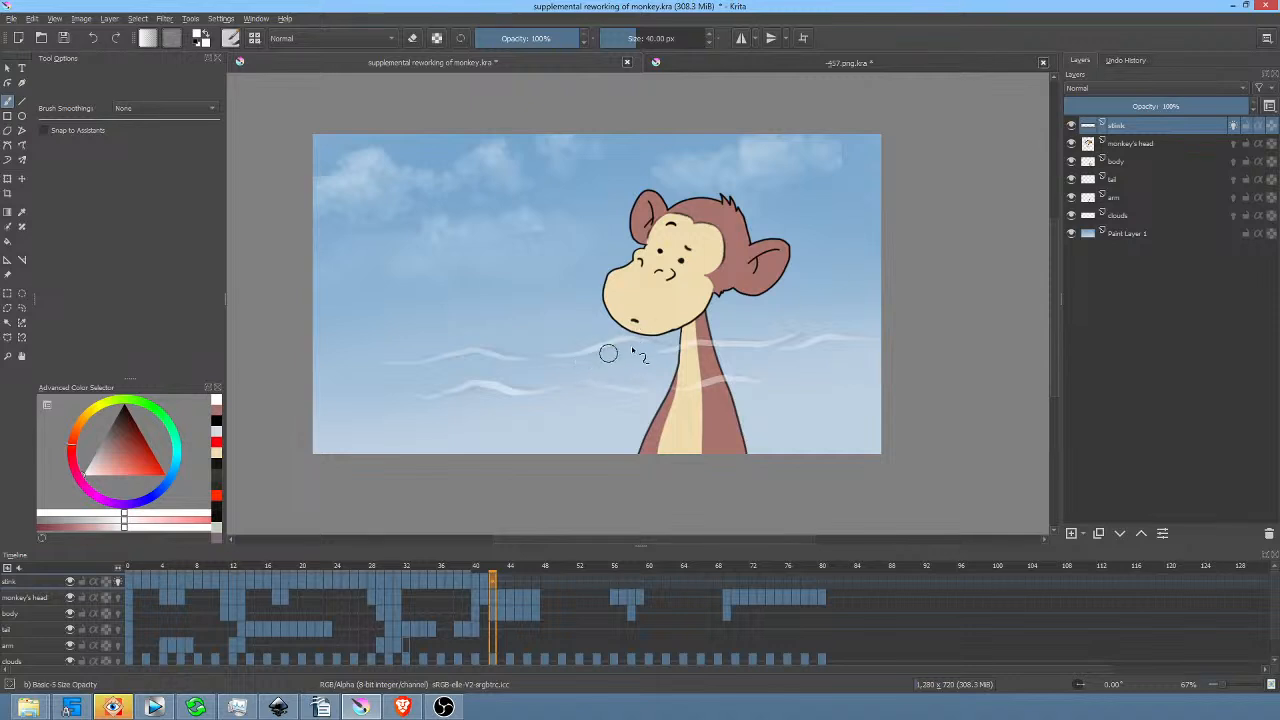
pyautogui.press('.')
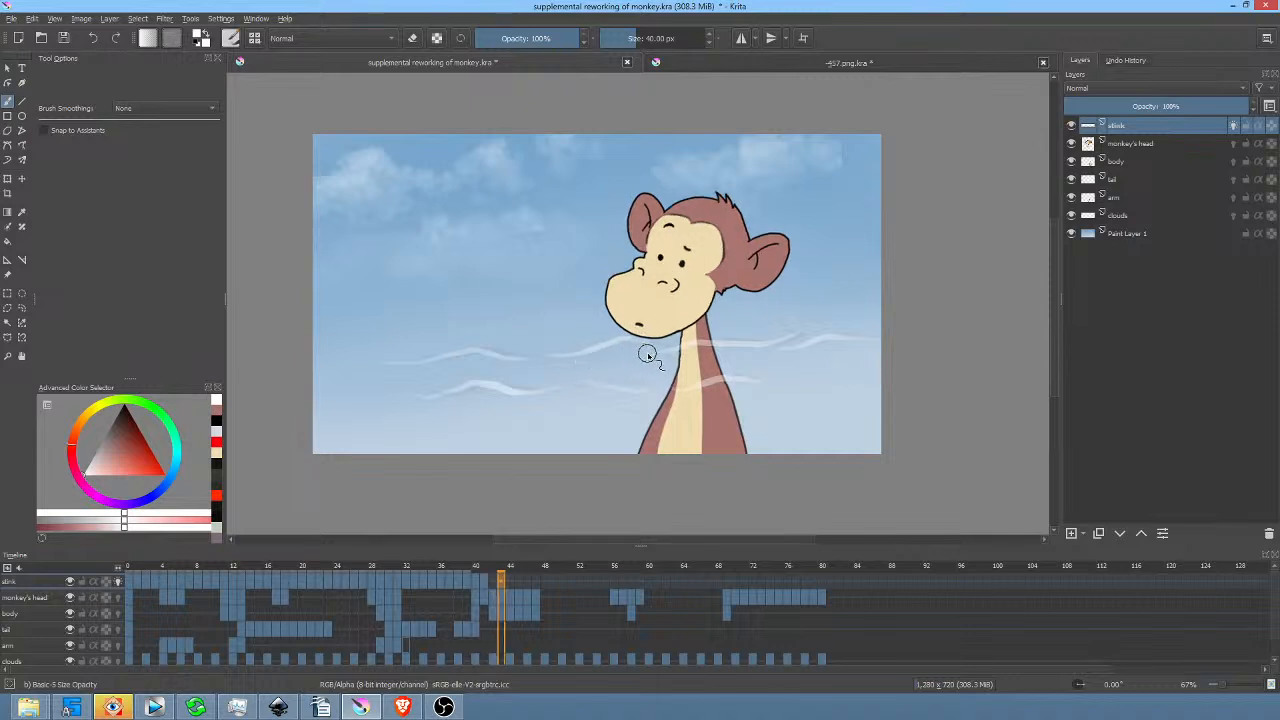
pyautogui.press(',')
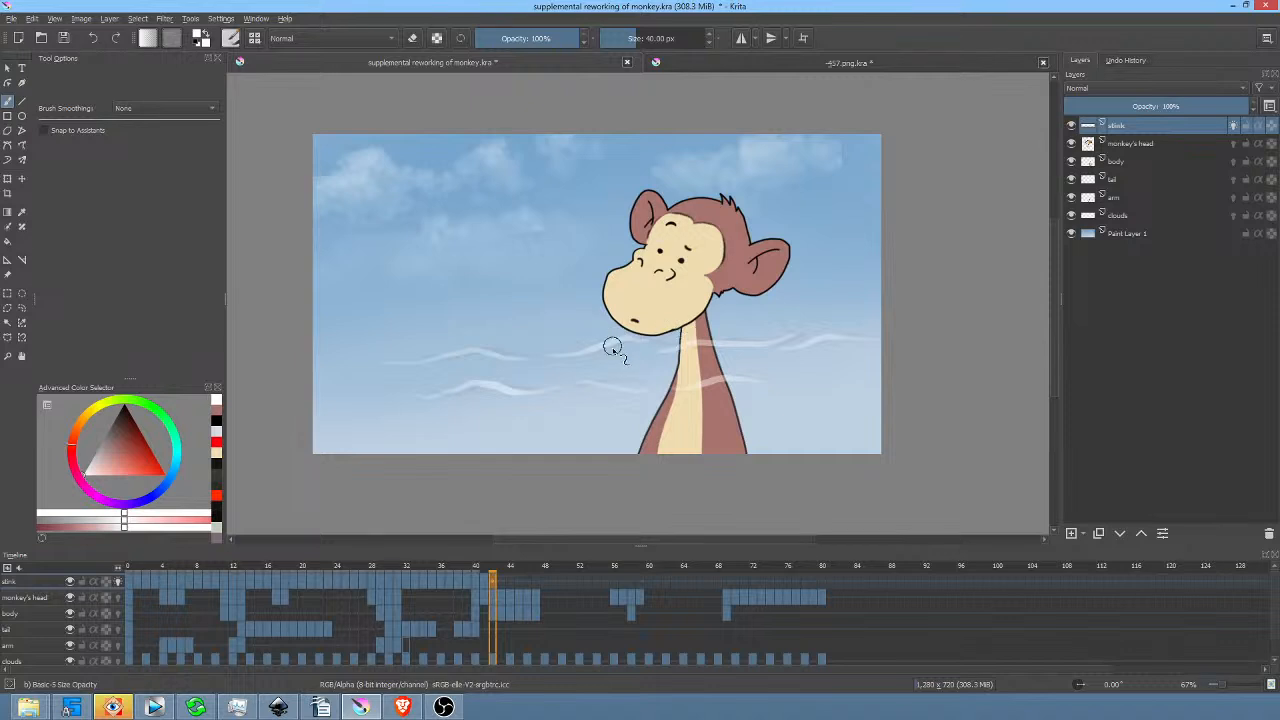
pyautogui.press('Delete')
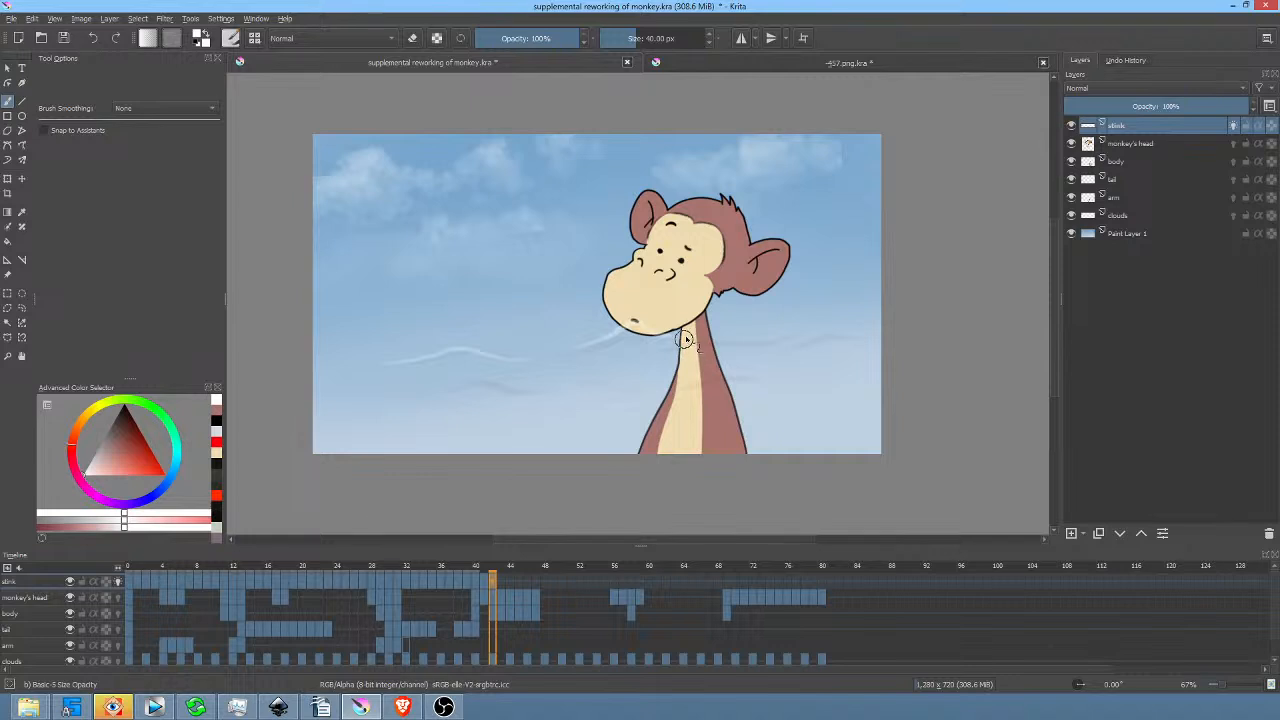
pyautogui.moveTo(723, 343)
pyautogui.mouseDown()
pyautogui.moveTo(871, 303)
pyautogui.moveTo(757, 353)
pyautogui.moveTo(818, 338)
pyautogui.mouseUp()
pyautogui.moveTo(640, 384); pyautogui.dragTo(422, 391)
# Clear frame 43 and paint a wisp curving up over the muzzle, one behind the neck and thin ones in front of the monkey.
pyautogui.press('Right')
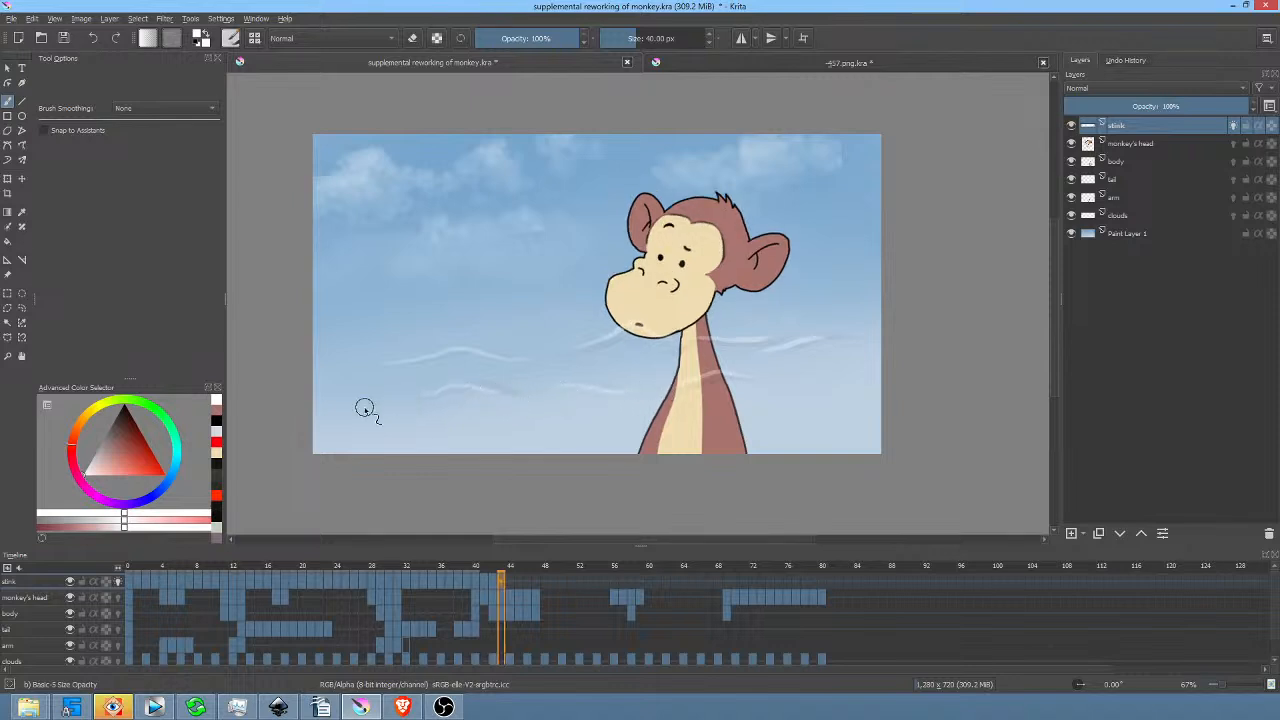
pyautogui.press('Delete')
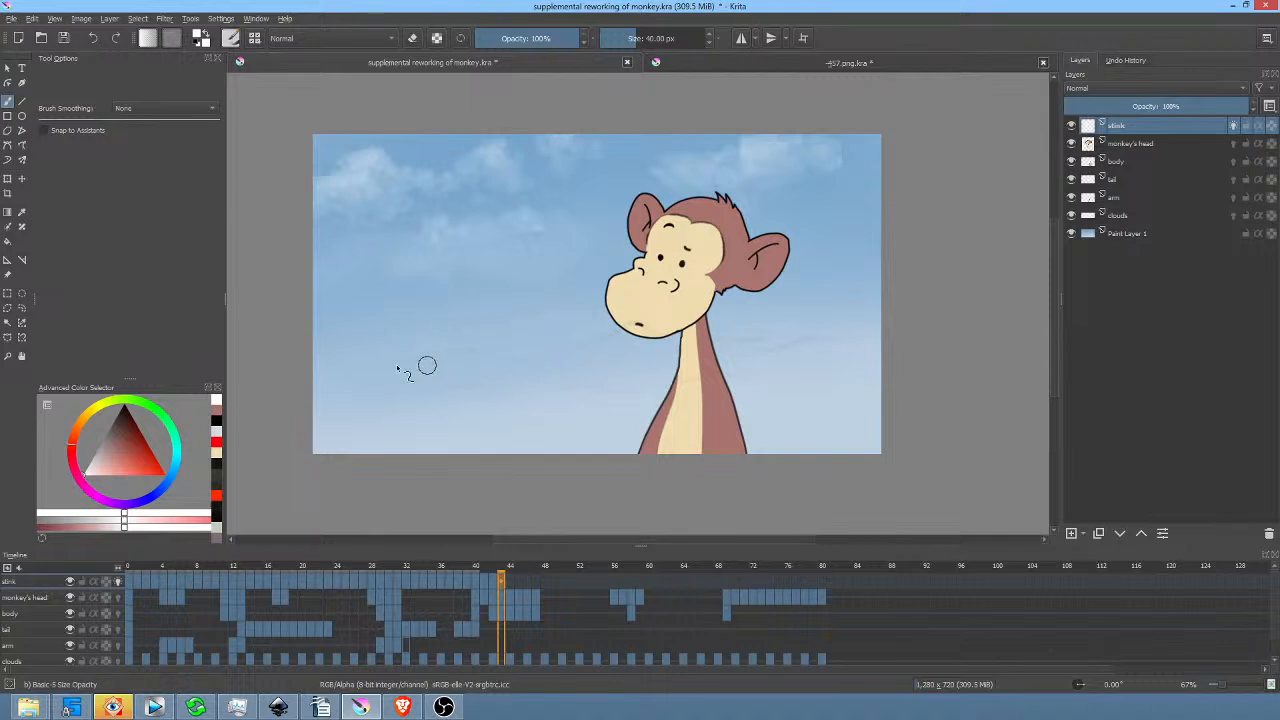
pyautogui.moveTo(502, 363); pyautogui.dragTo(538, 357)
pyautogui.moveTo(631, 314); pyautogui.dragTo(642, 299)
pyautogui.moveTo(746, 352); pyautogui.dragTo(812, 340)
pyautogui.moveTo(604, 393); pyautogui.dragTo(528, 386)
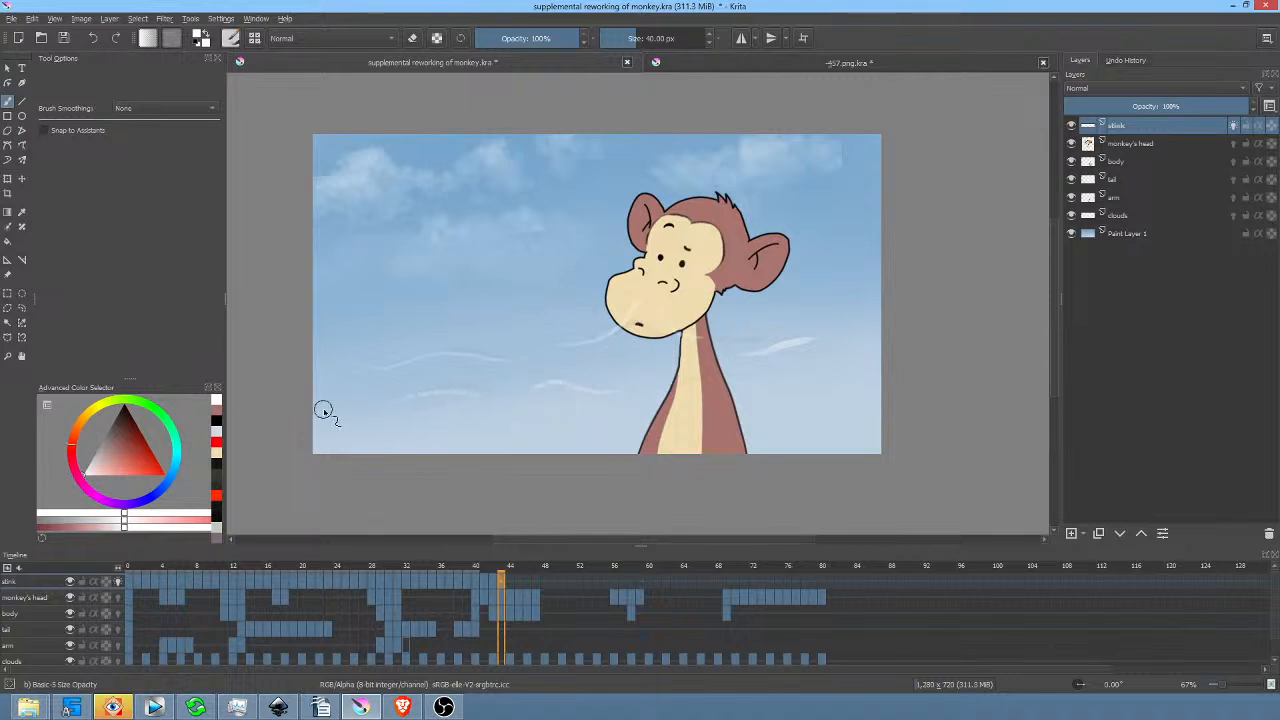
# Paint frame 44 with a wisp rising over the muzzle to the nose, one across the neck and others trailing in front.
pyautogui.press('Right')
pyautogui.moveTo(563, 351); pyautogui.dragTo(651, 260)
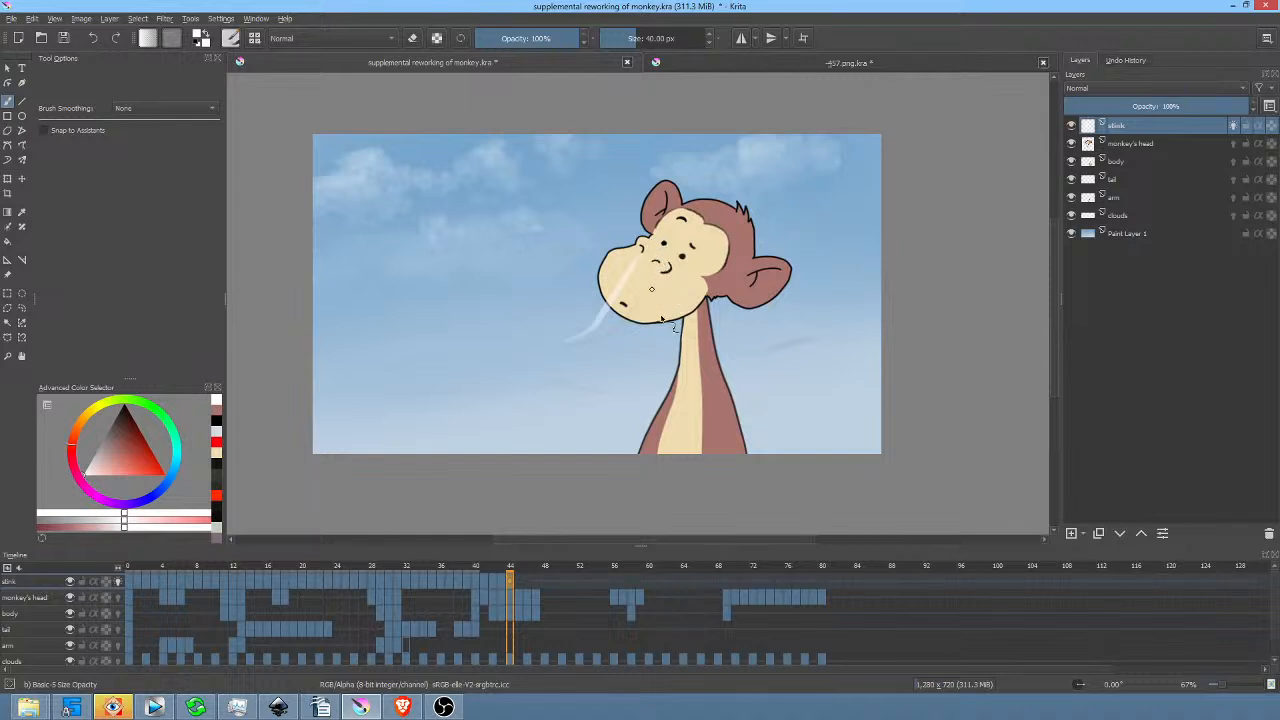
pyautogui.moveTo(689, 334)
pyautogui.mouseDown()
pyautogui.moveTo(755, 328)
pyautogui.moveTo(767, 361)
pyautogui.moveTo(721, 350)
pyautogui.moveTo(793, 338)
pyautogui.mouseUp()
pyautogui.moveTo(386, 372); pyautogui.dragTo(404, 366)
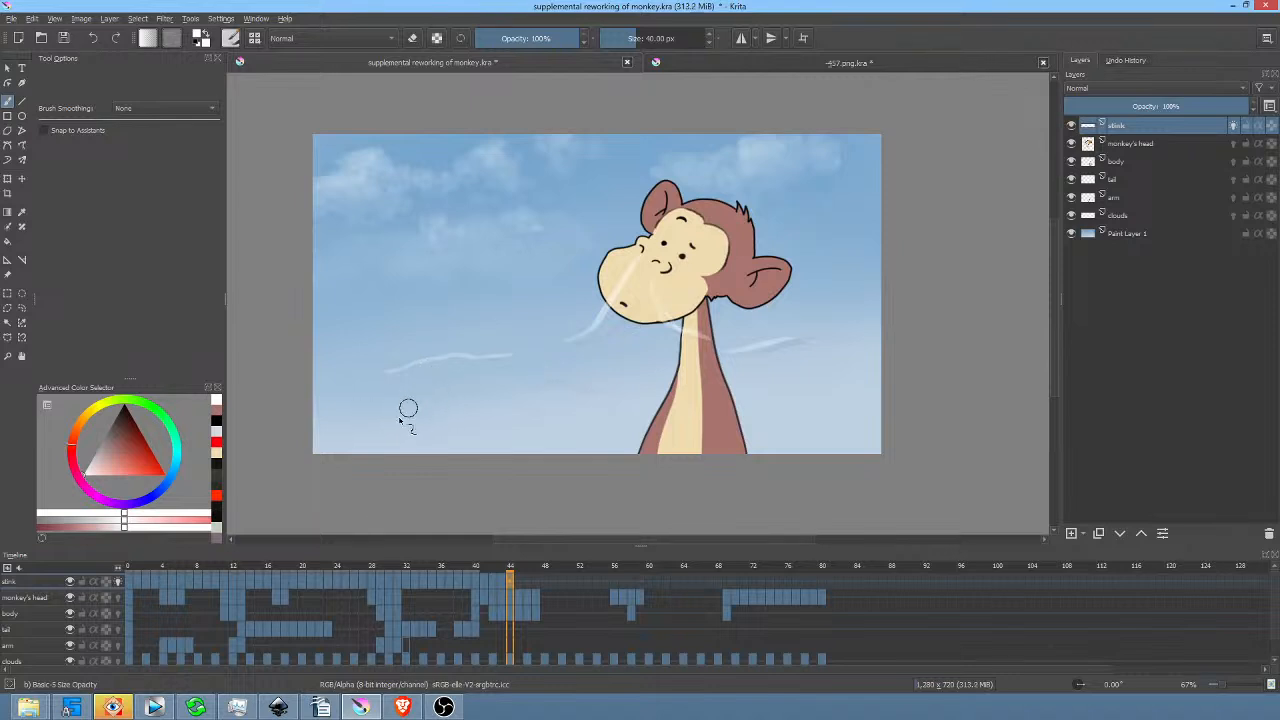
pyautogui.moveTo(420, 397); pyautogui.dragTo(620, 395)
# Paint frame 45 with a wisp leading to the mouth, trailing wisps in front of the body and others over the neck and chin.
pyautogui.press('.')
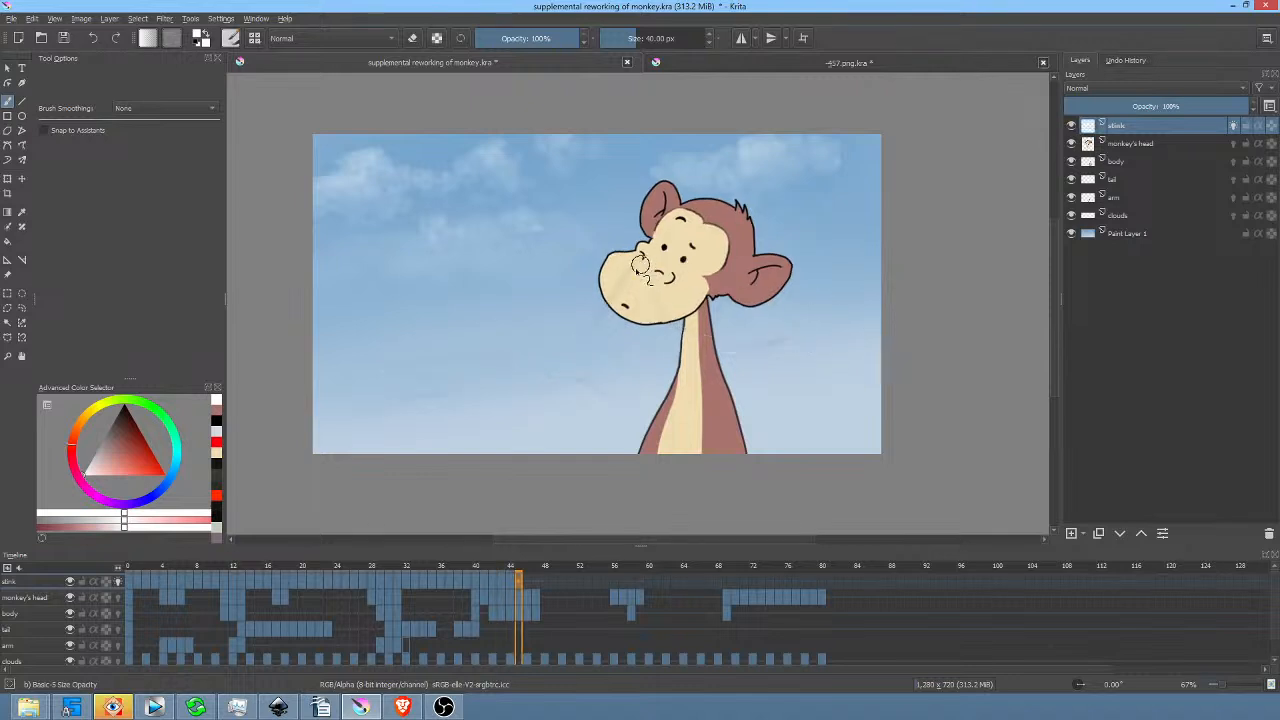
pyautogui.moveTo(608, 312); pyautogui.dragTo(545, 345)
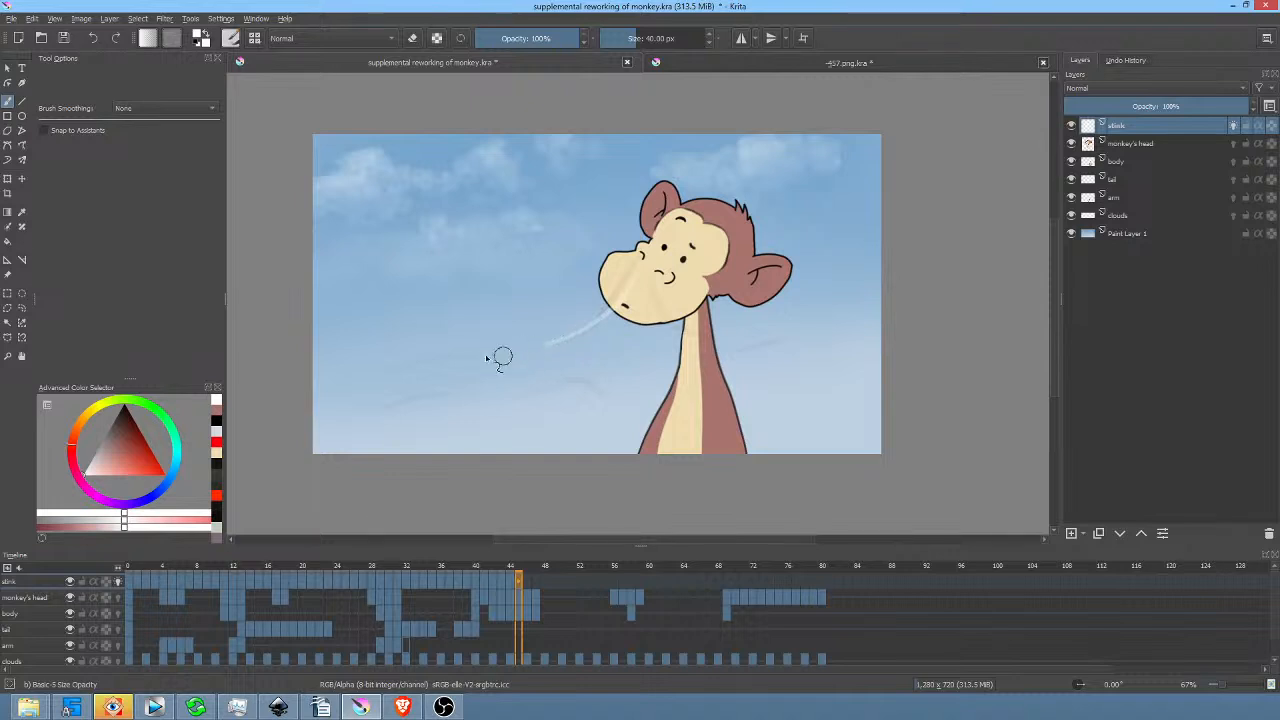
pyautogui.moveTo(402, 367); pyautogui.dragTo(387, 371)
pyautogui.moveTo(602, 391); pyautogui.dragTo(795, 345)
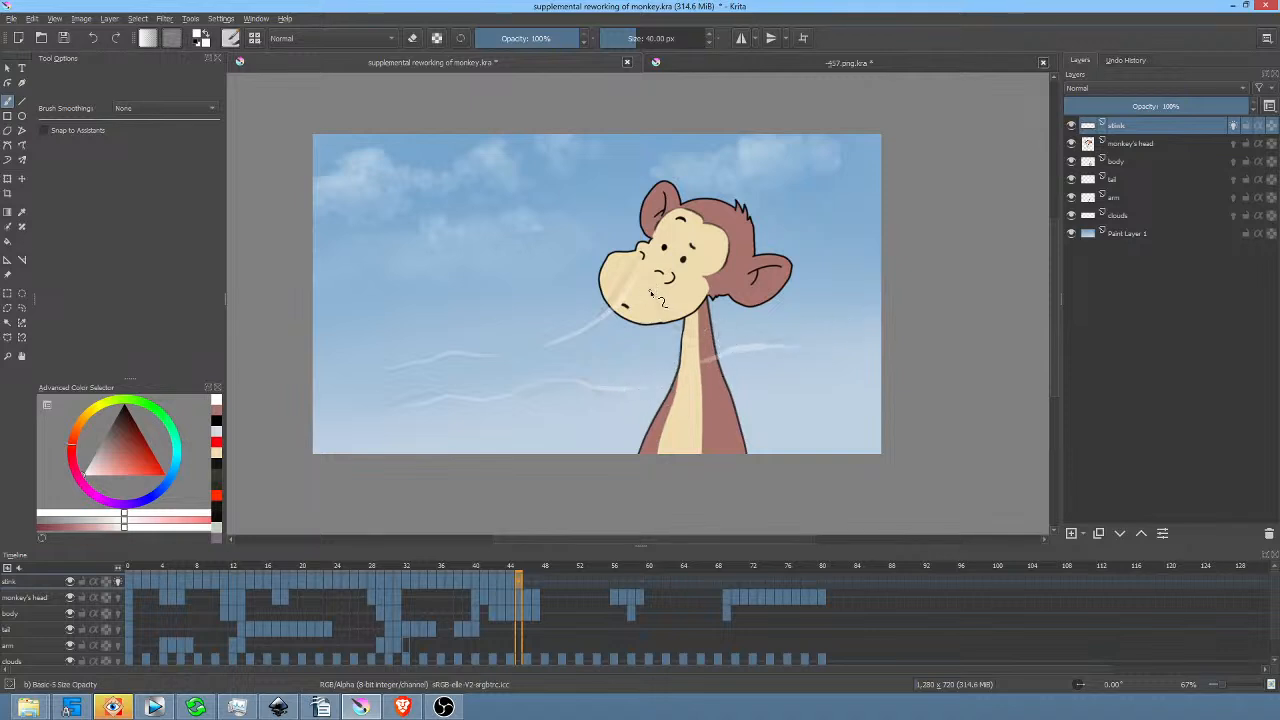
pyautogui.moveTo(658, 310)
pyautogui.mouseDown()
pyautogui.moveTo(711, 339)
pyautogui.moveTo(750, 336)
pyautogui.mouseUp()
# Paint frame 46 with two wisps converging on the nose, others across the neck and a faint one in front of the face.
pyautogui.press('.')
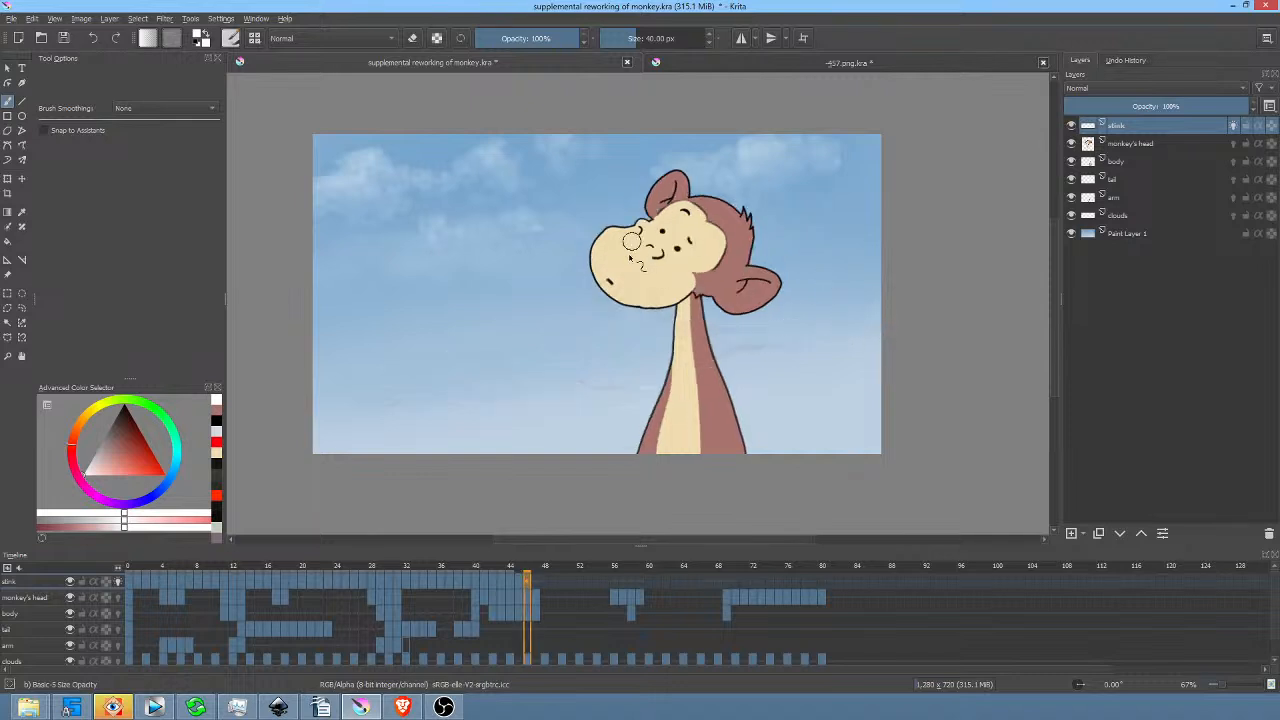
pyautogui.moveTo(638, 234); pyautogui.dragTo(619, 289)
pyautogui.moveTo(551, 340); pyautogui.dragTo(536, 346)
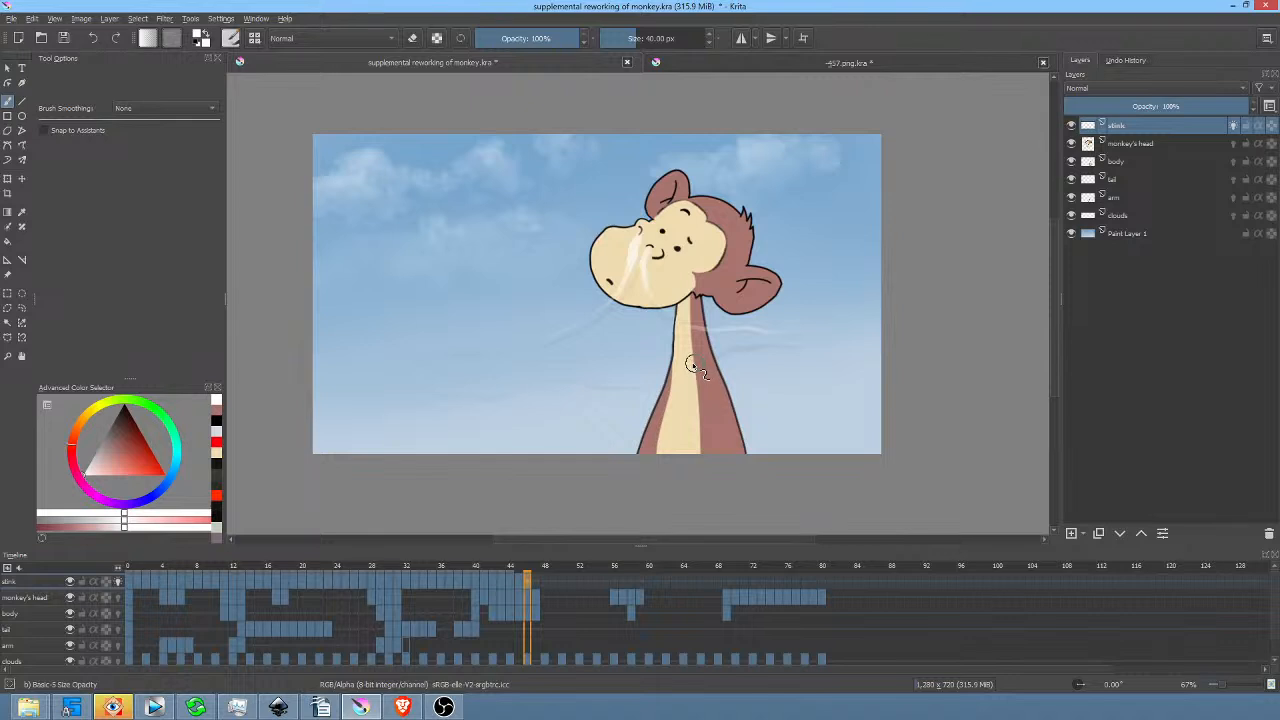
pyautogui.moveTo(690, 362)
pyautogui.mouseDown()
pyautogui.moveTo(778, 360)
pyautogui.moveTo(748, 366)
pyautogui.mouseUp()
pyautogui.moveTo(425, 357); pyautogui.dragTo(471, 362)
# Clear frame 47 and paint two long wavy wisps in front of the monkey and thinner ones across the neck.
pyautogui.press('Right')
pyautogui.press('Delete')
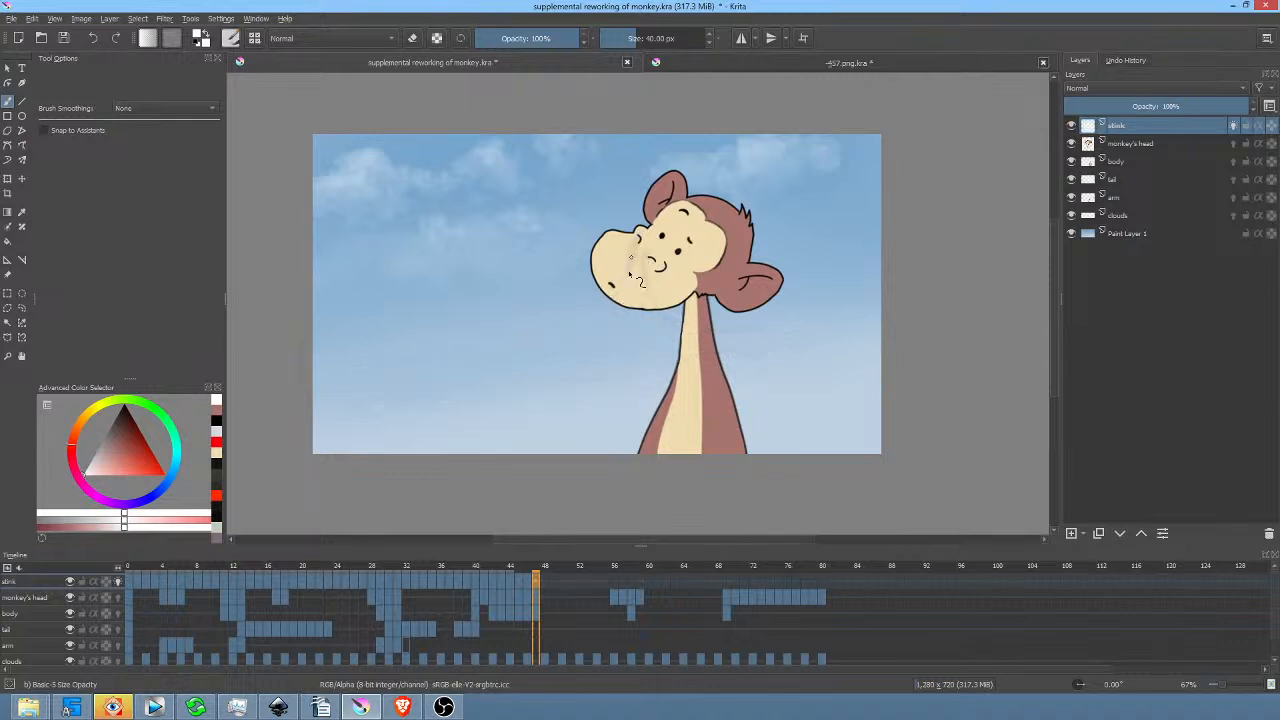
pyautogui.moveTo(586, 334)
pyautogui.mouseDown()
pyautogui.moveTo(500, 355)
pyautogui.moveTo(463, 352)
pyautogui.mouseUp()
pyautogui.moveTo(388, 410); pyautogui.dragTo(483, 396)
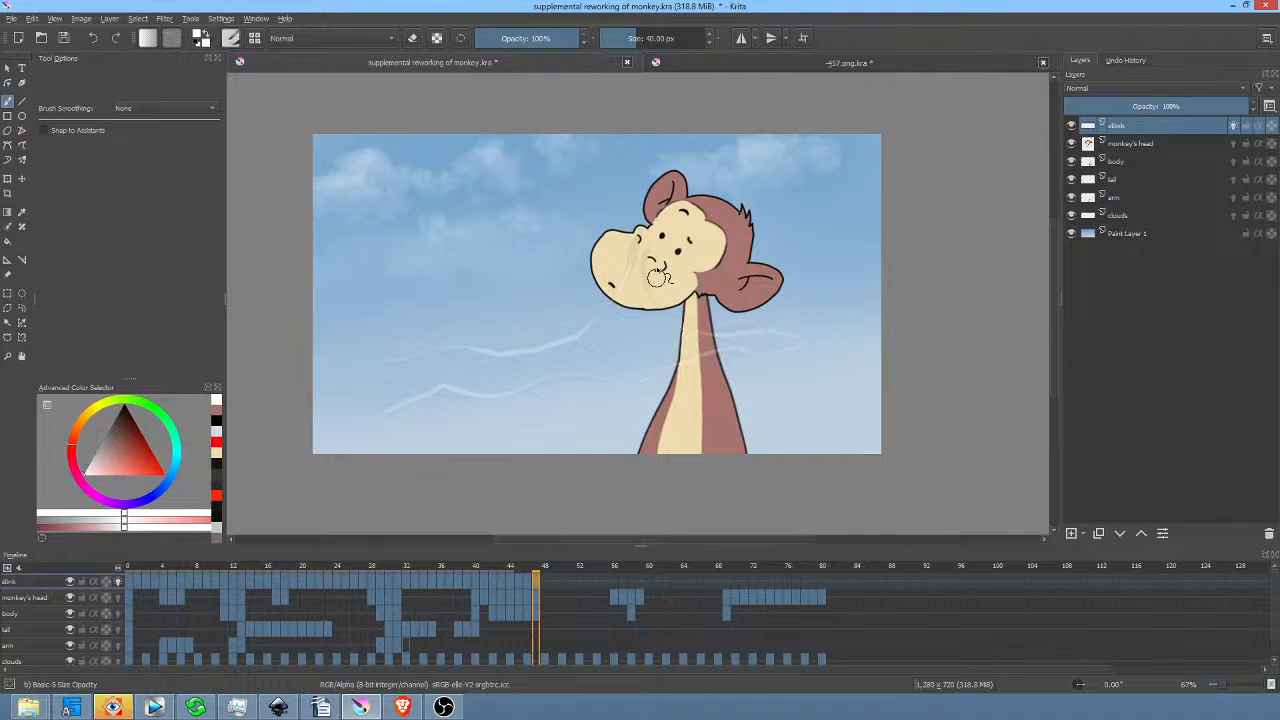
# Paint frames 48 and 49 with thinning wisps running from the chin down in front of the monkey and fainter ones around the neck.
pyautogui.press('.')
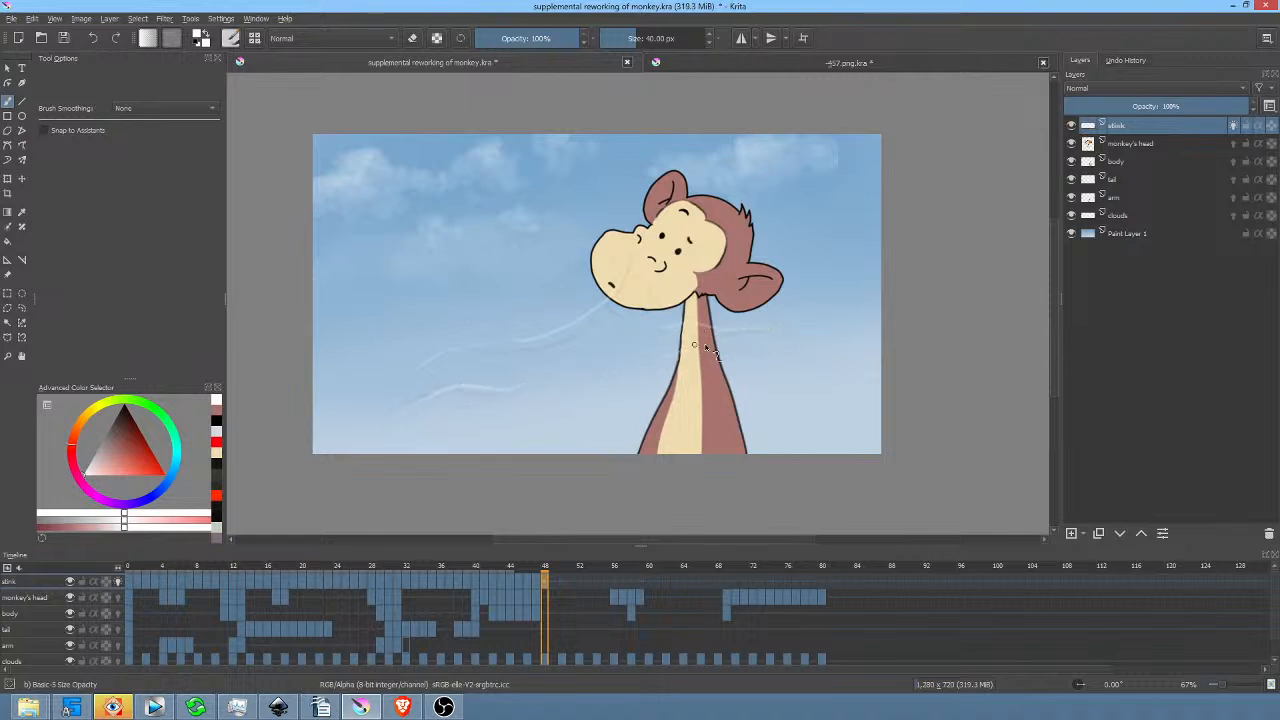
pyautogui.press('.')
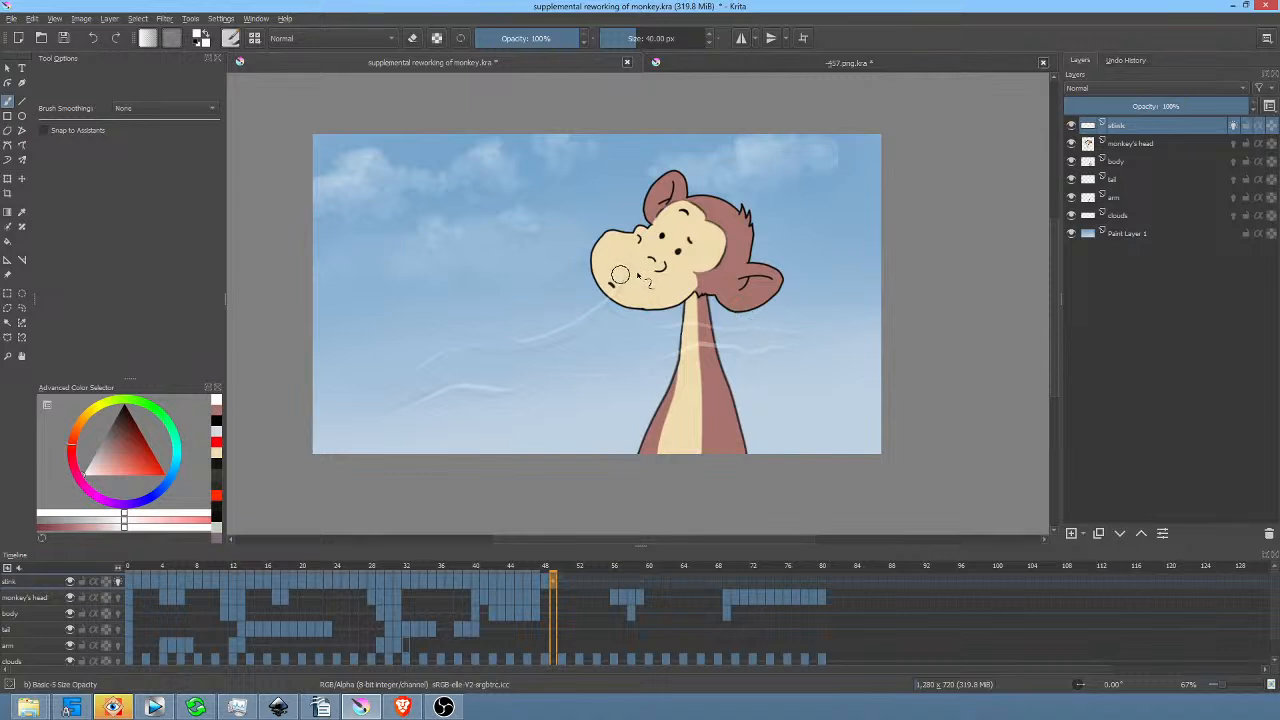
pyautogui.press('Delete')
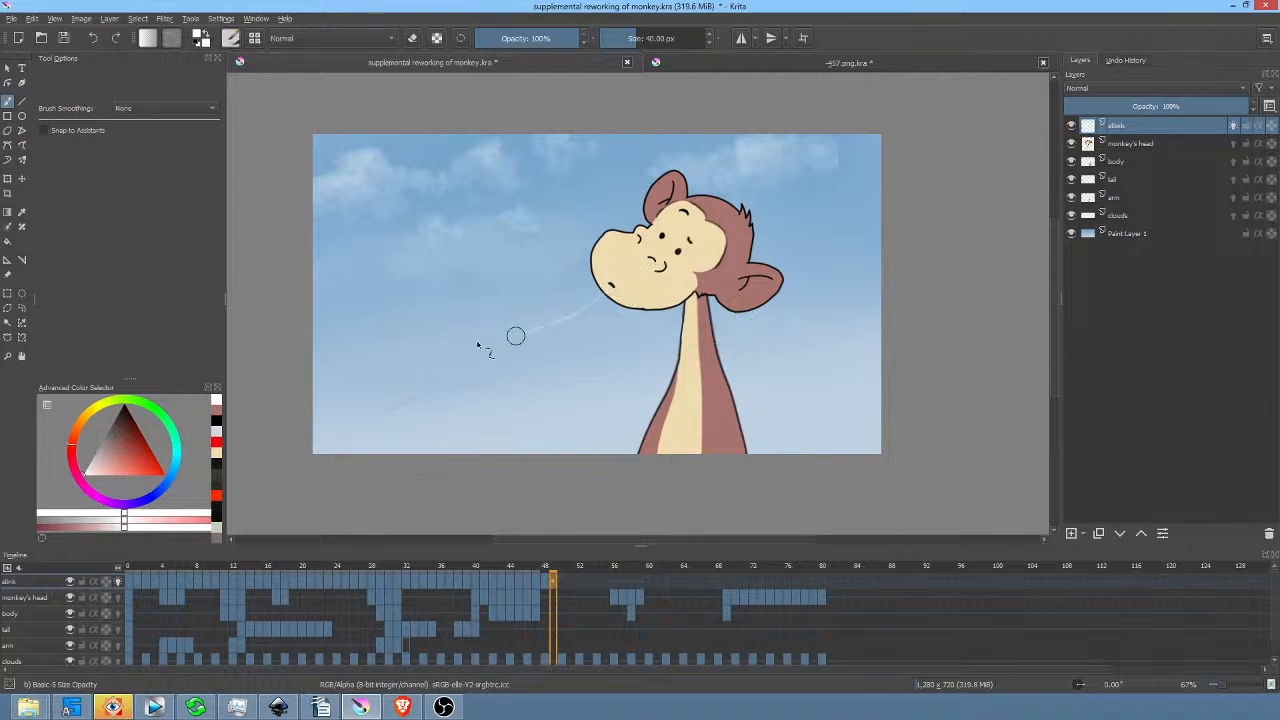
pyautogui.moveTo(404, 404); pyautogui.dragTo(587, 387)
# Clear frame 50 and paint a faint short wisp in front of the monkey, and clear the wisps from frame 51.
pyautogui.press('.')
pyautogui.press('Delete')
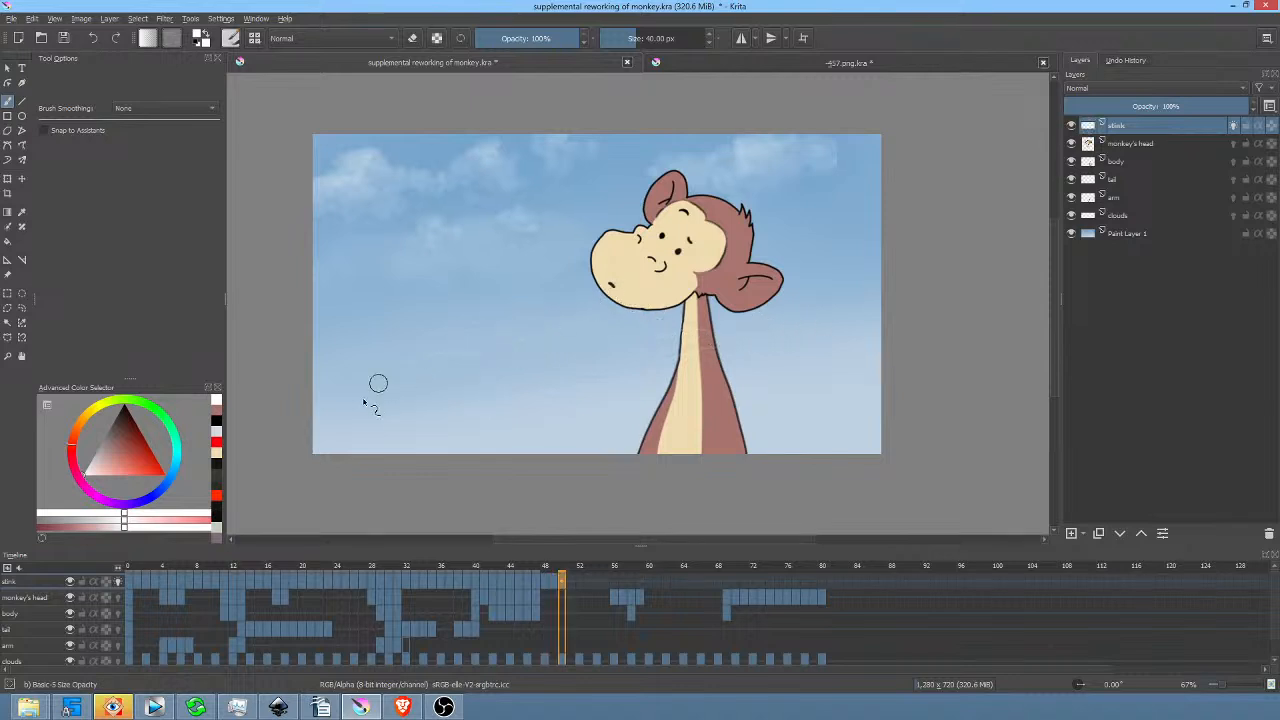
pyautogui.moveTo(417, 356); pyautogui.dragTo(477, 349)
pyautogui.press('.')
pyautogui.press('Delete')
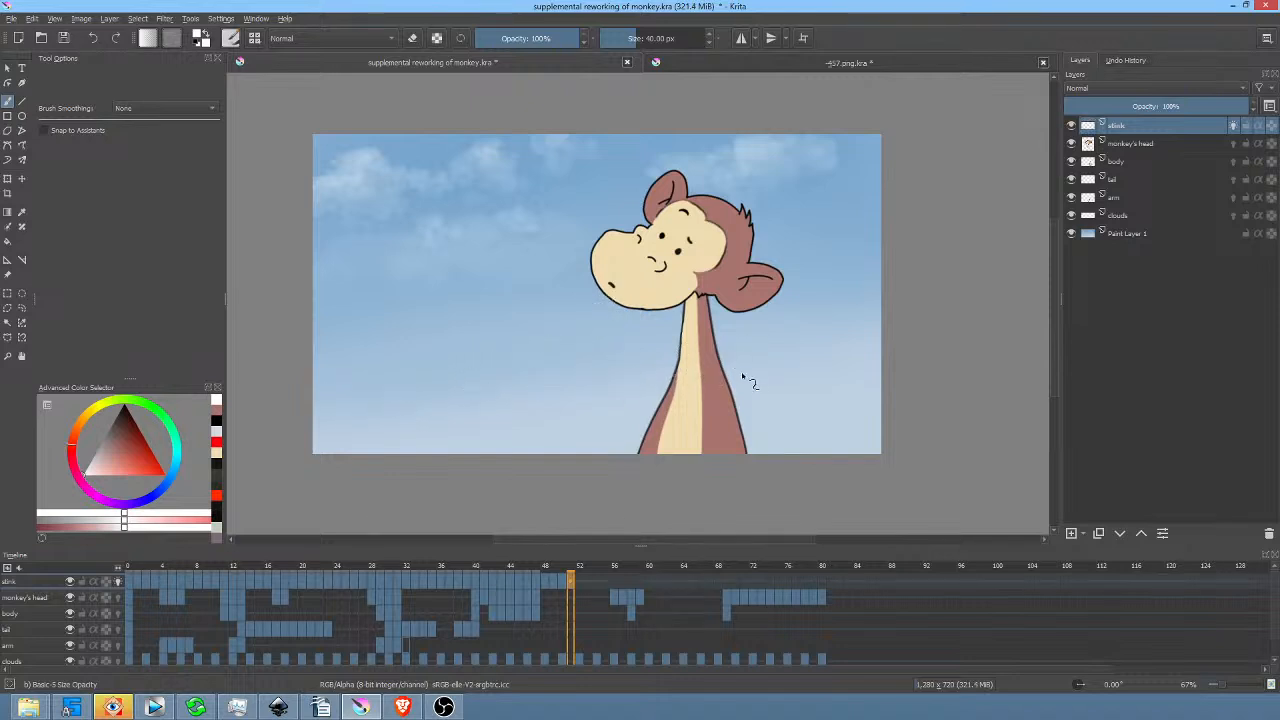
# Step through frames 52 to 62 to review the monkey's remaining motion without the stink wisps.
pyautogui.press('Right')
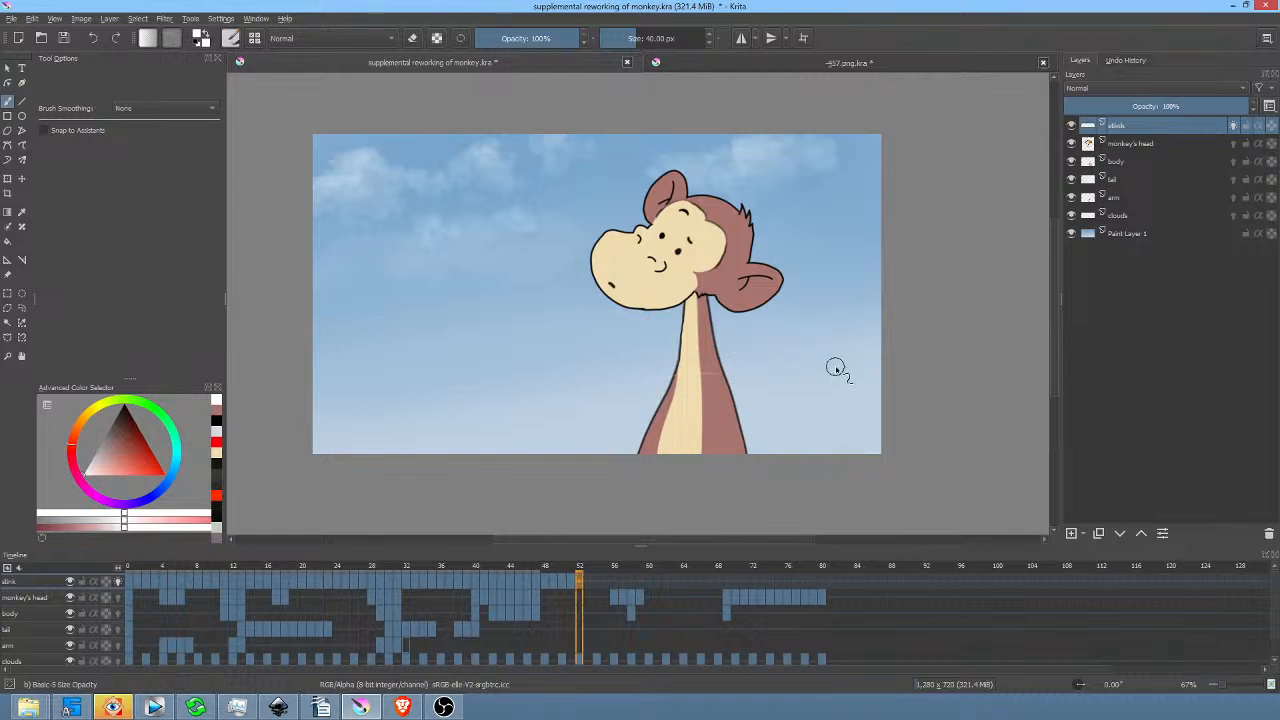
pyautogui.press('Right')
pyautogui.press('Right')
pyautogui.press('Right')
pyautogui.press('Right')
pyautogui.press('Right')
pyautogui.press('Right')
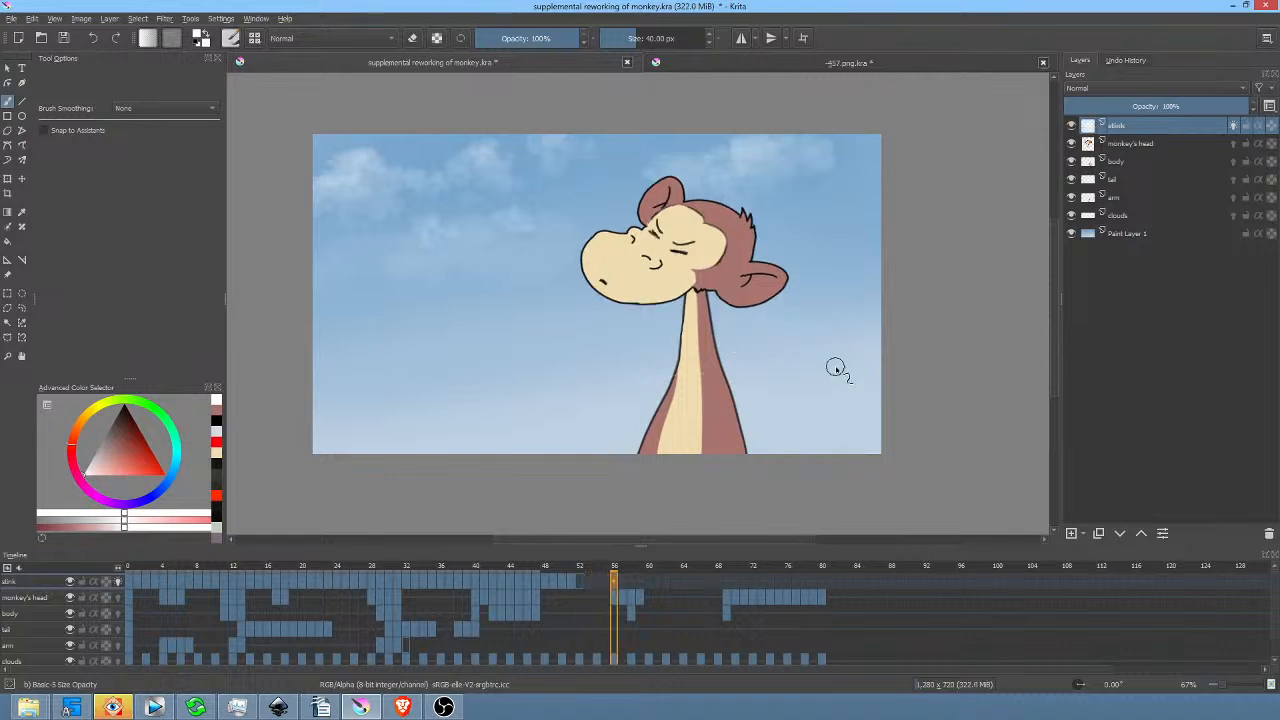
pyautogui.press('Right')
pyautogui.press('Right')
pyautogui.press('Right')
pyautogui.press('Right')
pyautogui.press('Right')
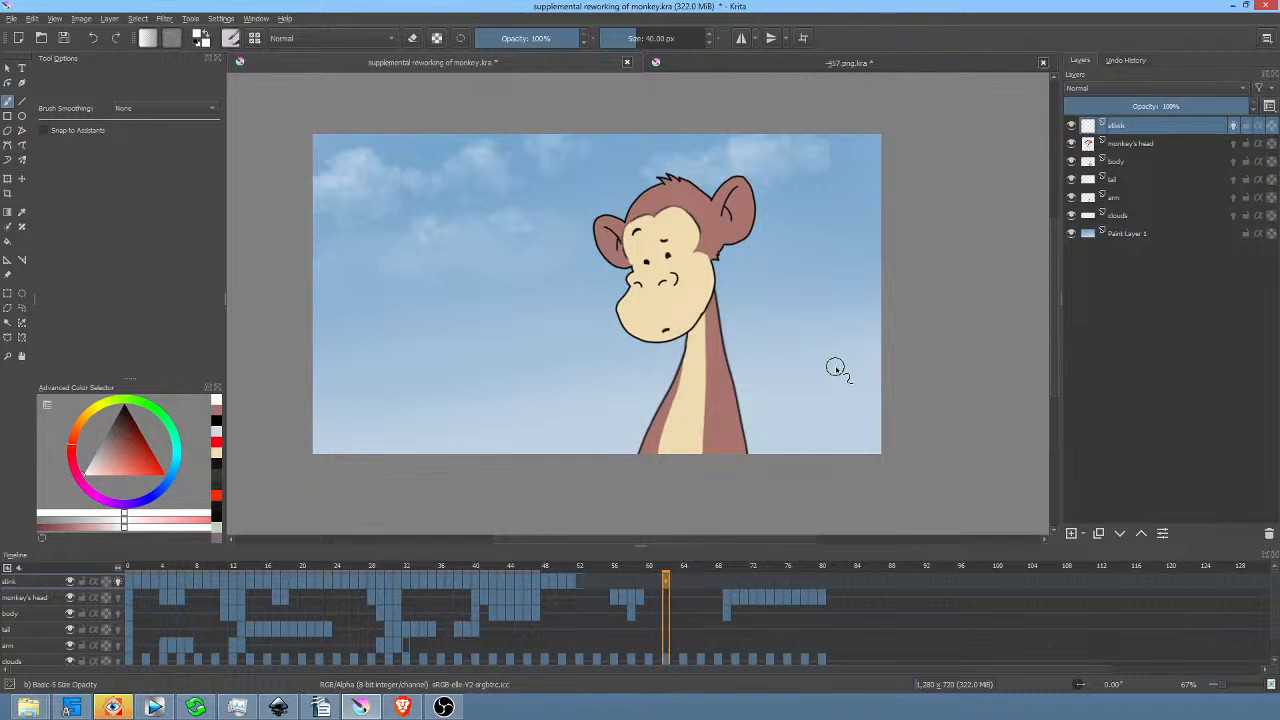
# Step through the frames from 63 up to frame 74 to review the rest of the monkey's animation.
pyautogui.press('Right')
pyautogui.press('Right')
pyautogui.press('Right')
pyautogui.press('Right')
pyautogui.press('Right')
pyautogui.press('Right')
pyautogui.press('Right')
pyautogui.press('Right')
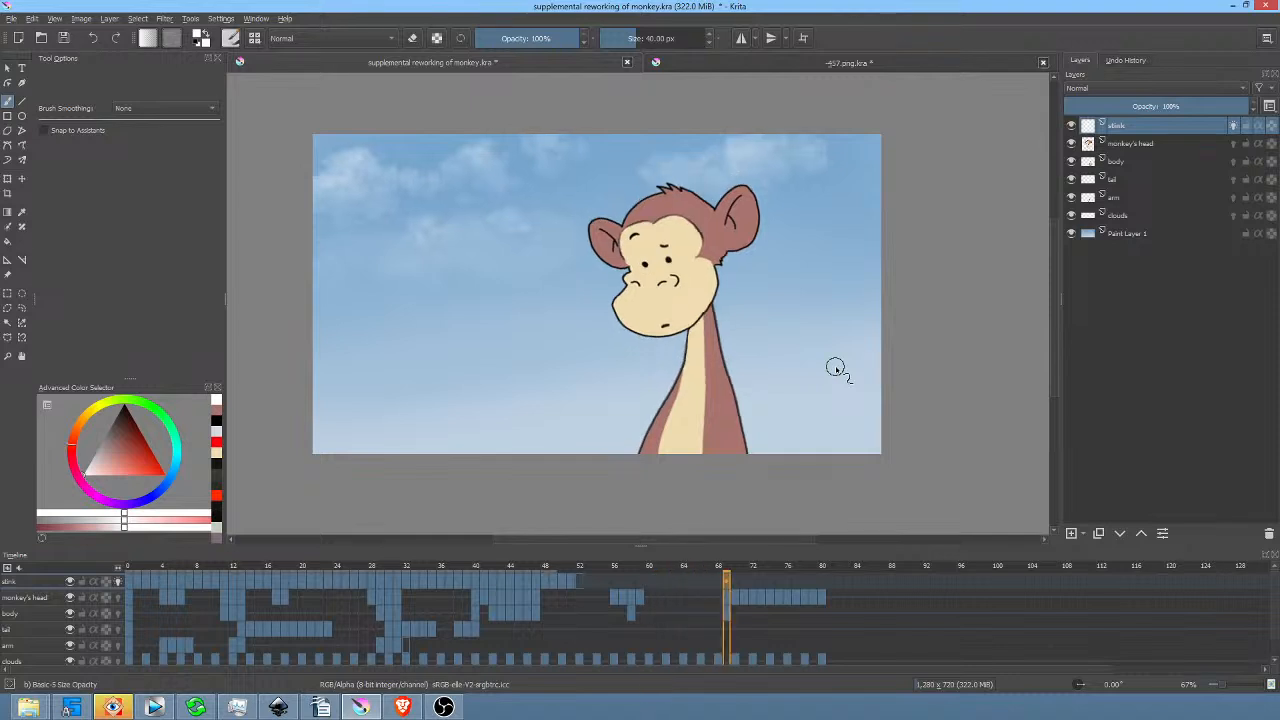
pyautogui.press('Right')
pyautogui.press('Right')
pyautogui.press('Right')
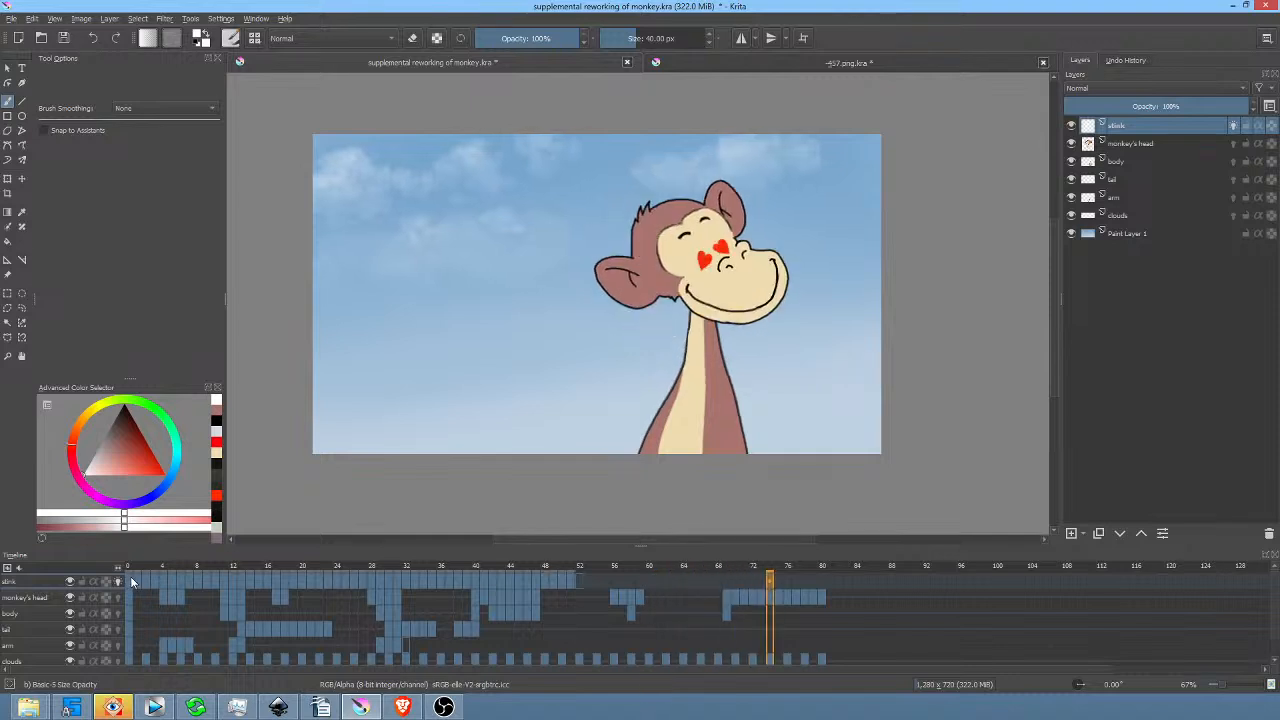
# Save the document from frame 0 and step through the opening frames to review the drifting wisps.
pyautogui.click(131, 582)
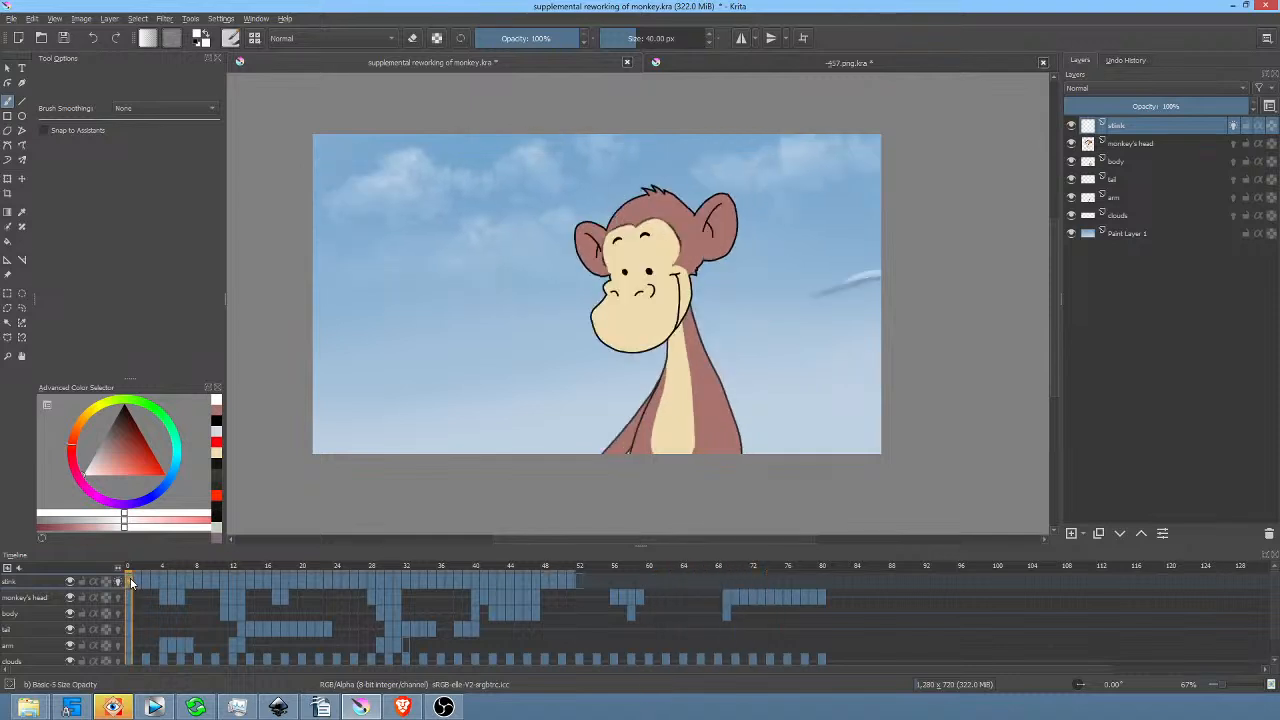
pyautogui.click(68, 39)
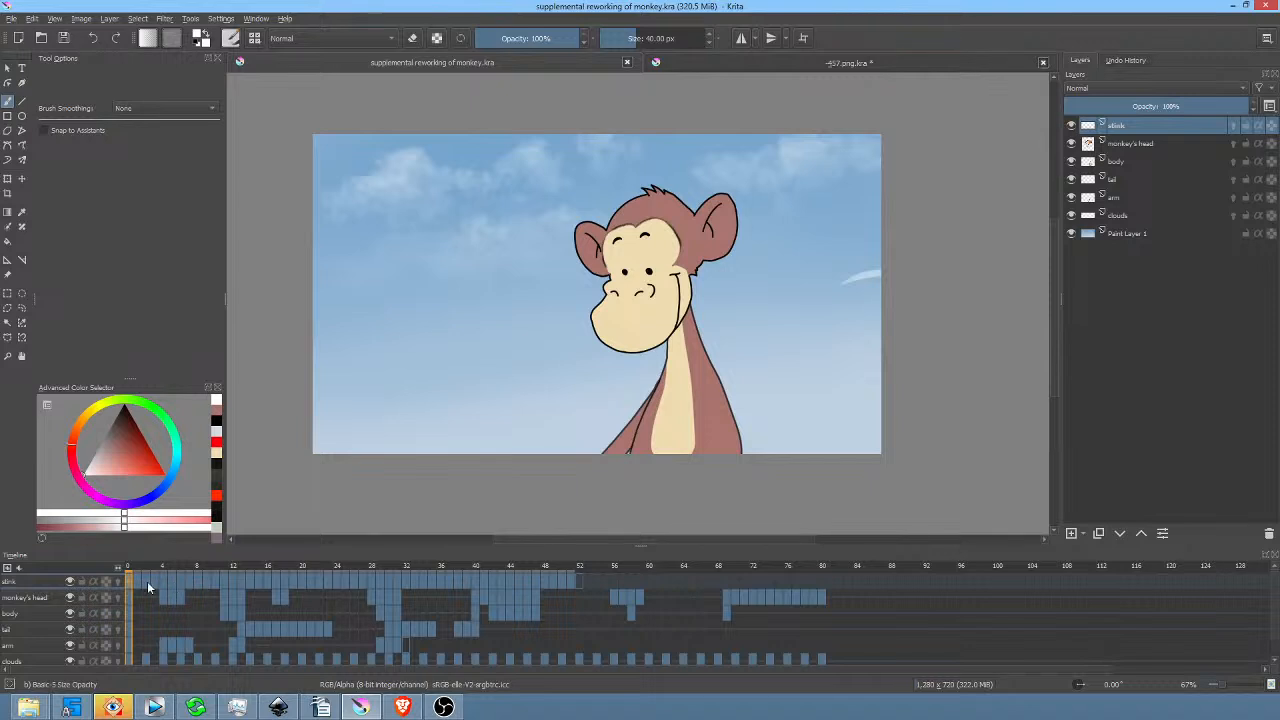
pyautogui.press('Right')
pyautogui.press('Right')
pyautogui.press('Right')
pyautogui.press('Right')
pyautogui.press('Right')
pyautogui.press('Right')
pyautogui.press('Right')
pyautogui.press('Right')
pyautogui.press('Right')
pyautogui.press('Right')
pyautogui.press('Right')
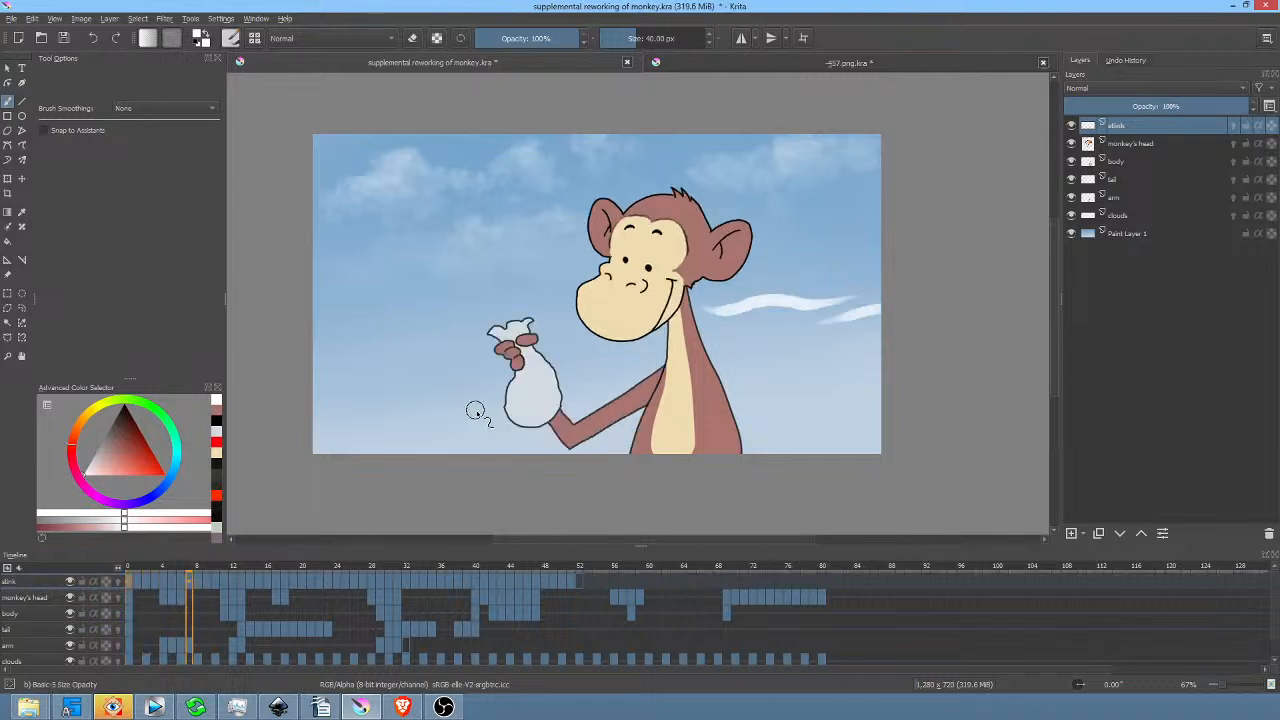
# At frame 18, try Overlay blending on the stink layer with its opacity at 61%.
pyautogui.click(1181, 133)
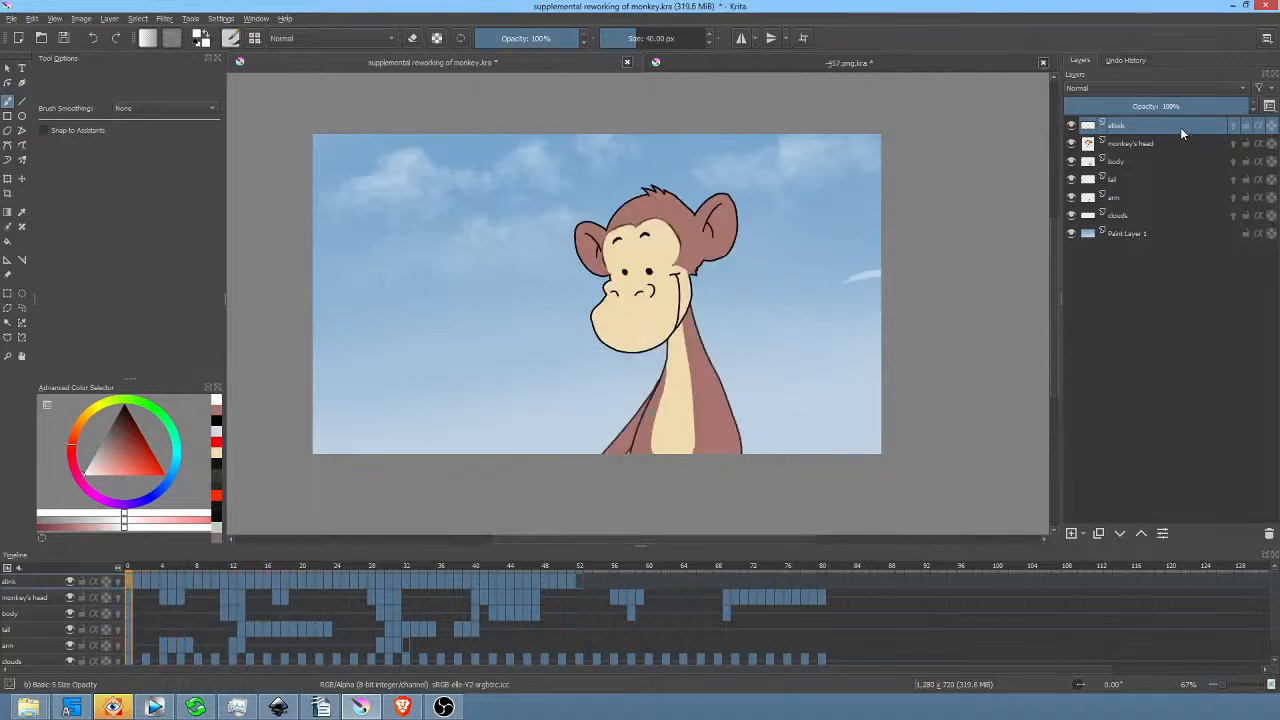
pyautogui.click(287, 578)
pyautogui.click(1230, 105)
pyautogui.moveTo(1230, 105); pyautogui.dragTo(1148, 108)
pyautogui.click(1142, 89)
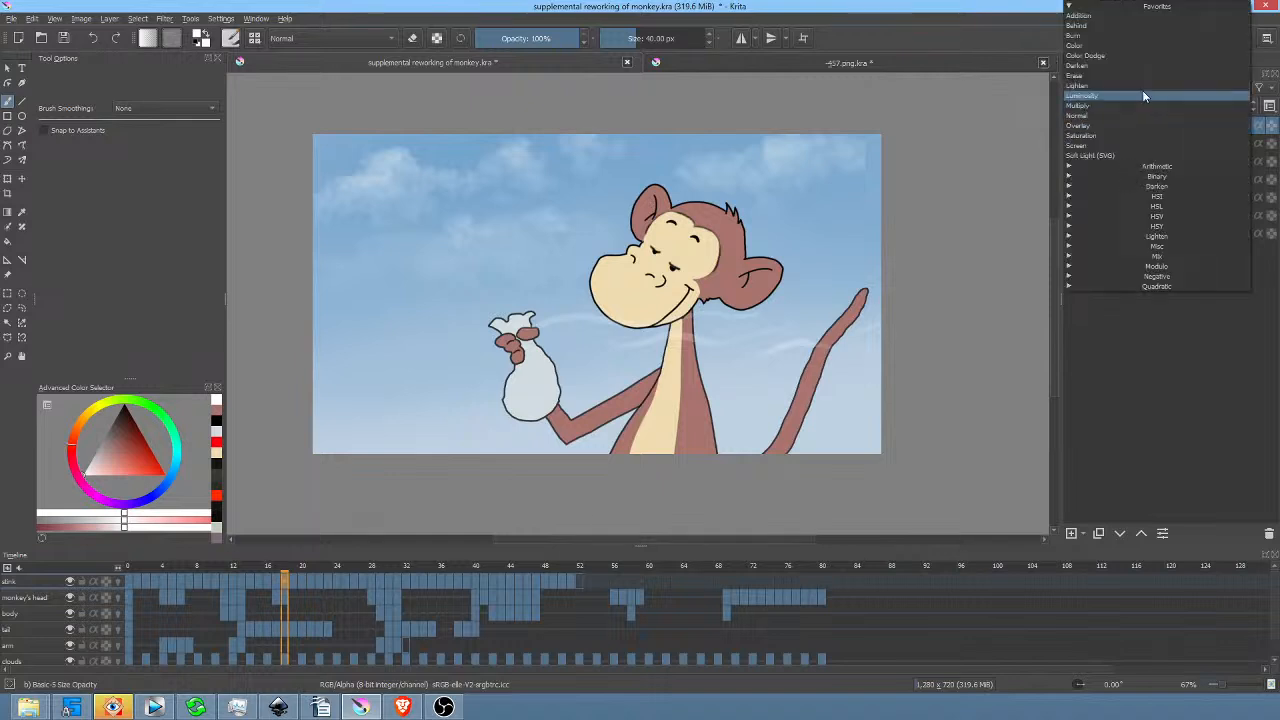
pyautogui.click(1143, 125)
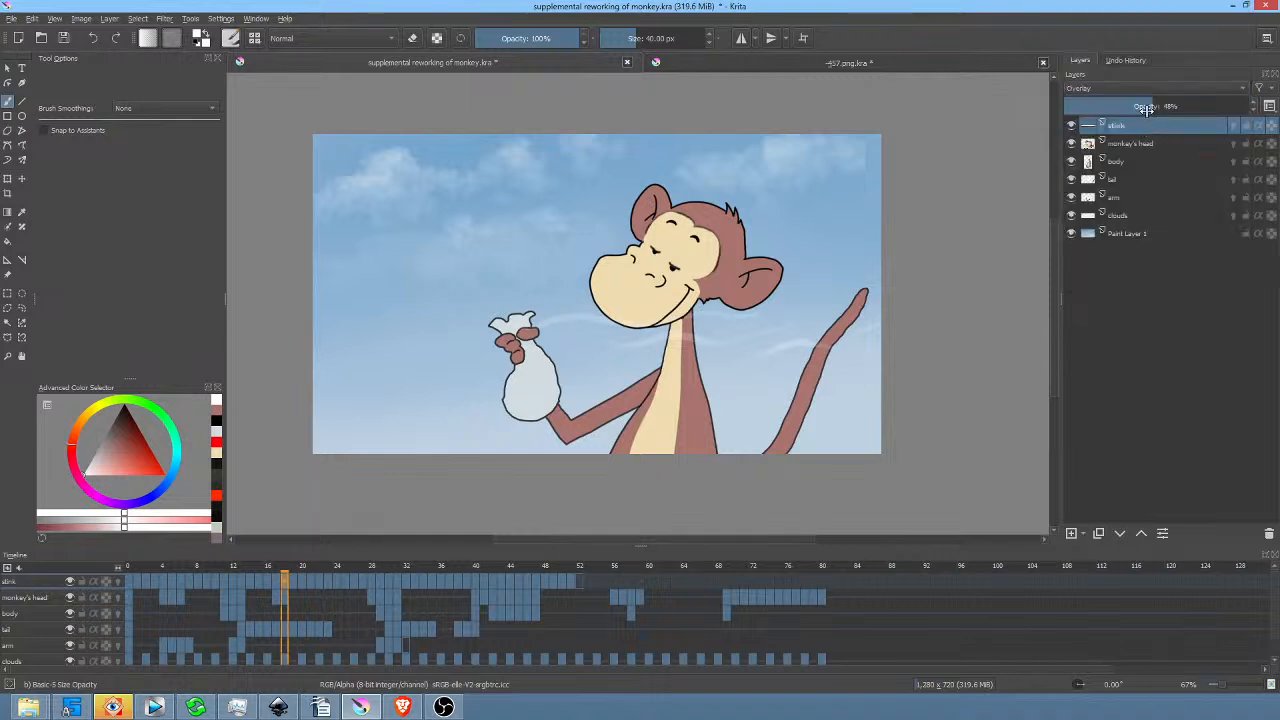
pyautogui.moveTo(1230, 107); pyautogui.dragTo(1170, 112)
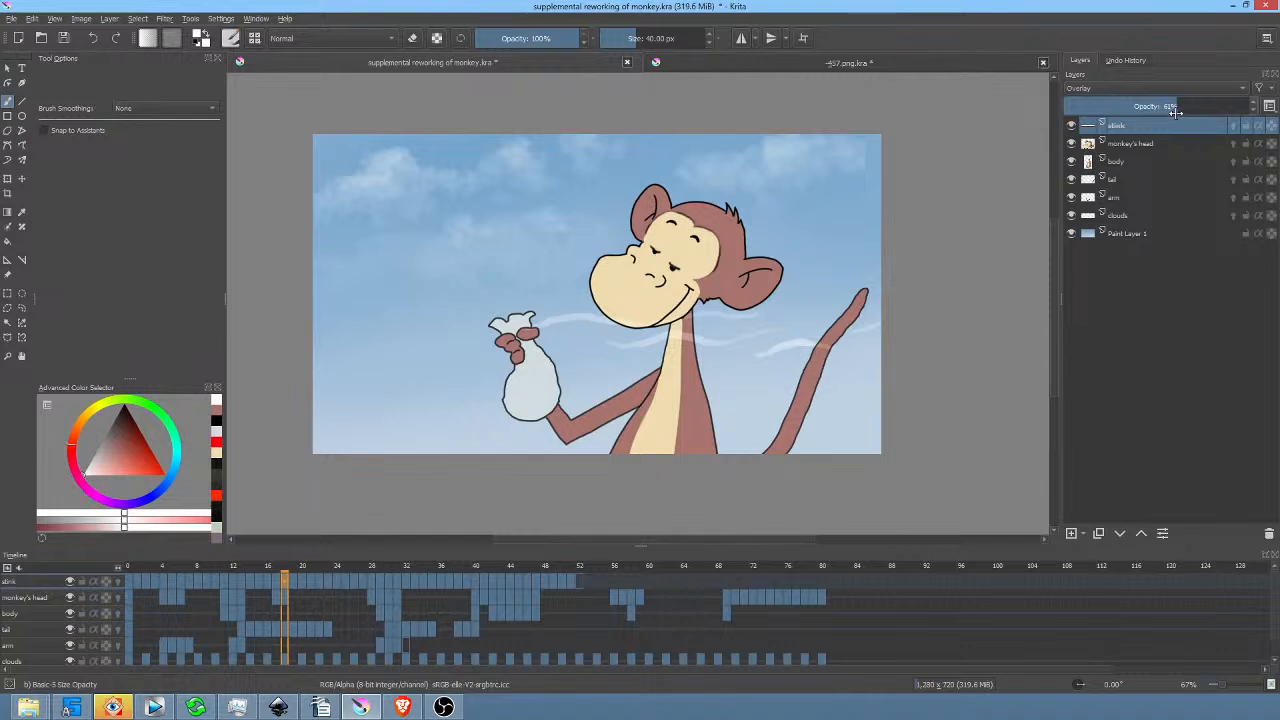
# Return the stink layer to Normal blending and lower its opacity to 49%.
pyautogui.click(1155, 88)
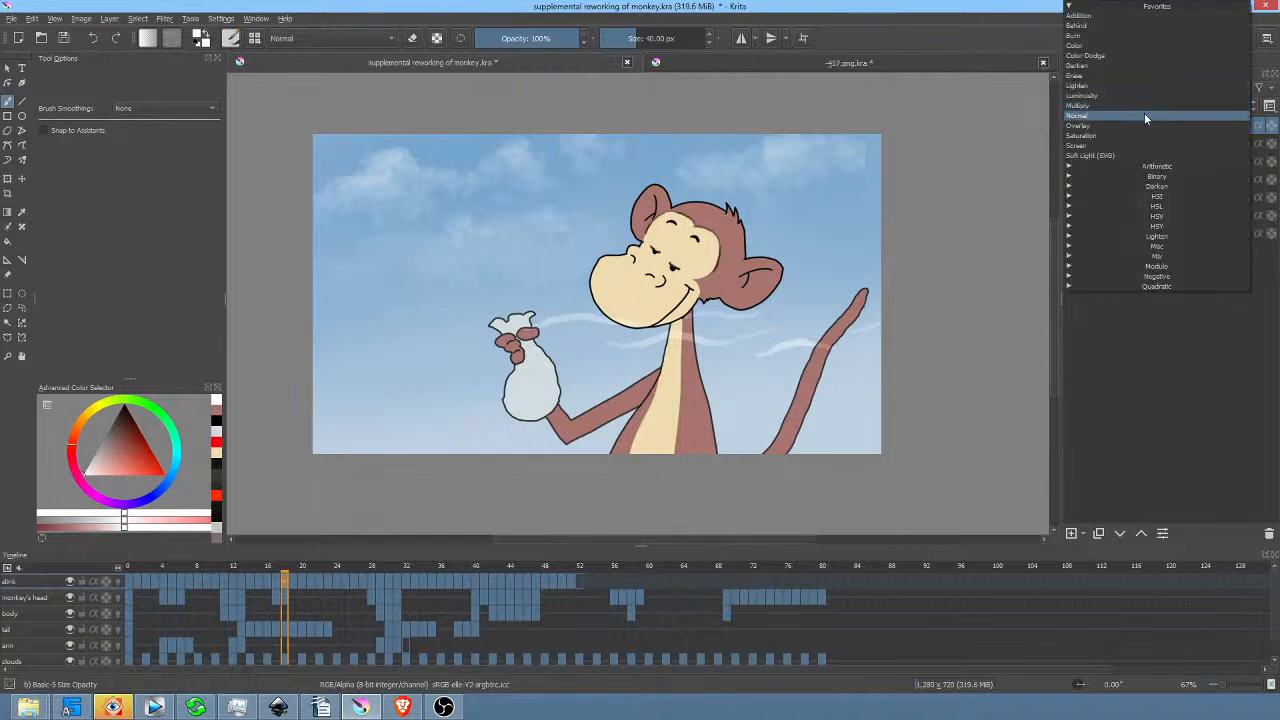
pyautogui.click(1144, 114)
pyautogui.moveTo(1165, 107)
pyautogui.mouseDown()
pyautogui.moveTo(1100, 107)
pyautogui.moveTo(1148, 106)
pyautogui.mouseUp()
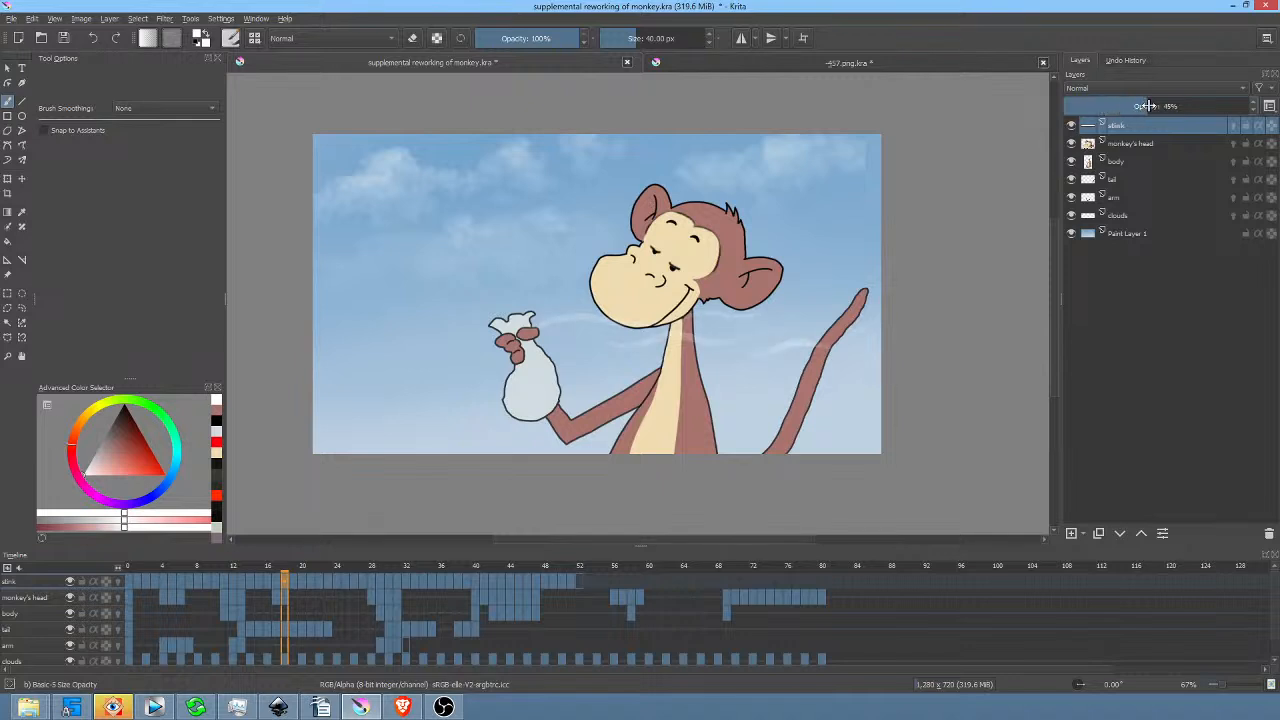
# Save the document, play the animation from frame 0 and raise the stink layer's opacity to 71%.
pyautogui.click(130, 578)
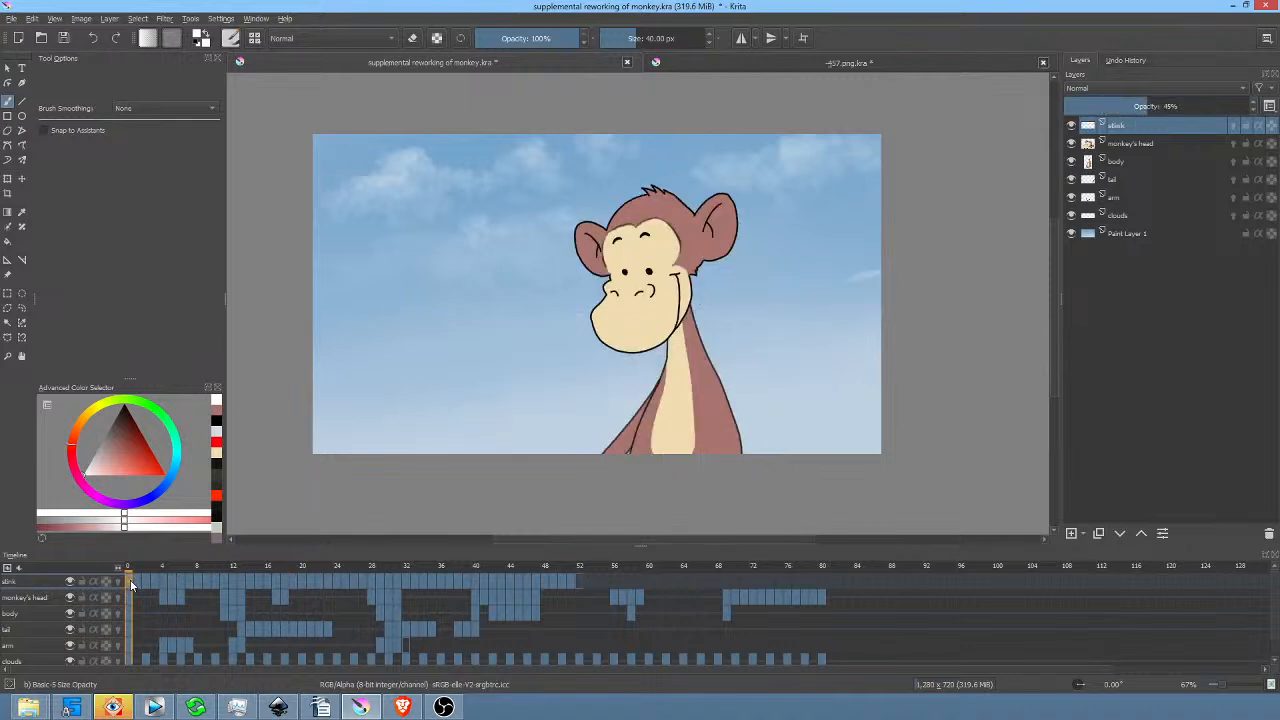
pyautogui.click(67, 40)
pyautogui.press('space')
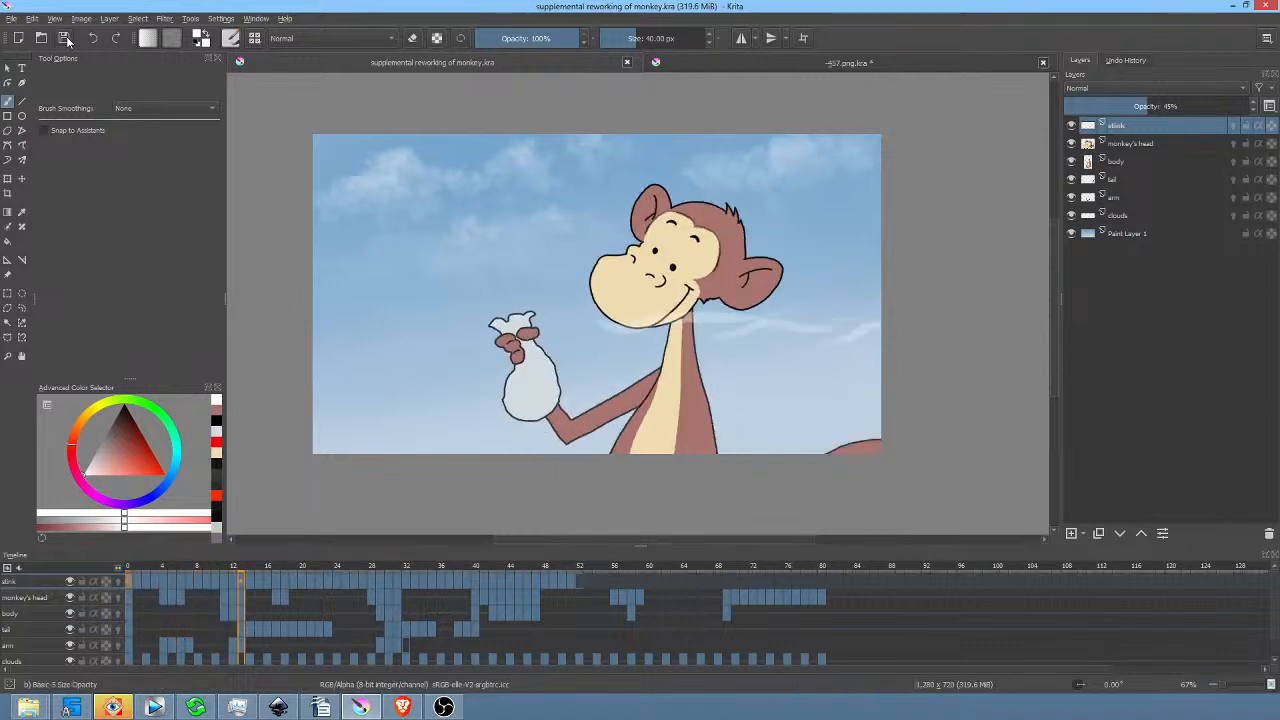
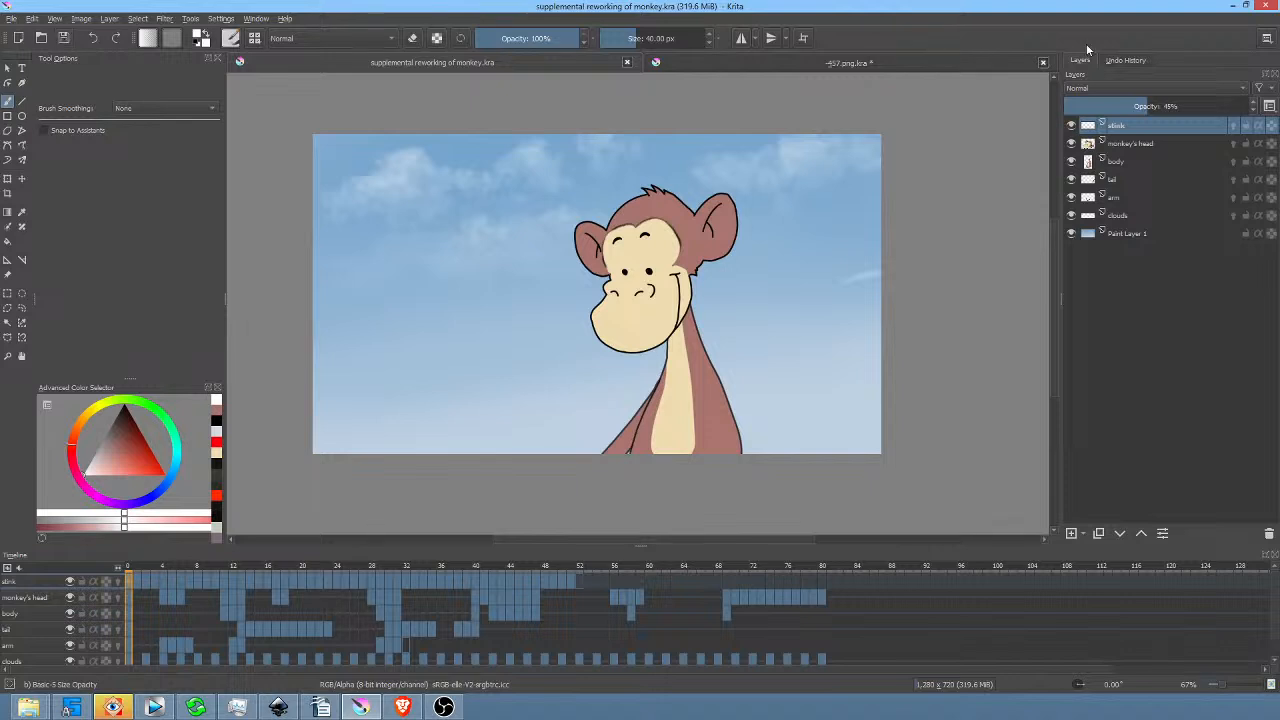
pyautogui.moveTo(1152, 104); pyautogui.dragTo(1195, 123)
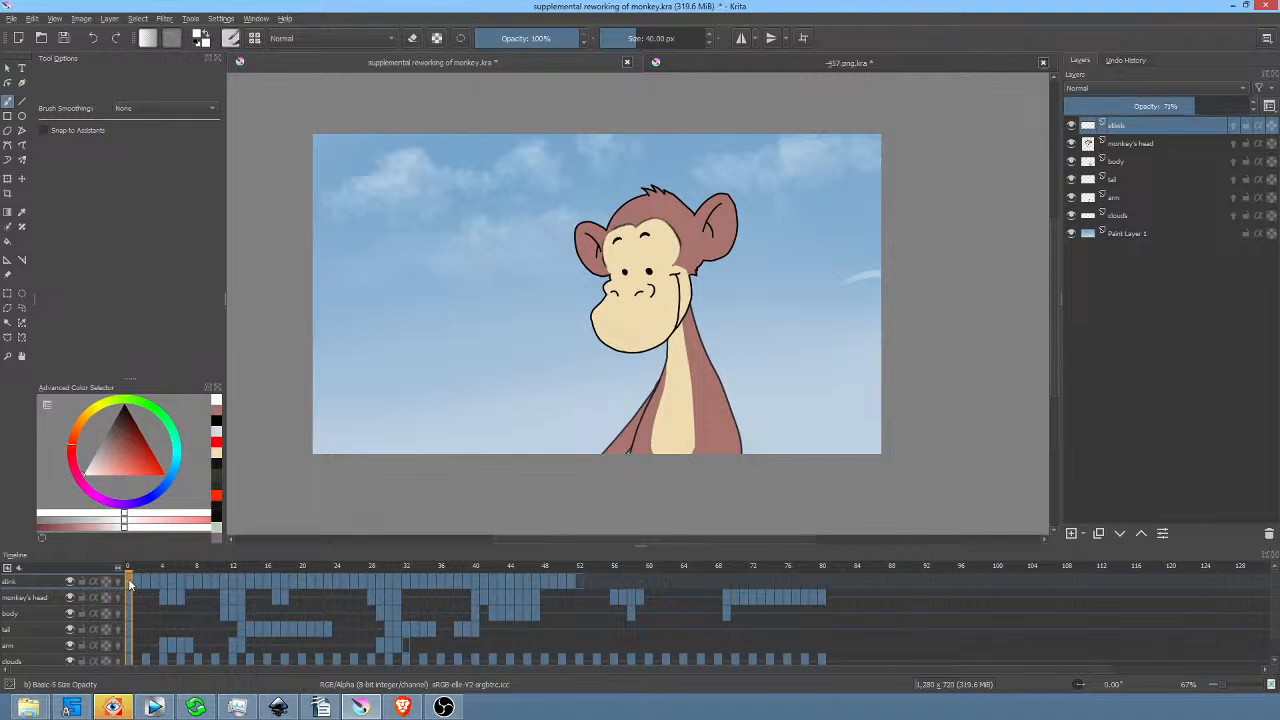
# Copy the stink keyframes 0 to 16 to frames 64 to 80 and play the animation.
pyautogui.keyDown('shift'); pyautogui.click(269, 580); pyautogui.keyUp('shift')
pyautogui.moveTo(129, 580); pyautogui.dragTo(684, 580)
pyautogui.moveTo(562, 579); pyautogui.dragTo(612, 587)
pyautogui.press('space')
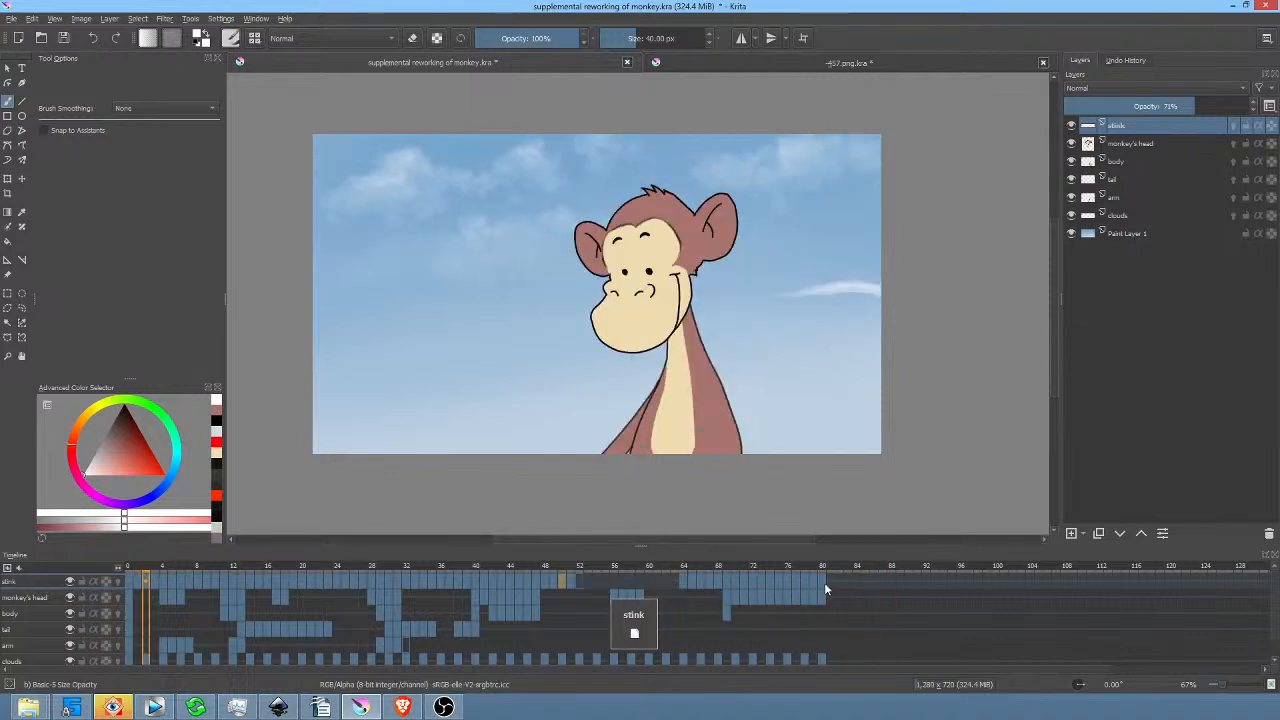
pyautogui.press('space')
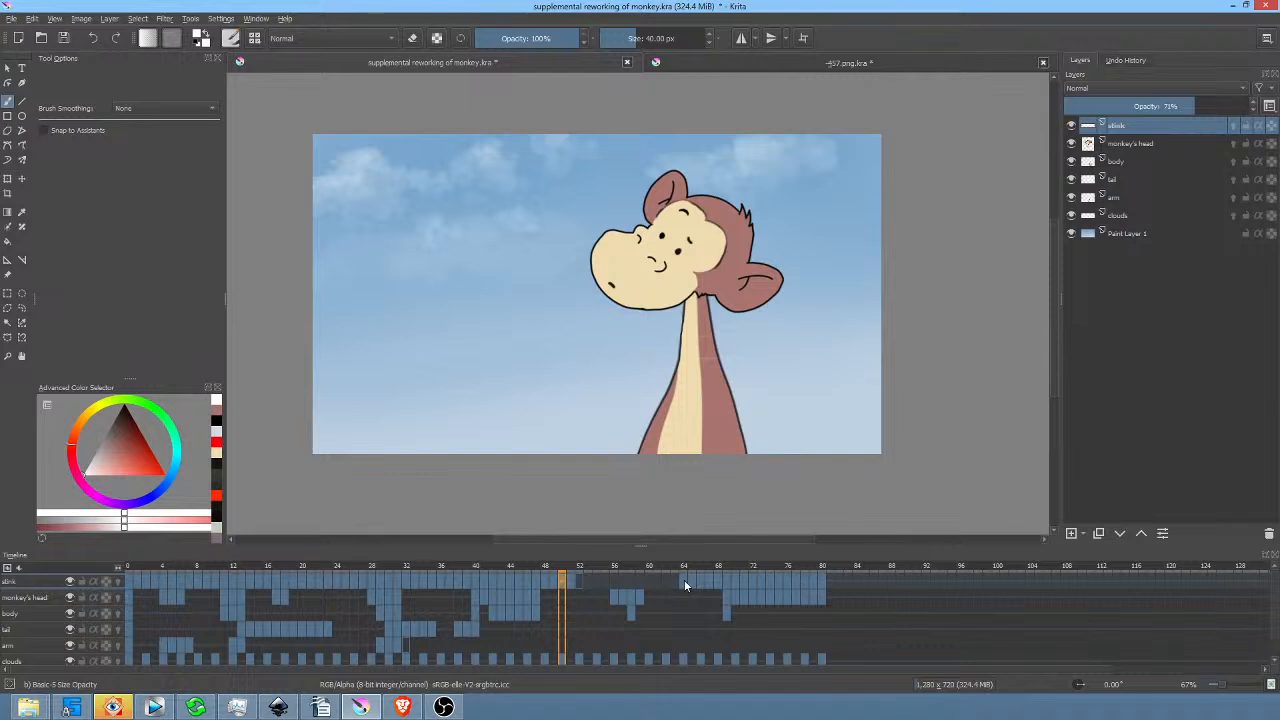
# Copy the stink keyframes 0 to 32 so they start at frame 64, and play the animation.
pyautogui.click(128, 580)
pyautogui.keyDown('shift'); pyautogui.click(404, 583); pyautogui.keyUp('shift')
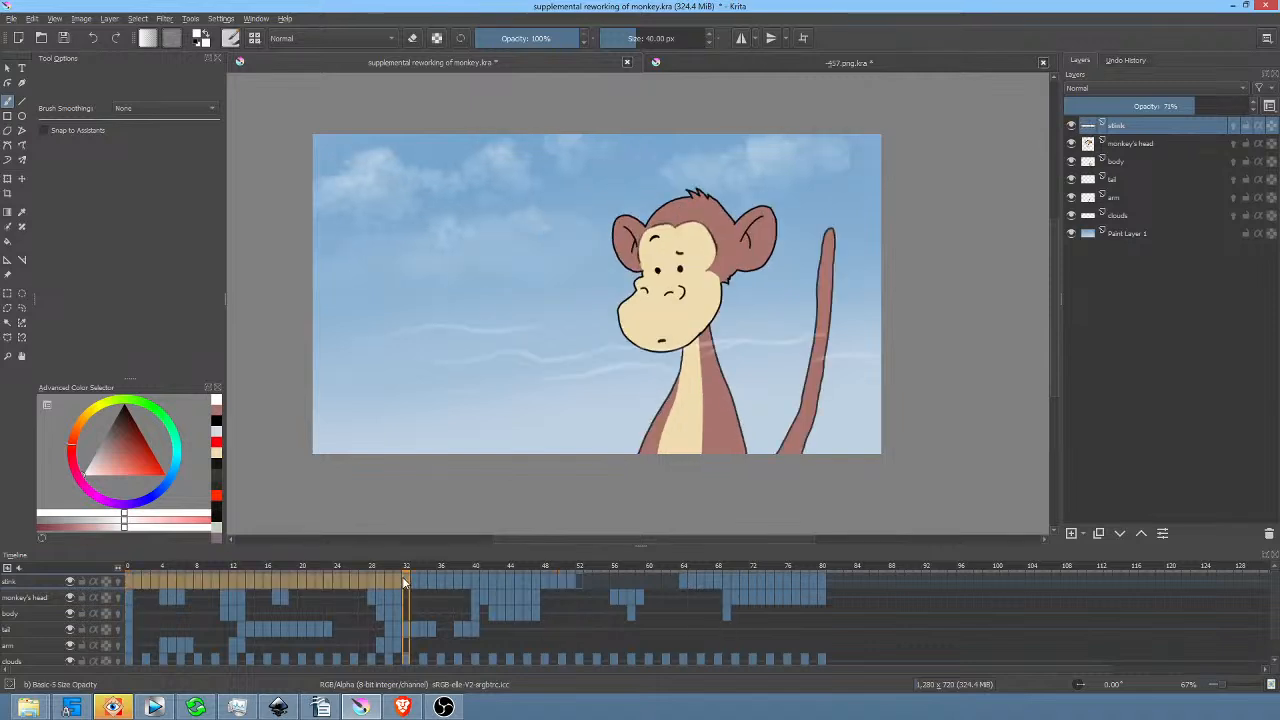
pyautogui.click(145, 580)
pyautogui.moveTo(145, 580); pyautogui.dragTo(684, 583)
pyautogui.click(671, 578)
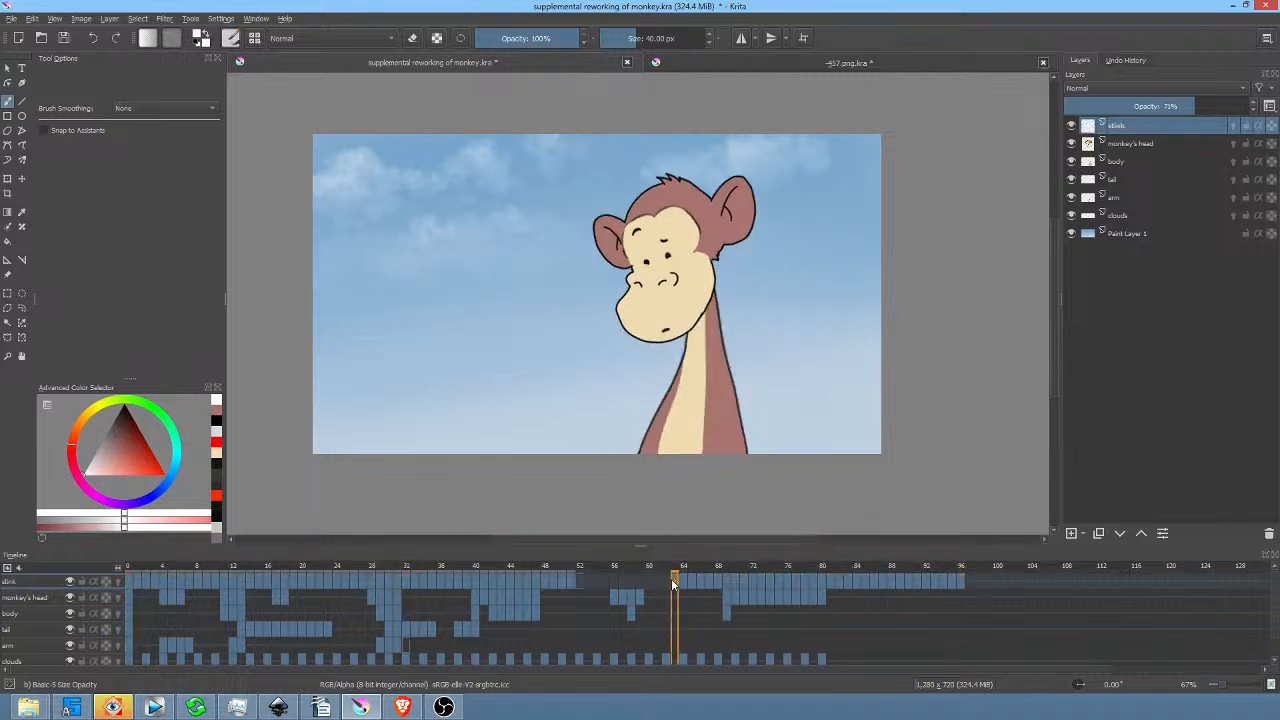
pyautogui.press('space')
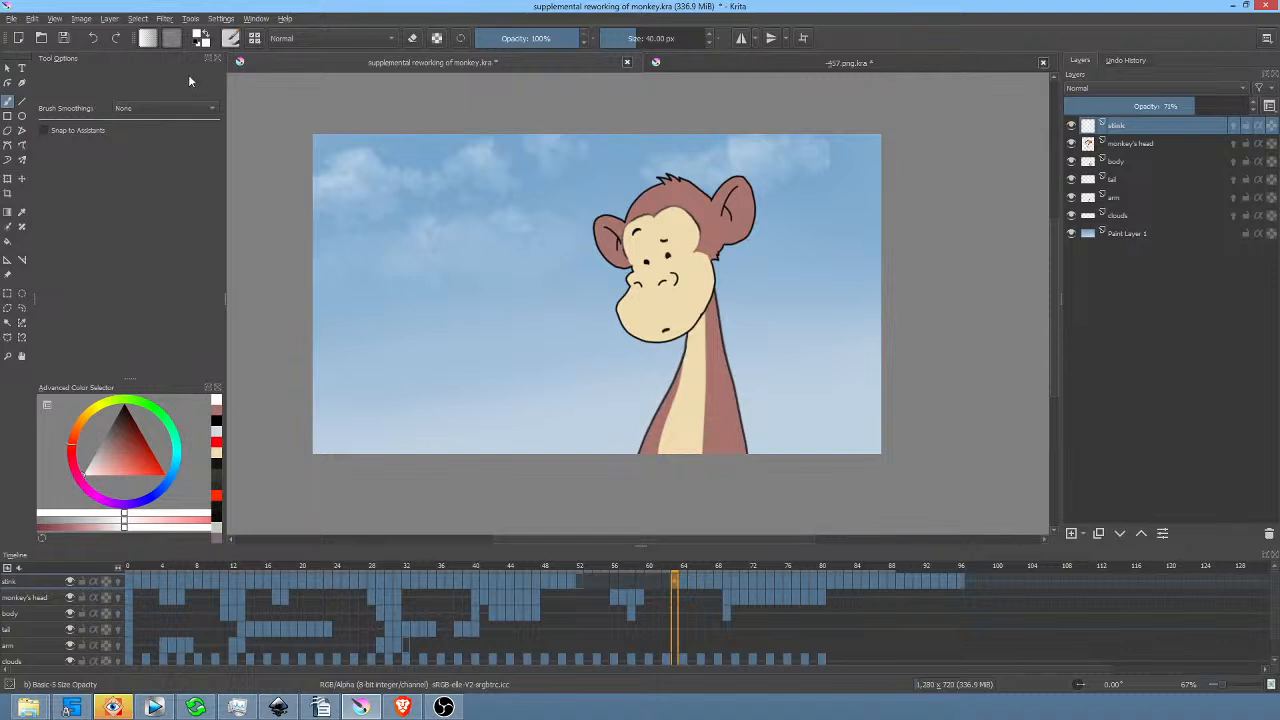
# Save the reworked monkey document and close -457.png.kra without saving its changes.
pyautogui.click(65, 40)
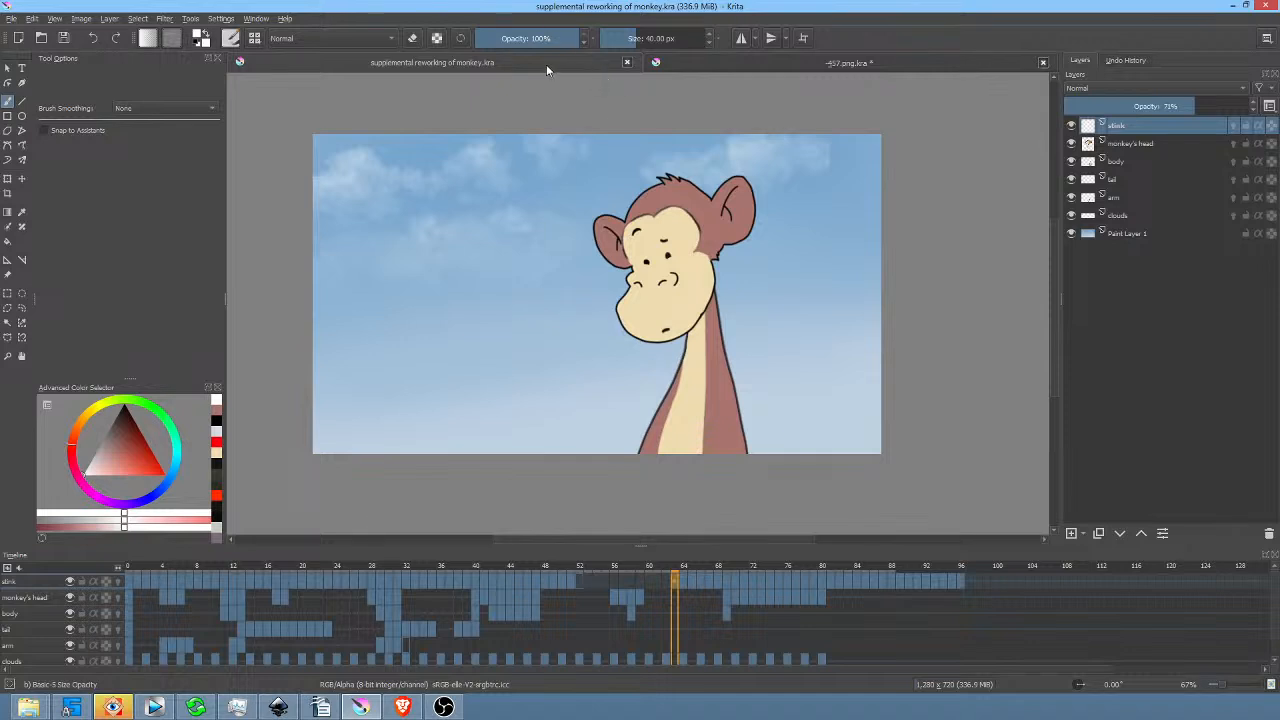
pyautogui.click(802, 64)
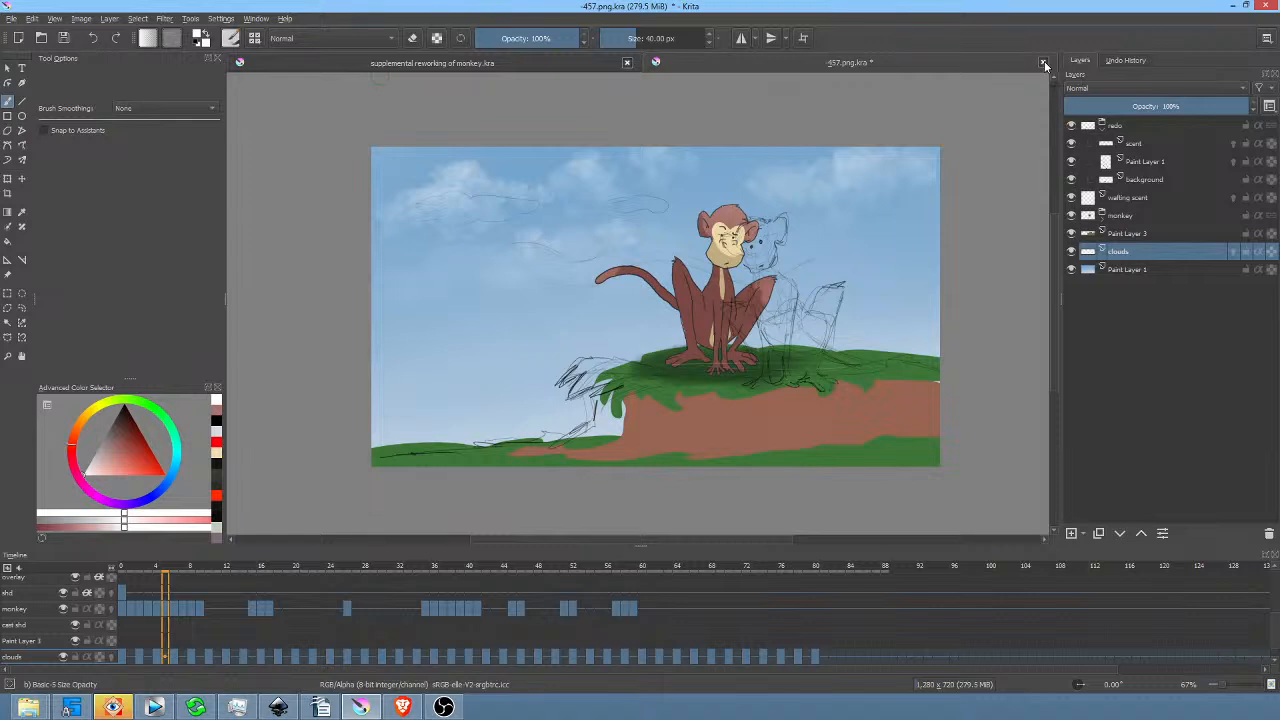
pyautogui.click(1044, 63)
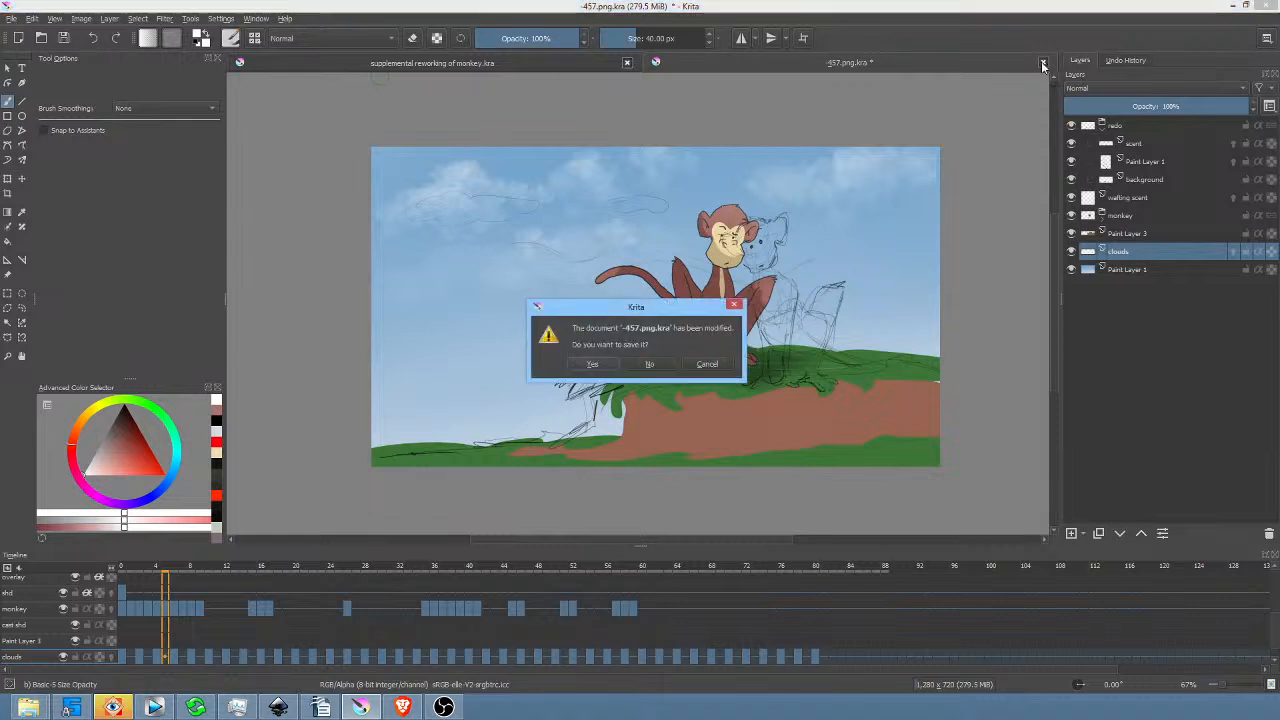
pyautogui.click(650, 366)
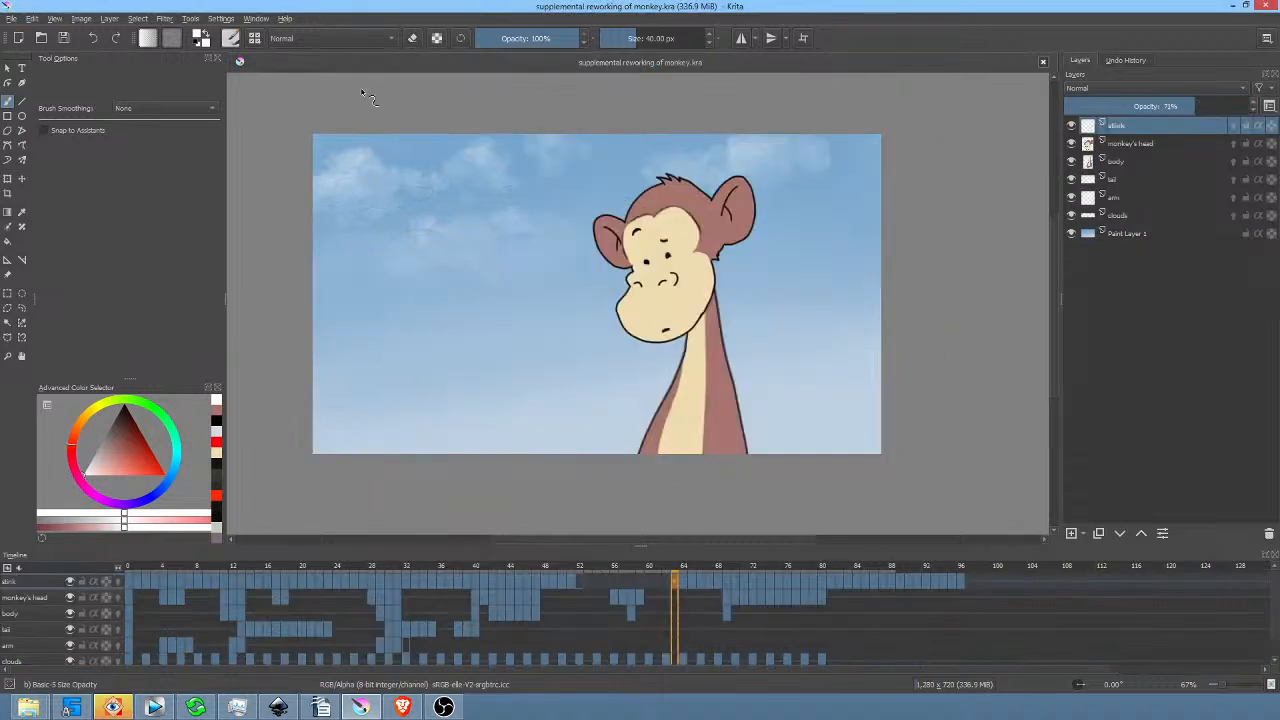
pyautogui.click(68, 41)
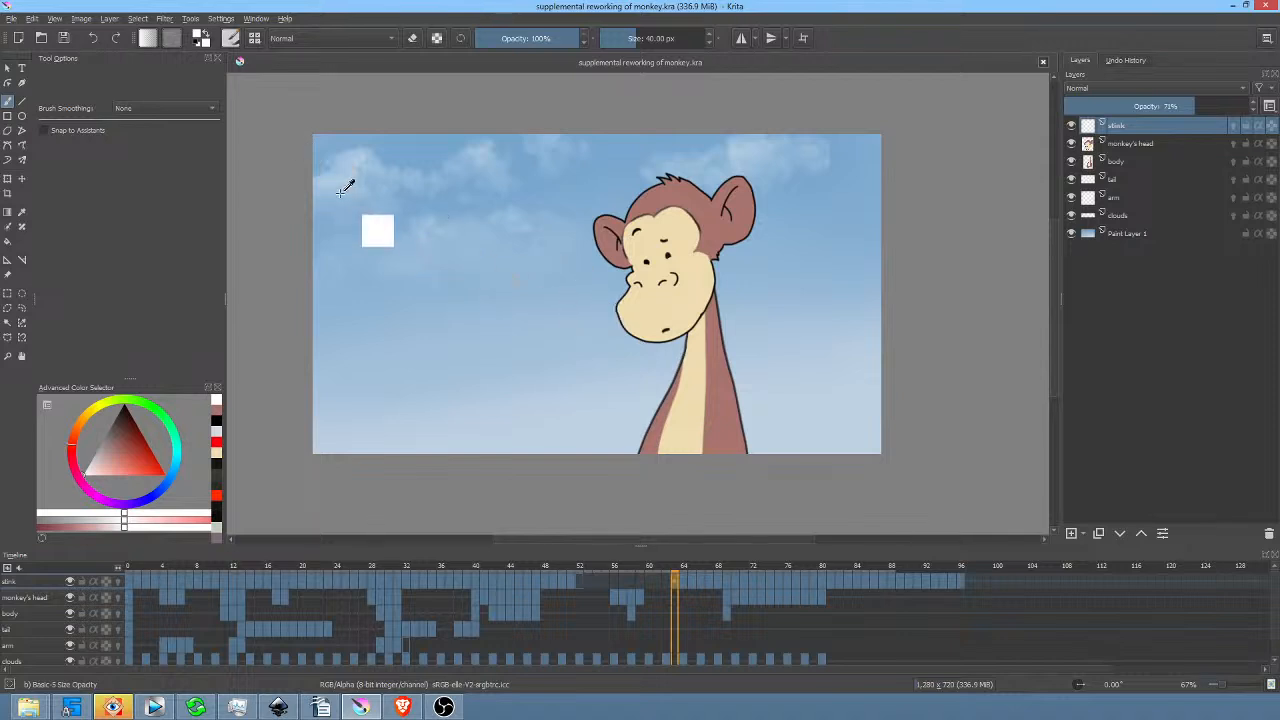
# Check the image sequence settings for rendering the animation, and close them without rendering.
pyautogui.hotkey('ctrl', 'r')
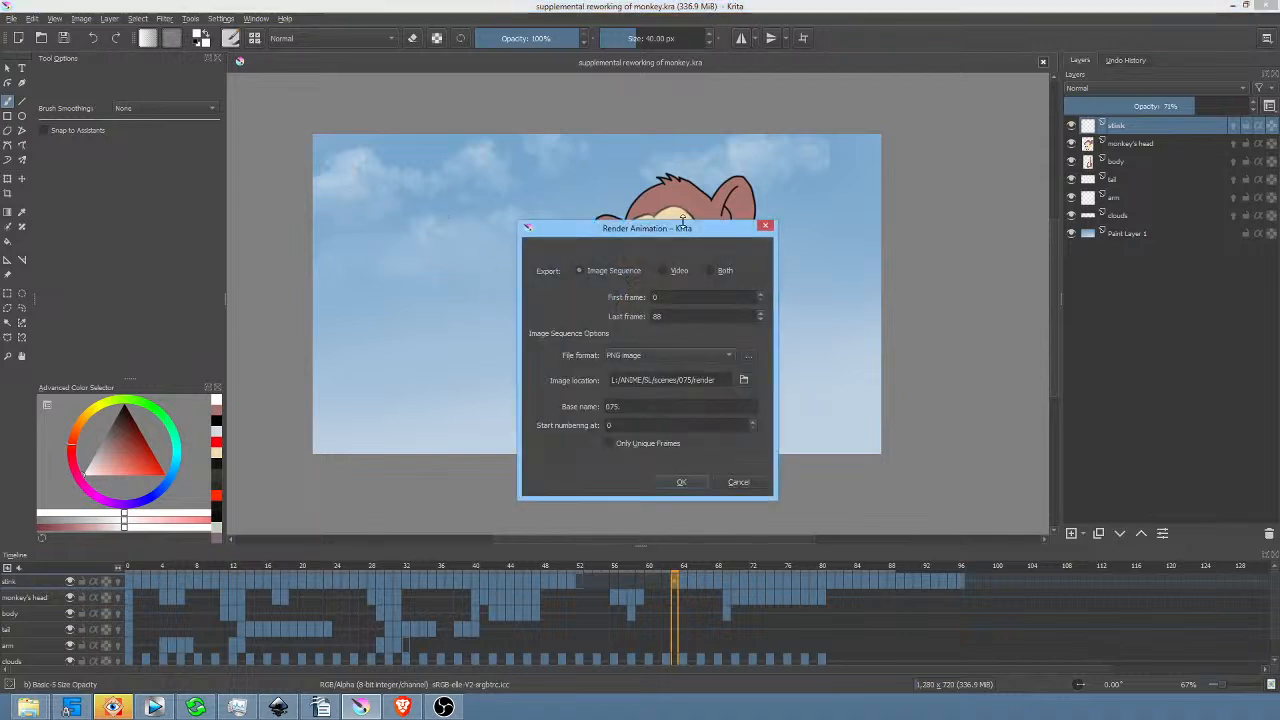
pyautogui.click(765, 226)
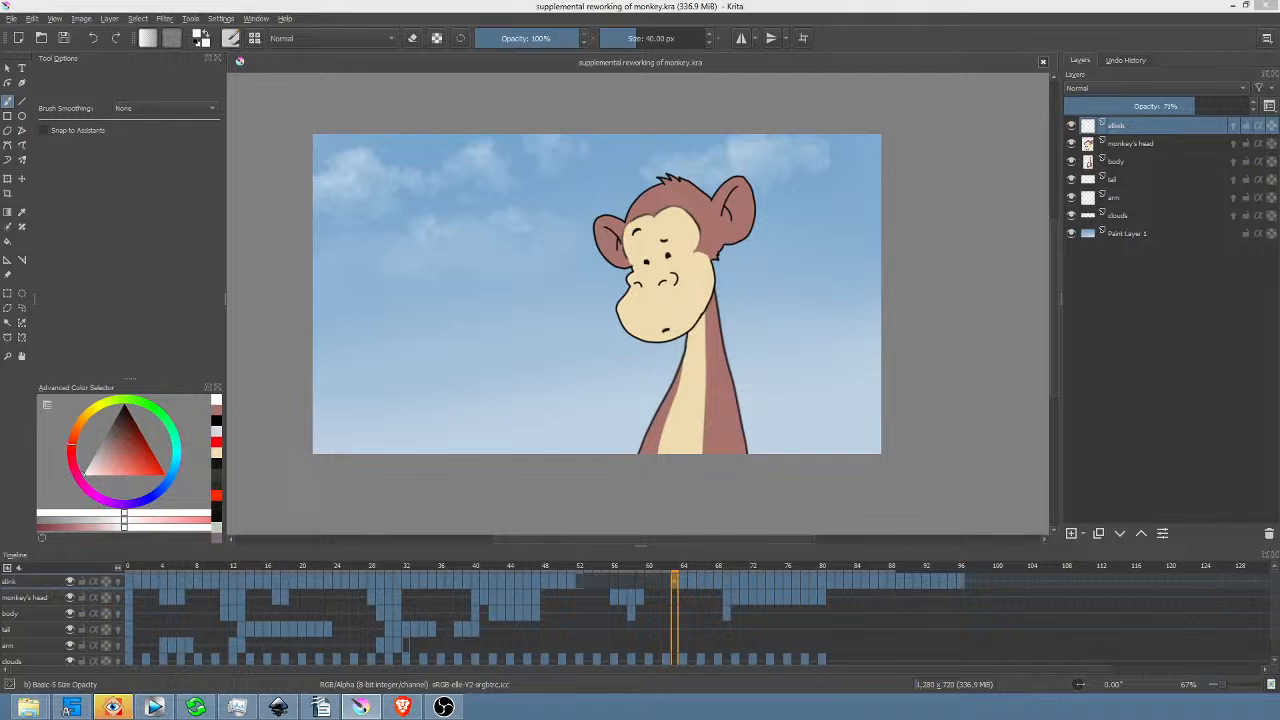
pyautogui.hotkey('ctrl', 'w')
pyautogui.hotkey('alt', 'Tab')
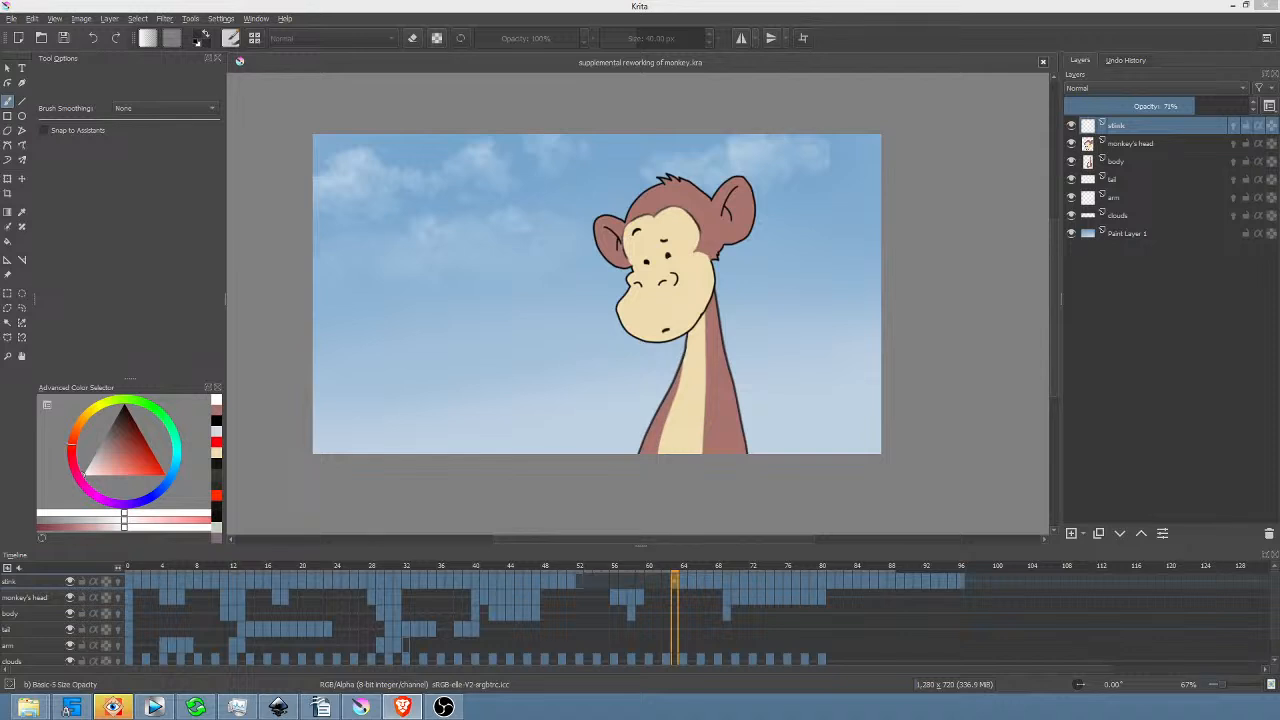
# Switch to the SL-02-edit project in Vegas Pro and review the monkey clip on the timeline up close.
pyautogui.click(361, 707)
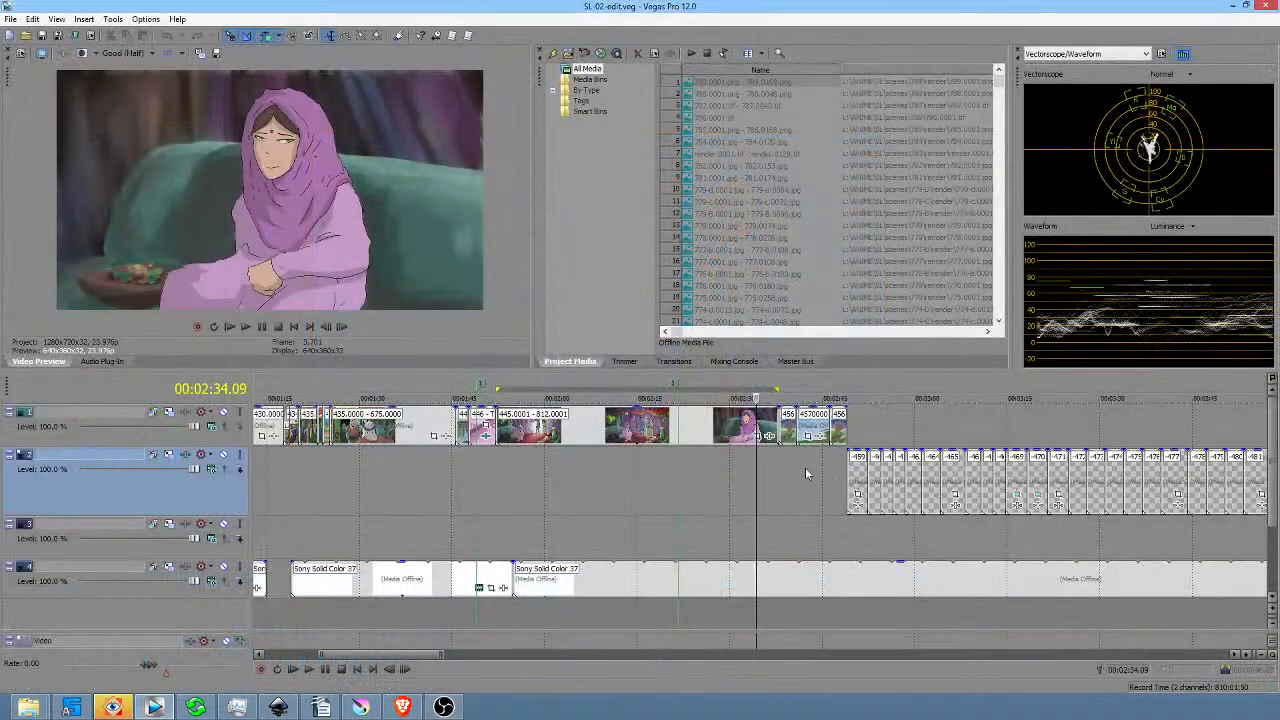
pyautogui.click(808, 475)
pyautogui.scroll(5, 808, 475)
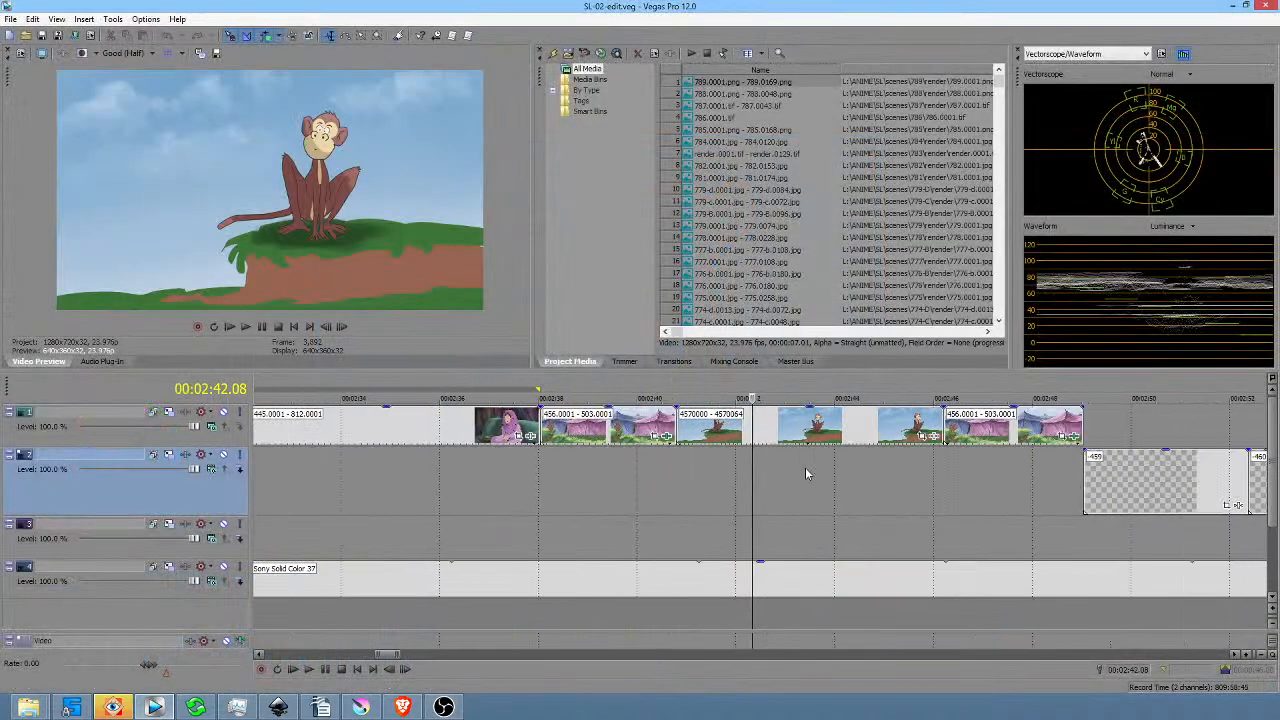
pyautogui.moveTo(637, 475); pyautogui.dragTo(850, 473)
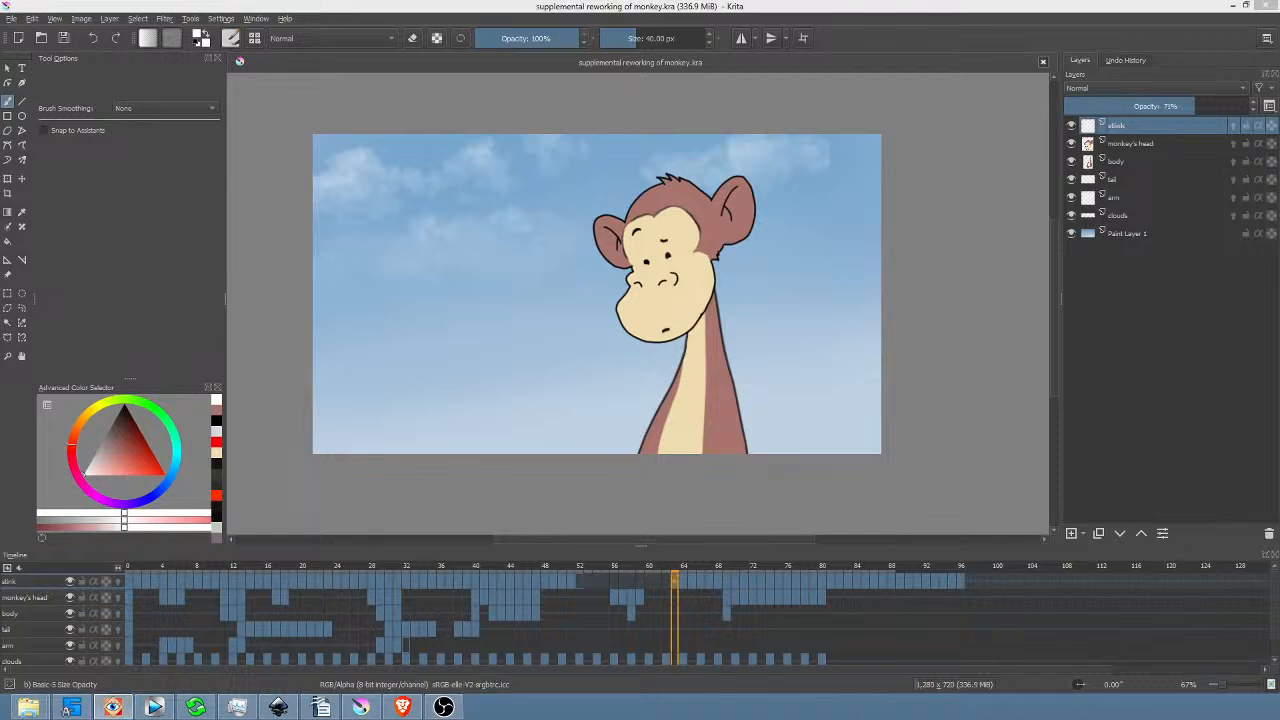
# Open the media properties of the 4570000 - 4570064 monkey clip in Vegas Pro to check its source file path.
pyautogui.moveTo(0, 250); pyautogui.dragTo(744, 82)
pyautogui.doubleClick(743, 82)
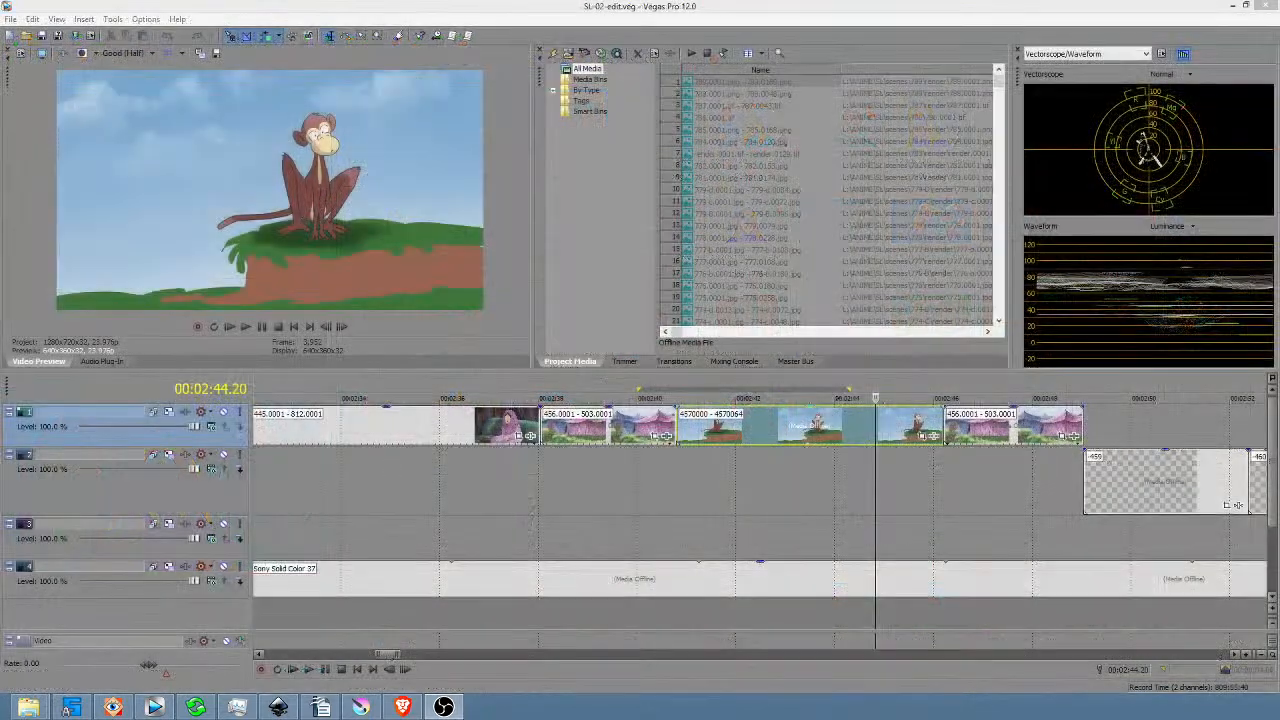
pyautogui.rightClick(793, 418)
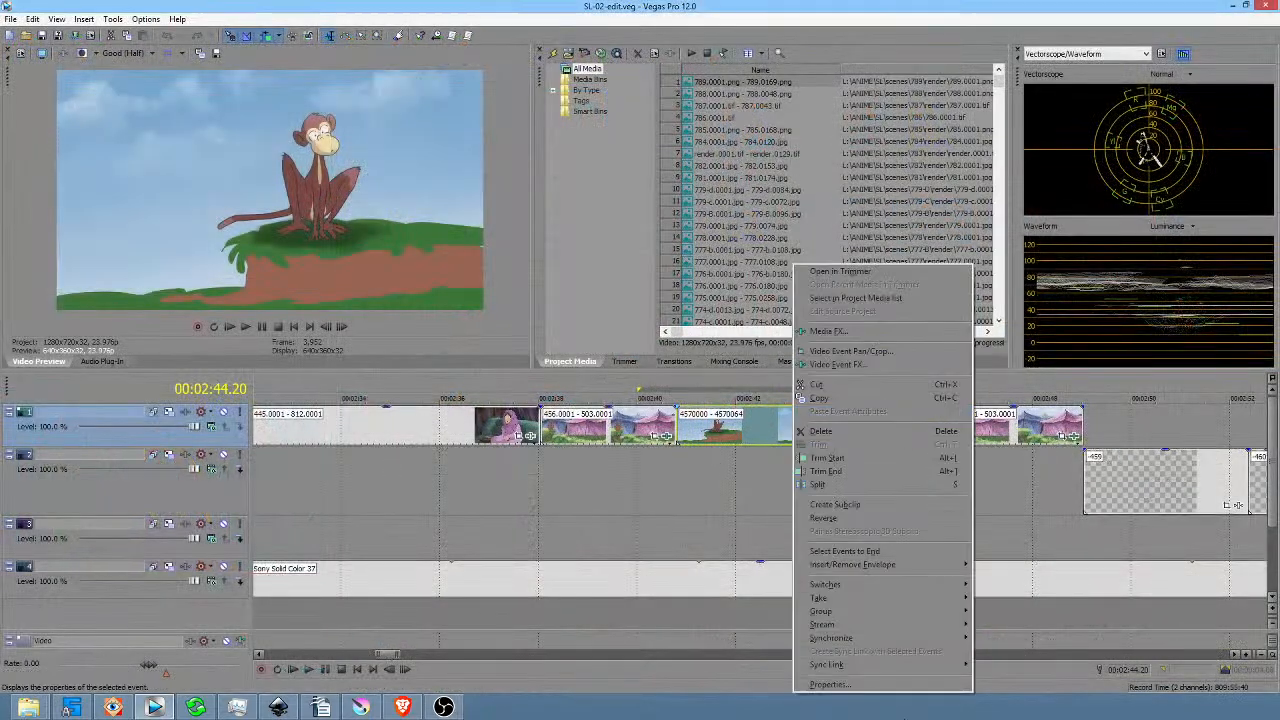
pyautogui.click(873, 691)
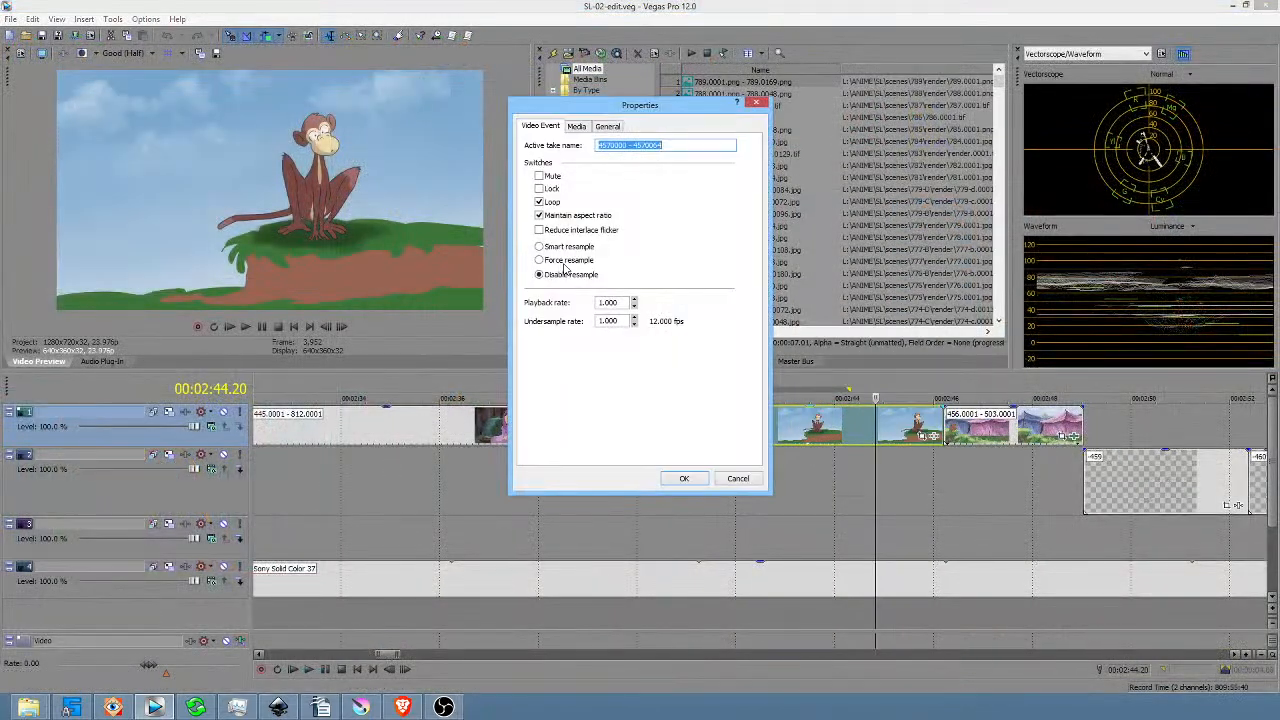
pyautogui.click(580, 126)
pyautogui.click(615, 145)
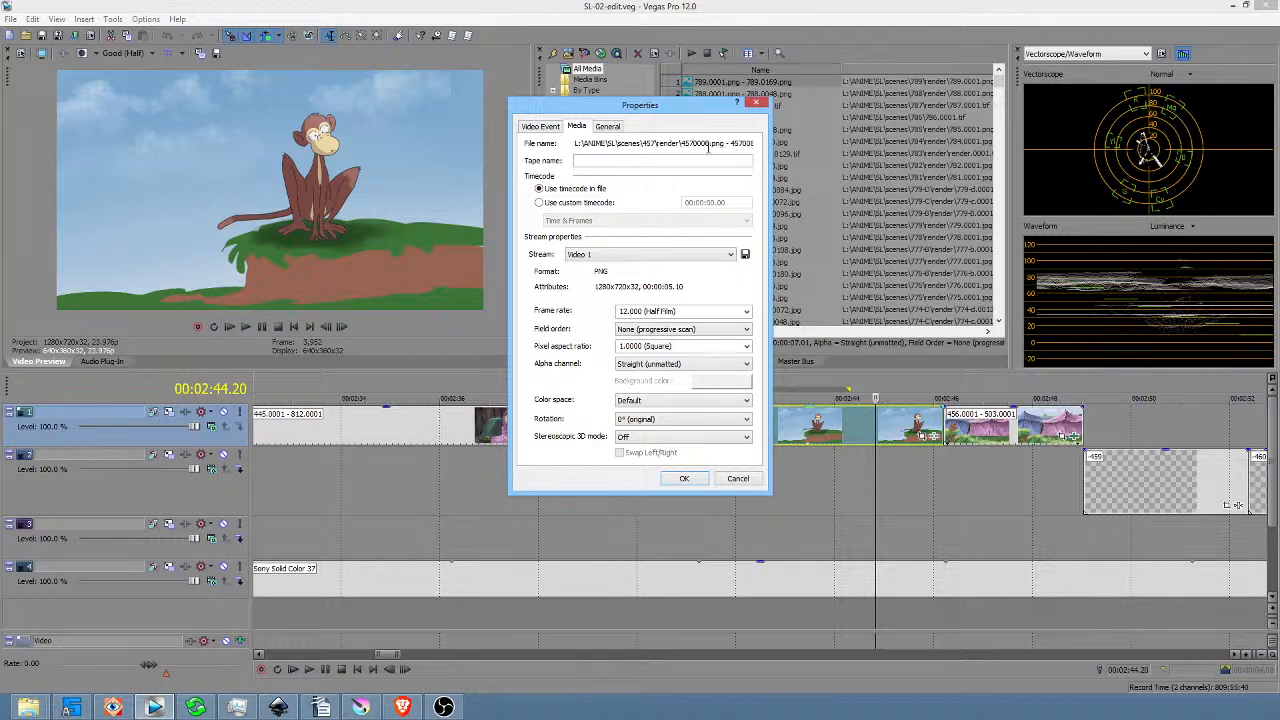
# Close the clip's properties in Vegas Pro without changes, switch to Krita and open the animation render settings.
pyautogui.click(757, 104)
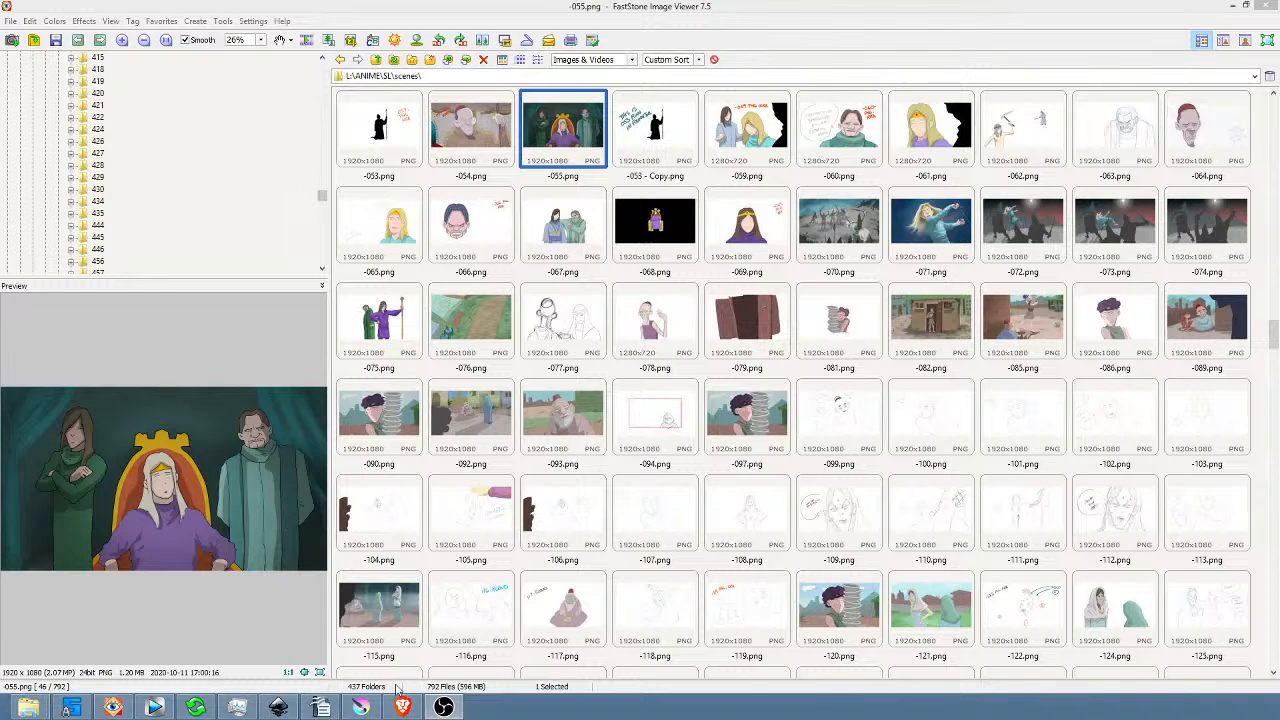
pyautogui.click(361, 707)
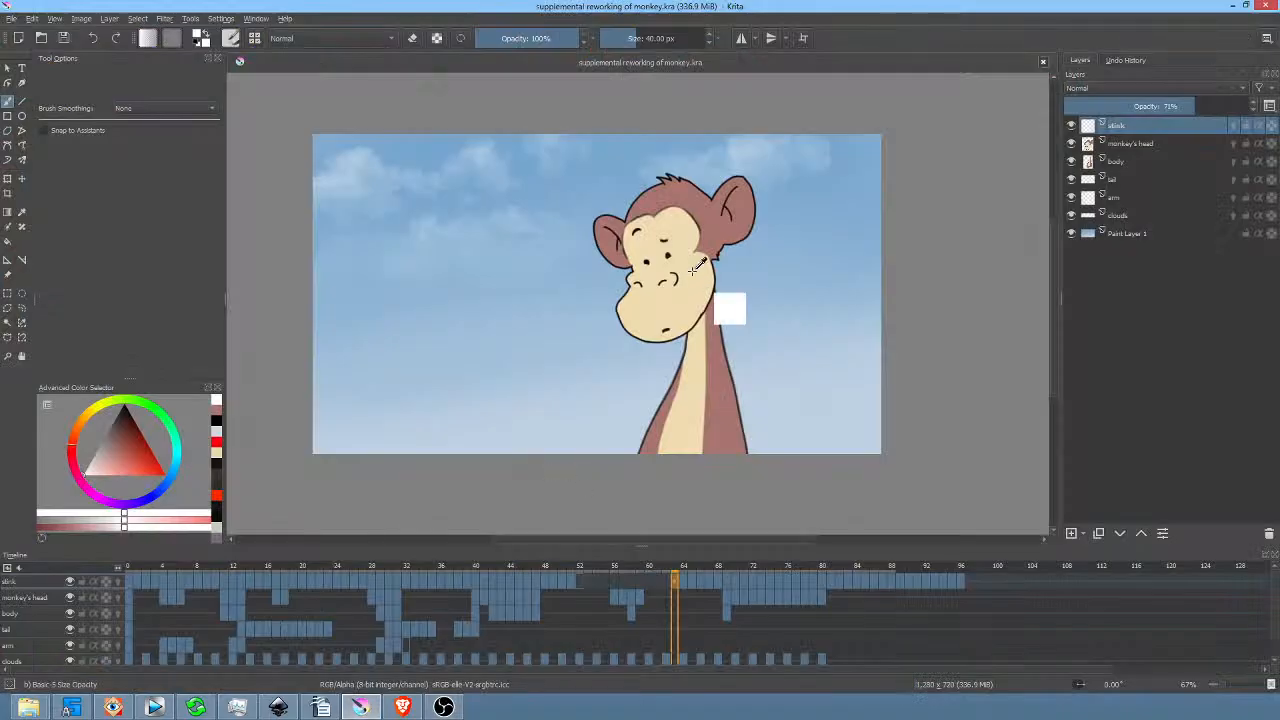
pyautogui.hotkey('ctrl', 'r')
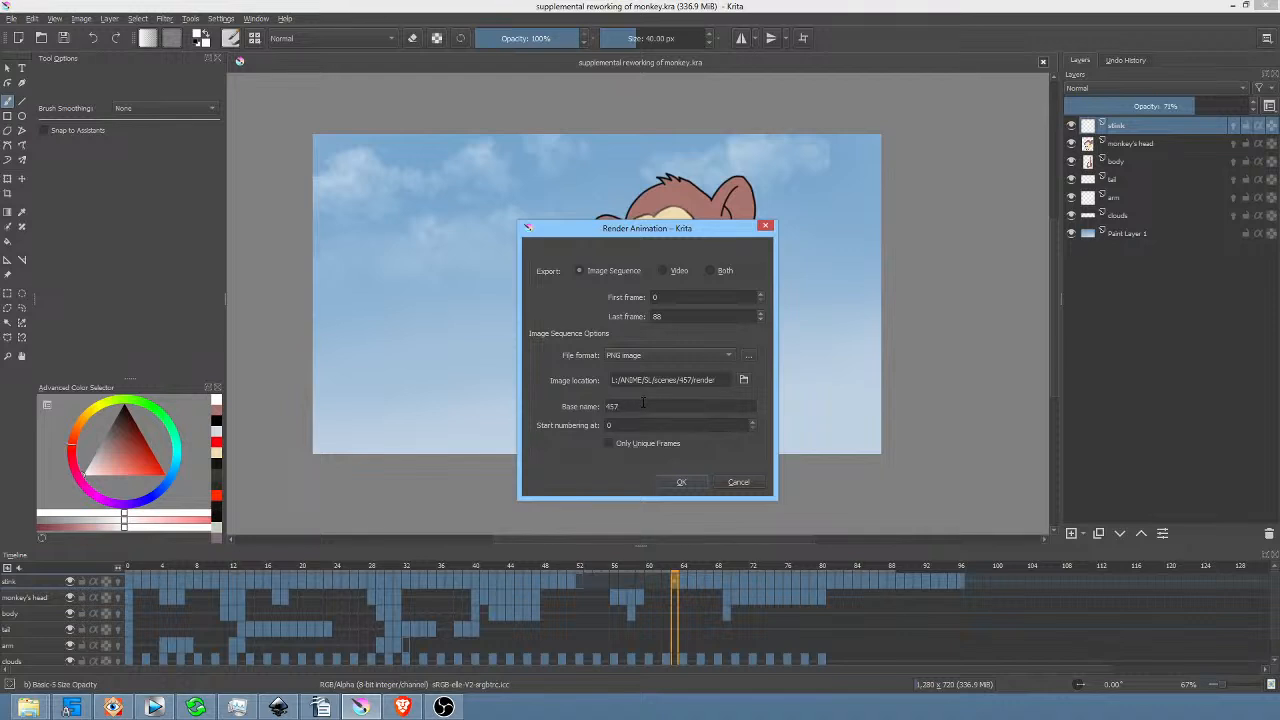
# Switch to FastStone Image Viewer and delete all old frames in the scenes\457\render folder.
pyautogui.click(115, 708)
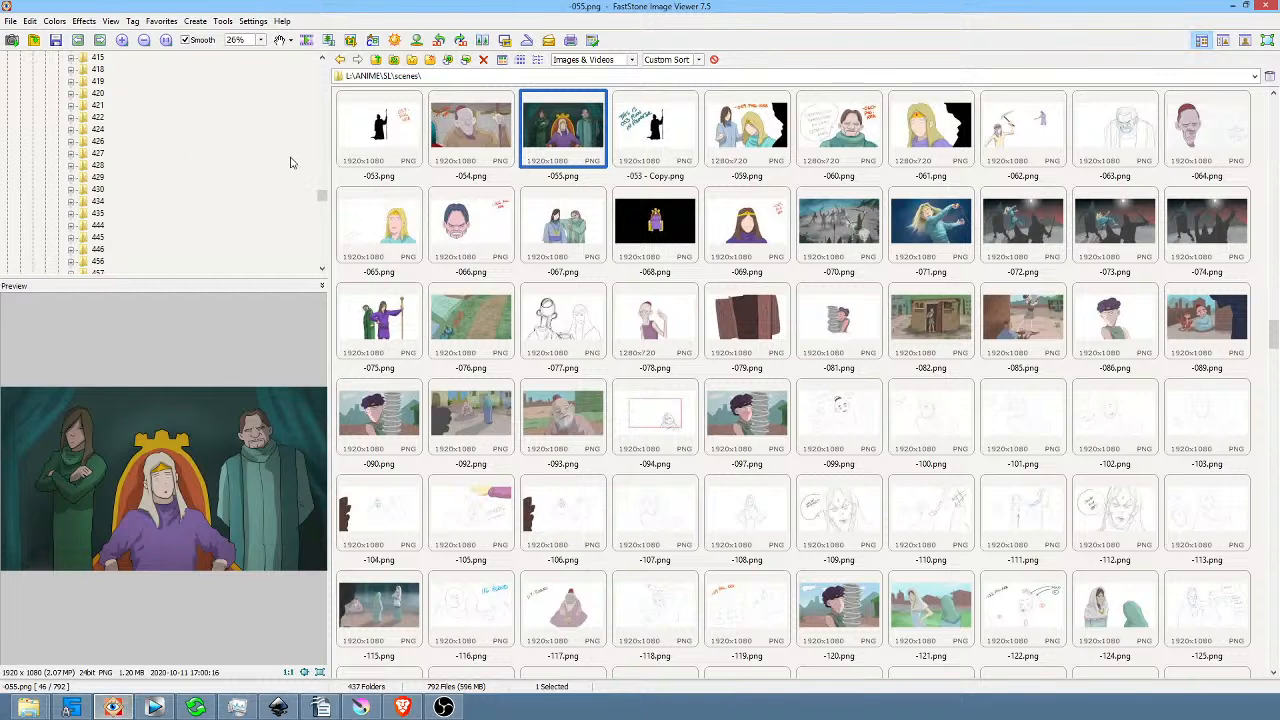
pyautogui.scroll(-2, 190, 196)
pyautogui.click(100, 202)
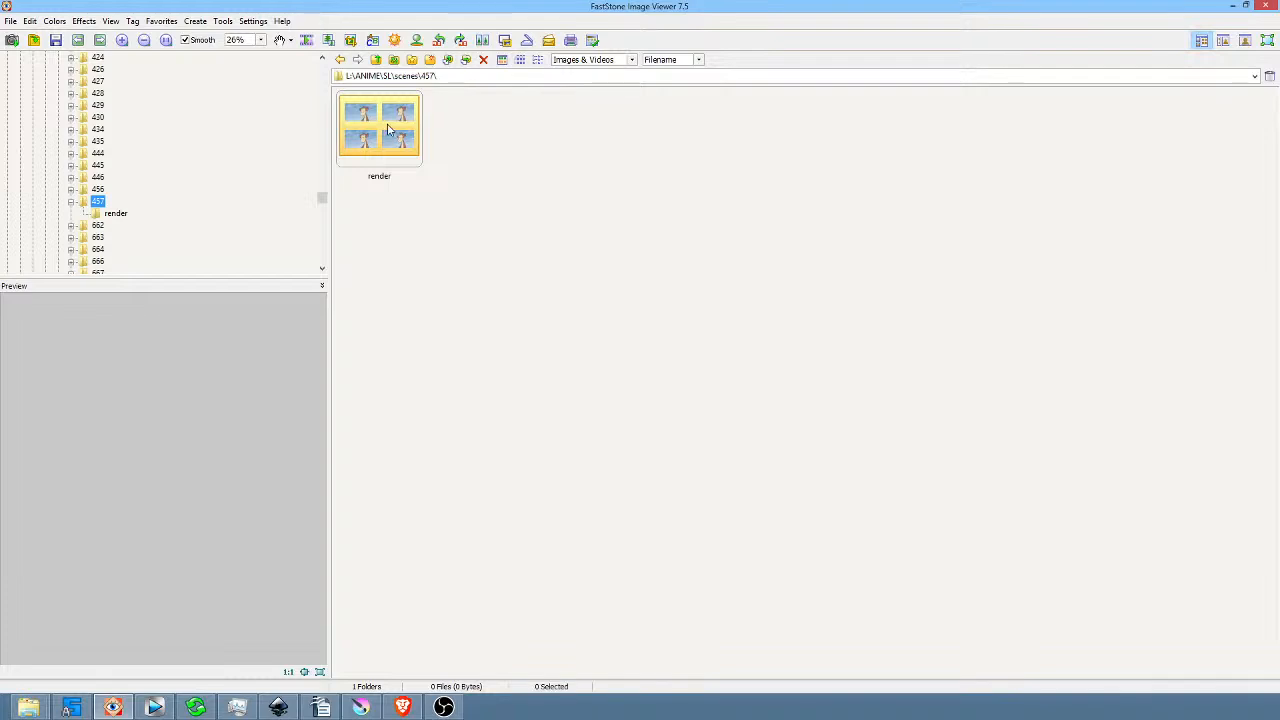
pyautogui.doubleClick(381, 124)
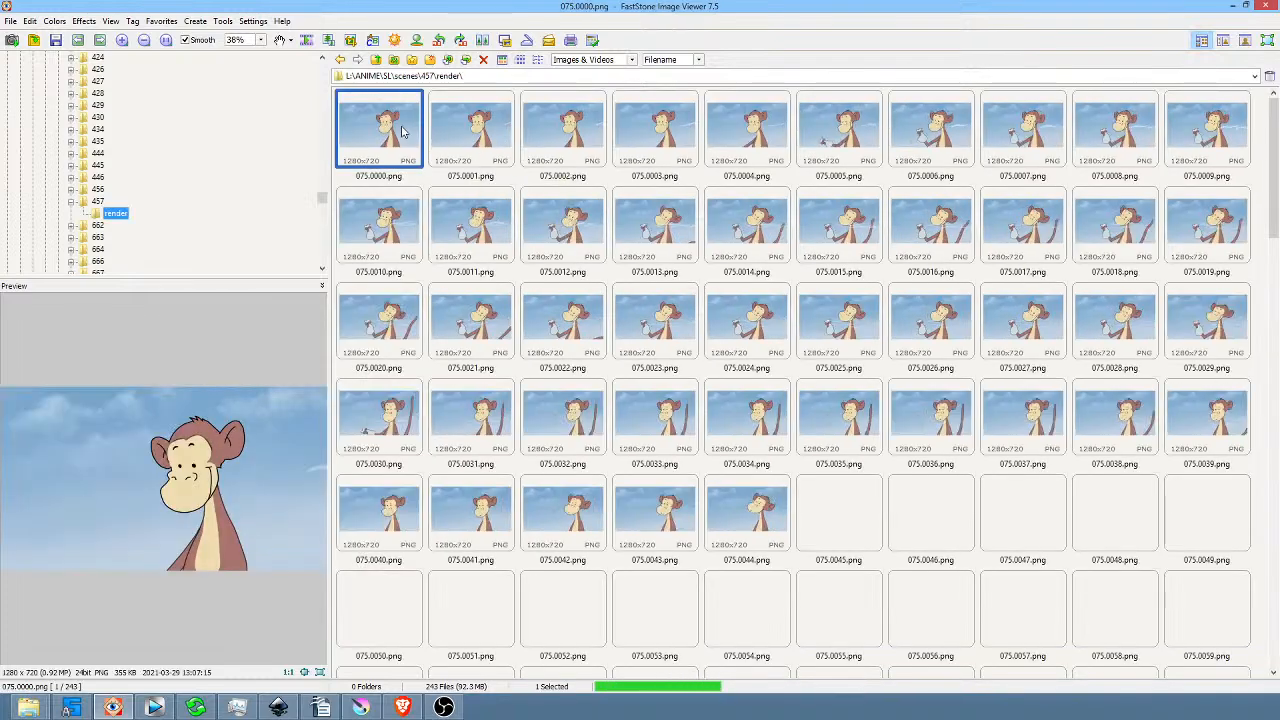
pyautogui.hotkey('ctrl', 'a')
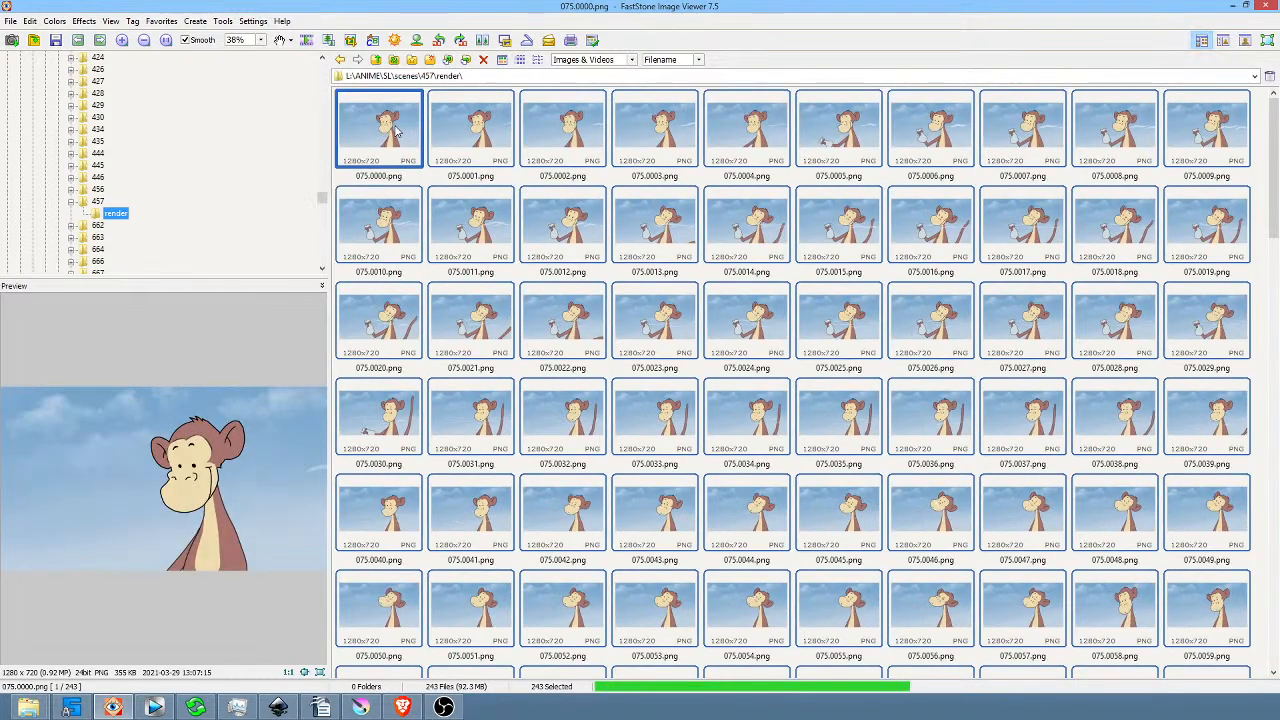
pyautogui.press('Delete')
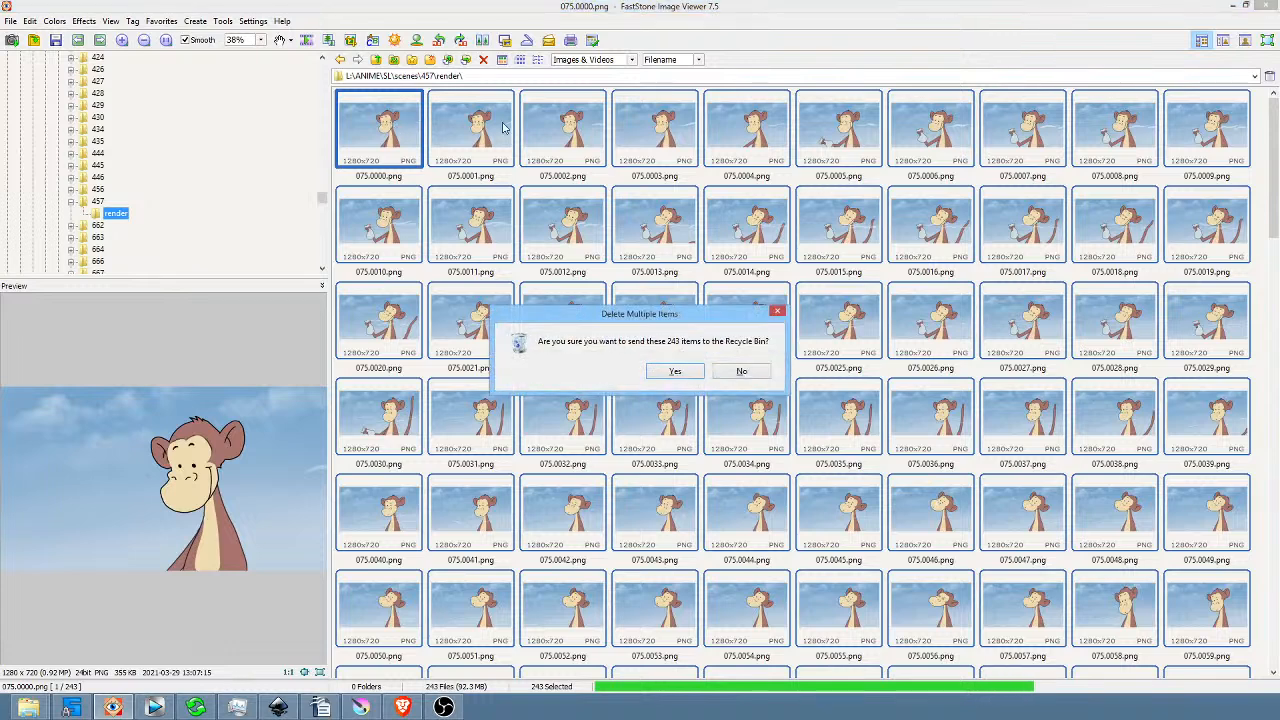
pyautogui.click(676, 371)
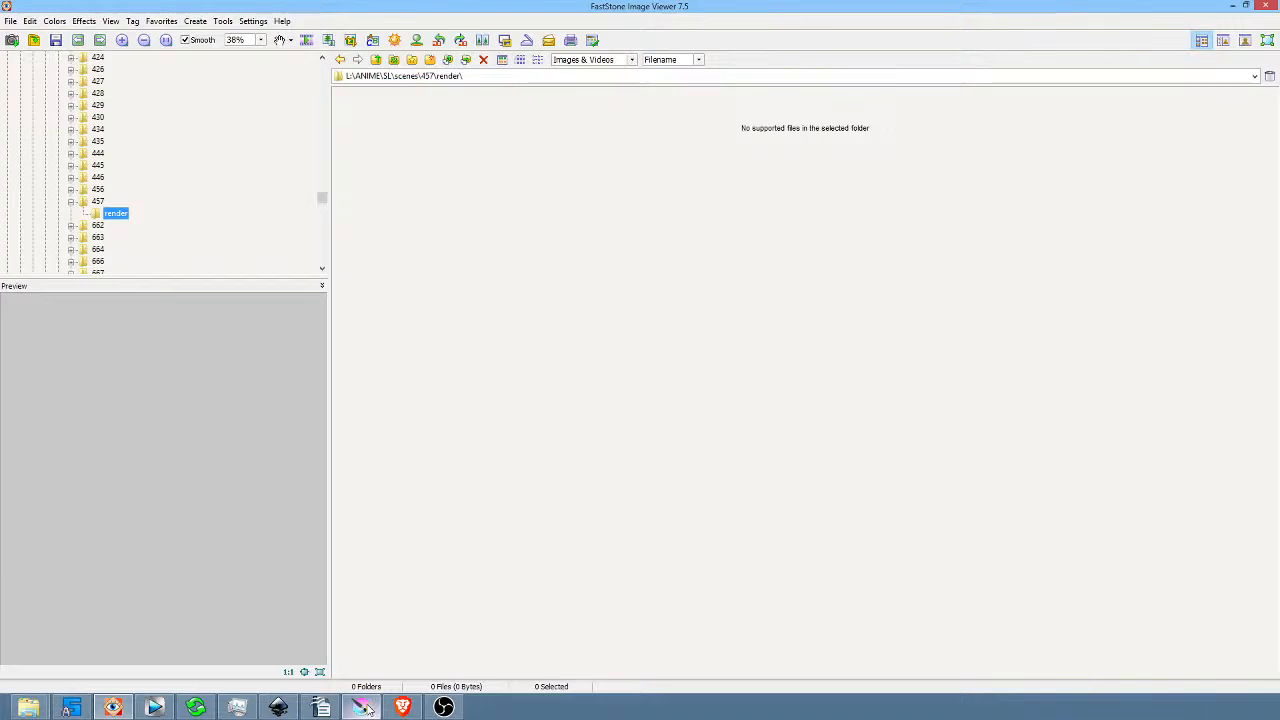
# Switch to Krita and render frames 0 to 88 as a PNG image sequence named 457 into scenes/457/render.
pyautogui.click(361, 707)
pyautogui.click(681, 482)
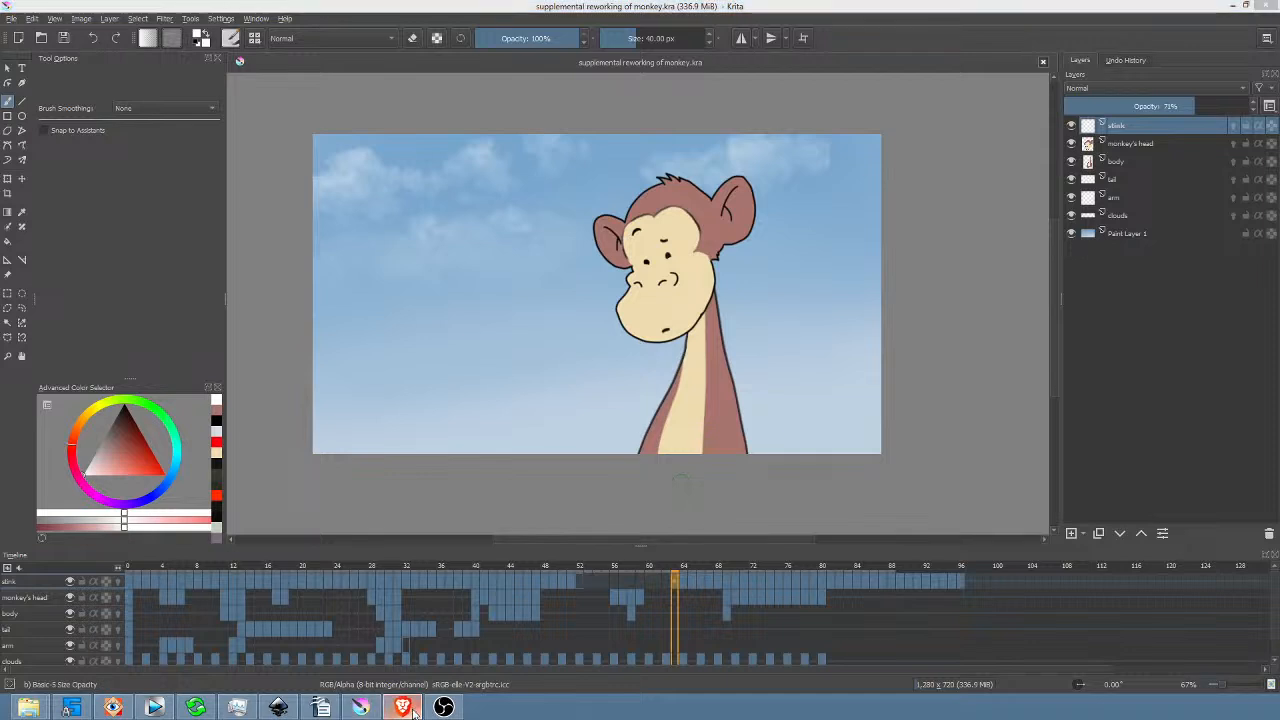
pyautogui.click(113, 707)
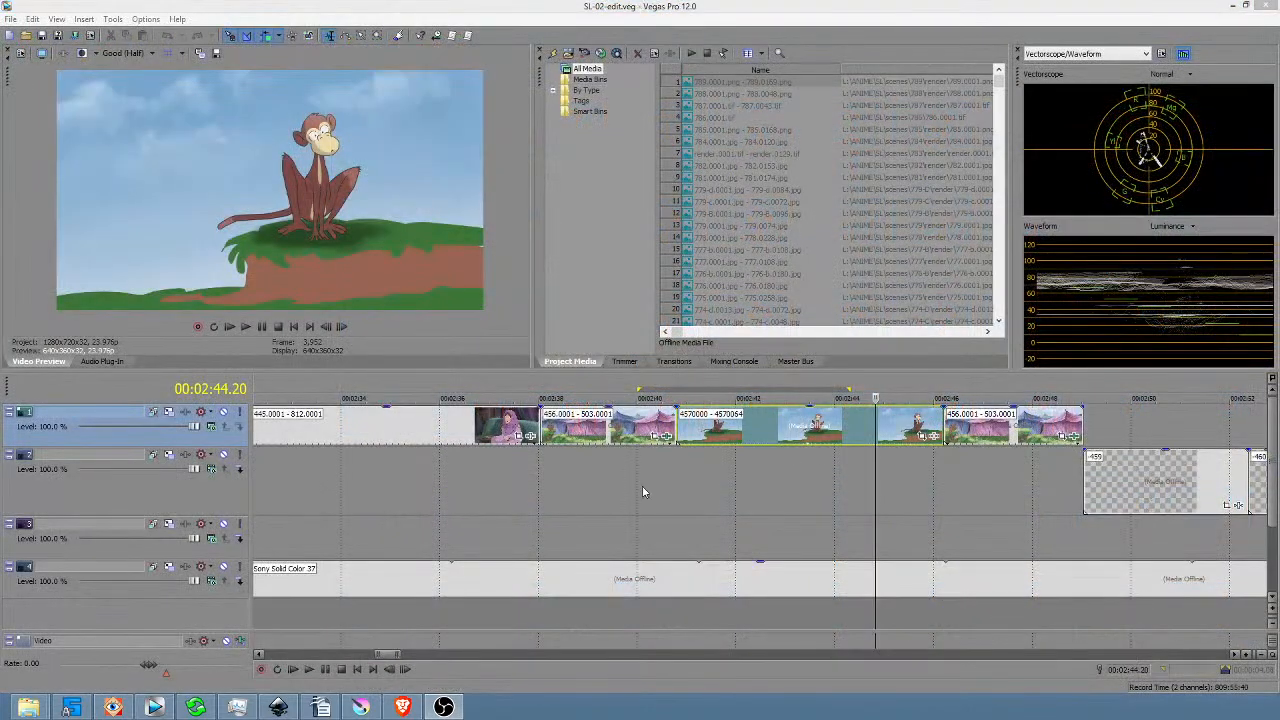
# Switch to Vegas Pro, play the timeline around the monkey clip and return to the 4570000 - 4570064 clip.
pyautogui.moveTo(668, 486); pyautogui.dragTo(845, 492)
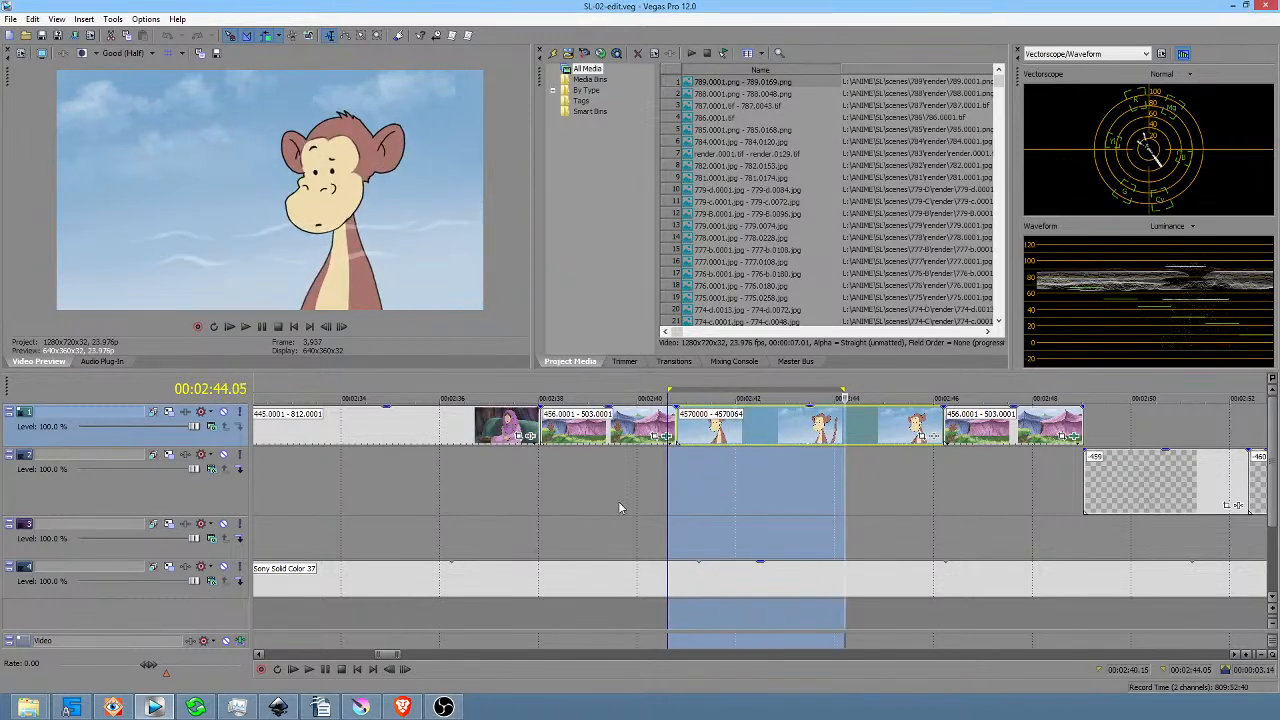
pyautogui.click(490, 500)
pyautogui.press('space')
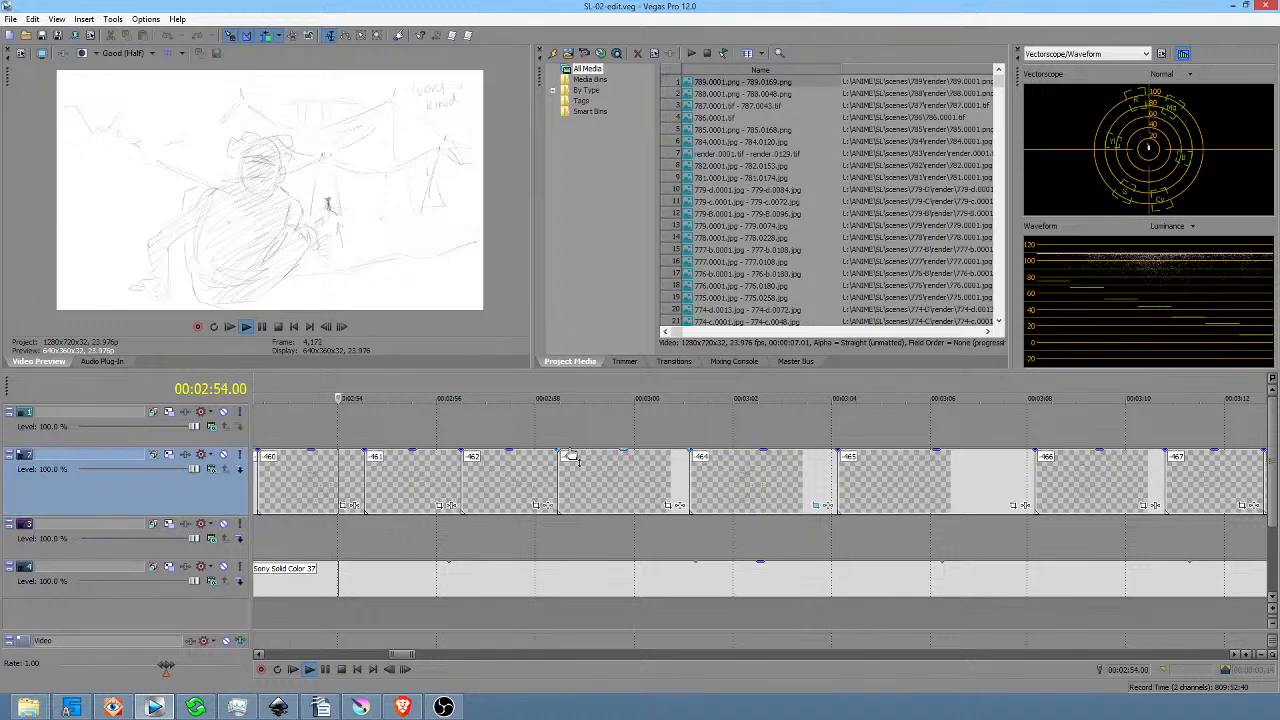
pyautogui.press('space')
pyautogui.click(507, 418)
pyautogui.scroll(-3, 520, 422)
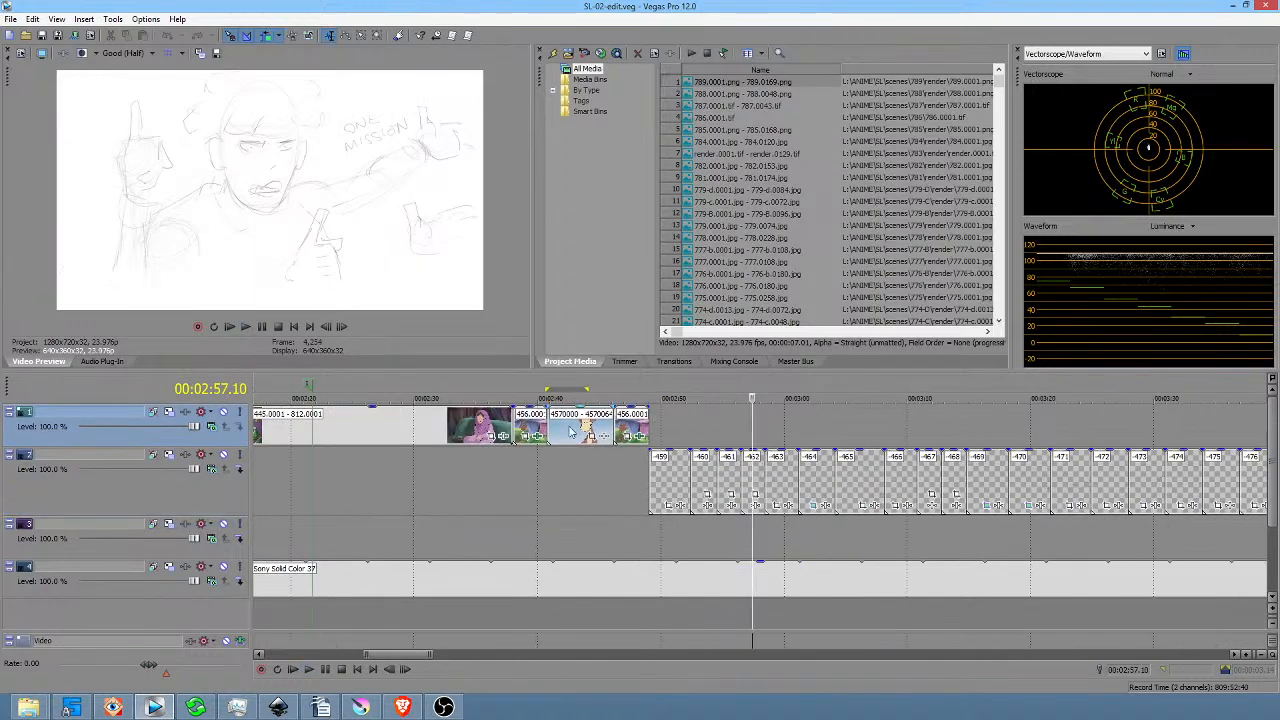
pyautogui.click(570, 430)
pyautogui.scroll(3, 570, 430)
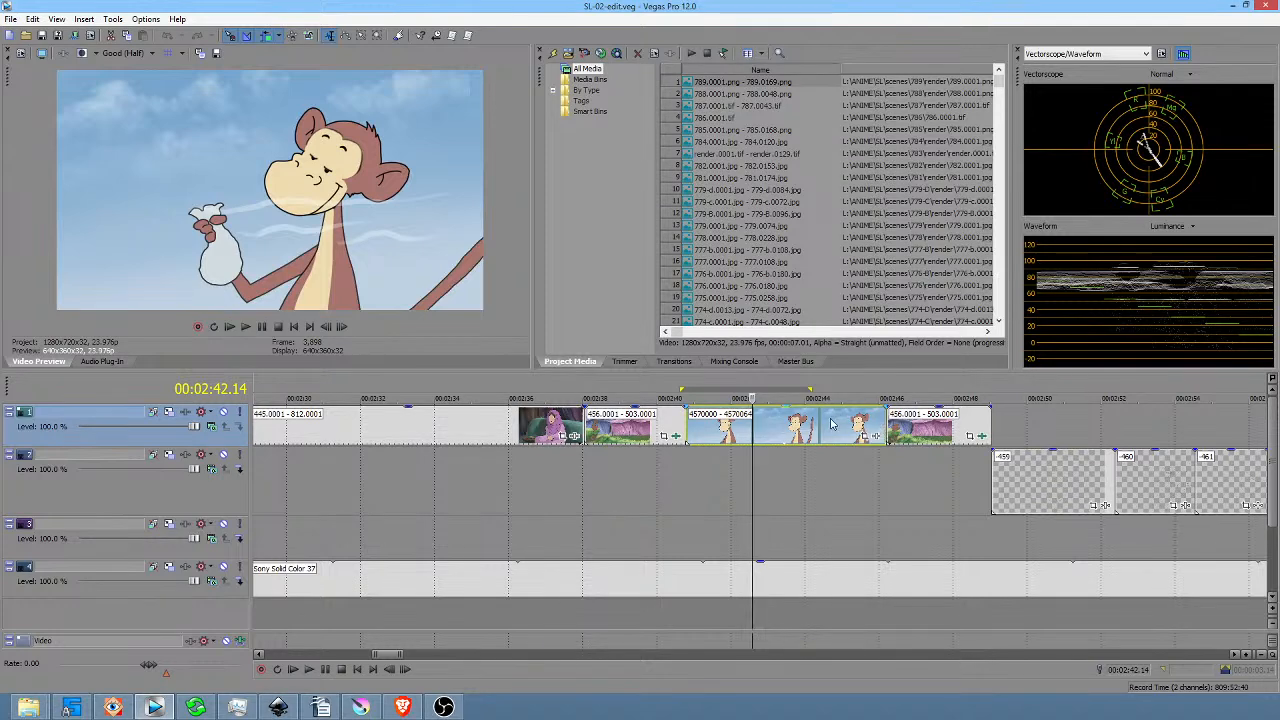
# Check the video event properties of the 4570000 - 4570064 monkey clip and close them.
pyautogui.click(832, 424)
pyautogui.rightClick(832, 424)
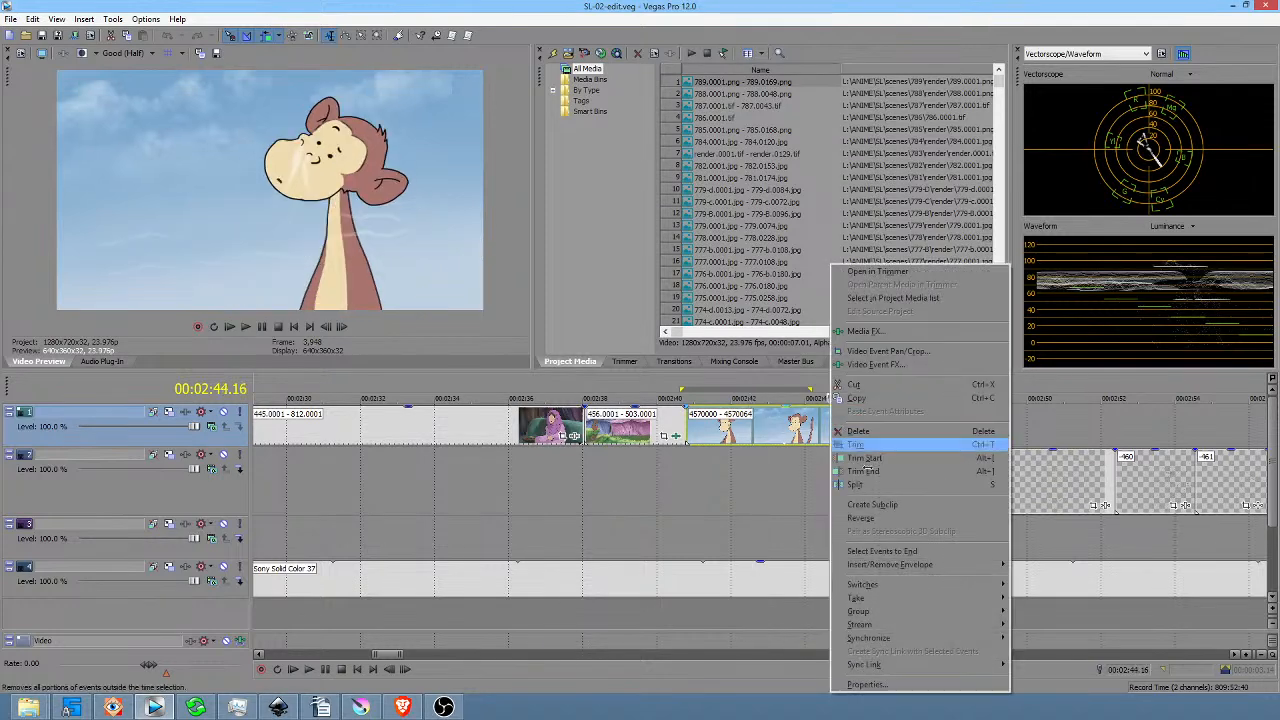
pyautogui.click(868, 685)
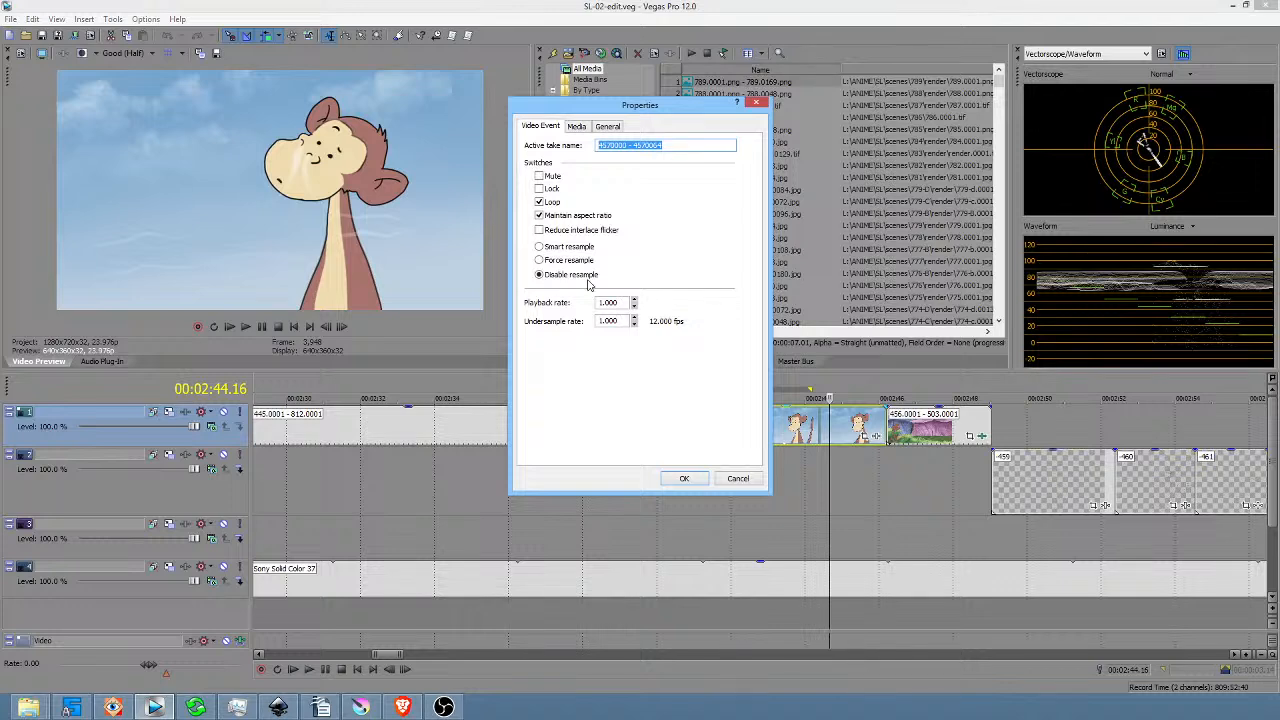
pyautogui.press('Return')
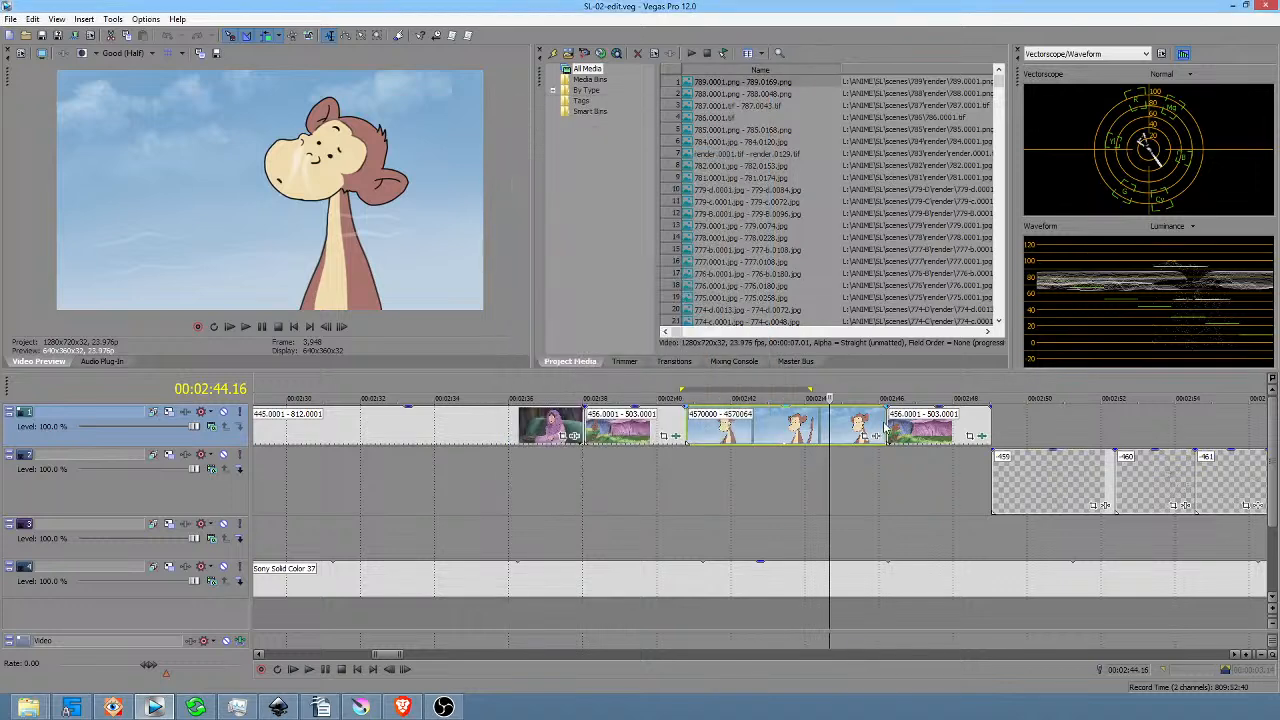
# Extend the monkey clip's end to about 00:02:51, shifting the following clip along, and check frames within the longer clip.
pyautogui.moveTo(883, 423); pyautogui.dragTo(1080, 426)
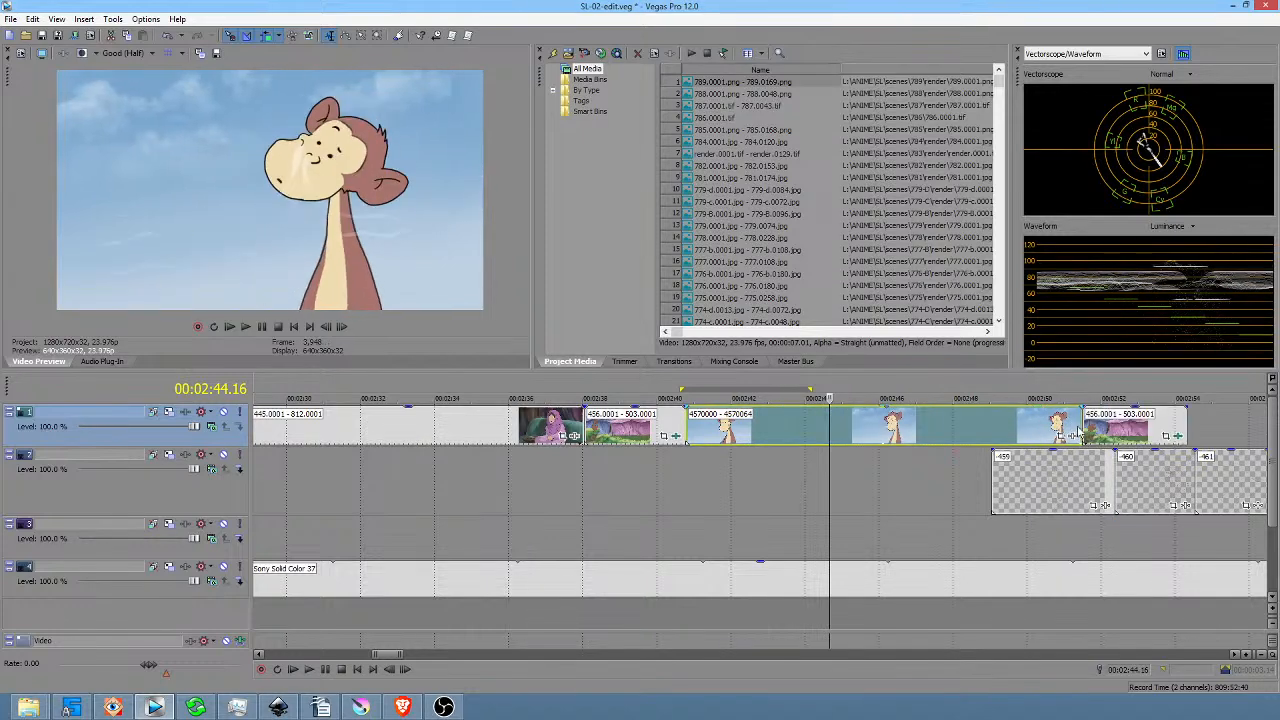
pyautogui.moveTo(832, 465); pyautogui.dragTo(903, 471)
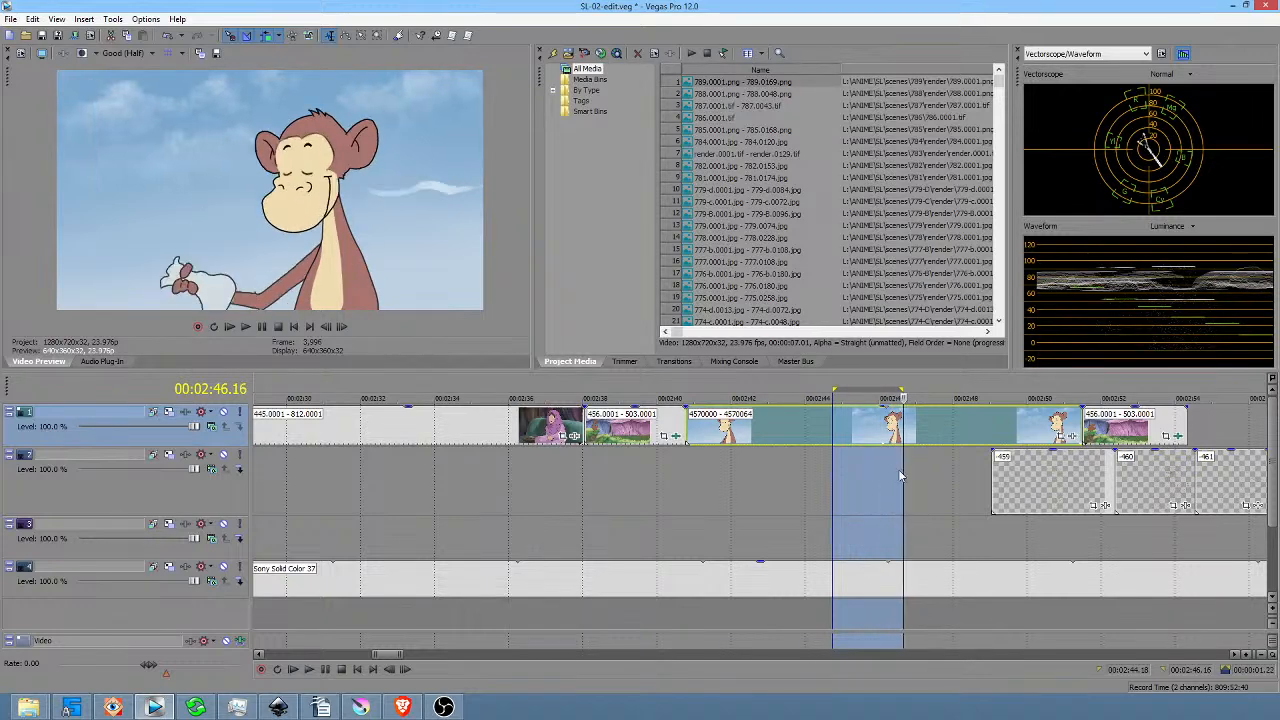
pyautogui.click(838, 468)
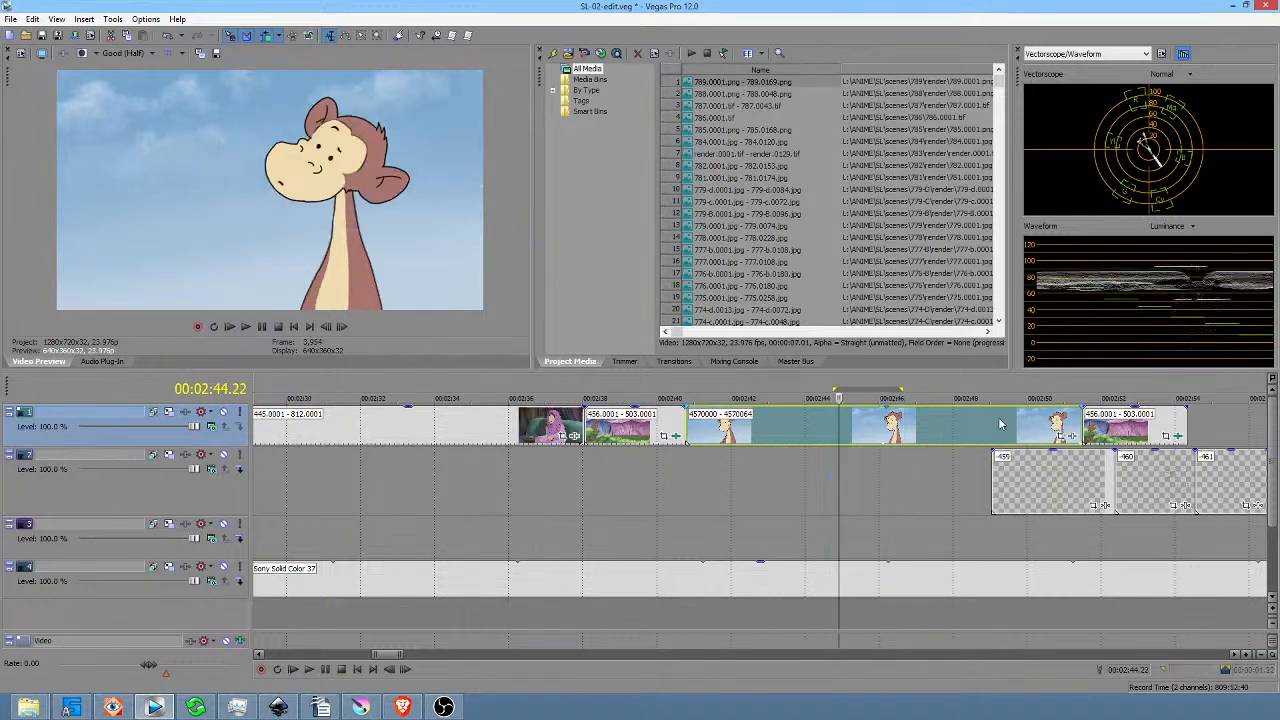
pyautogui.click(997, 424)
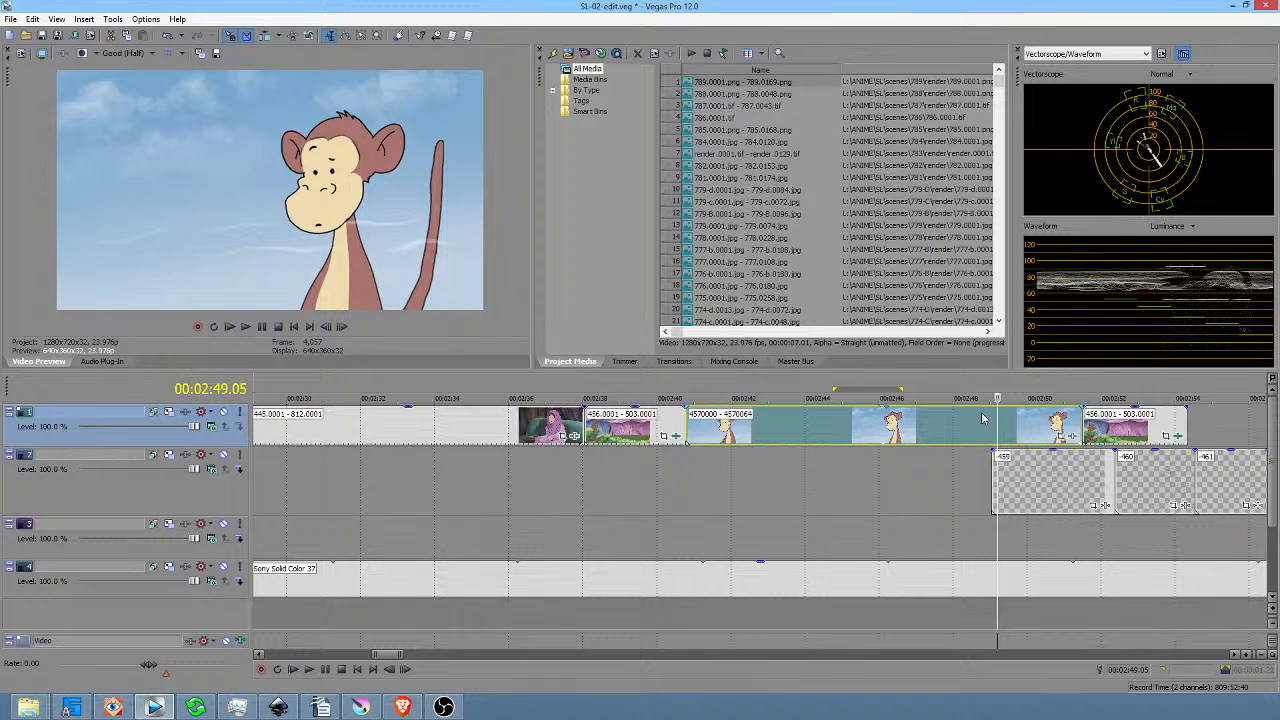
# Delete the monkey clip from the timeline and clean unused media out of the project.
pyautogui.press('Delete')
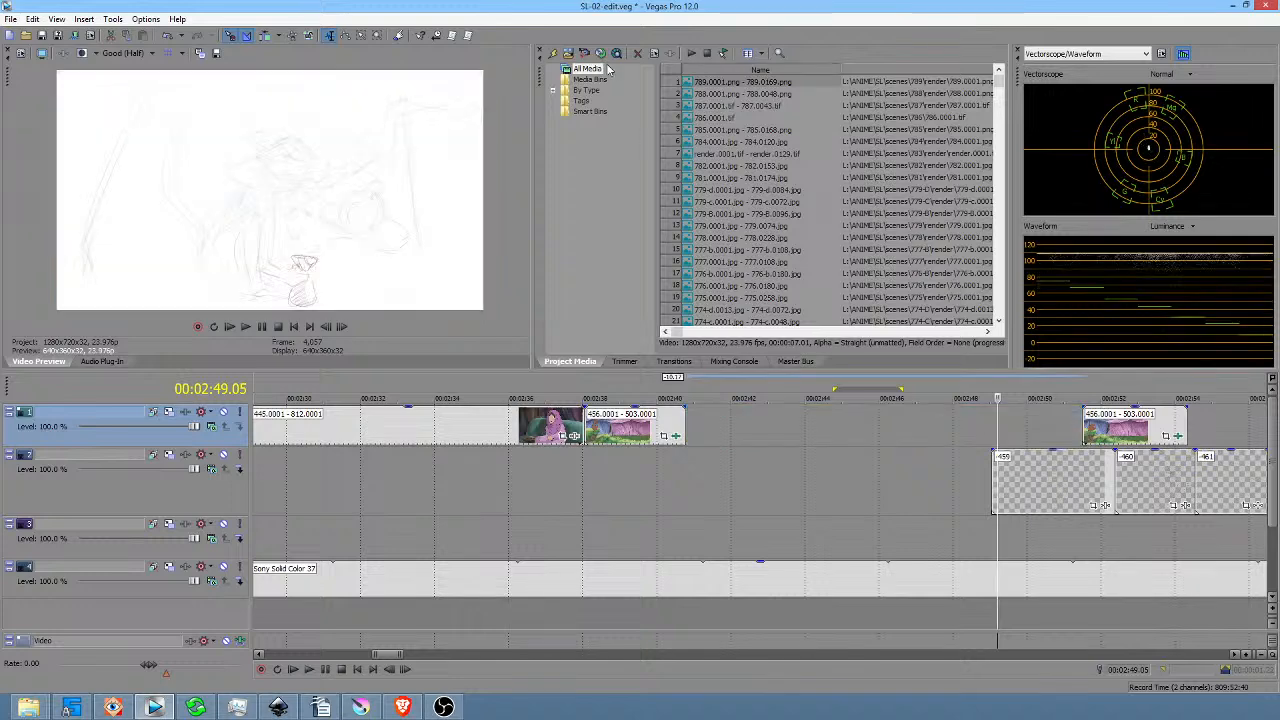
pyautogui.click(113, 19)
pyautogui.click(171, 243)
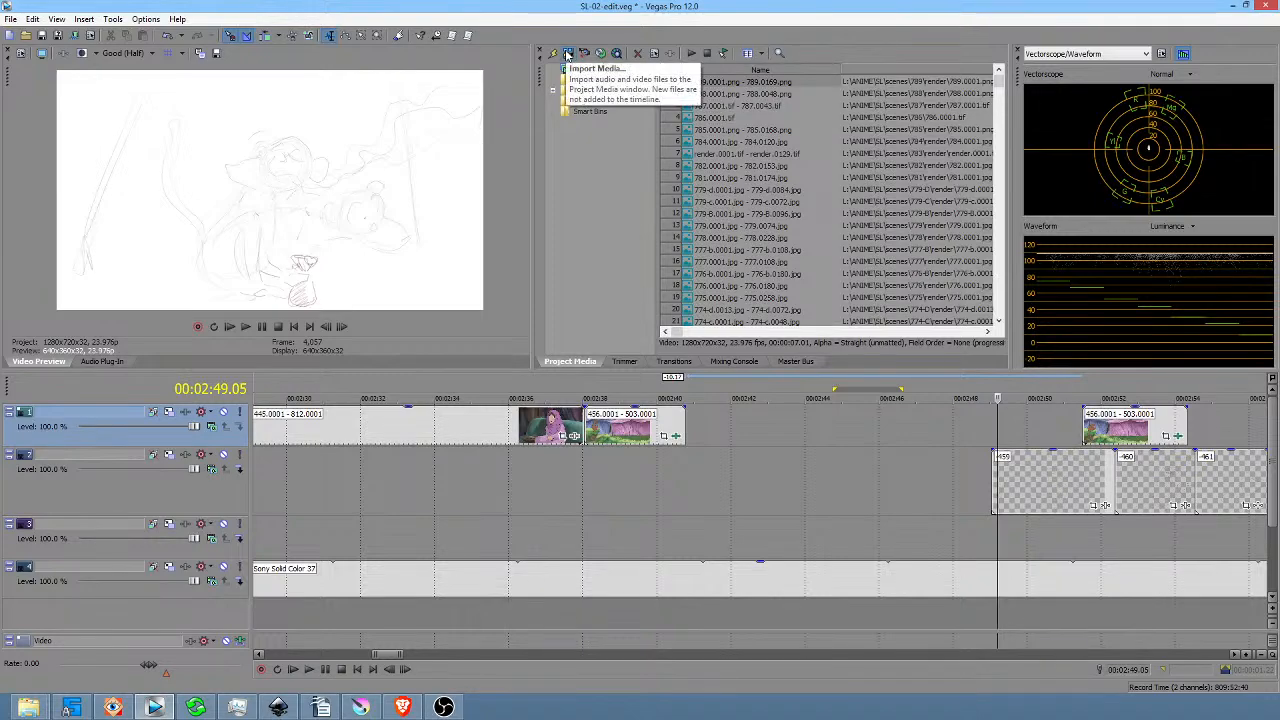
# Import the PNG image sequence 4570000 to 4570088 from the scenes\457\render folder into the project media.
pyautogui.click(567, 55)
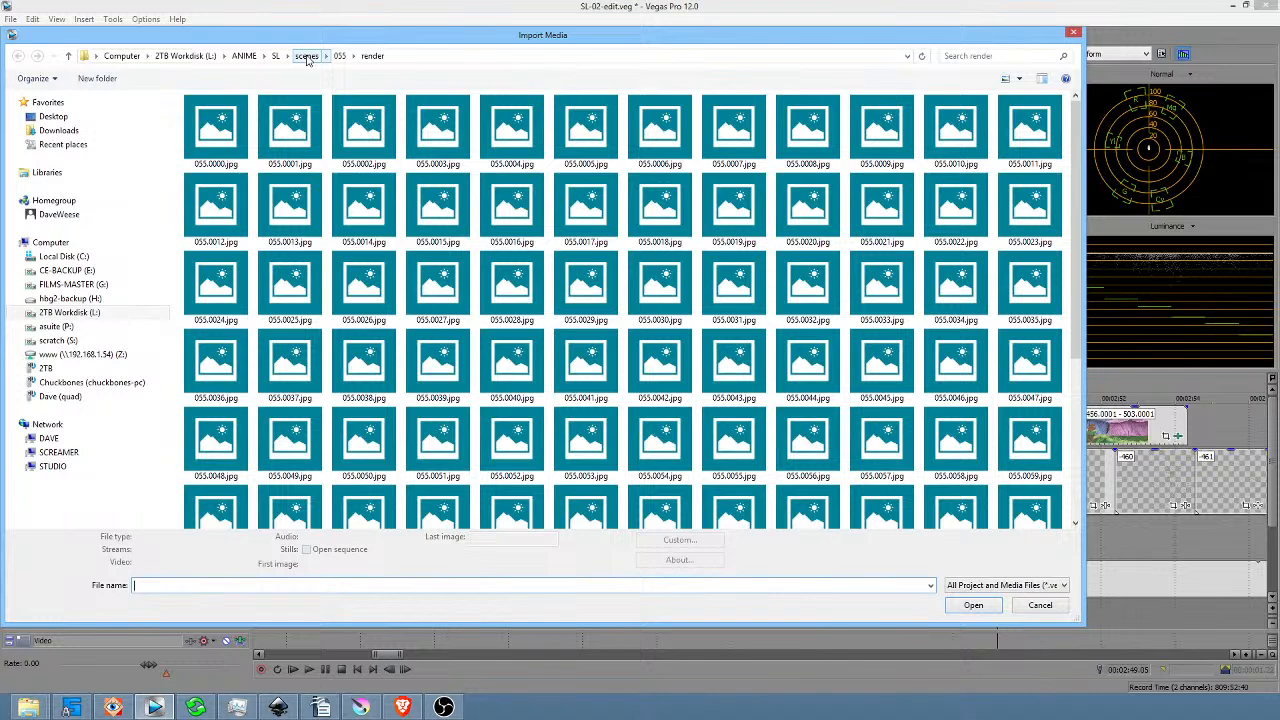
pyautogui.click(307, 57)
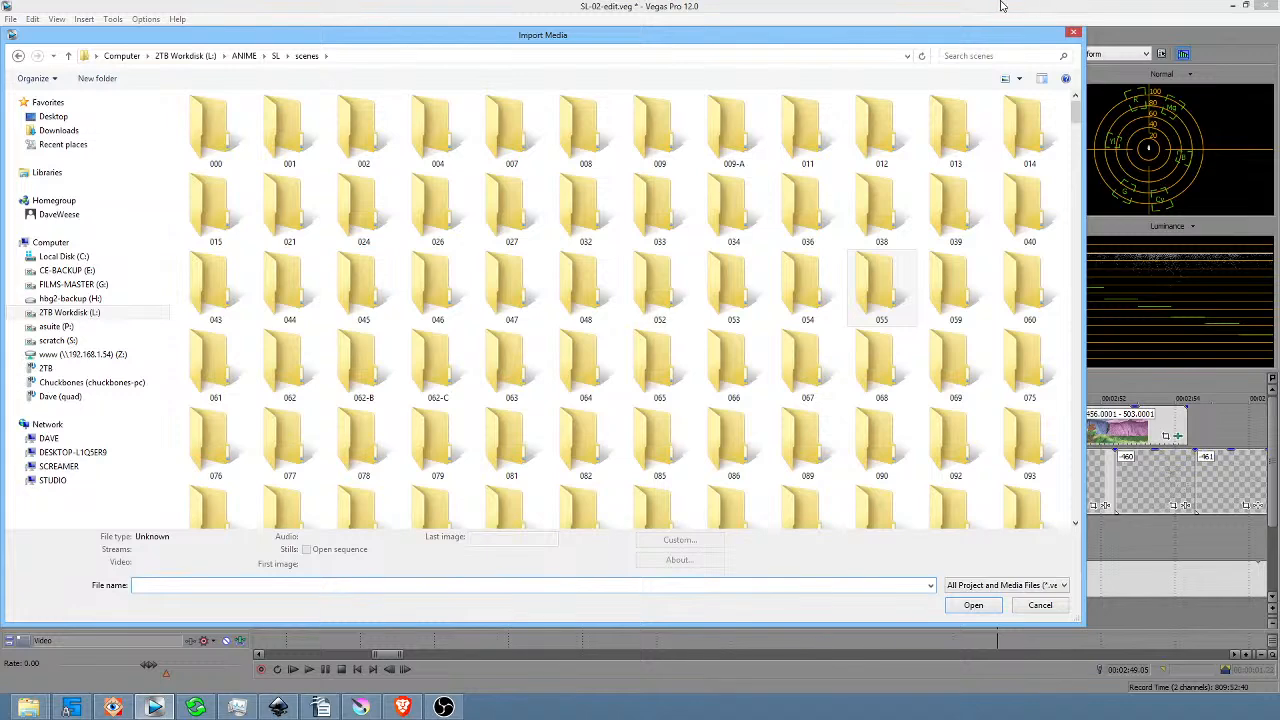
pyautogui.moveTo(1075, 106); pyautogui.dragTo(1077, 202)
pyautogui.doubleClick(799, 387)
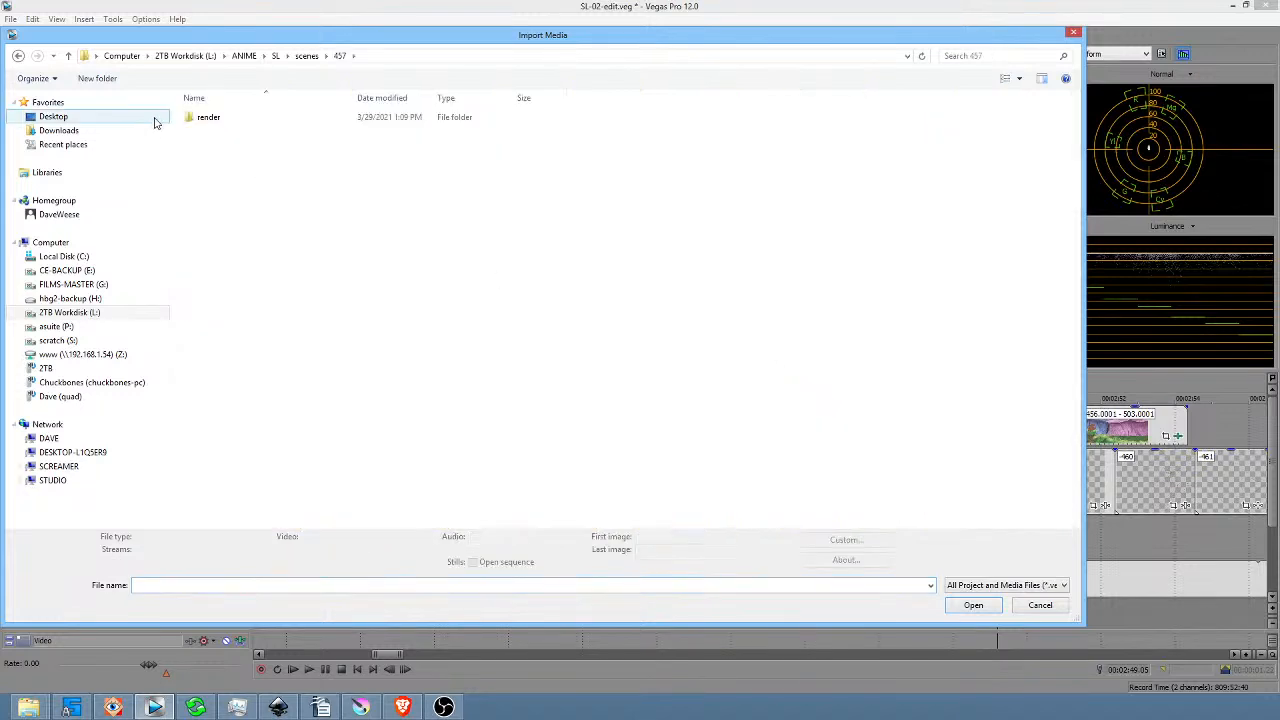
pyautogui.doubleClick(205, 130)
pyautogui.click(211, 131)
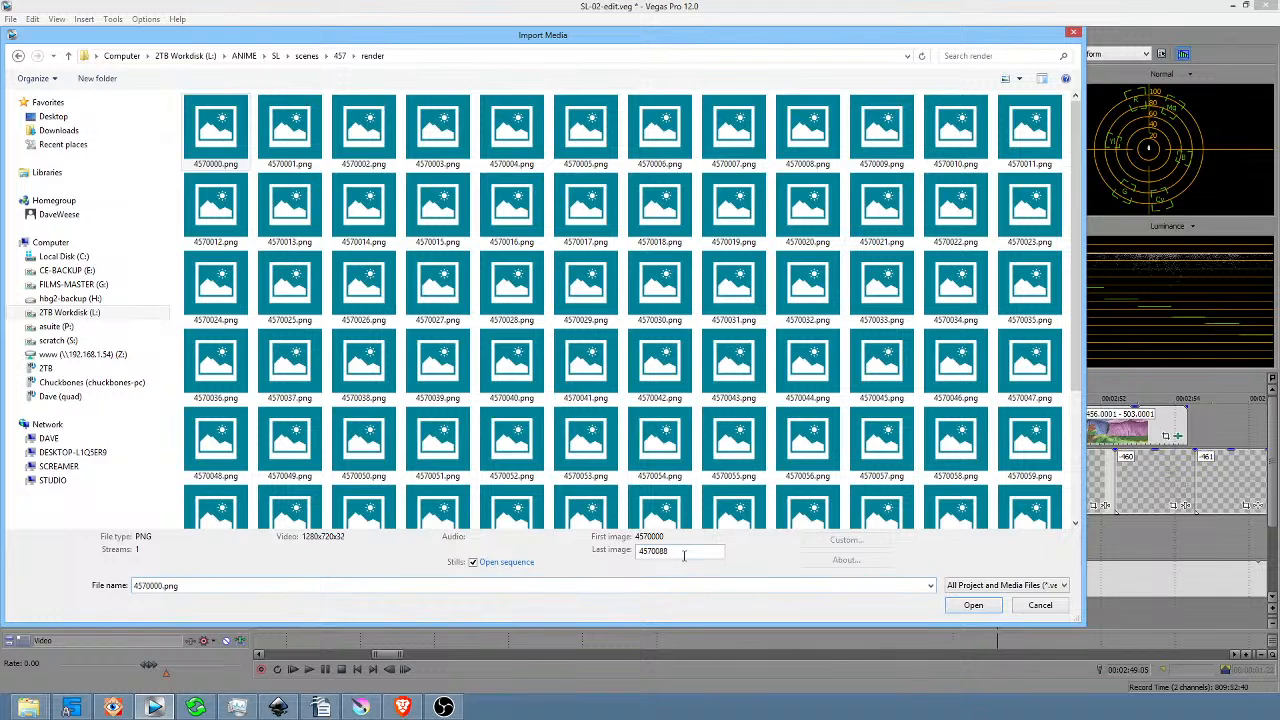
pyautogui.click(970, 610)
# Set the imported sequence's frame rate to 8 fps in its media properties.
pyautogui.click(712, 313)
pyautogui.write('8')
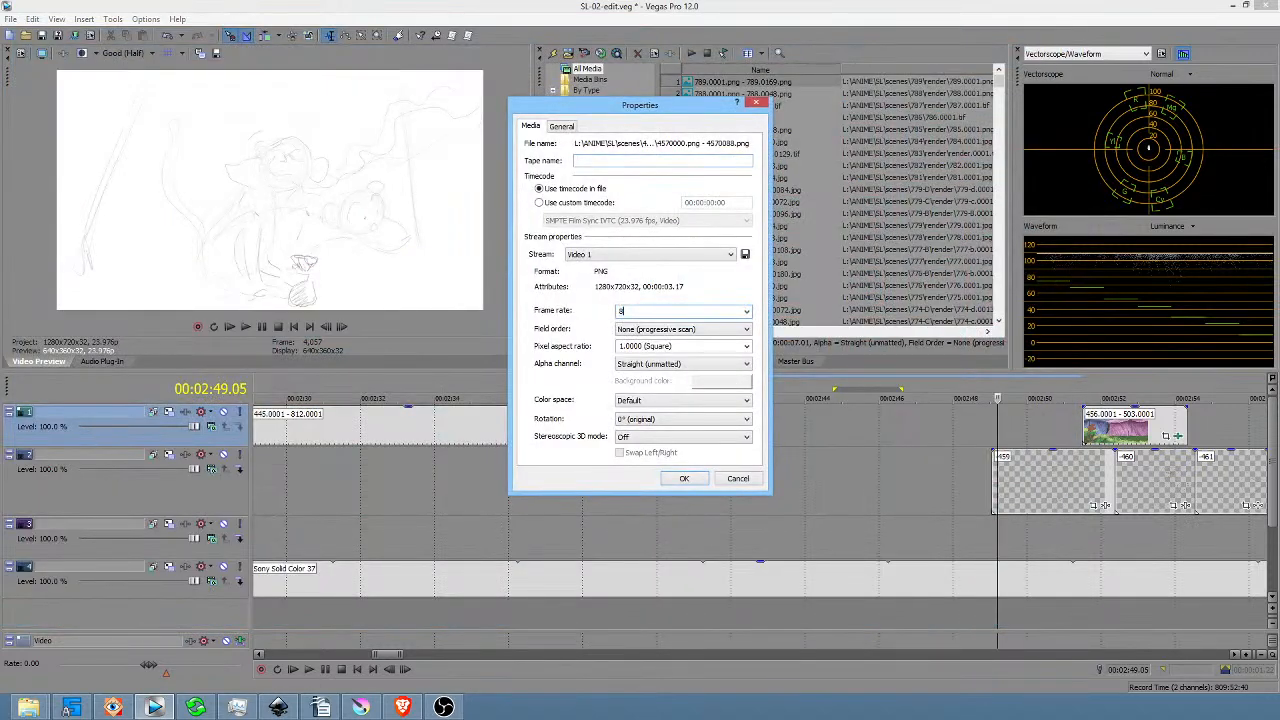
pyautogui.click(684, 480)
# Locate the imported 4570000.png - 4570088.png sequence in the project media and clean the unused media out of the project.
pyautogui.scroll(-20, 772, 192)
pyautogui.scroll(-20, 770, 270)
pyautogui.scroll(-20, 796, 282)
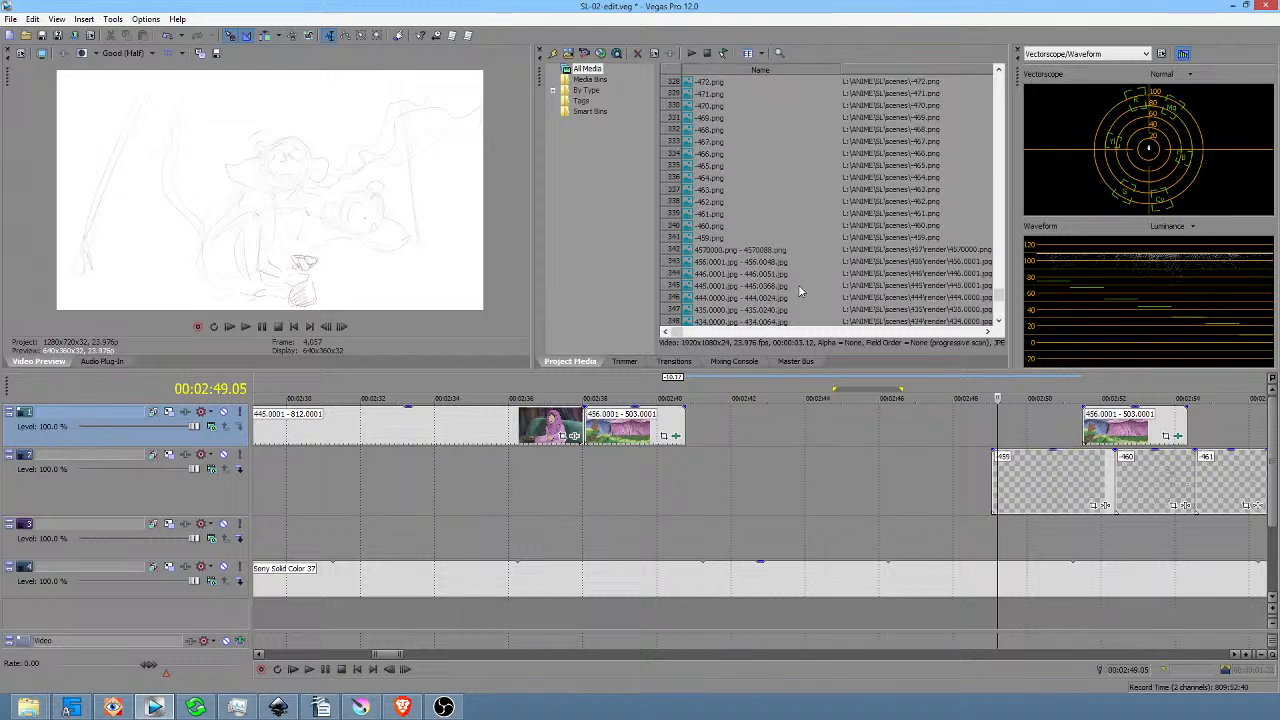
pyautogui.click(719, 251)
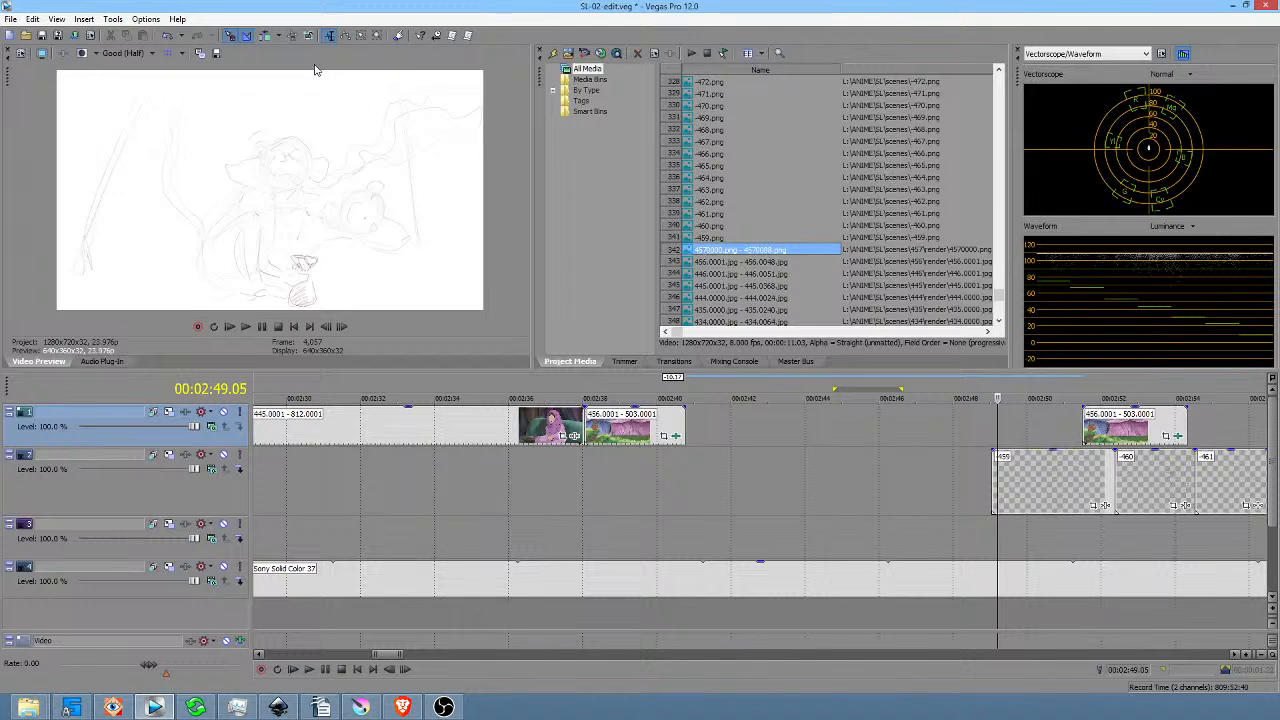
pyautogui.click(113, 19)
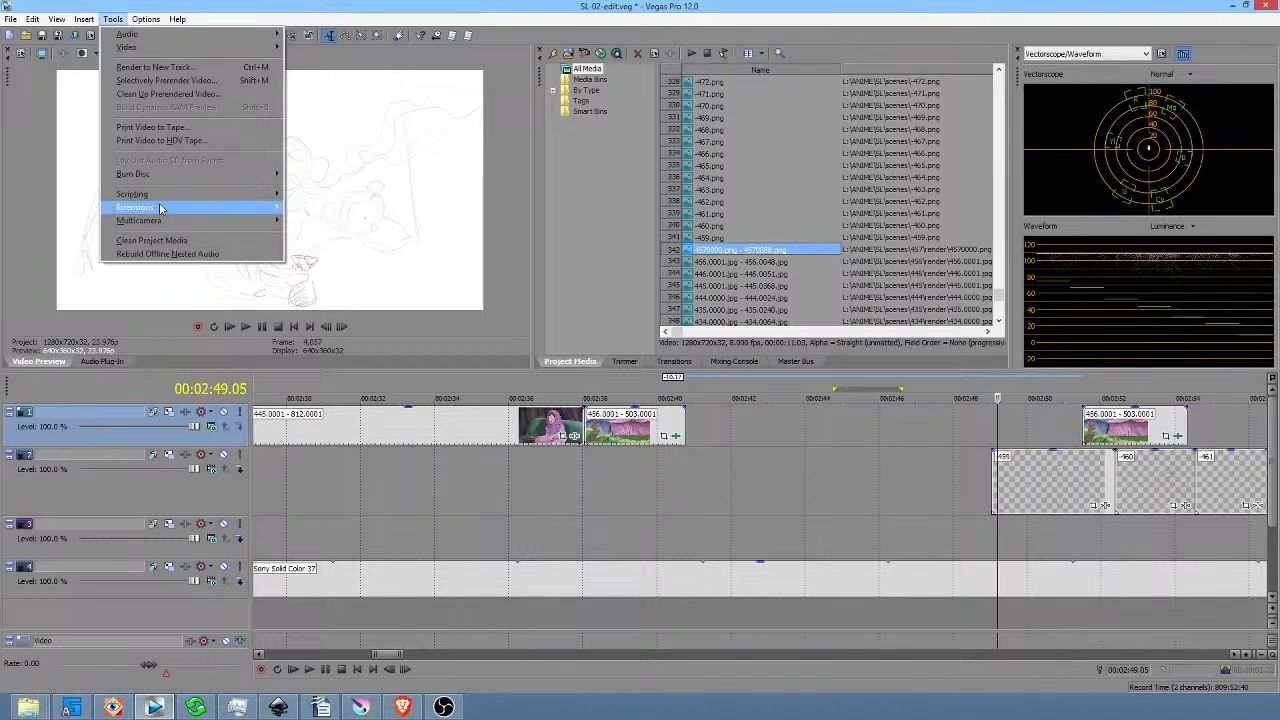
pyautogui.click(152, 240)
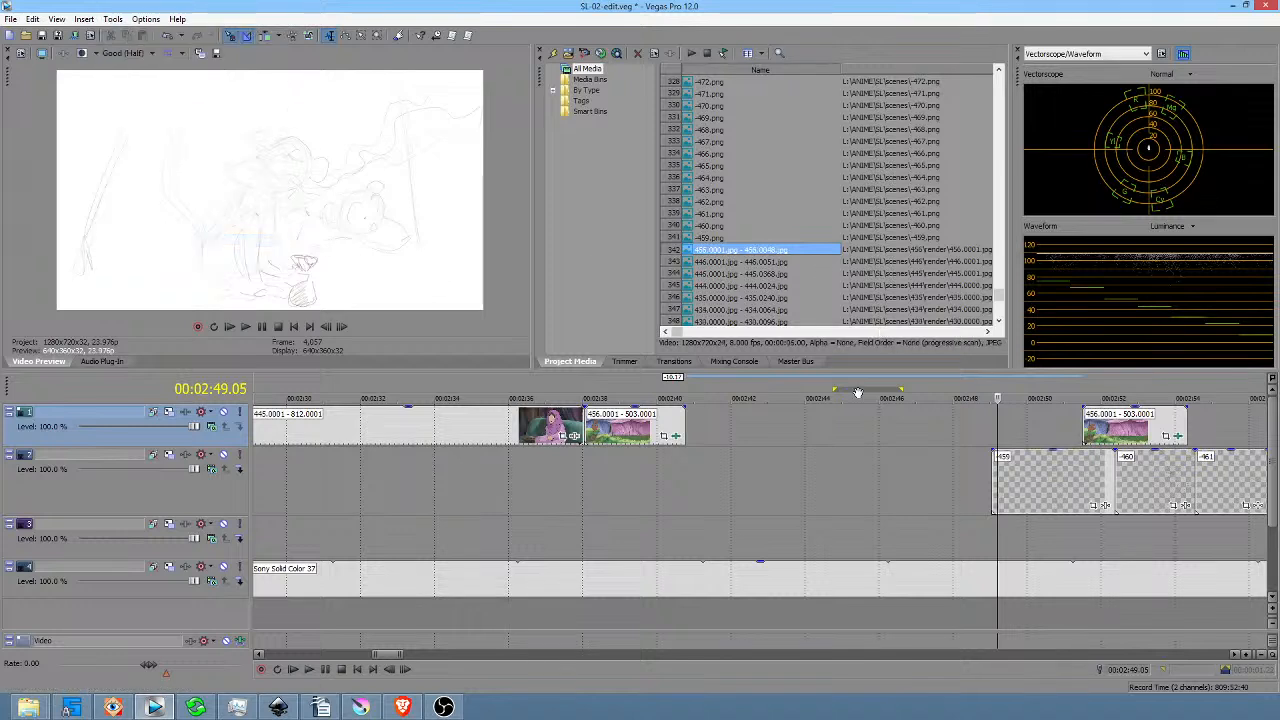
# Switch to FastStone Image Viewer and delete PNG frames 4570000 to 4570088 from the scenes\457\render folder.
pyautogui.click(683, 438)
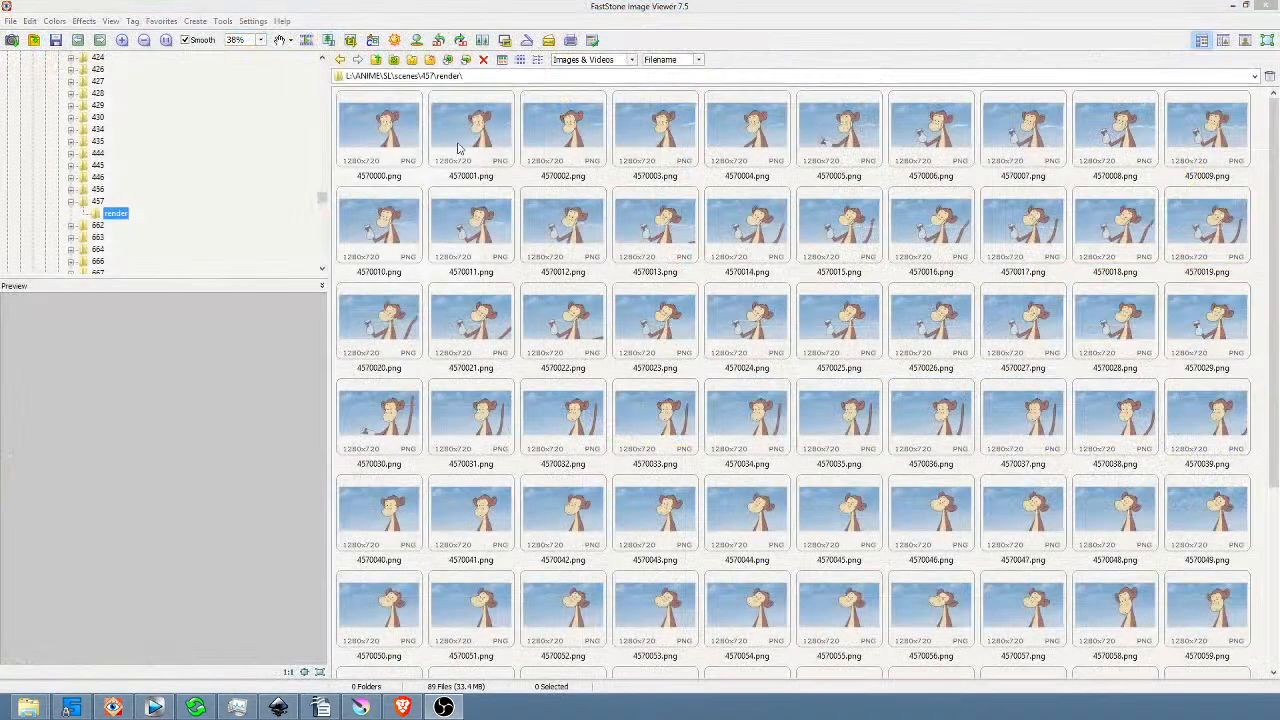
pyautogui.click(405, 122)
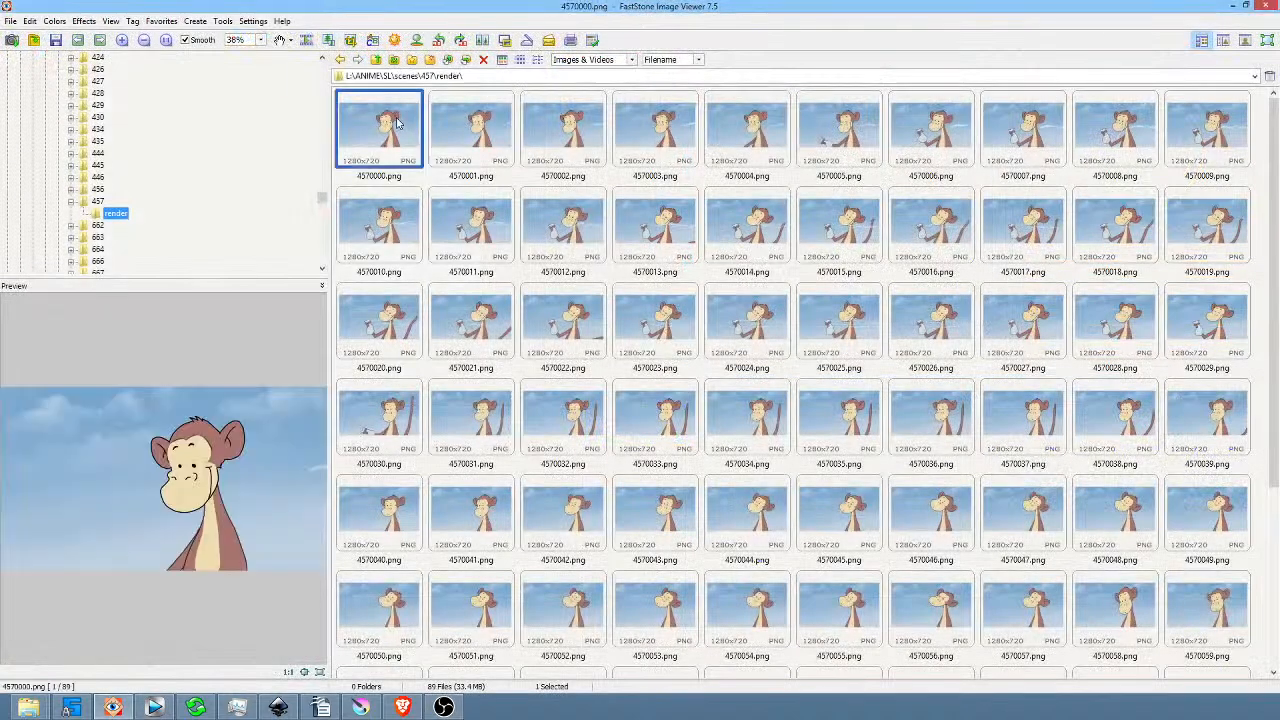
pyautogui.scroll(-3, 905, 479)
pyautogui.keyDown('shift'); pyautogui.click(1100, 636); pyautogui.keyUp('shift')
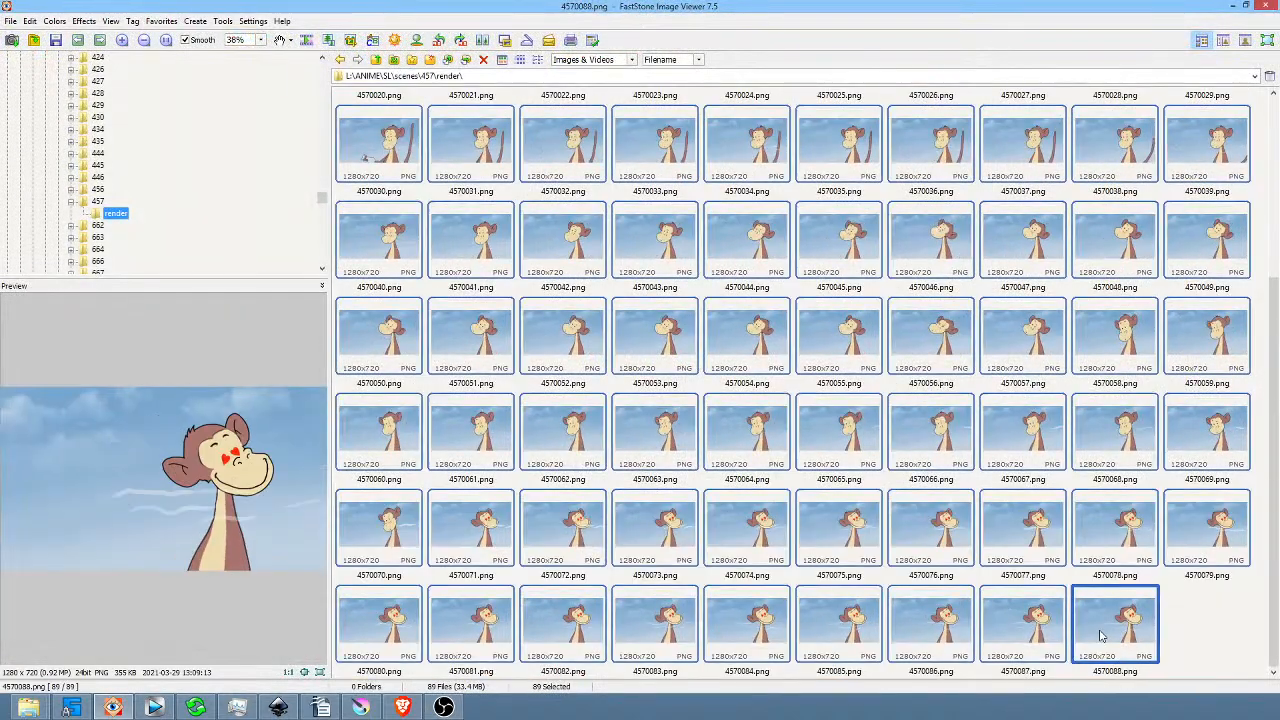
pyautogui.press('Delete')
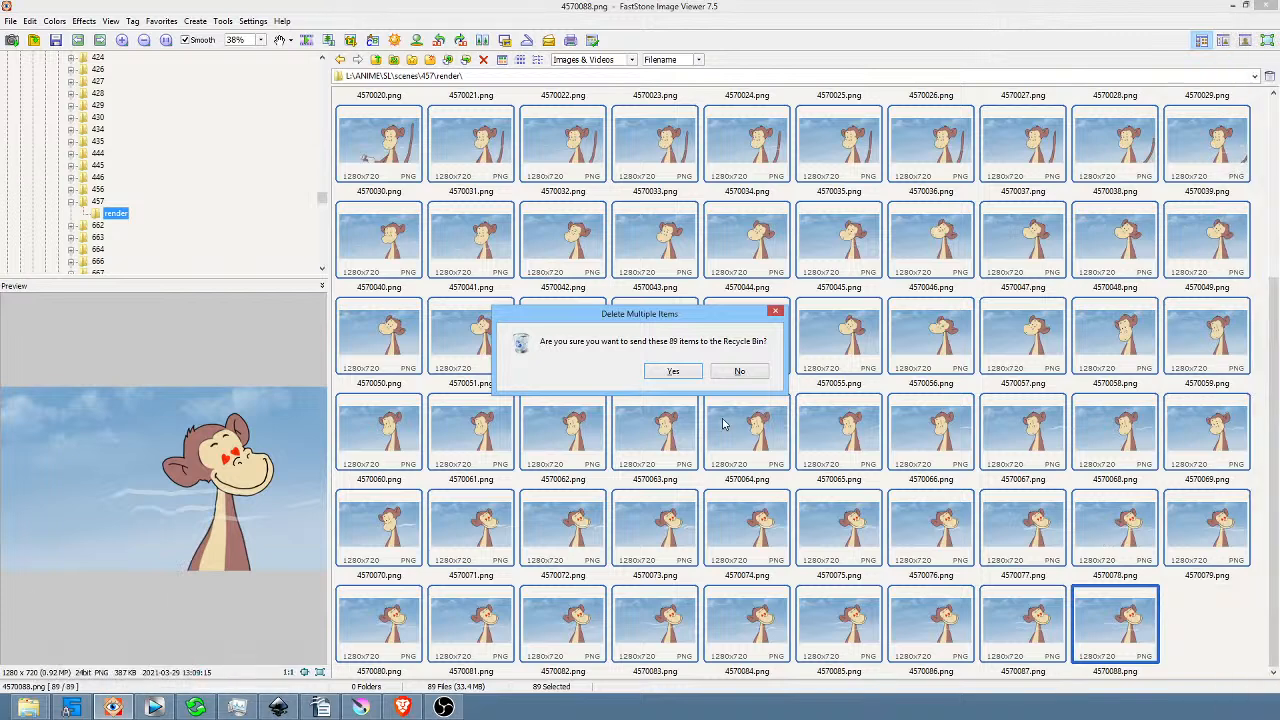
pyautogui.click(674, 371)
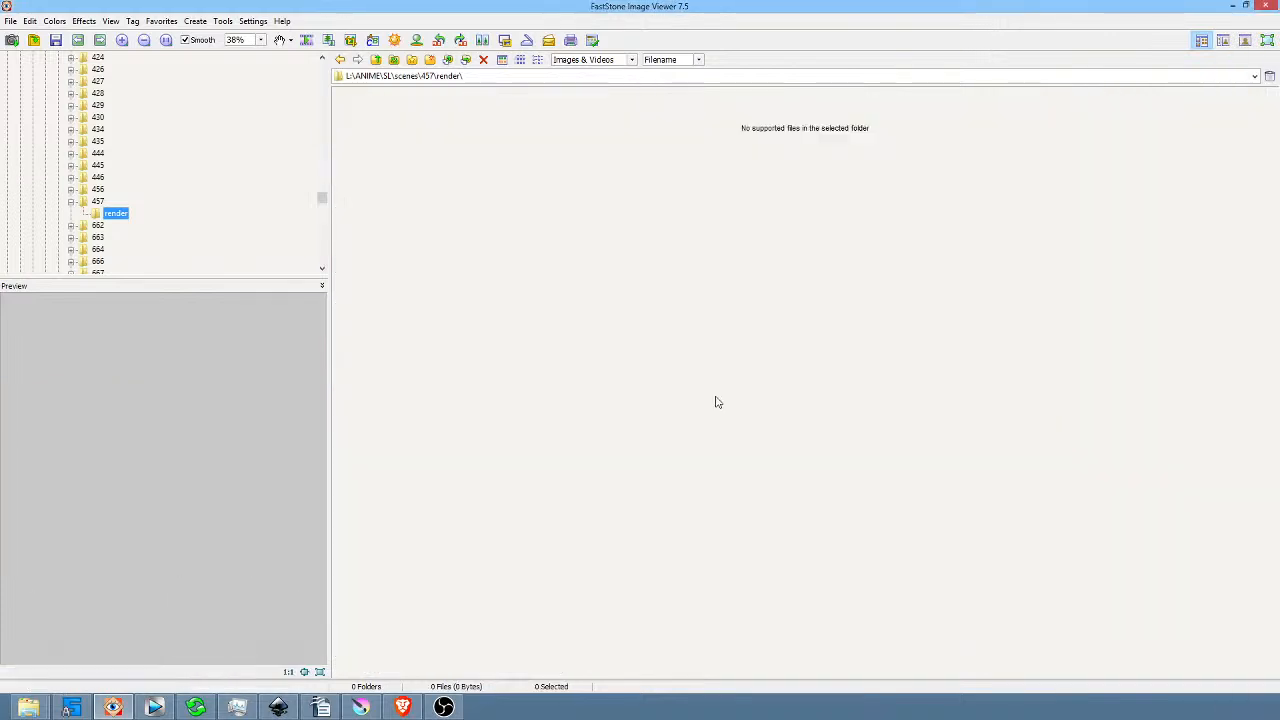
# Switch to Krita and render frames 0 to 88 as a JPEG image sequence with base name "457." into scenes/457/render.
pyautogui.click(361, 707)
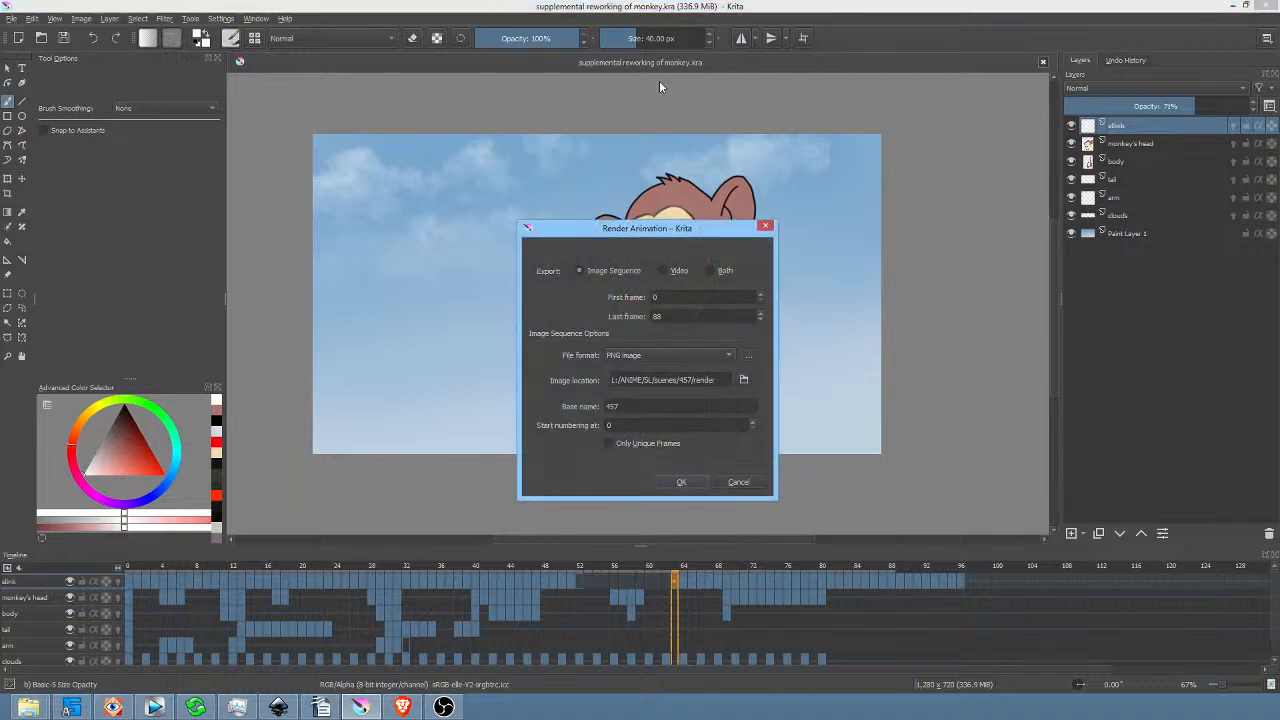
pyautogui.click(637, 359)
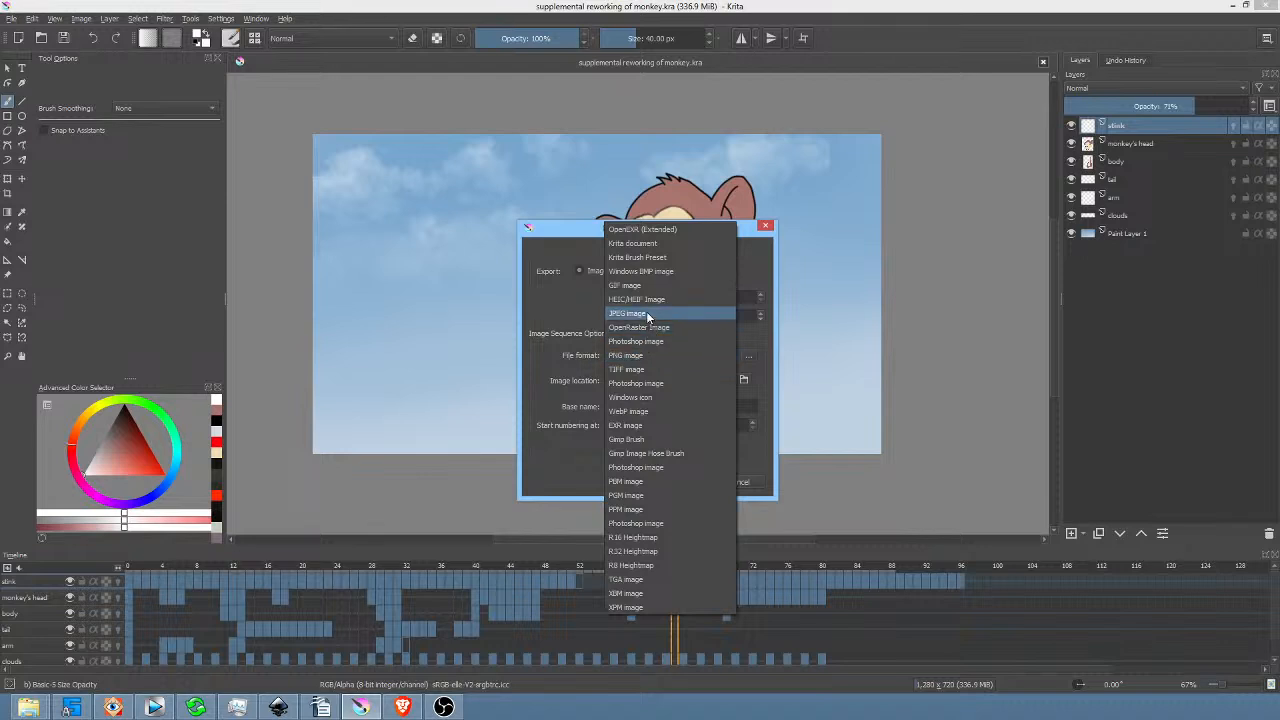
pyautogui.click(630, 313)
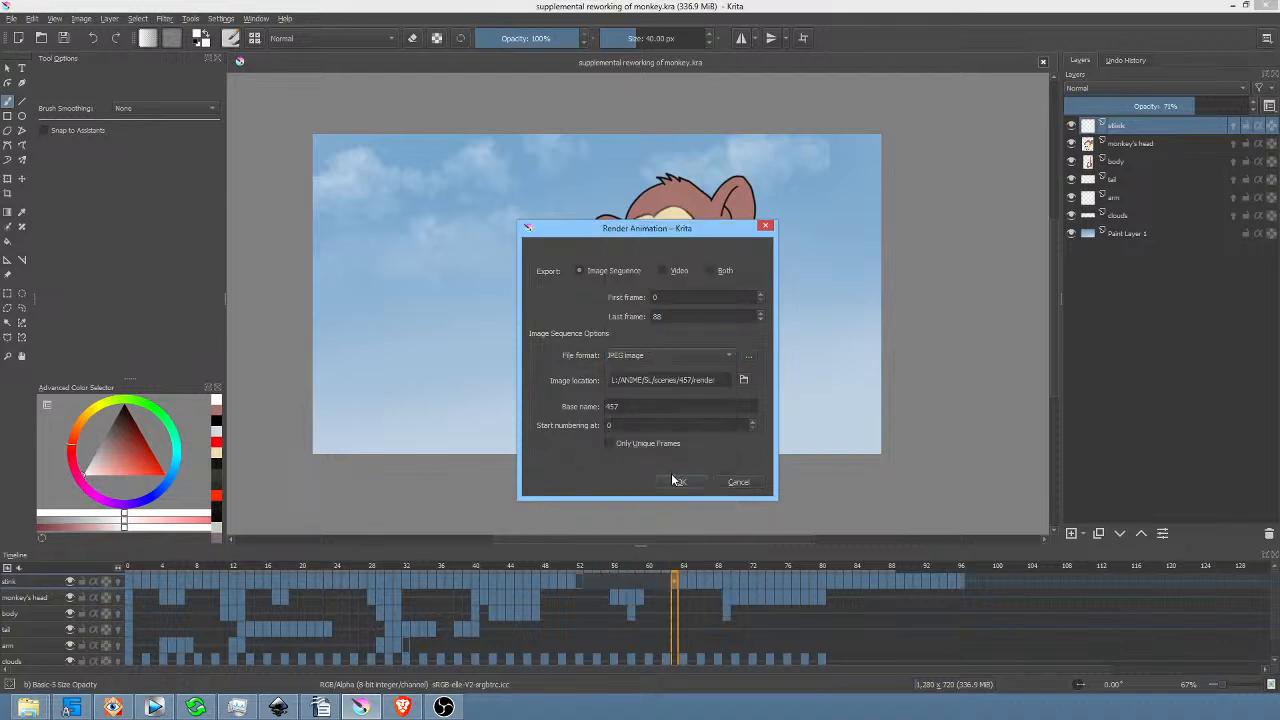
pyautogui.click(745, 354)
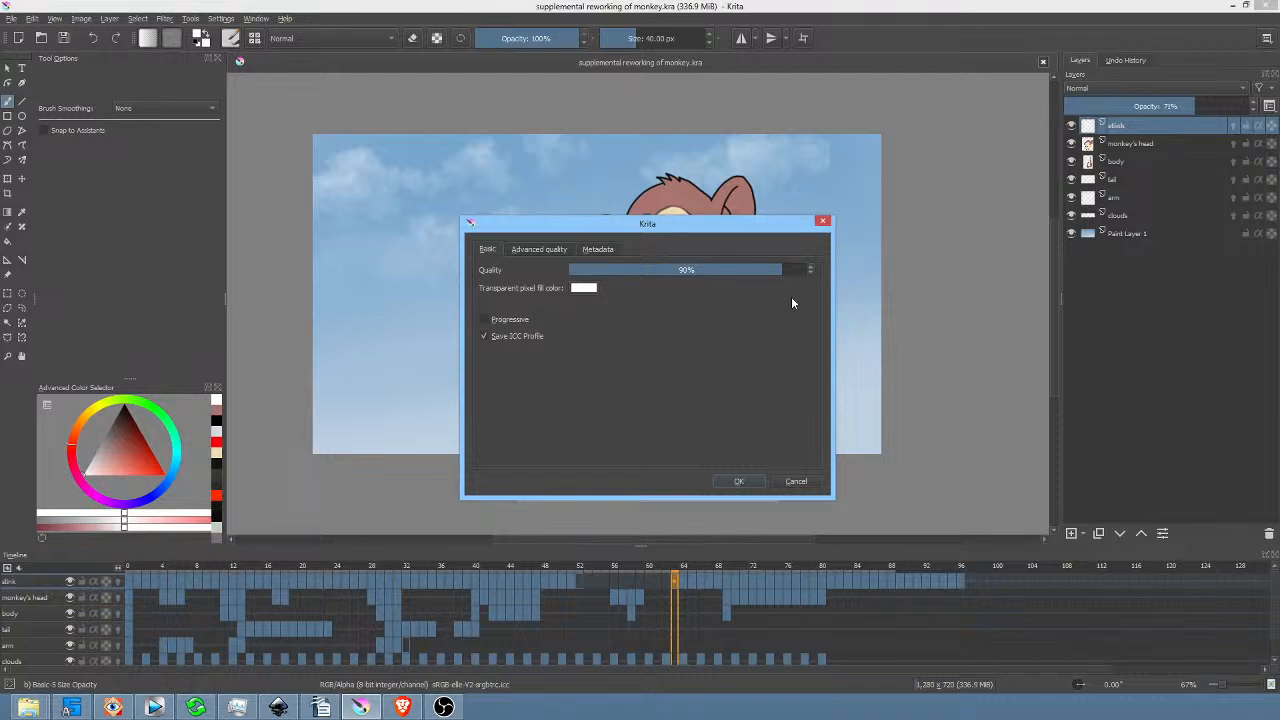
pyautogui.click(822, 221)
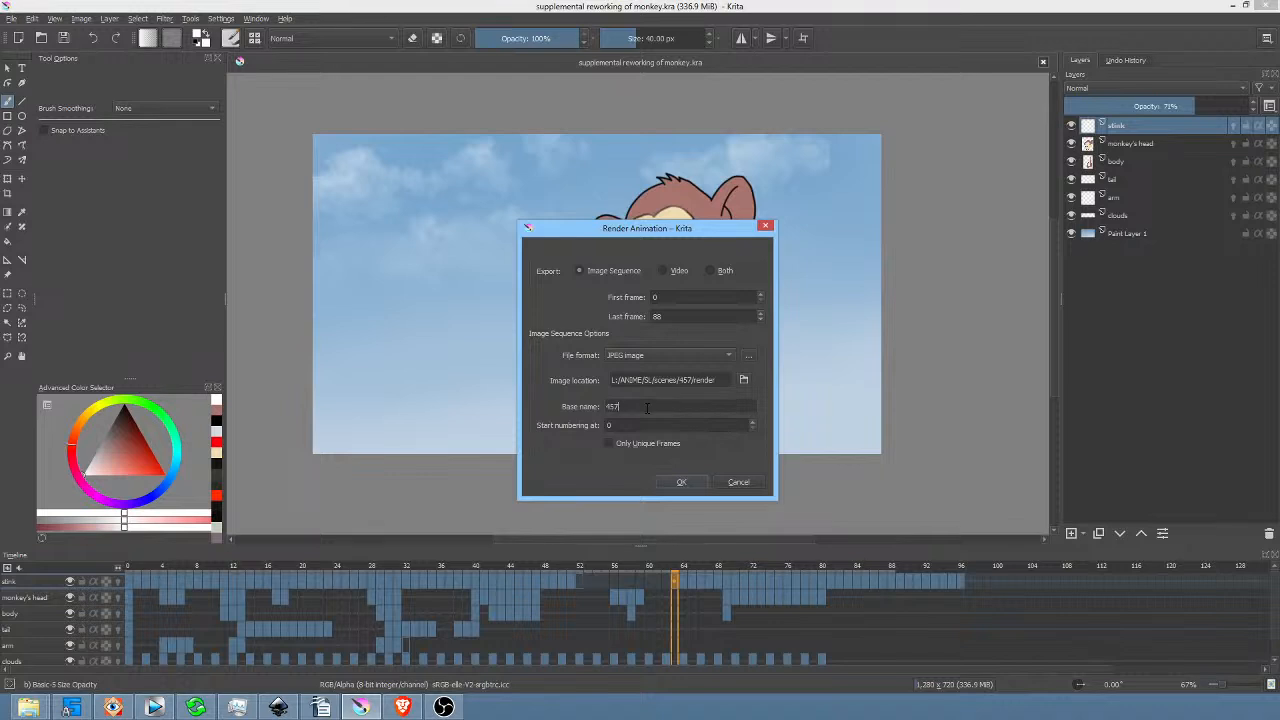
pyautogui.click(682, 482)
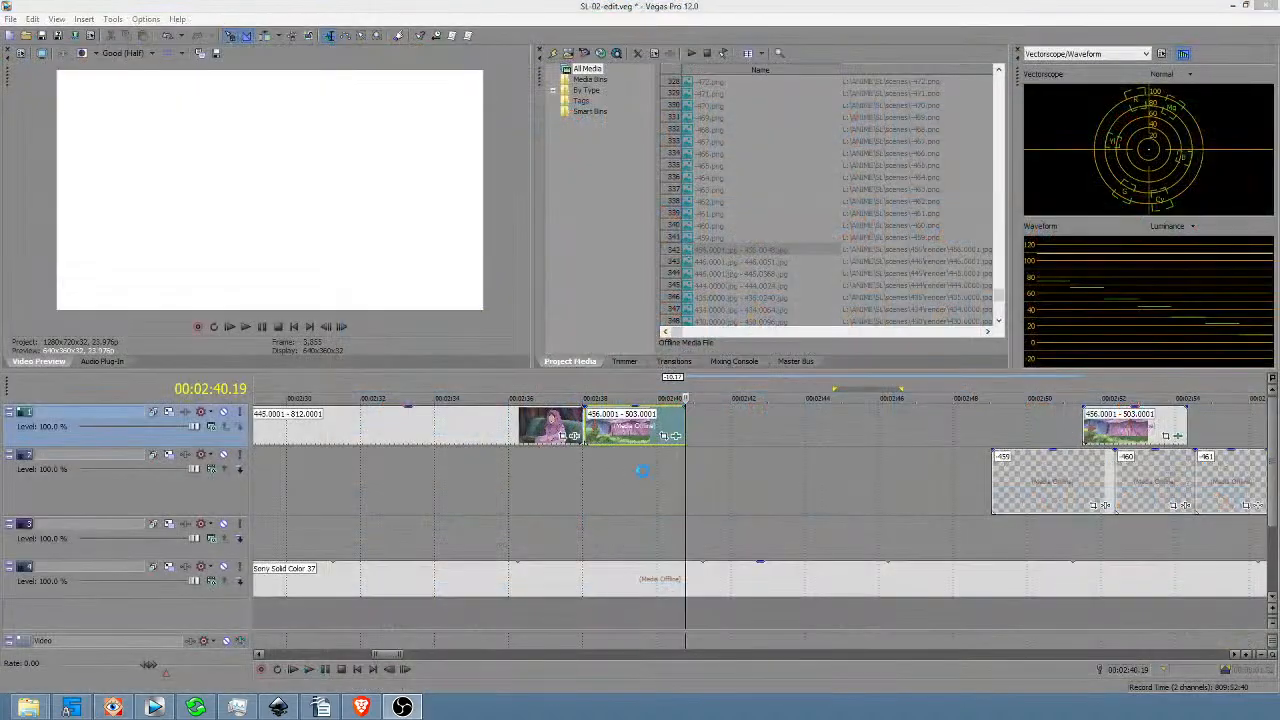
# Inspect the rendered JPEG frames of scene 457 in FastStone Image Viewer, then go up to the 457 folder.
pyautogui.click(642, 470)
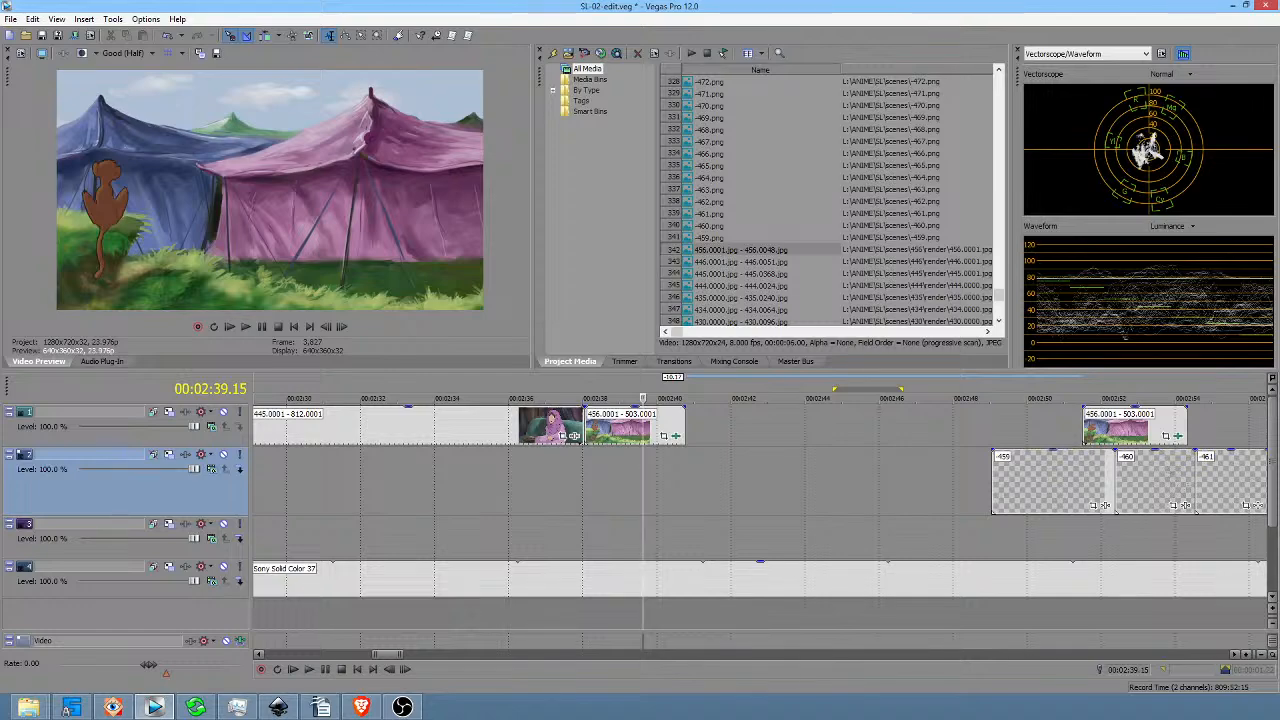
pyautogui.hotkey('alt', 'Tab')
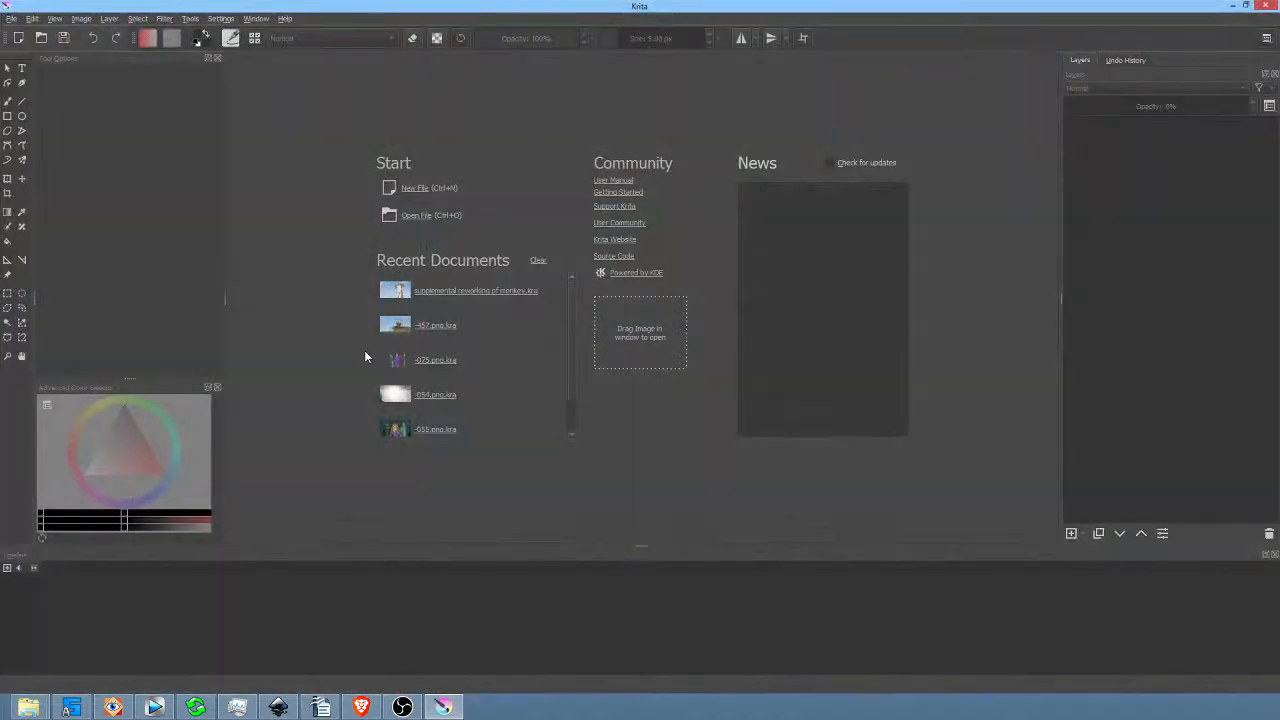
pyautogui.click(113, 707)
pyautogui.click(651, 136)
pyautogui.click(755, 131)
pyautogui.click(749, 215)
pyautogui.click(658, 232)
pyautogui.click(743, 226)
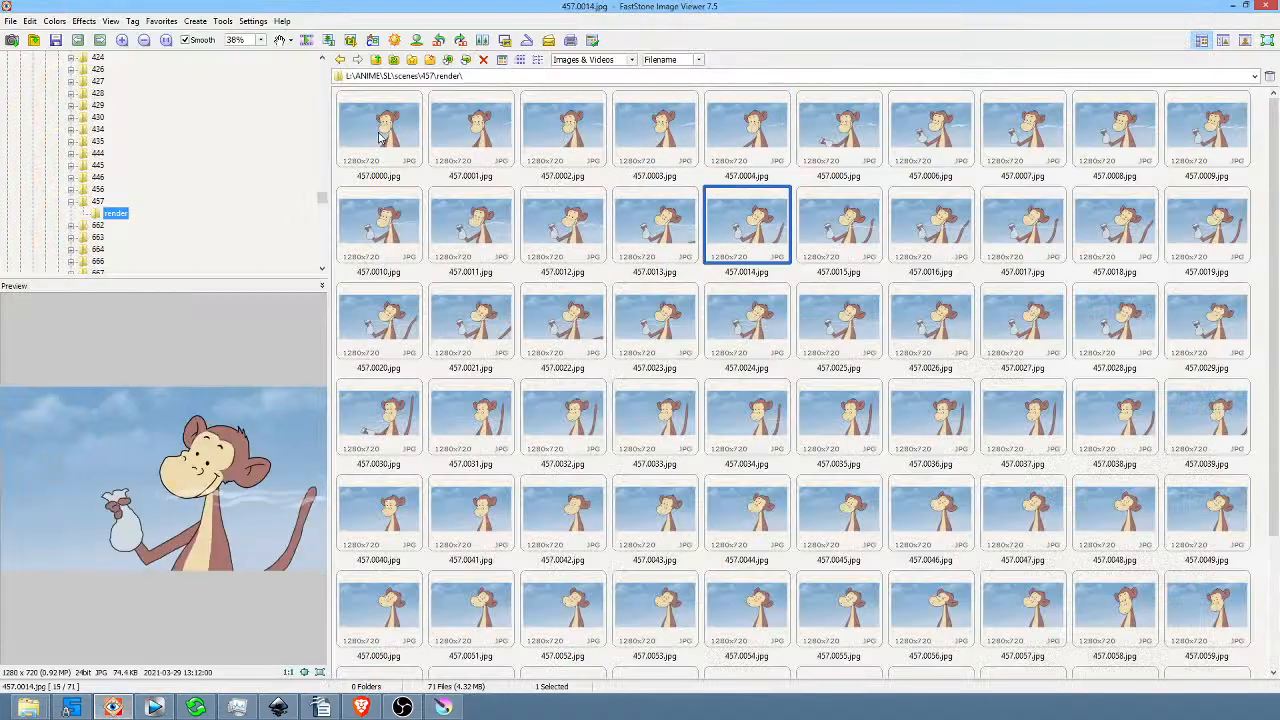
pyautogui.click(382, 138)
pyautogui.click(98, 201)
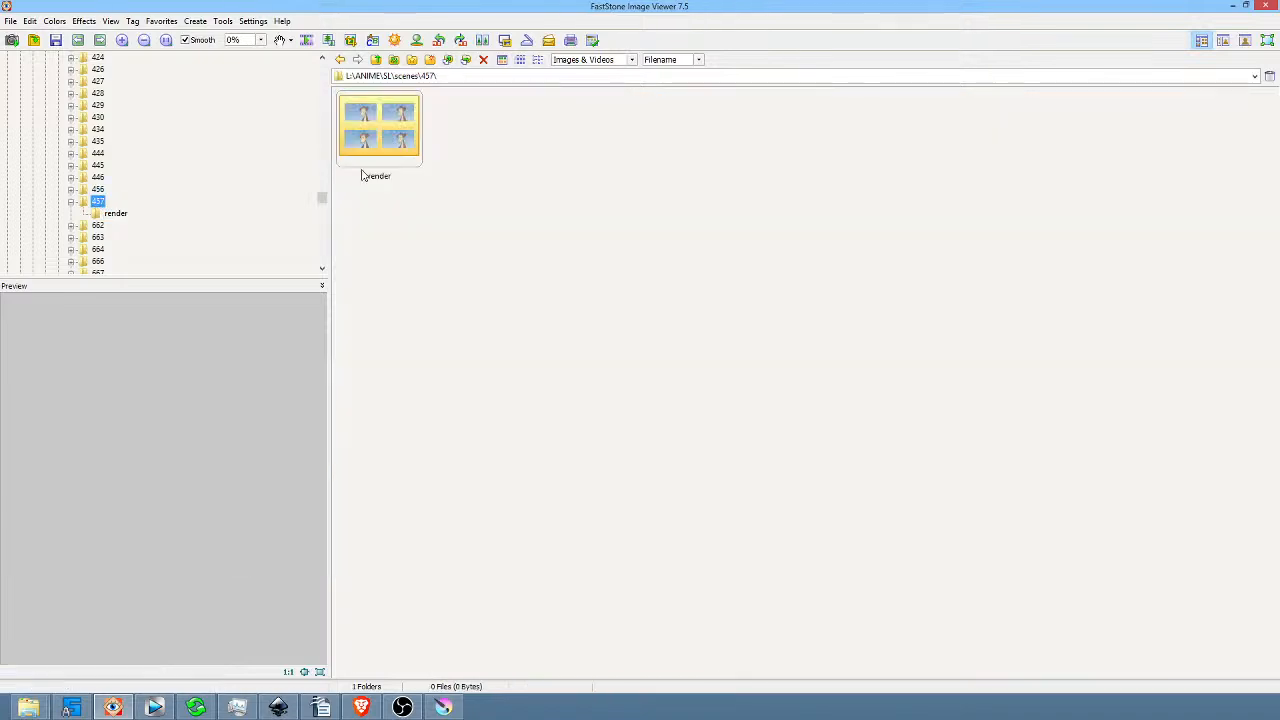
# Reopen "supplemental reworking of monkey.kra" in Krita and rerun the JPEG sequence render, allowing the old frames to be deleted.
pyautogui.click(443, 707)
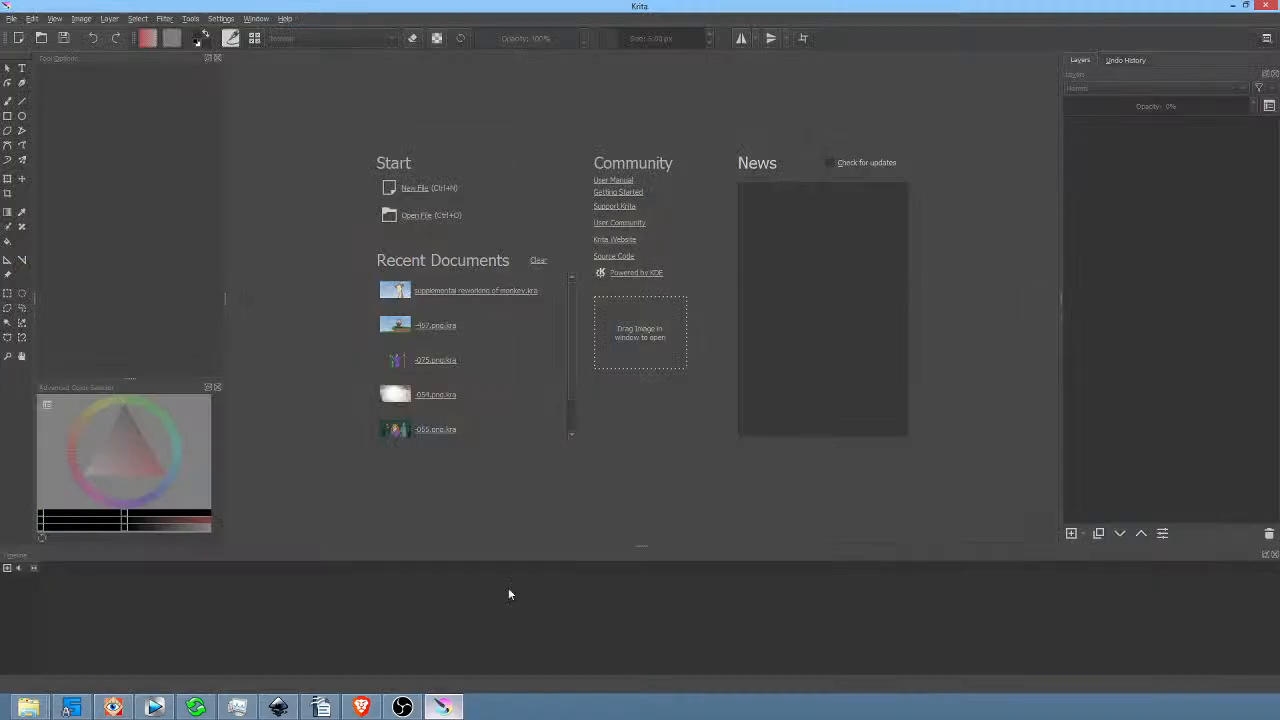
pyautogui.click(494, 291)
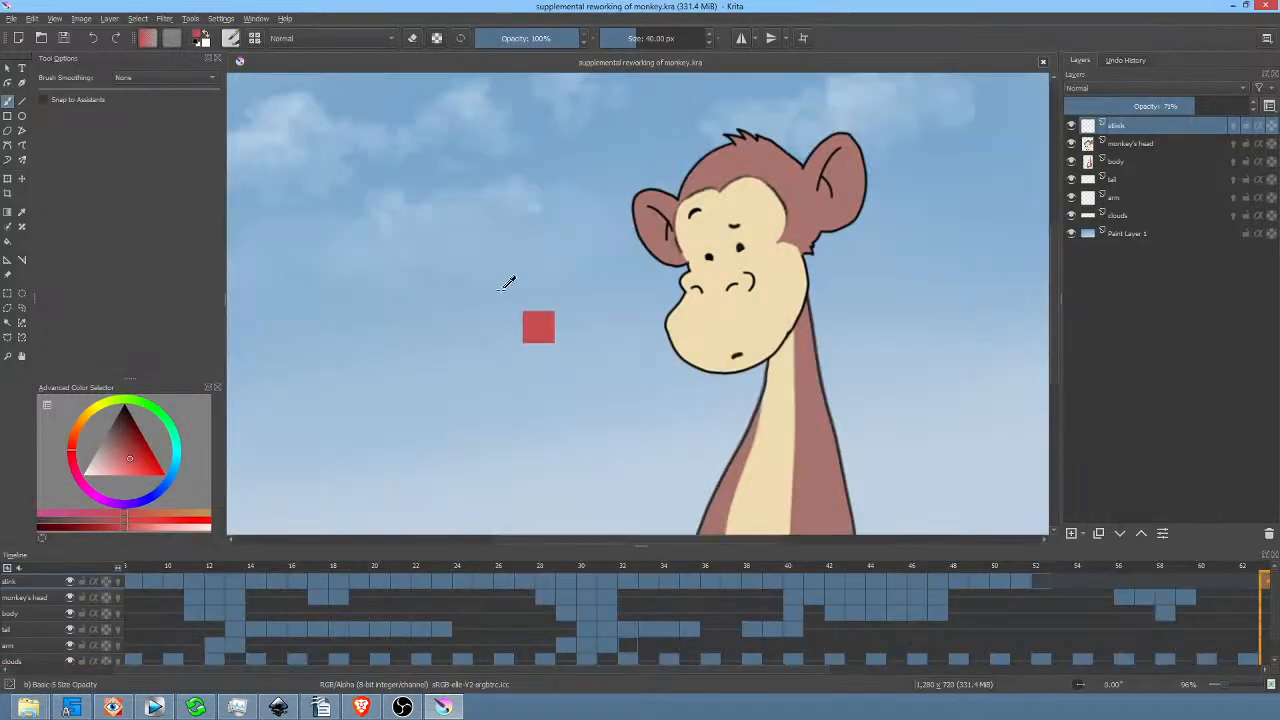
pyautogui.hotkey('ctrl', 'r')
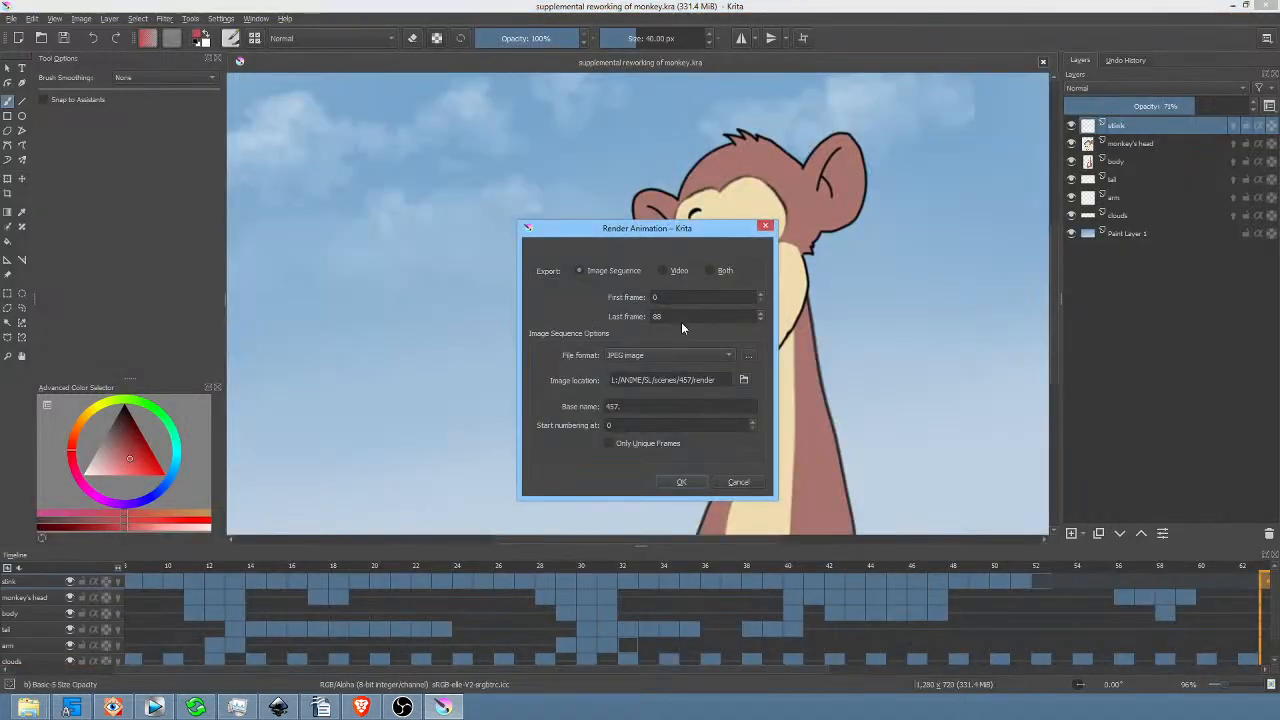
pyautogui.click(679, 482)
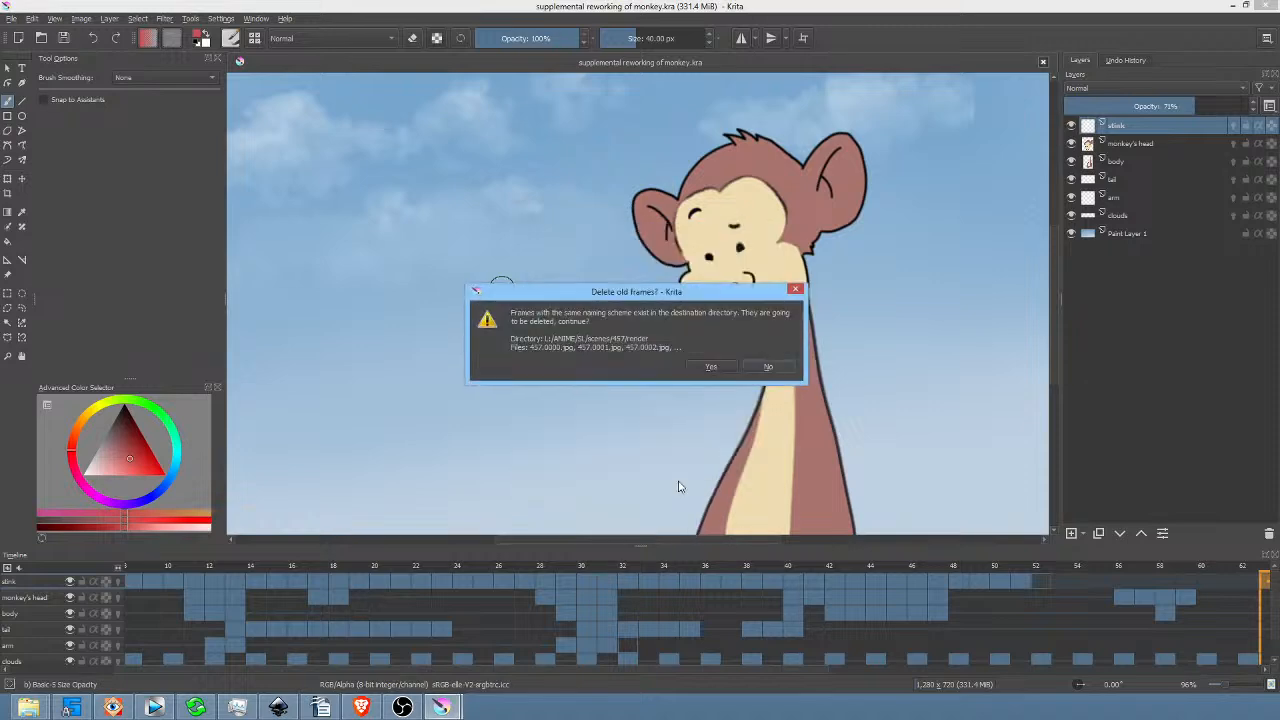
pyautogui.click(710, 367)
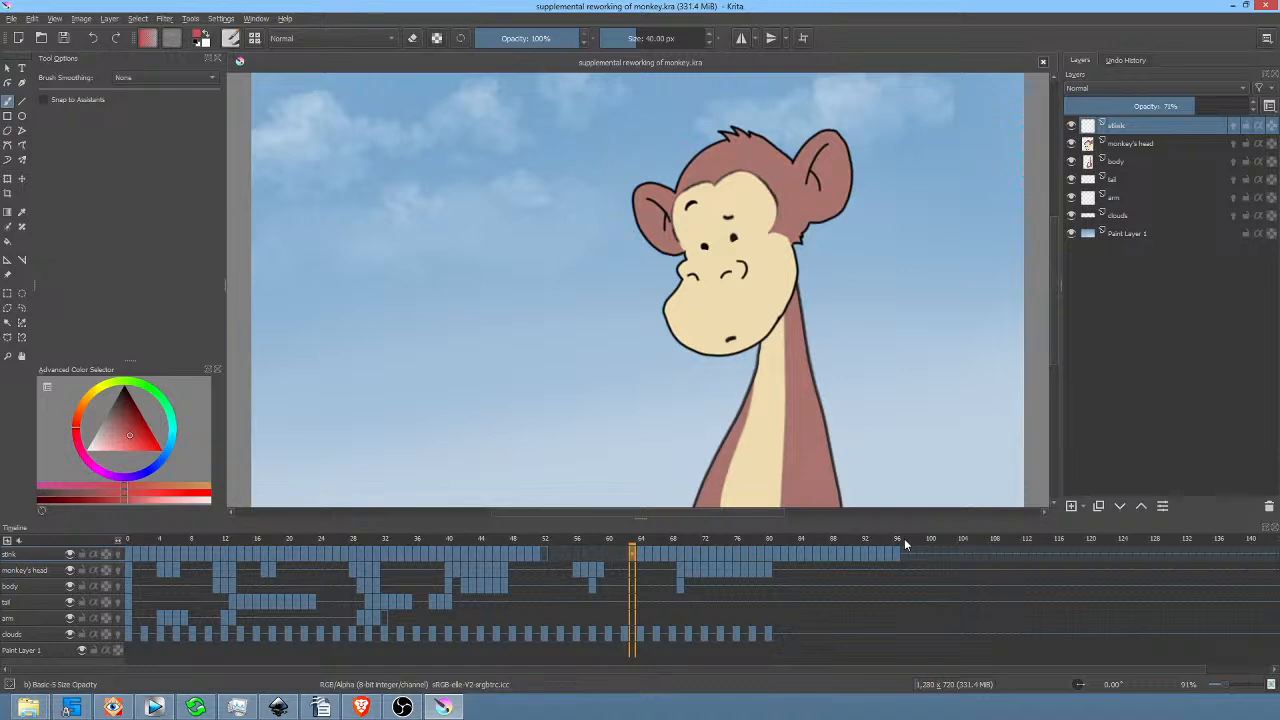
# Scrub the animation back to frame 0 and delete all JPEG frames from the 457\render folder in FastStone Image Viewer.
pyautogui.moveTo(893, 535); pyautogui.dragTo(118, 553)
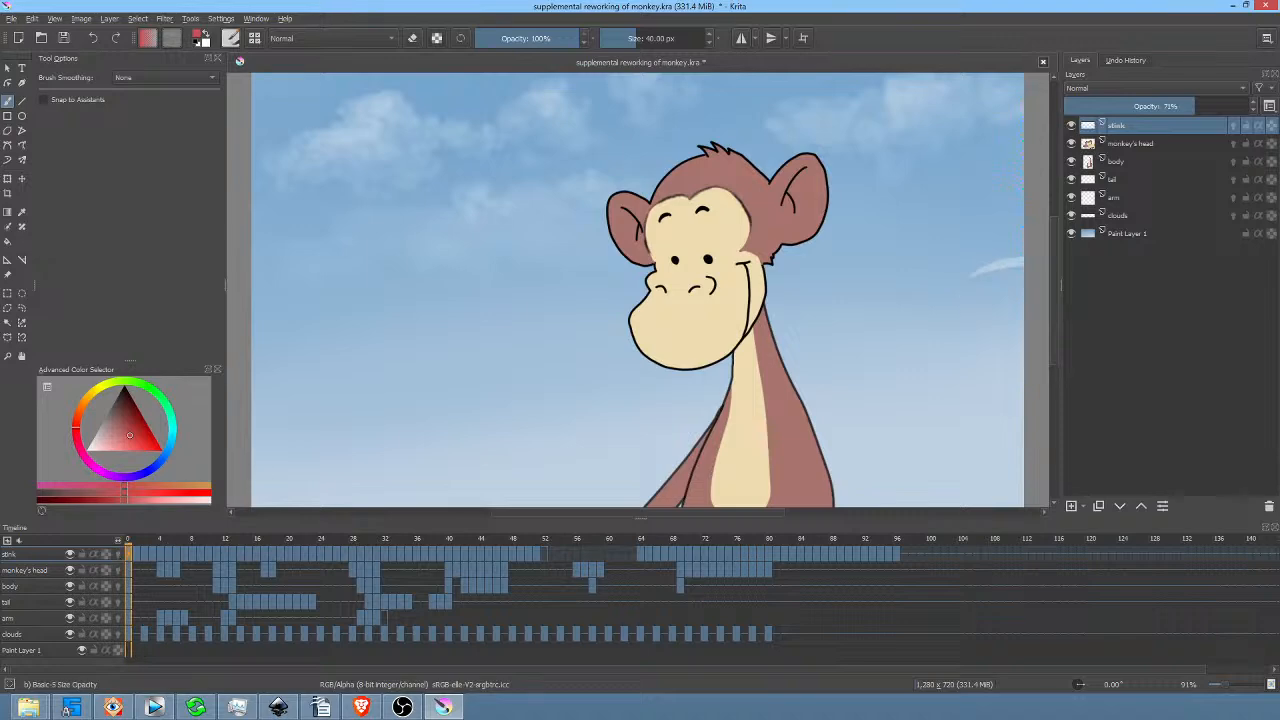
pyautogui.hotkey('alt', 'Tab')
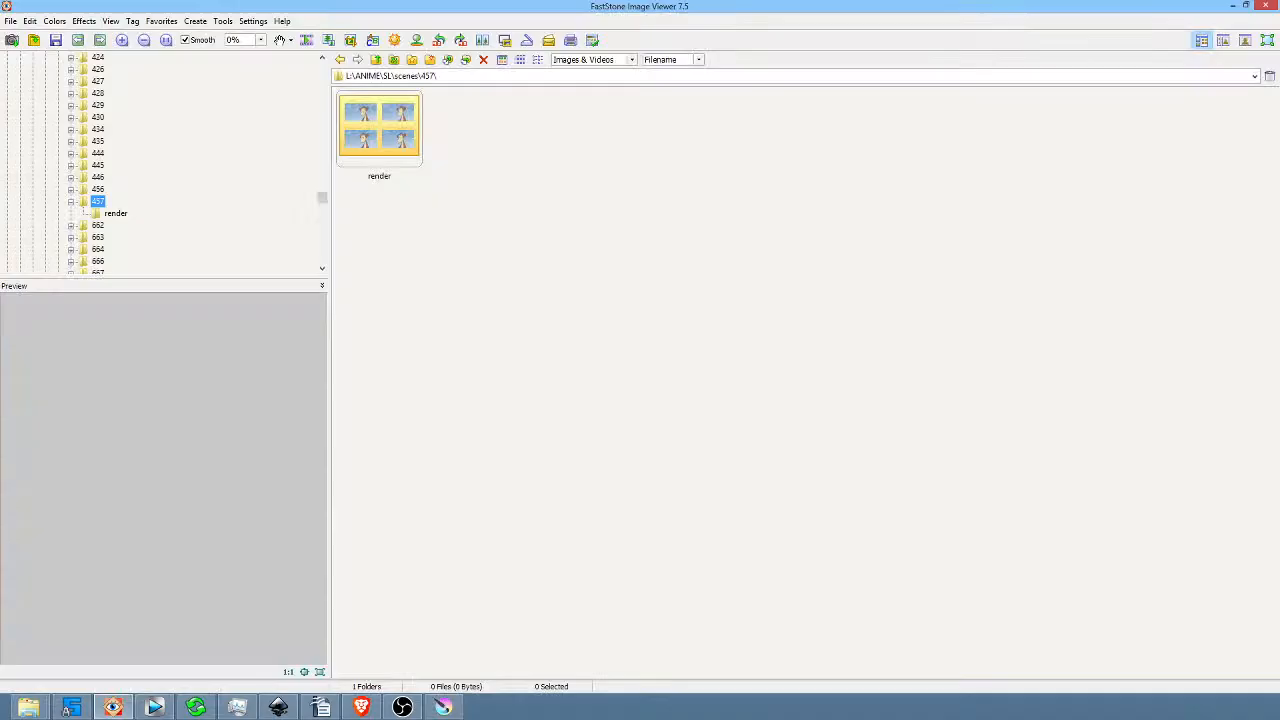
pyautogui.doubleClick(380, 124)
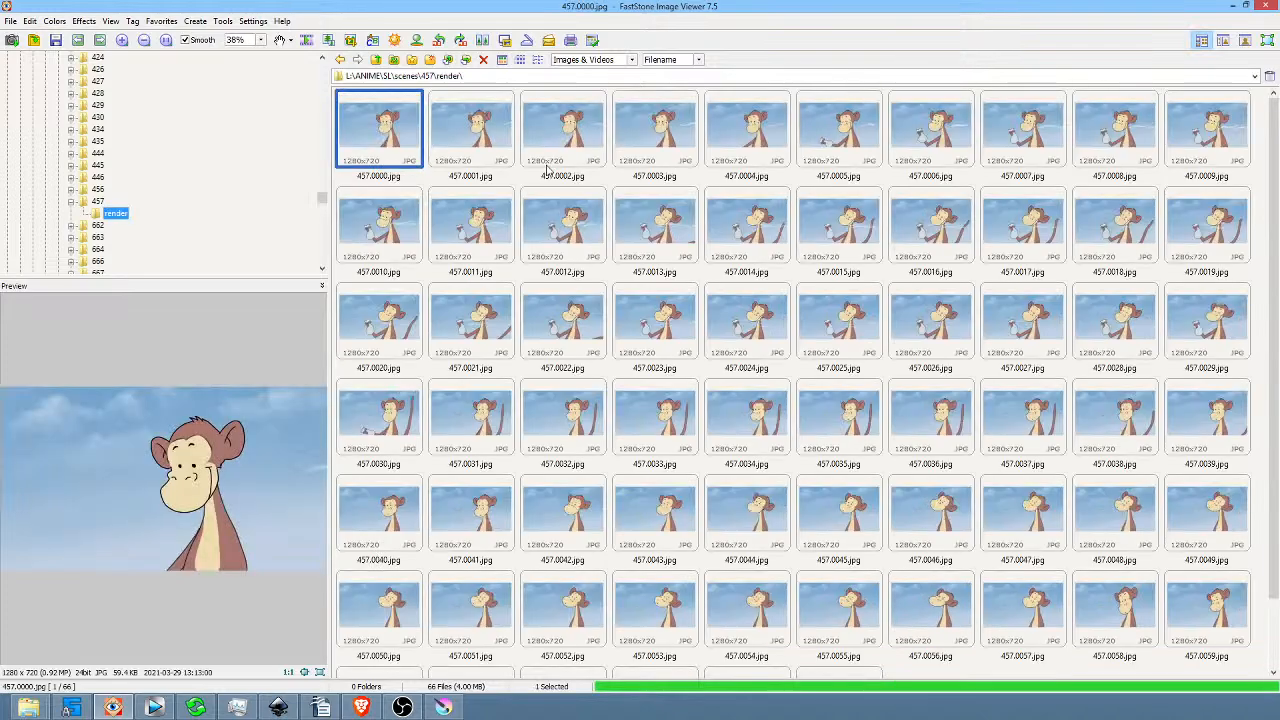
pyautogui.hotkey('ctrl', 'a')
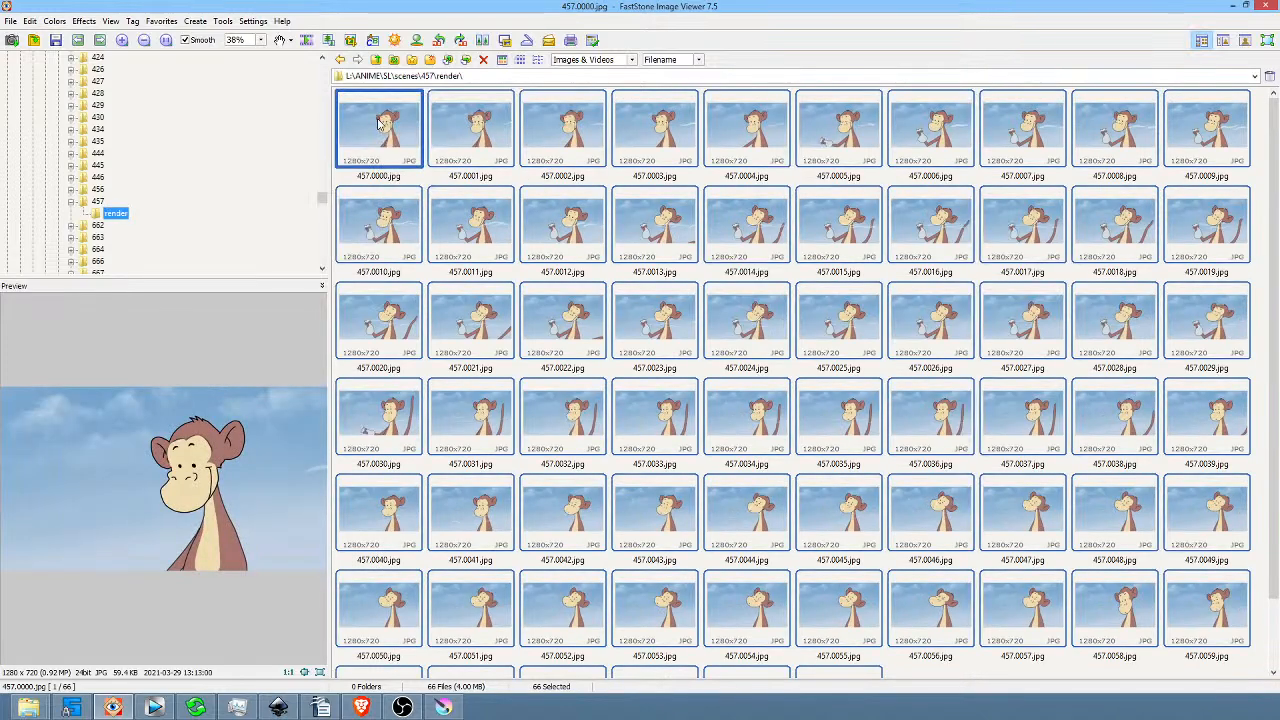
pyautogui.press('Delete')
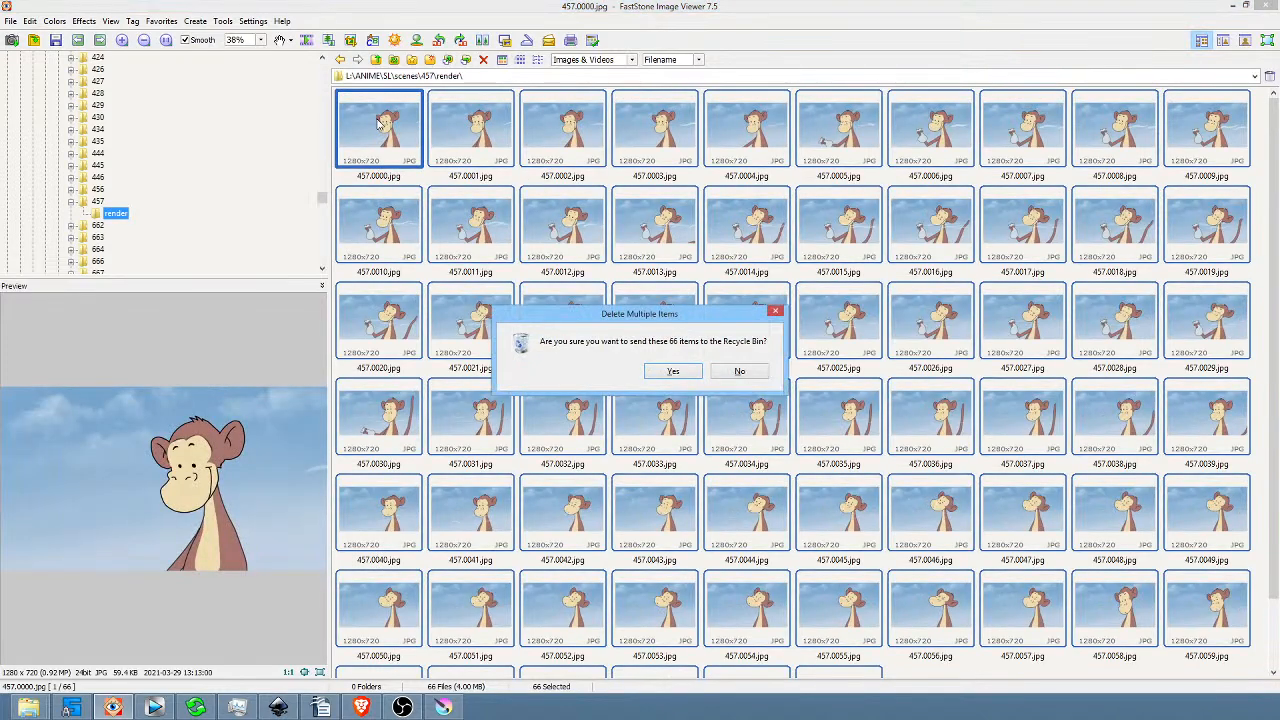
pyautogui.click(694, 372)
# In Krita, render frames 0 to 88 as a PNG image sequence with base name "457." into scenes/457/render.
pyautogui.click(443, 707)
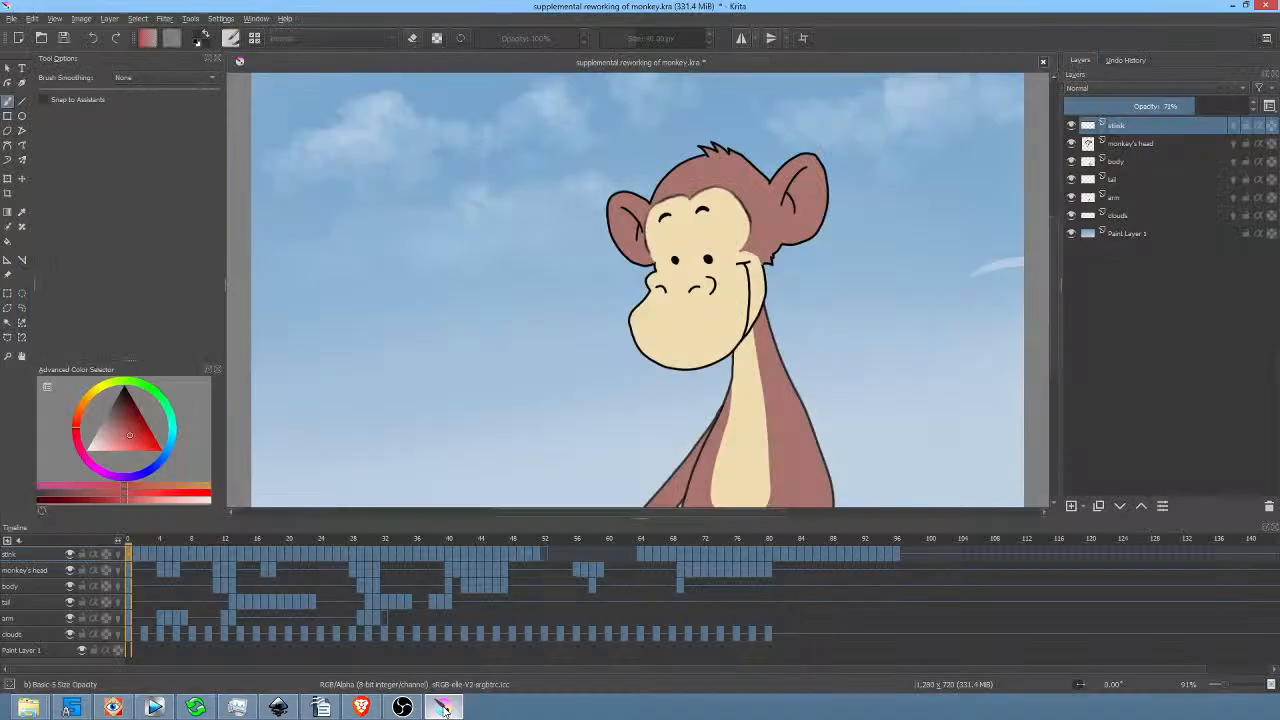
pyautogui.hotkey('ctrl', 'shift', 'r')
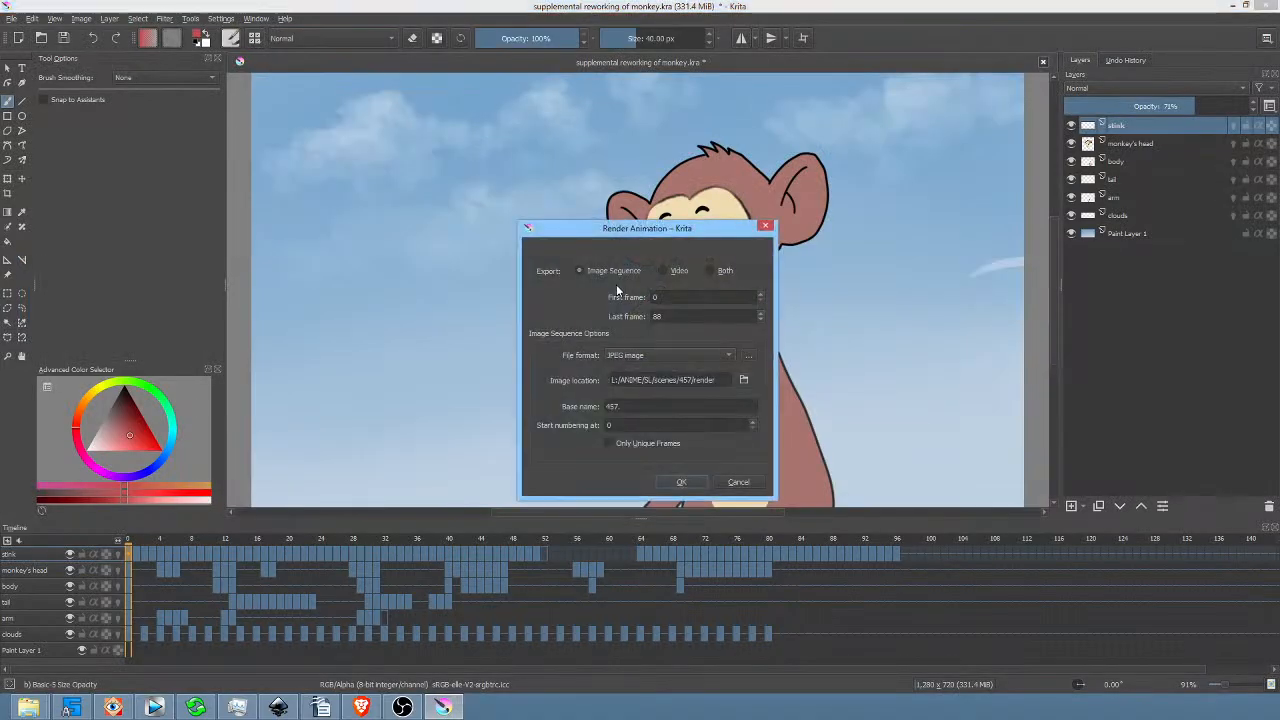
pyautogui.click(645, 355)
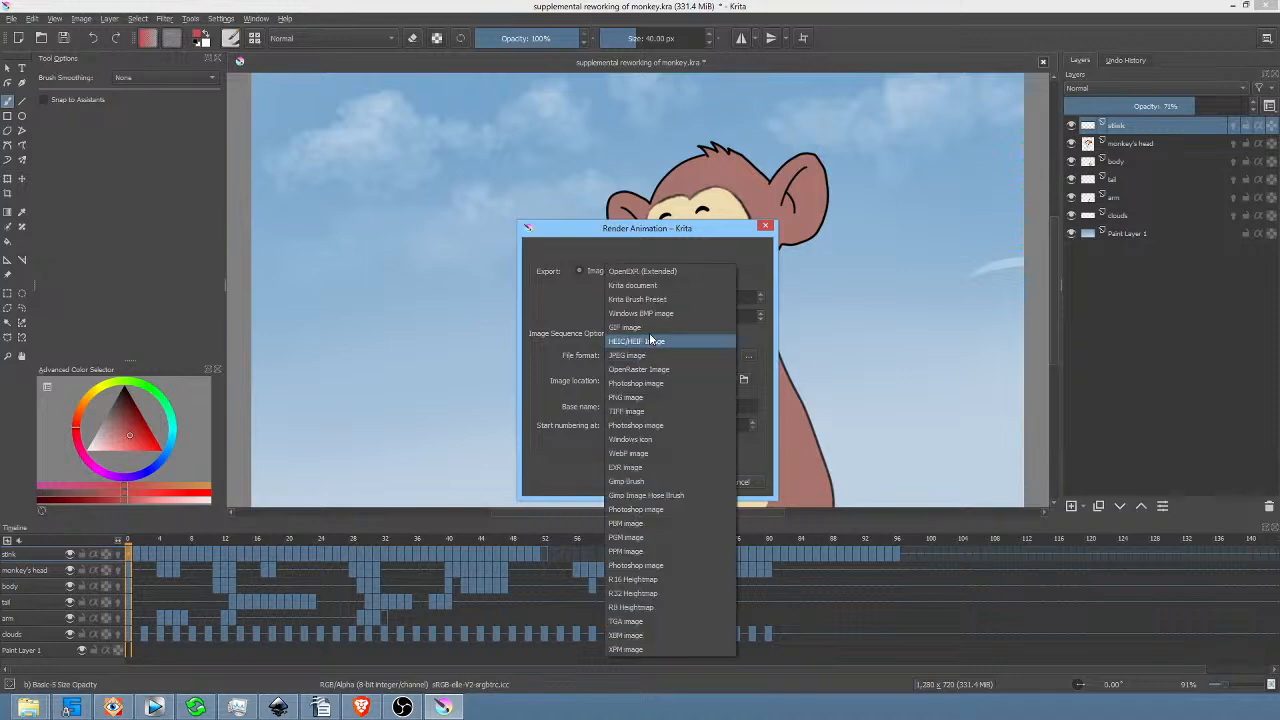
pyautogui.click(630, 397)
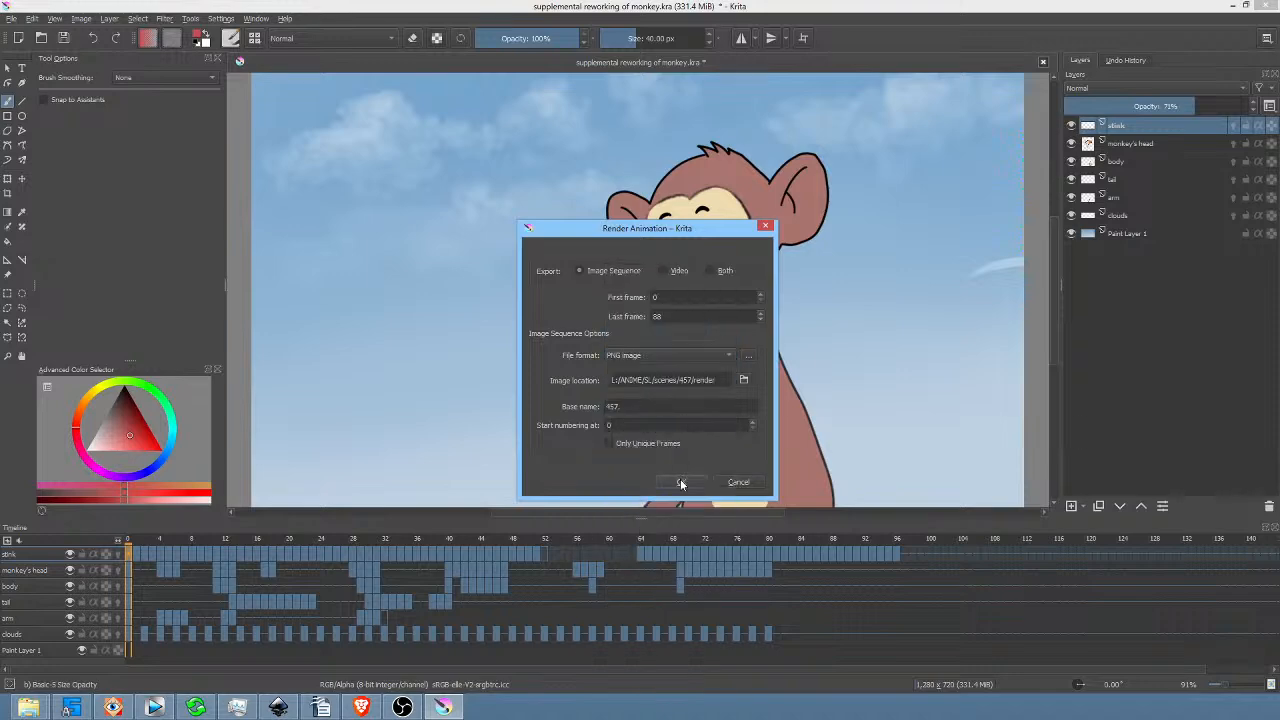
pyautogui.click(680, 482)
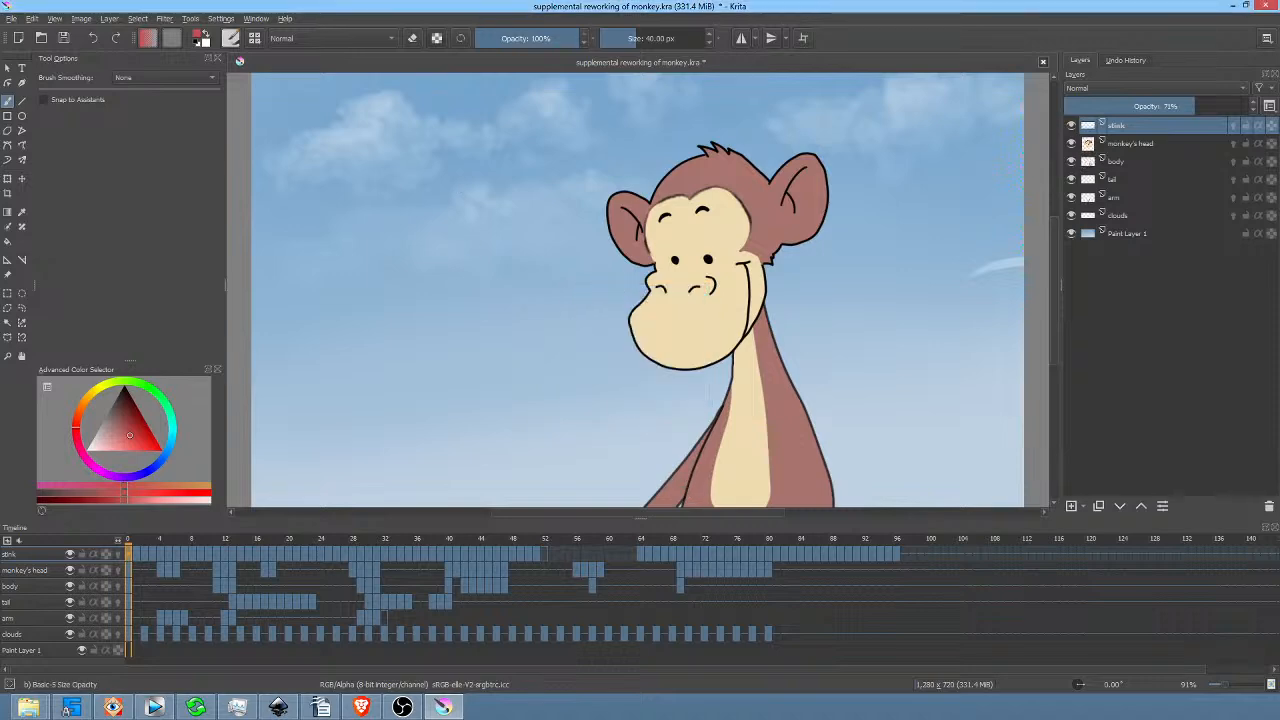
# Switch to Vegas Pro, place the cursor at the end of the first 456 clip and import 457.0000.png to 457.0088.png as a sequence.
pyautogui.hotkey('alt', 'Tab')
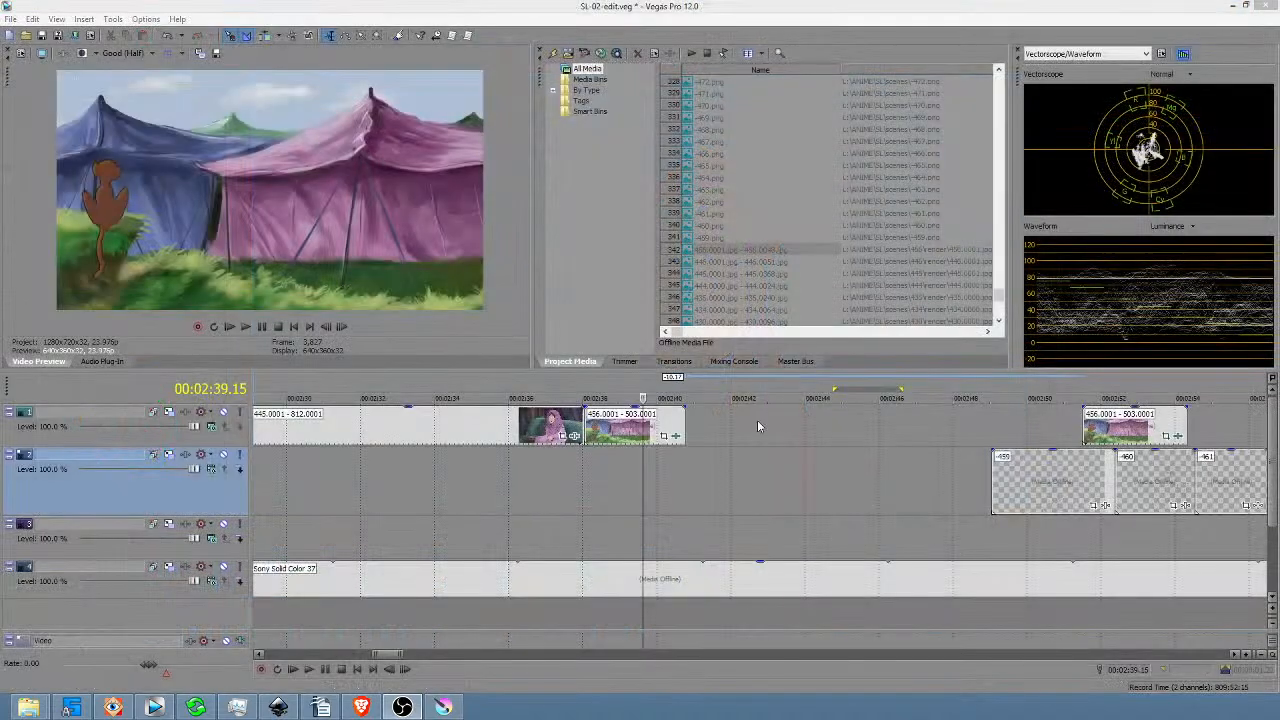
pyautogui.click(686, 430)
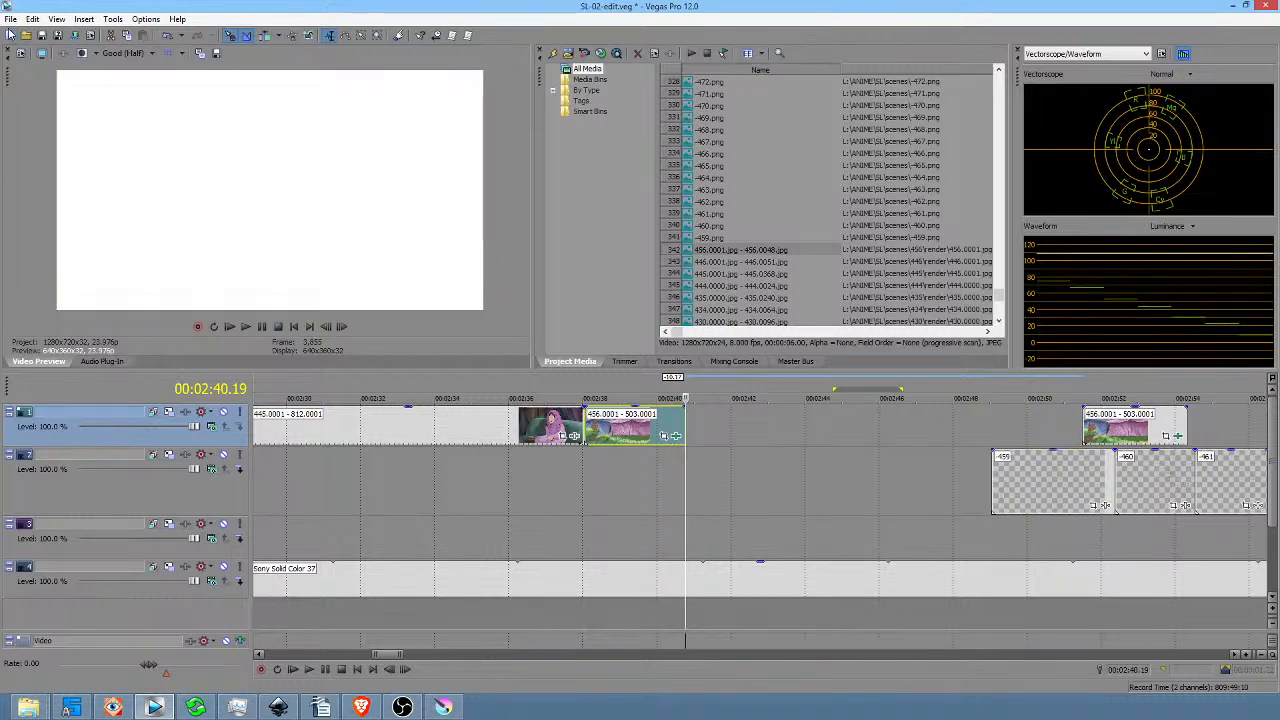
pyautogui.click(569, 54)
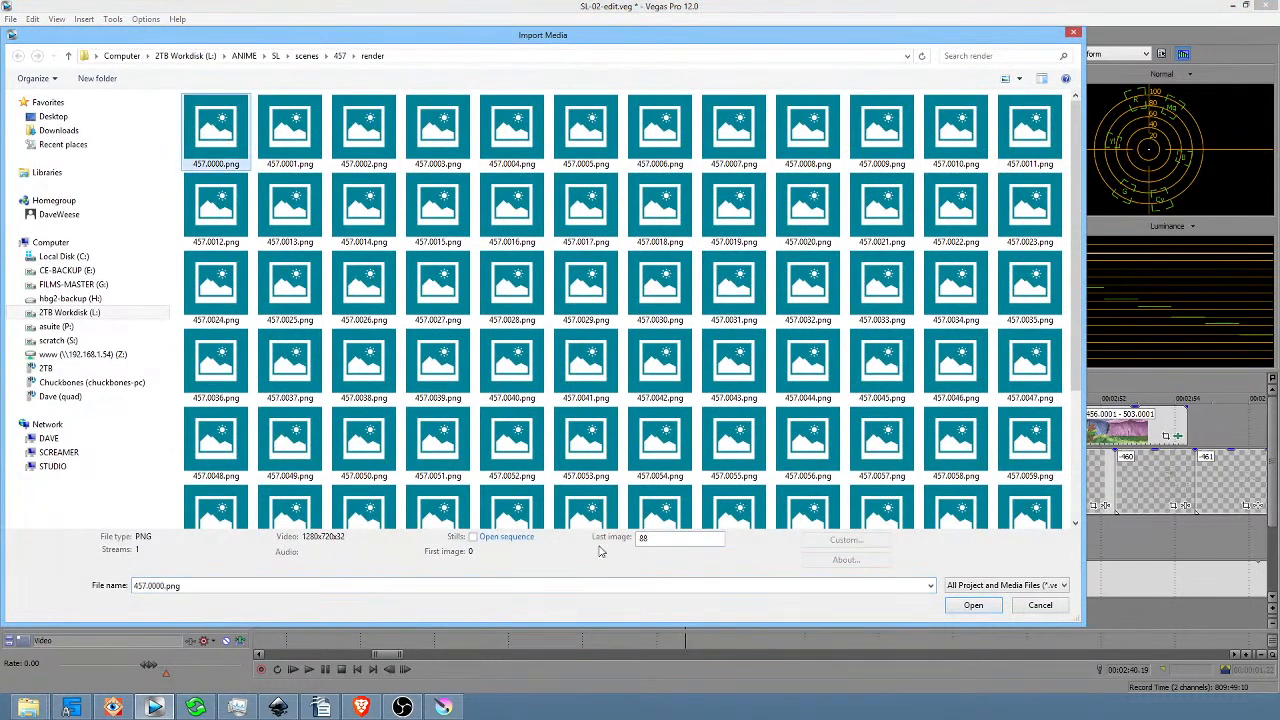
pyautogui.click(486, 538)
pyautogui.click(986, 606)
# Set the frame rate of the imported 457 PNG sequence to 8 fps in its media properties.
pyautogui.click(700, 312)
pyautogui.write('8')
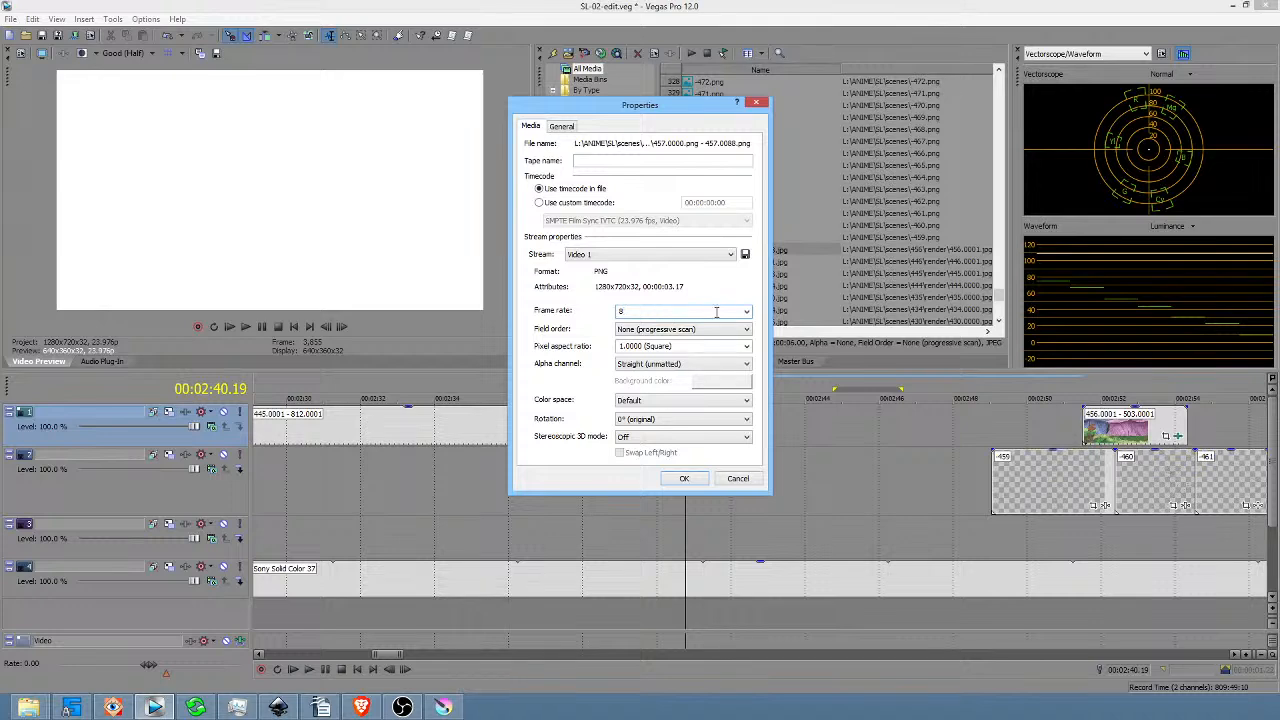
pyautogui.click(683, 480)
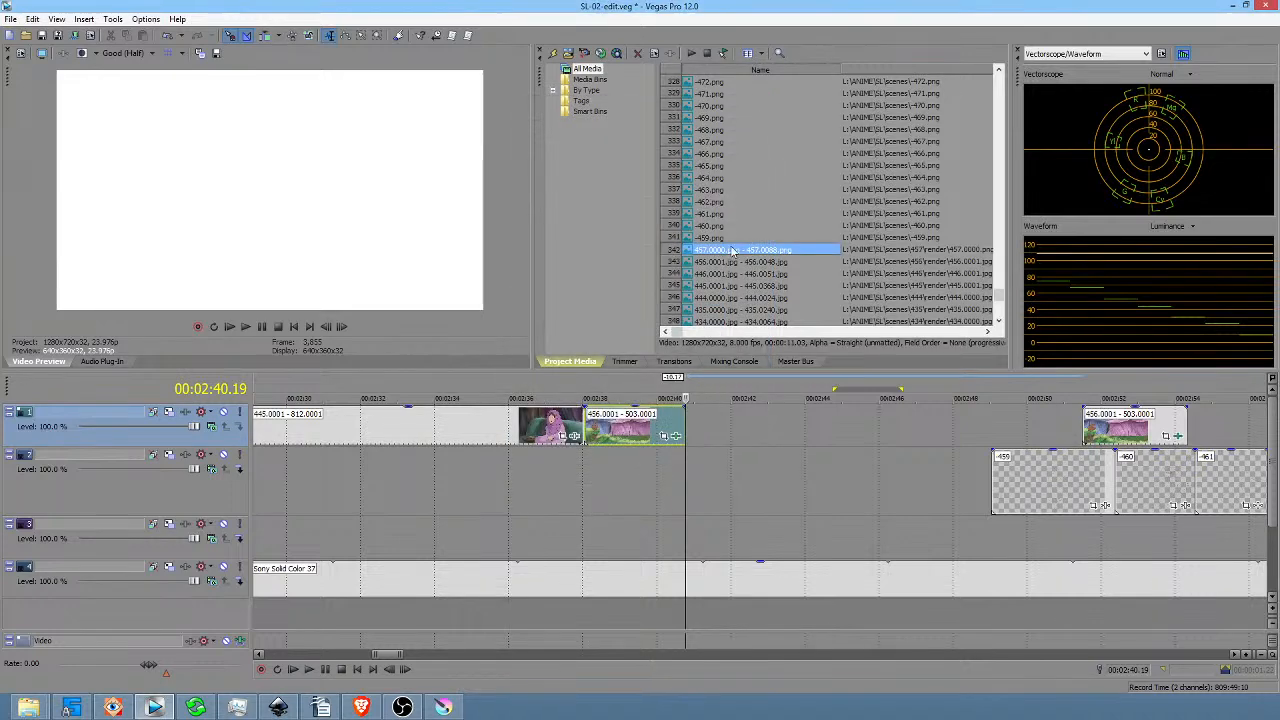
# Place the 457 sequence on track 1 right after the first 456 clip and line up the second 456 clip and the -459 onward clips behind it.
pyautogui.moveTo(748, 410); pyautogui.dragTo(686, 429)
pyautogui.moveTo(1130, 428); pyautogui.dragTo(1137, 432)
pyautogui.moveTo(1045, 505); pyautogui.dragTo(1245, 518)
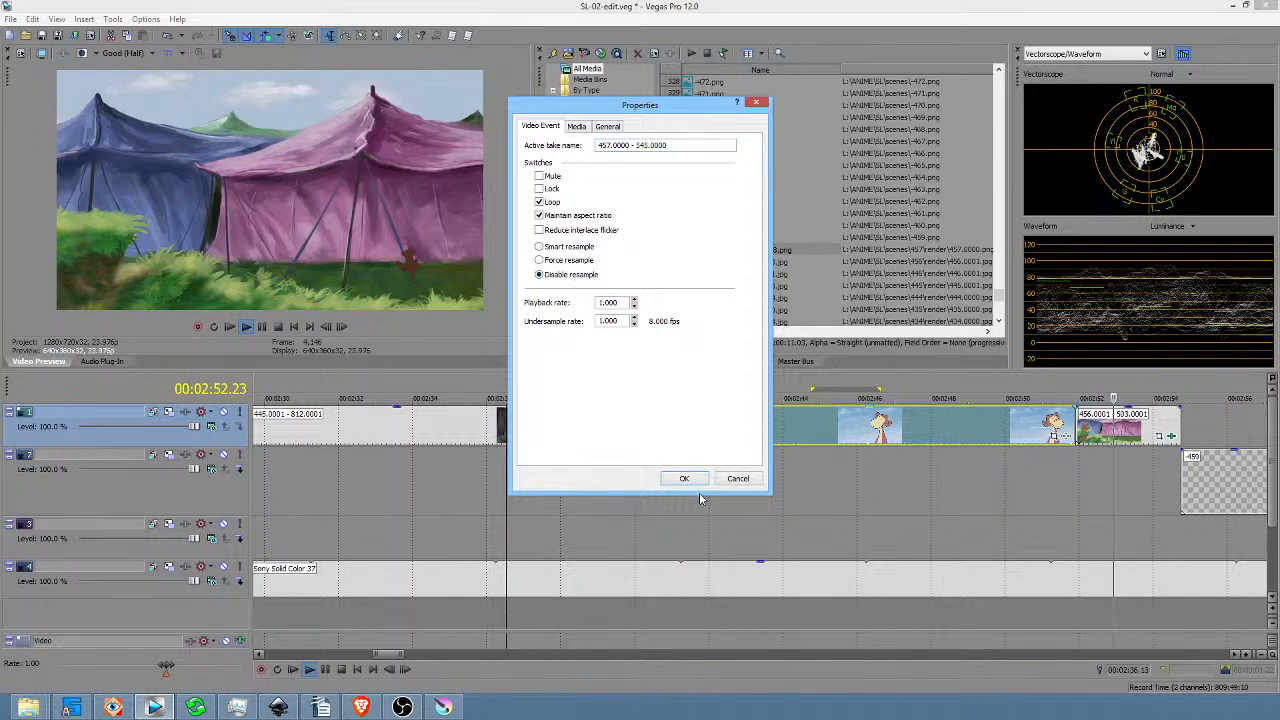
# Disable resampling for the 457 event and play the edit from within the first 456 clip.
pyautogui.click(677, 477)
pyautogui.click(618, 465)
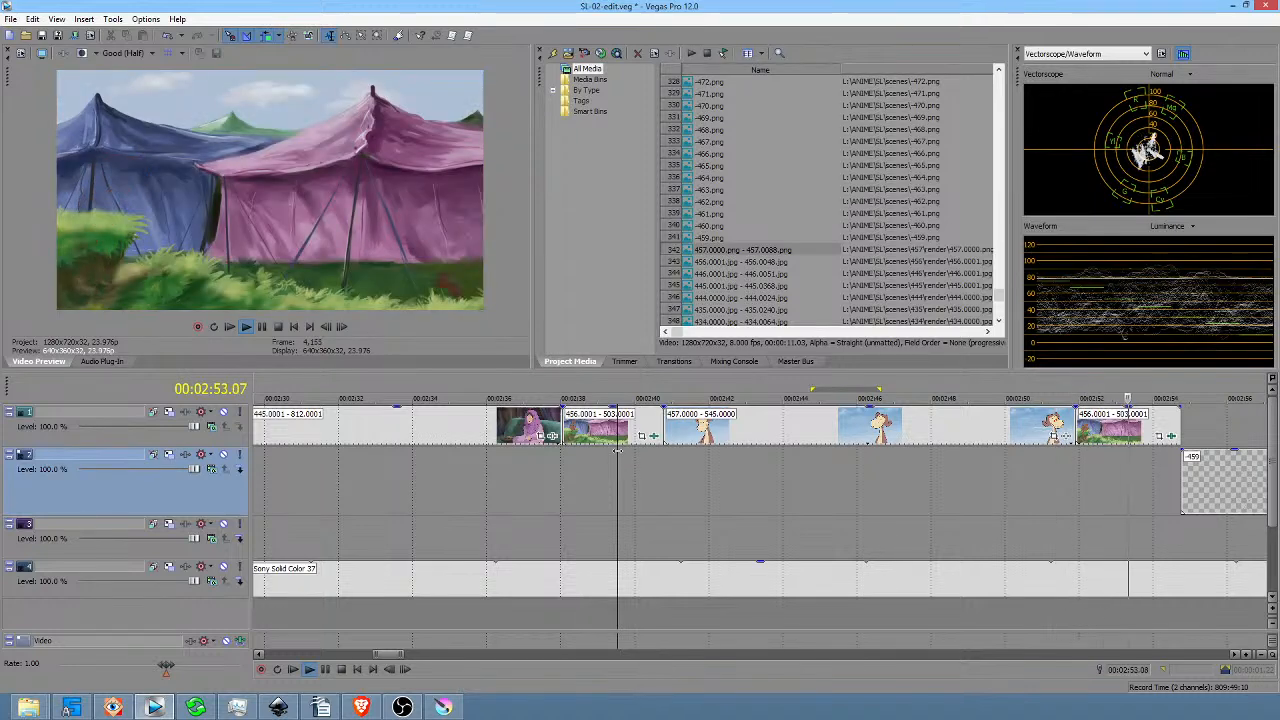
pyautogui.press('space')
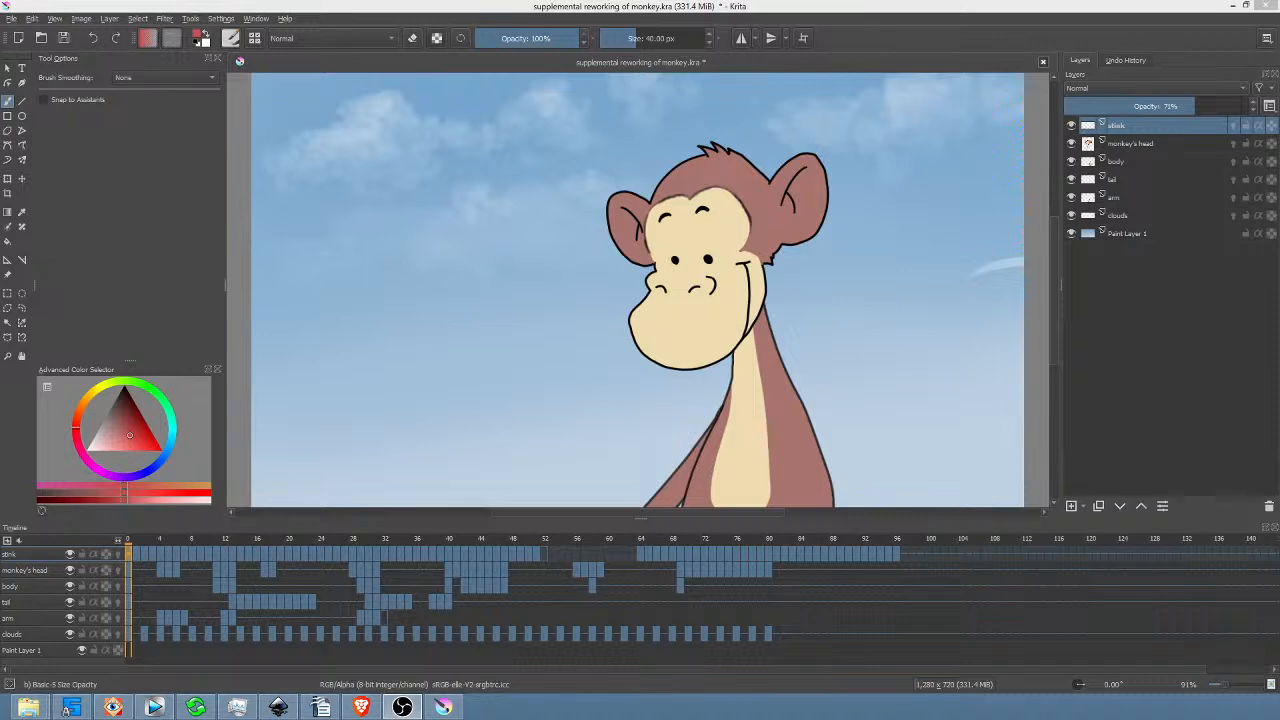
# In Krita, view the monkey's head layer in isolation and return to the full picture.
pyautogui.click(1130, 144)
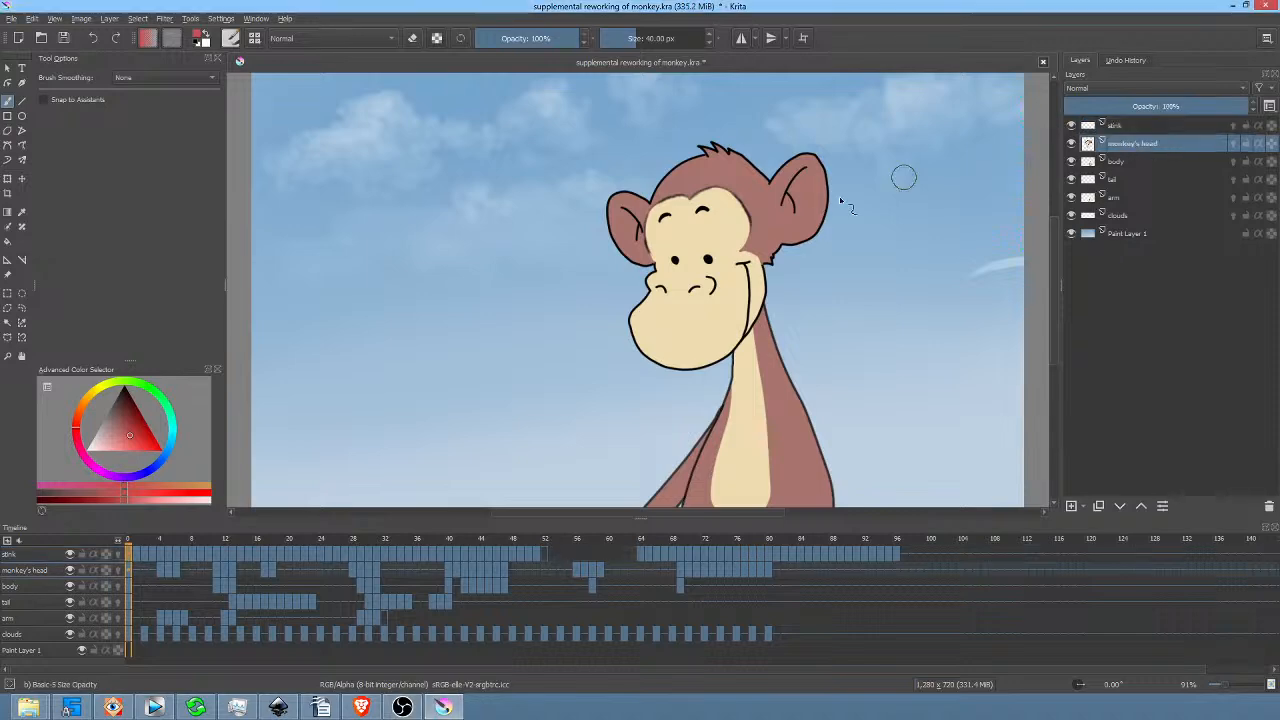
pyautogui.keyDown('alt'); pyautogui.click(1125, 144); pyautogui.keyUp('alt')
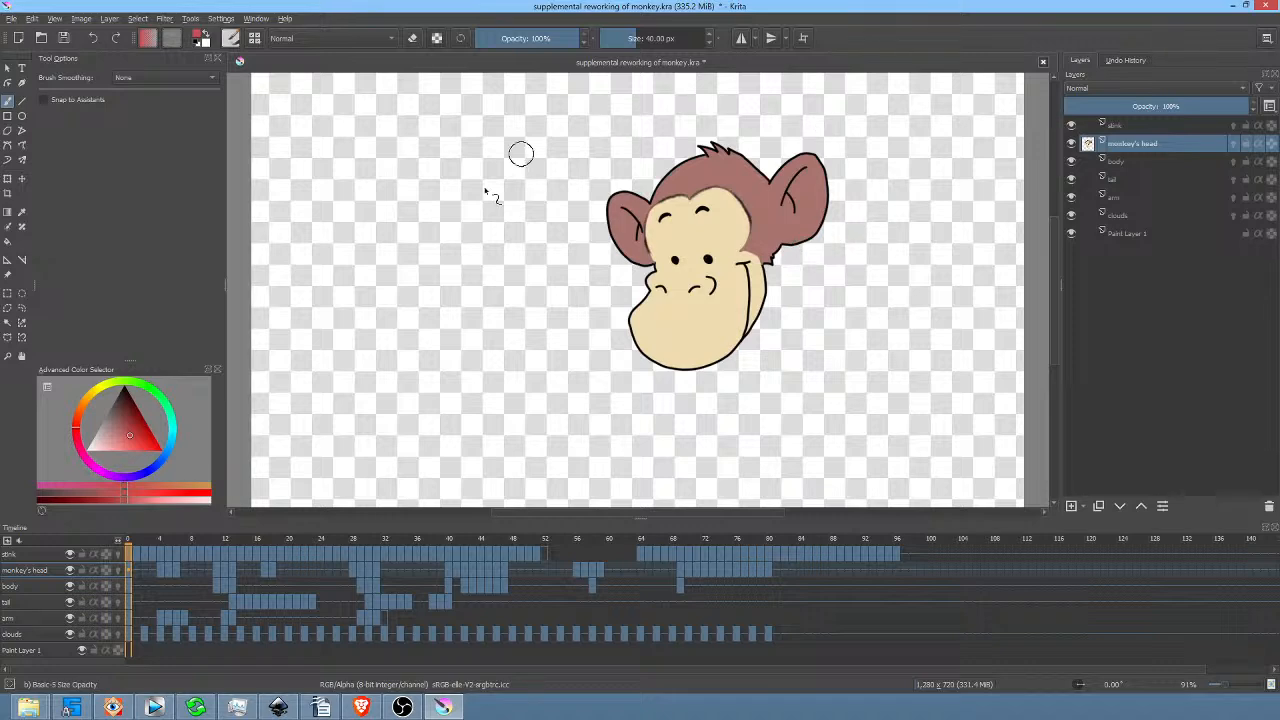
pyautogui.scroll(-5, 540, 230)
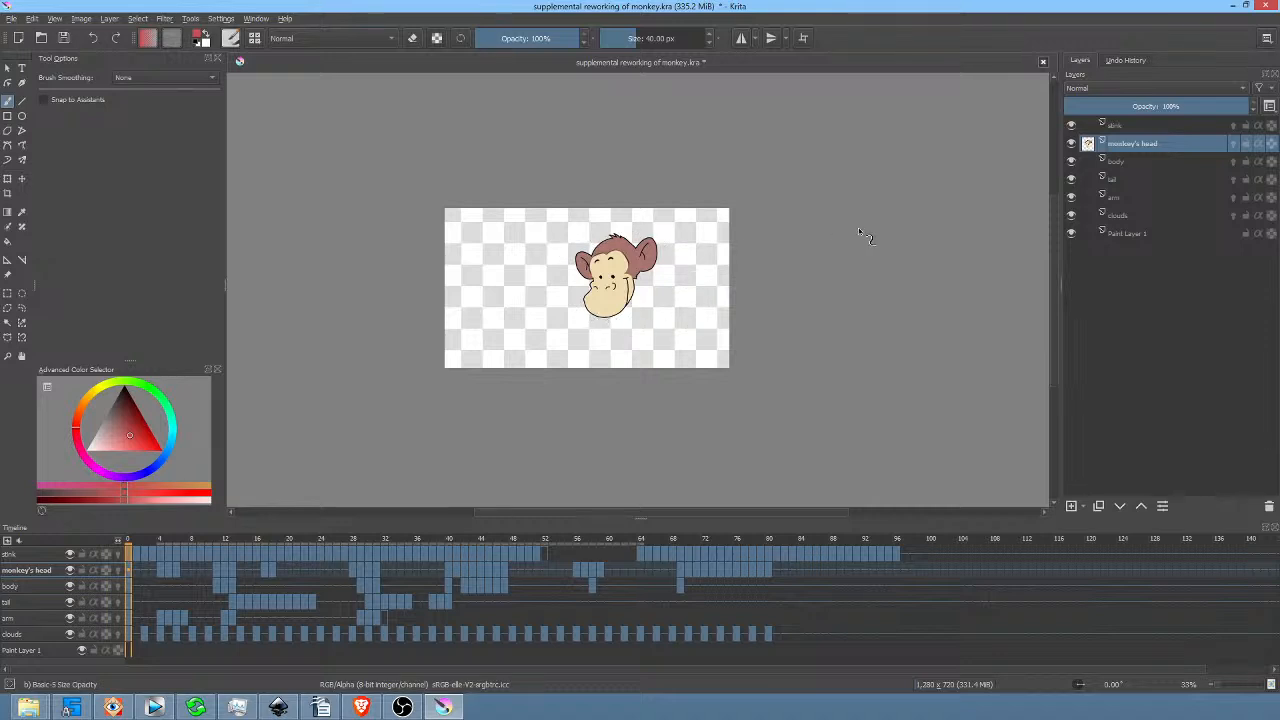
pyautogui.scroll(1, 696, 278)
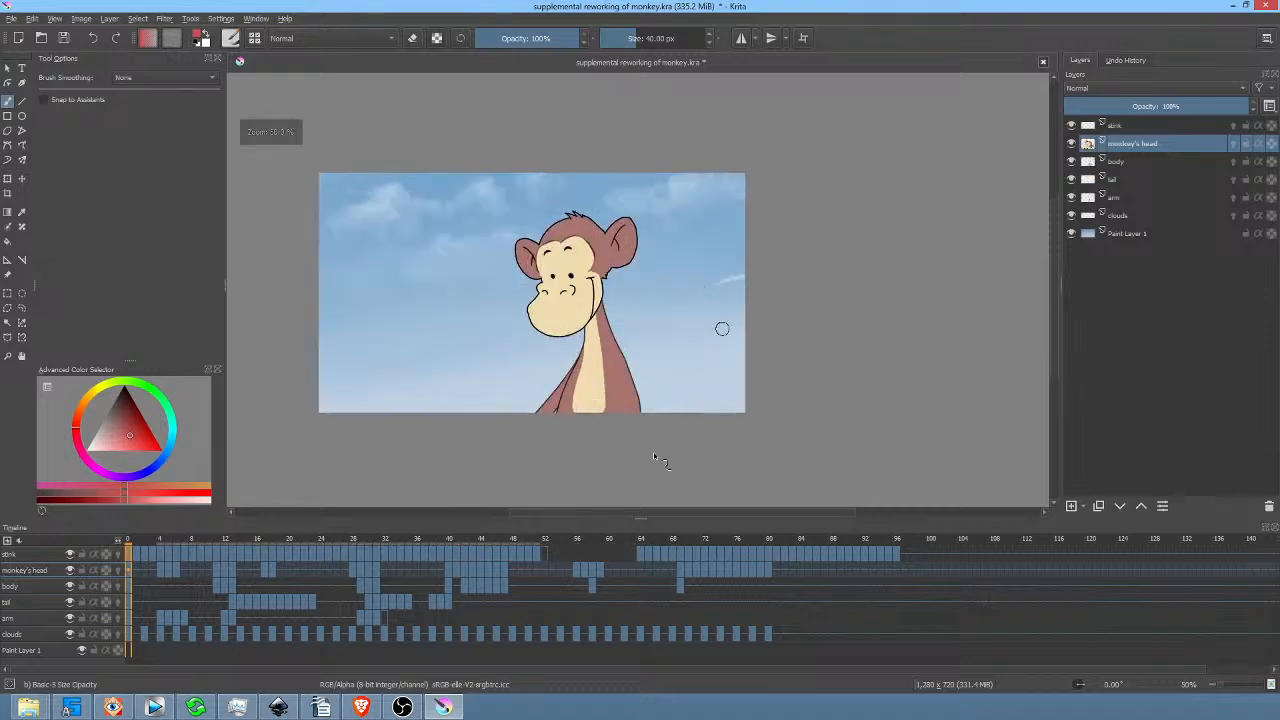
# Scrub through the later frames of the monkey animation past frame 96 and back to frame 0.
pyautogui.moveTo(131, 535); pyautogui.dragTo(530, 555)
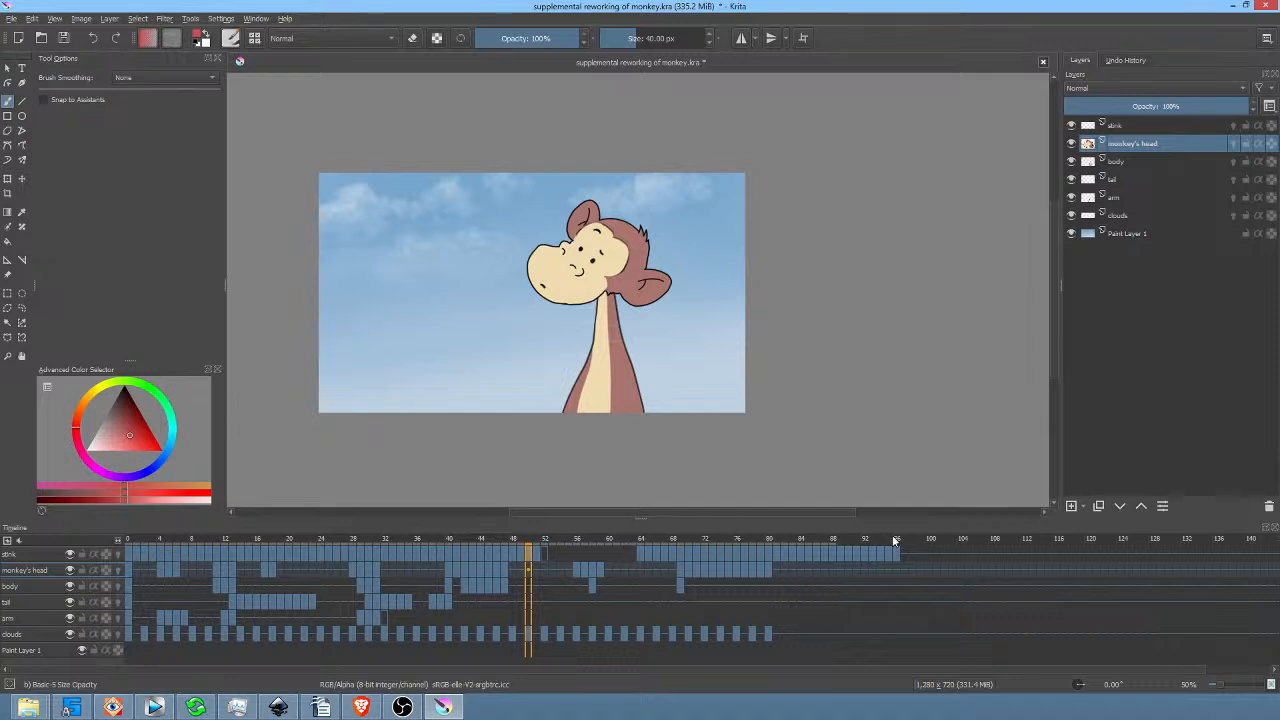
pyautogui.moveTo(890, 536); pyautogui.dragTo(663, 577)
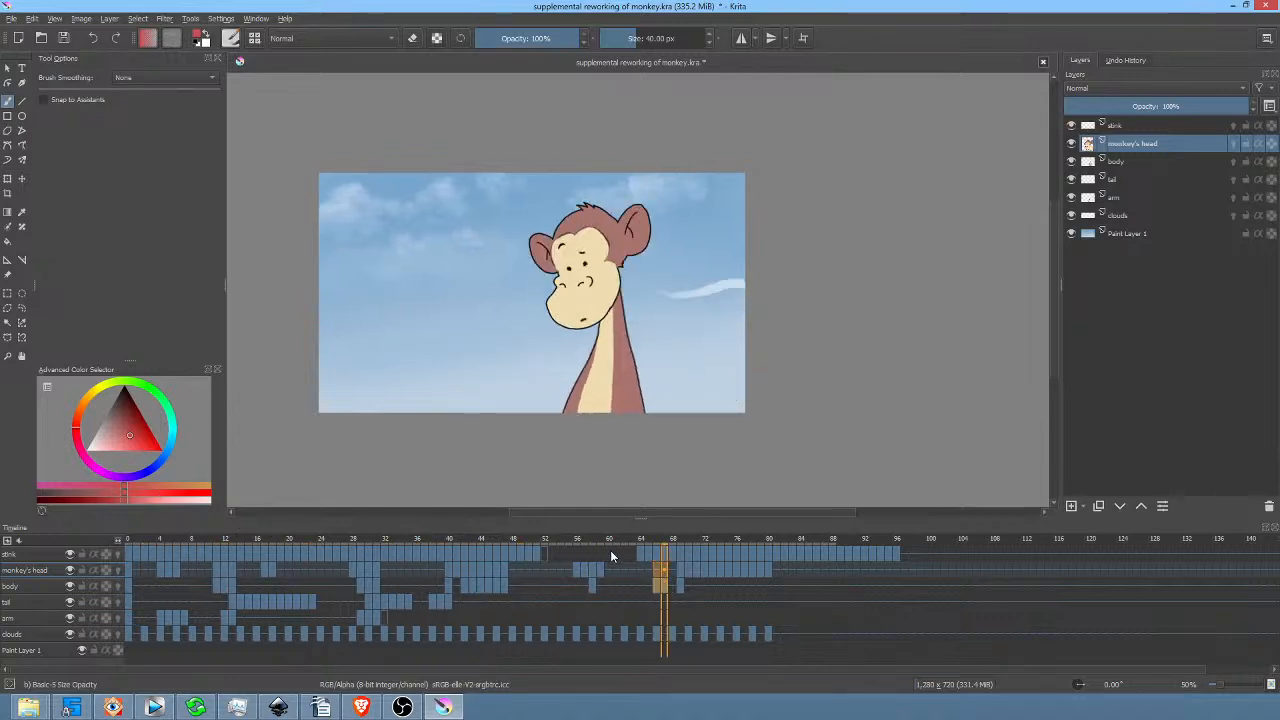
pyautogui.moveTo(608, 541); pyautogui.dragTo(776, 530)
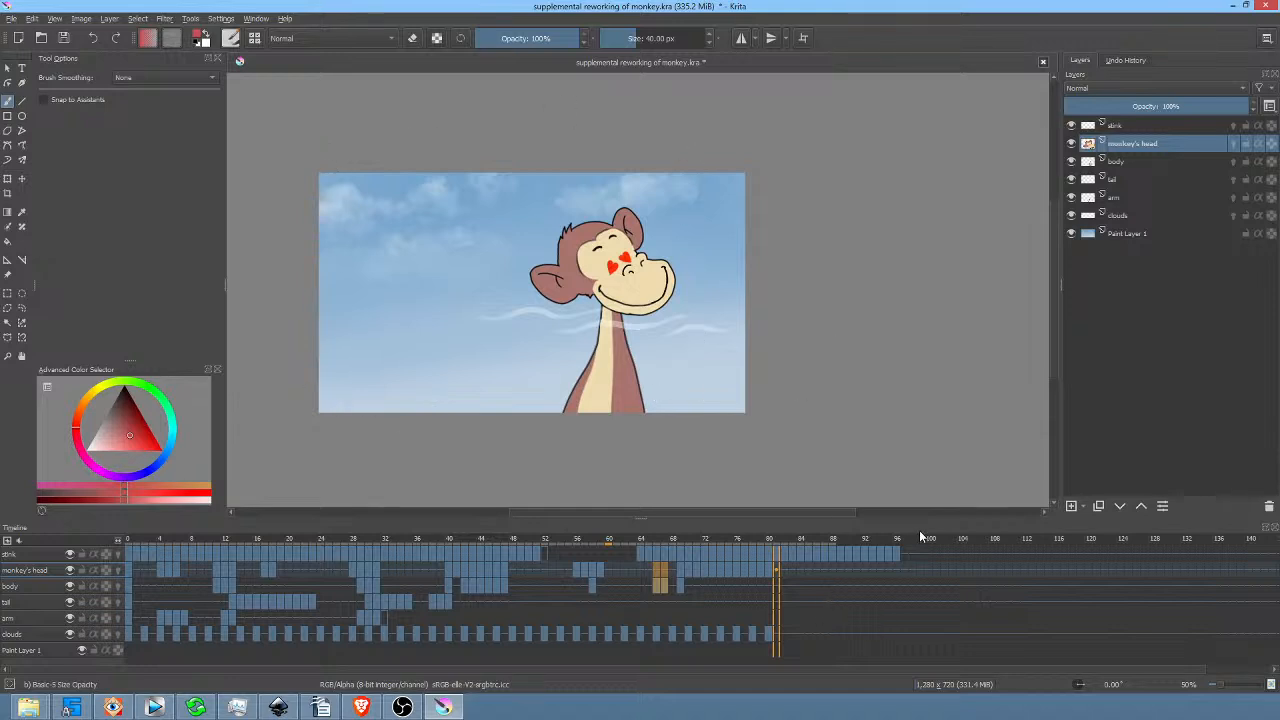
pyautogui.moveTo(910, 546); pyautogui.dragTo(92, 530)
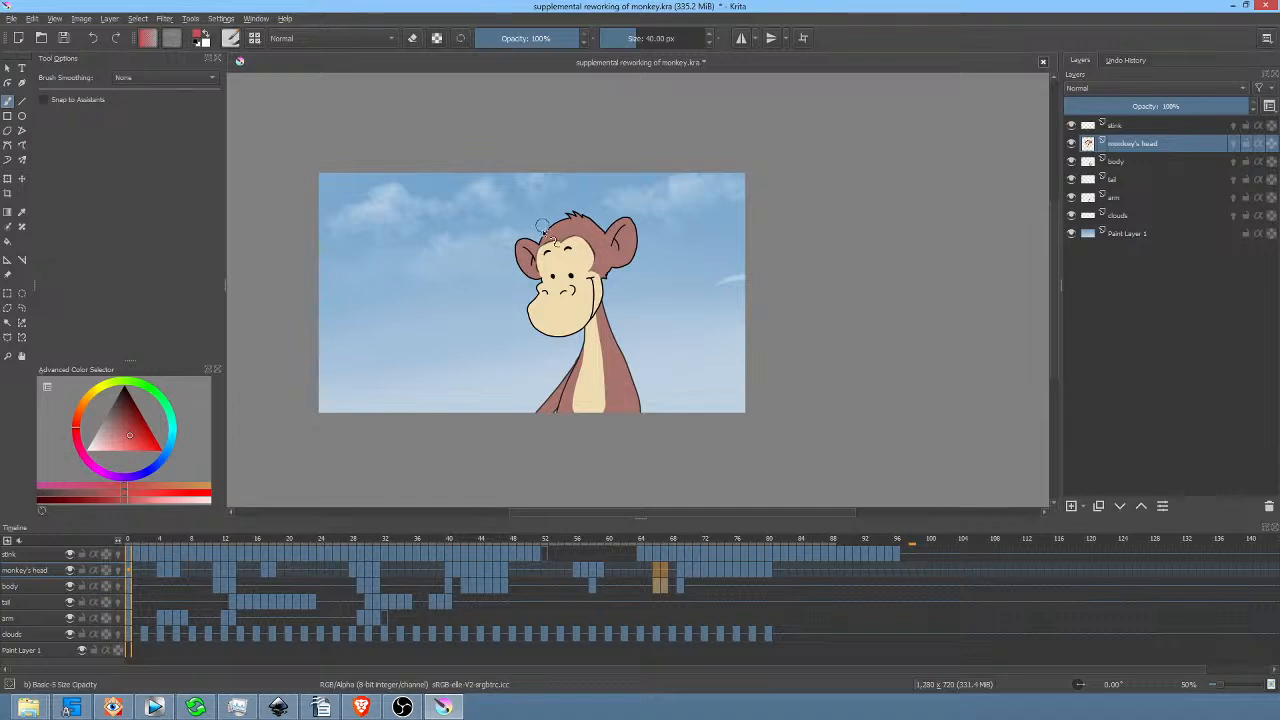
# Examine the monkey's head, bag and tail motion between frames 0 and 36 and across the whole animation.
pyautogui.moveTo(251, 541)
pyautogui.mouseDown()
pyautogui.moveTo(284, 541)
pyautogui.moveTo(224, 542)
pyautogui.moveTo(241, 541)
pyautogui.mouseUp()
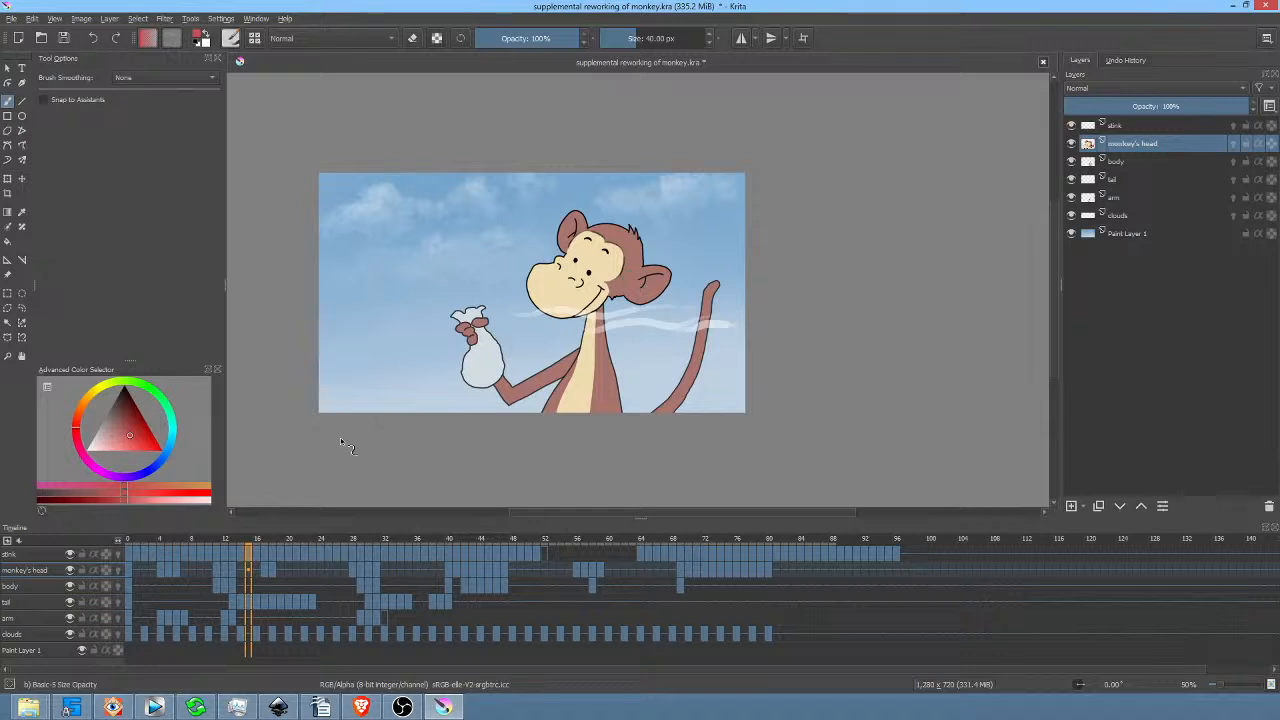
pyautogui.moveTo(218, 538); pyautogui.dragTo(417, 551)
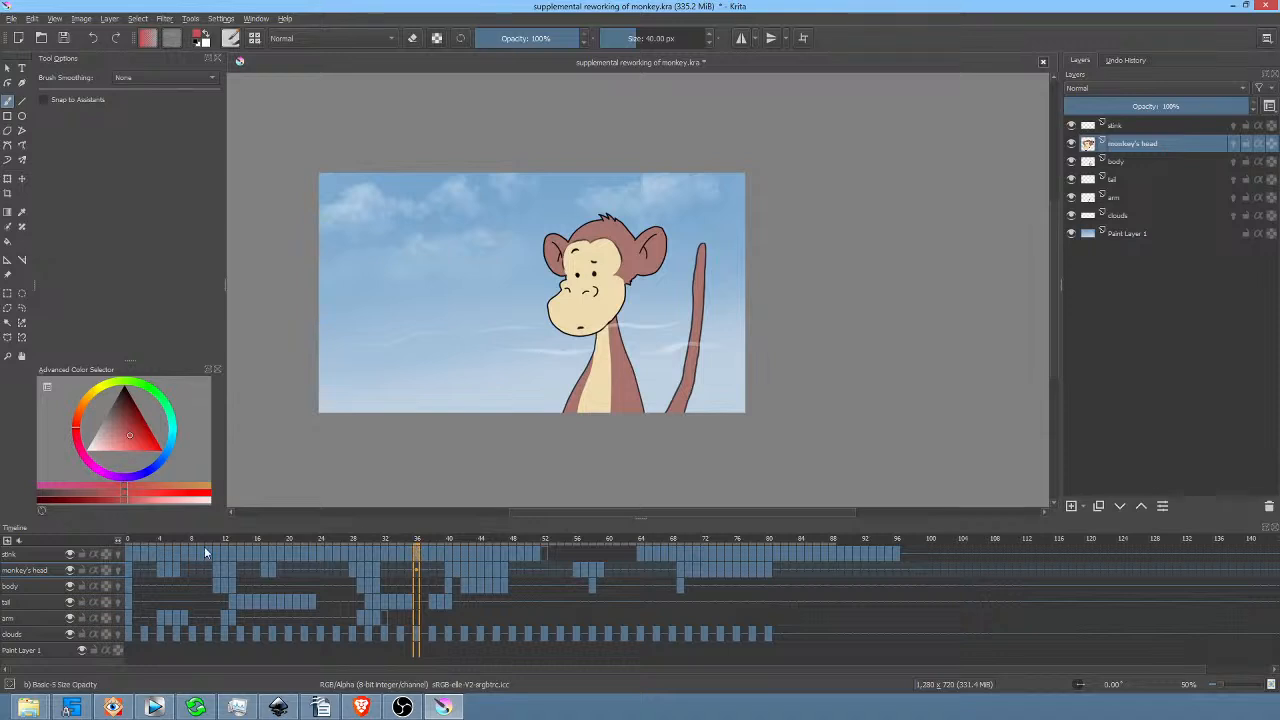
pyautogui.moveTo(126, 534); pyautogui.dragTo(241, 537)
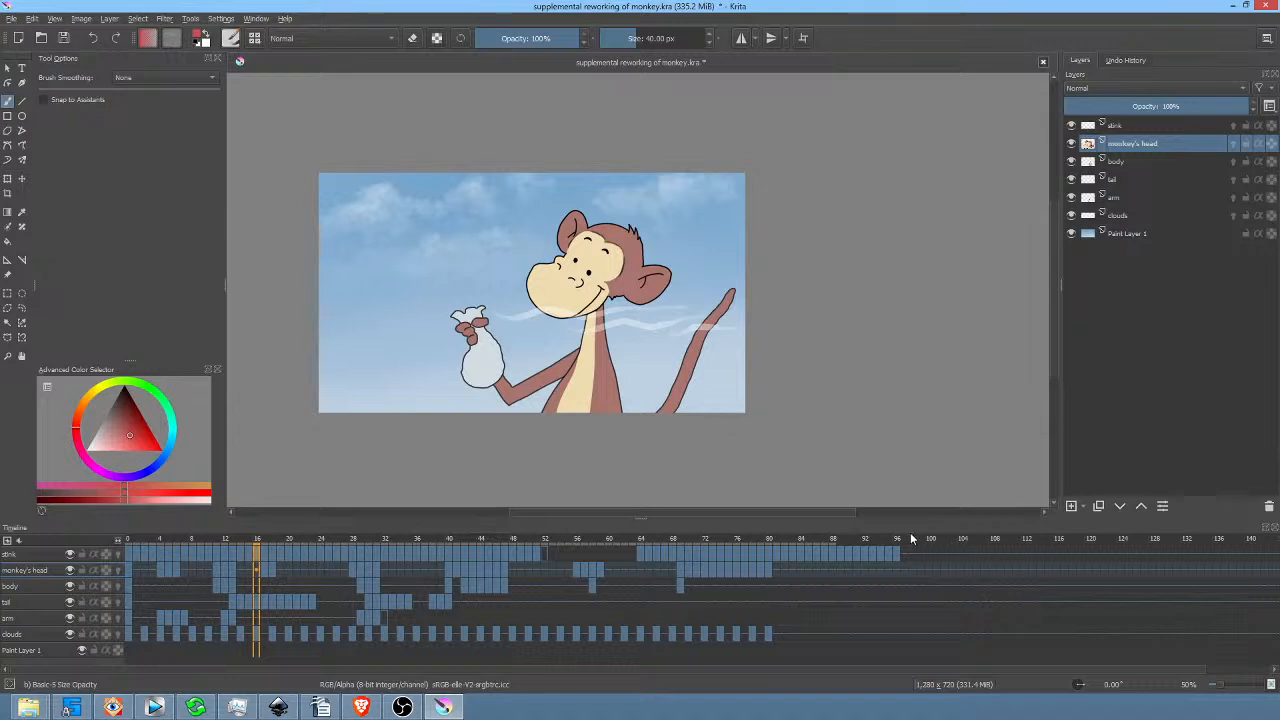
pyautogui.moveTo(902, 537); pyautogui.dragTo(128, 560)
pyautogui.press('space')
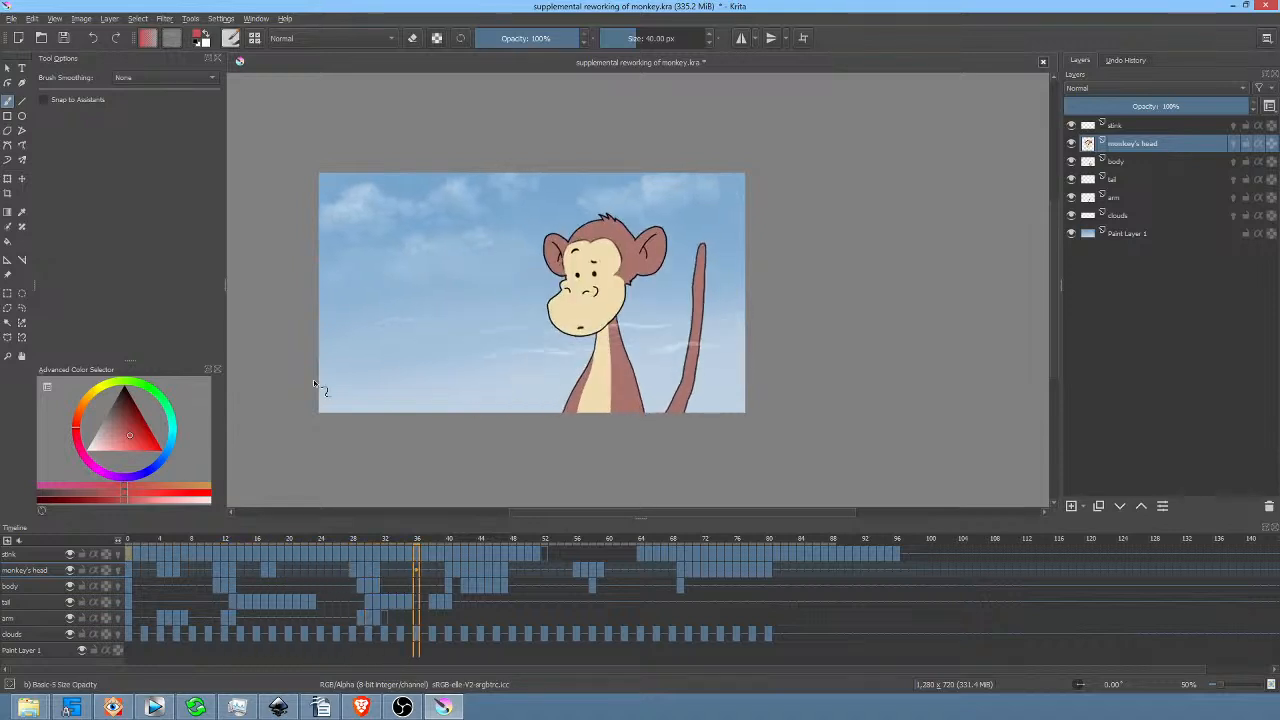
pyautogui.press('space')
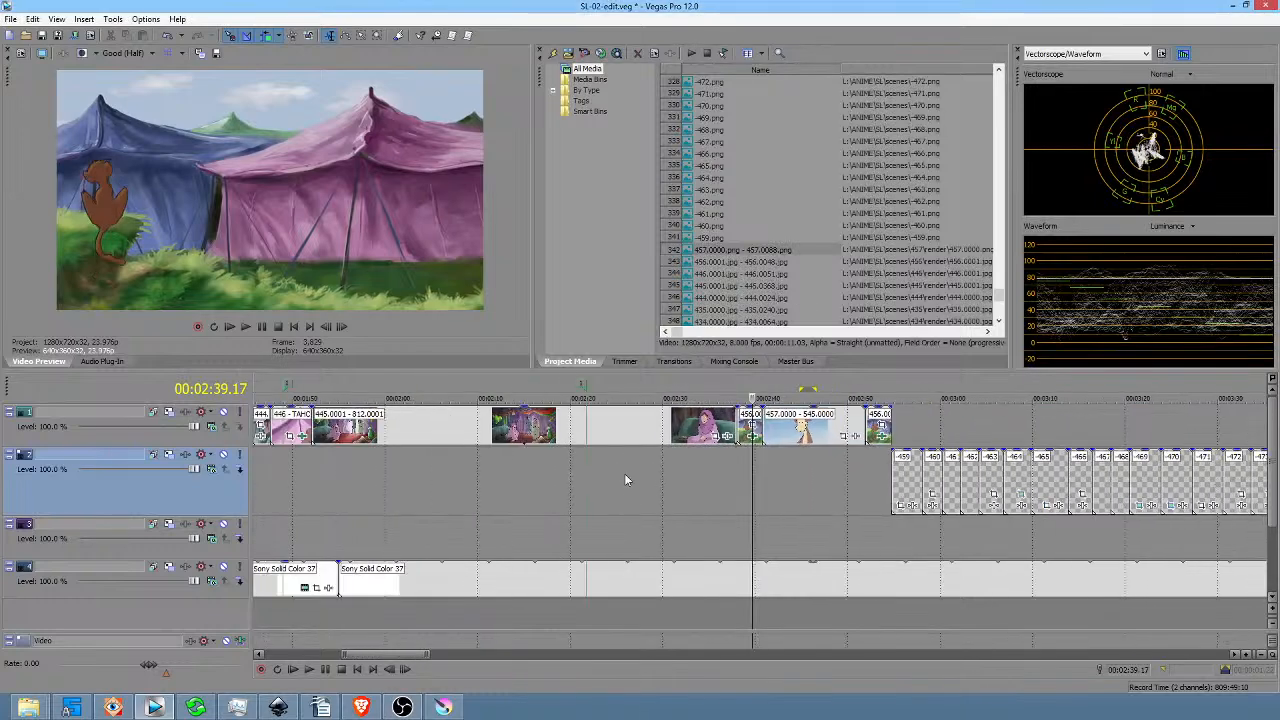
# Switch to Vegas Pro and scrub back from the 457 clip through the earlier shots of the edit to about 00:00:41.
pyautogui.moveTo(878, 470); pyautogui.dragTo(673, 470)
pyautogui.moveTo(583, 474); pyautogui.dragTo(338, 474)
pyautogui.click(415, 473)
pyautogui.scroll(-5, 415, 473)
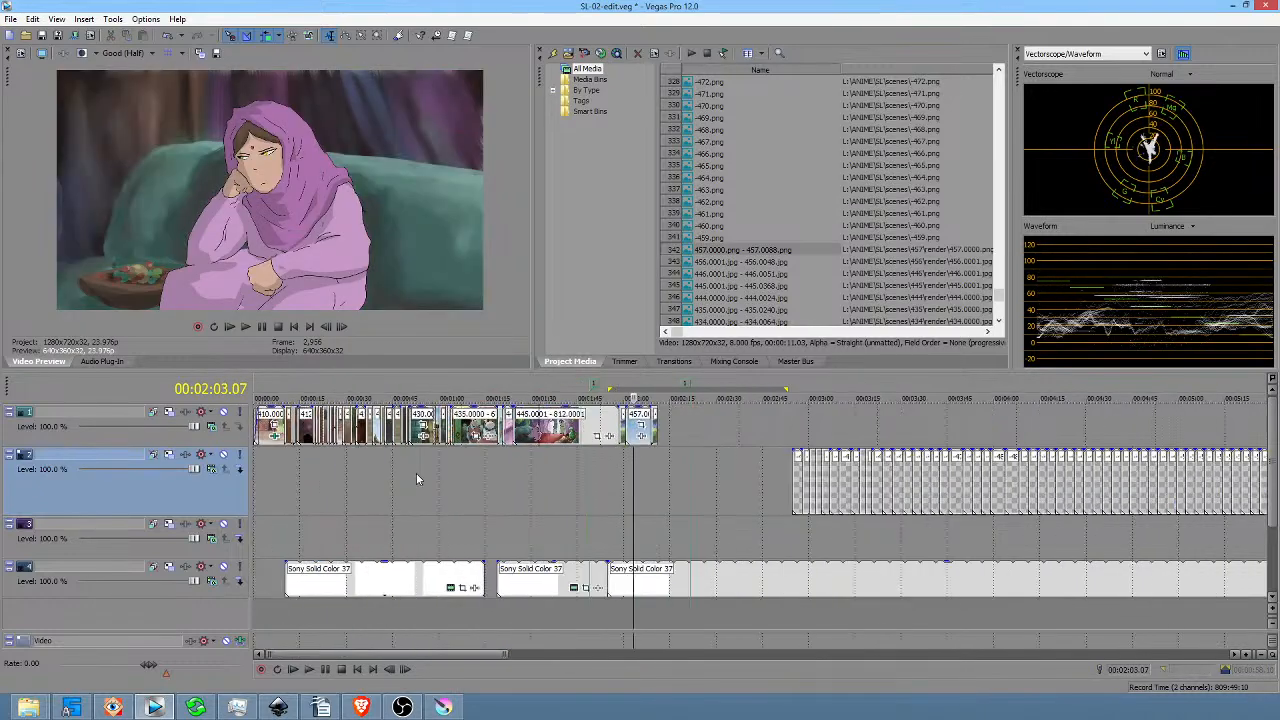
pyautogui.moveTo(548, 466); pyautogui.dragTo(351, 445)
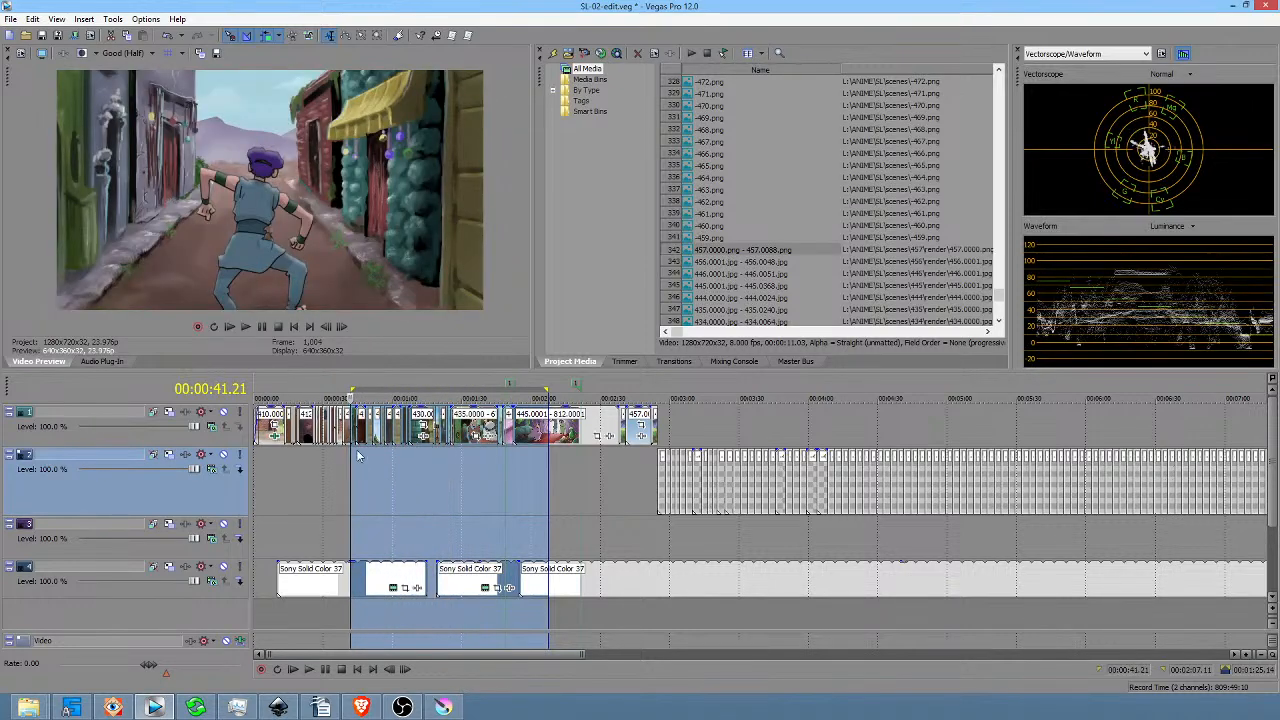
pyautogui.click(351, 465)
pyautogui.scroll(8, 366, 475)
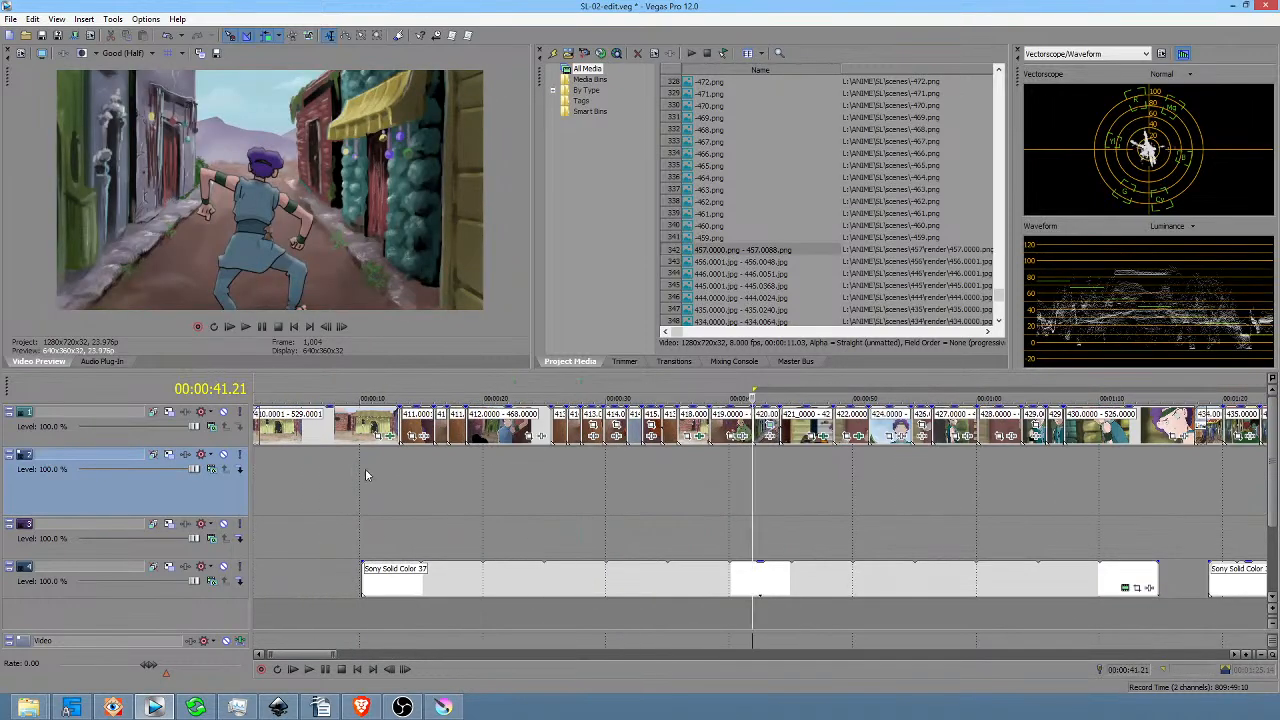
# Scrub through the shots between about 00:00:10 and 00:01:30 of the edit to examine the earlier scenes.
pyautogui.moveTo(361, 472); pyautogui.dragTo(930, 465)
pyautogui.click(928, 464)
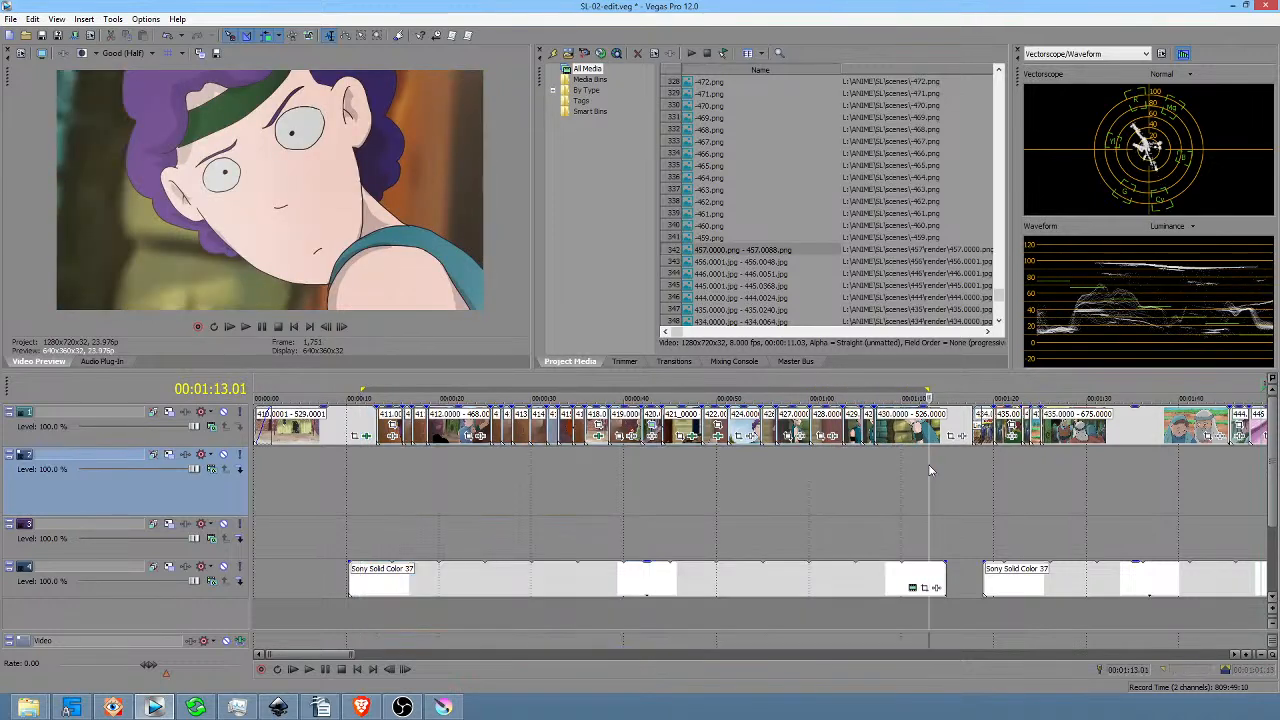
pyautogui.scroll(-3, 925, 462)
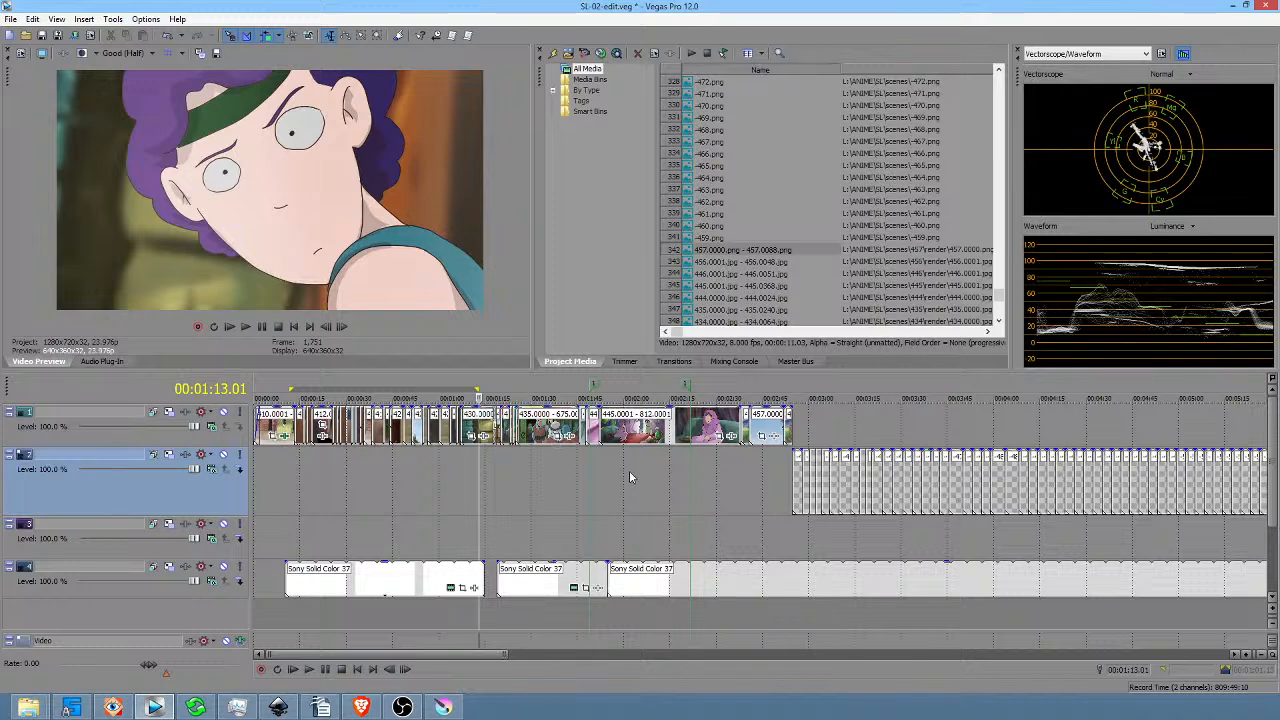
pyautogui.moveTo(532, 478); pyautogui.dragTo(334, 453)
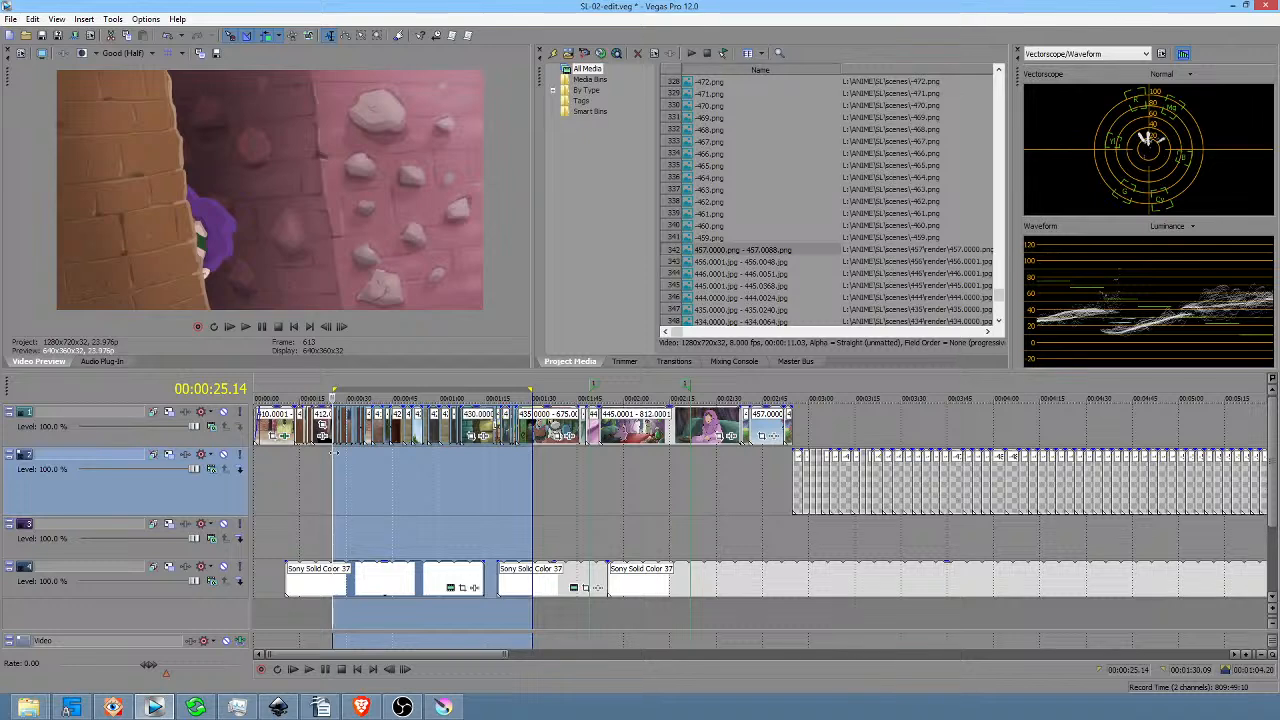
pyautogui.click(268, 467)
pyautogui.moveTo(286, 472); pyautogui.dragTo(405, 503)
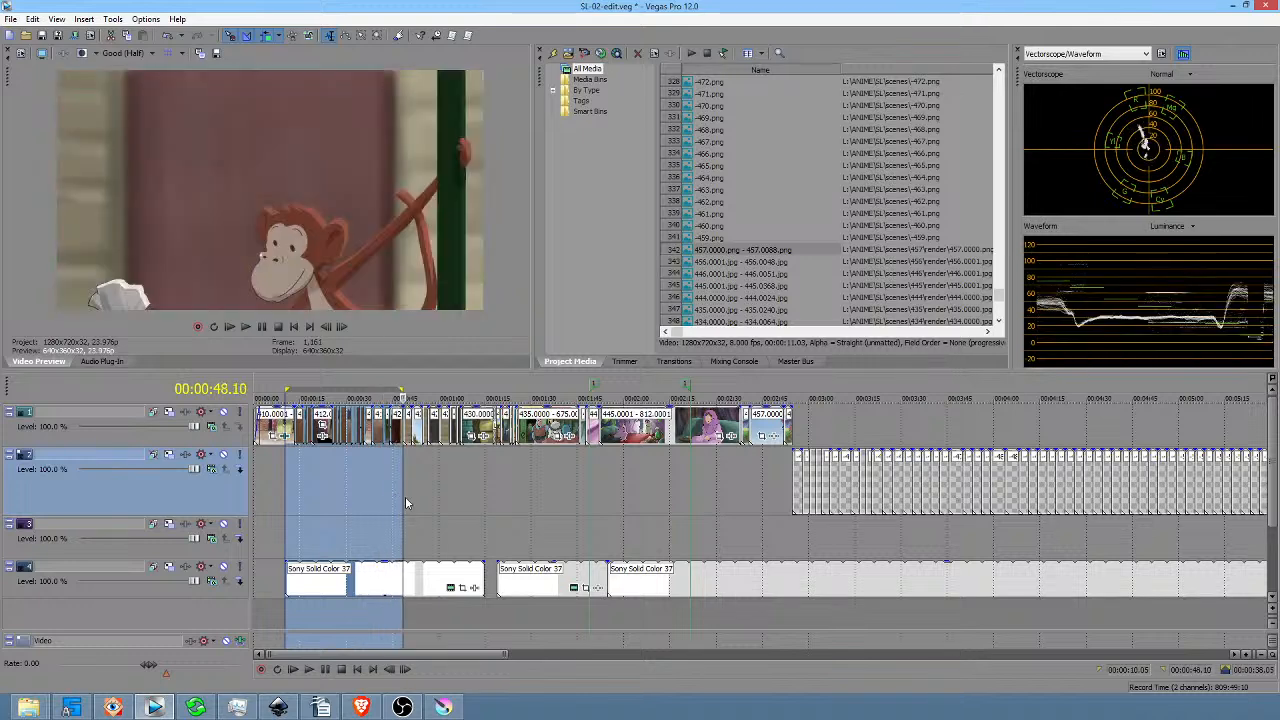
# Open the recent project SL-01-edit.veg.
pyautogui.click(9, 21)
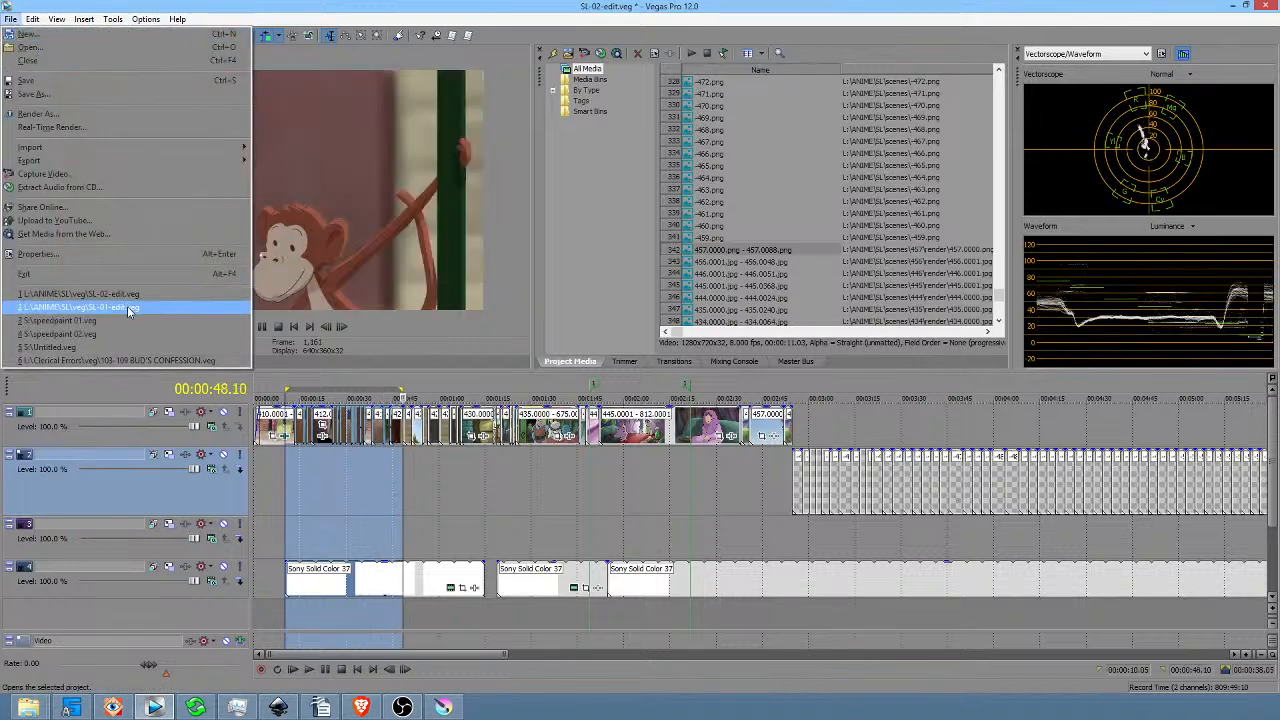
pyautogui.click(127, 306)
pyautogui.click(628, 283)
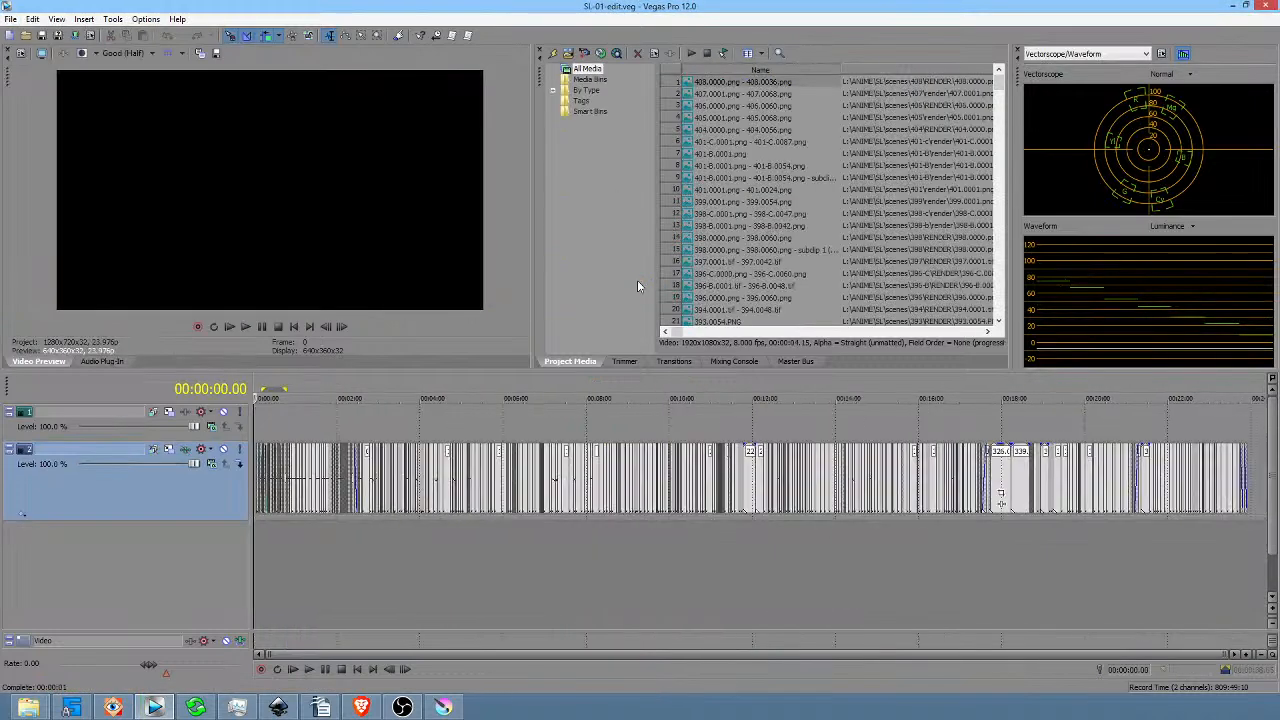
# Scrub through the opening shots of the SL-01 edit up to about 00:00:51.
pyautogui.click(264, 540)
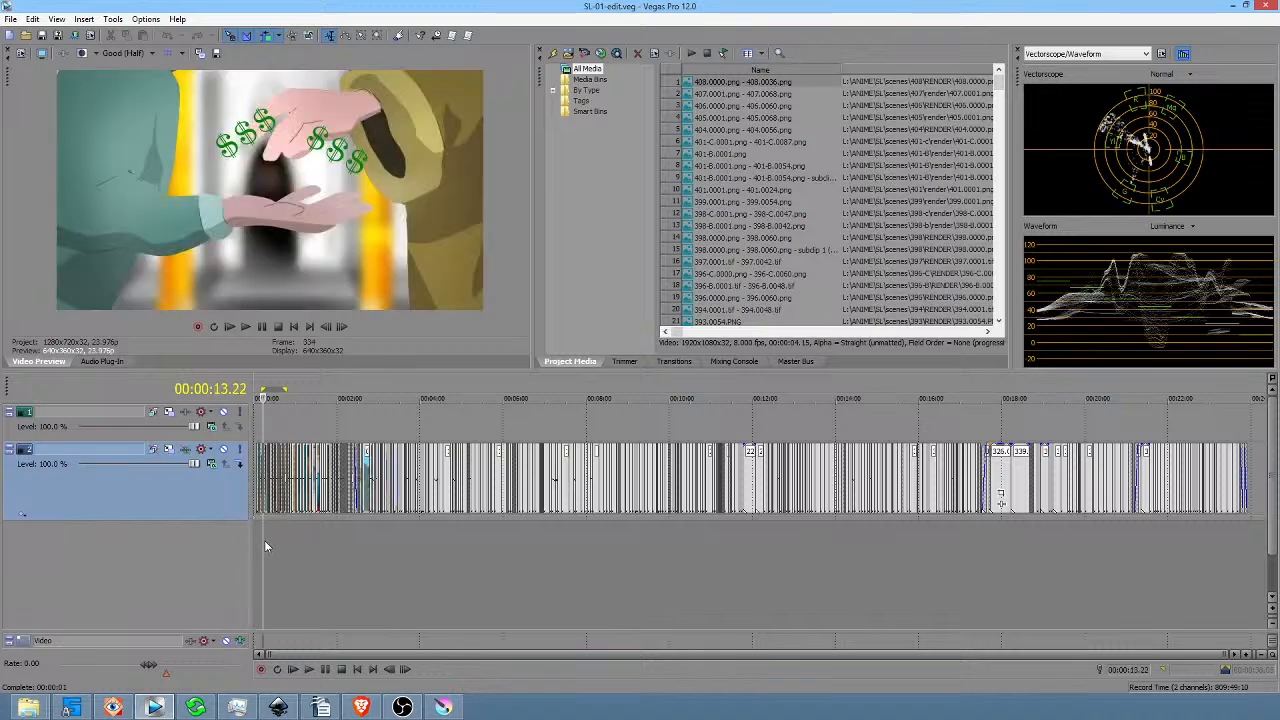
pyautogui.scroll(5, 264, 540)
pyautogui.moveTo(309, 557); pyautogui.dragTo(391, 567)
pyautogui.scroll(5, 480, 568)
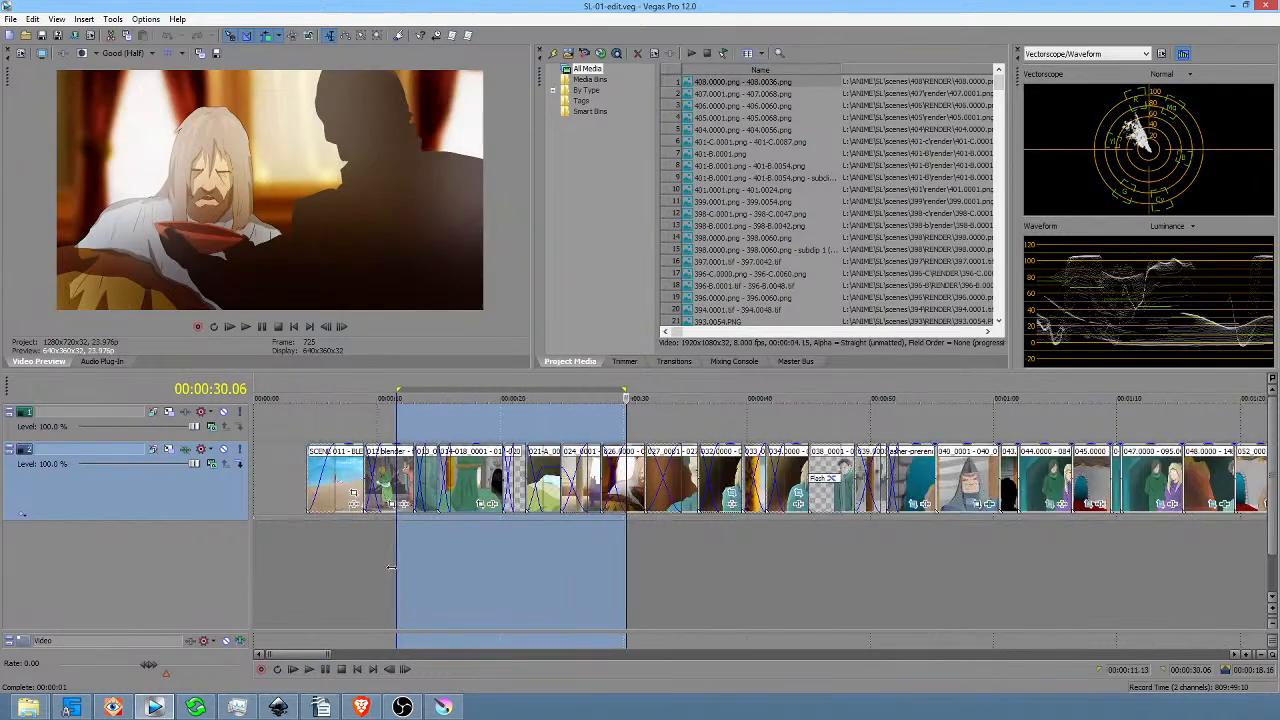
pyautogui.scroll(-2, 585, 571)
pyautogui.hscroll(3, 740, 590)
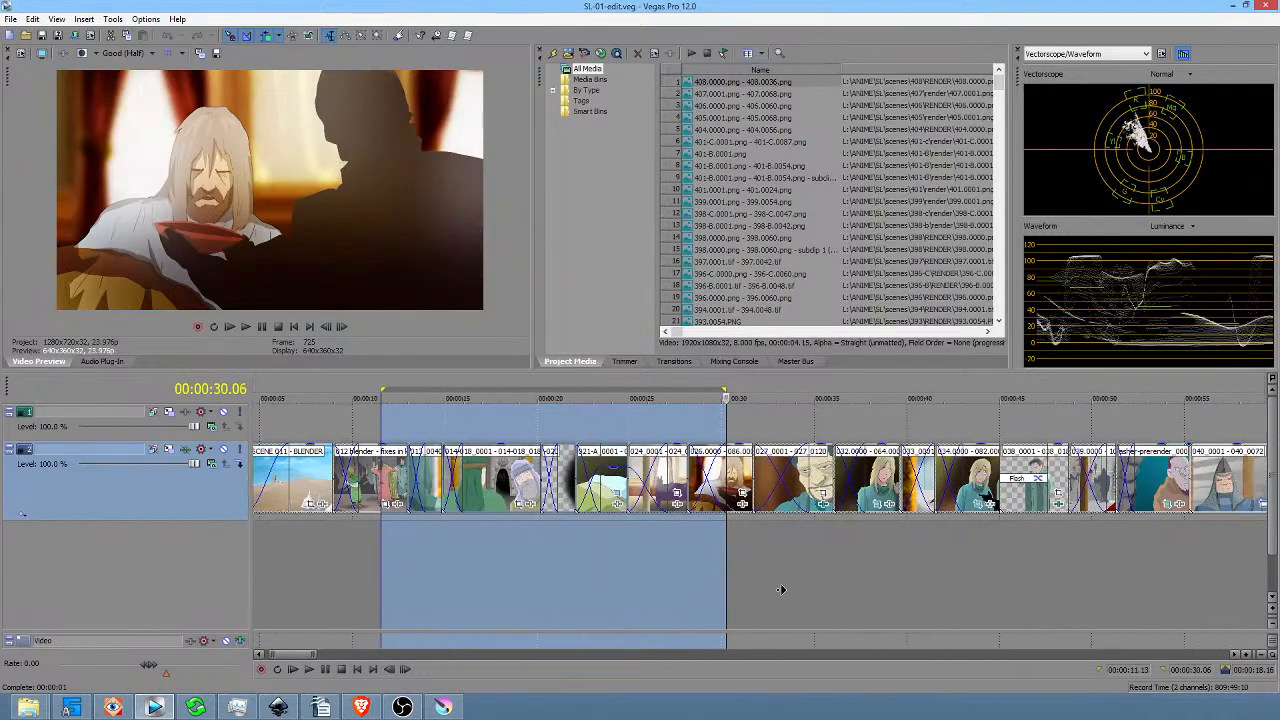
pyautogui.moveTo(603, 545); pyautogui.dragTo(1005, 582)
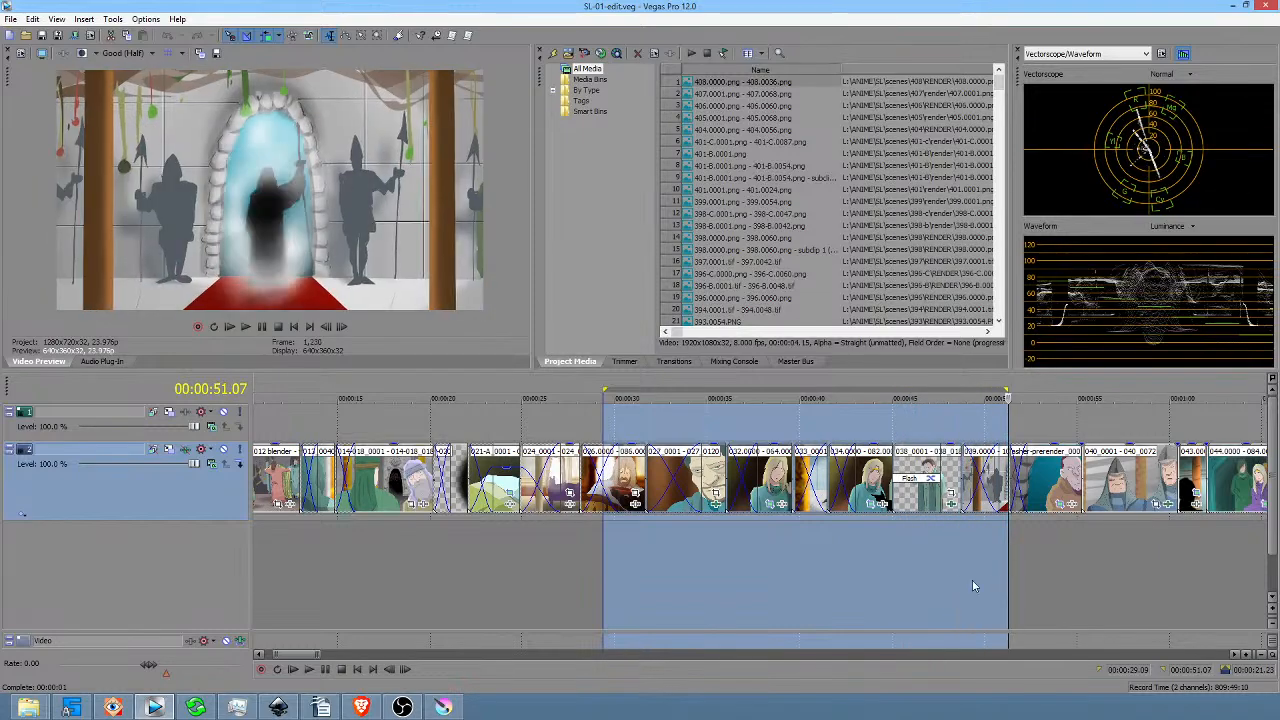
pyautogui.scroll(-2, 937, 581)
pyautogui.hscroll(3, 772, 562)
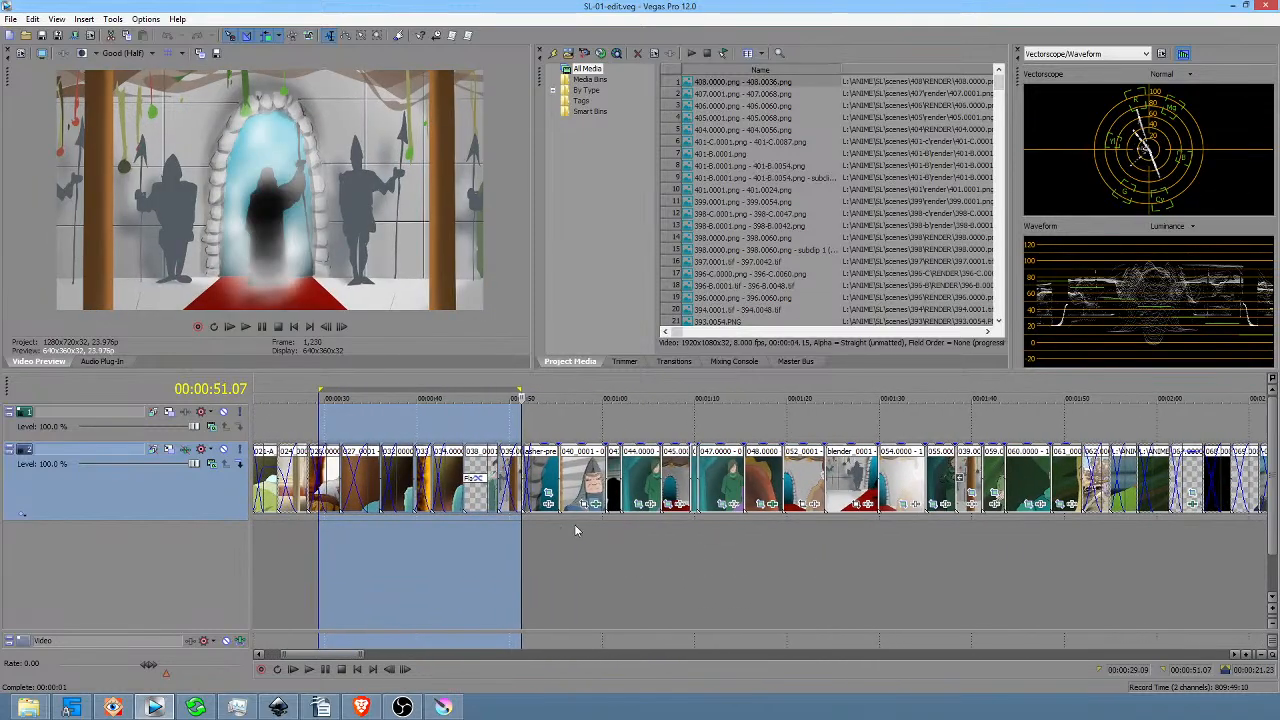
# Play the SL-01 edit from 00:00:57.17 inside clip 040 and stop playback.
pyautogui.click(580, 527)
pyautogui.press('space')
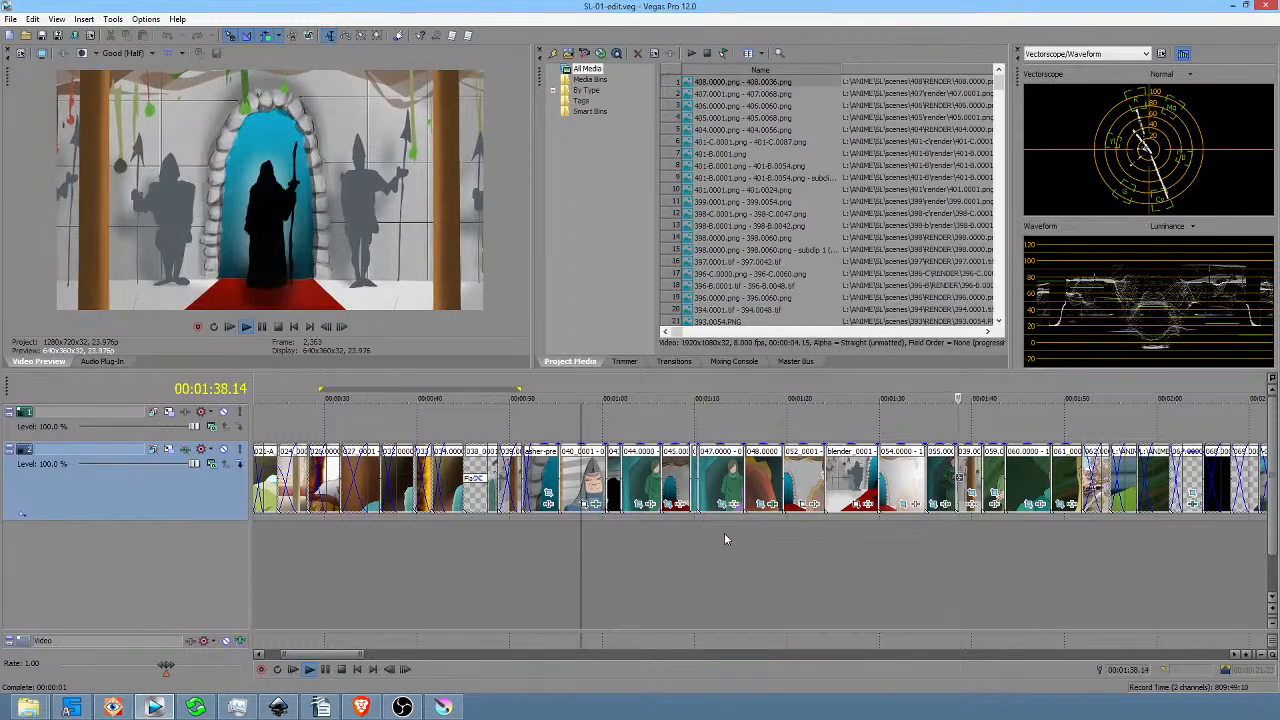
pyautogui.press('space')
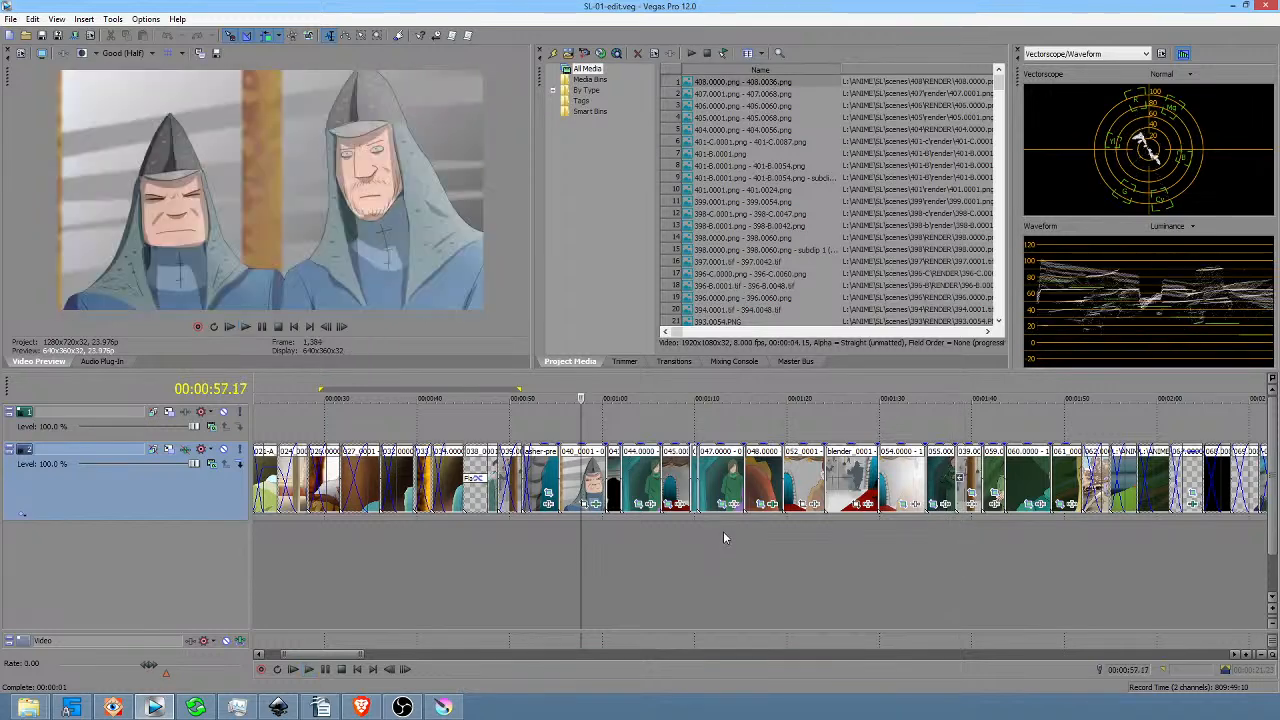
# Examine the throne scene in clip 055 around 00:01:36 and scrub across the wider SL-01 timeline to about 00:13:58.
pyautogui.click(970, 534)
pyautogui.scroll(5, 968, 536)
pyautogui.moveTo(824, 544); pyautogui.dragTo(970, 549)
pyautogui.moveTo(622, 547); pyautogui.dragTo(655, 547)
pyautogui.moveTo(517, 548); pyautogui.dragTo(598, 553)
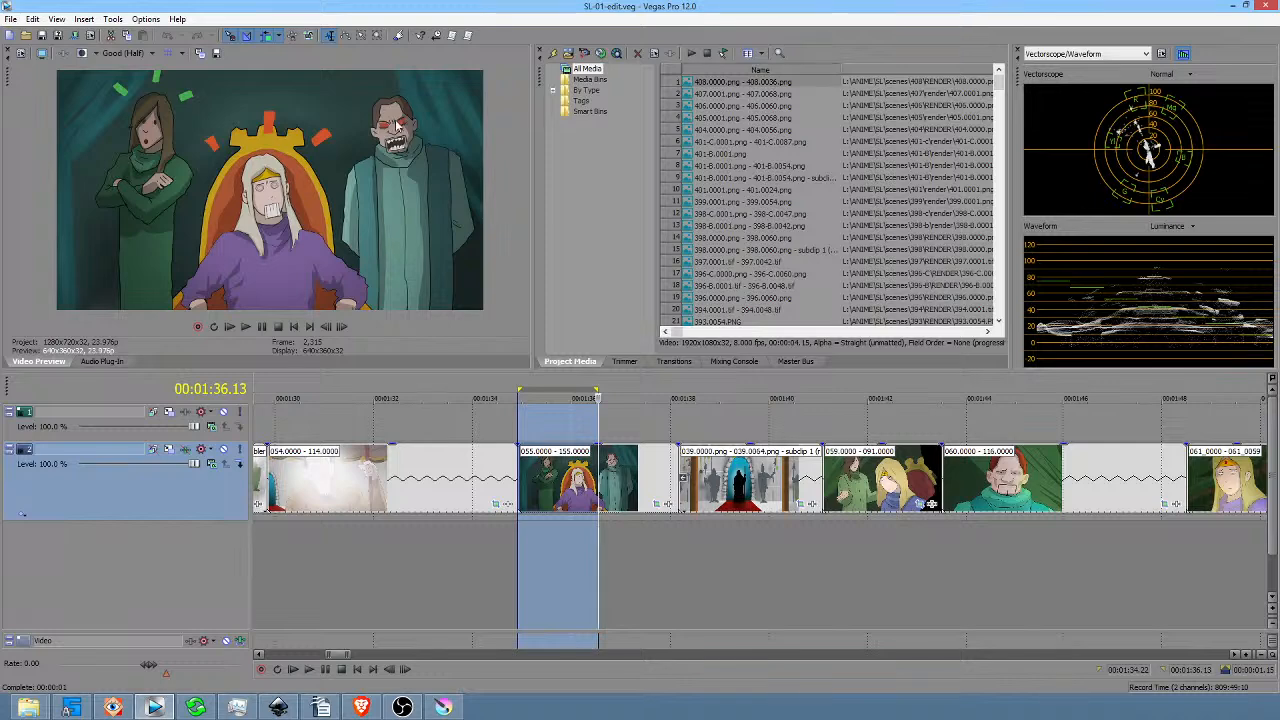
pyautogui.moveTo(527, 559); pyautogui.dragTo(588, 561)
pyautogui.moveTo(700, 544); pyautogui.dragTo(903, 543)
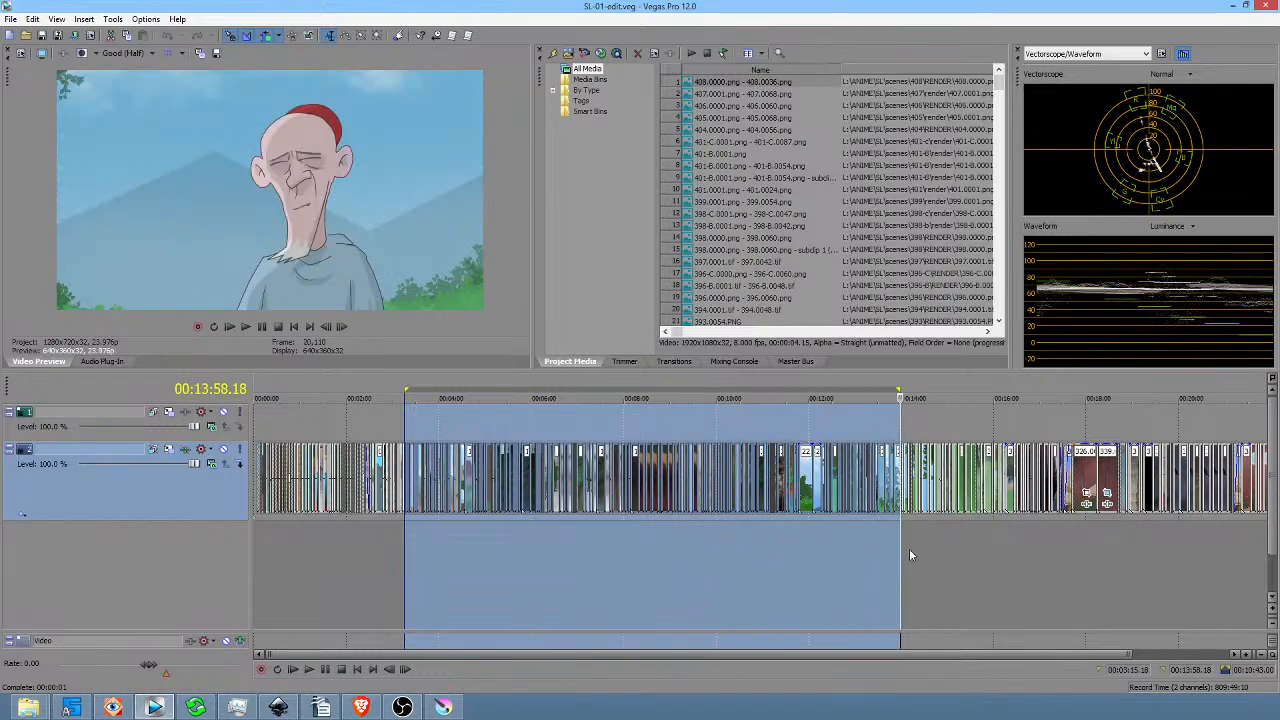